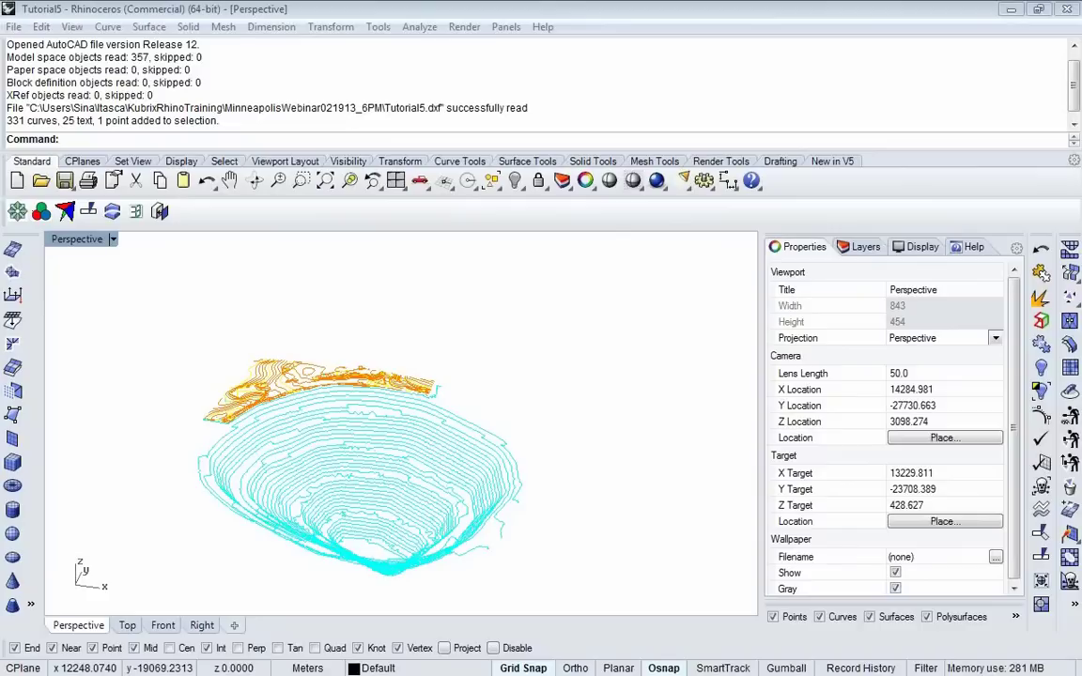
Step: Orbit around the pit contours, then select all curves and hide them
right_click_drag(525, 299, 541, 382)
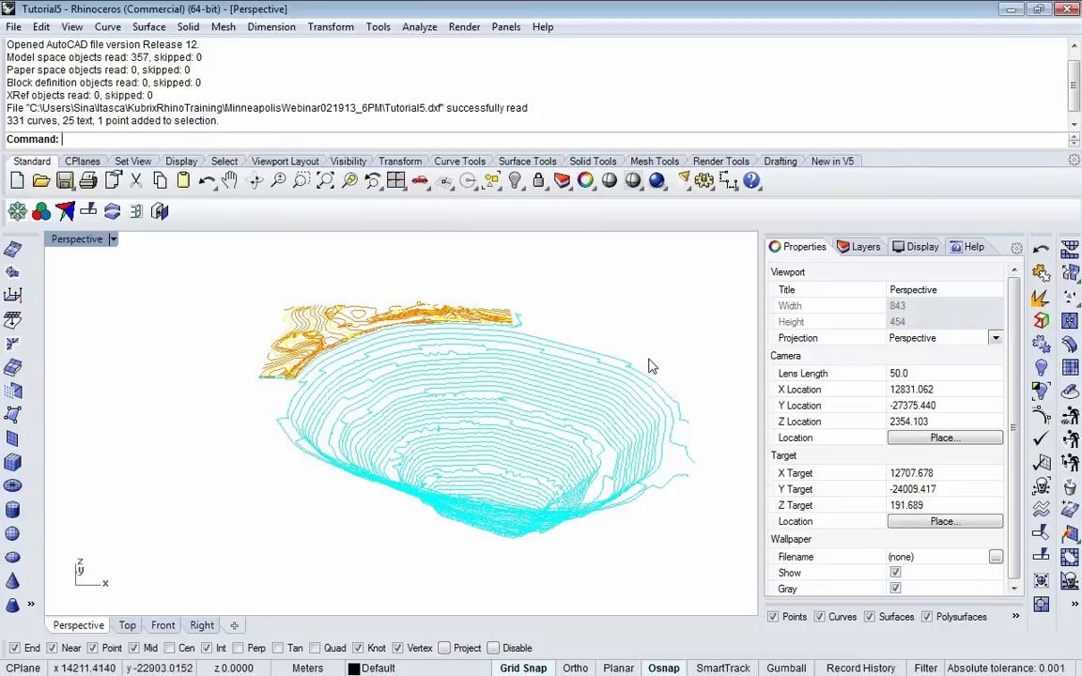
mouse_move(643, 364)
right_mouse_down()
mouse_move(647, 347)
mouse_move(645, 357)
right_mouse_up()
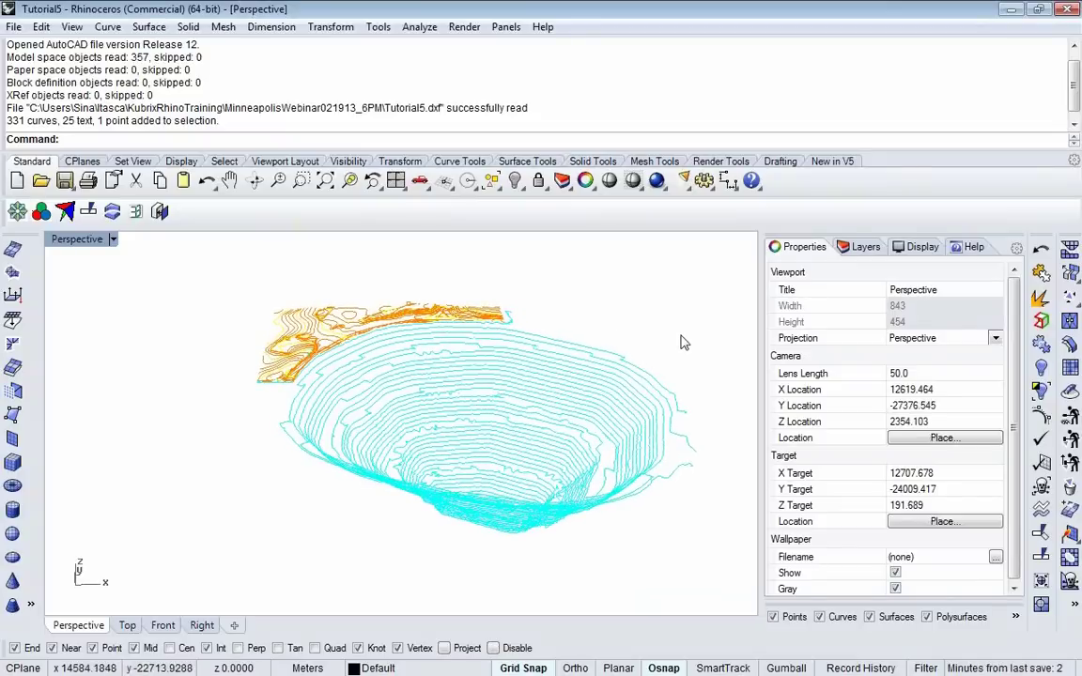
right_click_drag(672, 332, 671, 342)
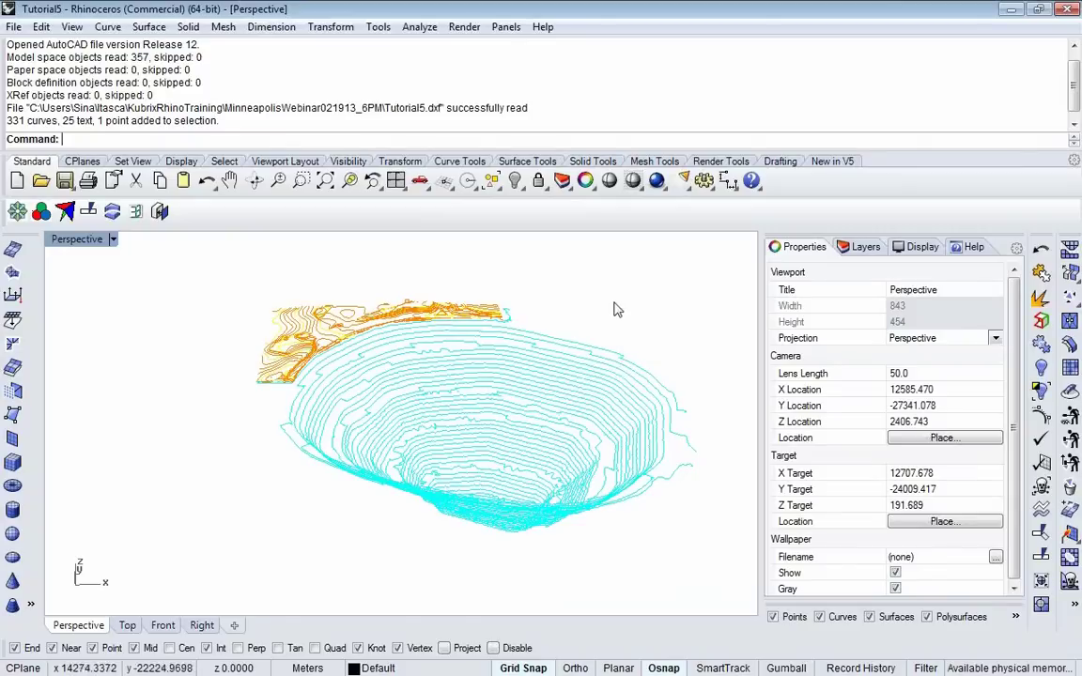
mouse_move(638, 352)
right_mouse_down()
mouse_move(644, 346)
mouse_move(717, 405)
mouse_move(638, 357)
right_mouse_up()
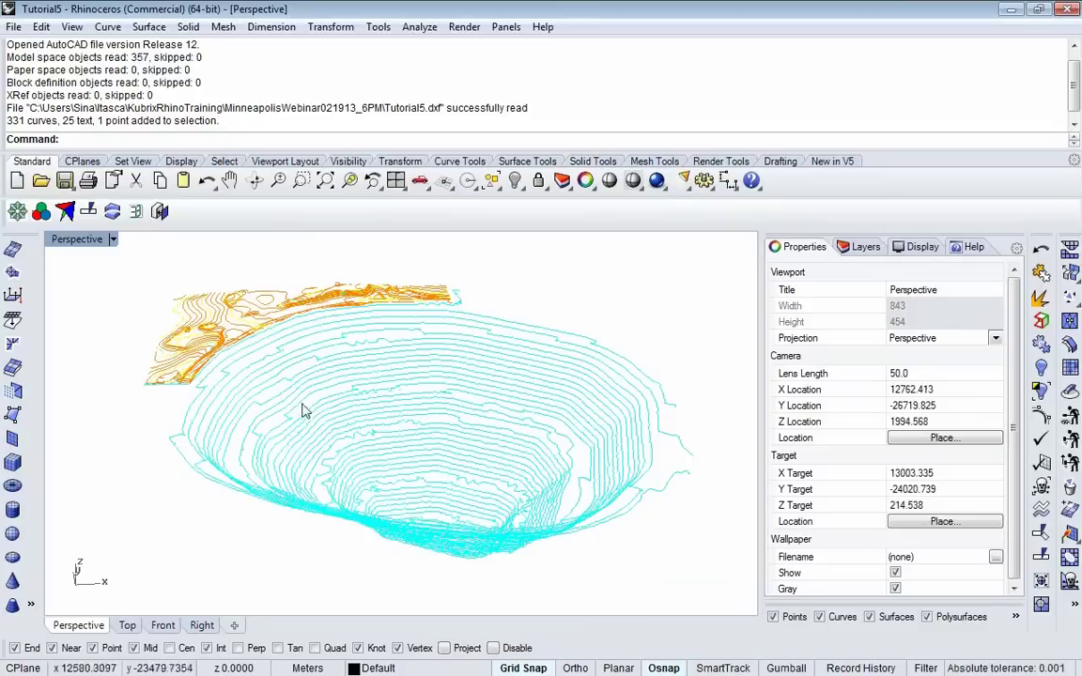
left_click(42, 27)
mouse_move(101, 214)
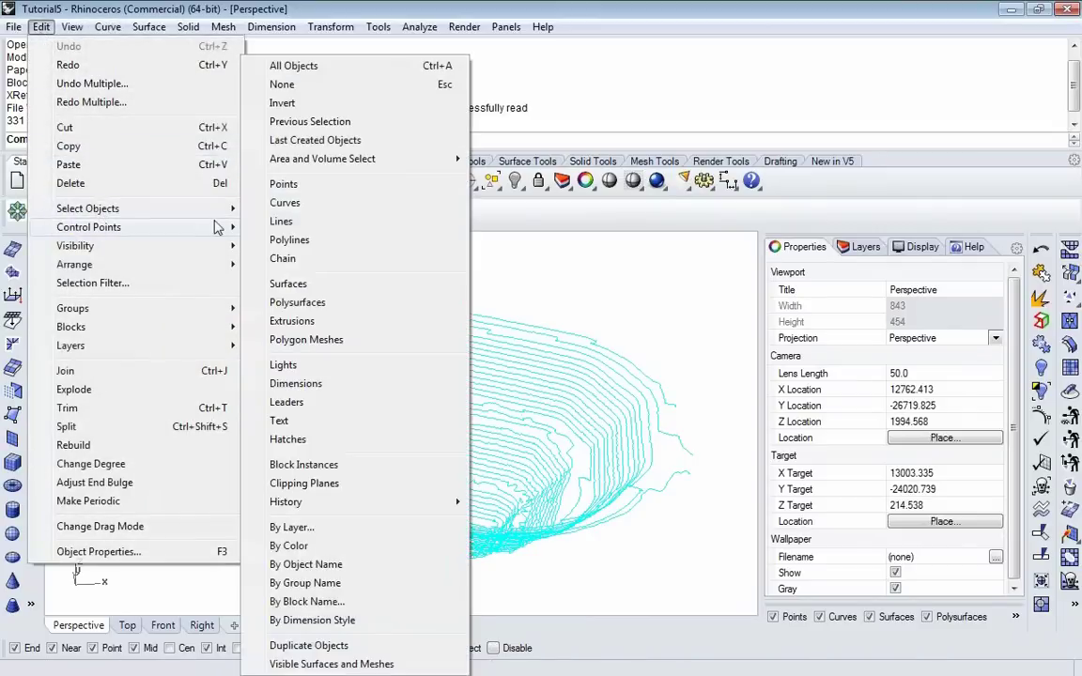
left_click(284, 205)
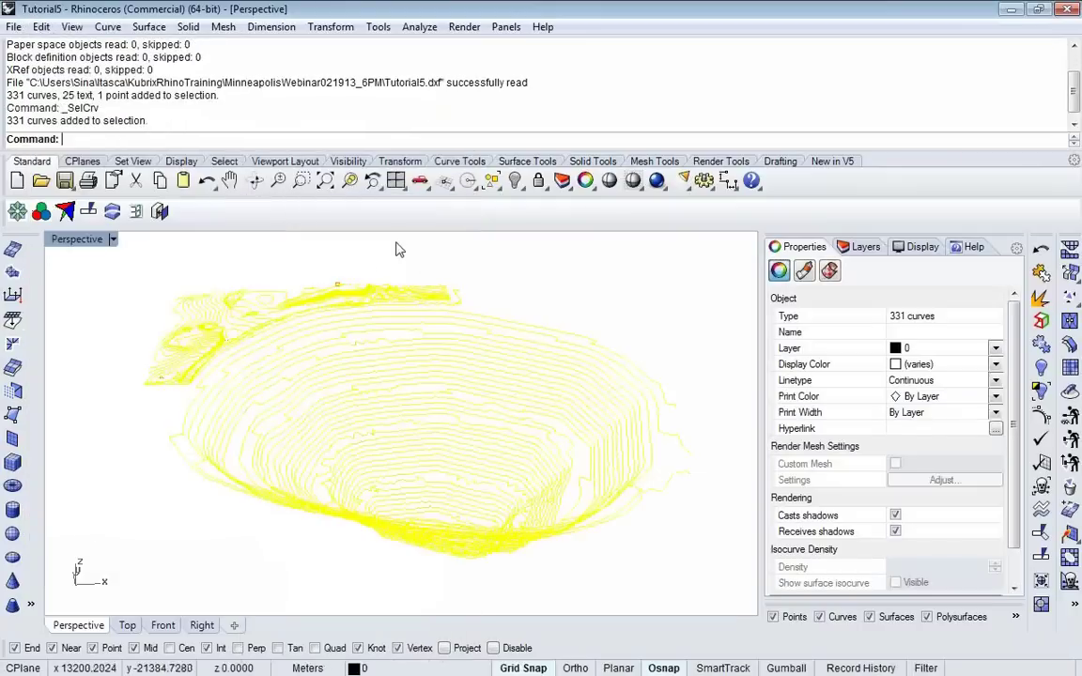
left_click(516, 181)
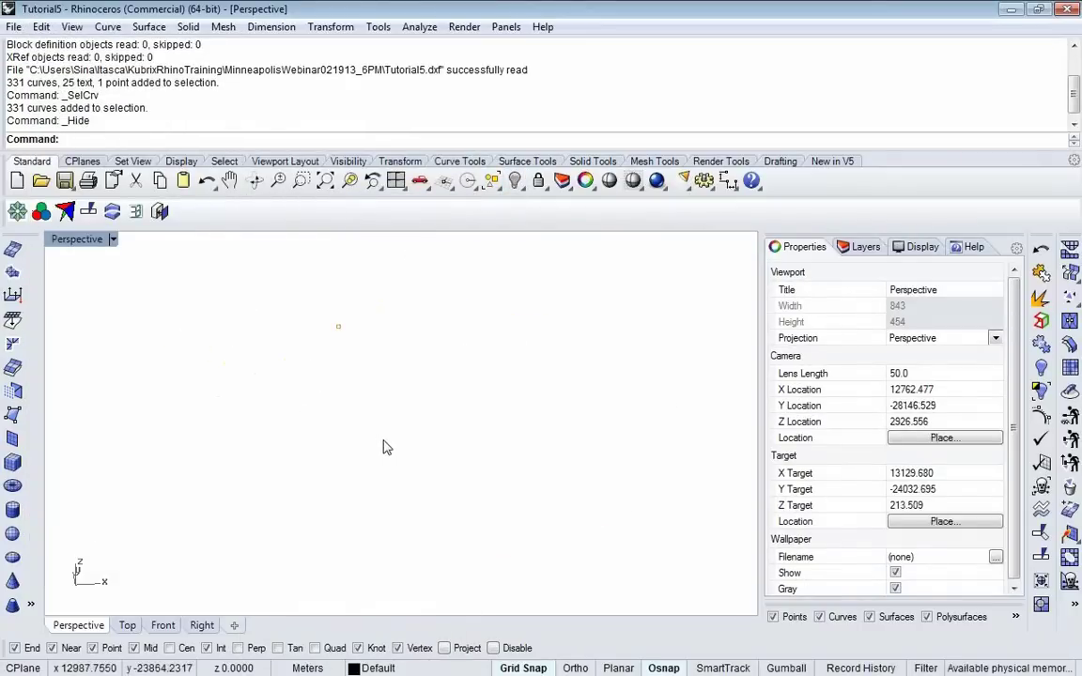
Step: Delete the remaining stray point and 25 text labels, then show the 331 curves again
key("ctrl+a")
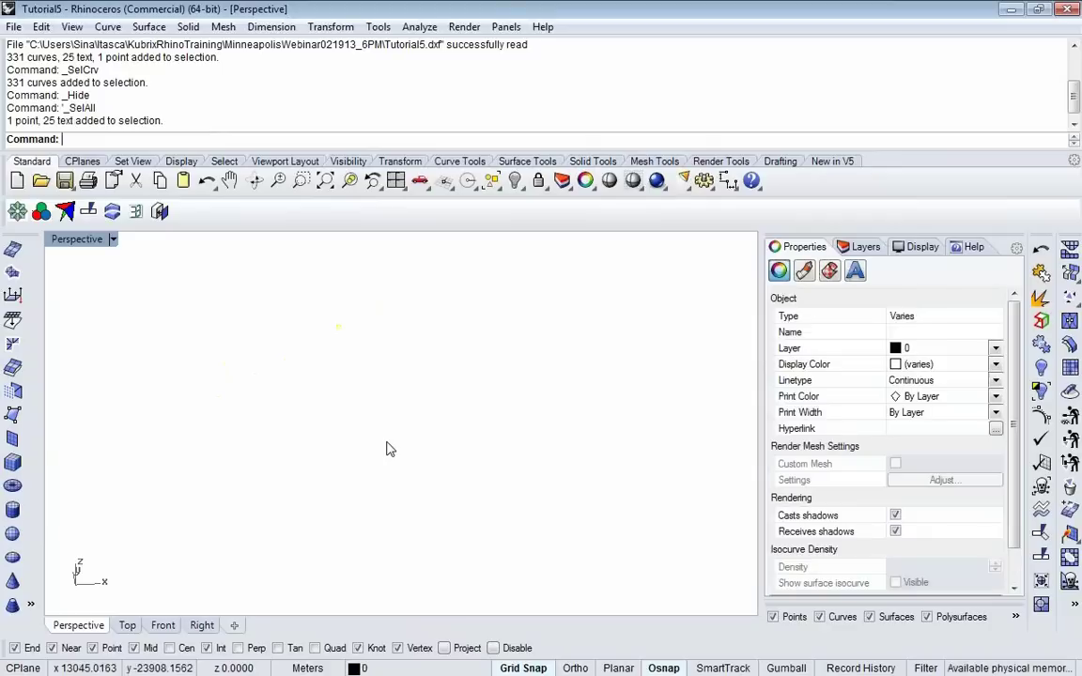
key("Delete")
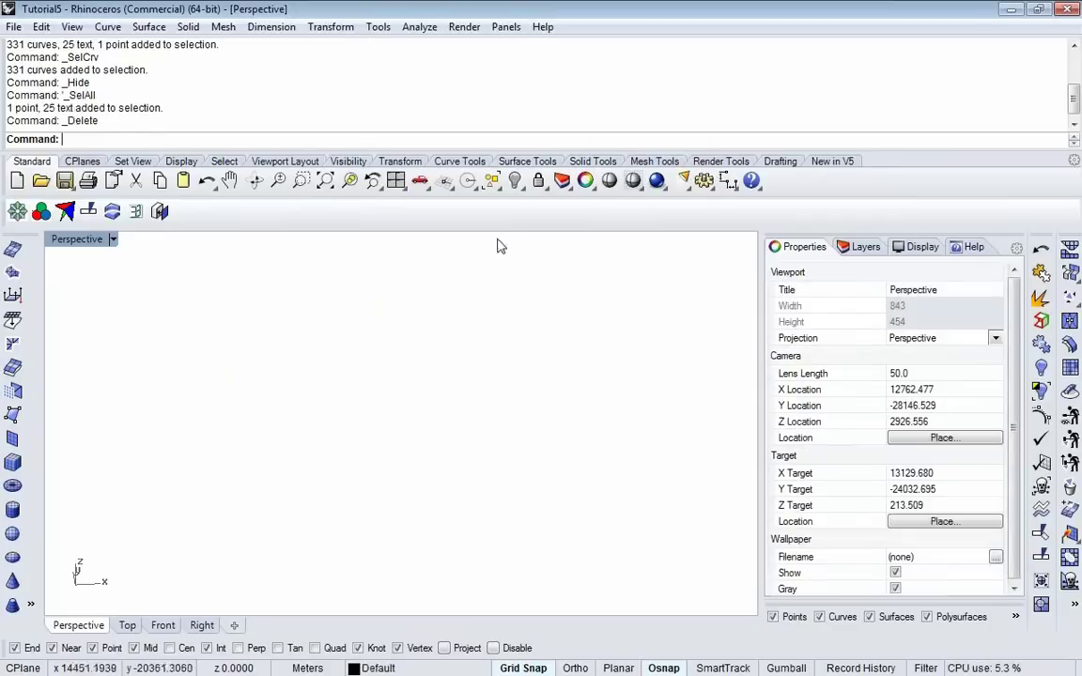
left_click(519, 185)
right_click_drag(448, 290, 303, 382)
scroll(222, 466, "up", 2)
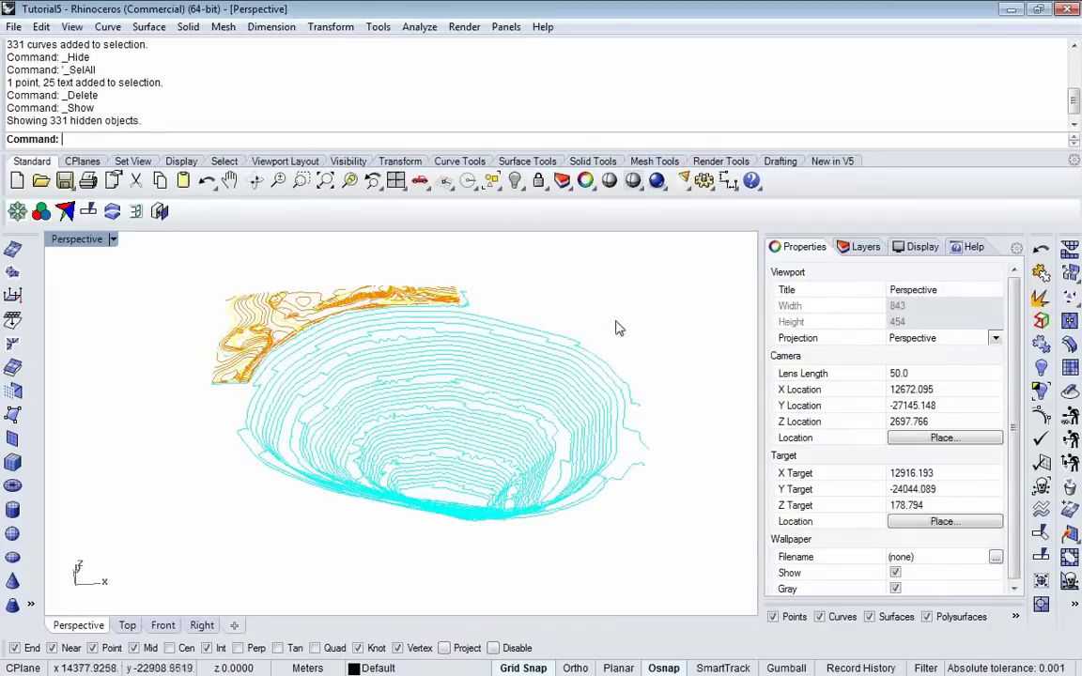
Step: Window-select all contour curves and set their Display Color to By Layer
left_click_drag(161, 251, 695, 574)
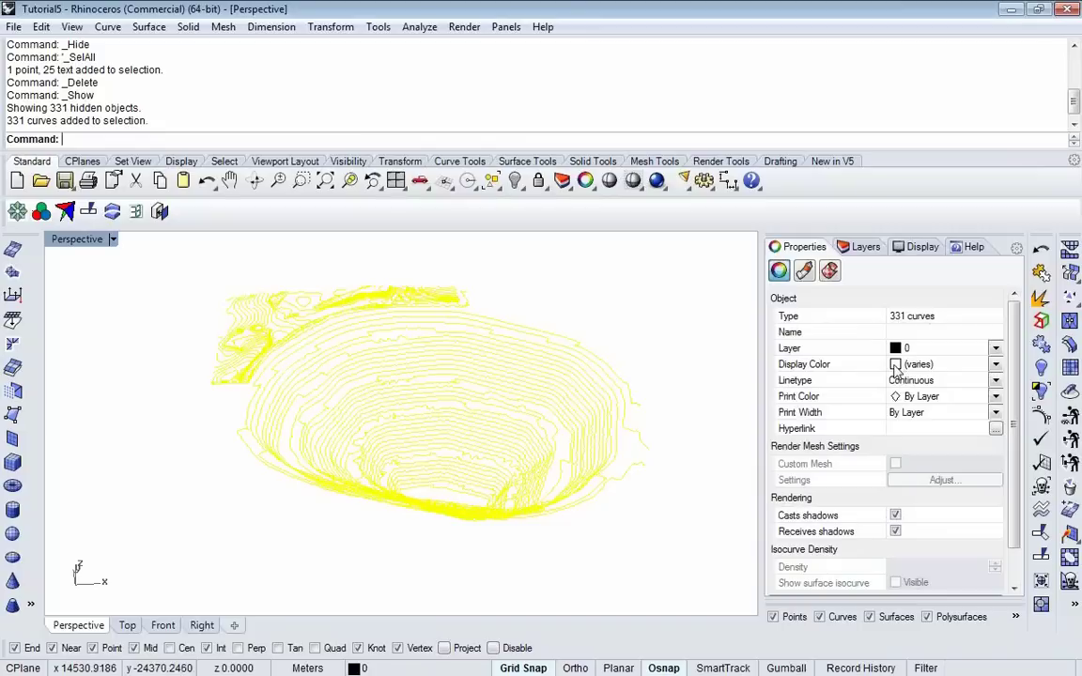
left_click(897, 368)
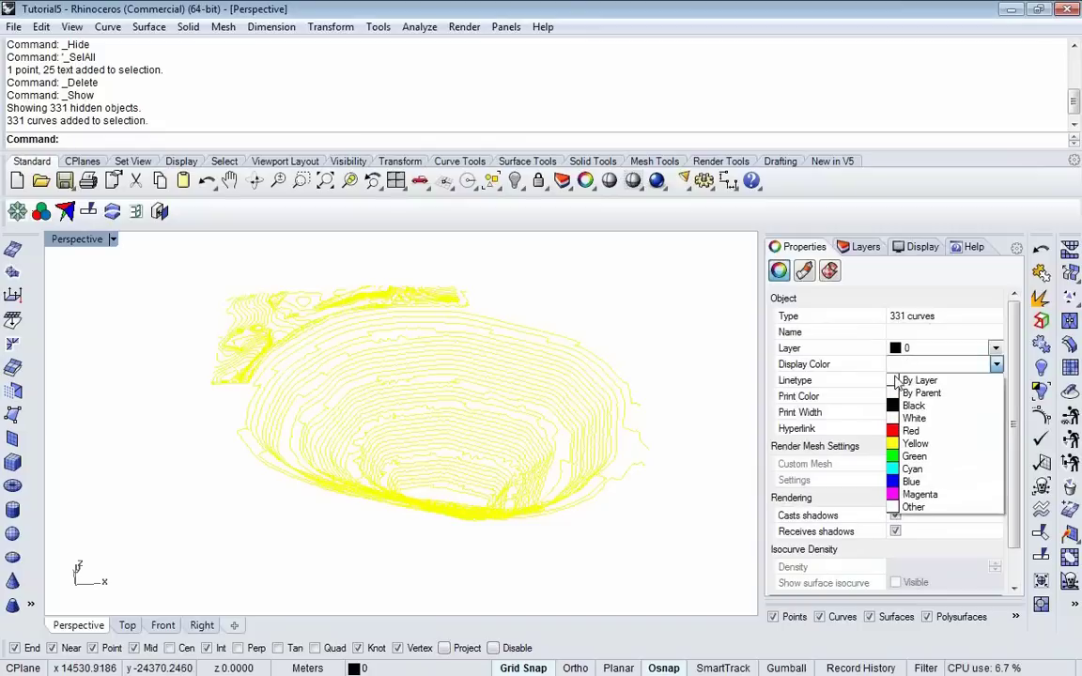
left_click(899, 381)
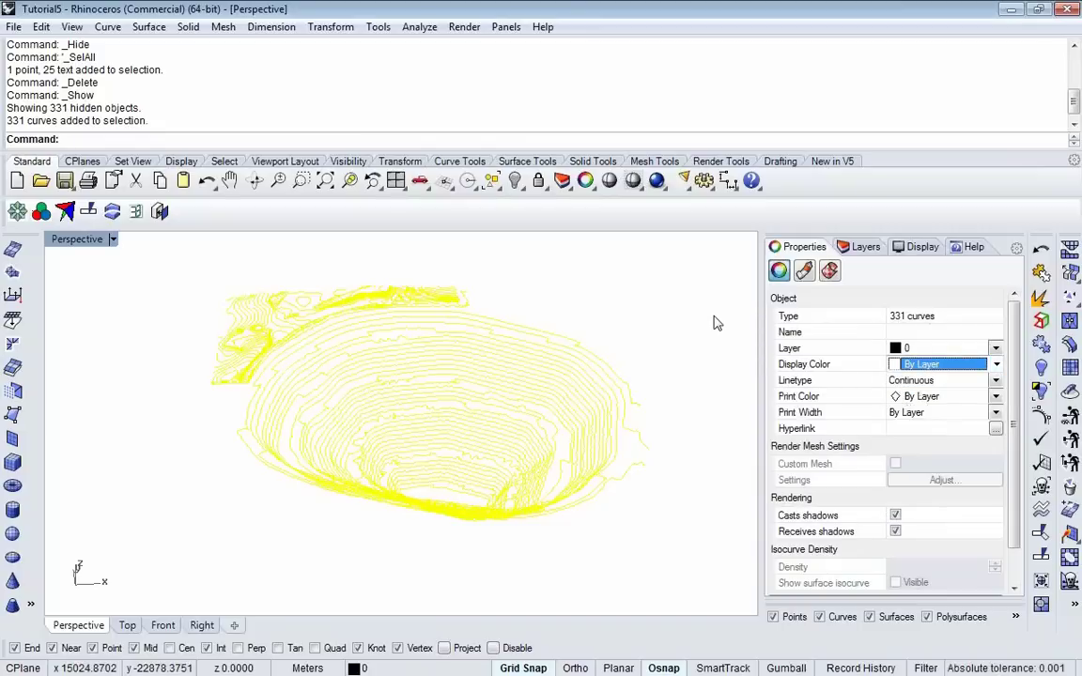
left_click(388, 529)
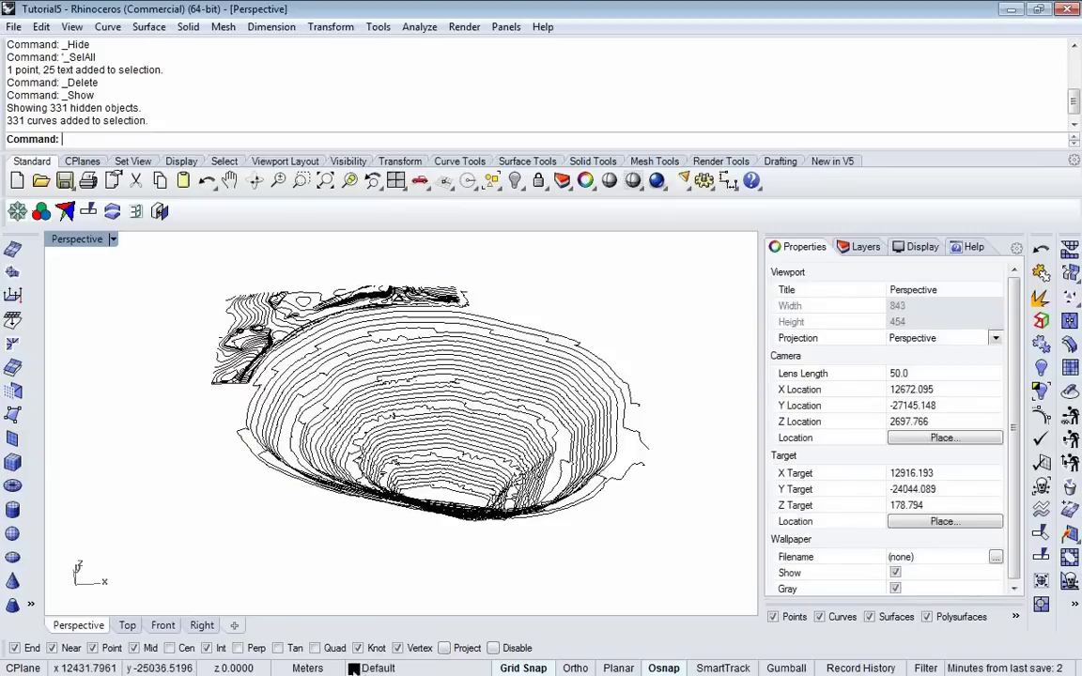
Step: Change layer 0's colour to Lavender from the status bar layer list
left_click(353, 668)
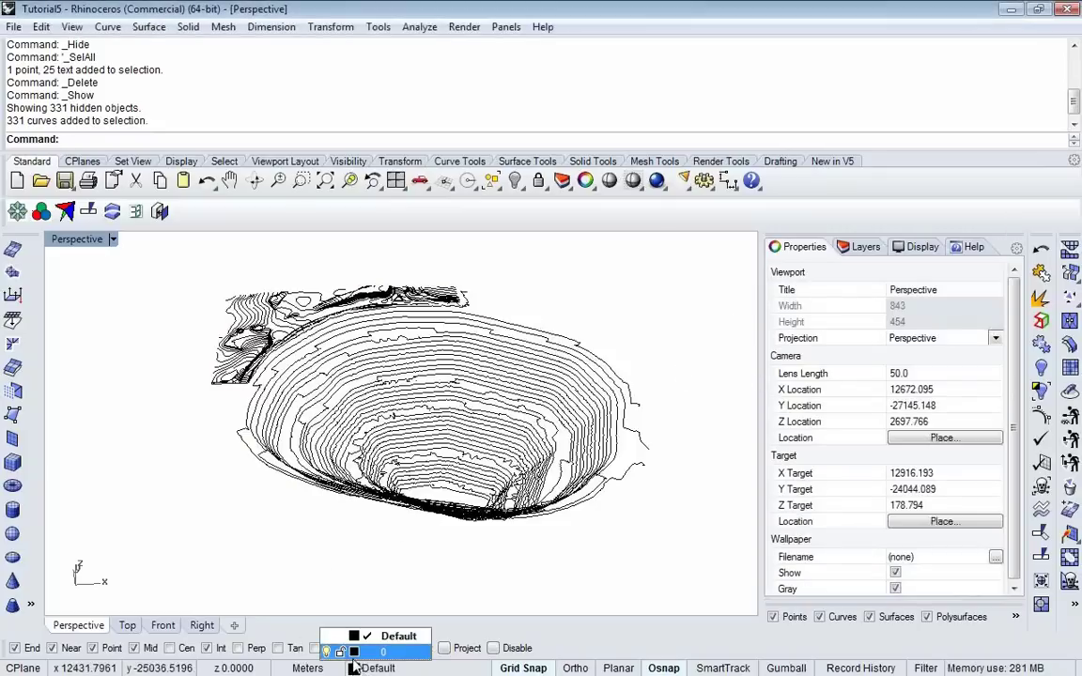
left_click(354, 651)
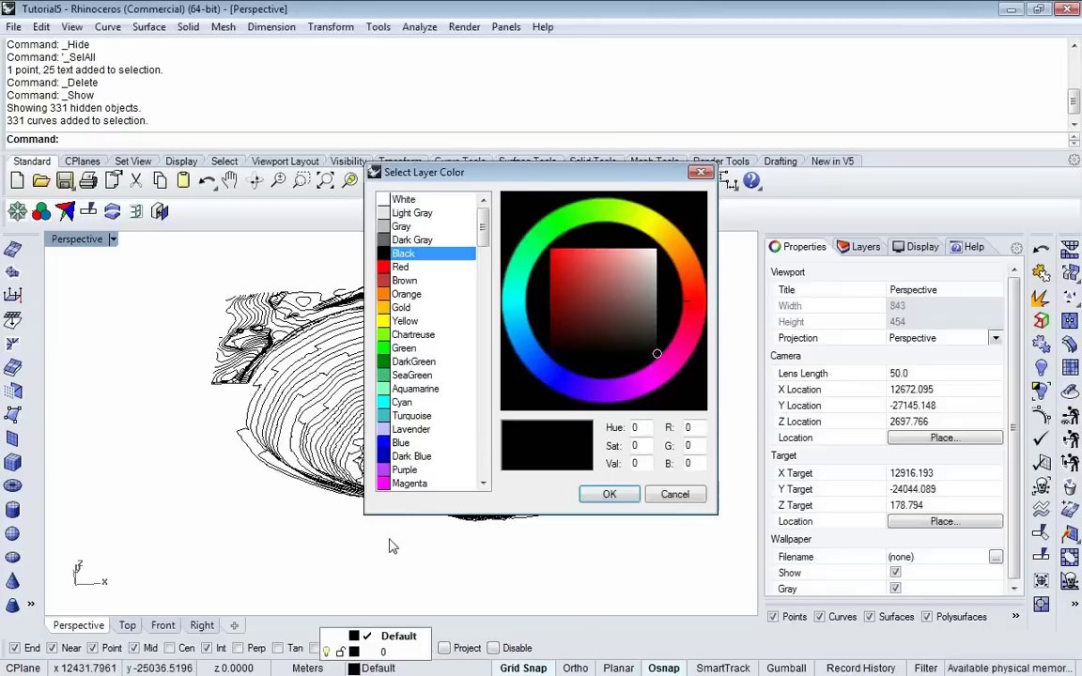
left_click(402, 429)
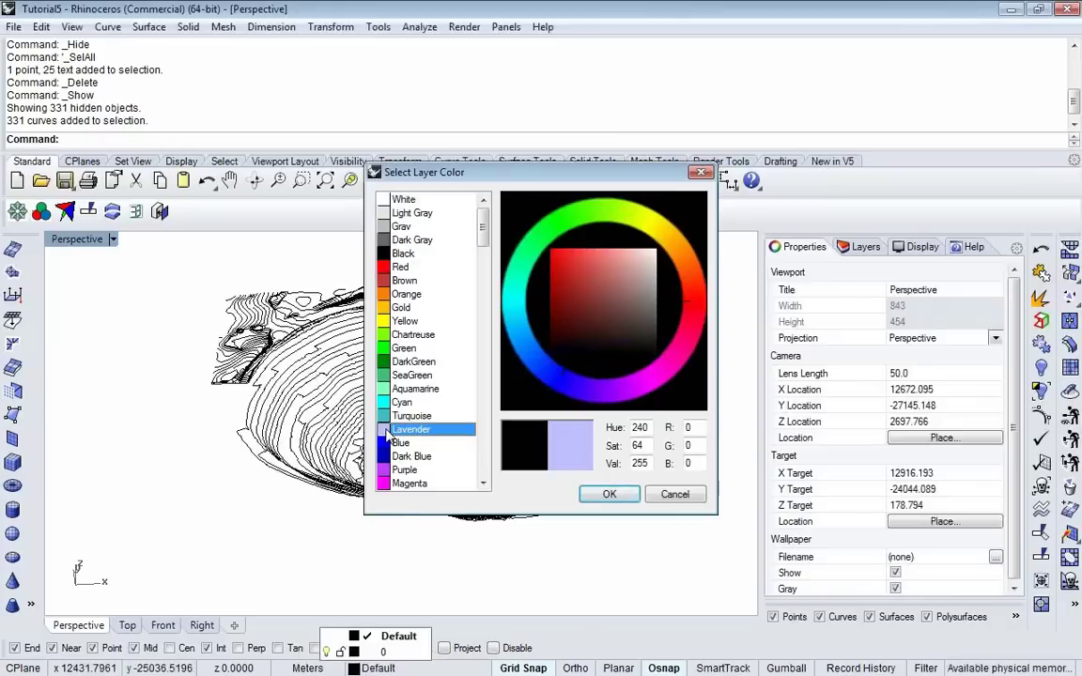
left_click(610, 494)
right_click_drag(620, 517, 510, 473)
right_click_drag(335, 308, 357, 355)
scroll(360, 355, "up", 2)
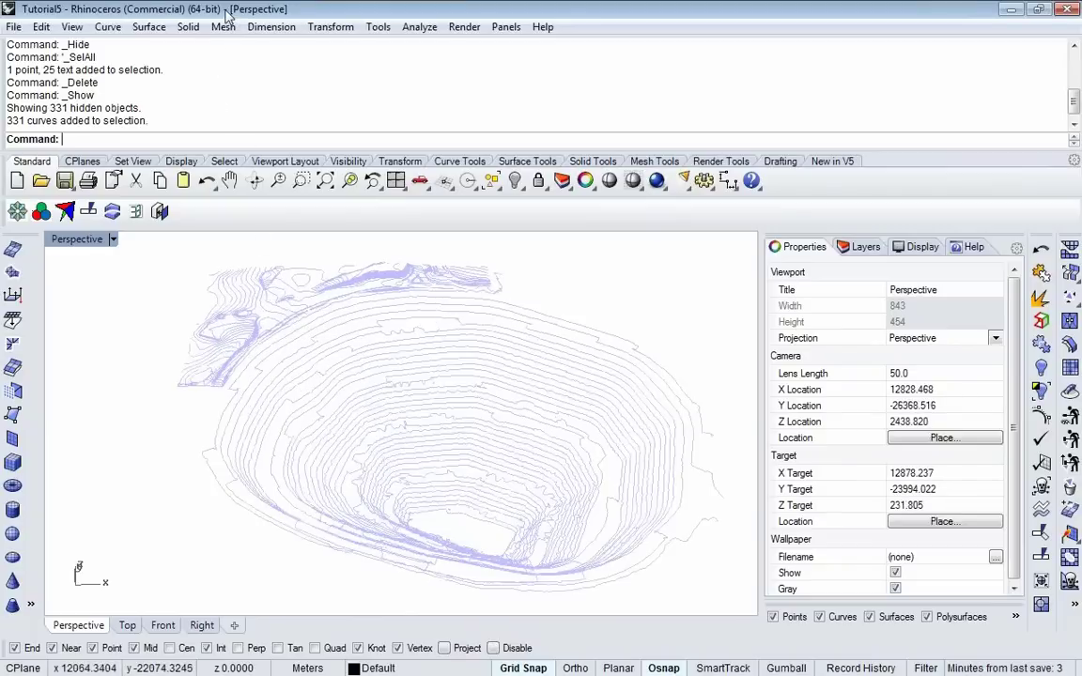
Step: Restore the Rhino window from full screen and drag its right edge to narrow it
mouse_move(225, 17)
left_mouse_down()
mouse_move(258, 42)
mouse_move(272, 35)
mouse_move(212, 23)
left_mouse_up()
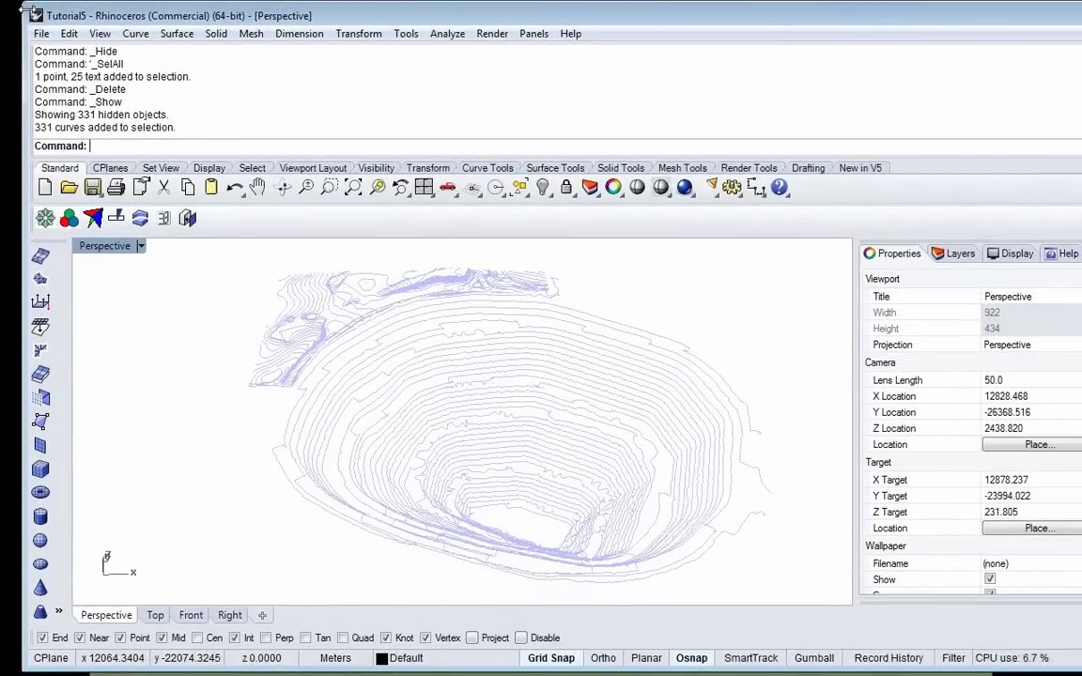
left_click_drag(348, 16, 212, 41)
left_click_drag(1040, 260, 1018, 260)
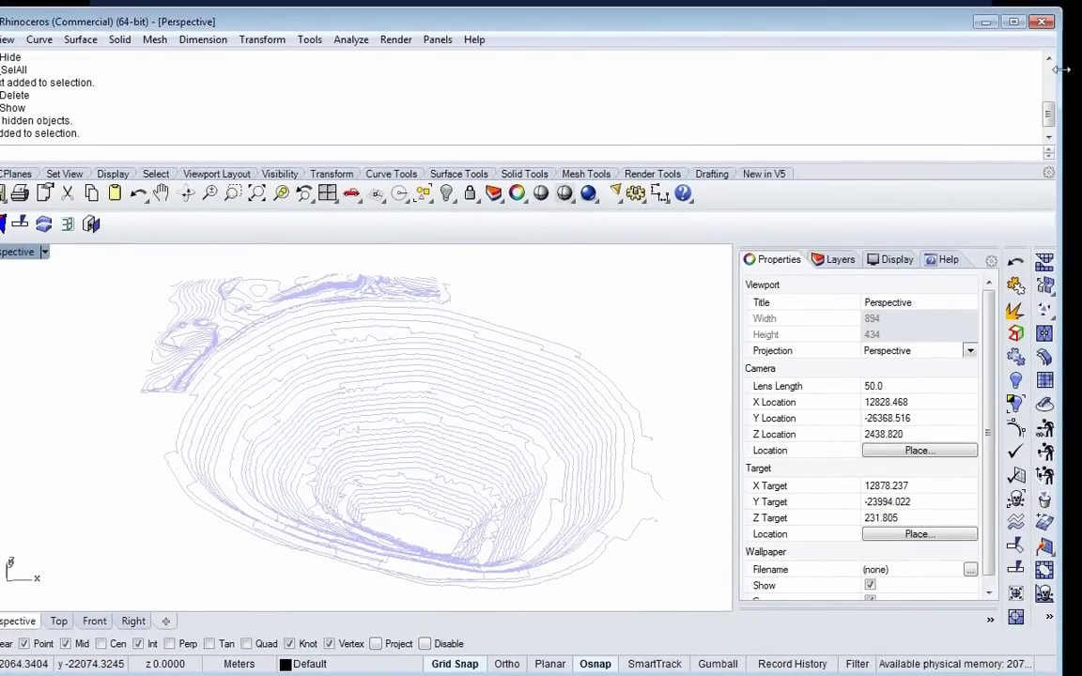
left_click_drag(1061, 69, 1042, 70)
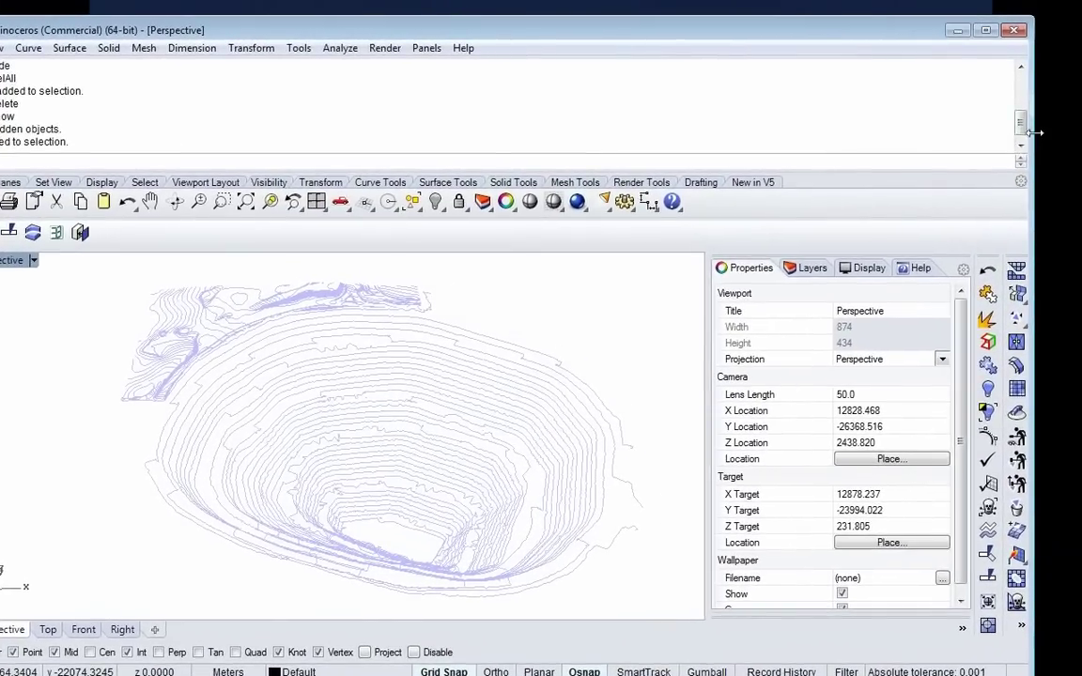
left_click_drag(1028, 132, 982, 132)
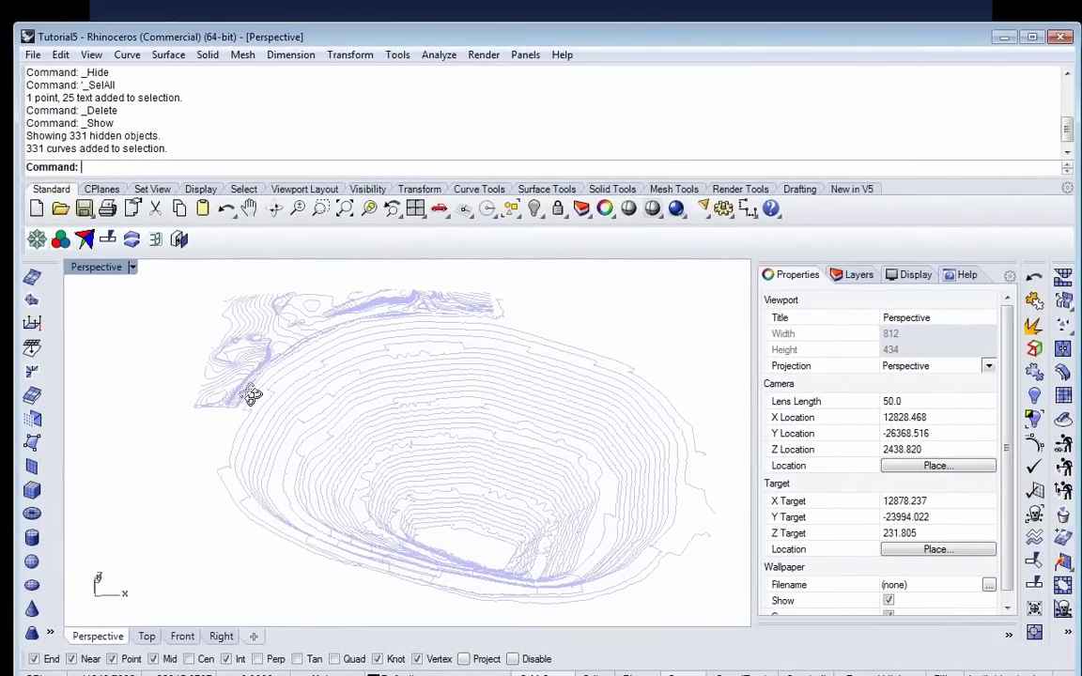
Step: Zoom out to the whole pit and window-select all 331 contour curves
scroll(310, 428, "up", 3)
right_click_drag(328, 423, 386, 430)
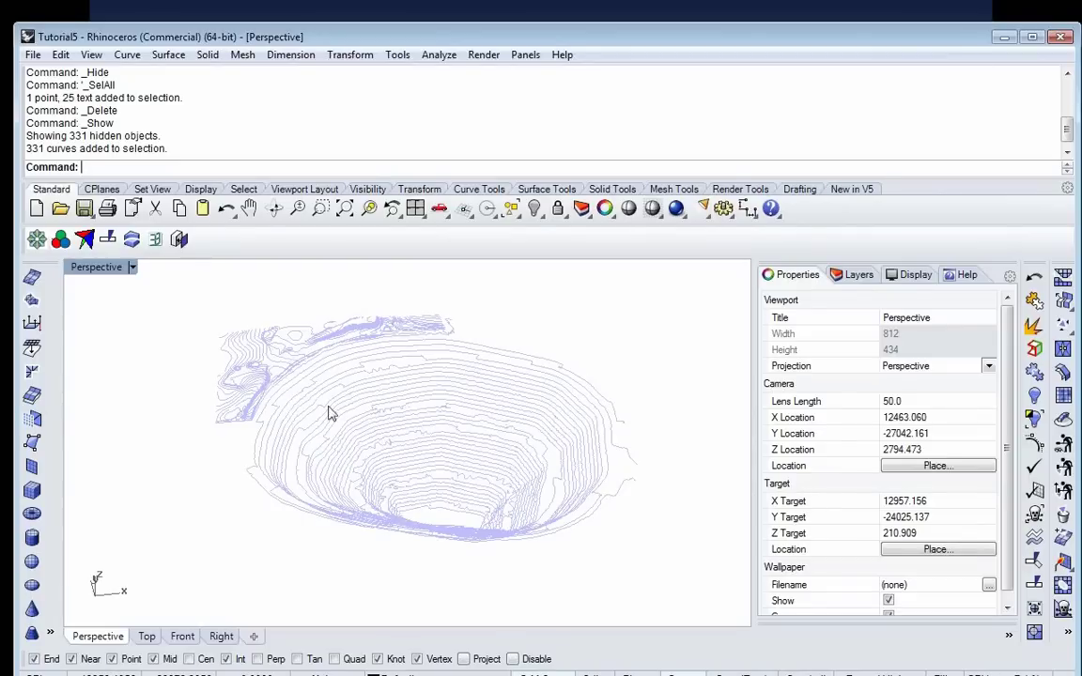
right_click_drag(501, 469, 507, 467)
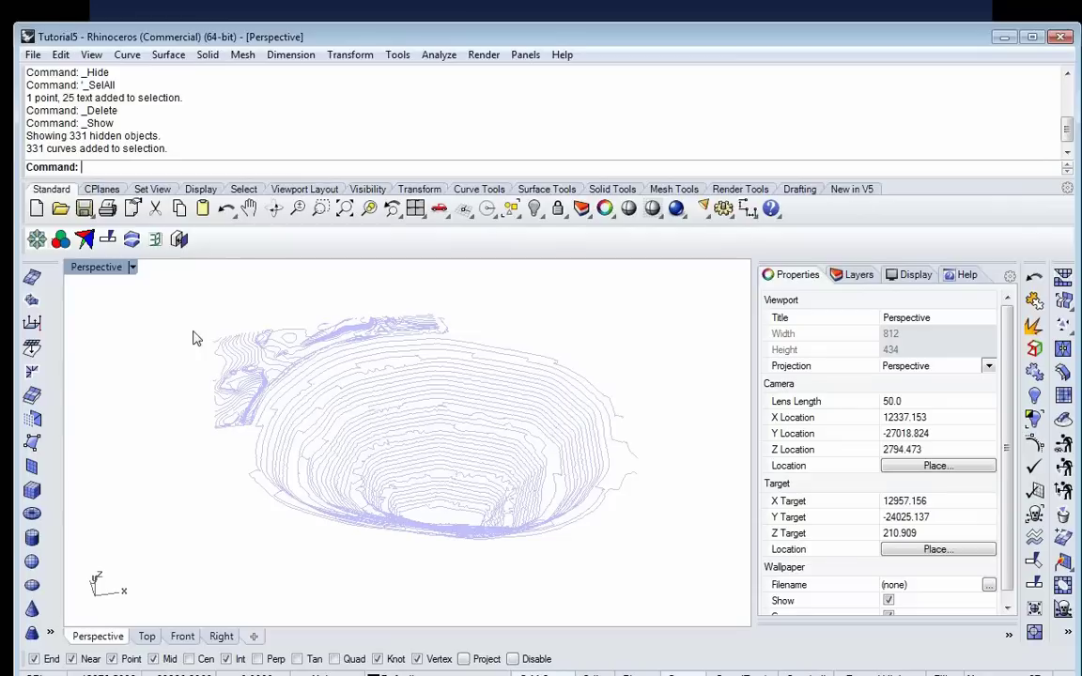
left_click_drag(163, 301, 715, 584)
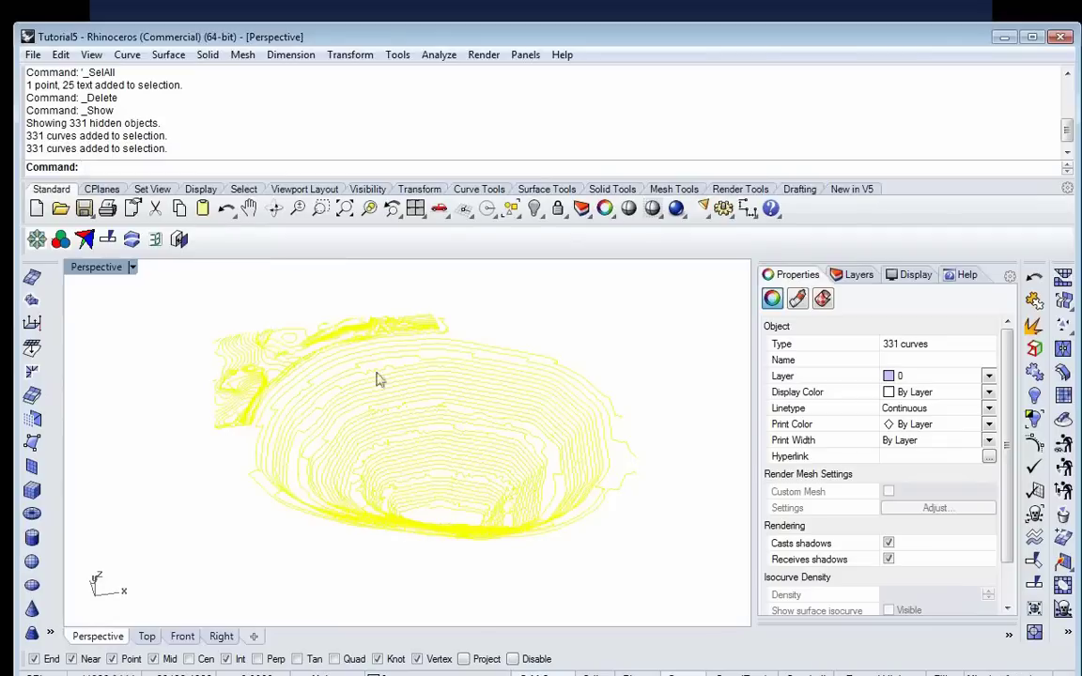
Step: Measure between points on adjacent contours with Analyze > Distance: 28.1235 m, dz -20
right_click_drag(457, 428, 454, 403)
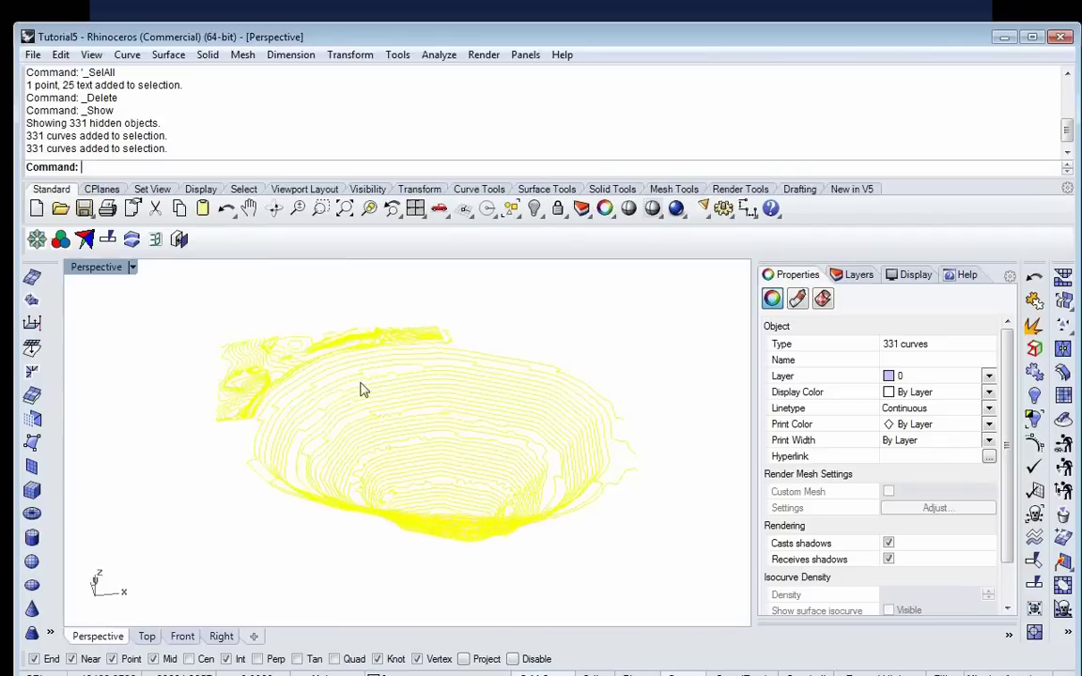
scroll(477, 387, "up", 5)
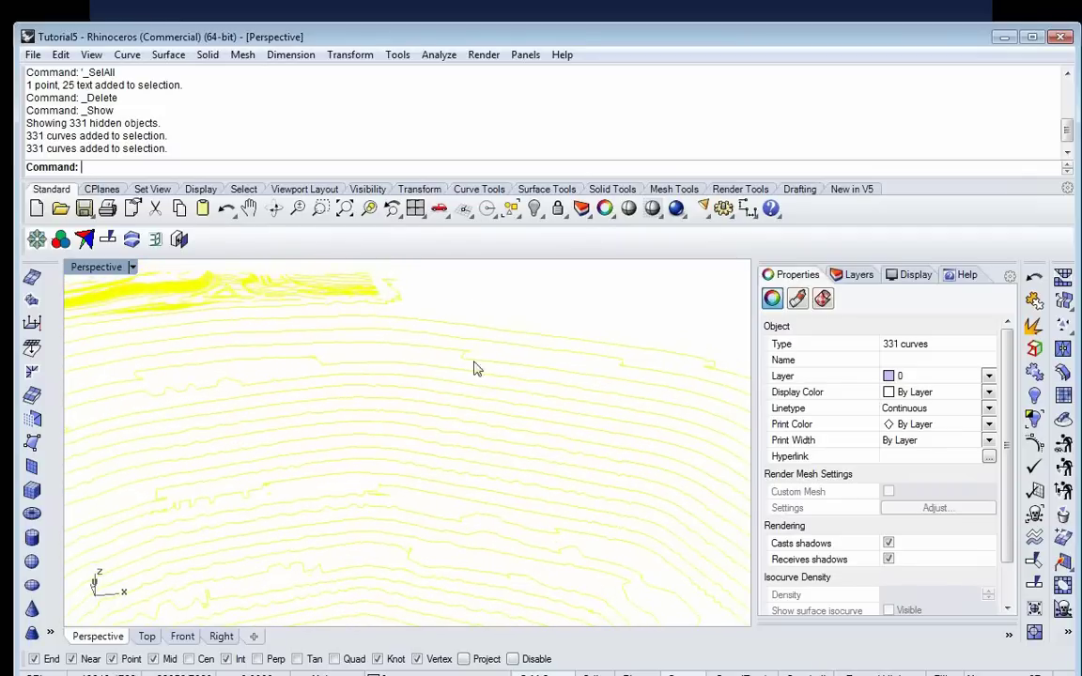
left_click(445, 58)
left_click(474, 199)
left_click(521, 334)
left_click(520, 348)
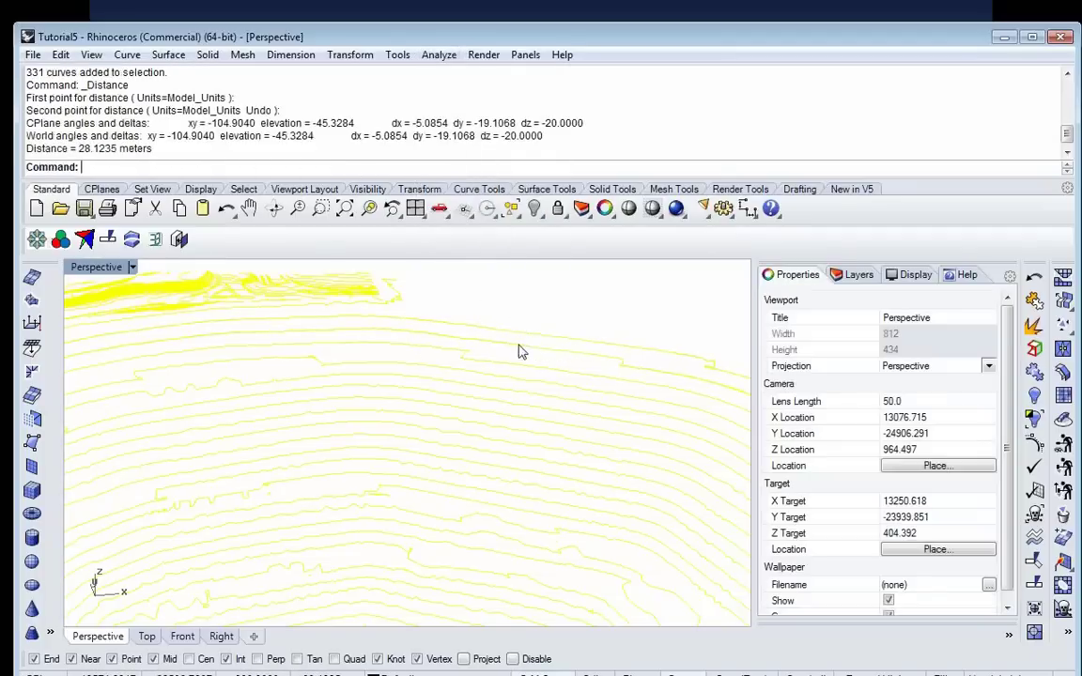
right_click_drag(445, 284, 343, 295)
right_click_drag(258, 401, 208, 278)
left_click_drag(205, 272, 710, 542)
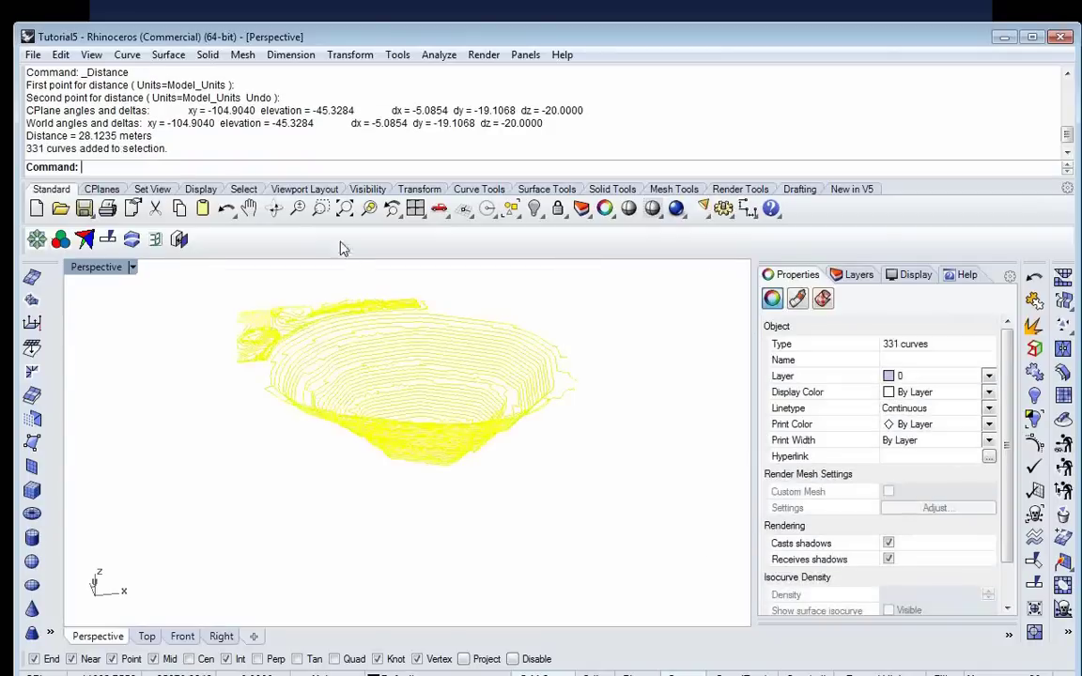
Step: Divide Curve by Length of Segments at 5, keeping default seams, and inspect the points
left_click(128, 56)
mouse_move(145, 78)
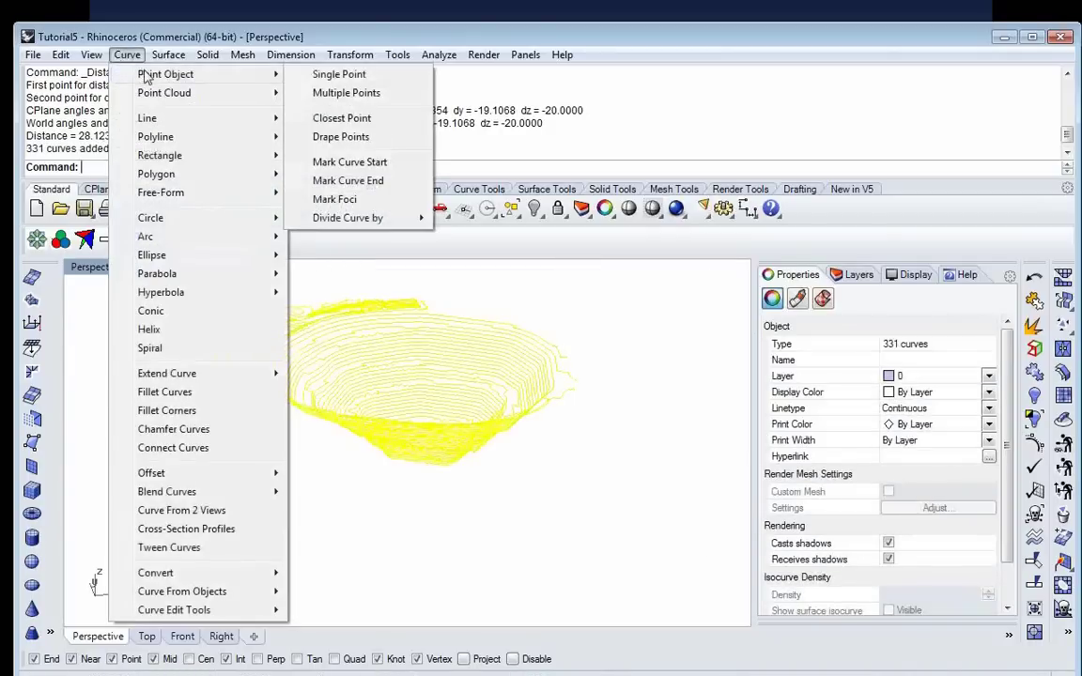
mouse_move(365, 219)
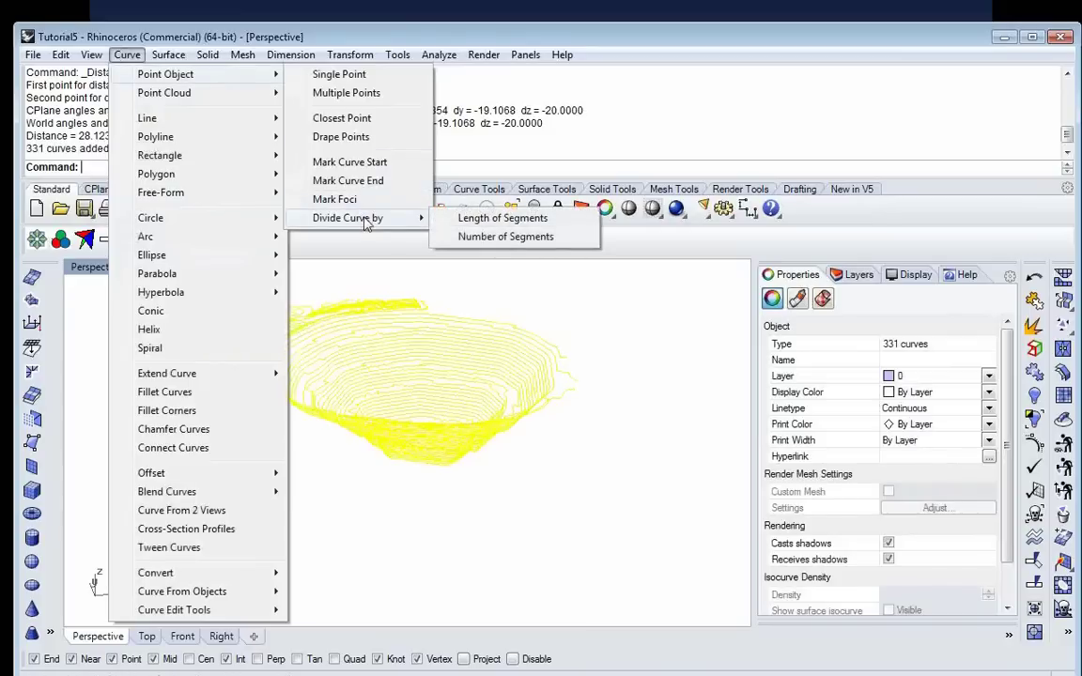
left_click(461, 220)
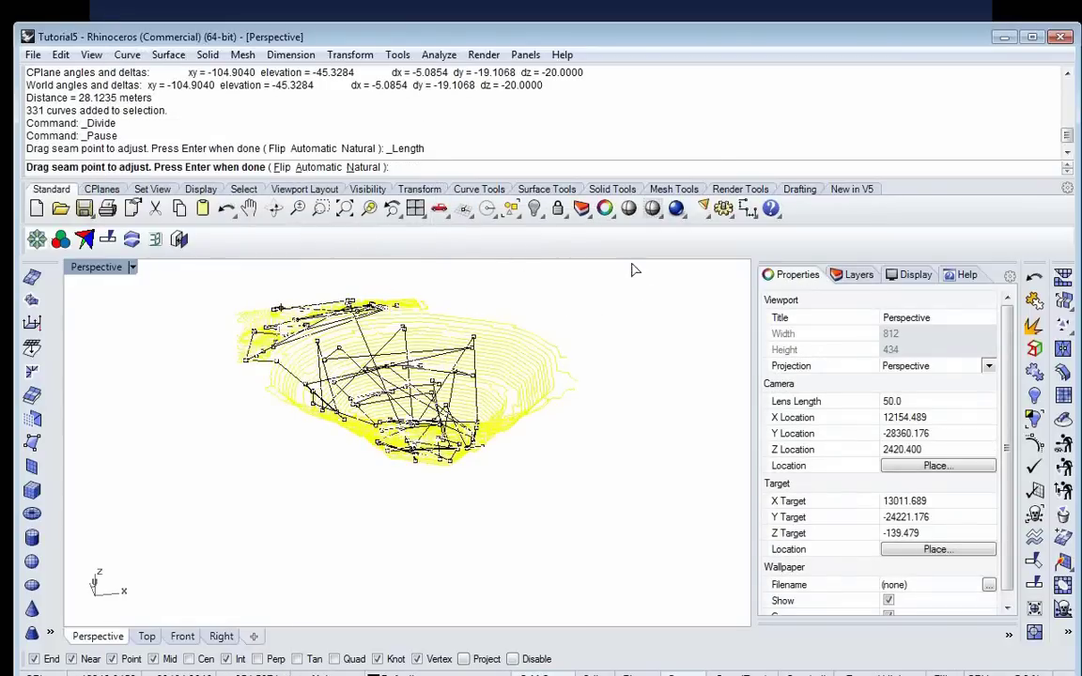
key("Return")
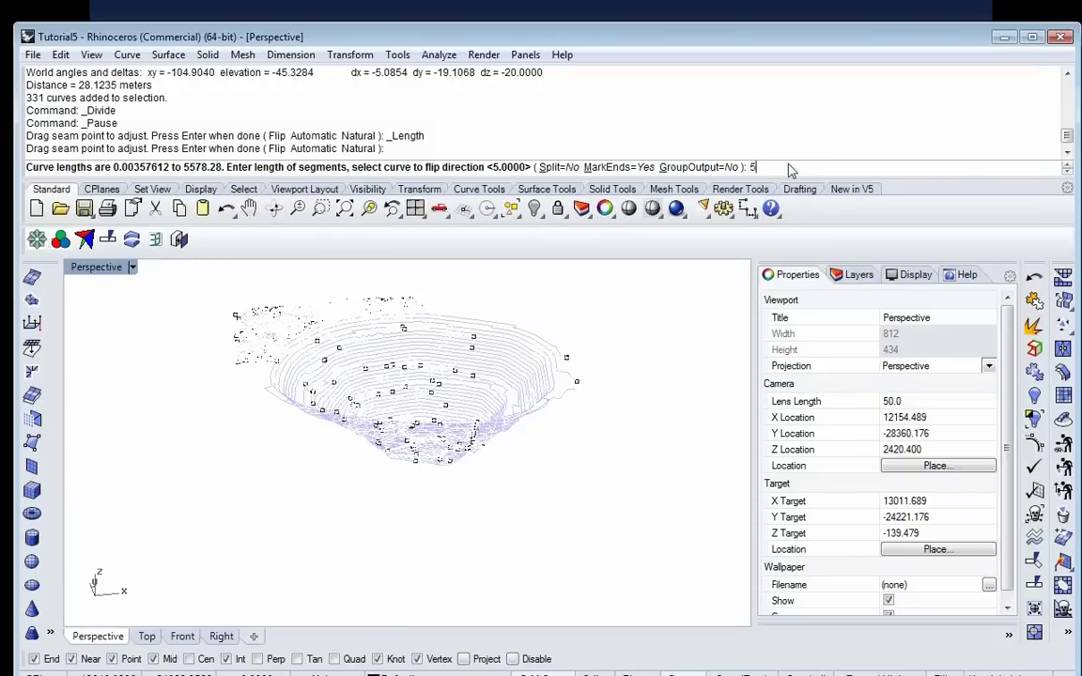
key("Return")
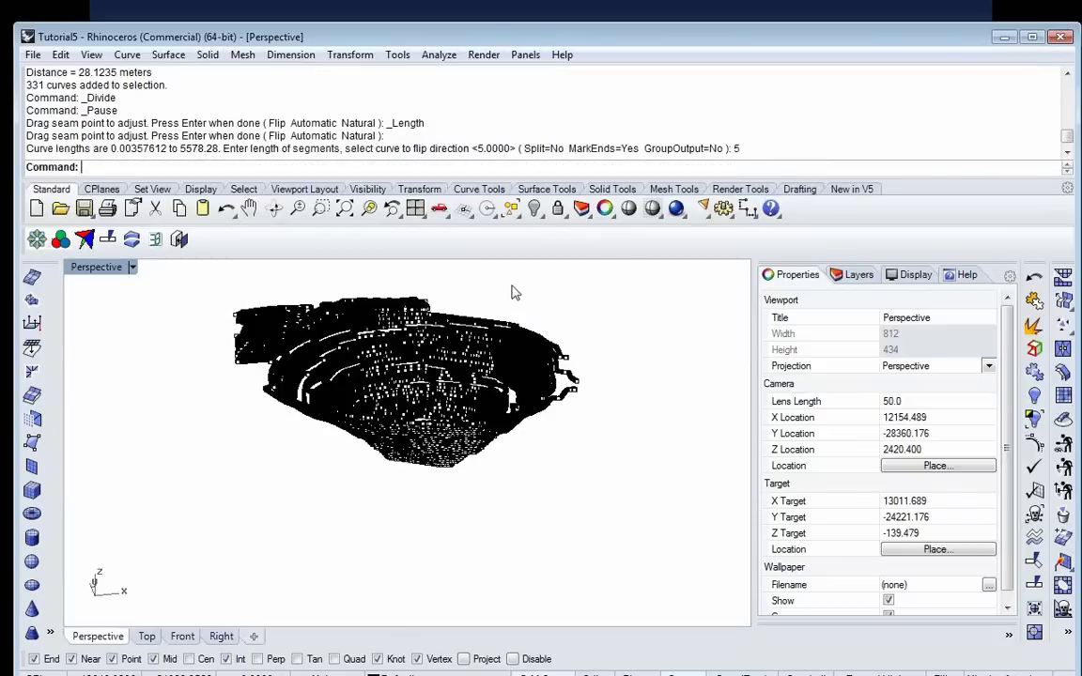
right_click_drag(514, 293, 486, 290)
scroll(486, 292, "up", 5)
scroll(434, 420, "up", 6)
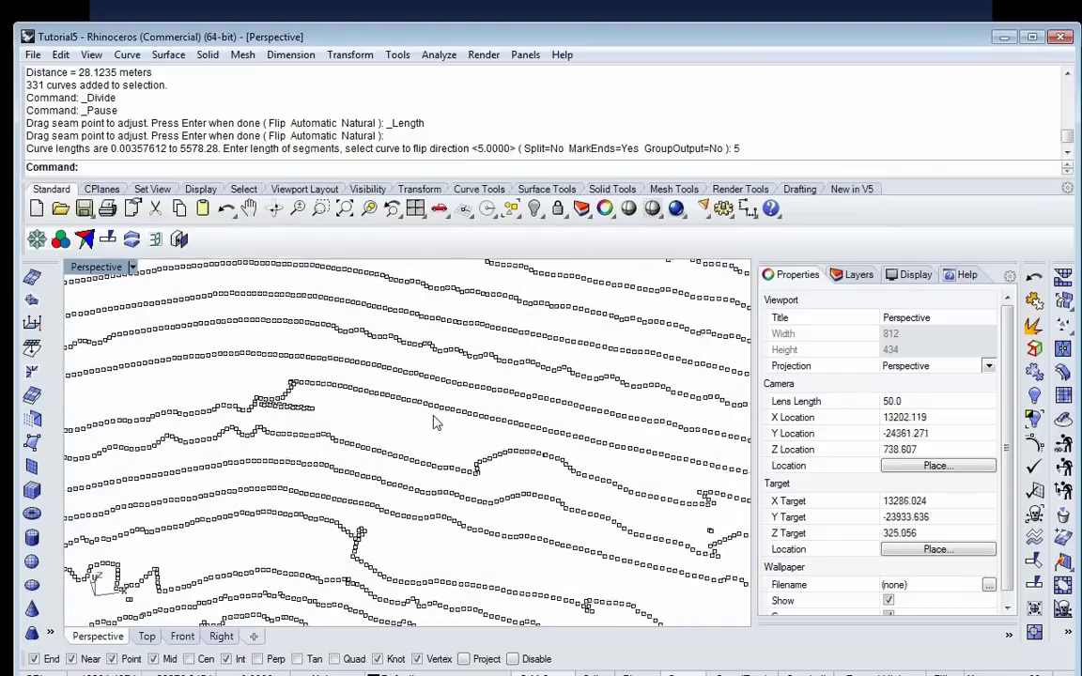
scroll(387, 355, "down", 10)
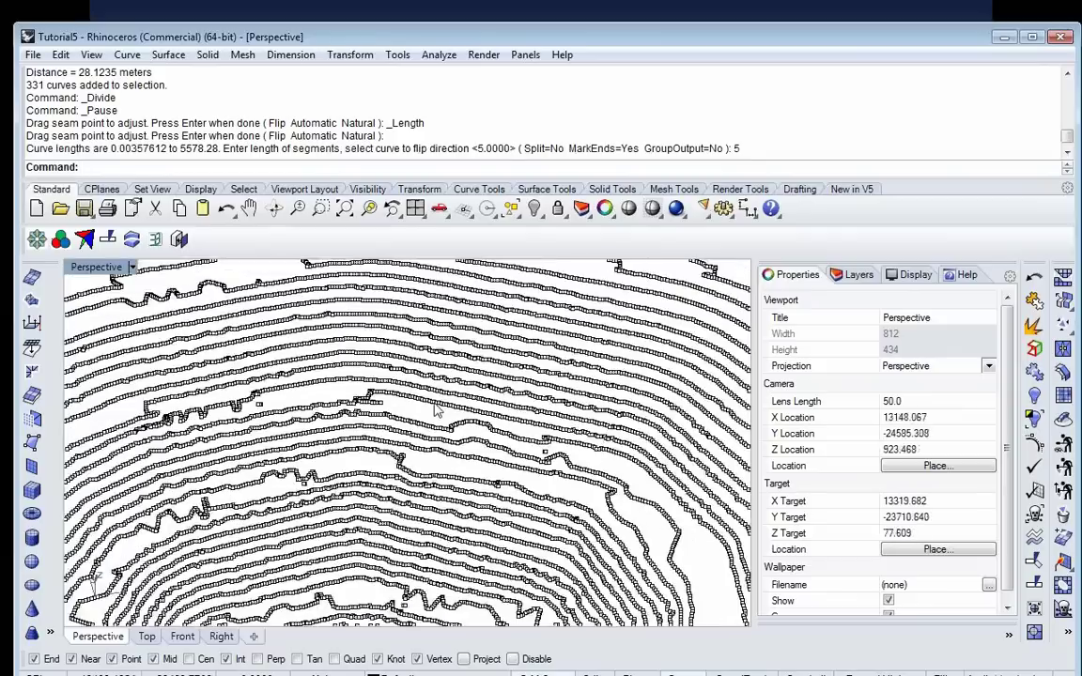
scroll(427, 310, "down", 5)
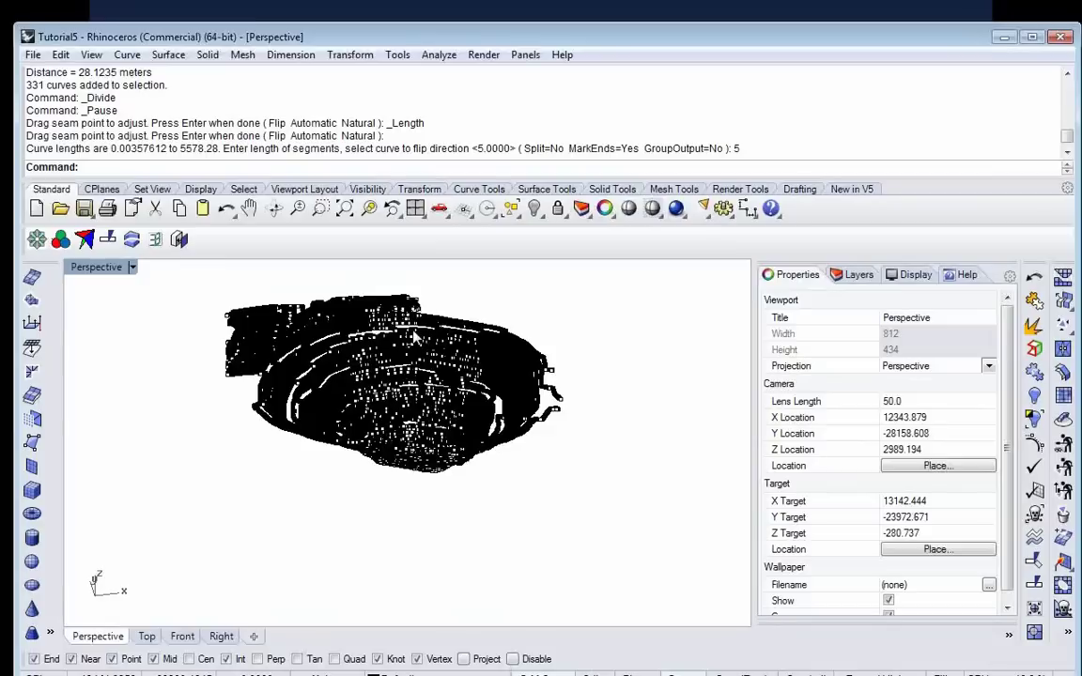
scroll(442, 310, "up", 5)
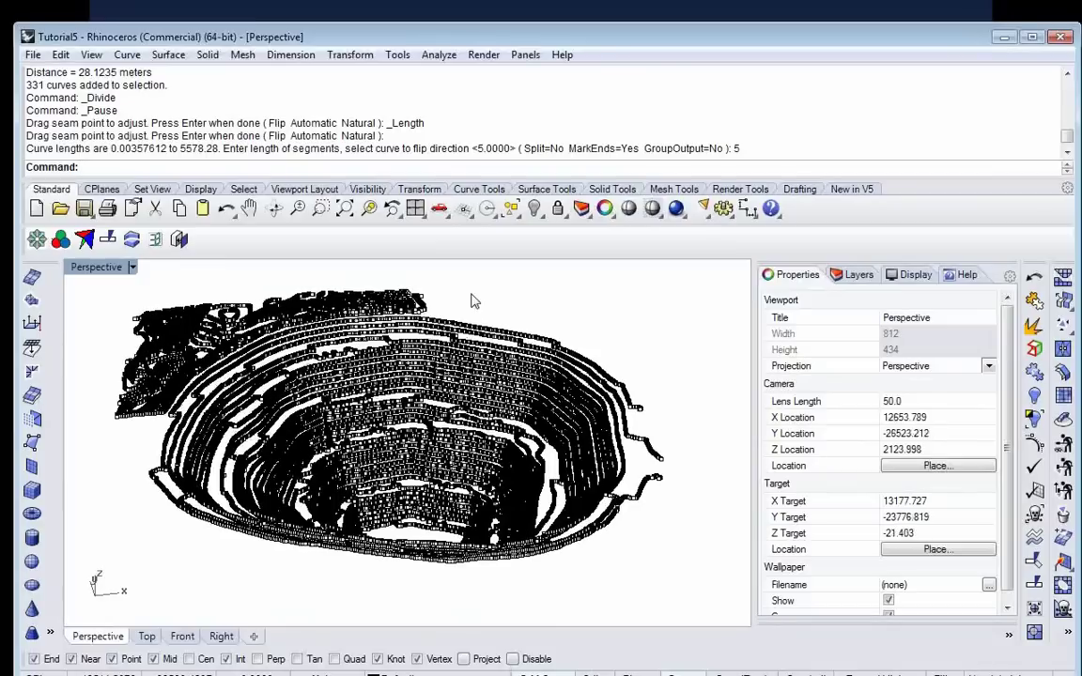
scroll(470, 282, "up", 1)
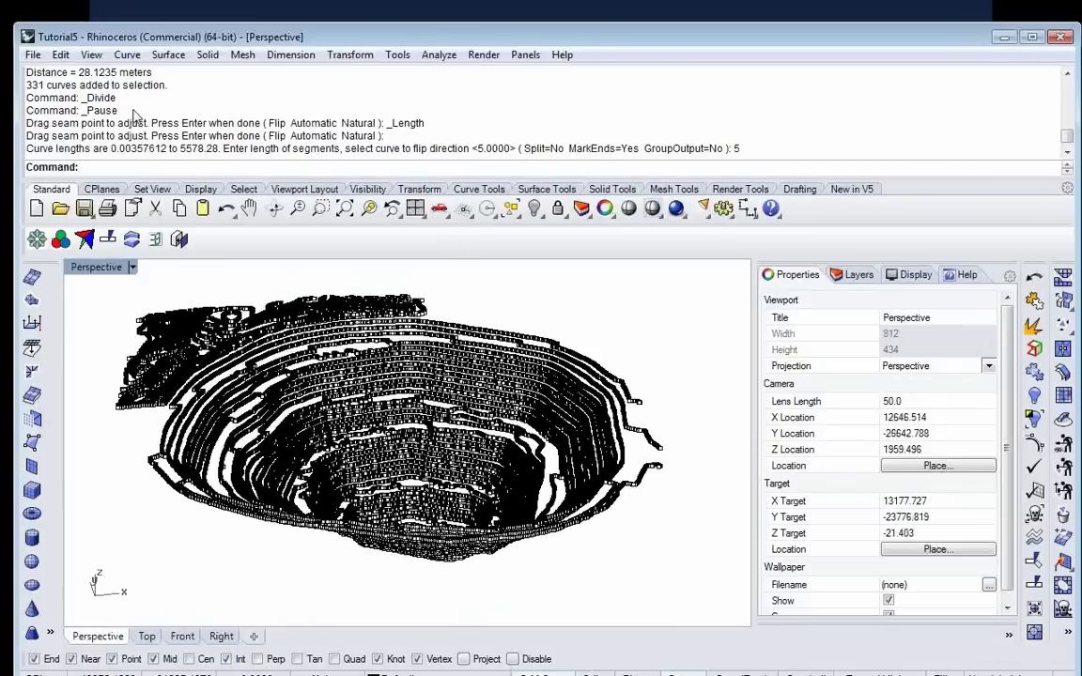
Step: Select all 34659 division points and run Mesh Patch to create the mesh
left_click(60, 54)
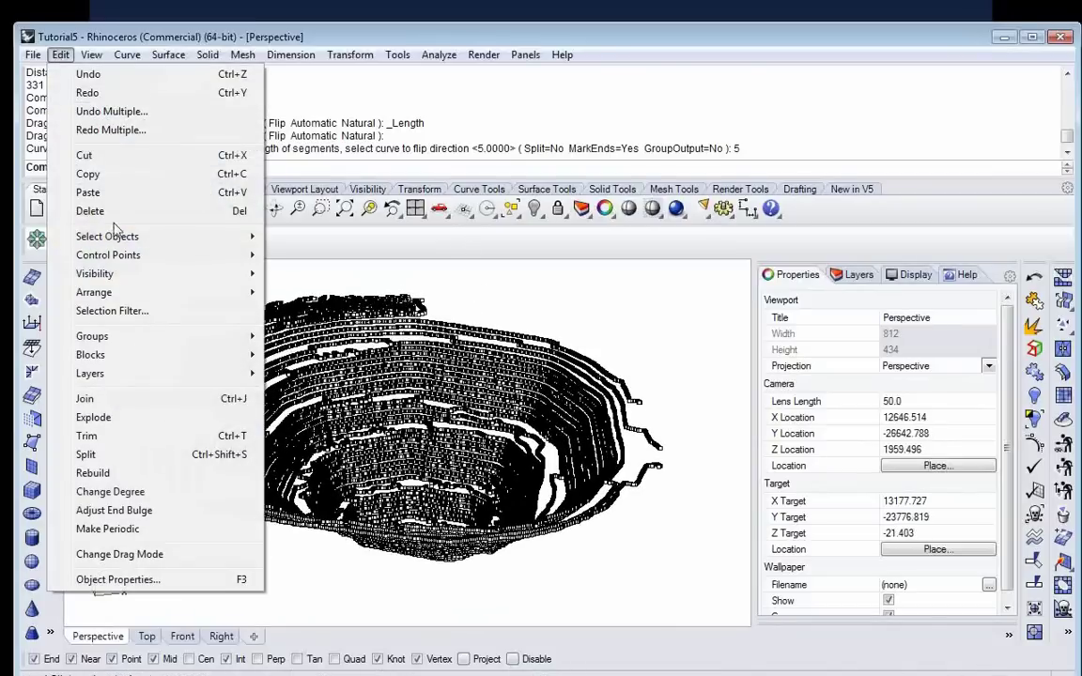
mouse_move(215, 237)
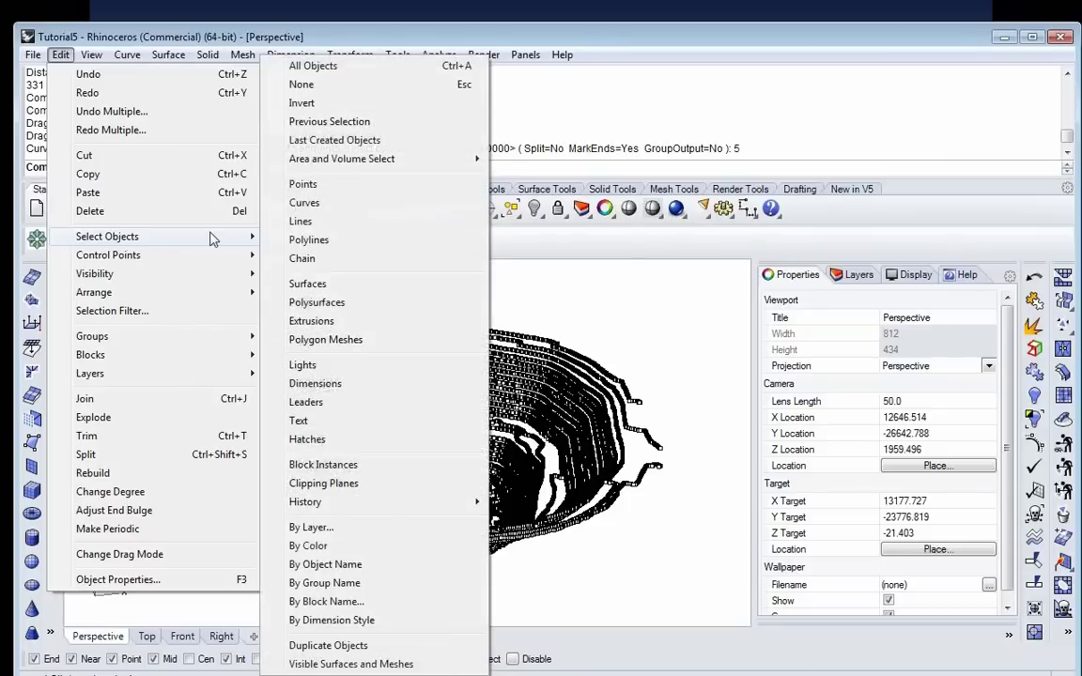
left_click(303, 184)
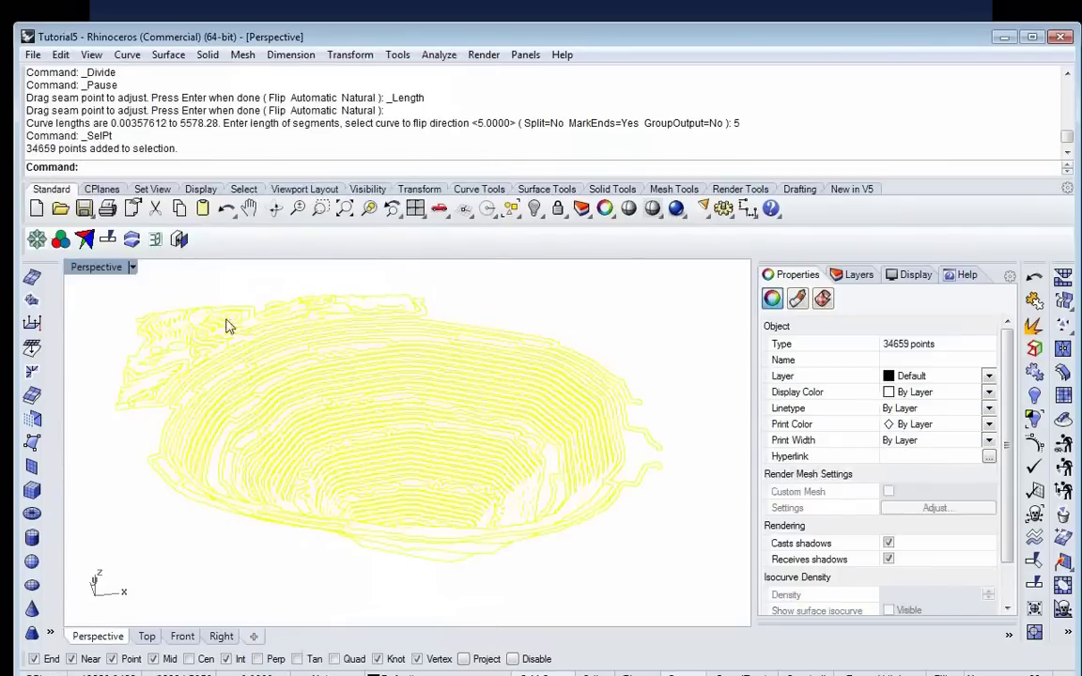
left_click(31, 301)
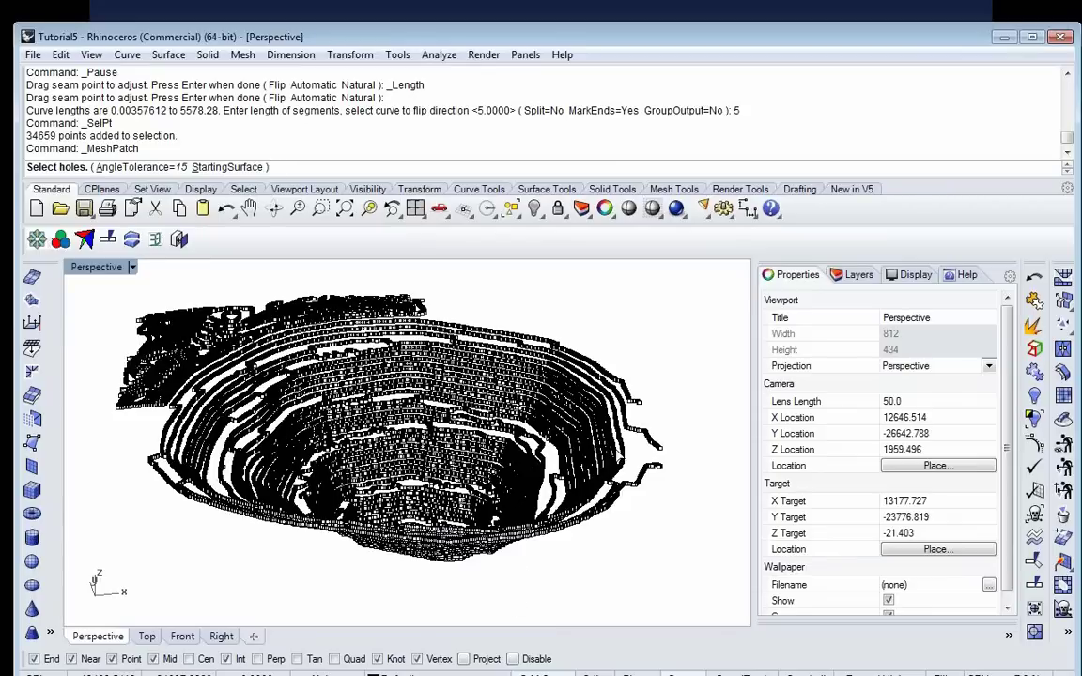
key("Return")
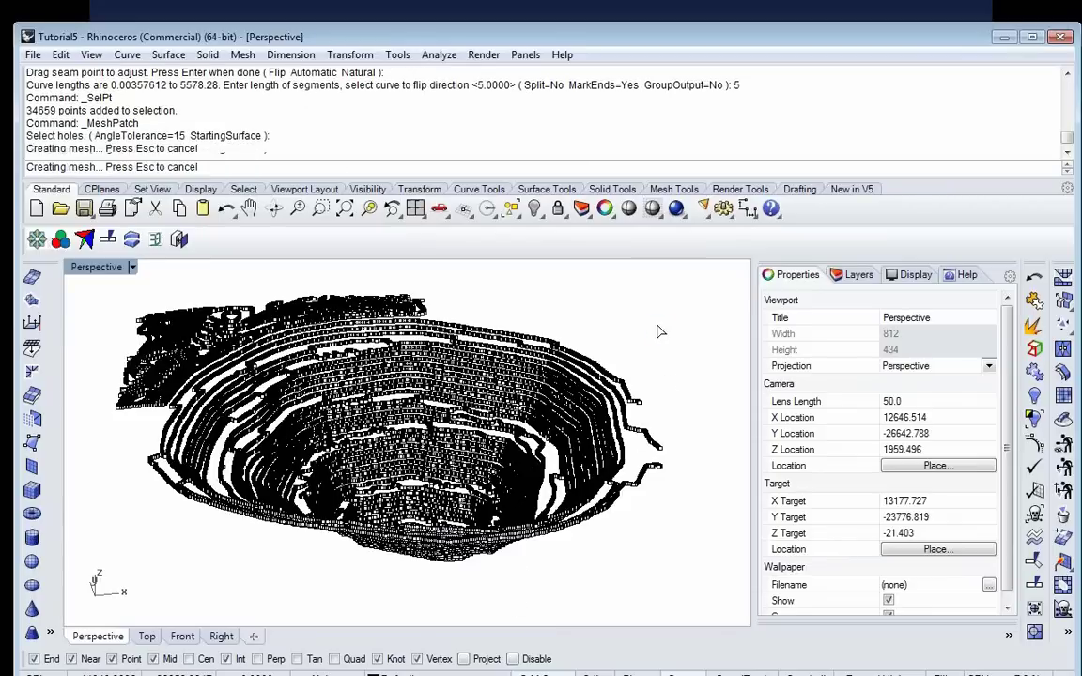
Step: Select the new mesh among overlapping objects, orbit to inspect it, then deselect
scroll(634, 413, "up", 3)
left_click(641, 430)
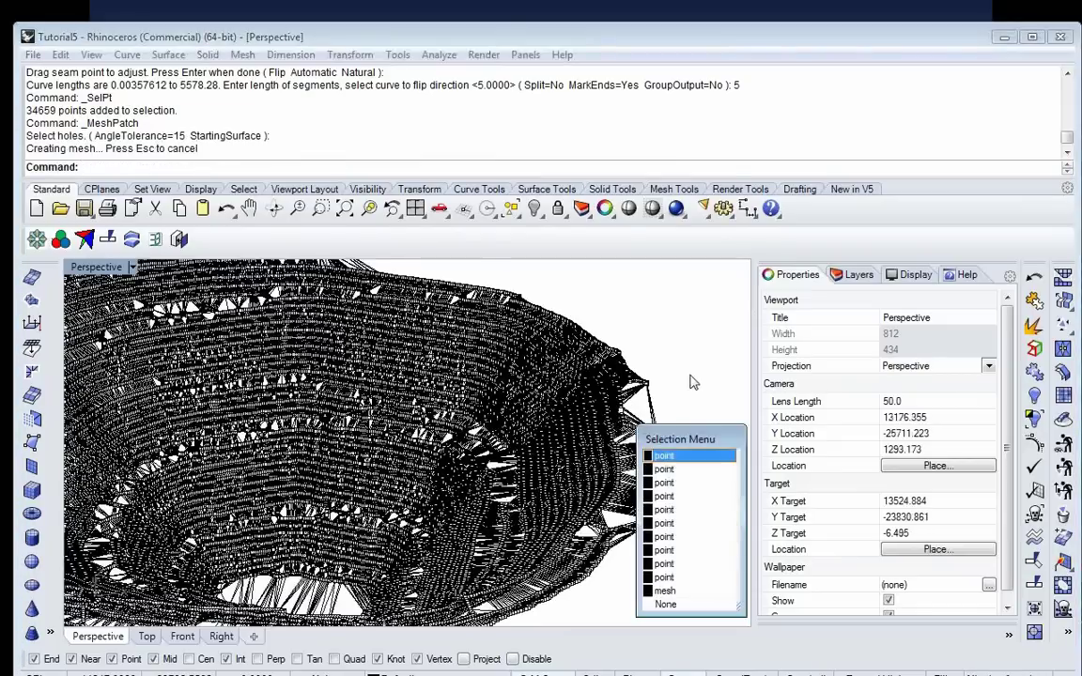
left_click(664, 591)
scroll(527, 325, "down", 3)
right_click_drag(545, 325, 573, 324)
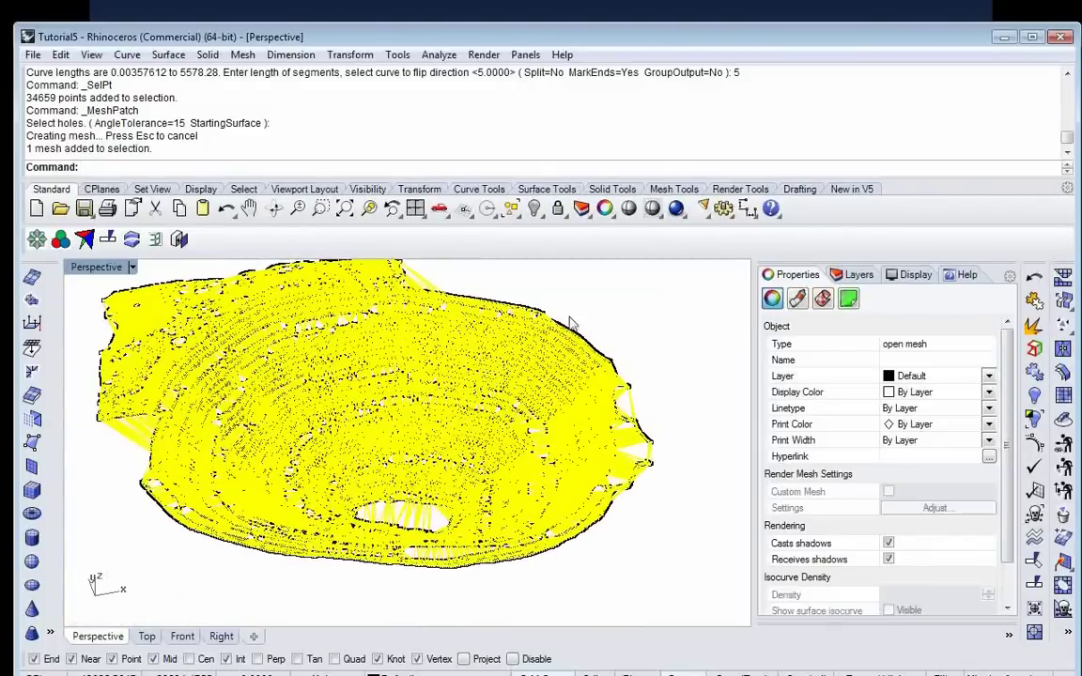
scroll(564, 295, "up", 3)
key("Escape")
scroll(582, 299, "down", 3)
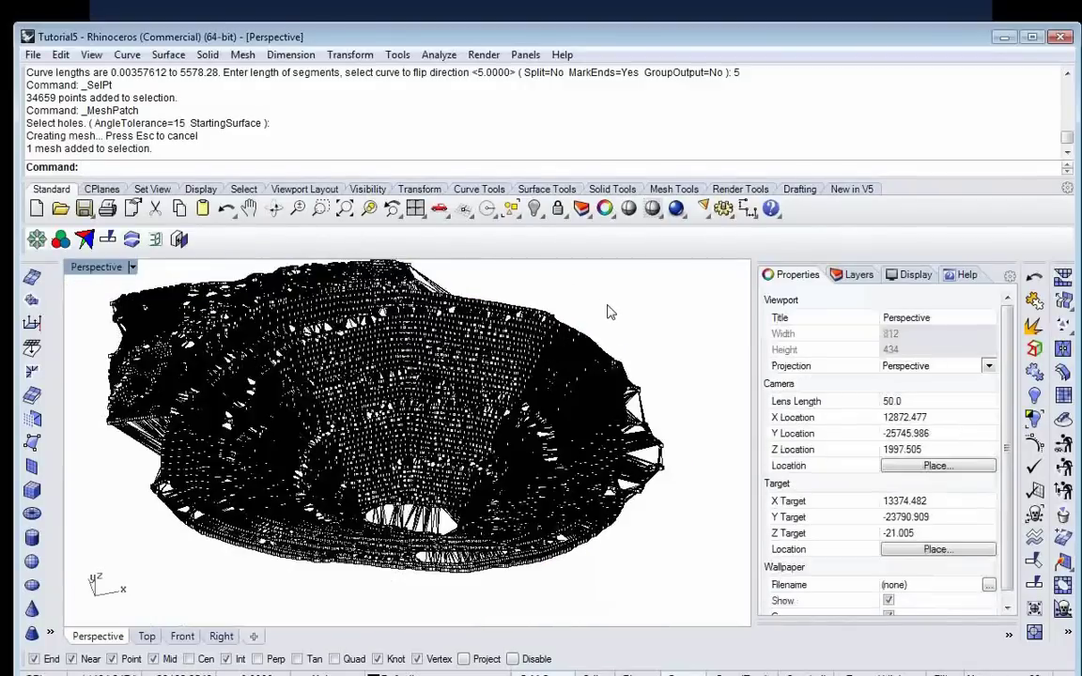
scroll(531, 373, "down", 2)
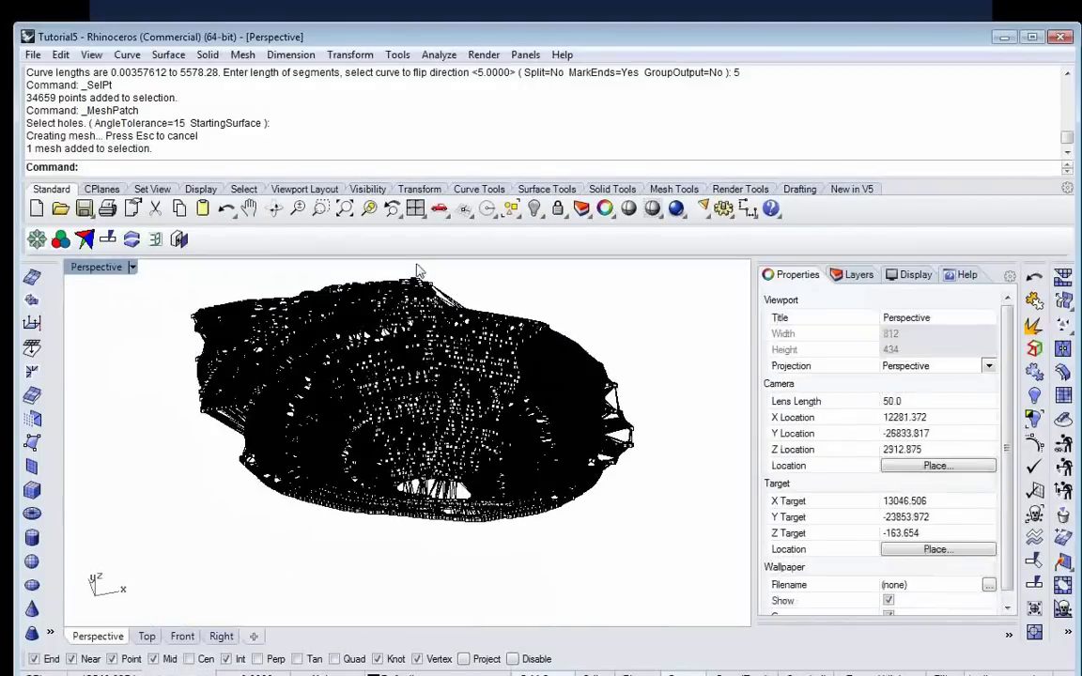
right_click_drag(419, 267, 381, 246)
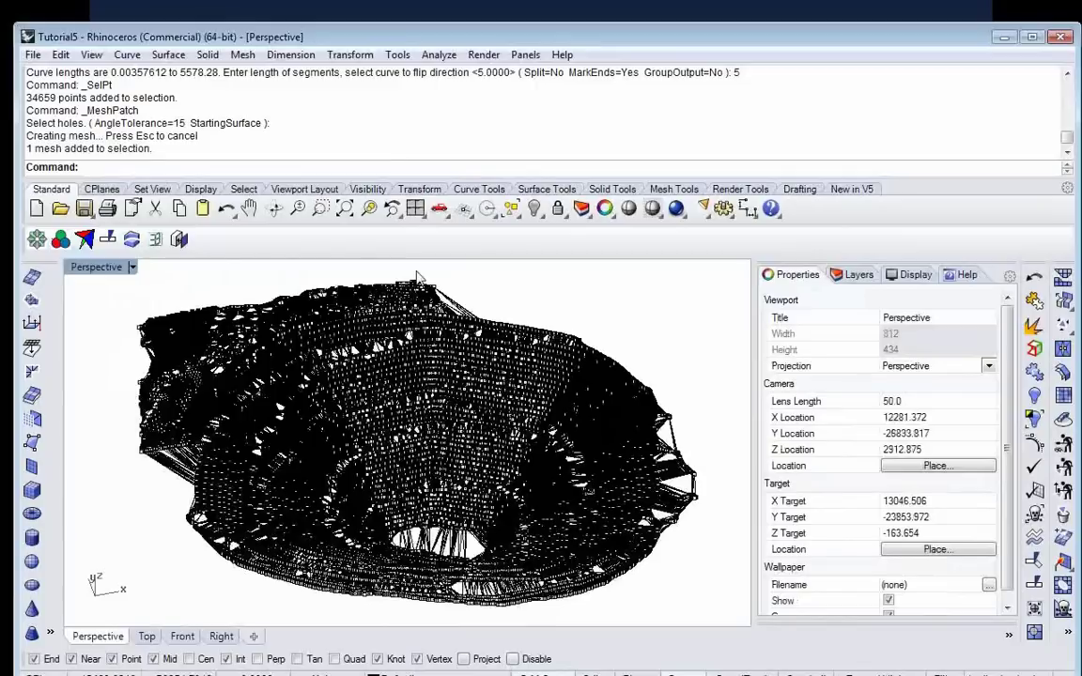
Step: Select all 34659 division points by type and delete them
left_click(60, 54)
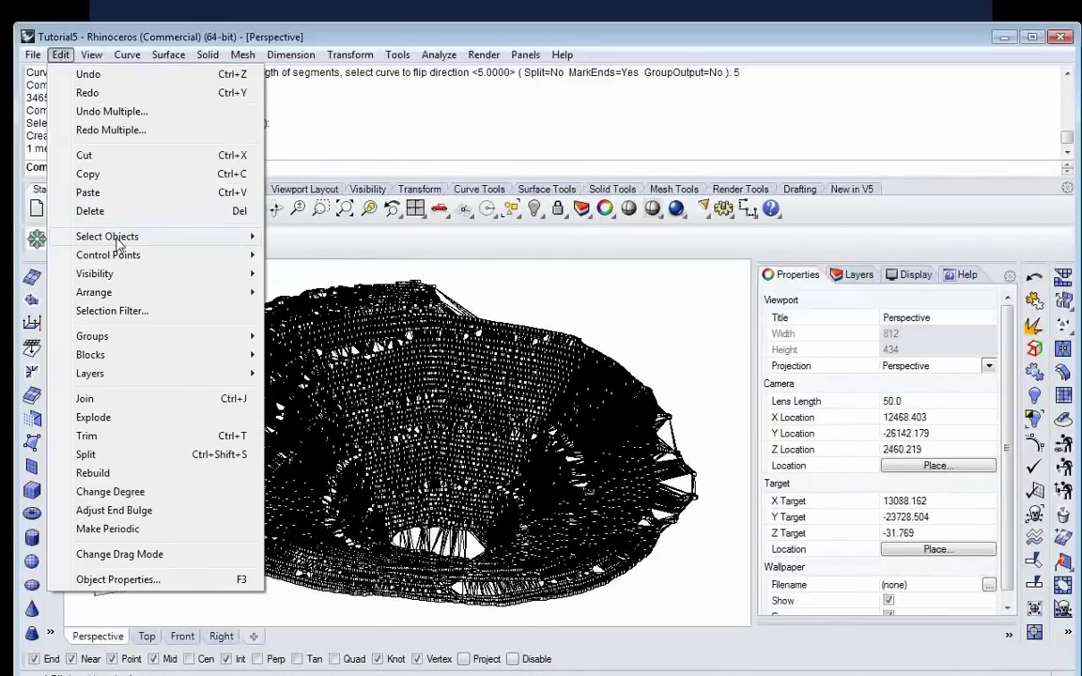
mouse_move(108, 236)
left_click(282, 184)
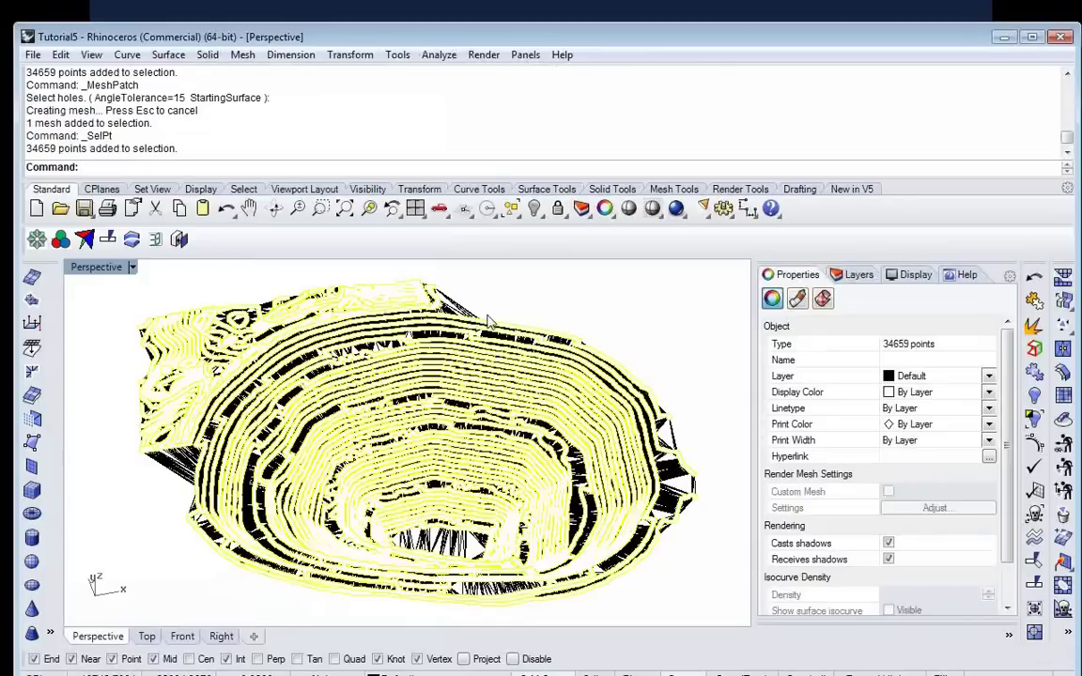
key("Delete")
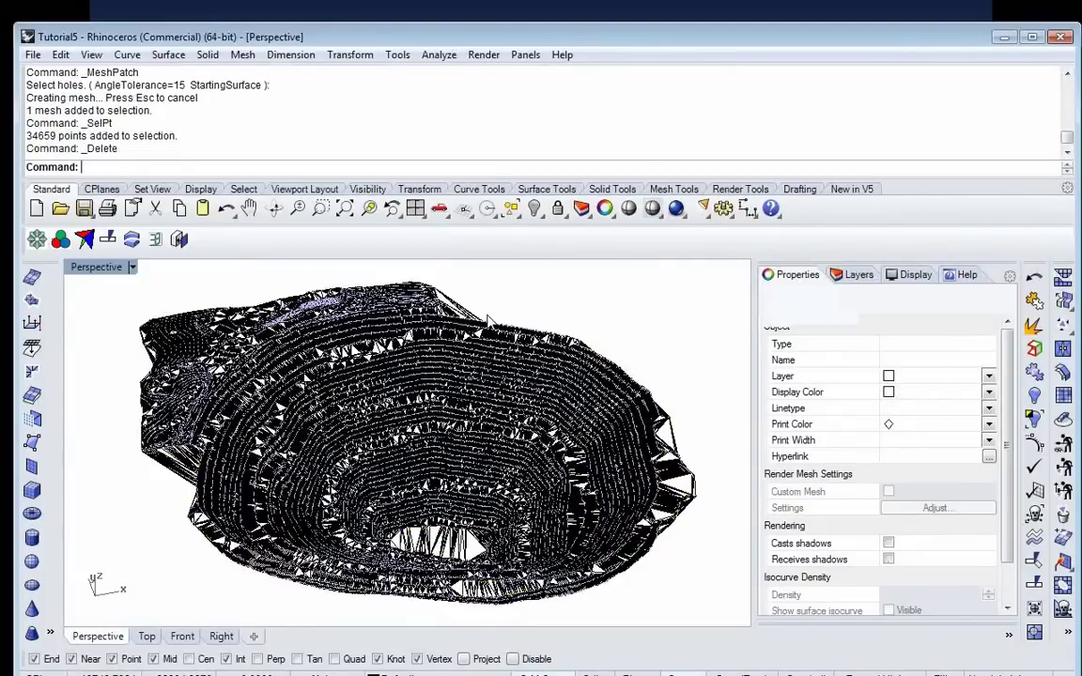
scroll(430, 384, "up", 3)
scroll(414, 373, "down", 2)
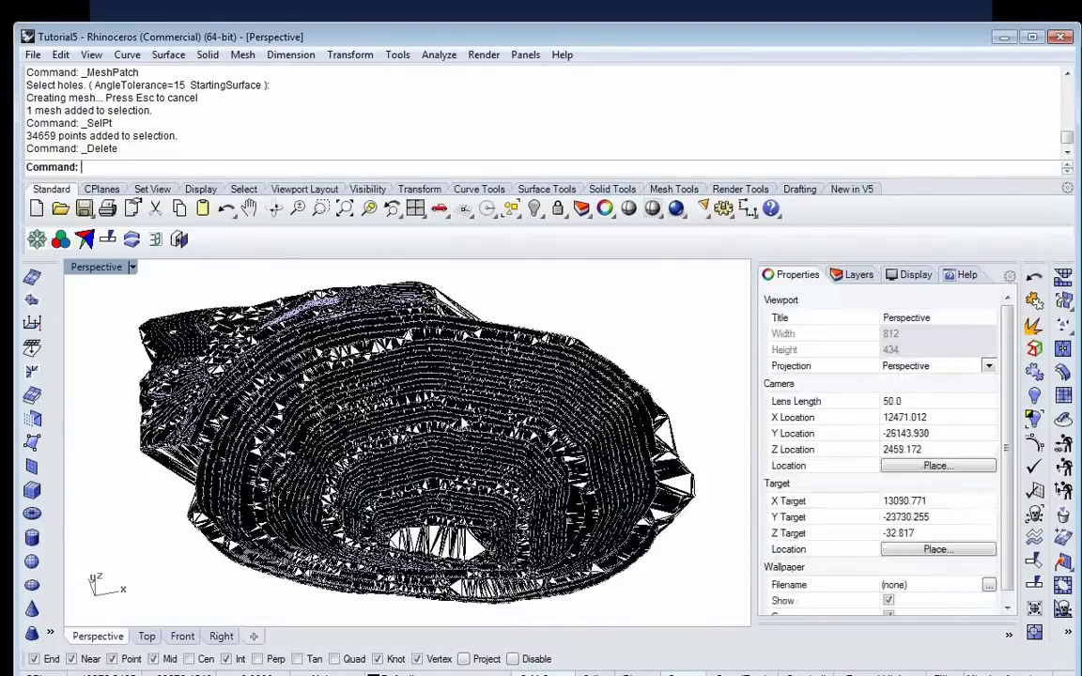
scroll(406, 369, "up", 5)
scroll(457, 418, "down", 5)
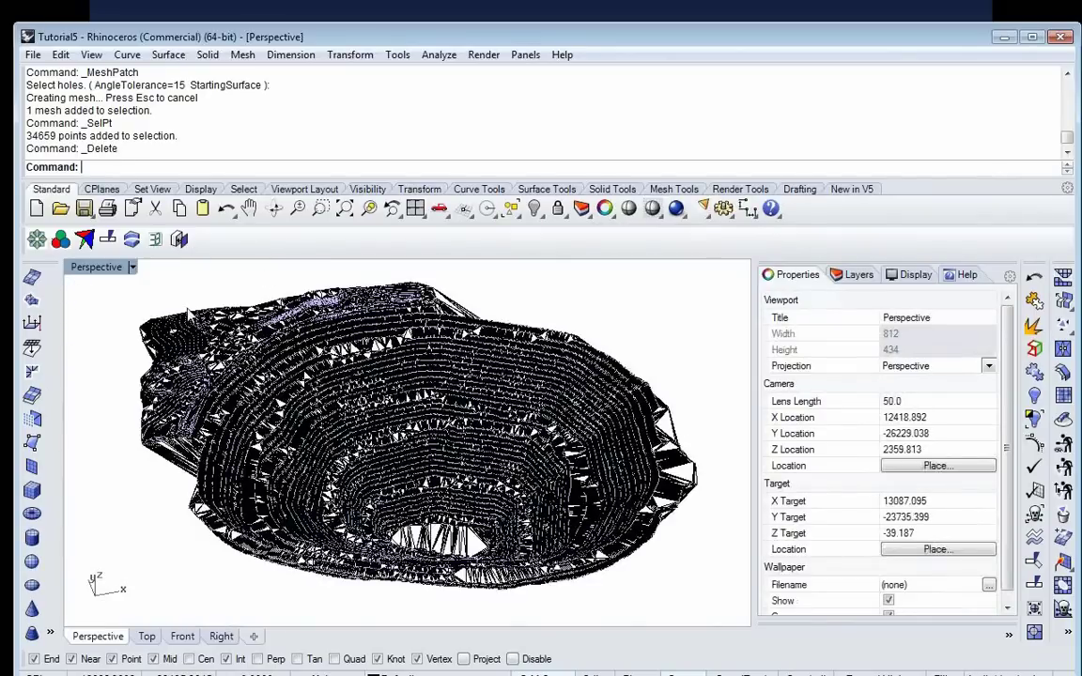
Step: Select all 331 contour curves by type and delete them, leaving the mesh
left_click(60, 54)
mouse_move(124, 235)
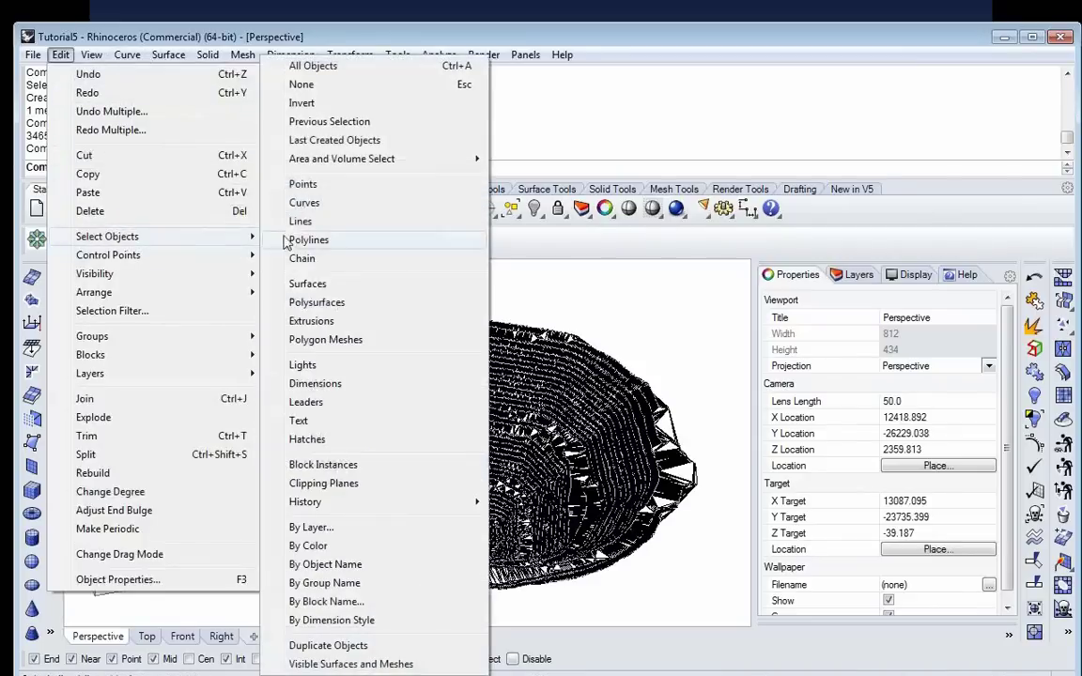
left_click(299, 202)
key("Delete")
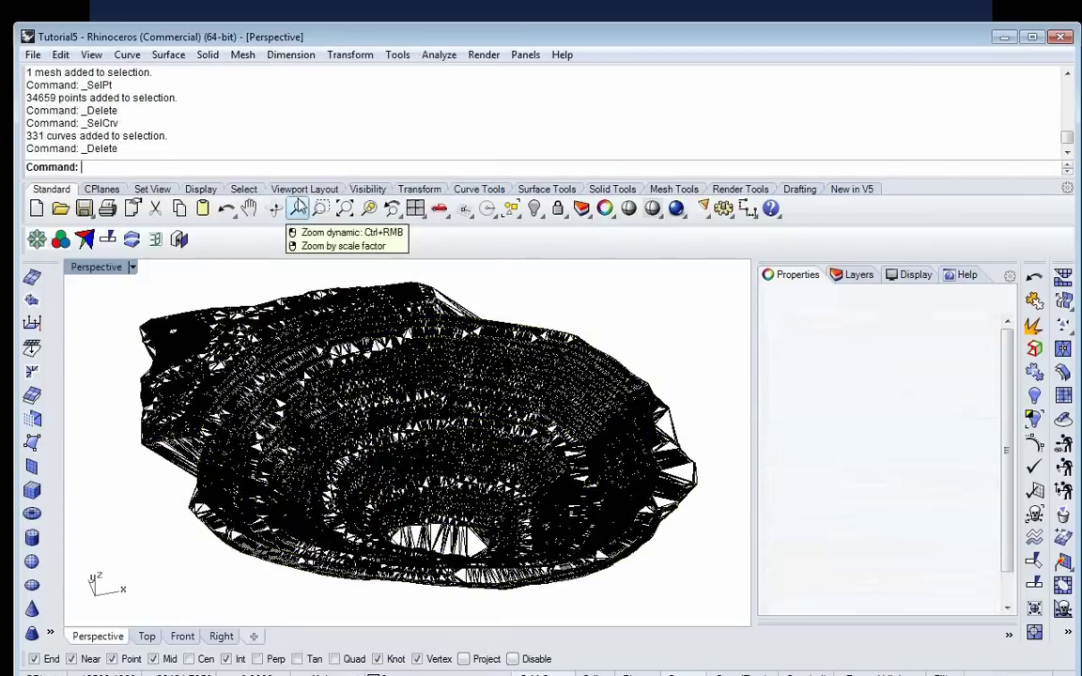
scroll(480, 397, "up", 4)
scroll(451, 360, "down", 6)
right_click_drag(502, 425, 461, 449)
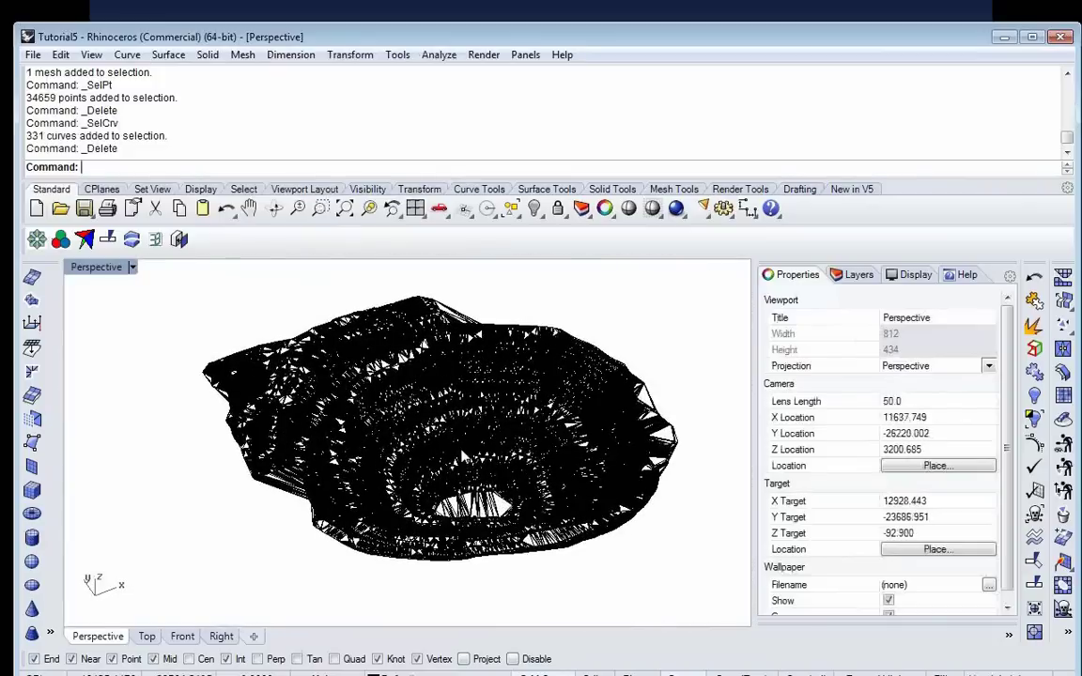
scroll(415, 400, "down", 2)
right_click_drag(415, 400, 460, 449)
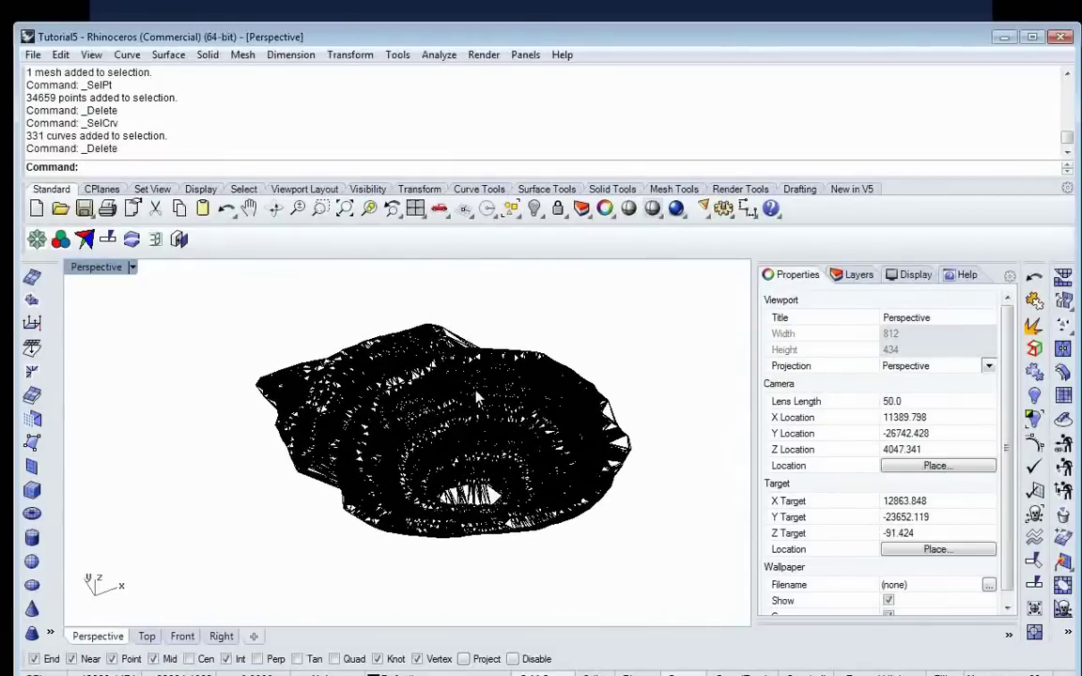
Step: In the Top view, draw a corner-to-corner rectangle enclosing the whole pit mesh
left_click(146, 636)
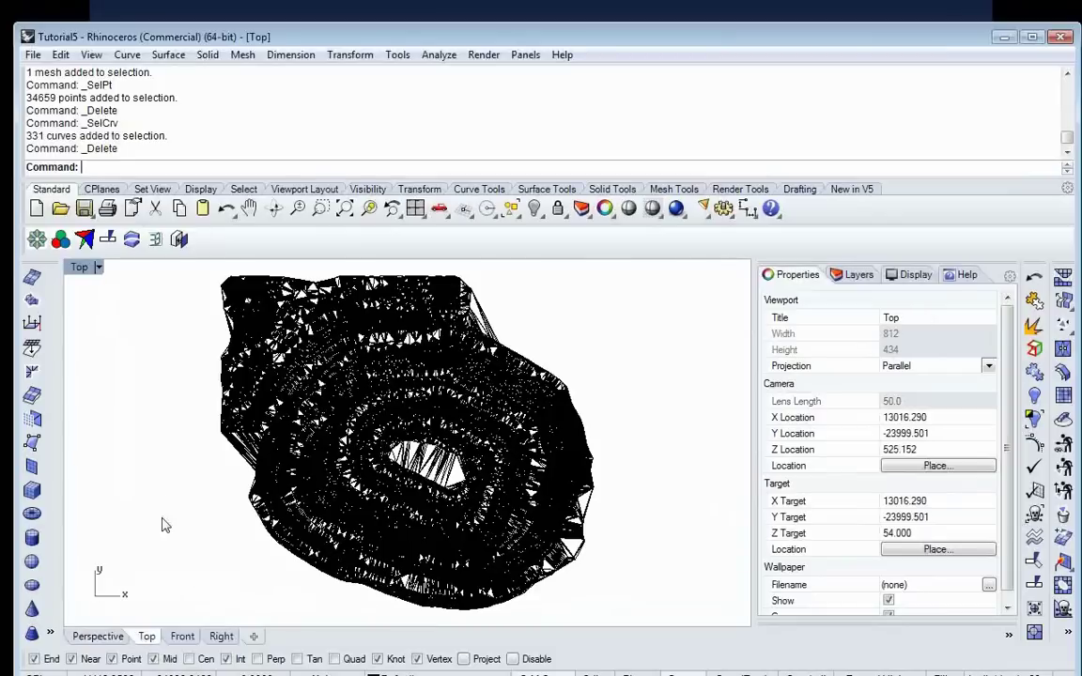
scroll(193, 338, "down", 3)
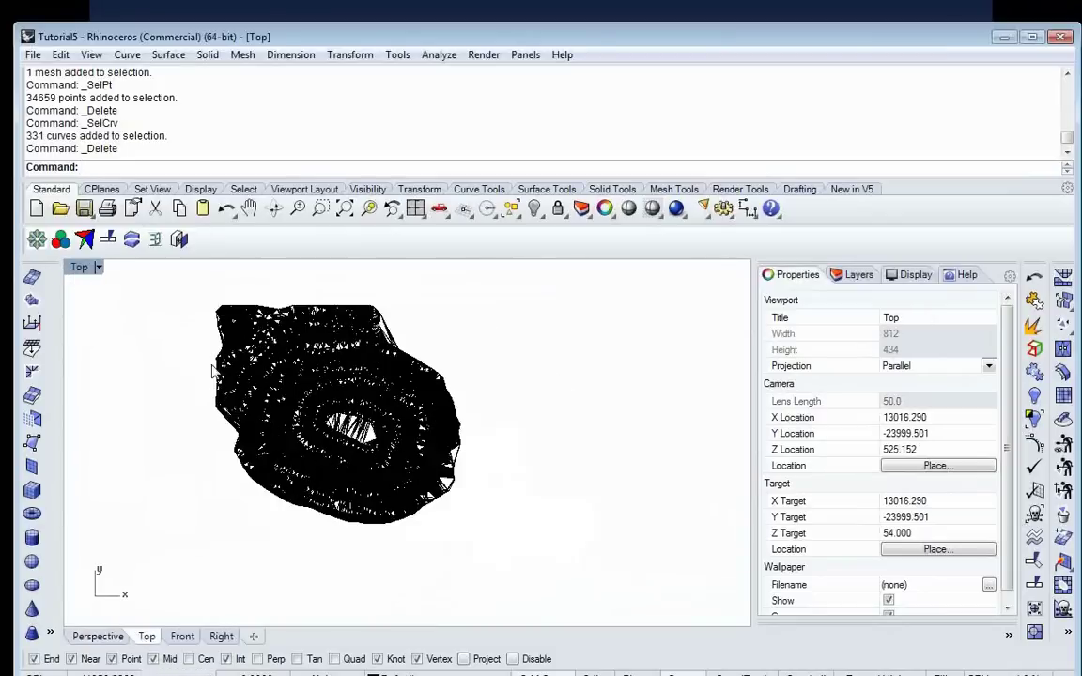
scroll(132, 297, "down", 2)
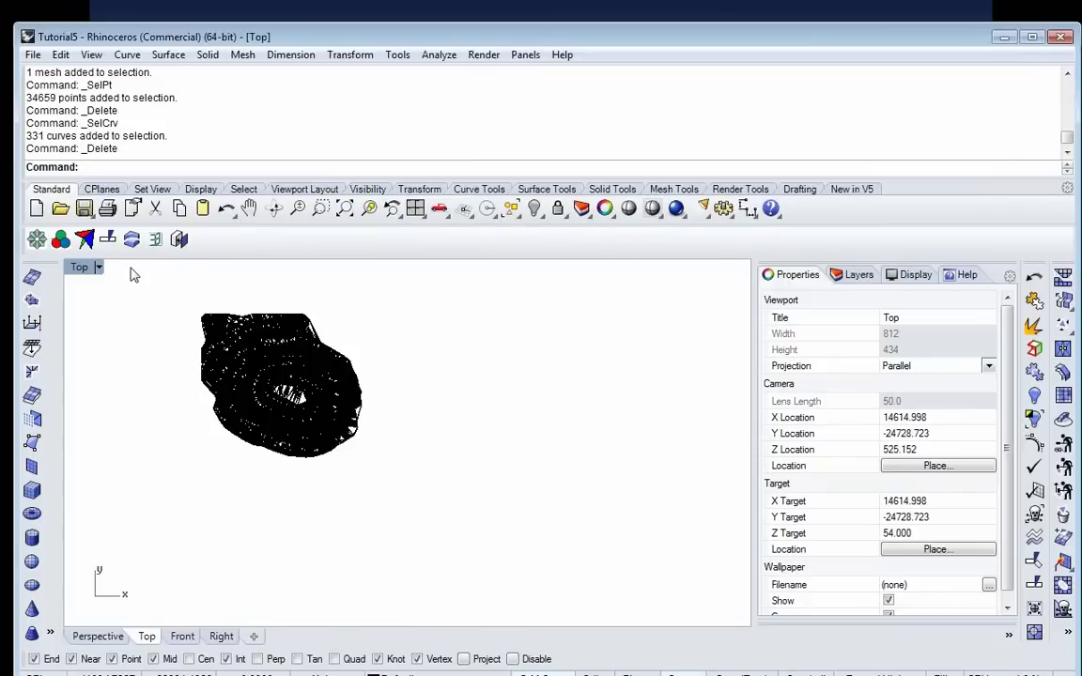
scroll(141, 281, "up", 4)
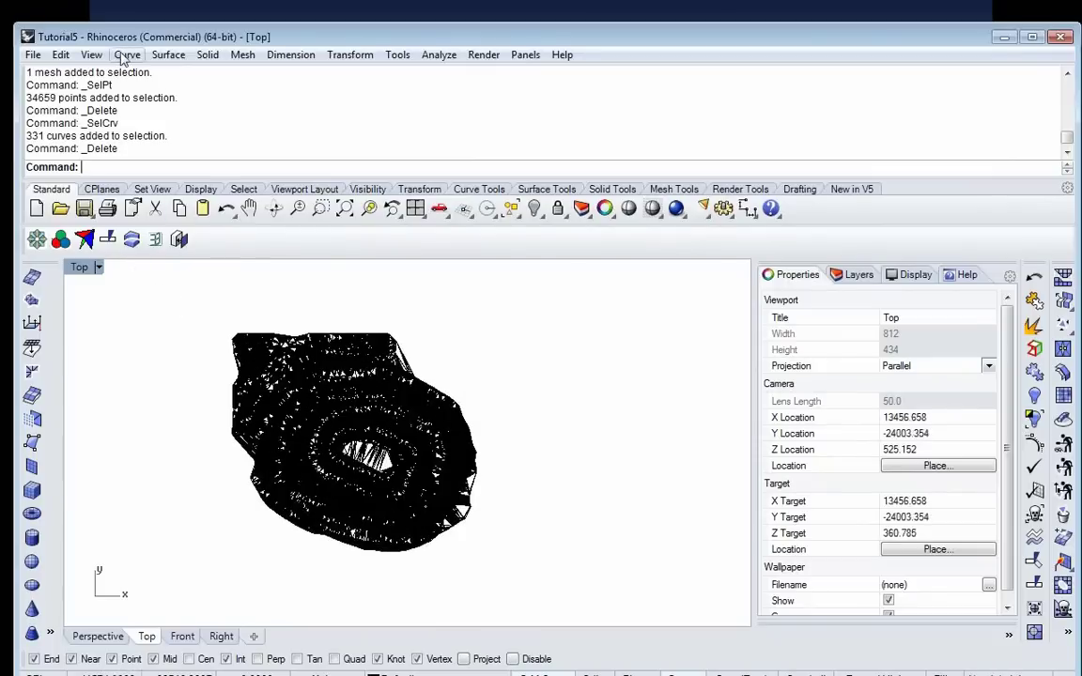
left_click(126, 55)
mouse_move(162, 160)
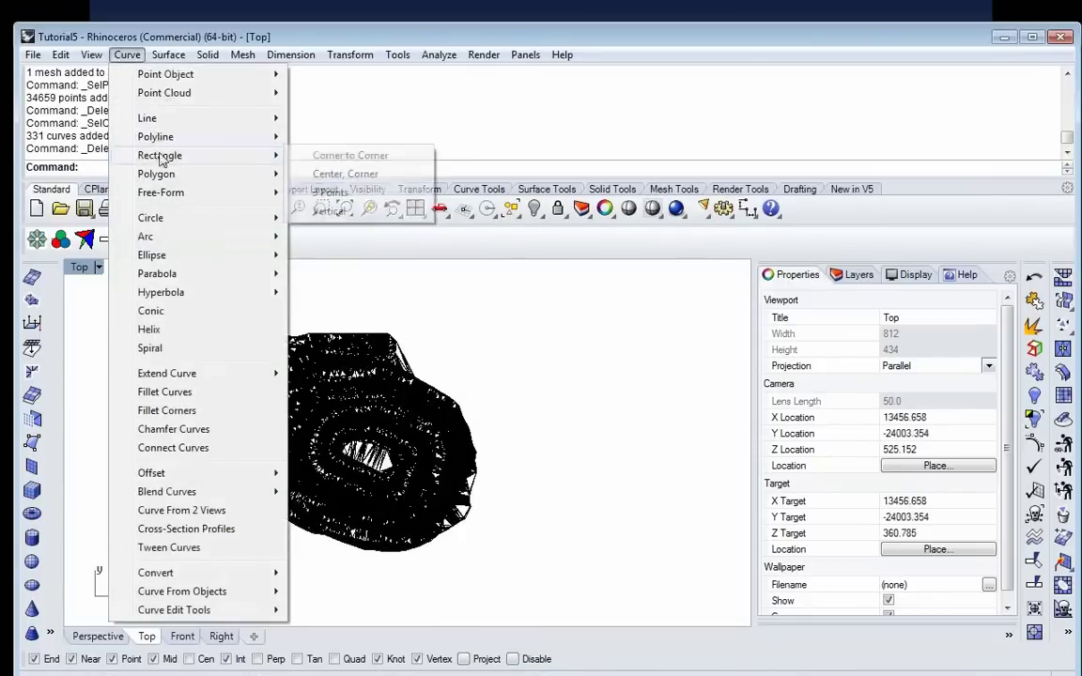
left_click(309, 154)
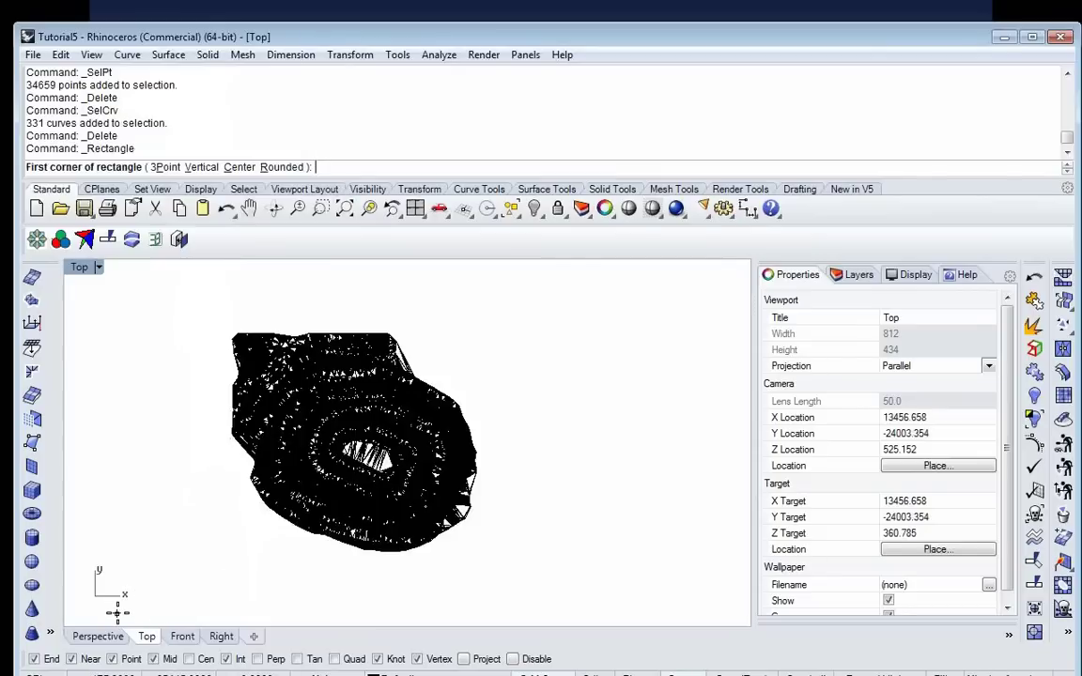
left_click(116, 611)
left_click(643, 284)
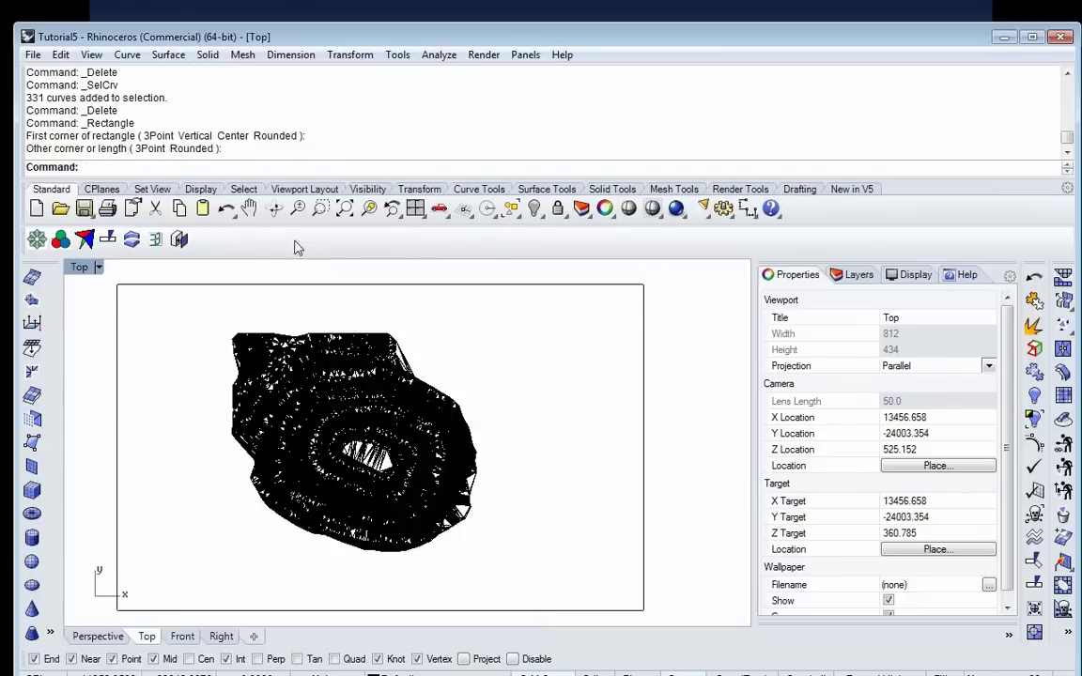
Step: Maximize the Perspective viewport and orbit to a low view of mesh and rectangle
double_click(79, 268)
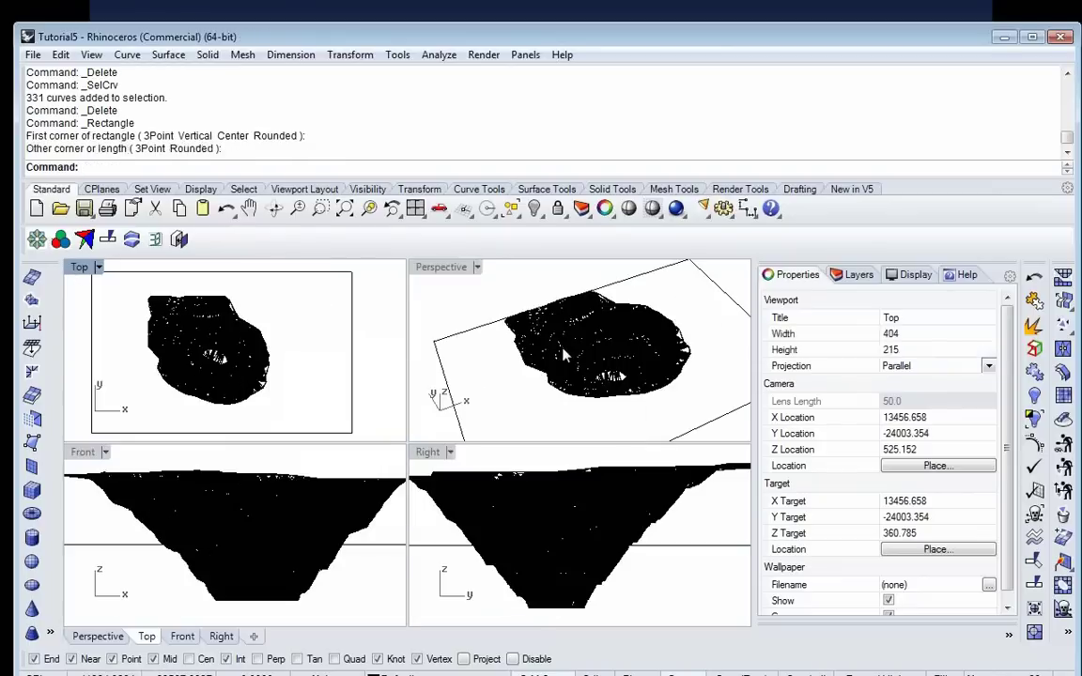
double_click(446, 270)
right_click_drag(447, 281, 548, 430)
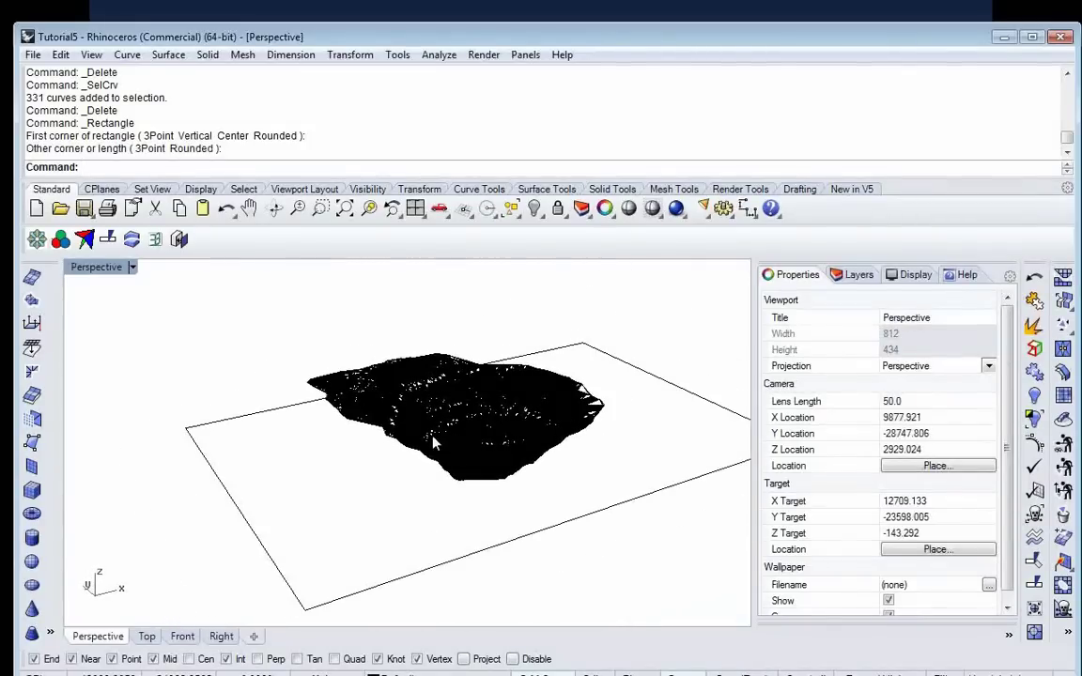
right_click_drag(504, 495, 553, 495)
right_click_drag(658, 483, 618, 458, "shift")
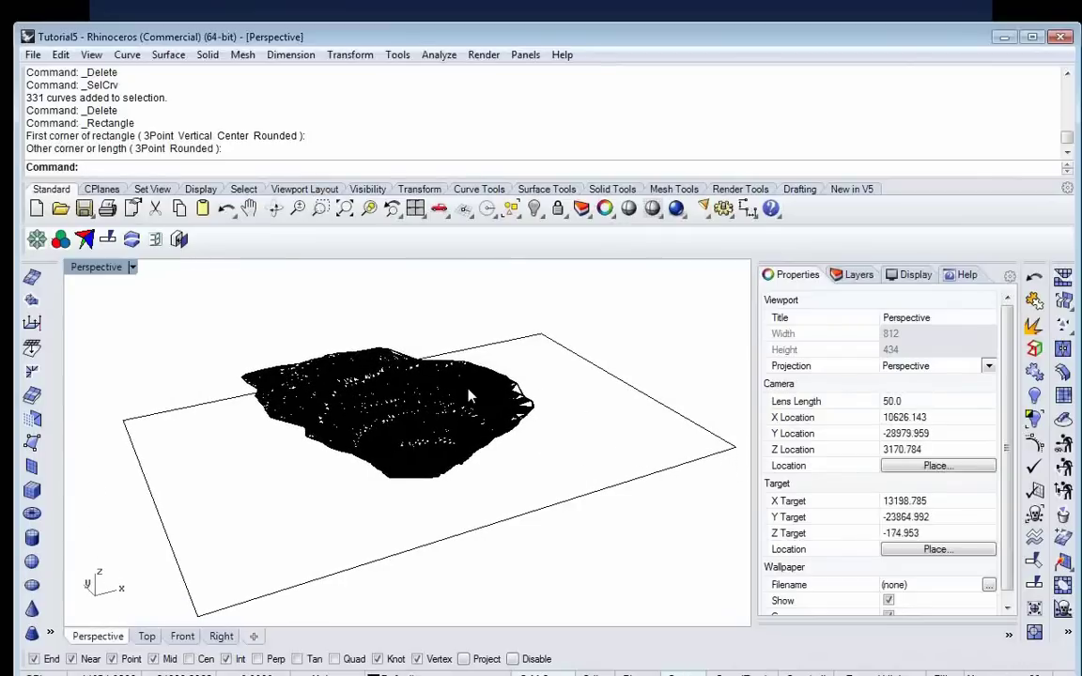
Step: Move the rectangle vertically from its corner up to a rim vertex of the mesh
left_click(602, 374)
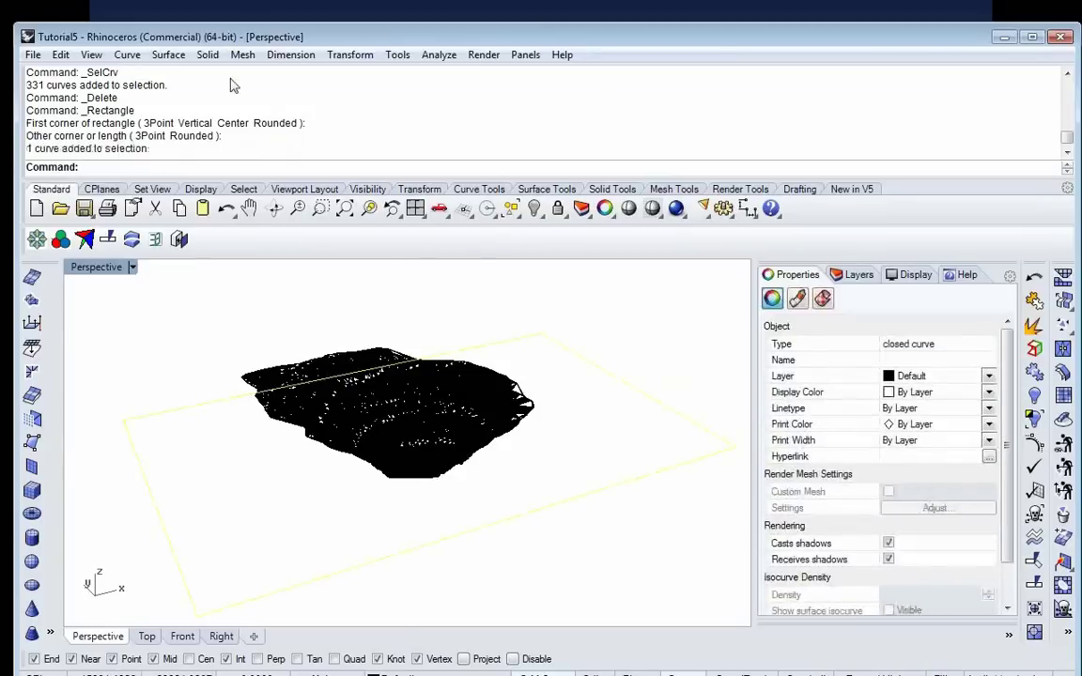
left_click(350, 54)
left_click(355, 57)
left_click(372, 78)
left_click(150, 168)
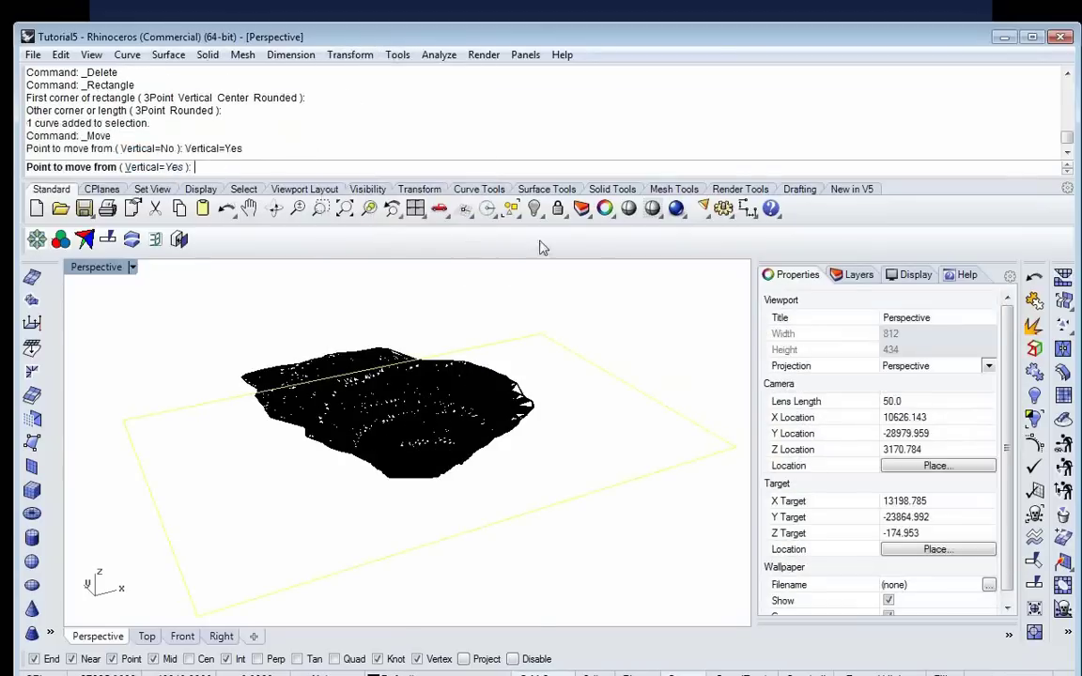
left_click(542, 320)
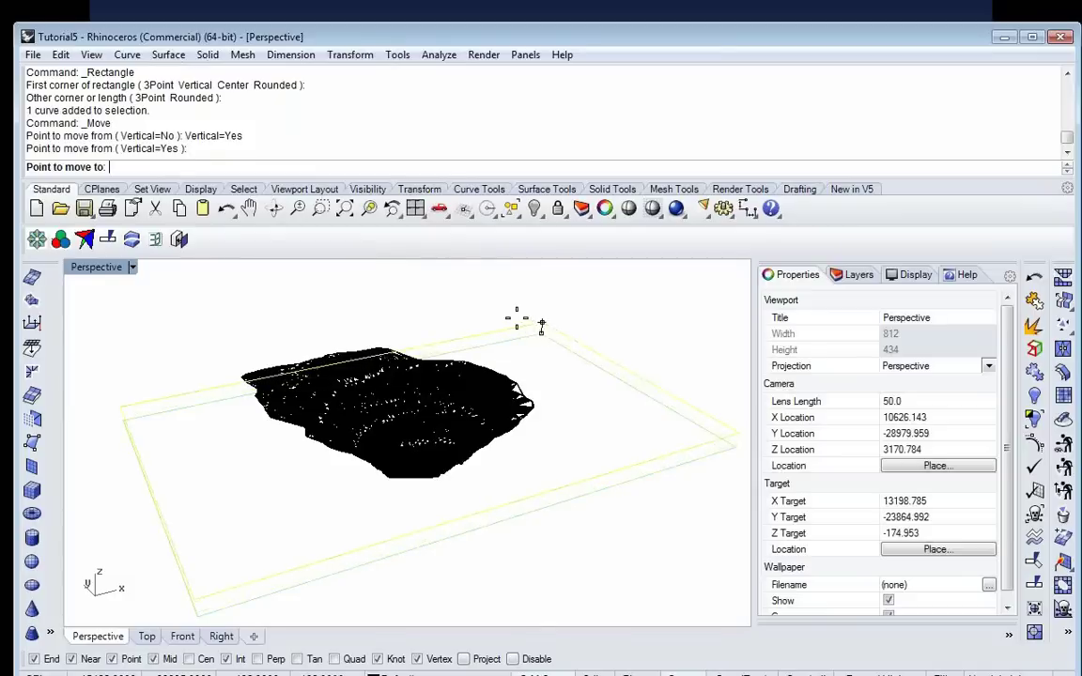
scroll(527, 381, "up", 5)
left_click(498, 384)
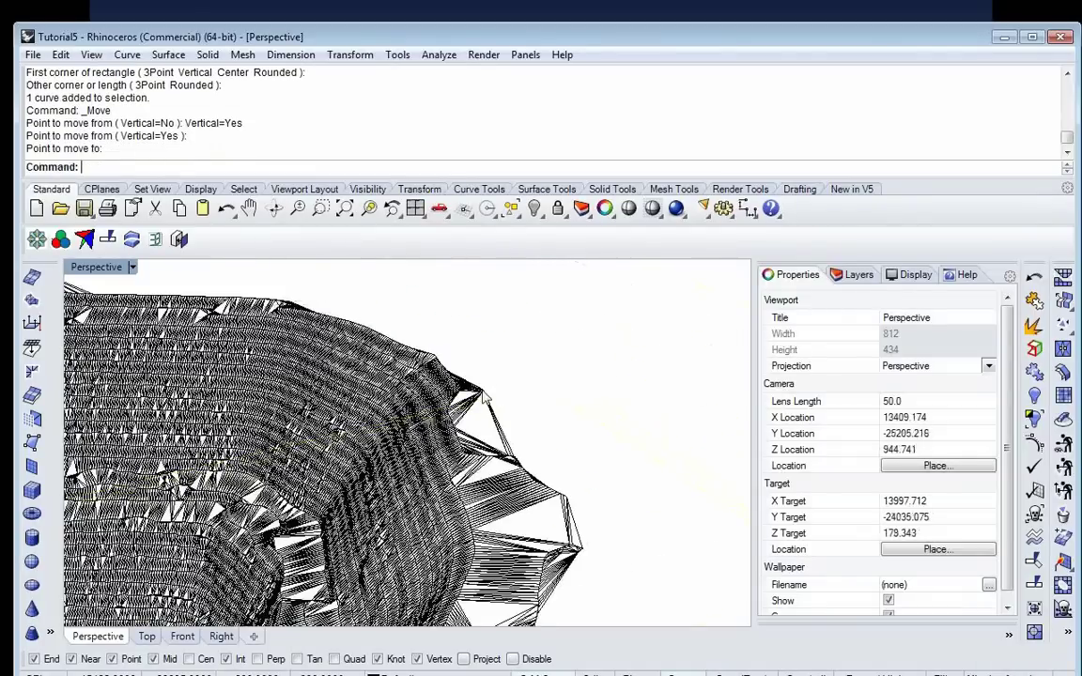
scroll(507, 382, "down", 5)
right_click_drag(512, 381, 554, 354)
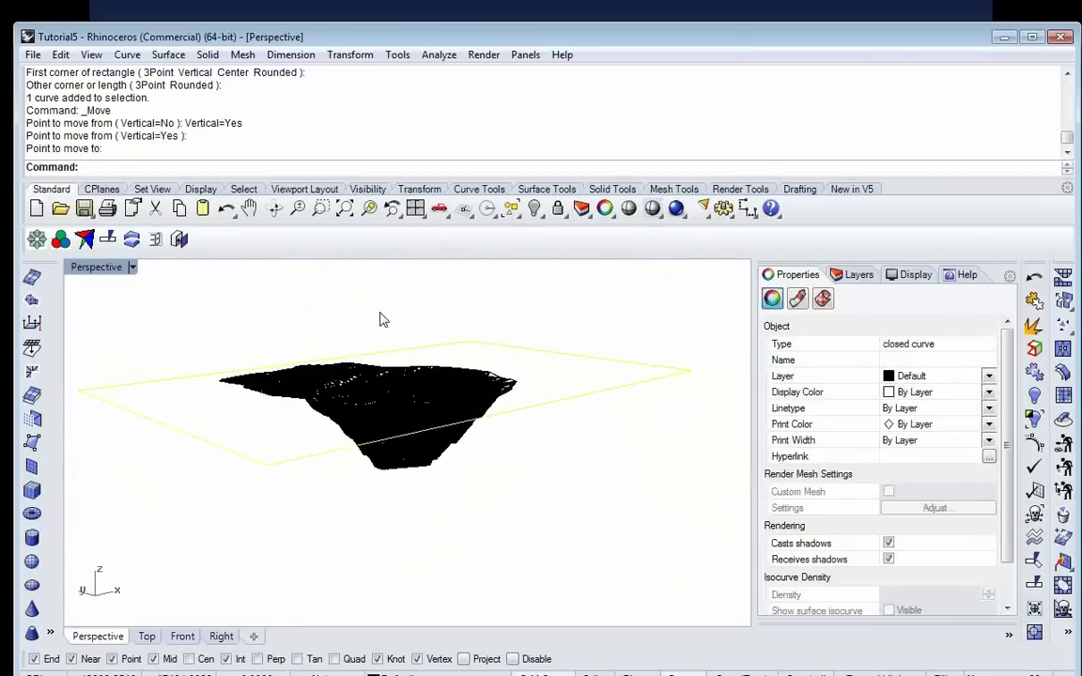
left_click(366, 316)
right_click_drag(367, 316, 336, 425)
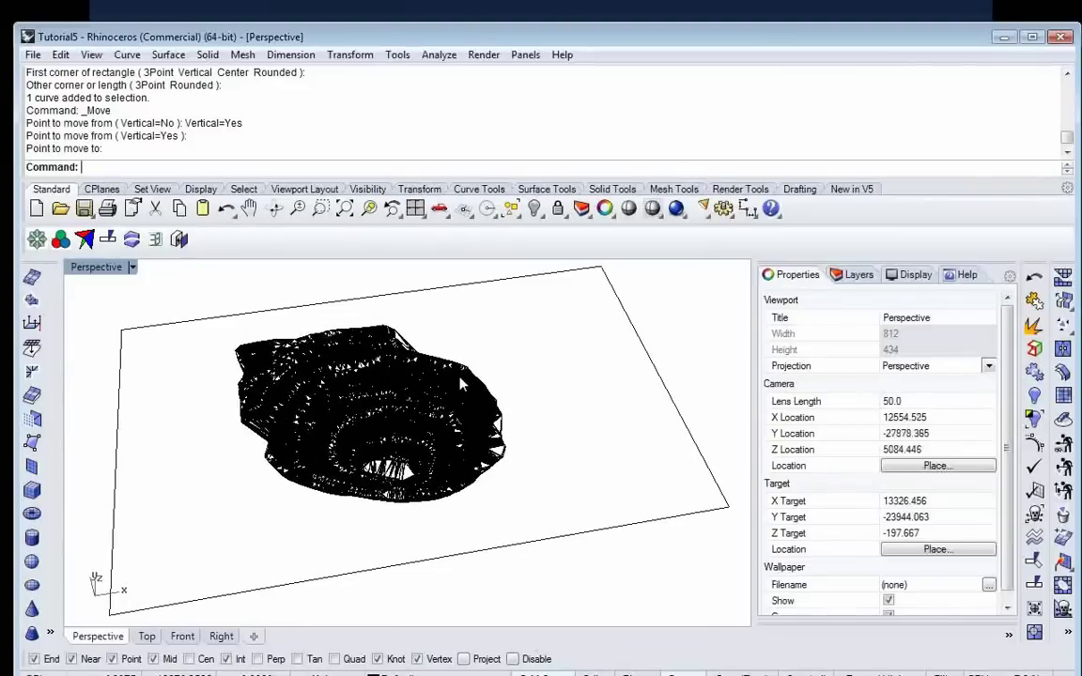
scroll(479, 399, "up", 3)
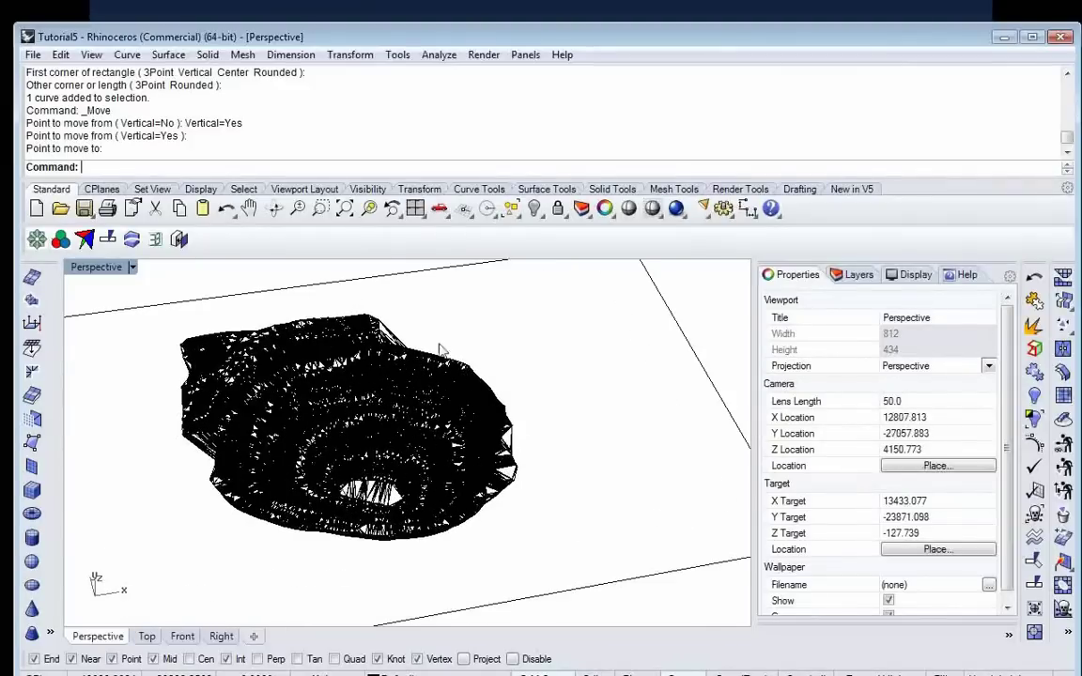
Step: Switch to Shaded display and run DupBorder on the pit mesh to copy its border
left_click(628, 209)
scroll(564, 319, "up", 6)
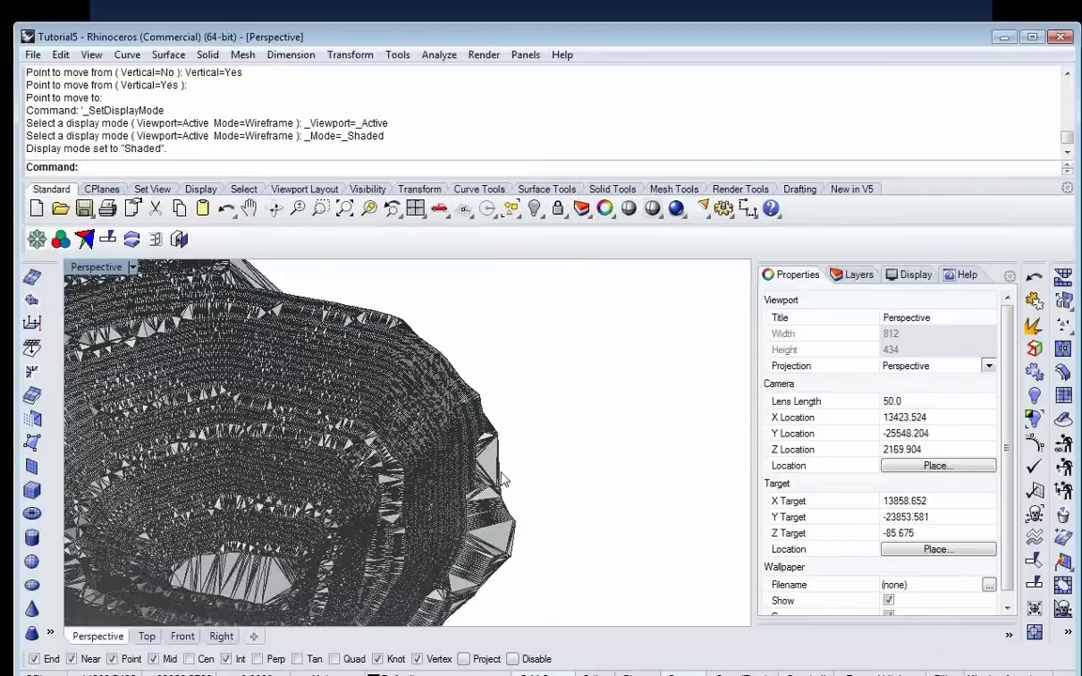
scroll(502, 478, "up", 4)
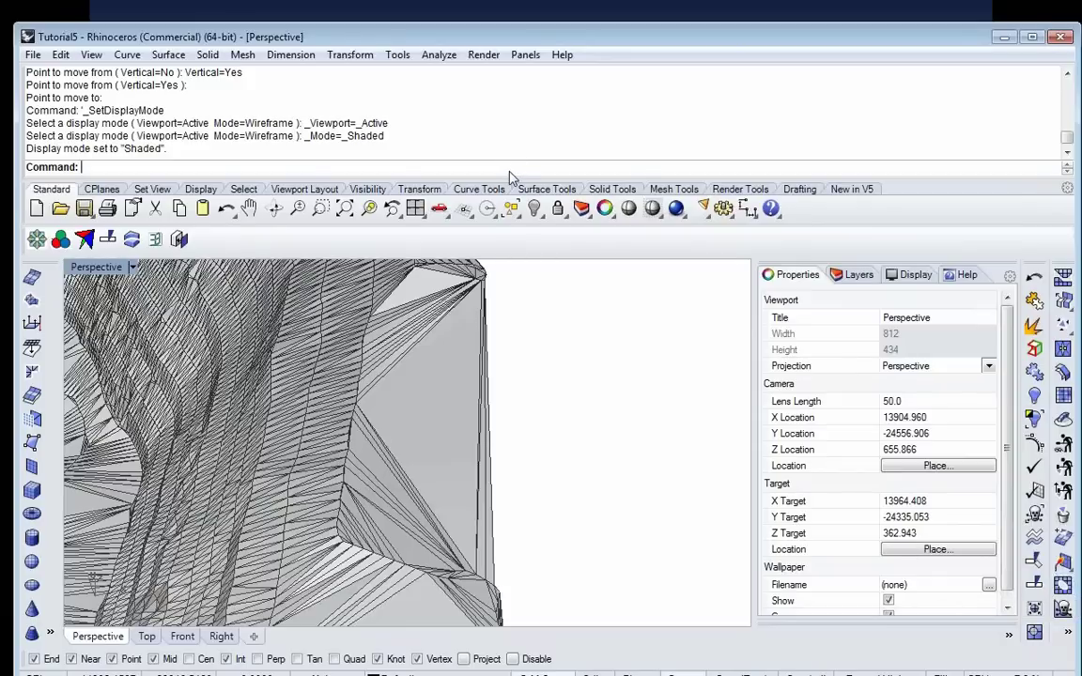
type("Du")
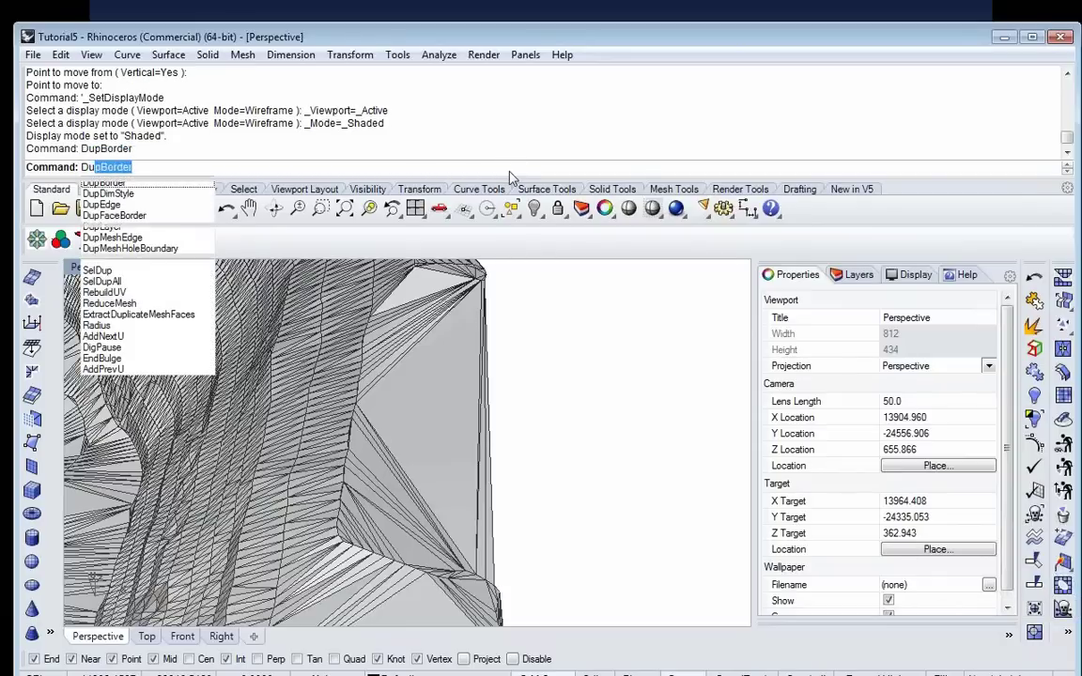
key("Return")
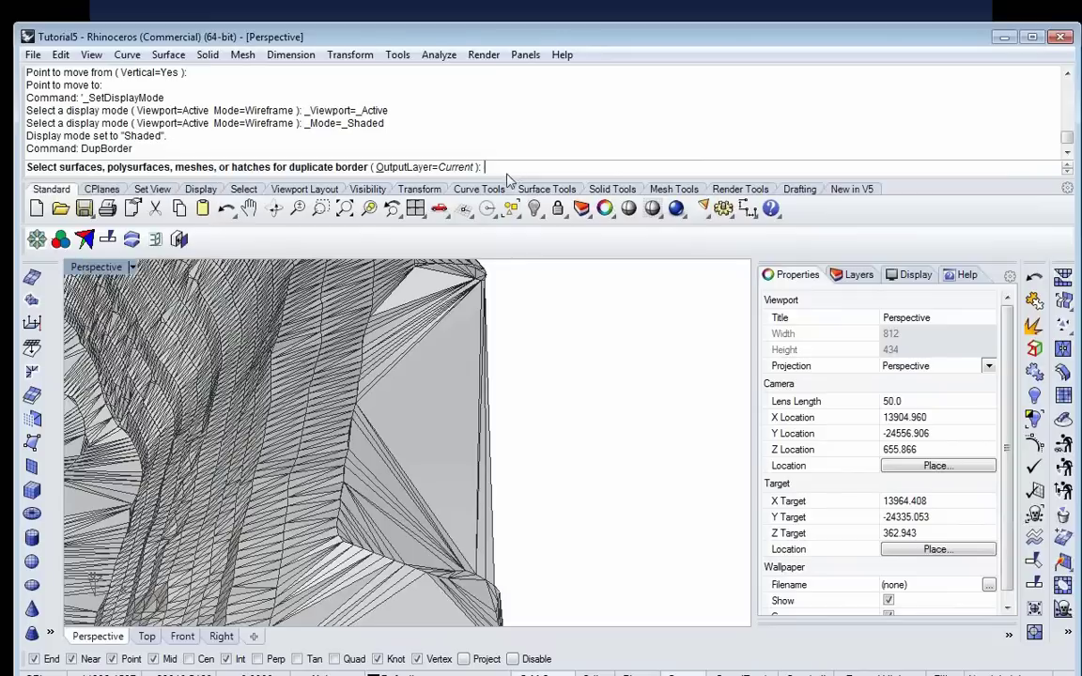
left_click(467, 485)
key("Return")
Step: Select the pit mesh and hide it, leaving the border curve and rectangle
right_click_drag(502, 476, 505, 434)
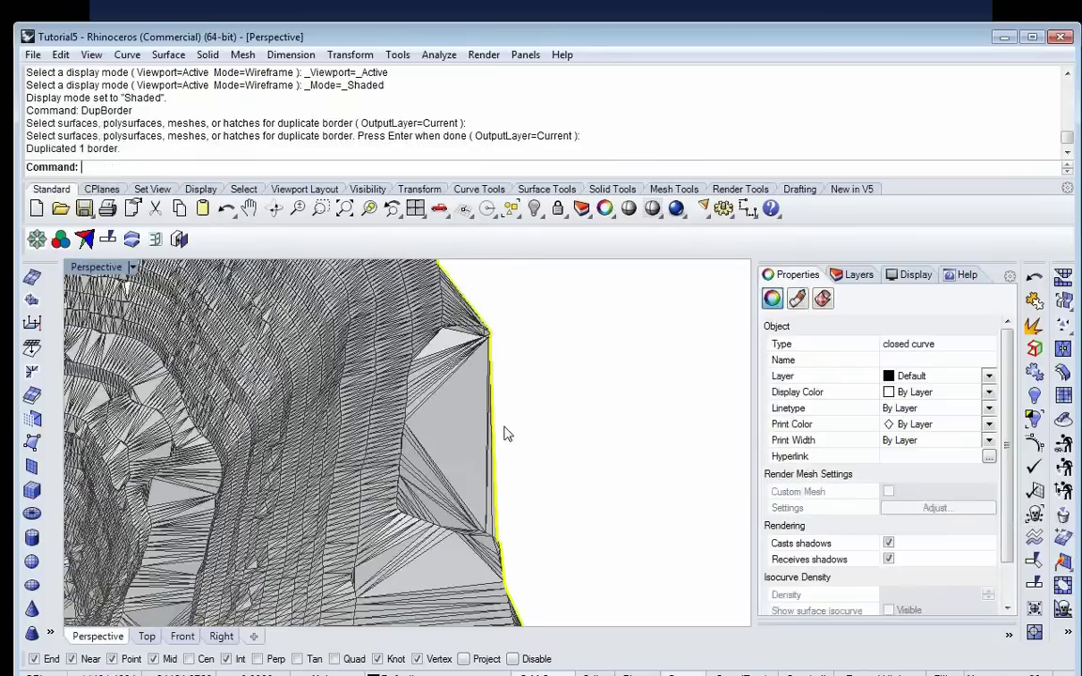
scroll(514, 435, "down", 5)
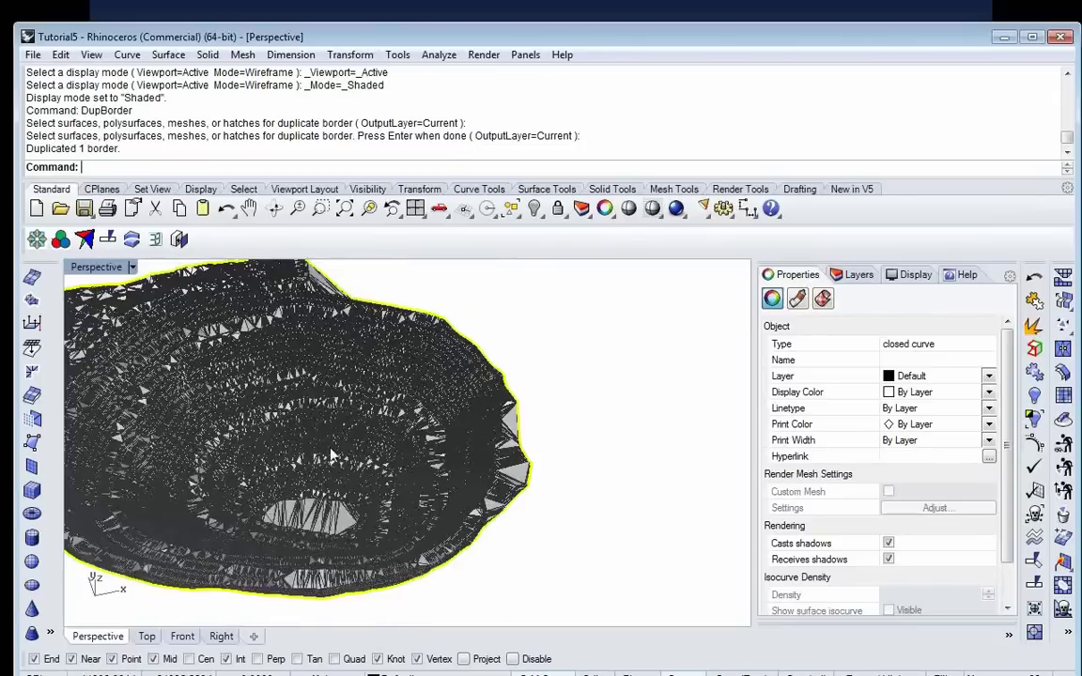
right_click_drag(297, 402, 307, 374)
left_click(341, 423)
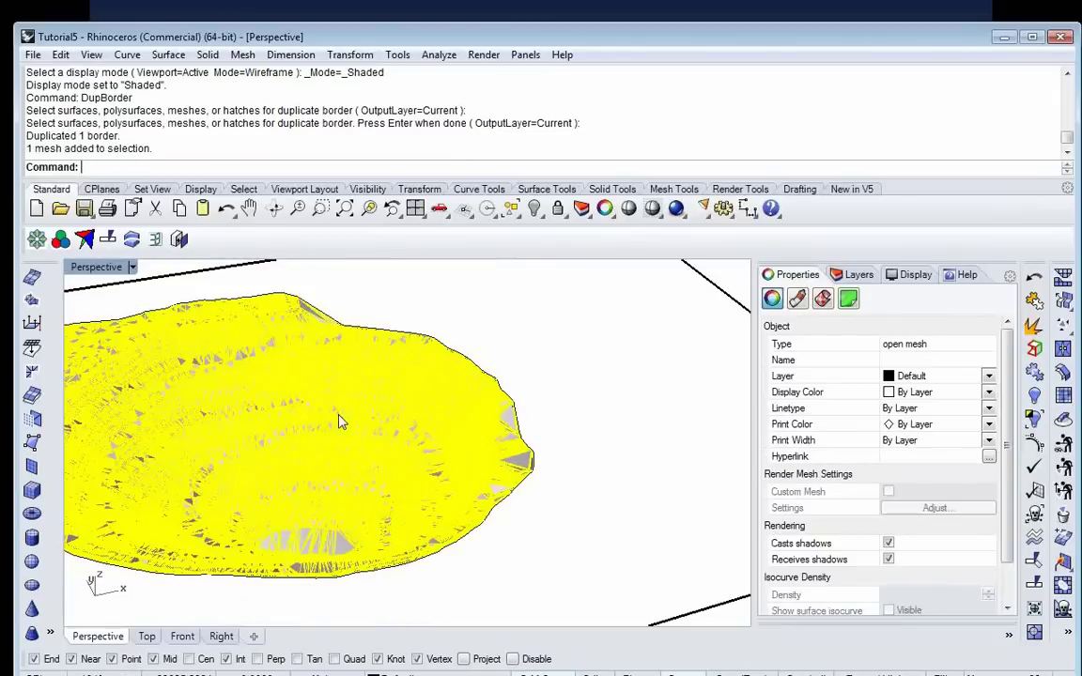
left_click(535, 208)
scroll(498, 367, "down", 3)
right_click_drag(638, 369, 514, 380)
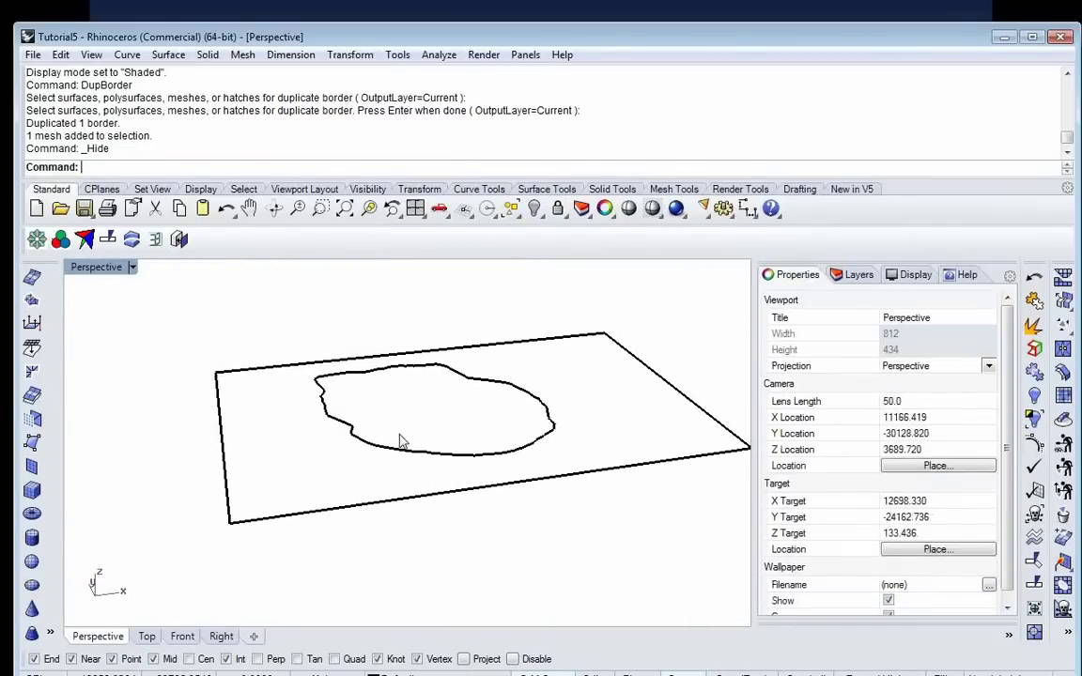
right_click_drag(369, 430, 381, 400)
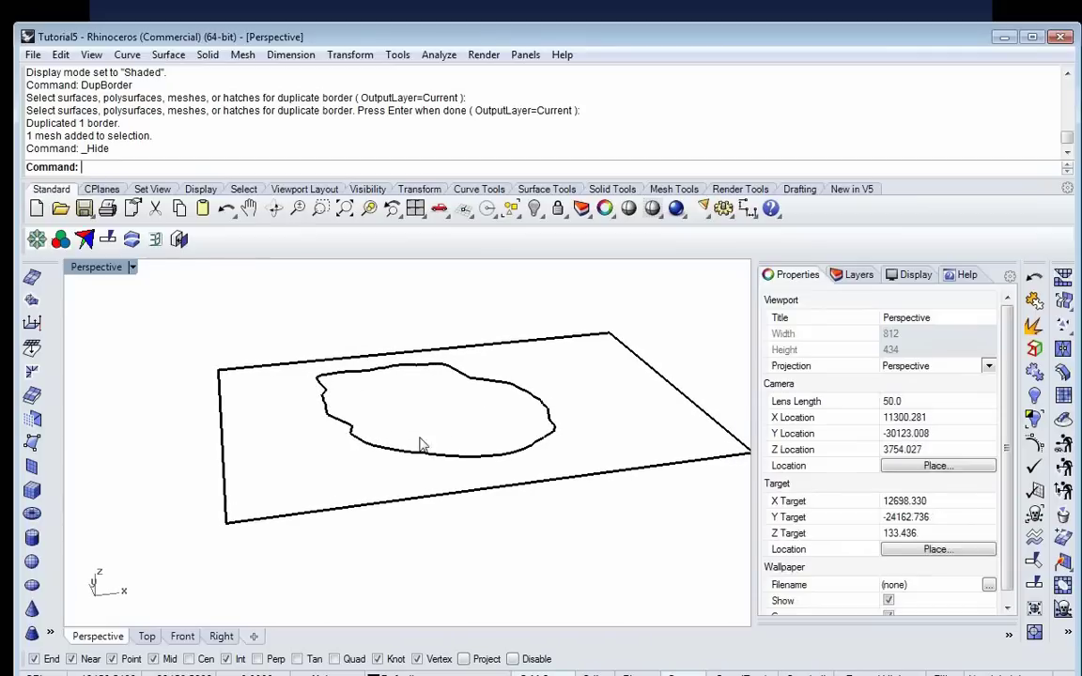
right_click_drag(394, 467, 410, 503)
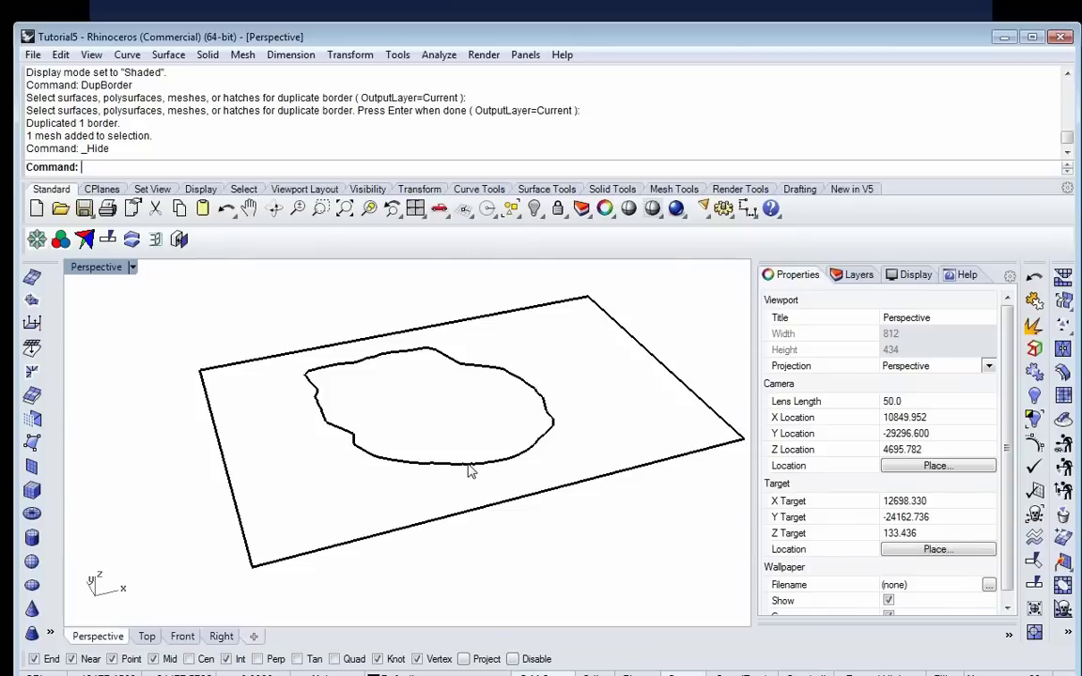
right_click_drag(467, 472, 285, 388)
scroll(405, 464, "down", 3)
left_click_drag(233, 317, 672, 563)
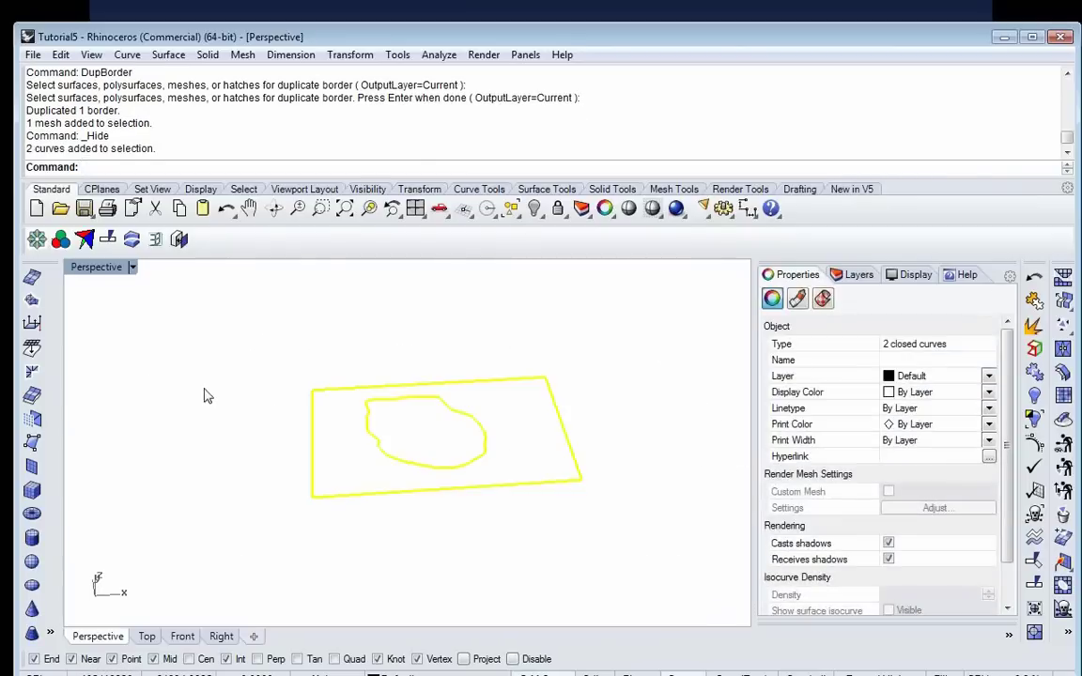
Step: Build a patch mesh from the outer rectangle, with the inner pit border as a hole
left_click(32, 301)
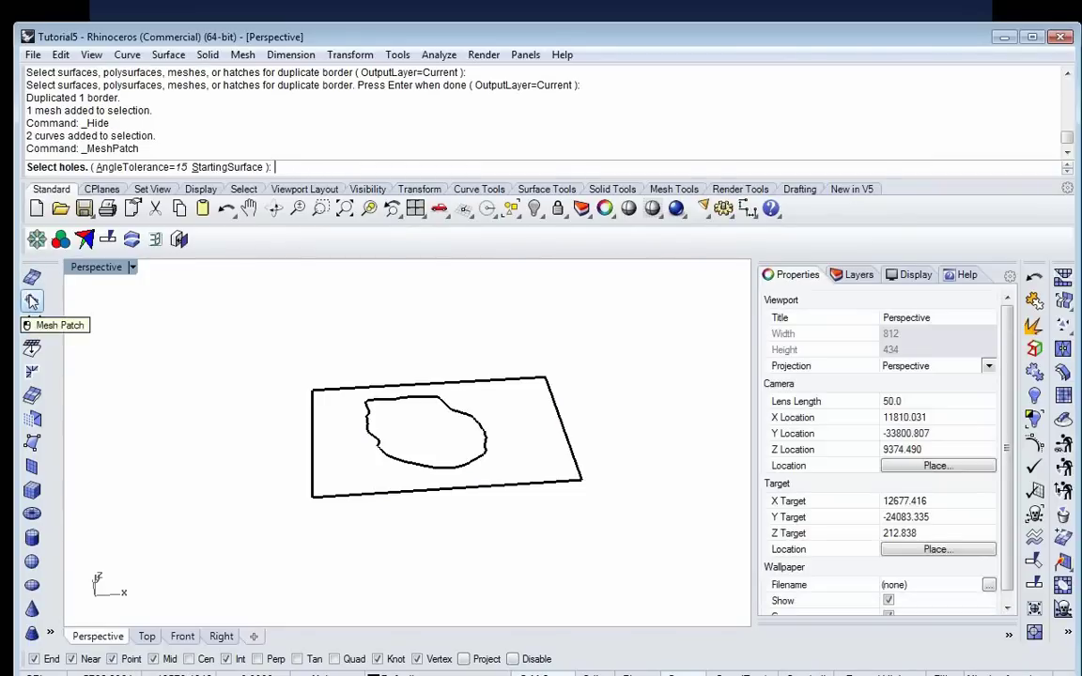
left_click(410, 402)
key("Return")
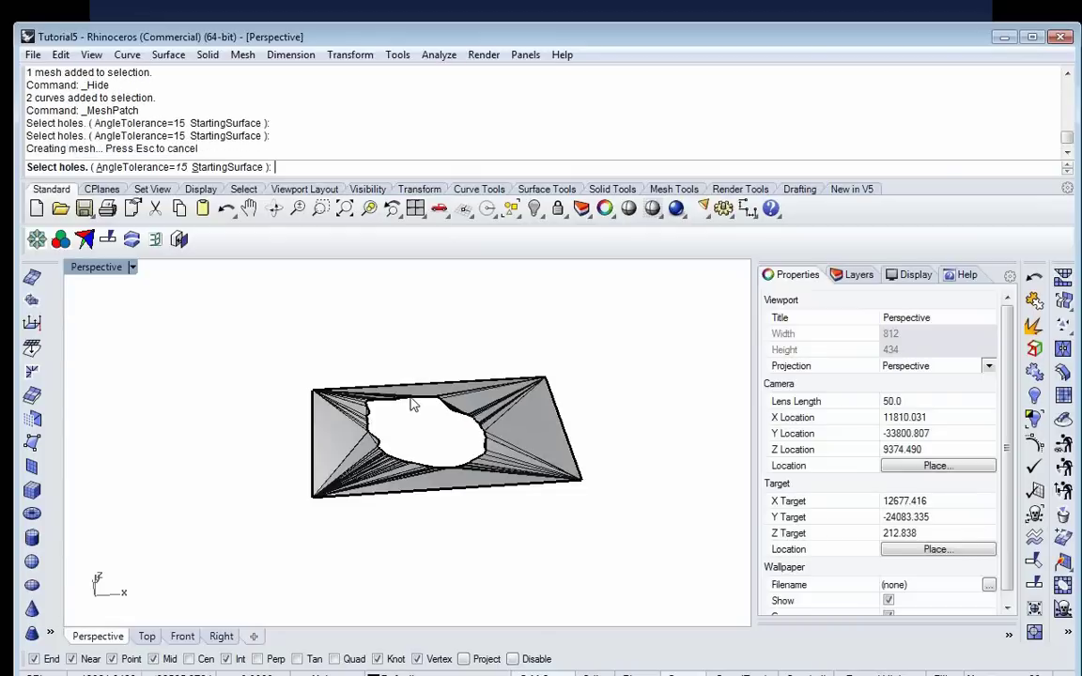
Step: Orbit the Perspective view to inspect the new patch mesh around the pit opening
right_click_drag(447, 445, 461, 449)
scroll(472, 441, "up", 3)
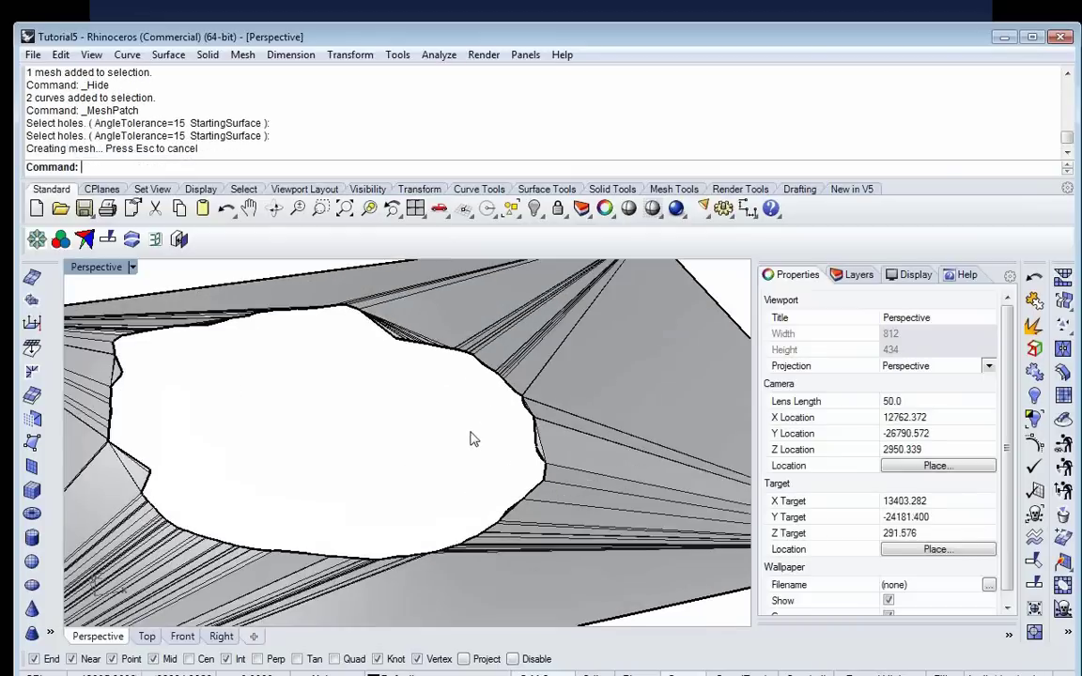
scroll(500, 435, "down", 3)
right_click_drag(500, 434, 515, 456)
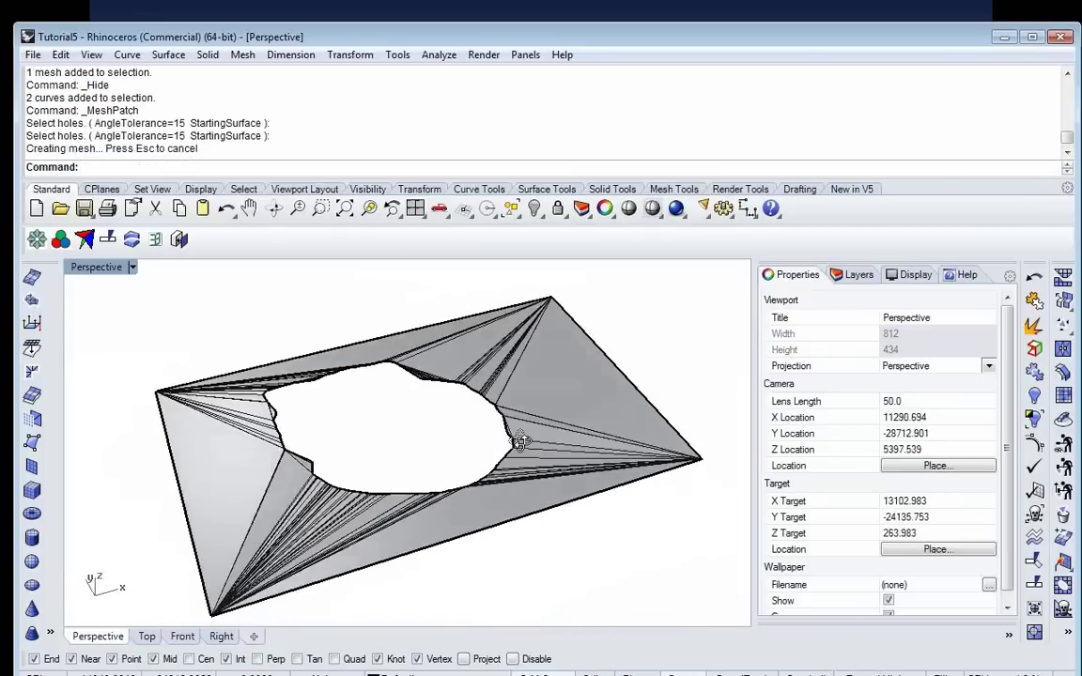
scroll(526, 442, "up", 3)
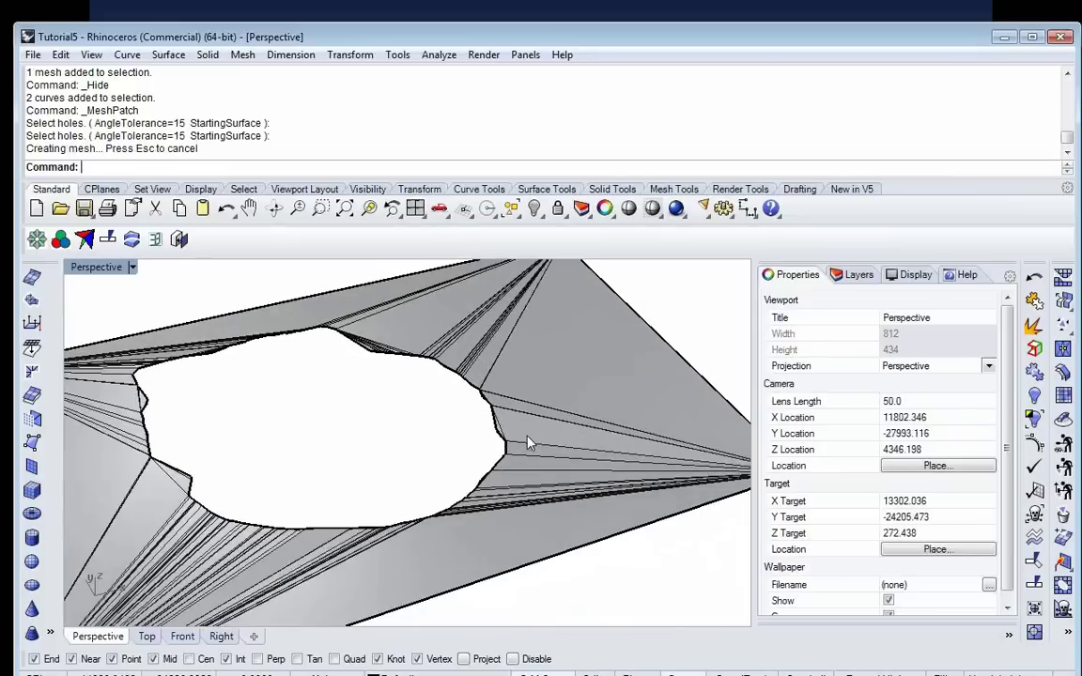
scroll(527, 442, "down", 2)
right_click_drag(512, 410, 484, 393)
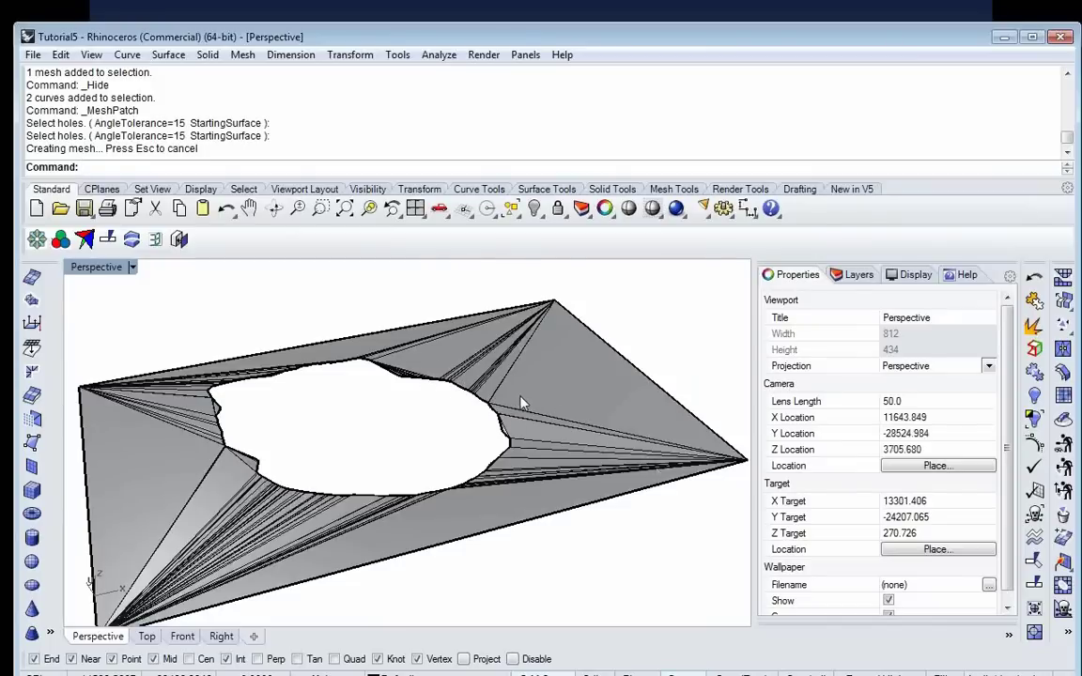
right_click_drag(655, 422, 630, 417)
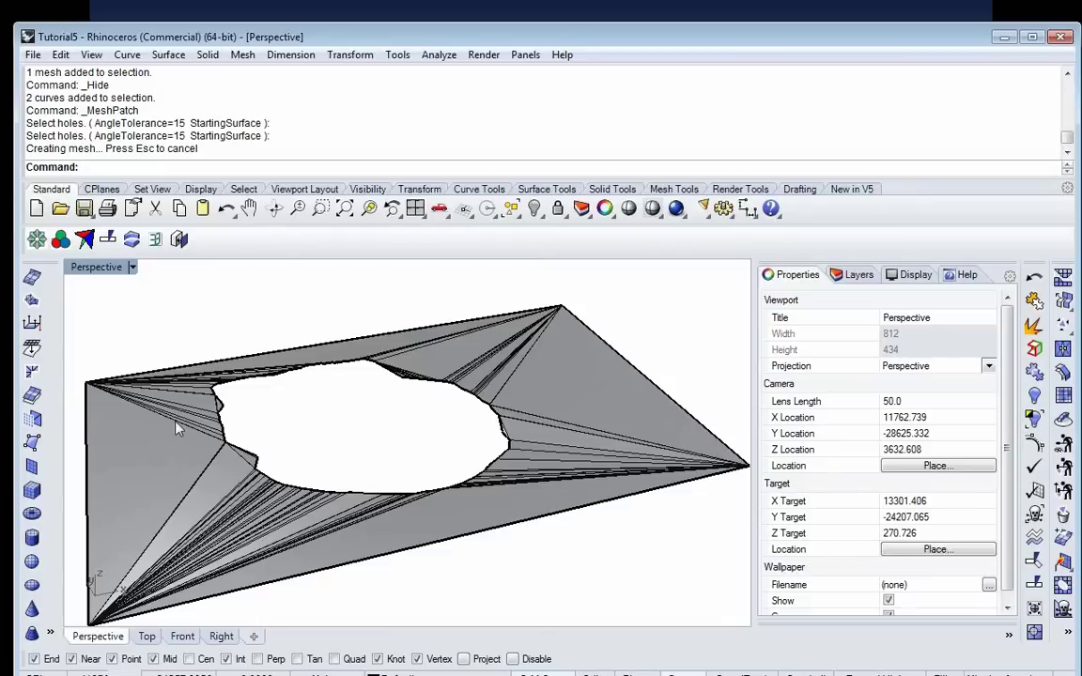
key("ctrl+z")
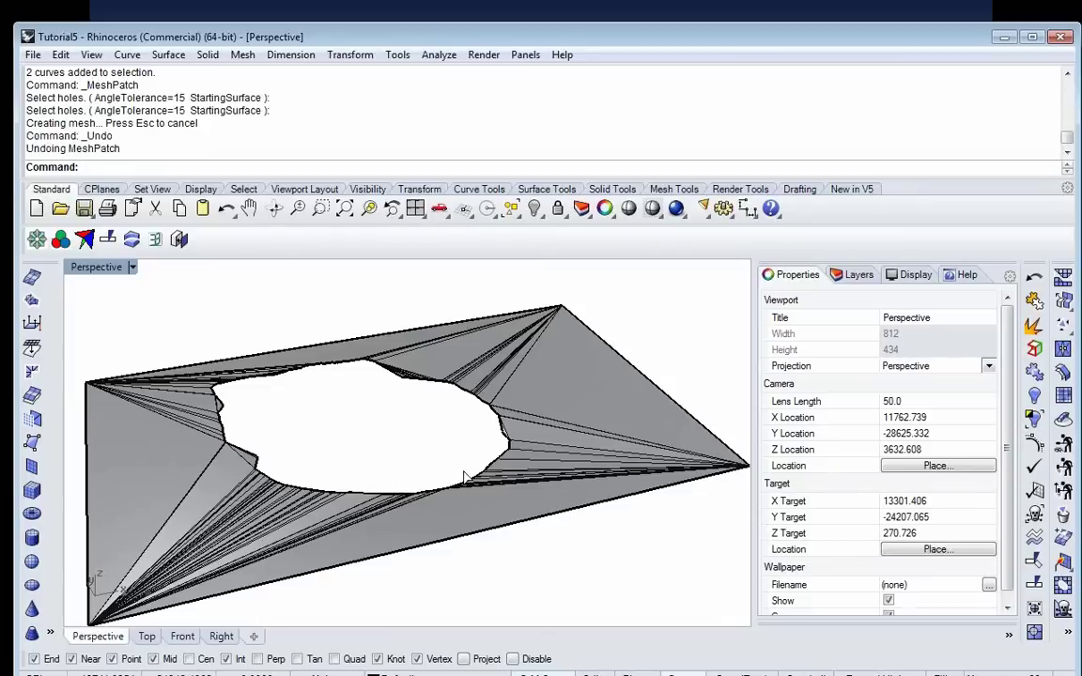
scroll(489, 434, "down", 2)
right_click_drag(488, 434, 471, 447)
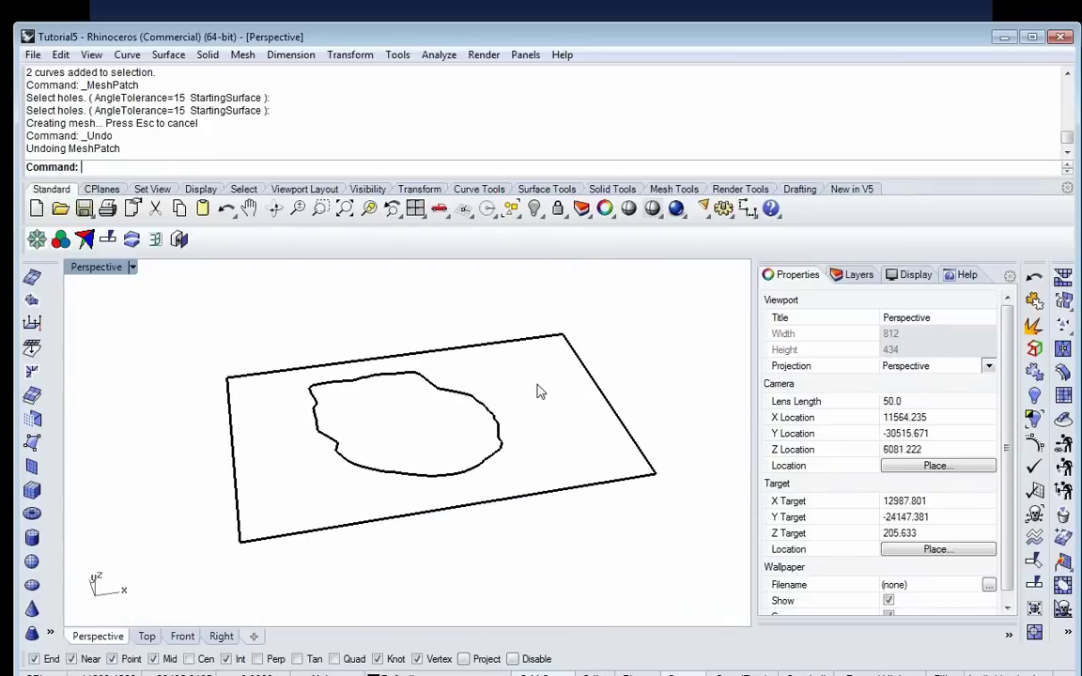
left_click(471, 402)
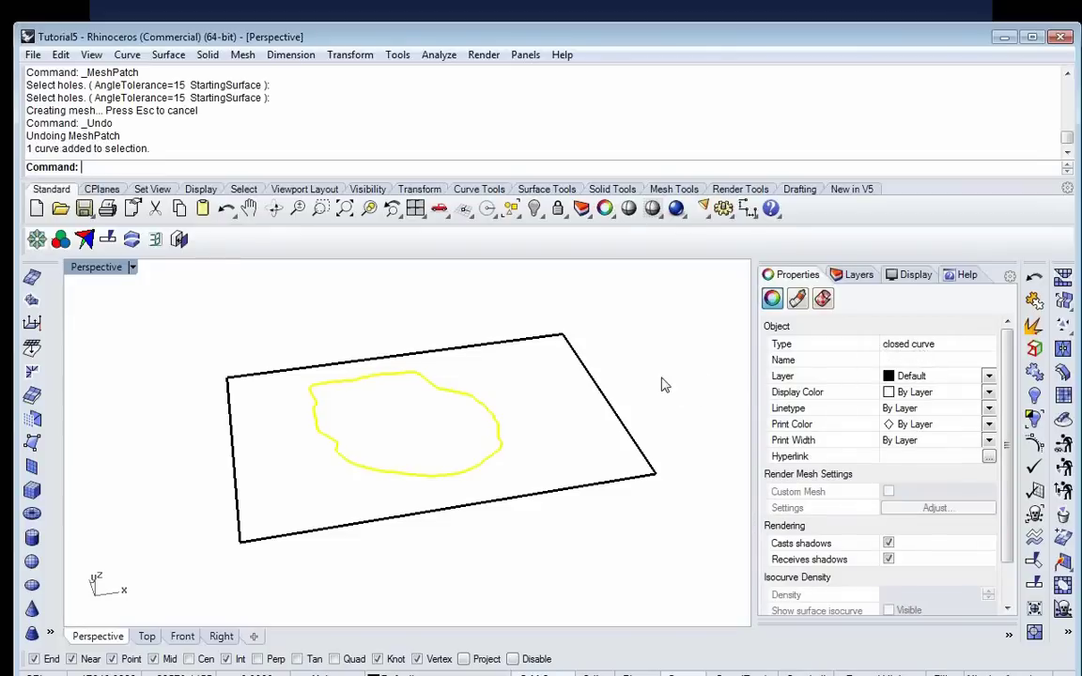
left_click(592, 381, "shift")
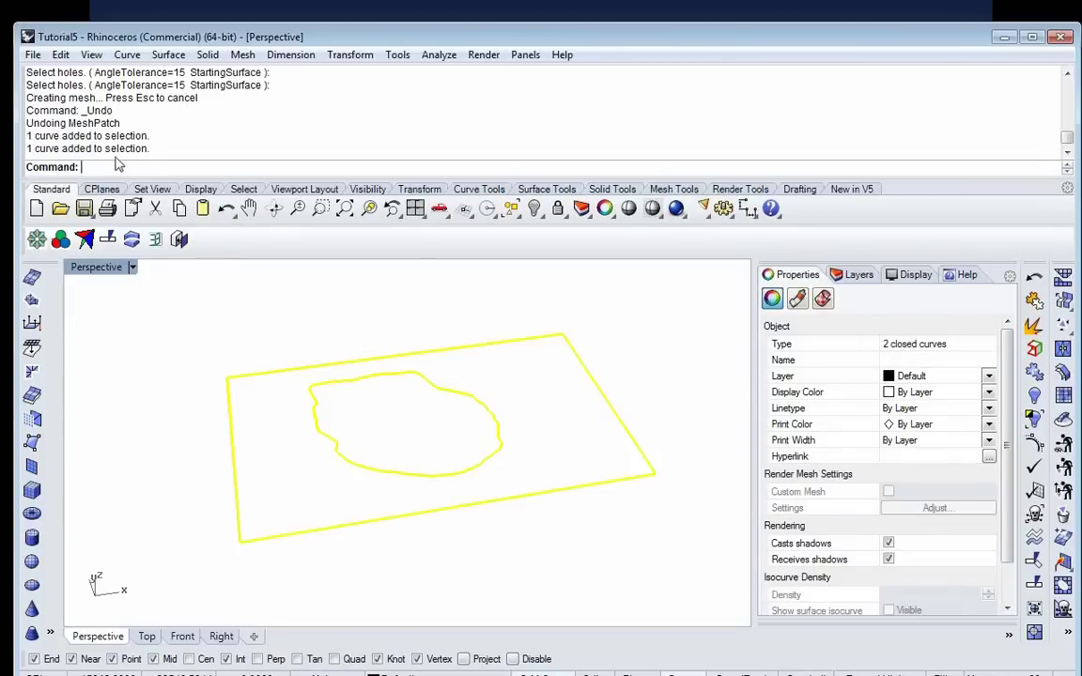
left_click(161, 56)
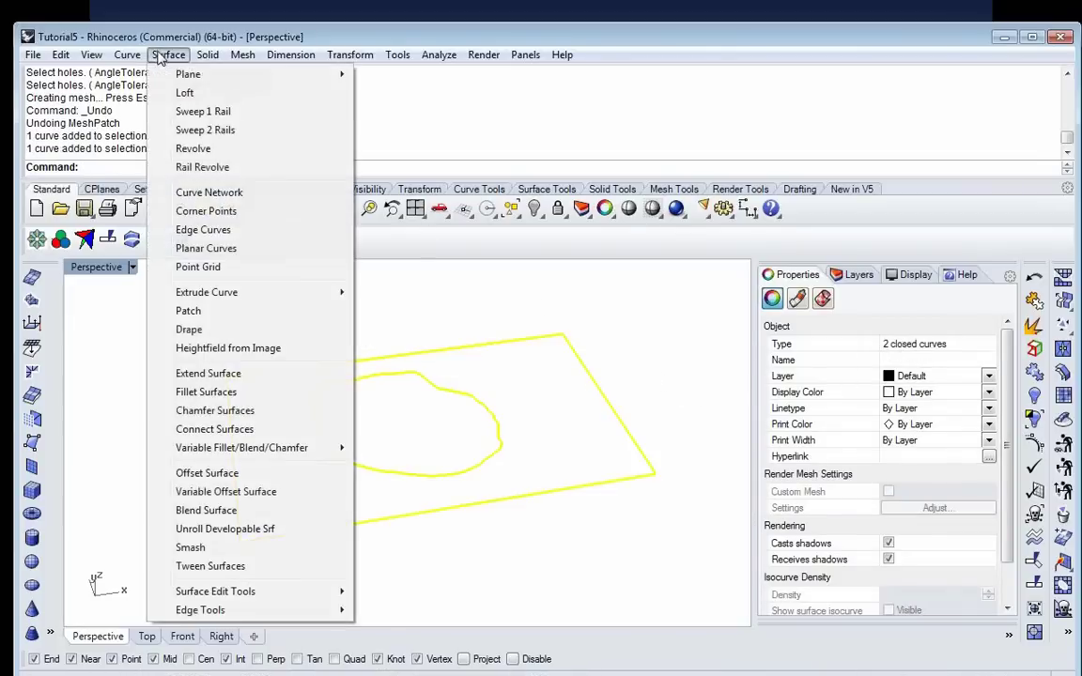
left_click(167, 92)
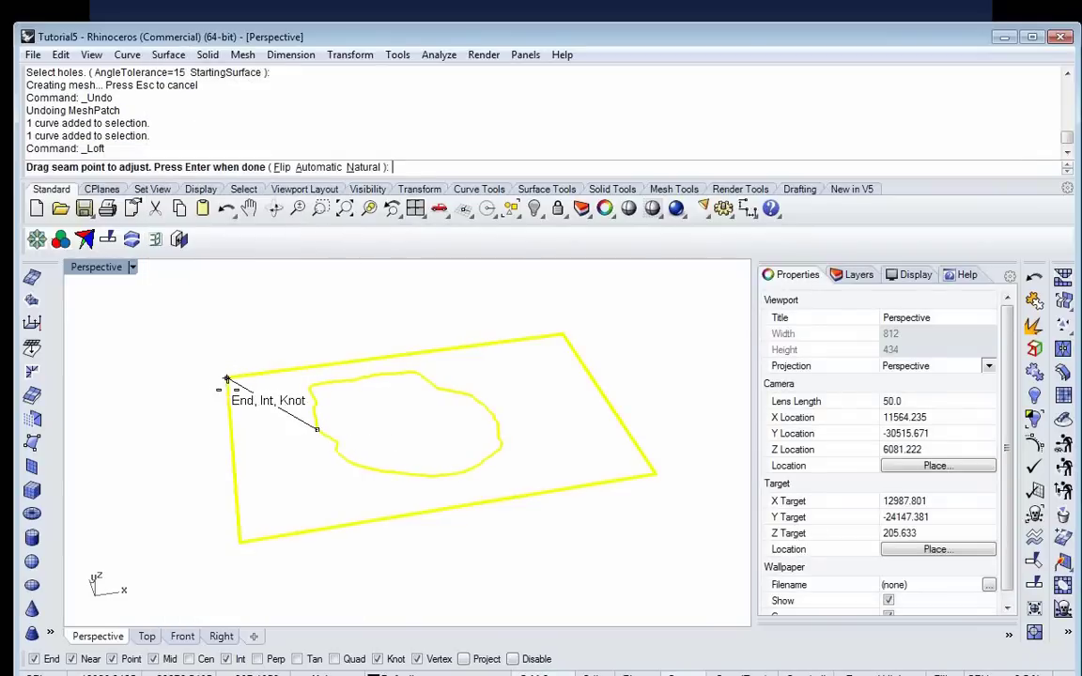
key("Return")
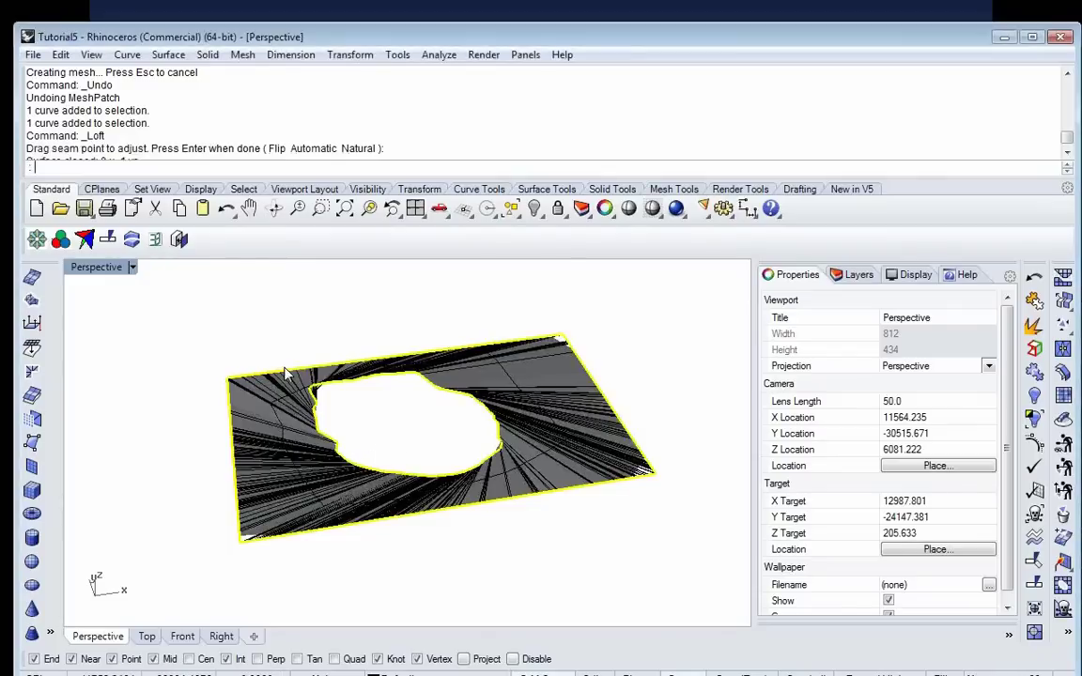
key("ctrl+z")
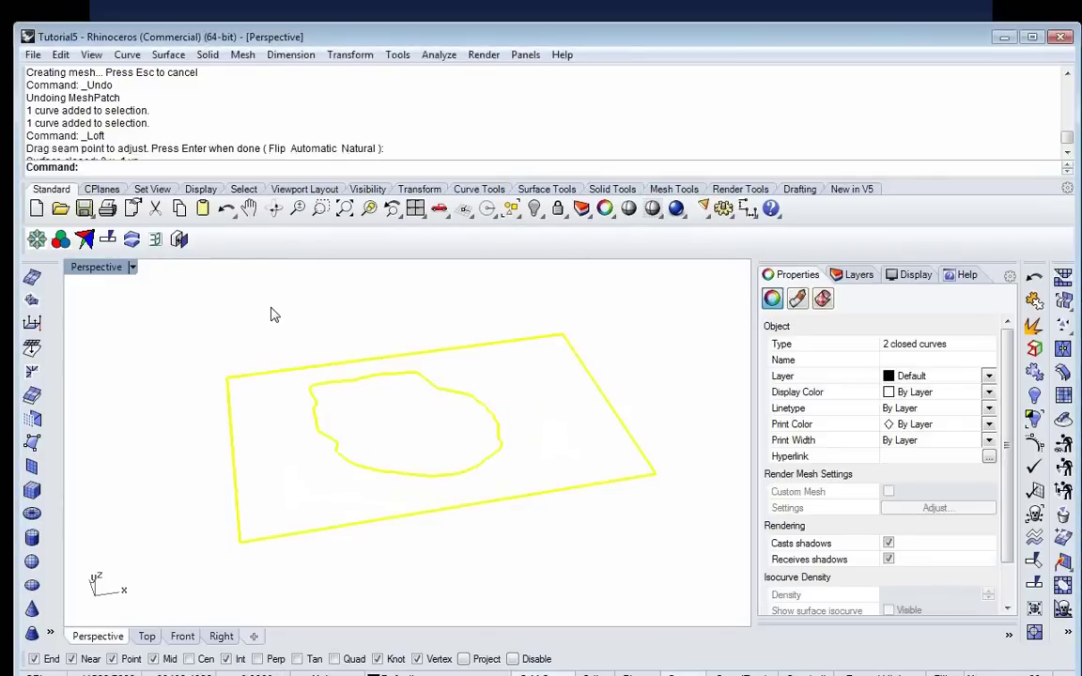
key("Return")
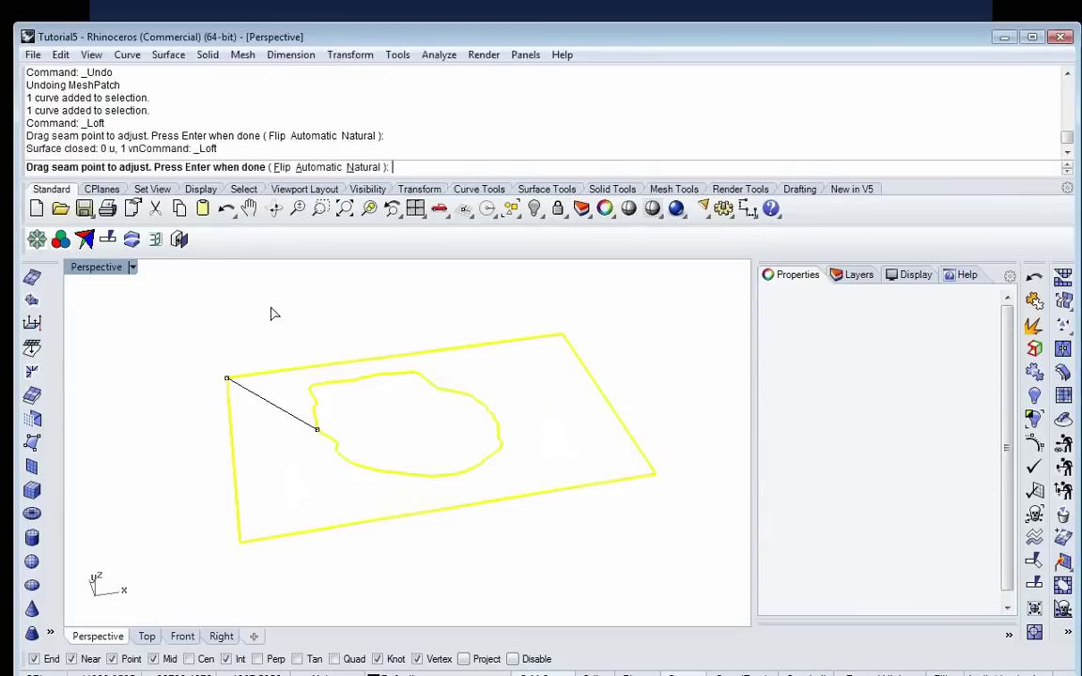
scroll(316, 429, "up", 3)
left_click_drag(318, 423, 303, 362)
key("Return")
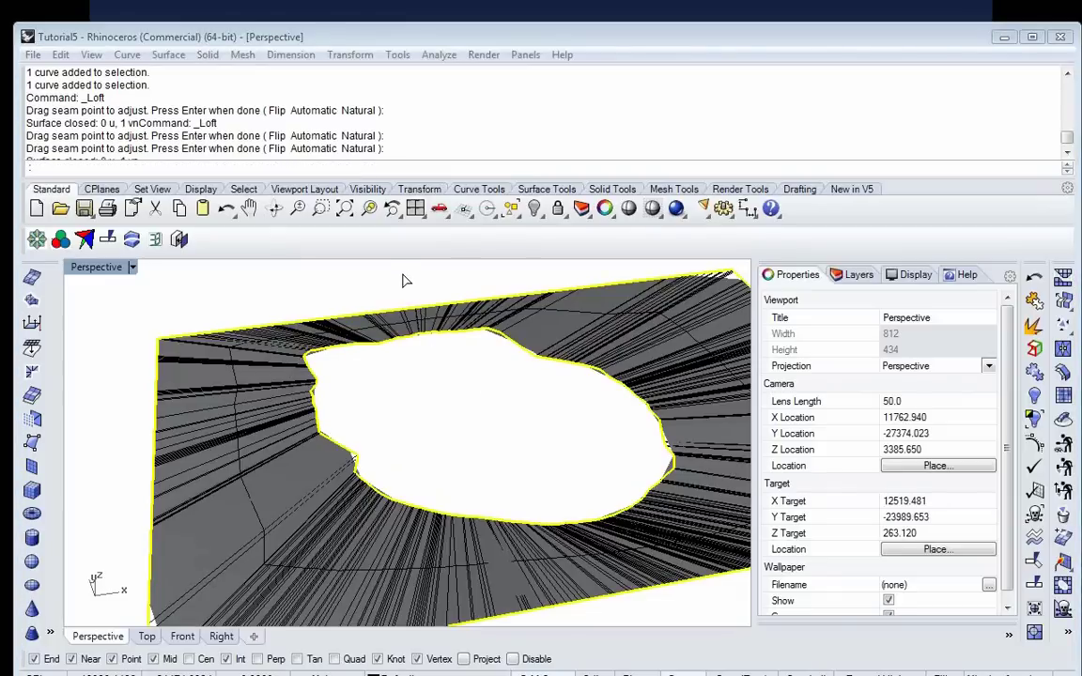
right_click_drag(405, 290, 564, 367)
scroll(411, 339, "down", 5)
scroll(631, 402, "up", 5)
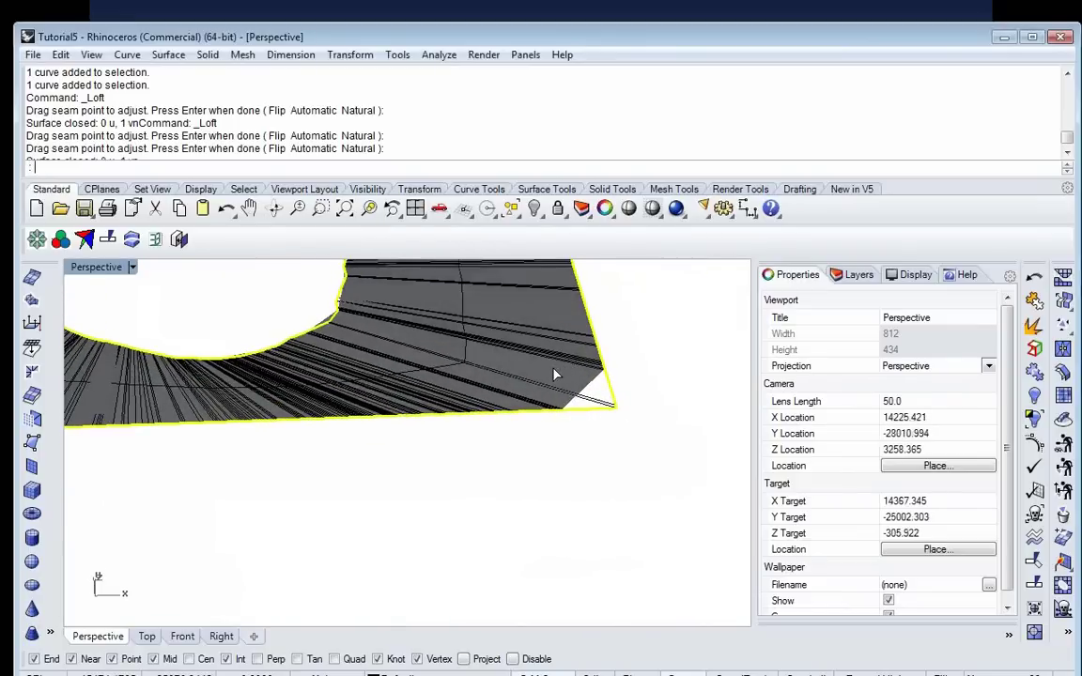
key("ctrl+z")
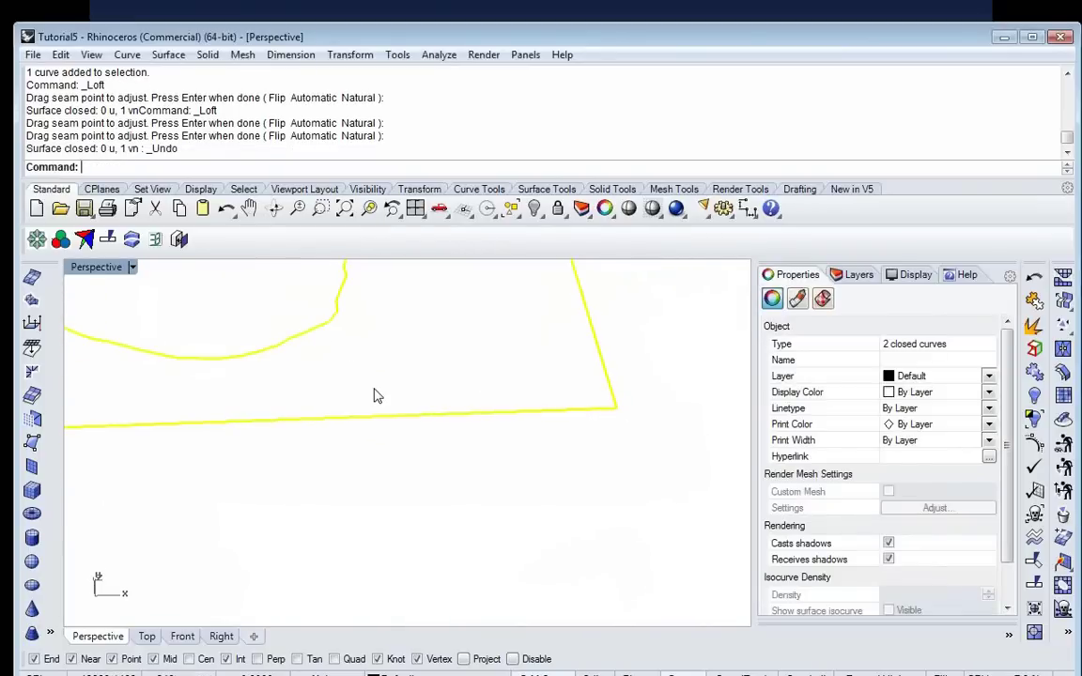
Step: Loft the pit outline to the outer rectangle, with the seam at the top of the outline
left_click(290, 349)
left_click(290, 350)
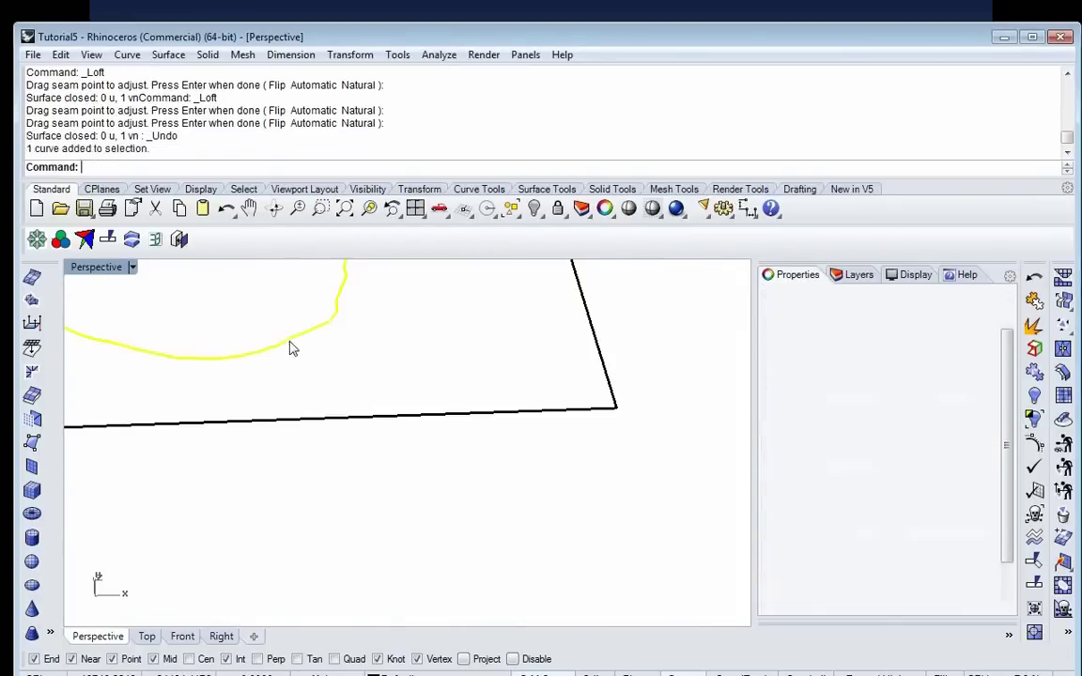
left_click(422, 413, "shift")
right_click(363, 170)
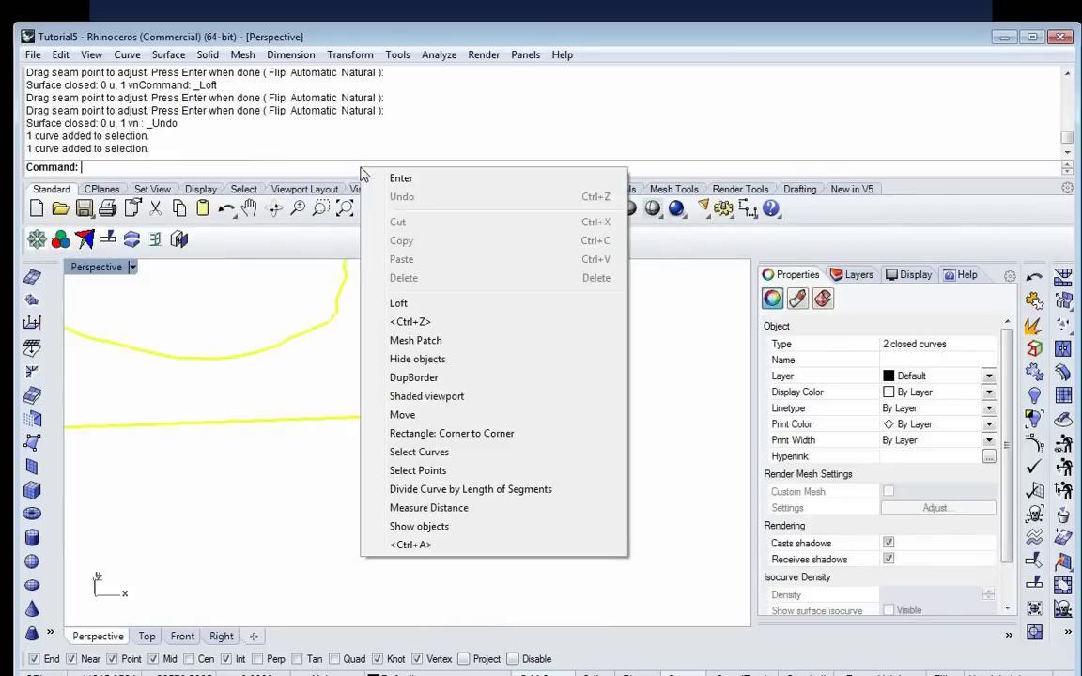
left_click(413, 303)
scroll(395, 366, "down", 4)
scroll(275, 337, "up", 5)
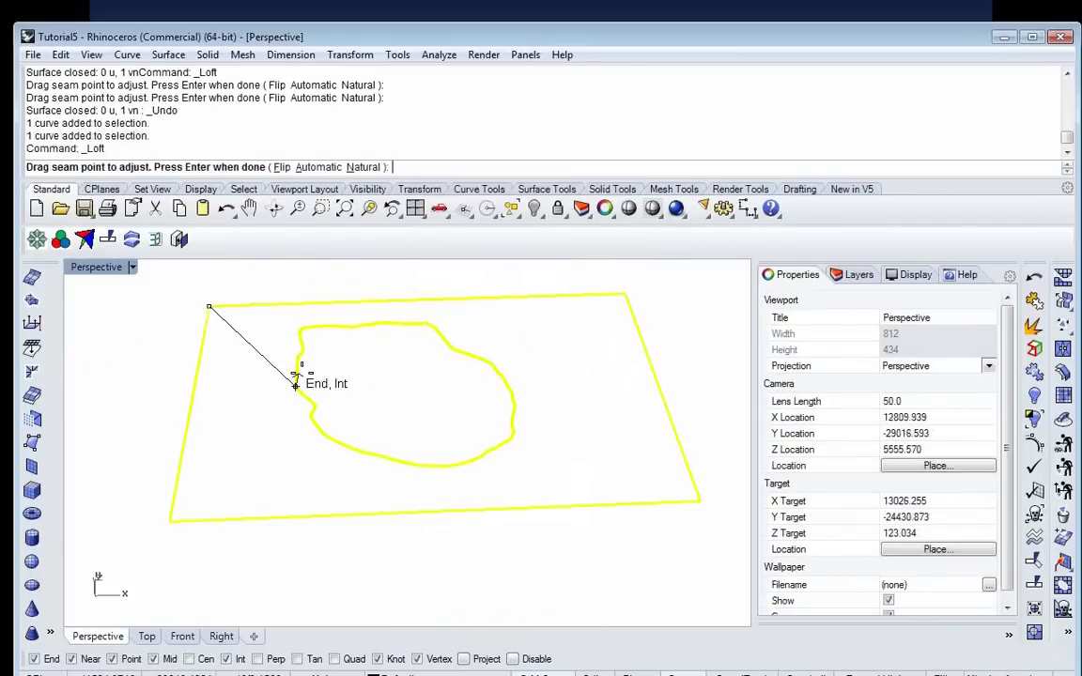
scroll(296, 393, "up", 3)
left_click_drag(296, 393, 295, 290)
right_click(251, 309)
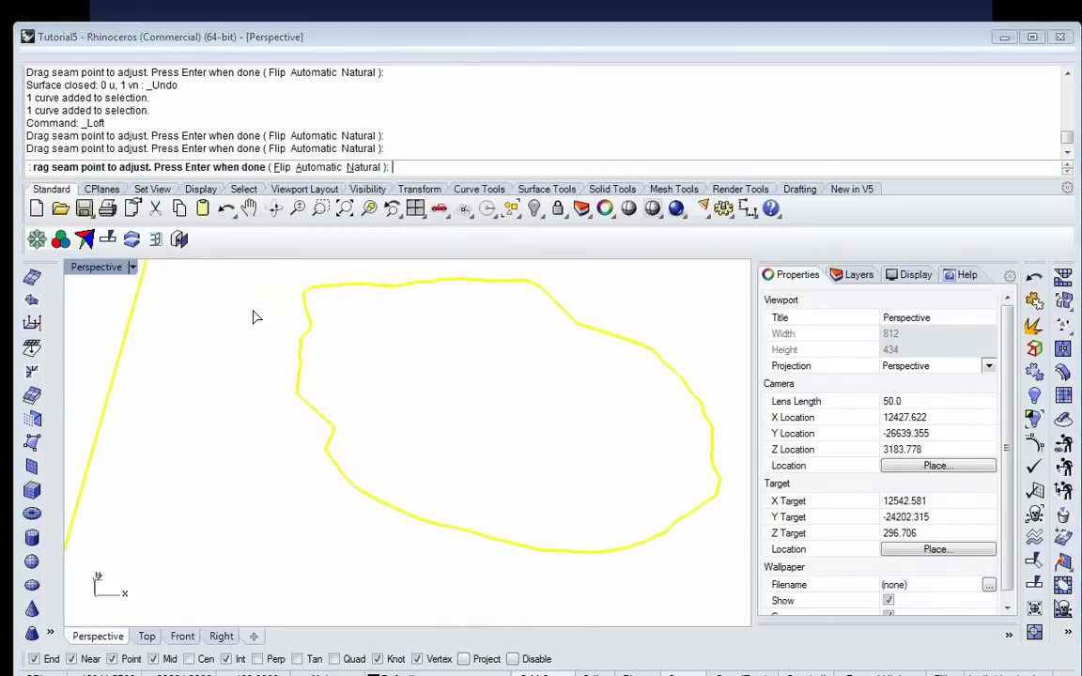
right_click(488, 381)
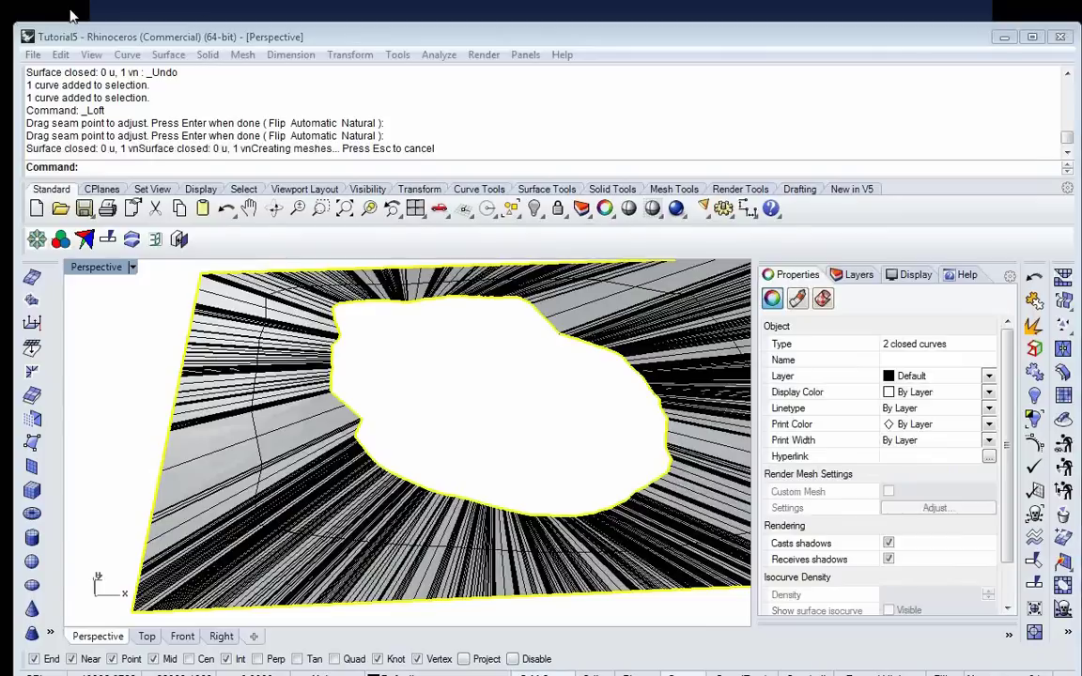
key("Escape")
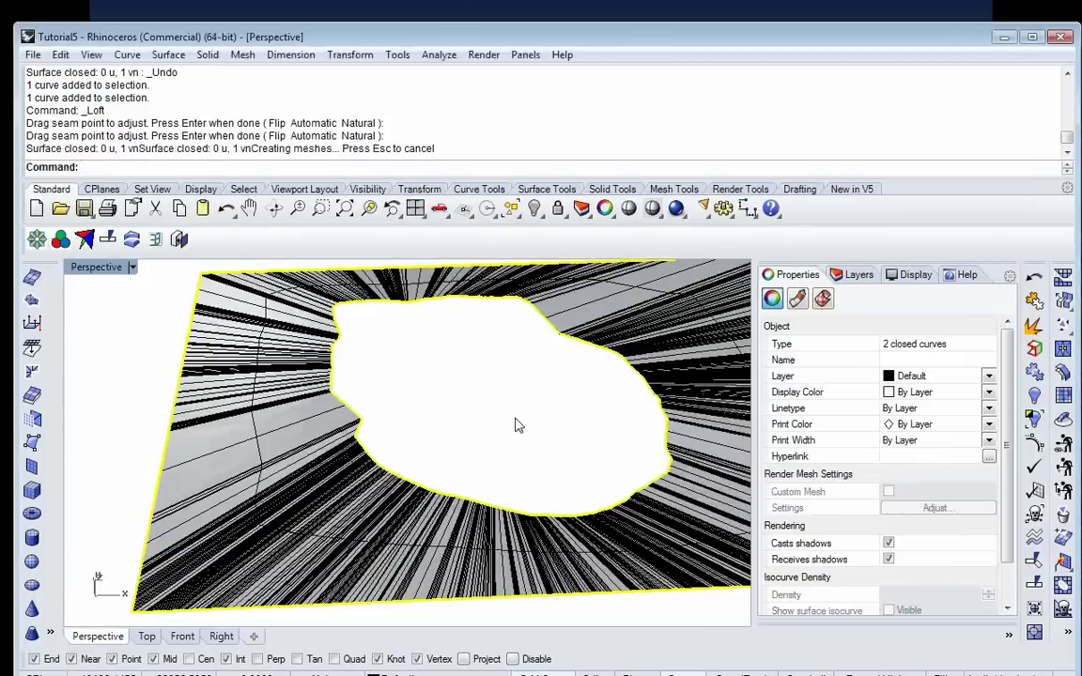
scroll(515, 425, "down", 5)
right_click_drag(648, 366, 320, 435)
scroll(478, 347, "up", 5)
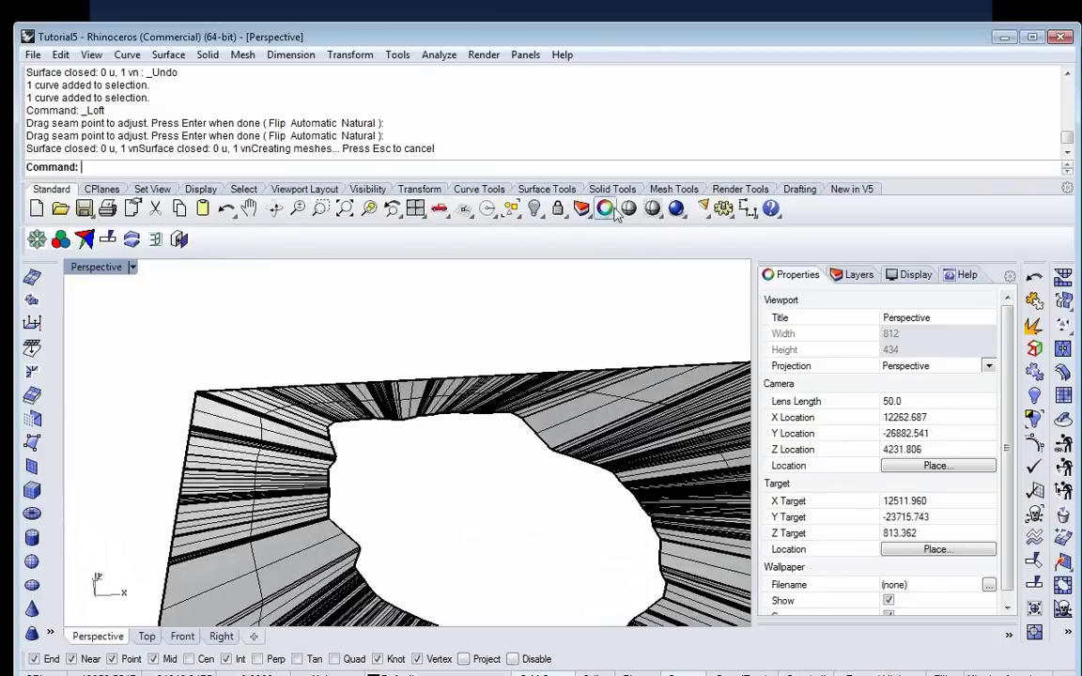
left_click(577, 209)
mouse_move(560, 308)
right_mouse_down()
mouse_move(652, 290)
mouse_move(386, 386)
mouse_move(442, 345)
right_mouse_up()
scroll(403, 386, "up", 3)
scroll(336, 465, "down", 3)
mouse_move(335, 466)
right_mouse_down()
mouse_move(346, 476)
mouse_move(363, 415)
mouse_move(503, 416)
mouse_move(609, 454)
mouse_move(468, 486)
mouse_move(363, 460)
mouse_move(253, 469)
mouse_move(280, 464)
right_mouse_up()
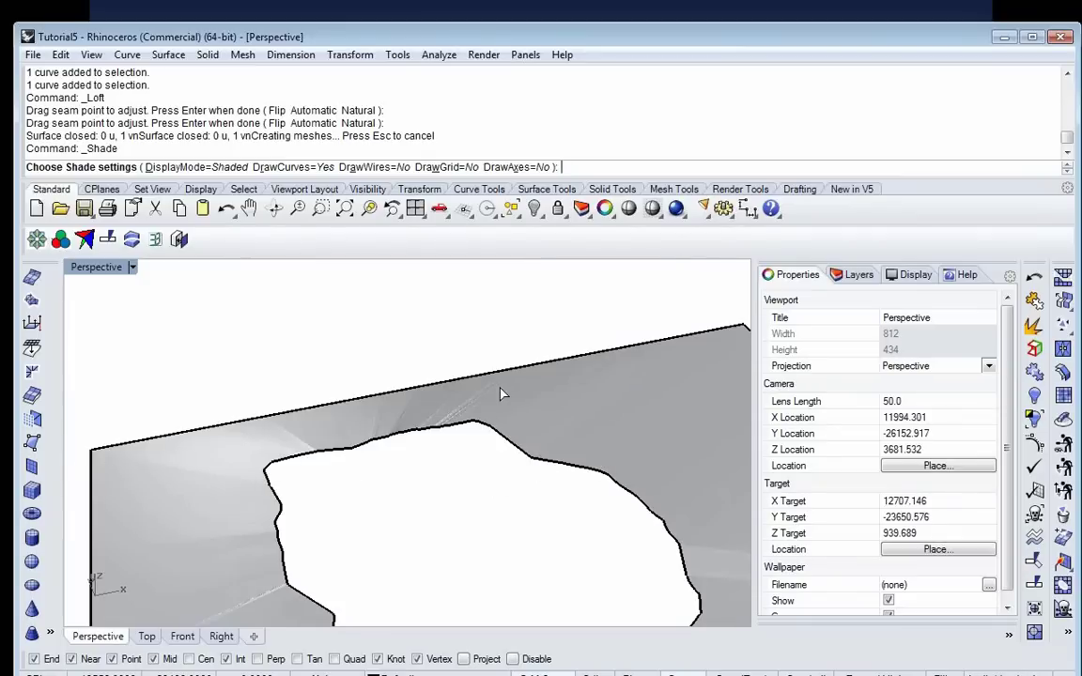
scroll(508, 376, "down", 5)
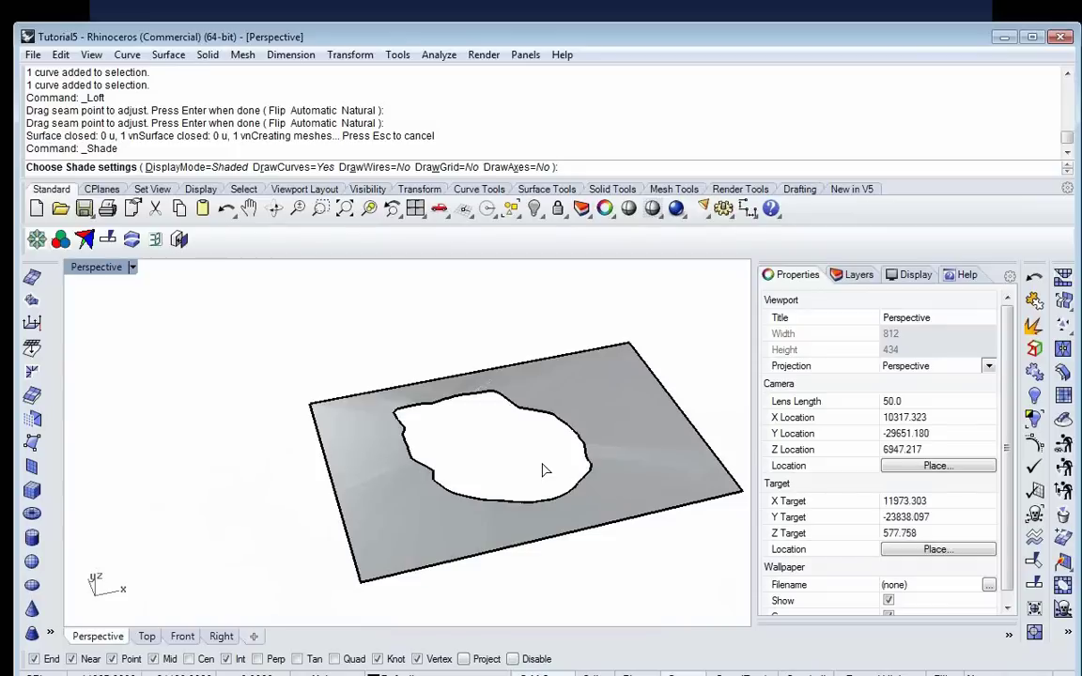
key("Return")
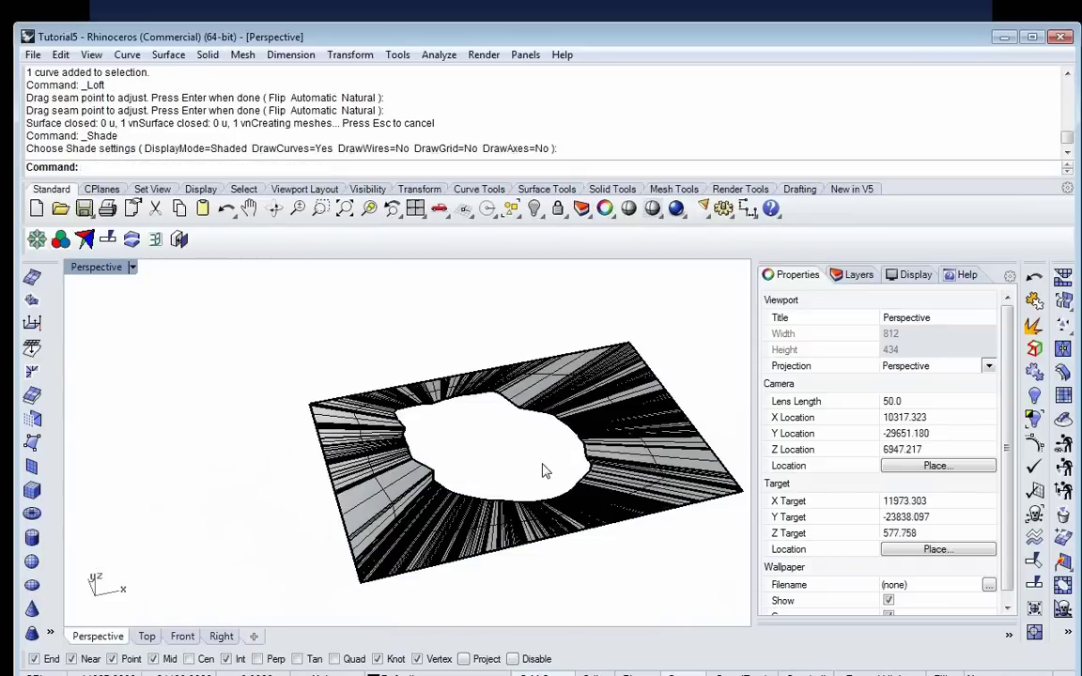
left_click(629, 478)
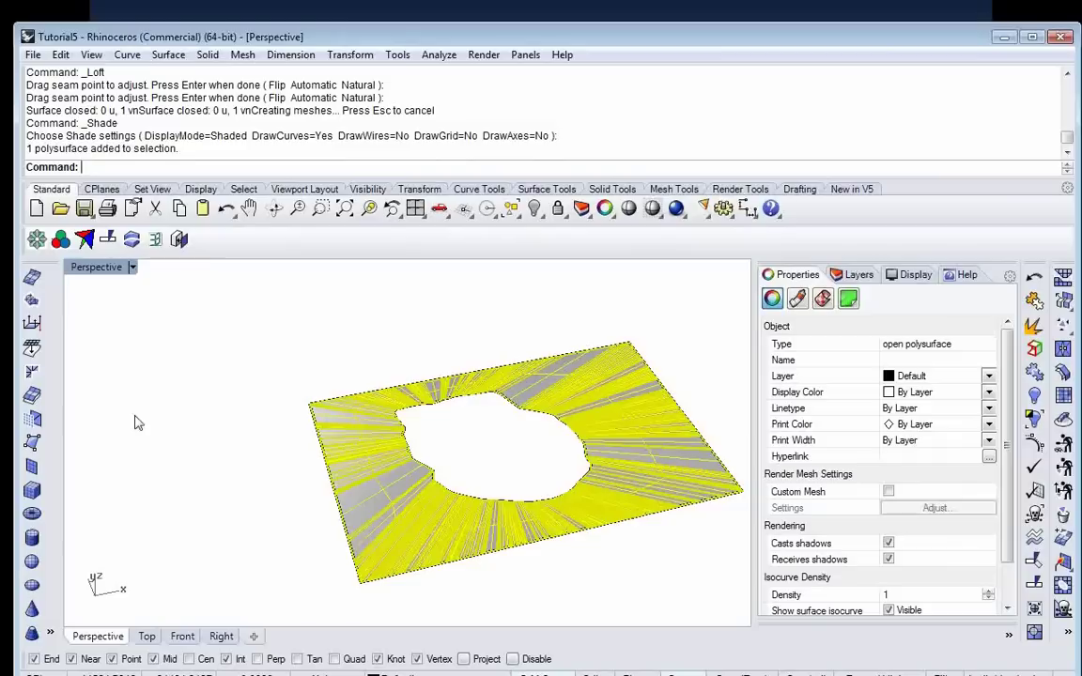
Step: Mesh the lofted plate: maximum edge length 100, Pack Textures off, giving 12521 points and 8231 polygons
left_click(32, 282)
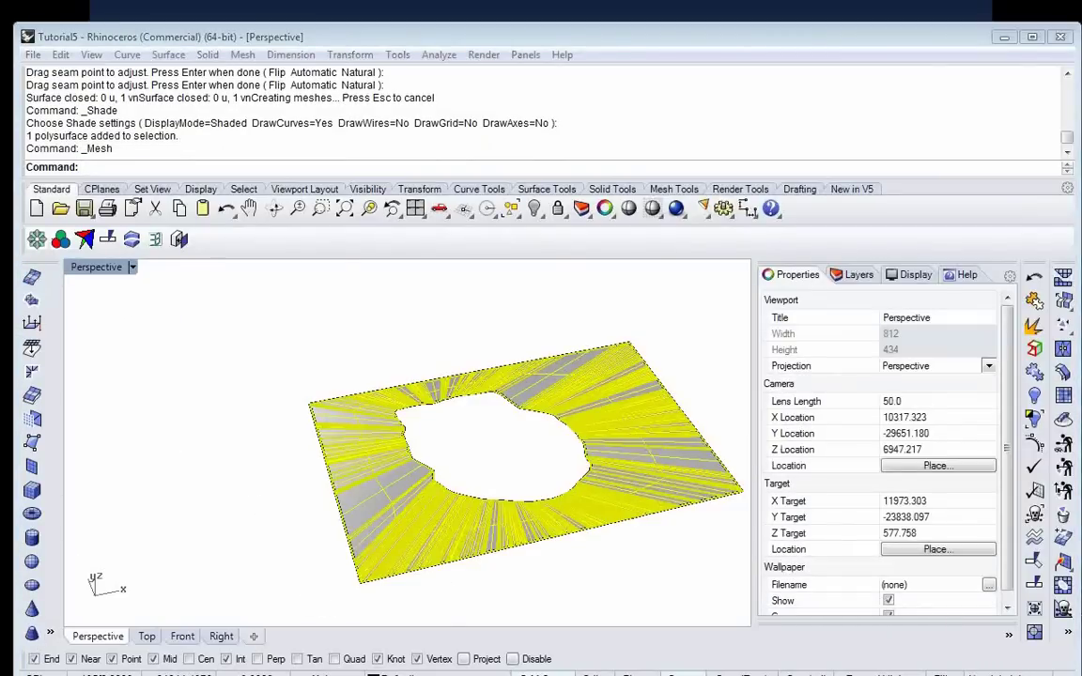
left_click_drag(0, 346, 908, 111)
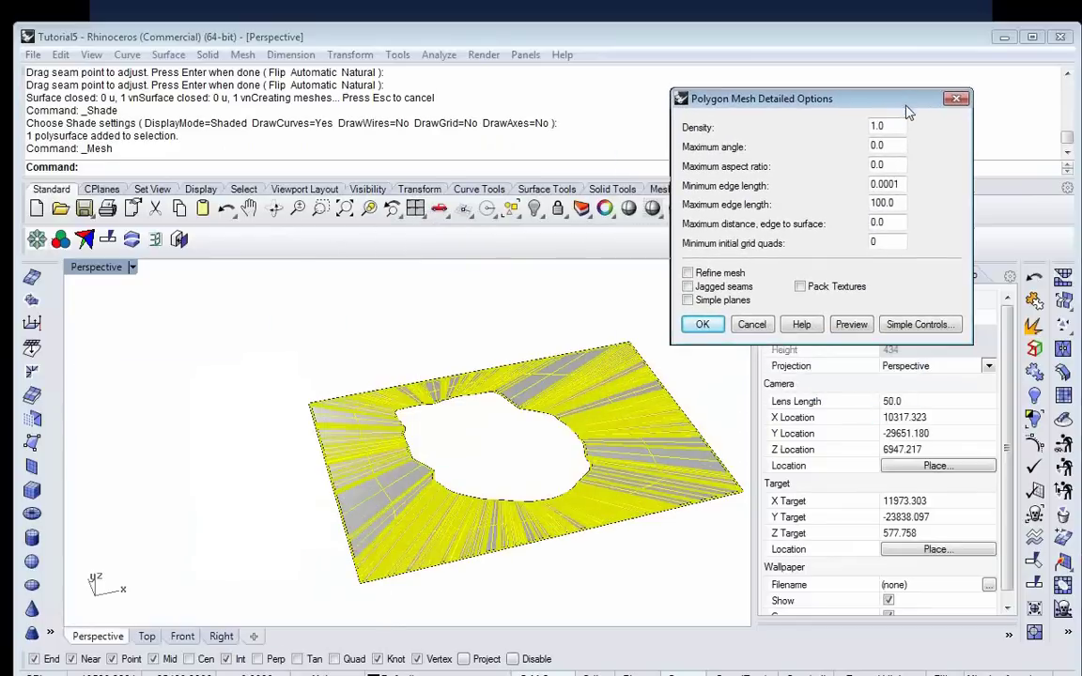
left_click(948, 326)
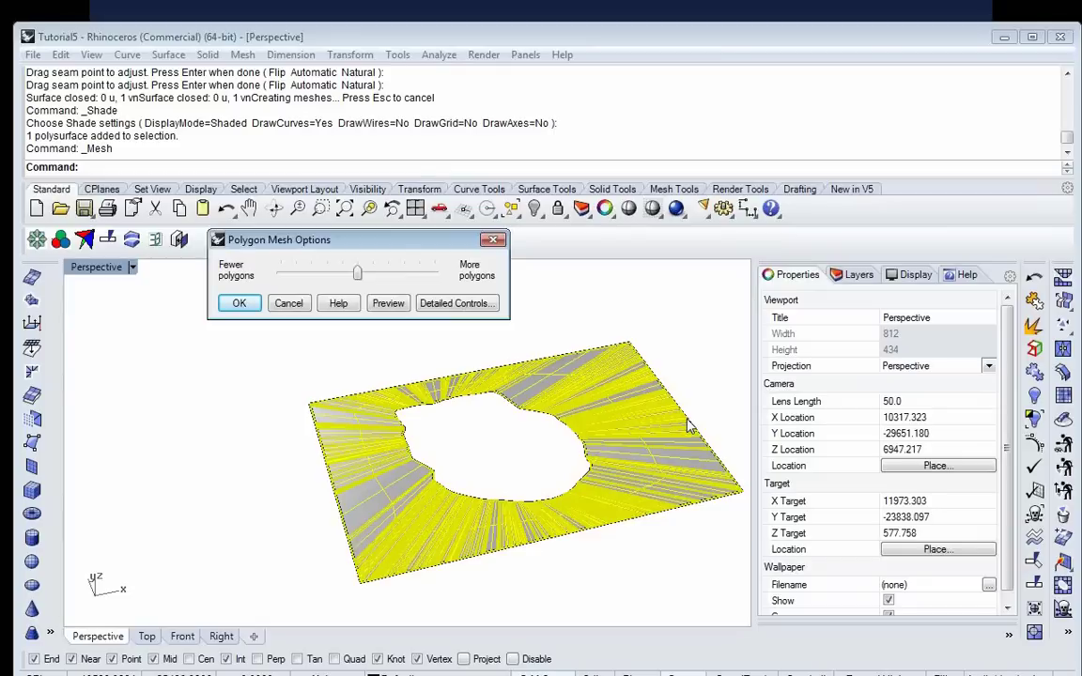
left_click(476, 306)
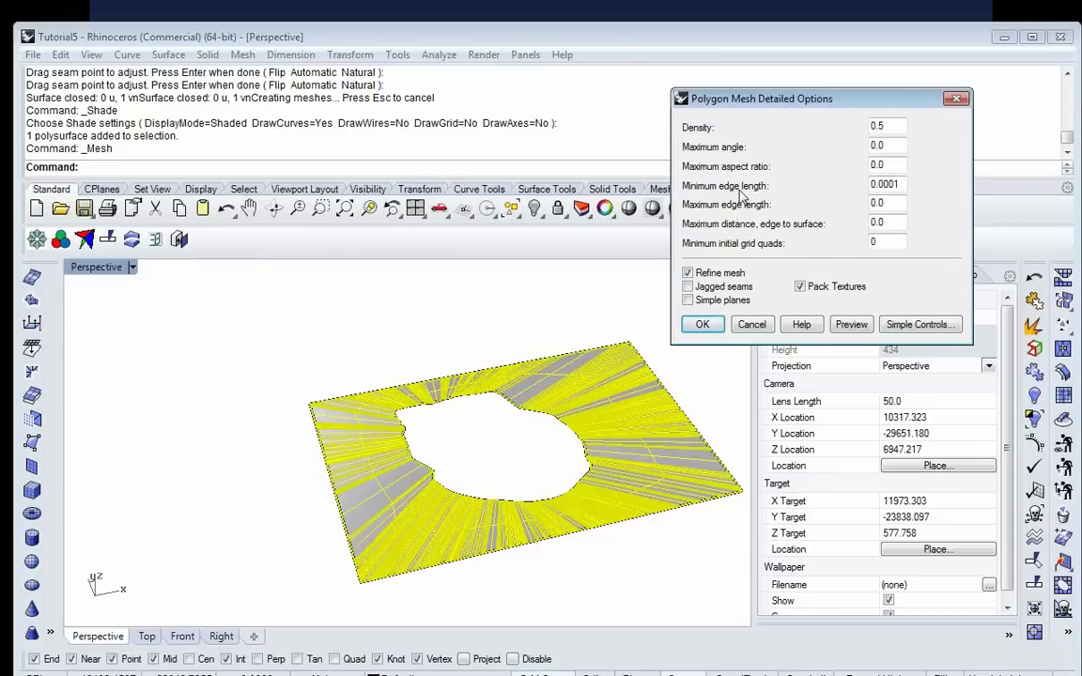
left_click_drag(888, 203, 848, 201)
left_click(687, 274)
left_click(847, 325)
right_click_drag(576, 369, 555, 400)
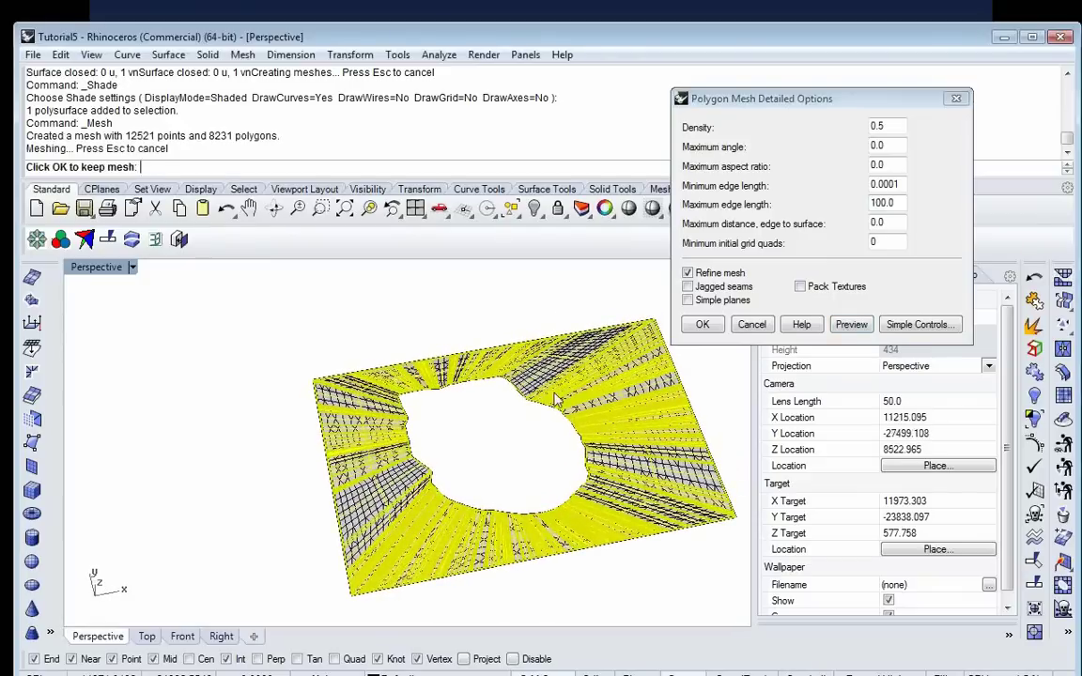
left_click(702, 323)
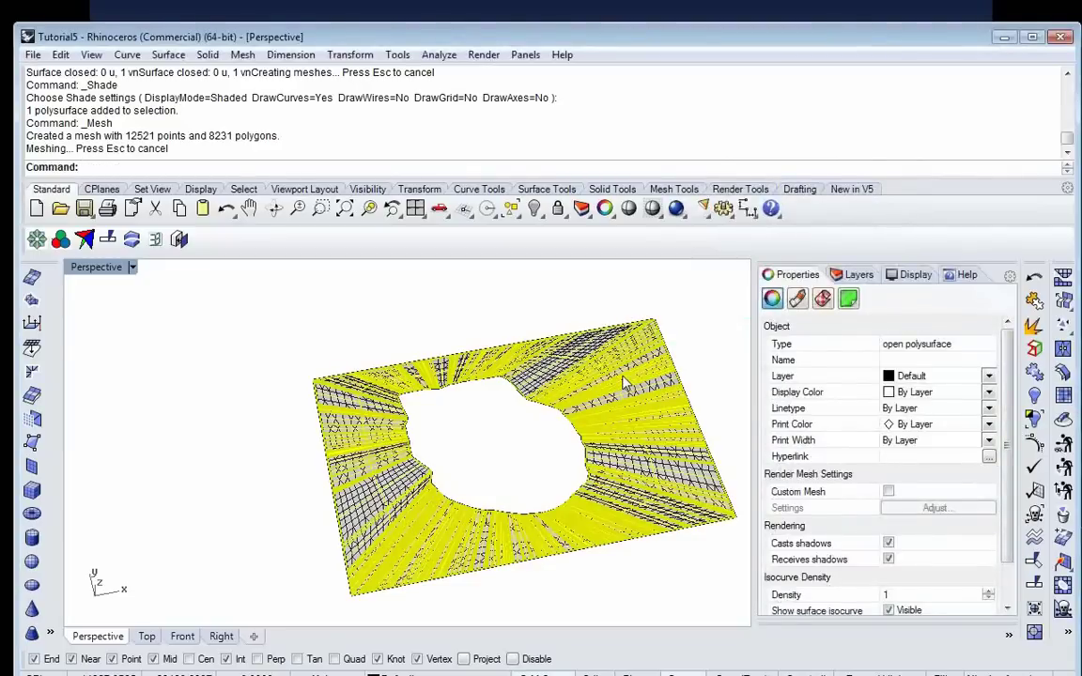
Step: Delete the original polysurface and show the hidden pit mesh again
key("Delete")
right_click_drag(624, 385, 607, 474)
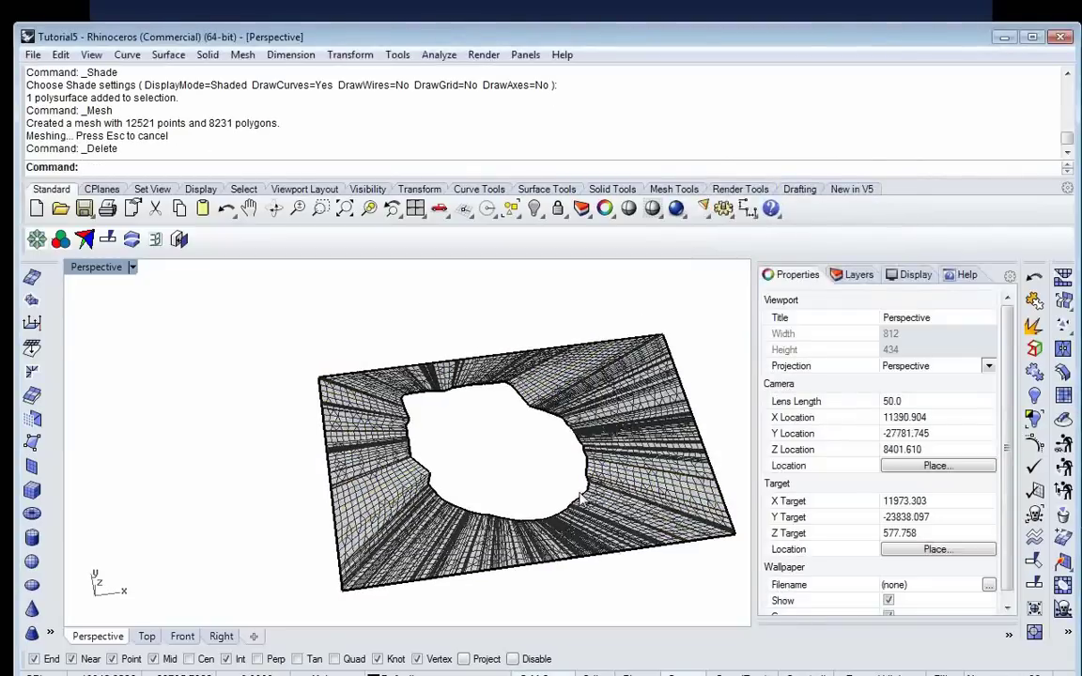
scroll(575, 483, "up", 3)
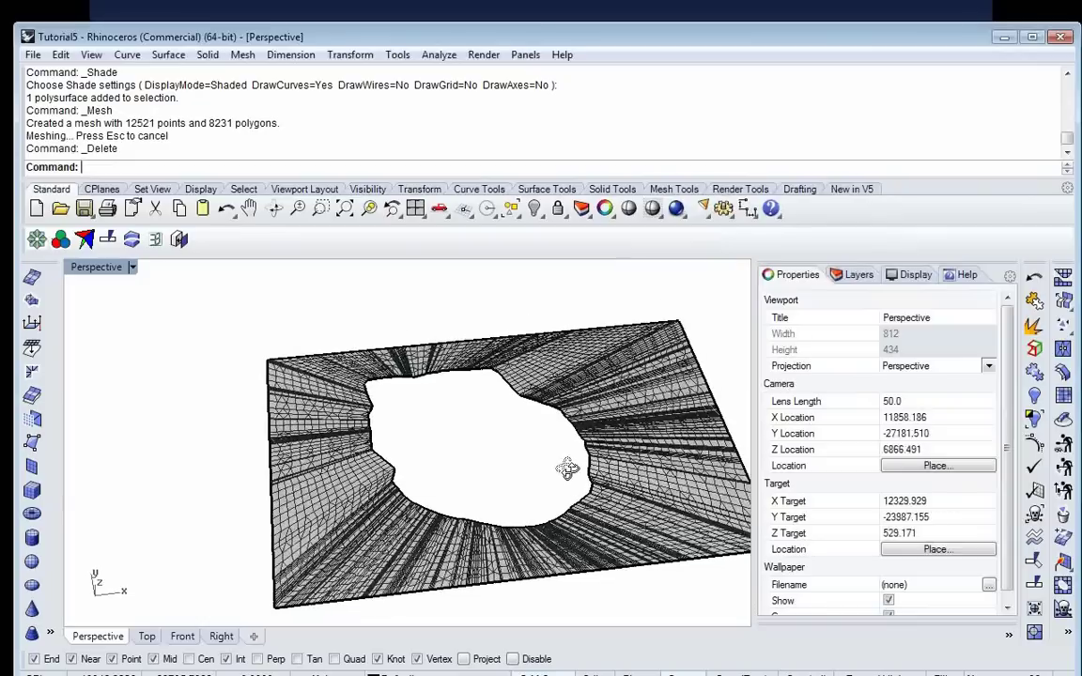
left_click(535, 207)
right_click_drag(526, 408, 659, 481)
scroll(445, 457, "down", 3)
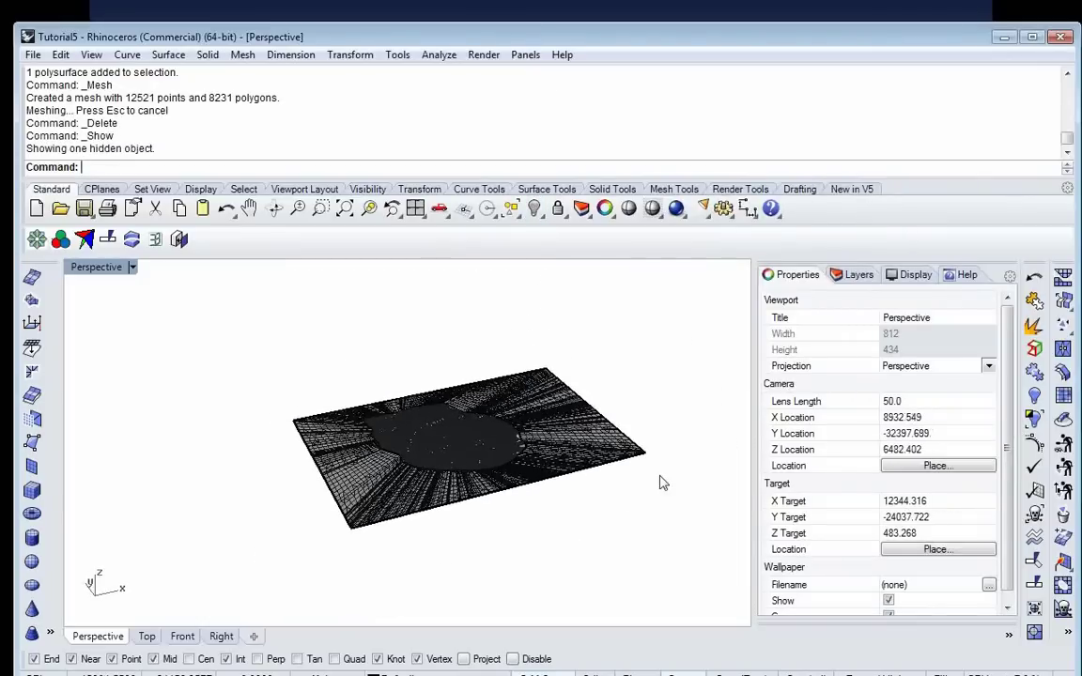
scroll(437, 474, "up", 3)
scroll(447, 454, "up", 1)
right_click_drag(447, 454, 420, 429)
scroll(422, 543, "down", 3)
scroll(341, 338, "down", 2)
right_click_drag(326, 316, 304, 305)
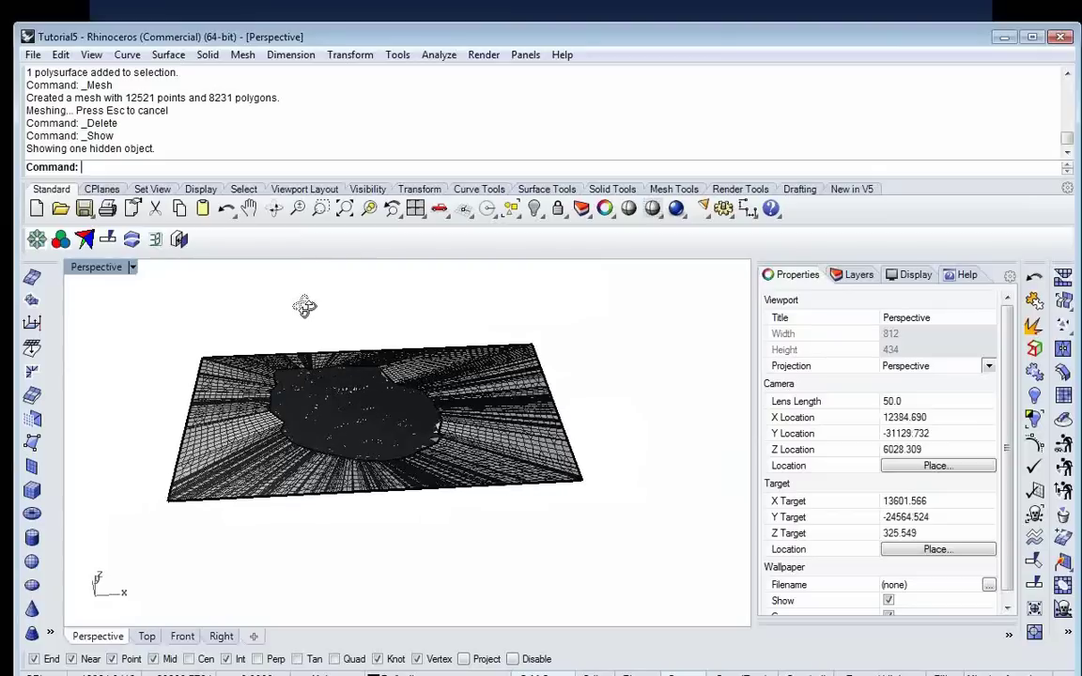
Step: Hide the terrain and pit meshes, then delete the two leftover boundary curves
left_click(234, 392)
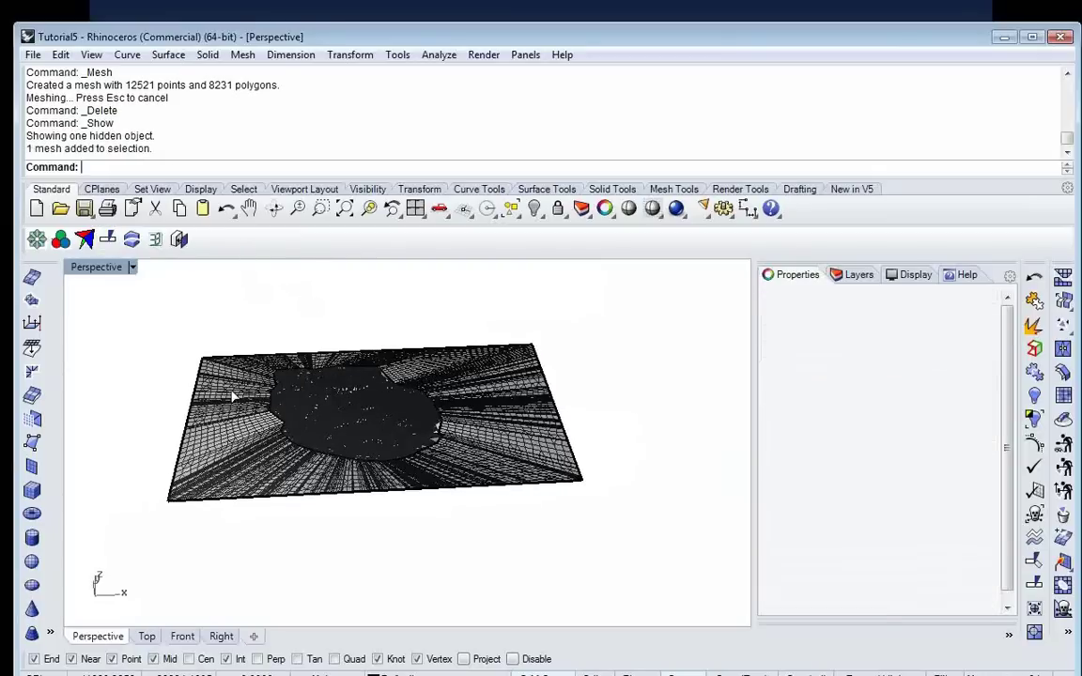
left_click(359, 428, "shift")
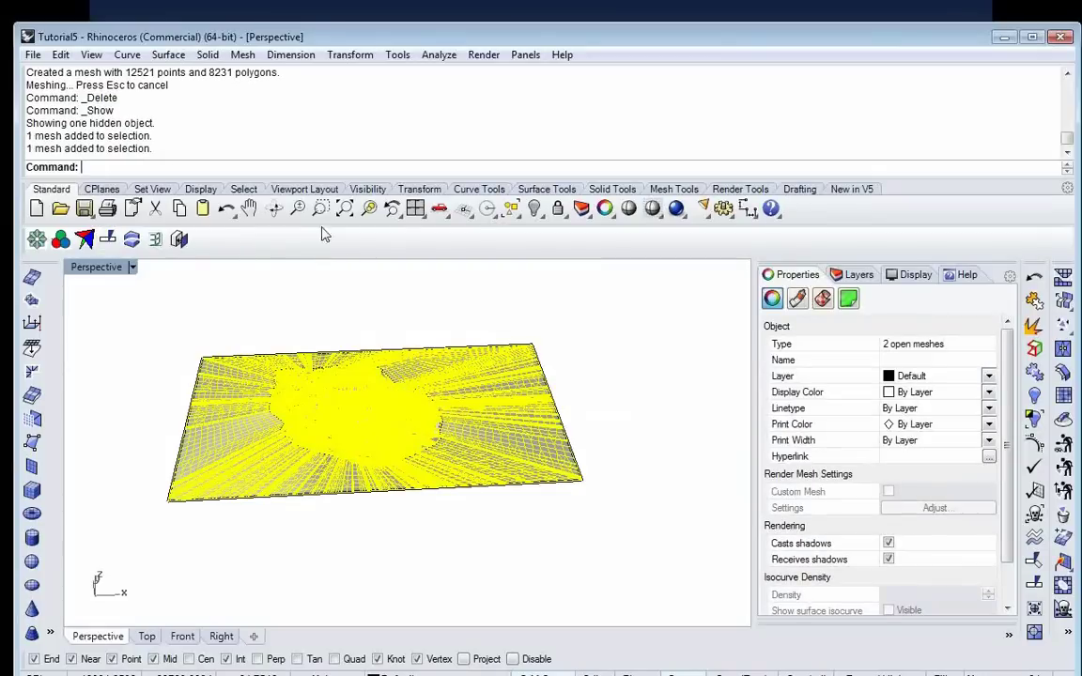
left_click(534, 208)
left_click_drag(110, 305, 729, 566)
key("Delete")
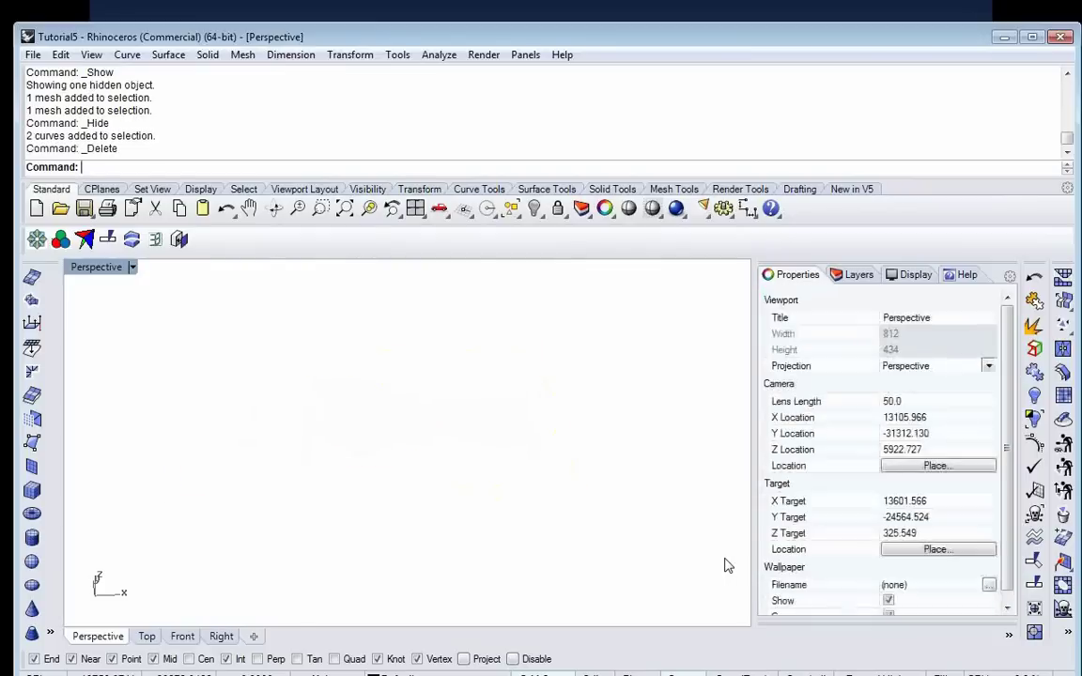
Step: Show the hidden meshes again and select both of them
right_click(535, 209)
right_click_drag(533, 313, 512, 326)
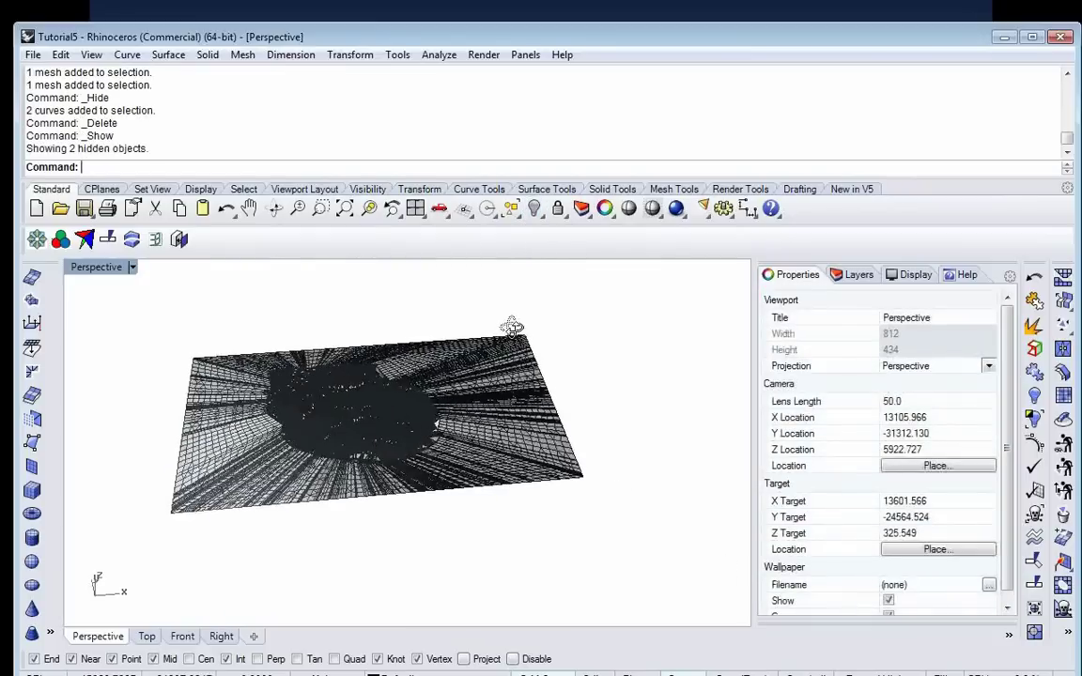
left_click_drag(113, 317, 640, 572)
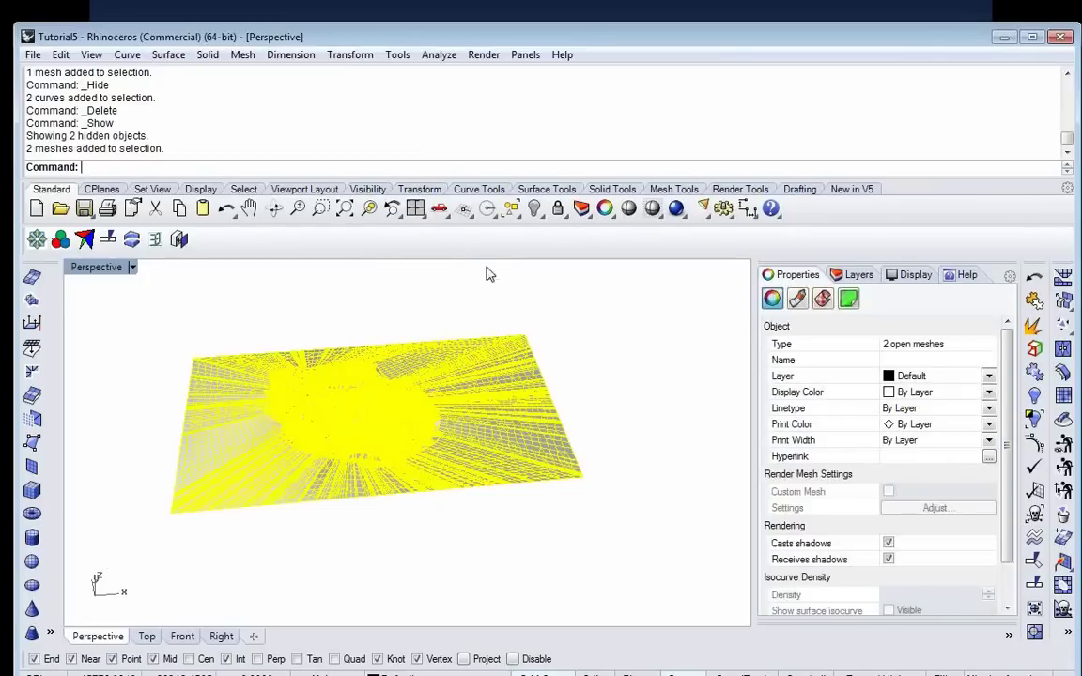
left_click(663, 310)
left_click_drag(144, 307, 629, 545)
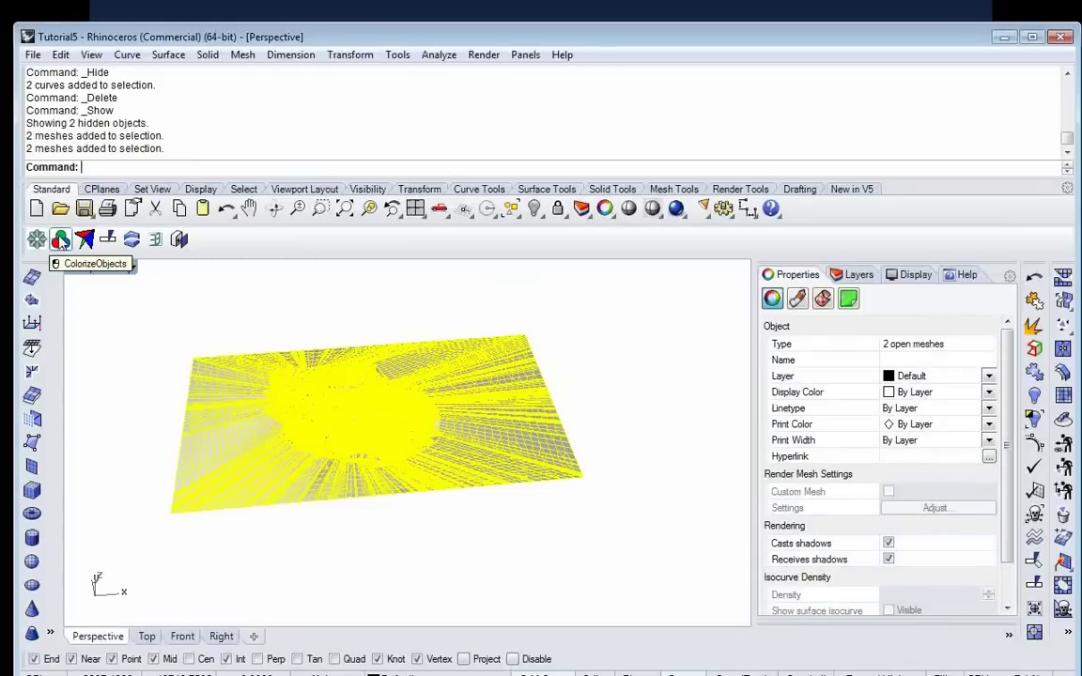
Step: Give the terrain mesh and the pit mesh distinct colours with ColorizeObjects
left_click(60, 240)
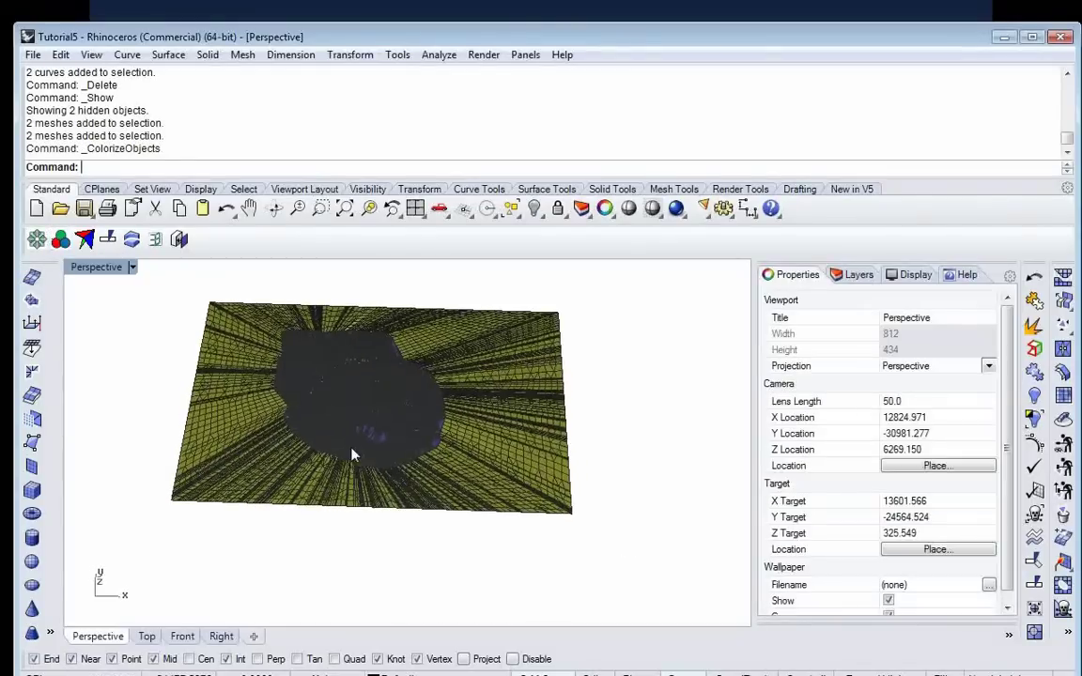
scroll(353, 455, "up", 6)
right_click_drag(365, 418, 441, 428)
scroll(474, 433, "down", 5)
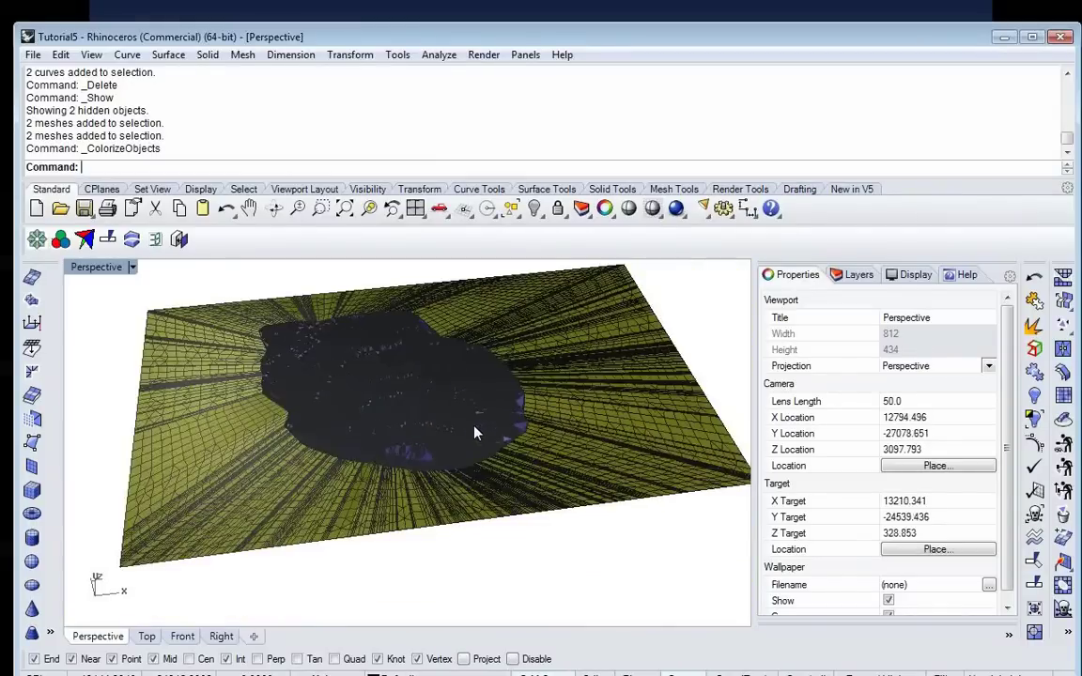
scroll(474, 434, "down", 3)
Step: Match the two meshes' shared edges with a 0.001 distance, then reselect both meshes
left_click_drag(189, 279, 699, 577)
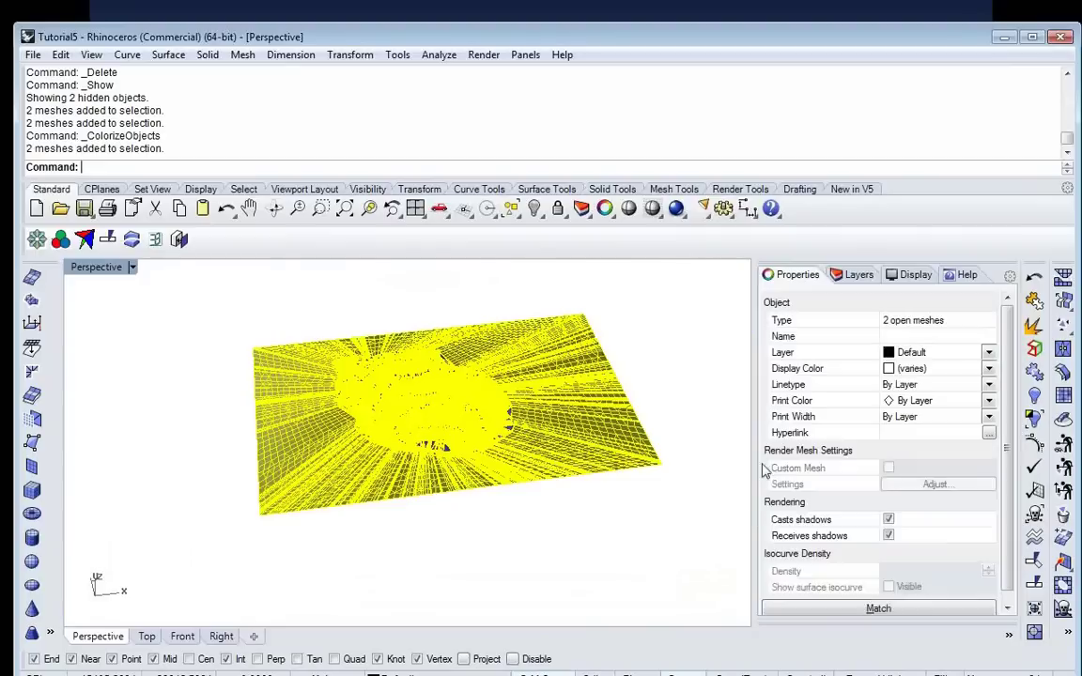
left_click(1064, 279)
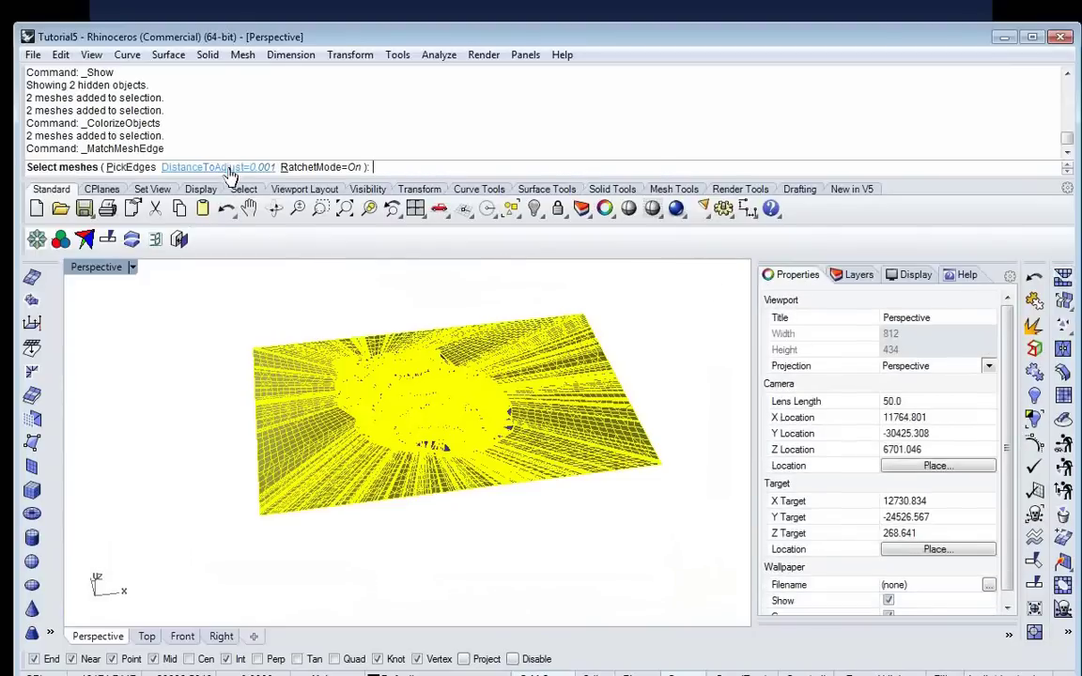
right_click(334, 307)
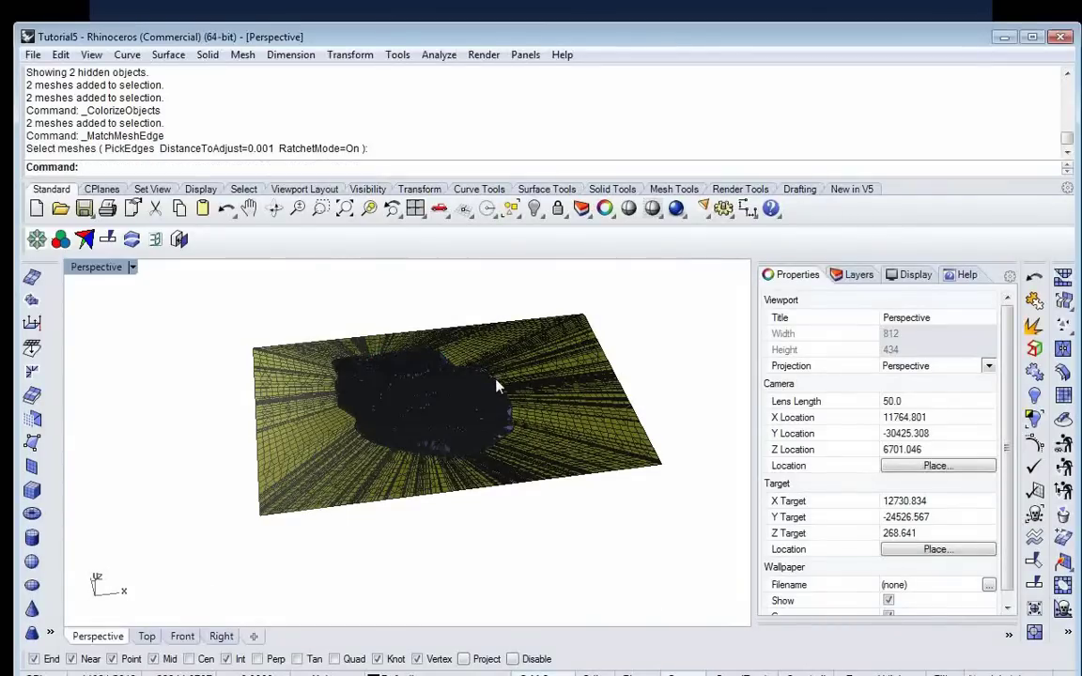
scroll(503, 390, "up", 3)
scroll(507, 398, "up", 5)
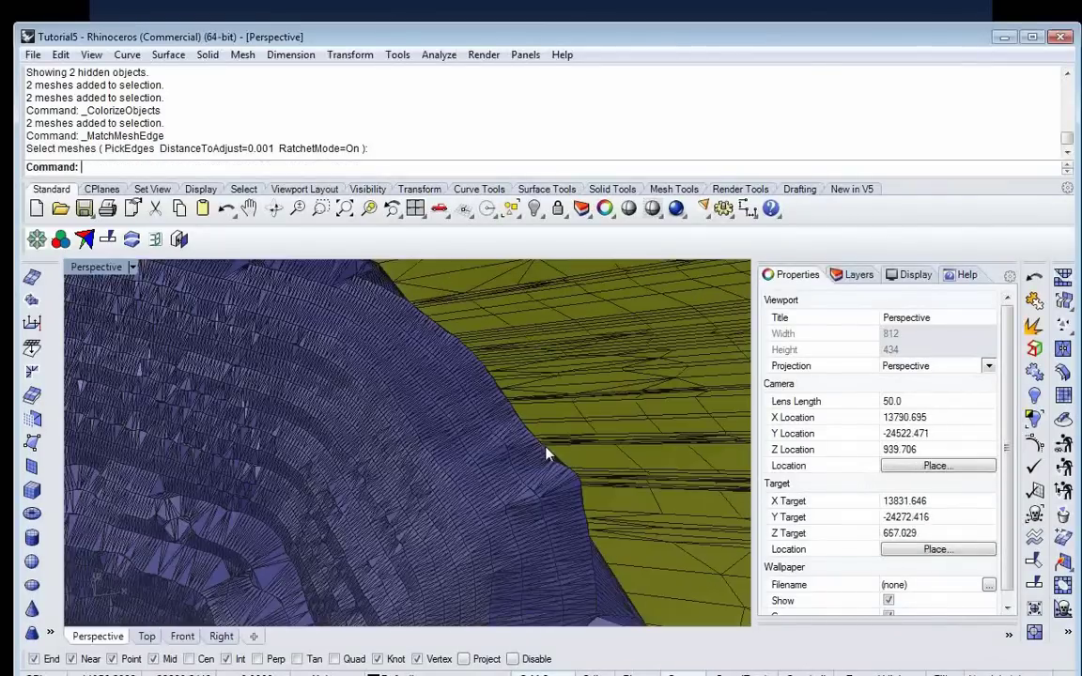
scroll(553, 459, "down", 8)
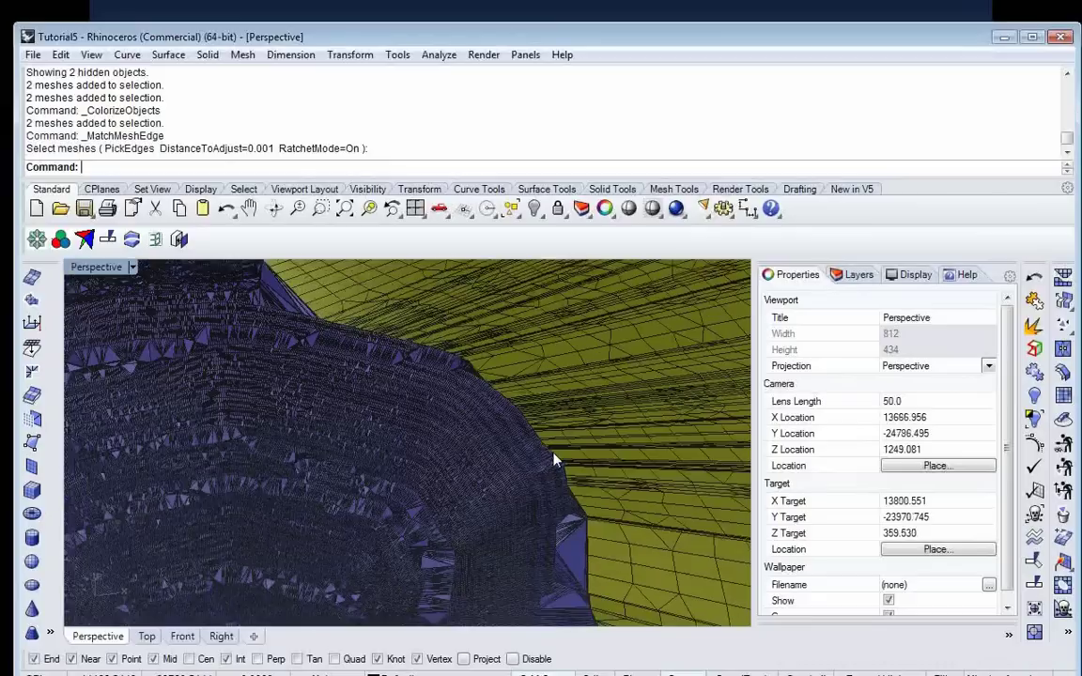
right_click_drag(527, 427, 451, 321)
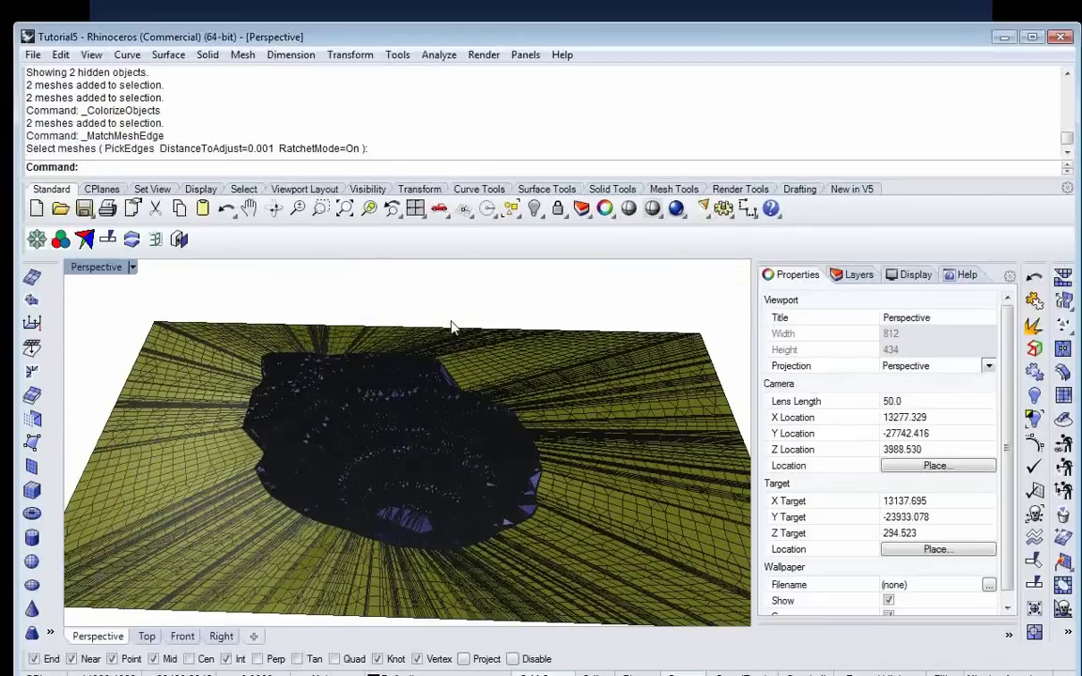
scroll(244, 307, "down", 5)
left_click_drag(179, 285, 709, 545)
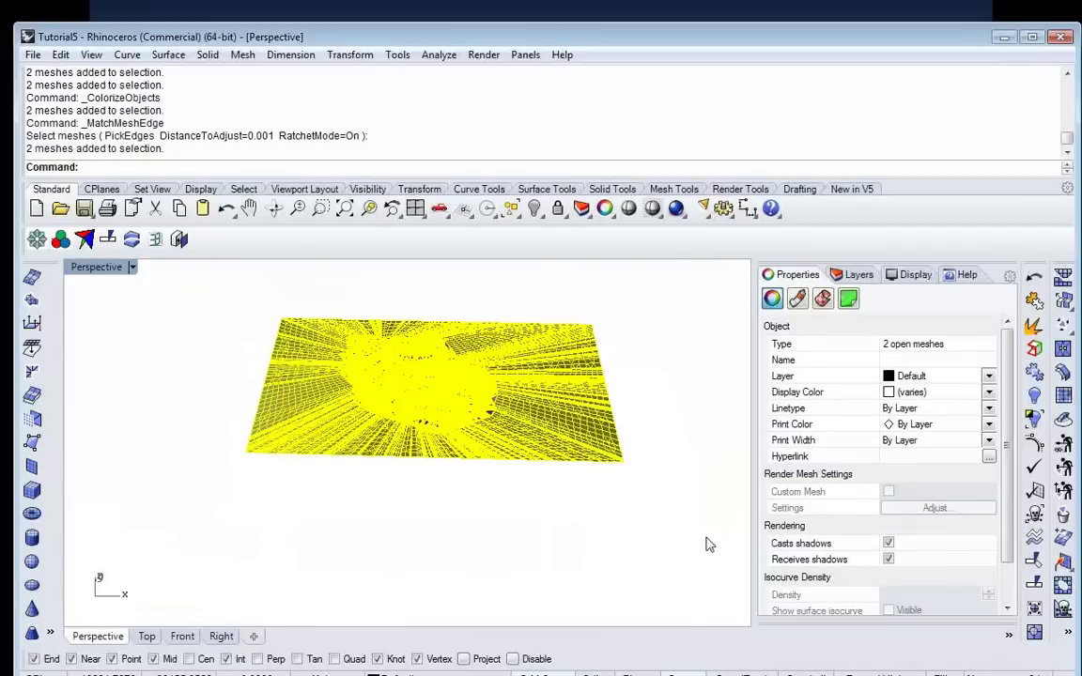
Step: Join the two meshes and show edge analysis: 5879 edges, 560 naked, none non-manifold
key("ctrl+j")
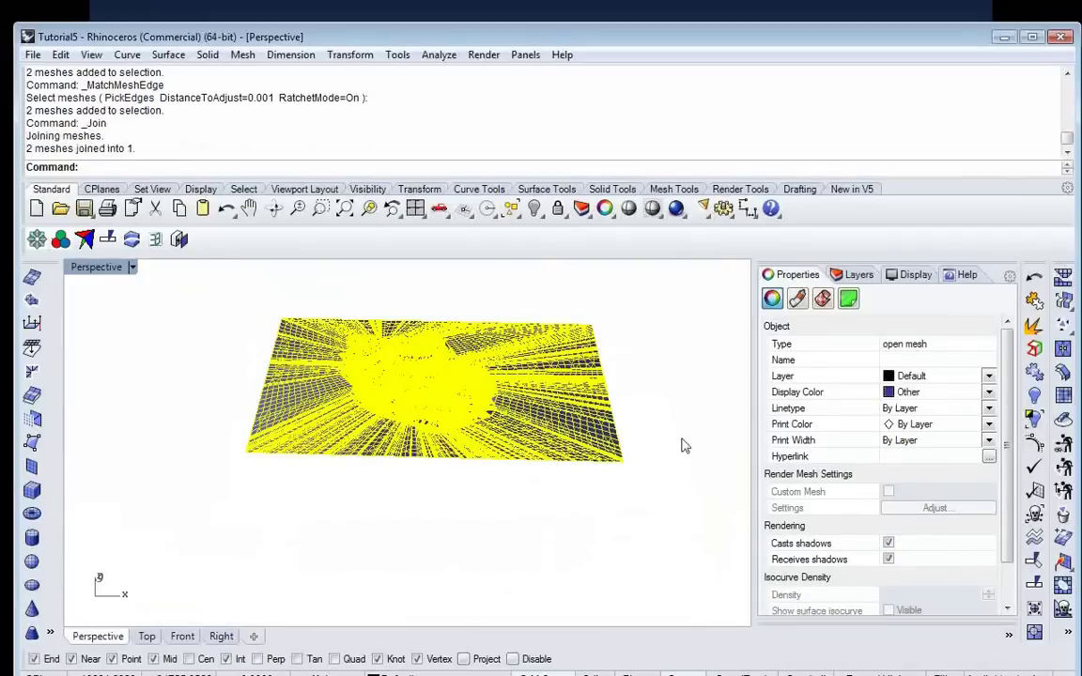
right_click_drag(684, 446, 700, 383)
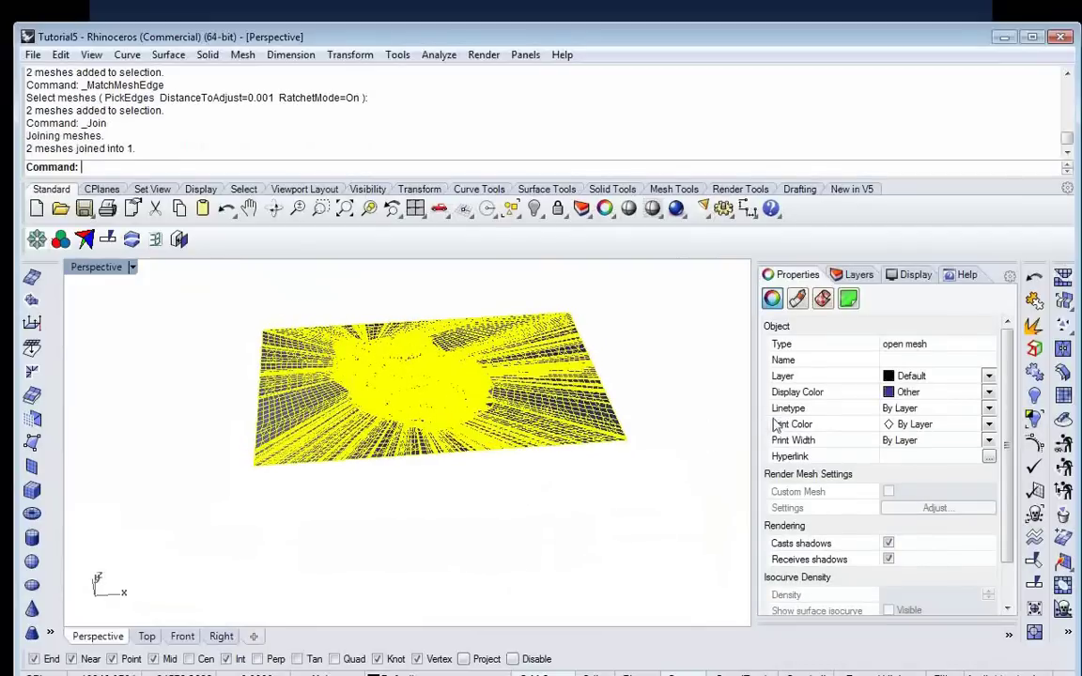
left_click(1034, 348)
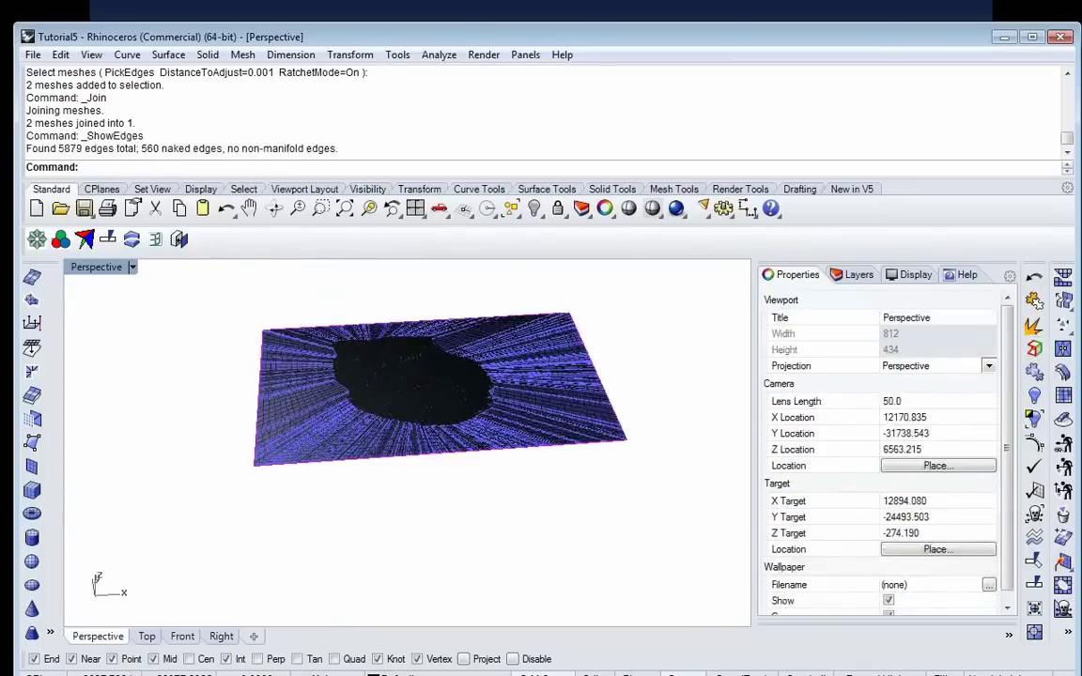
left_click_drag(111, 246, 778, 239)
left_click_drag(704, 267, 624, 430)
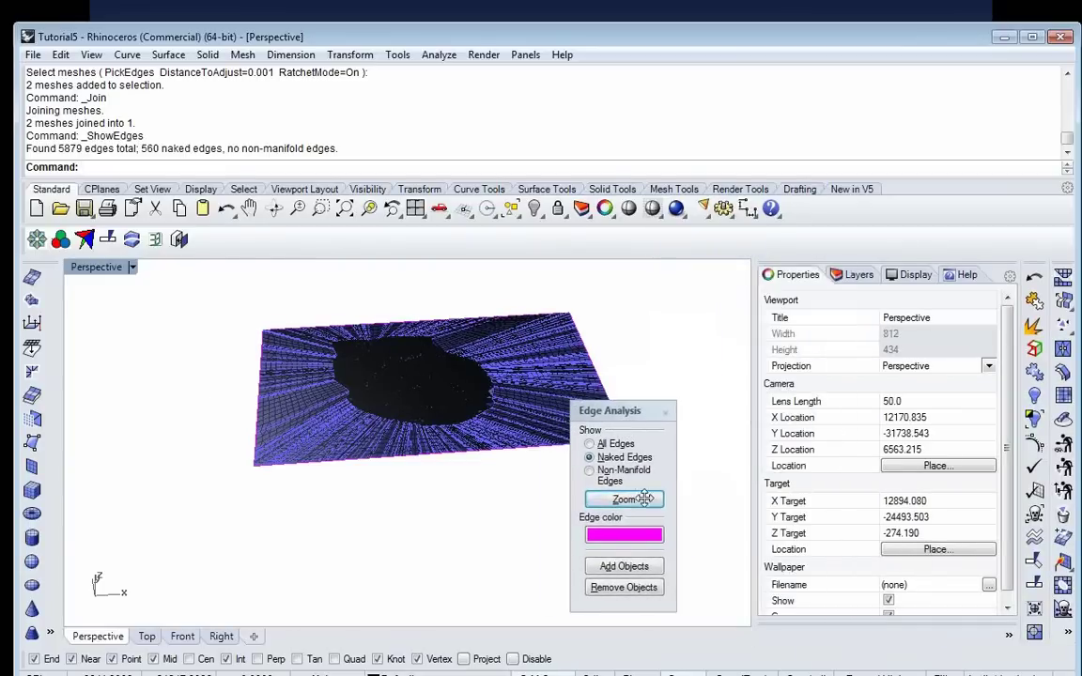
Step: Zoom through the joined mesh's naked edges to locate the gaps
left_click(646, 504)
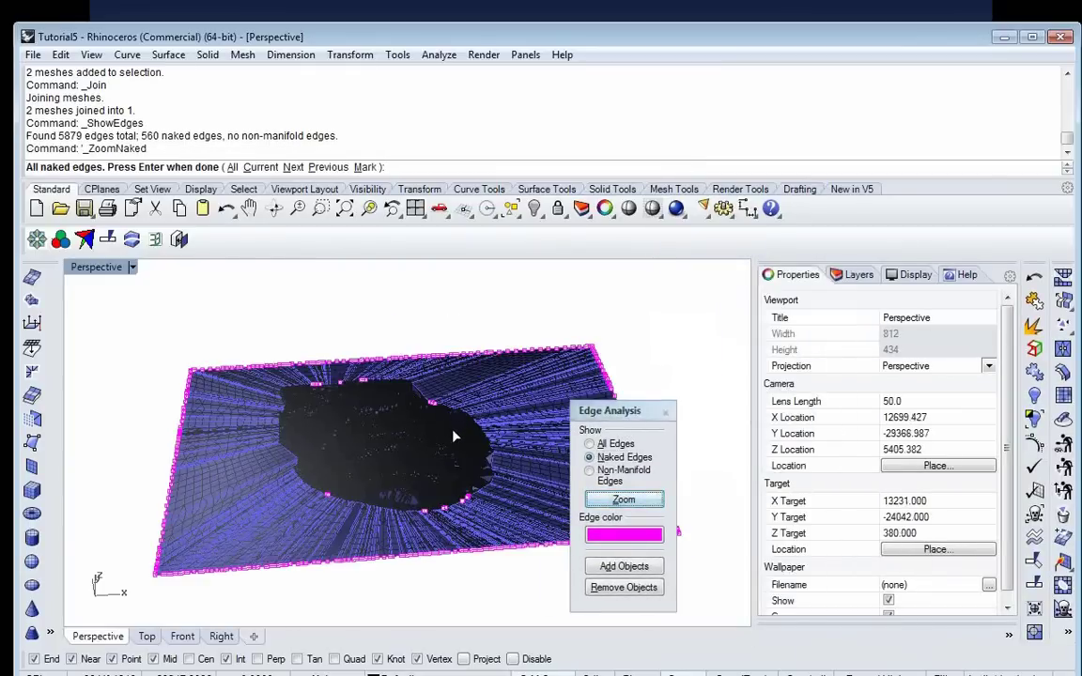
scroll(409, 385, "up", 5)
scroll(434, 414, "up", 4)
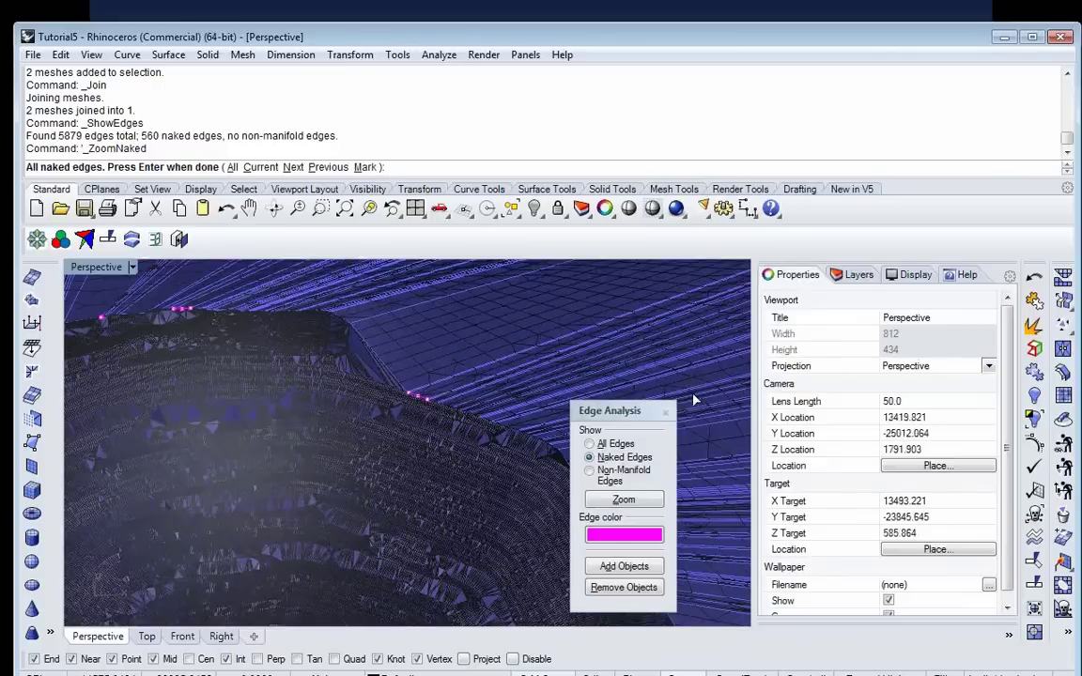
key("Return")
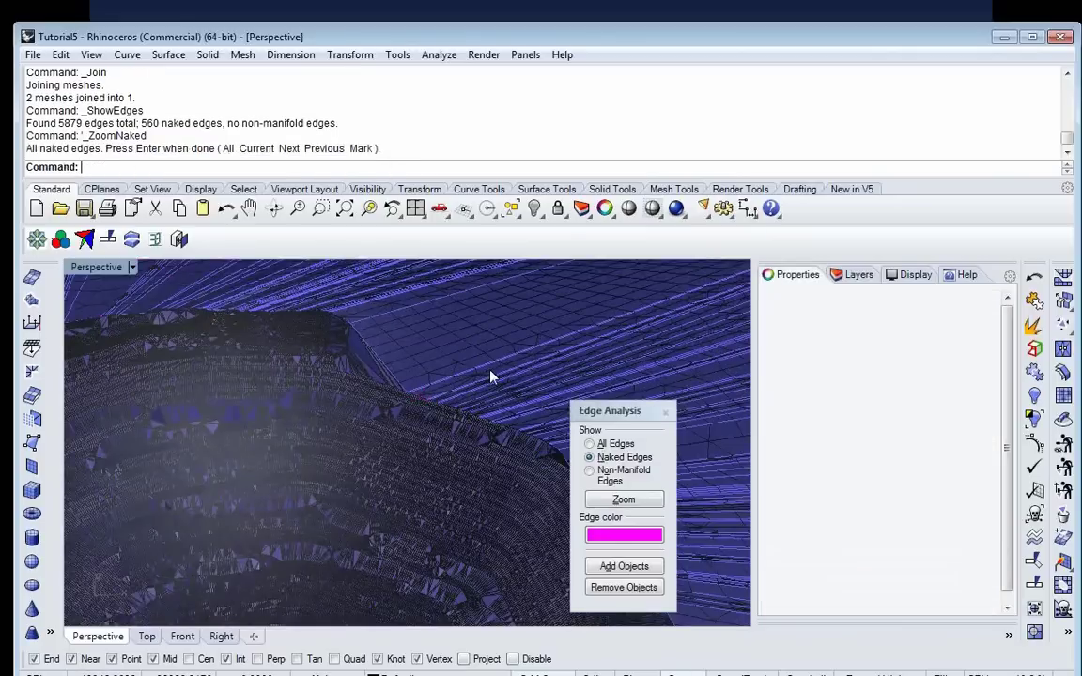
Step: Match the joined mesh's naked edges with DistanceToAdjust set to 0.01
left_click(490, 375)
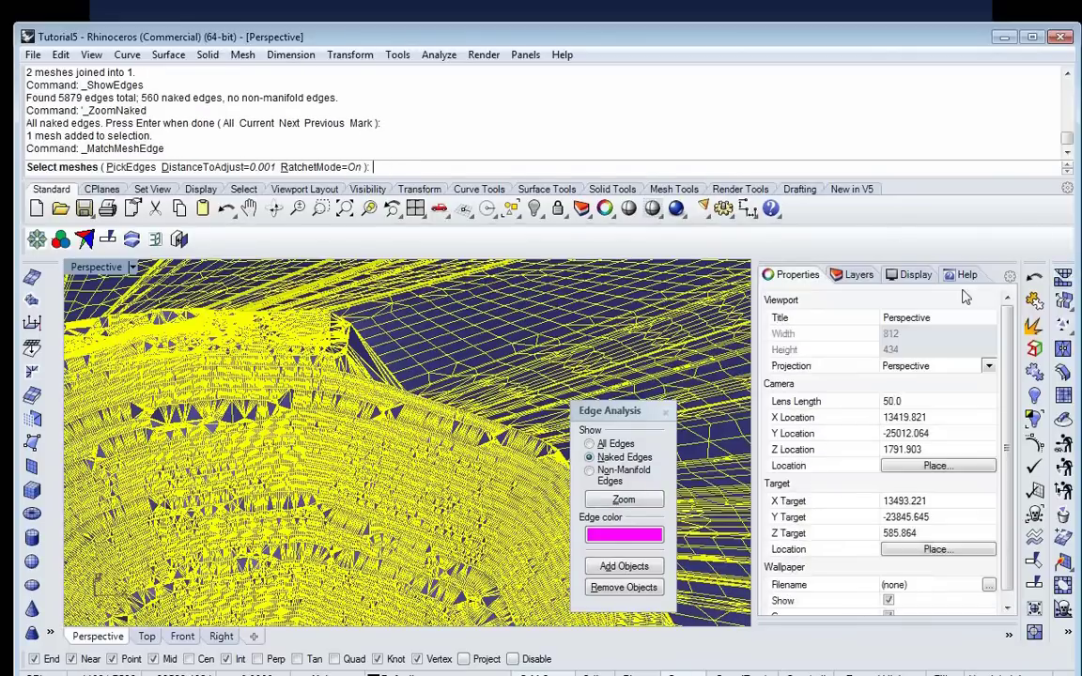
left_click(183, 167)
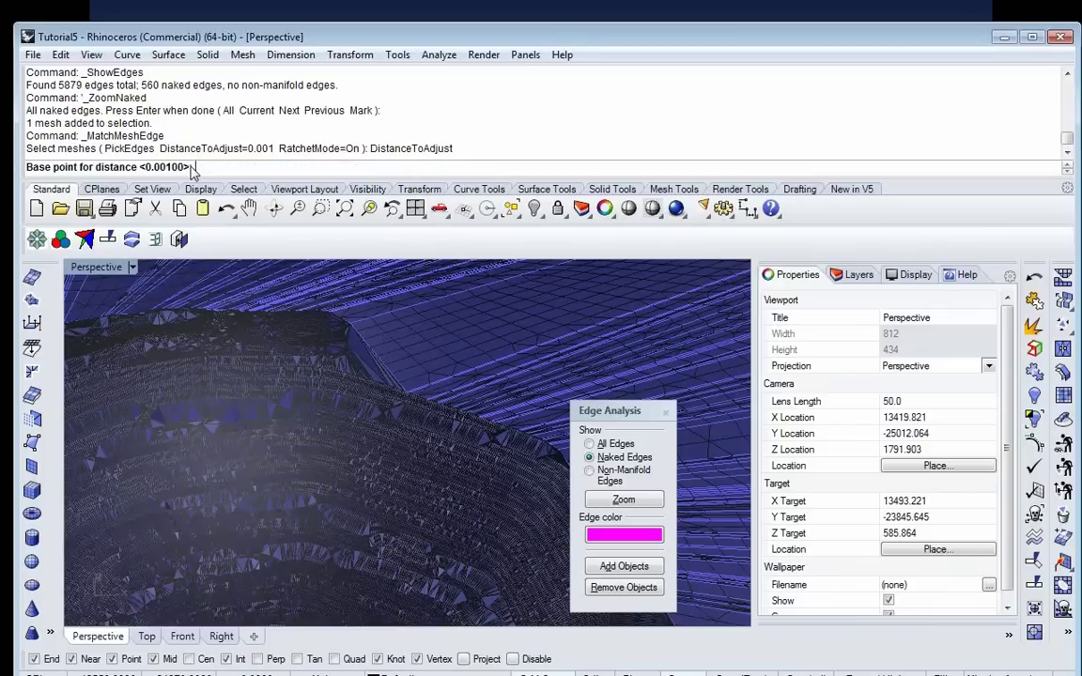
type(".01")
key("Return")
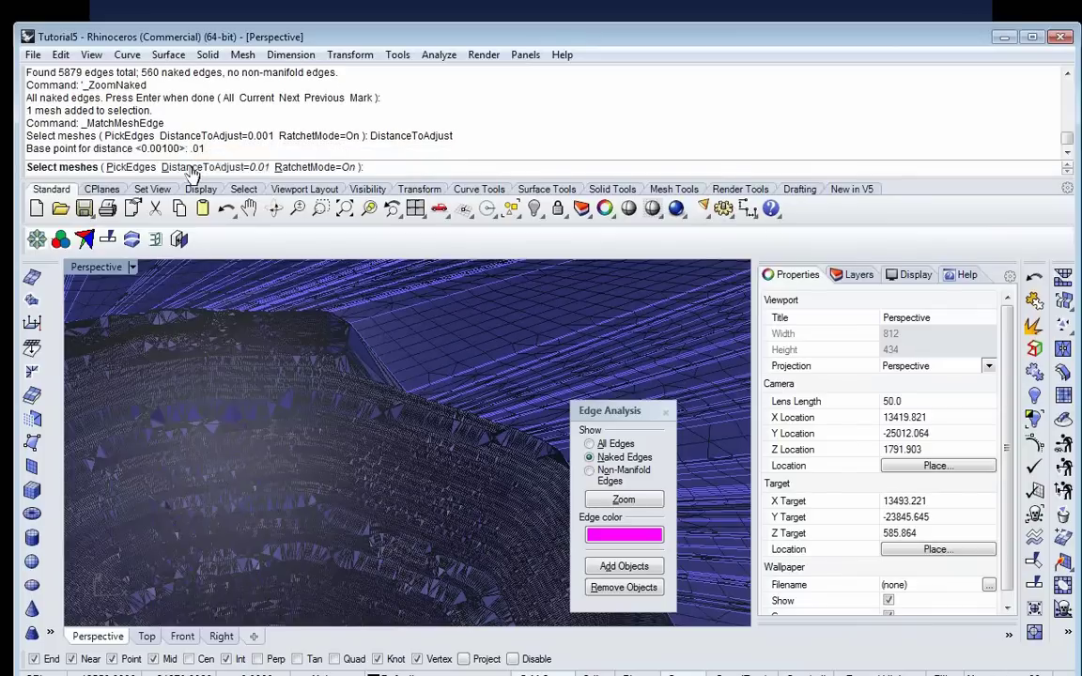
key("Return")
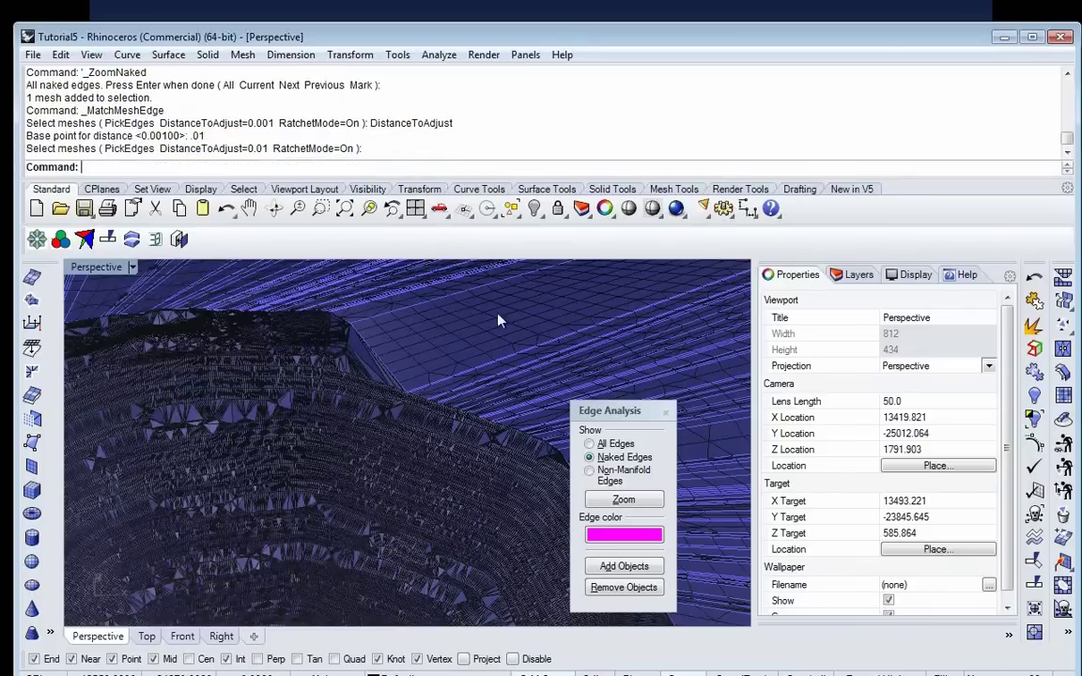
Step: Recheck the remaining naked edges, then close the Edge Analysis window
left_click(643, 500)
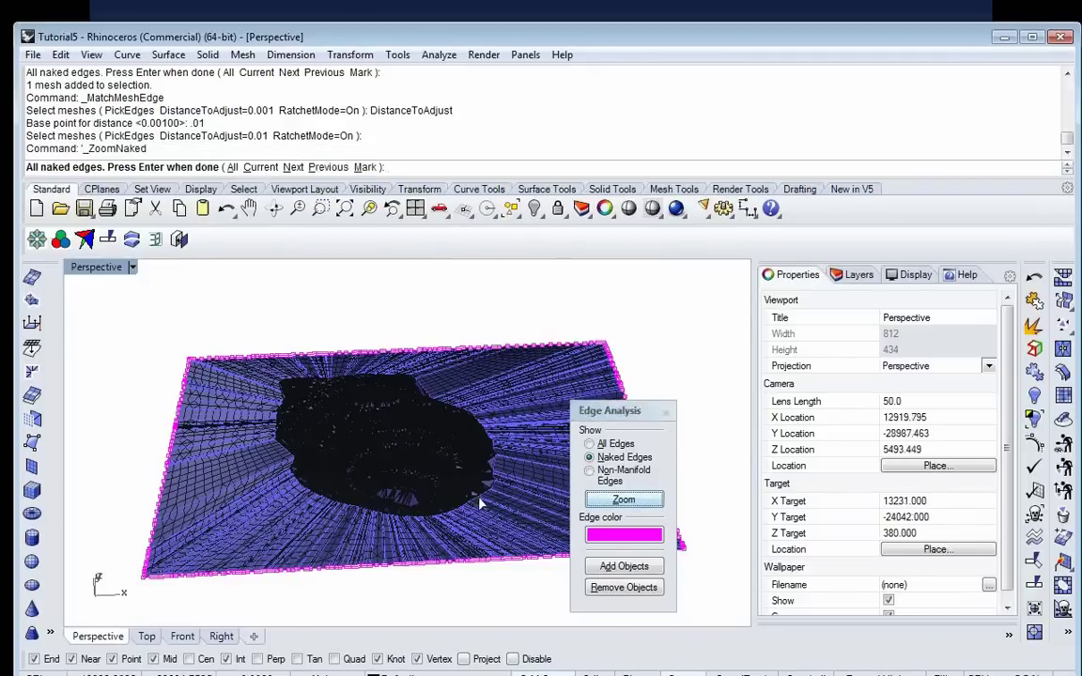
right_click_drag(480, 503, 477, 456)
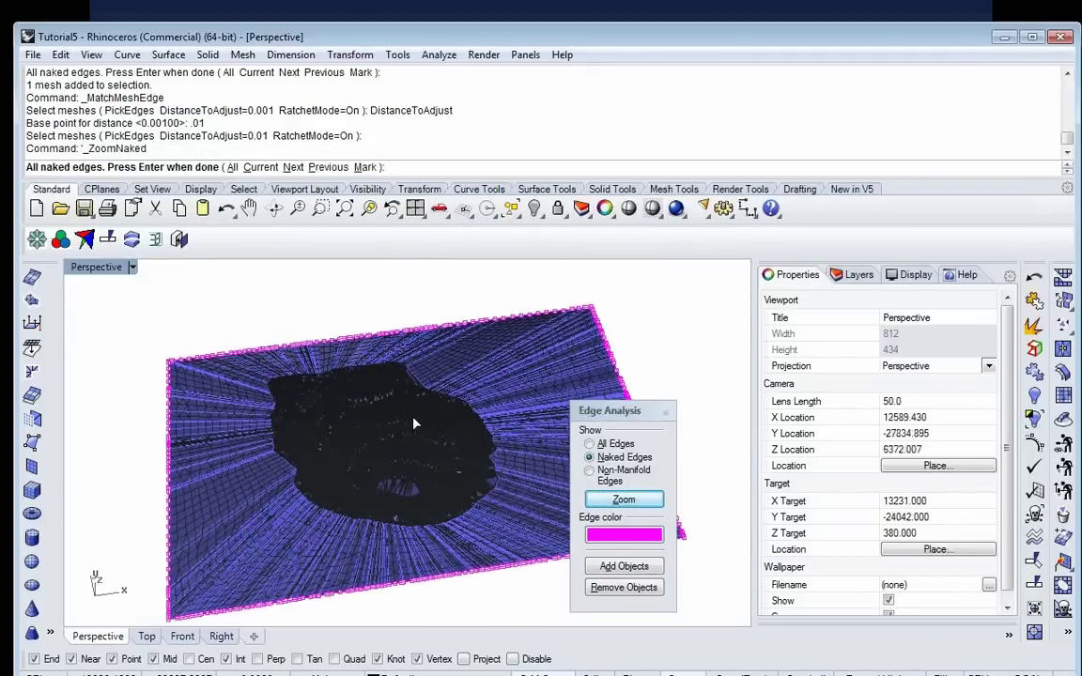
scroll(340, 363, "up", 5)
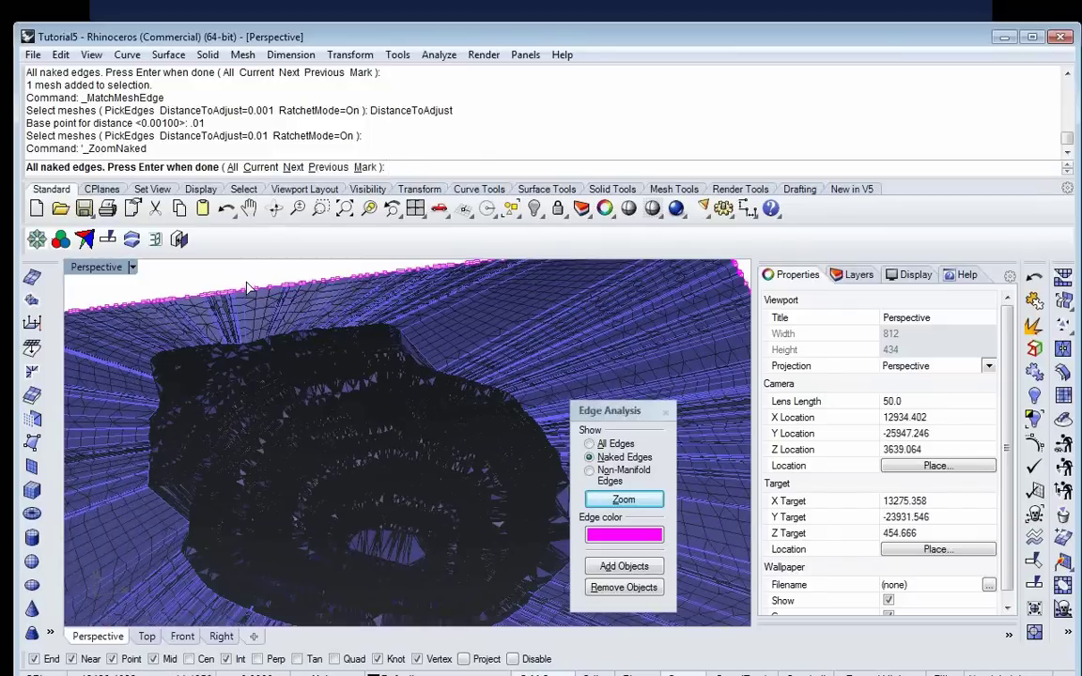
key("Return")
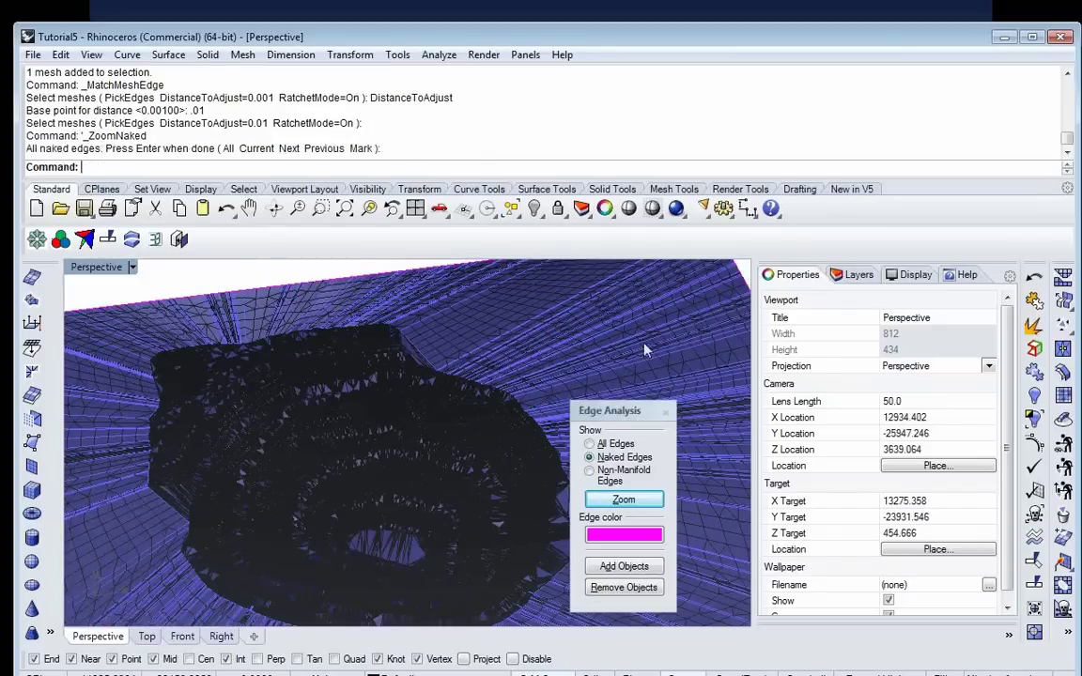
left_click(663, 410)
scroll(513, 369, "down", 2)
scroll(403, 305, "down", 6)
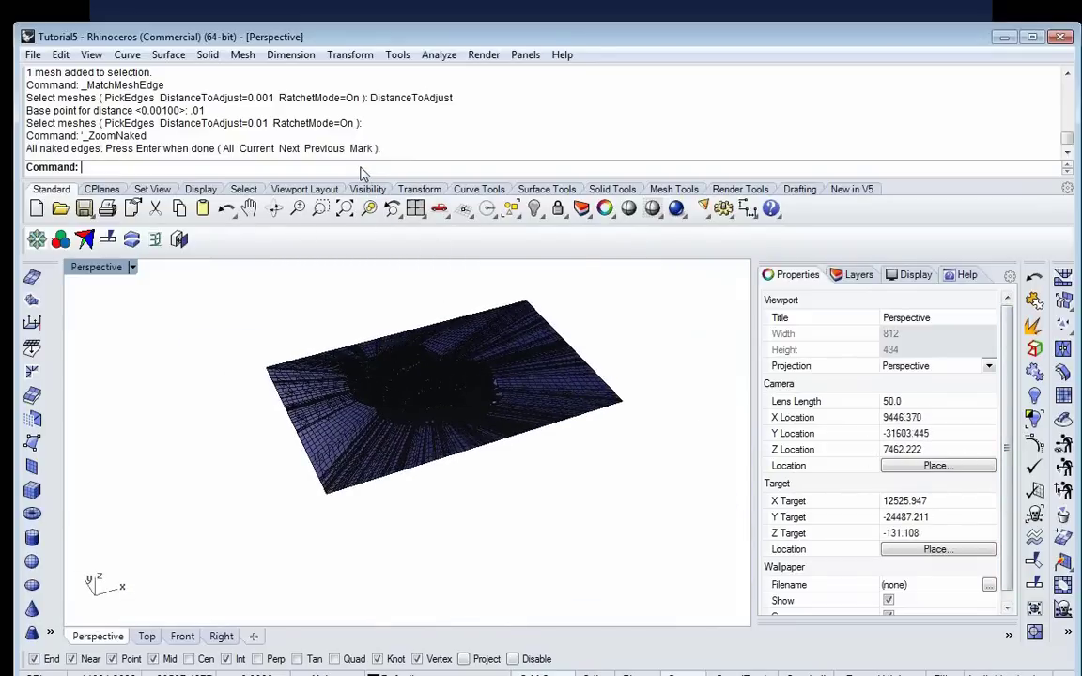
Step: Copy the terrain mesh's outer edge into one closed curve with DupBorder
type("DupBorder")
key("Return")
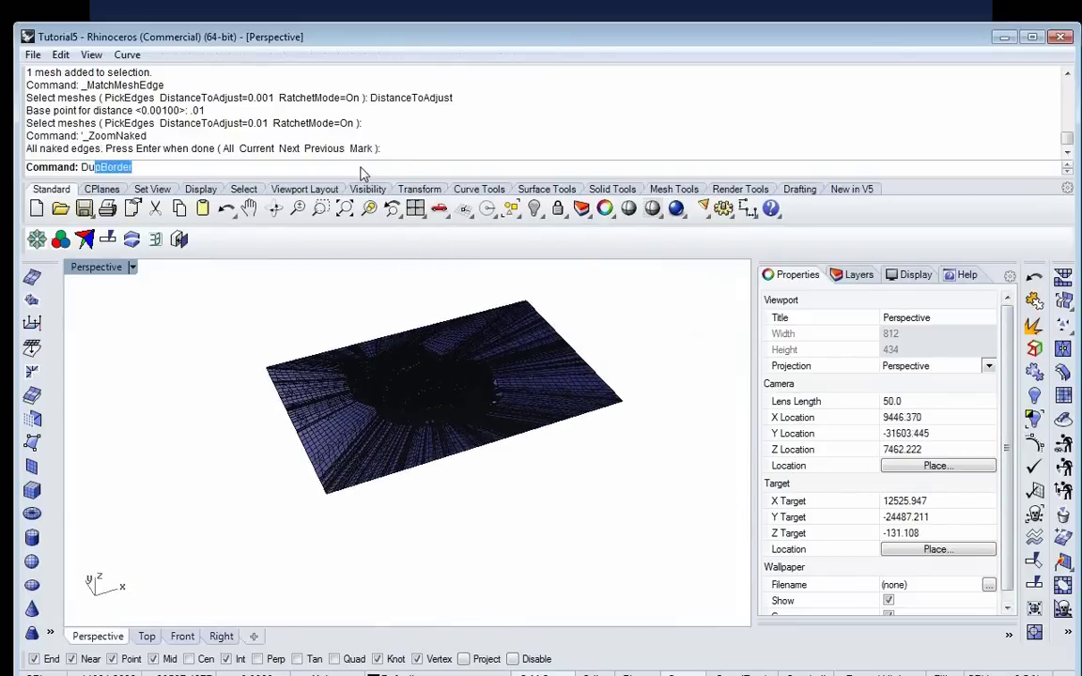
scroll(416, 437, "up", 3)
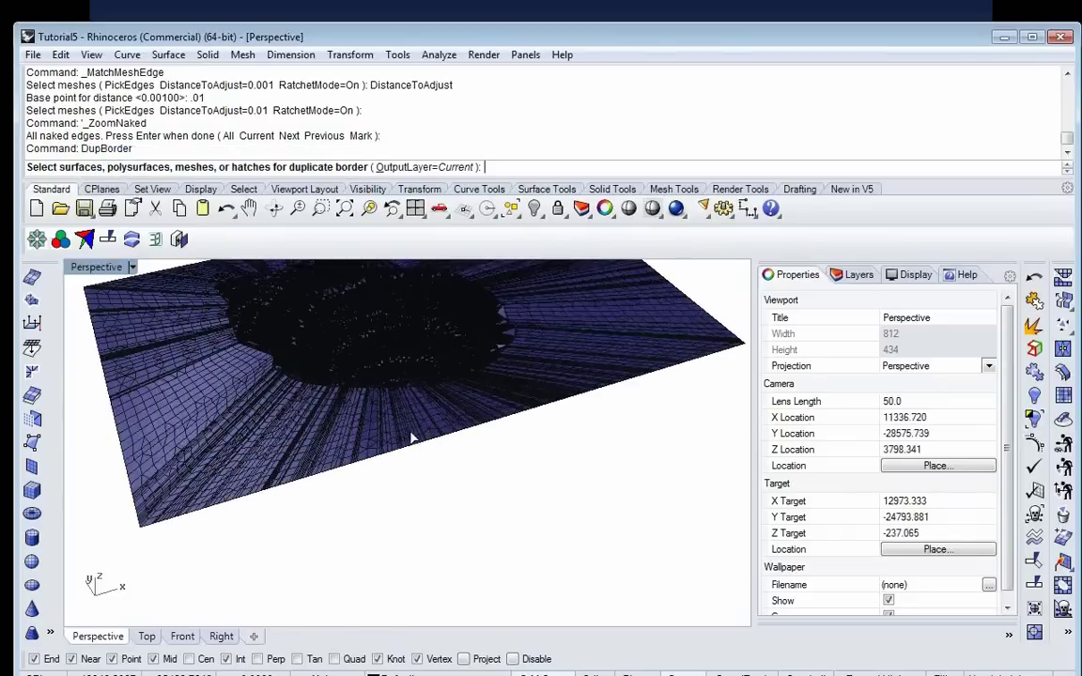
left_click(415, 437)
key("Return")
scroll(417, 500, "down", 4)
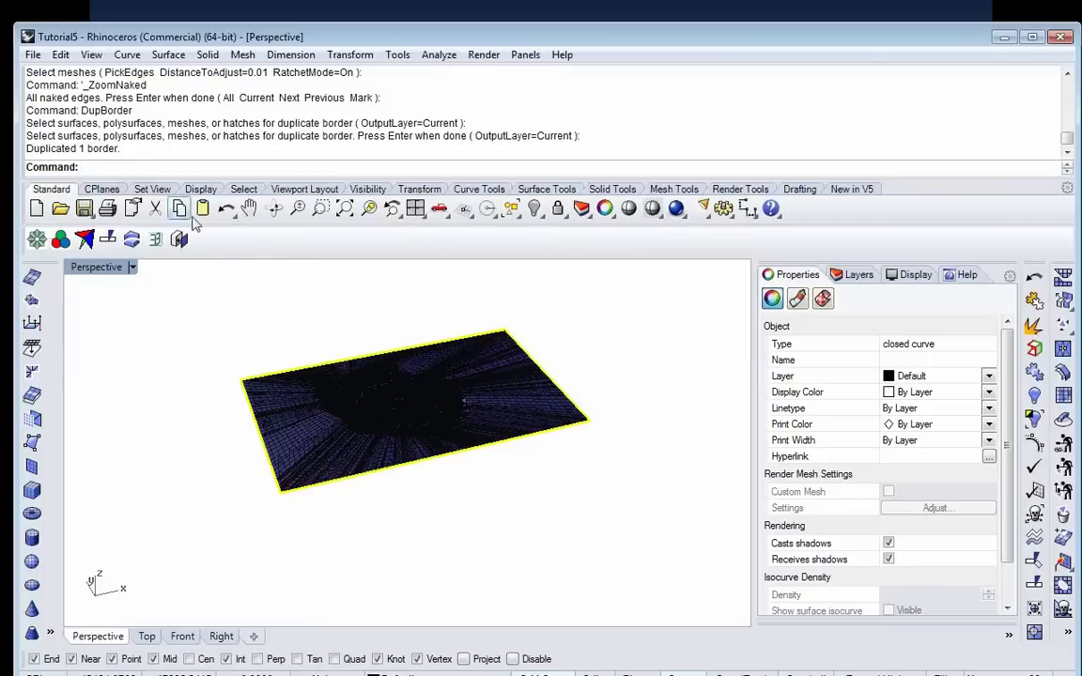
Step: Extrude the border curve straight by -1000 into downward side walls
left_click(156, 55)
mouse_move(211, 293)
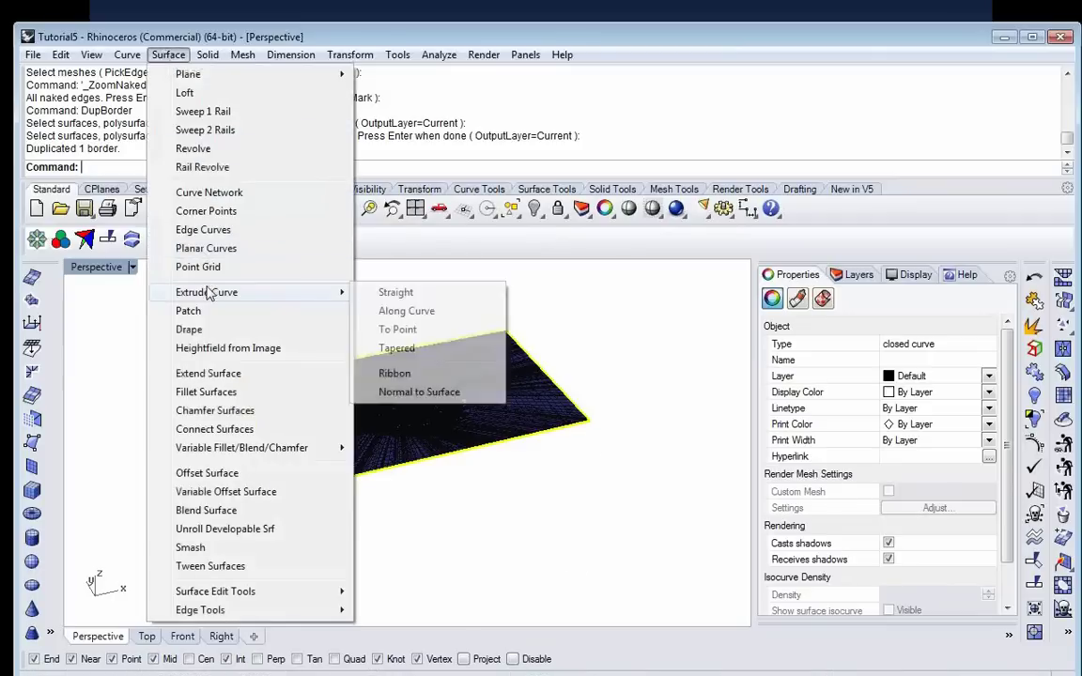
left_click(392, 293)
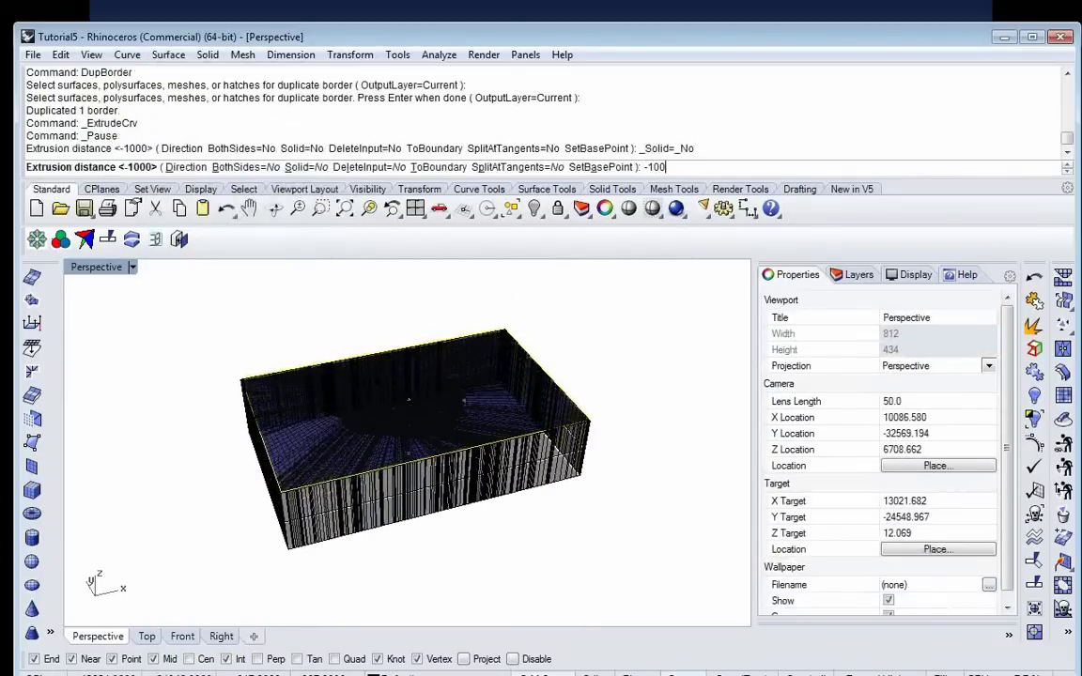
key("Return")
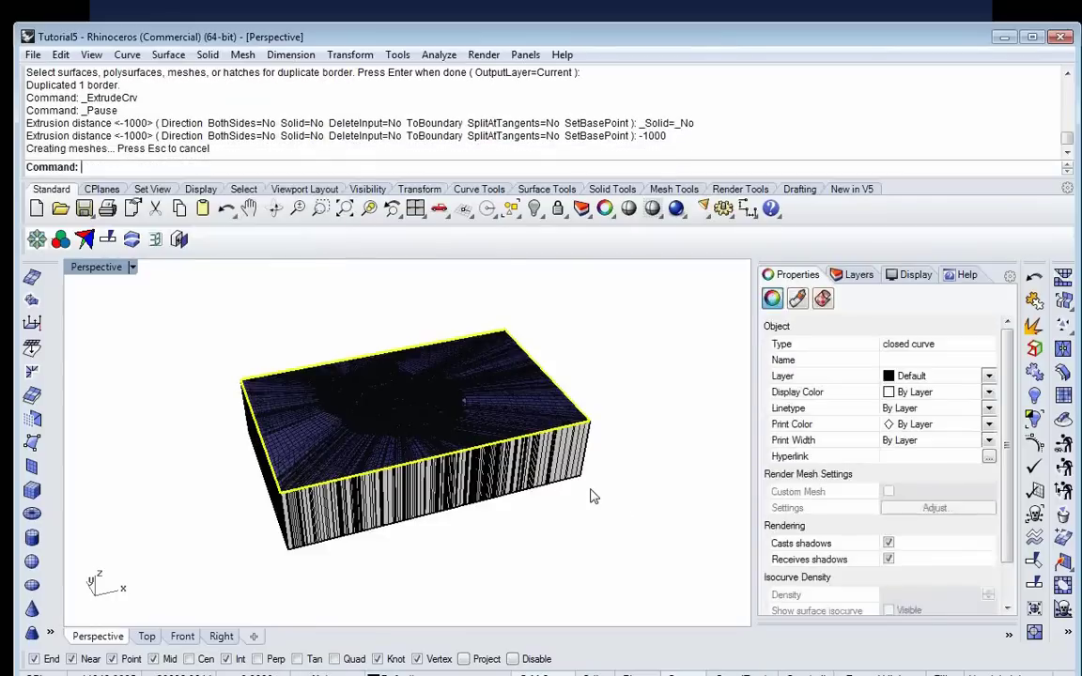
right_click_drag(637, 561, 673, 519)
right_click_drag(558, 504, 505, 467)
Step: Delete the original border curve, then select the extruded walls and the terrain mesh
key("Delete")
left_click(504, 467)
left_click(466, 411)
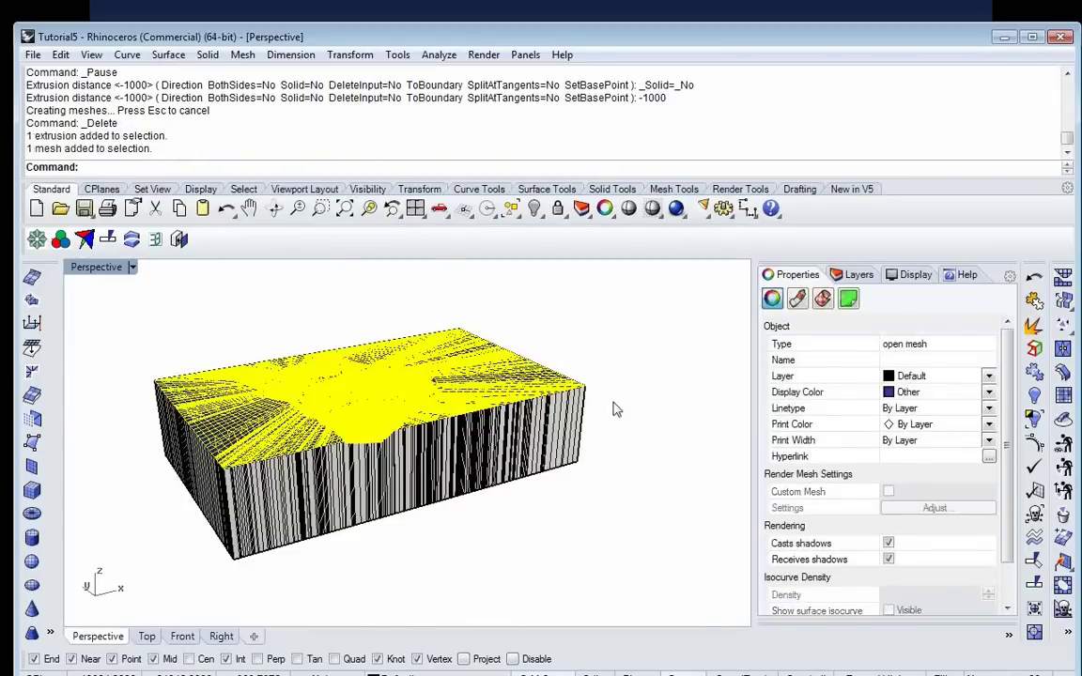
Step: Mesh the extruded side walls, inspect the result, then undo that first wall mesh
left_click(599, 406)
left_click(509, 449)
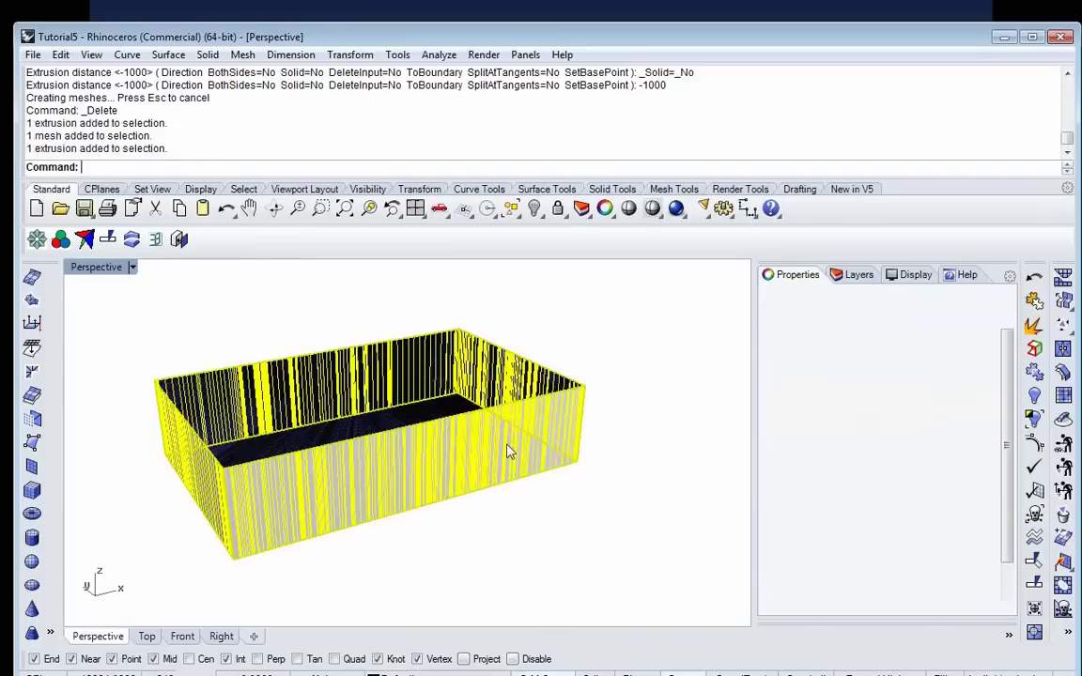
left_click(32, 279)
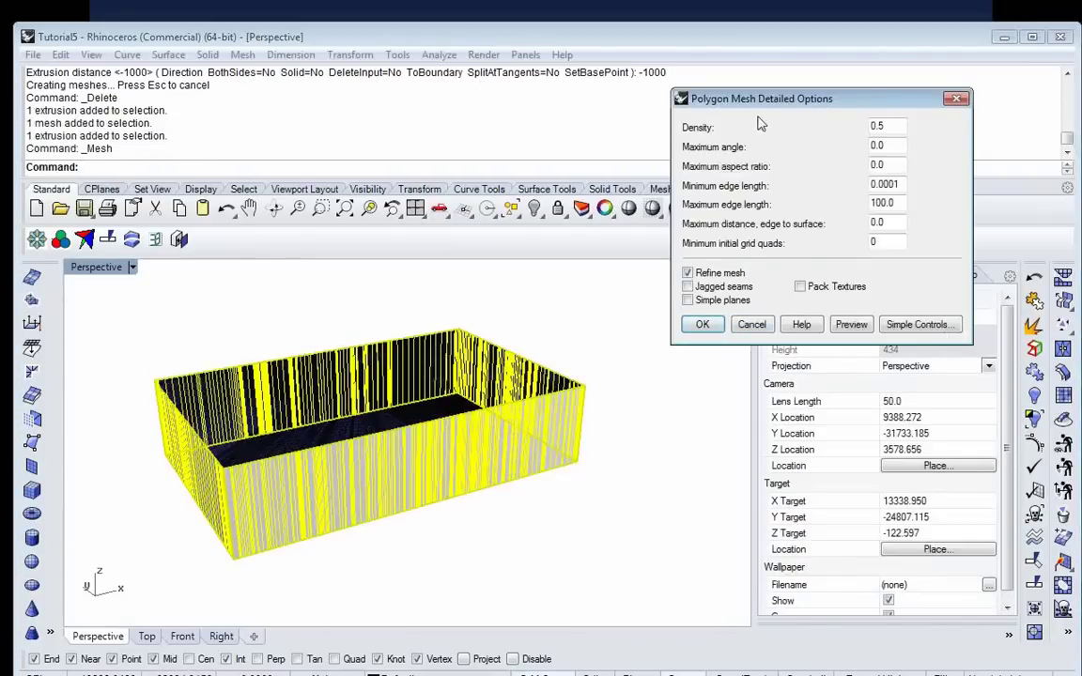
left_click(701, 323)
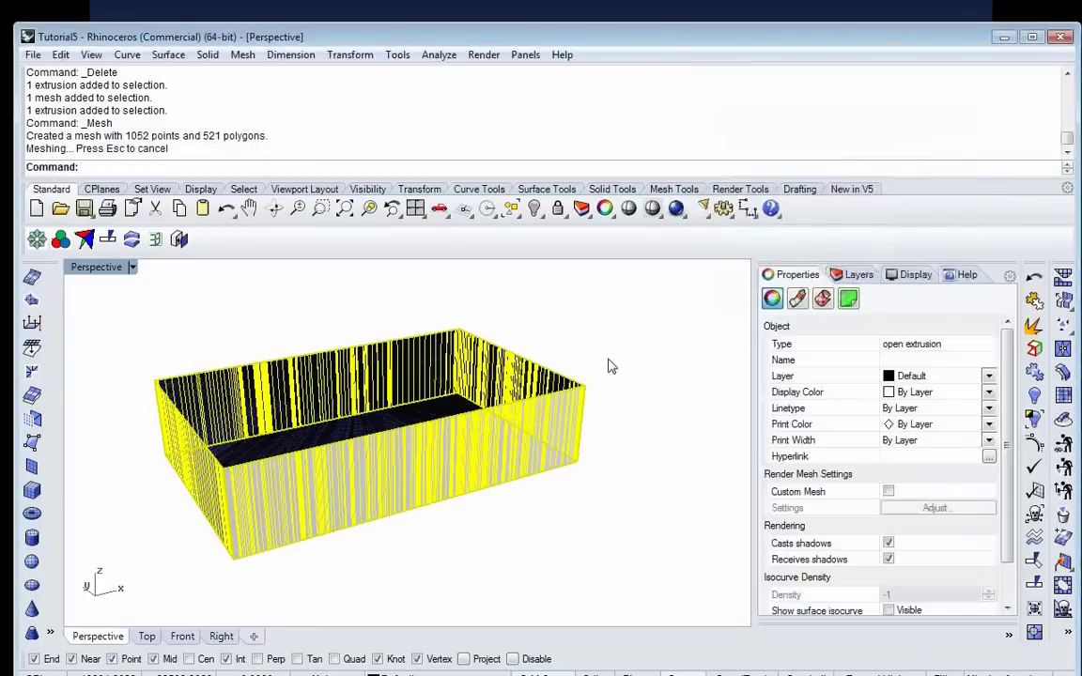
right_click_drag(617, 393, 500, 473)
scroll(504, 473, "up", 3)
scroll(512, 466, "down", 1)
scroll(512, 467, "down", 5)
right_click_drag(511, 415, 571, 427)
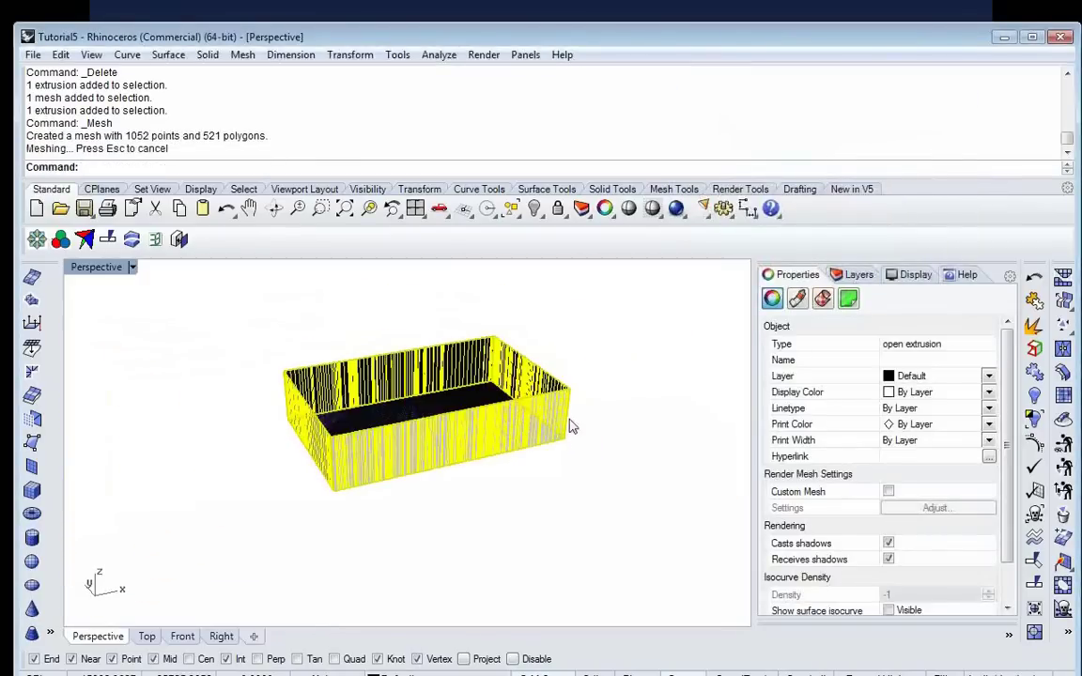
key("Escape")
key("ctrl+z")
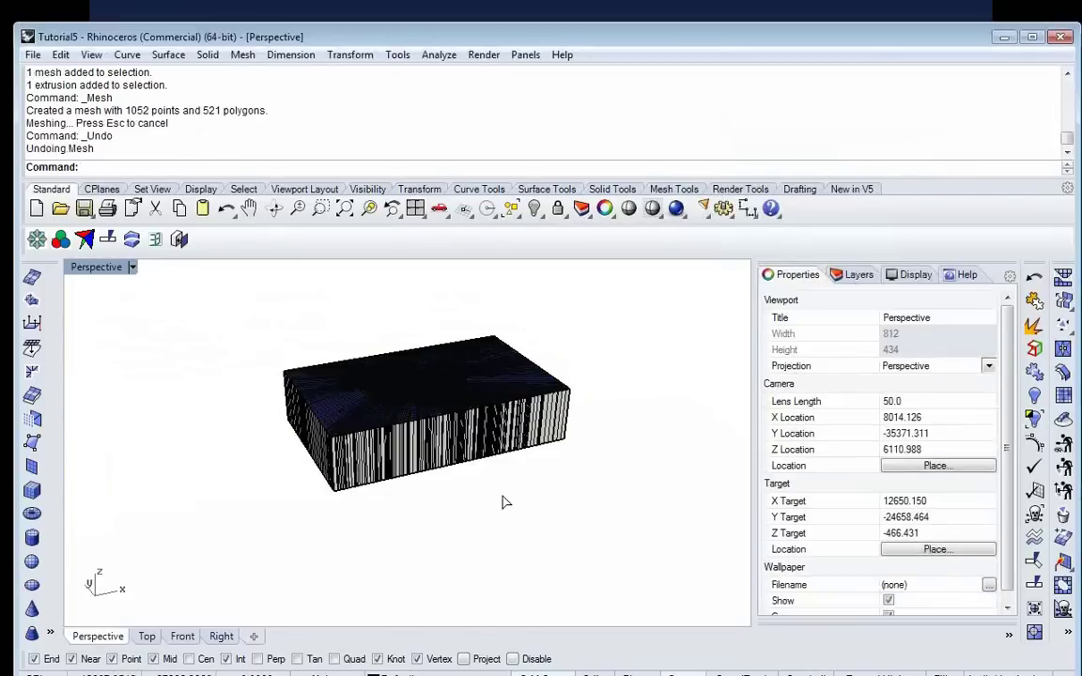
scroll(464, 453, "up", 3)
Step: Re-mesh the walls with preview (1052 points, 521 polygons) and delete the original extrusion
left_click(465, 454)
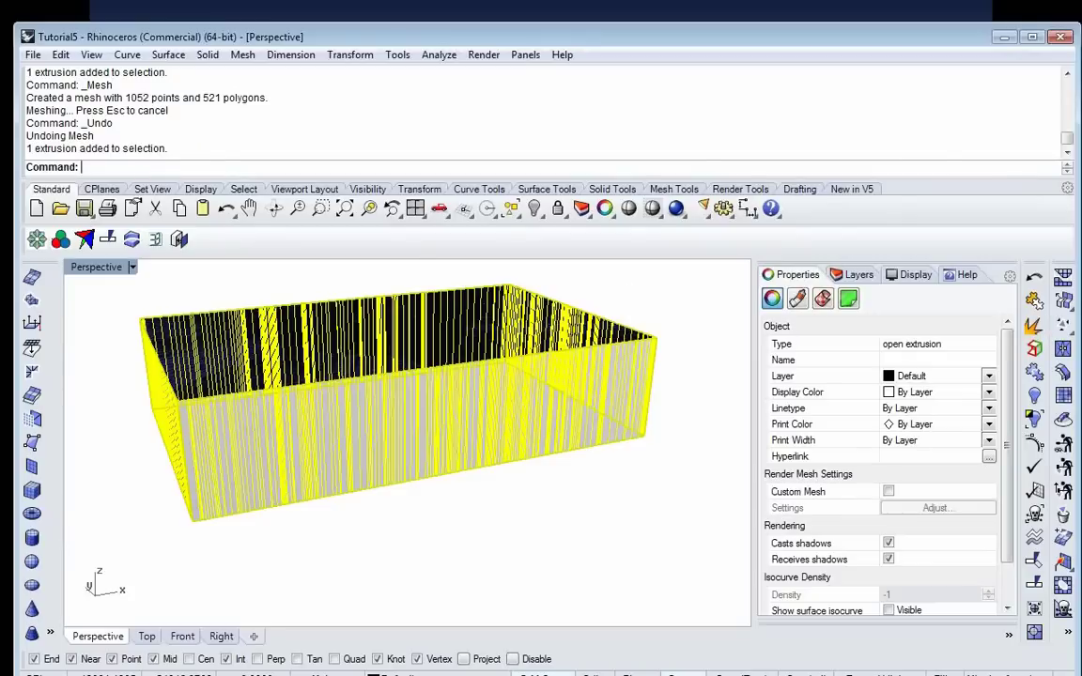
left_click(32, 277)
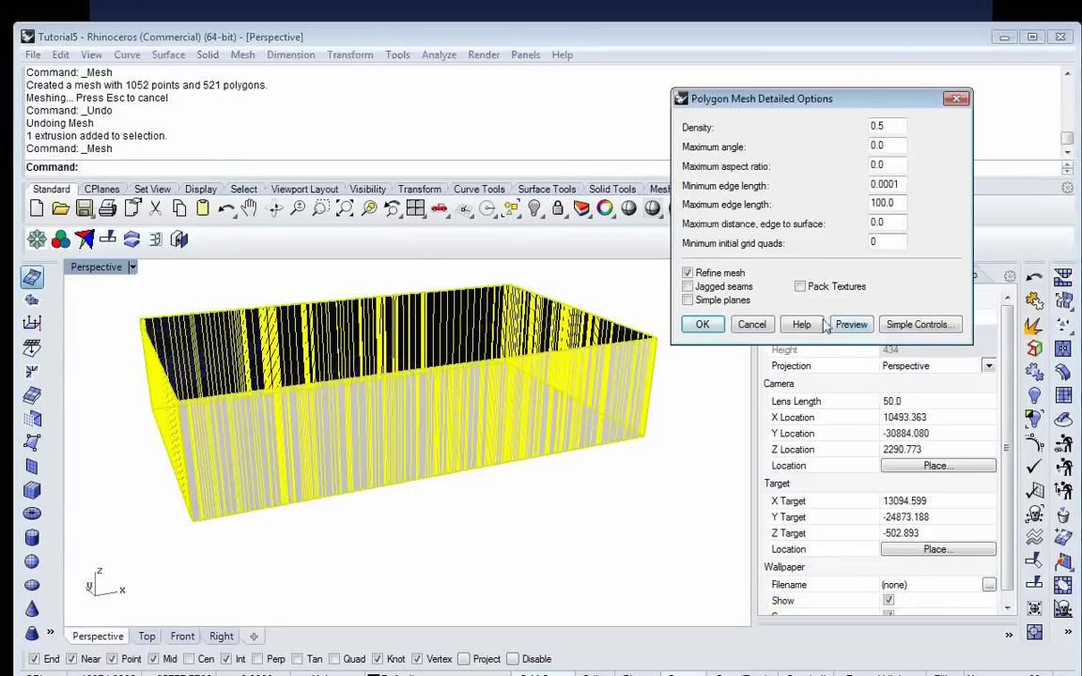
left_click(843, 324)
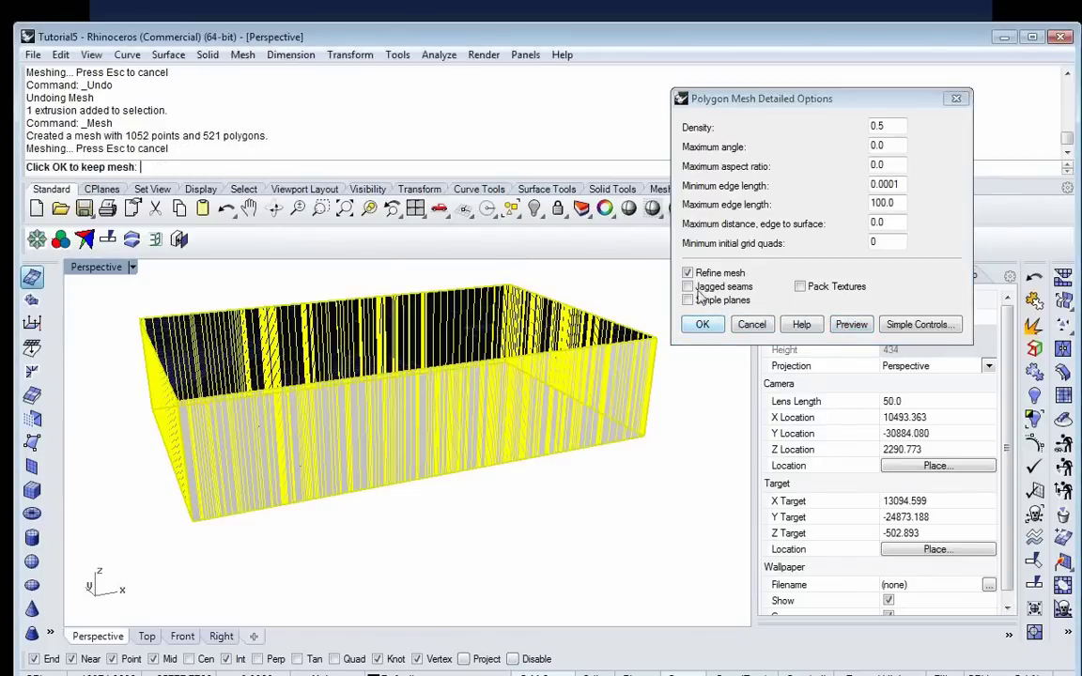
left_click(705, 329)
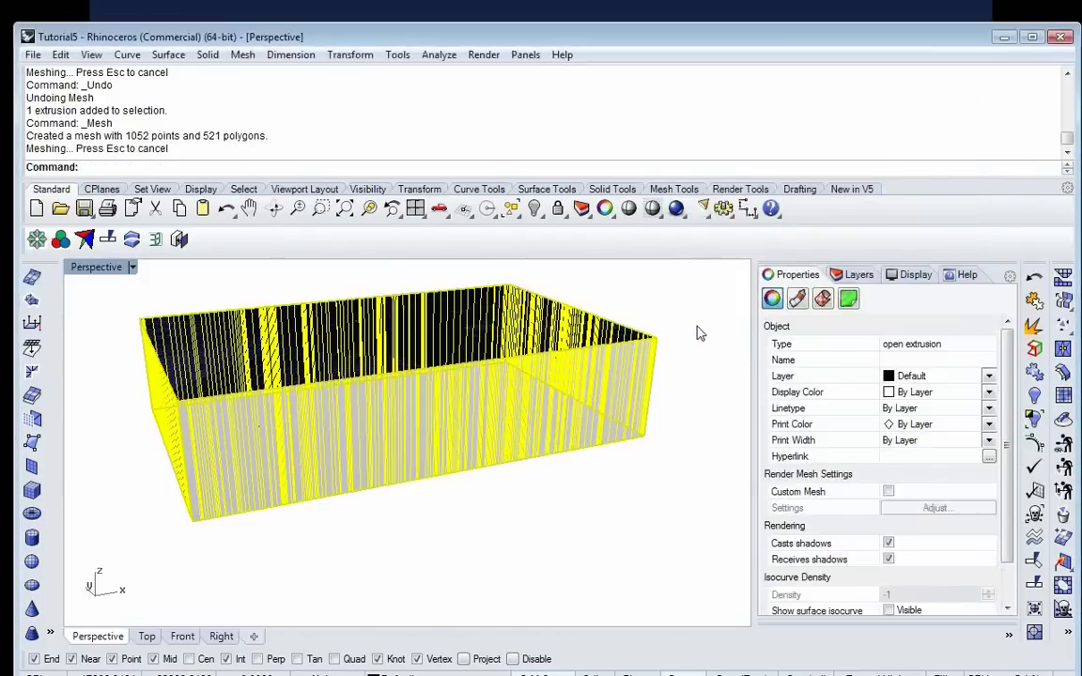
key("Delete")
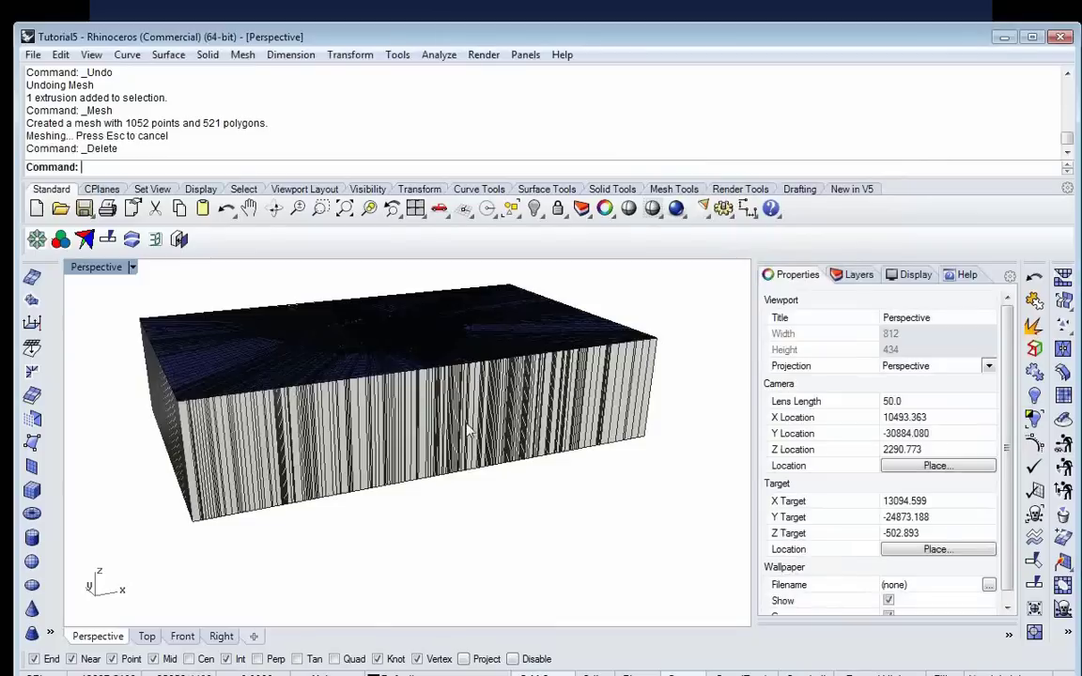
Step: Orbit around the meshed box to inspect its terrain top and side walls
scroll(456, 434, "up", 4)
scroll(456, 434, "up", 2)
right_click_drag(458, 435, 487, 468)
scroll(486, 468, "down", 5)
scroll(400, 517, "up", 6)
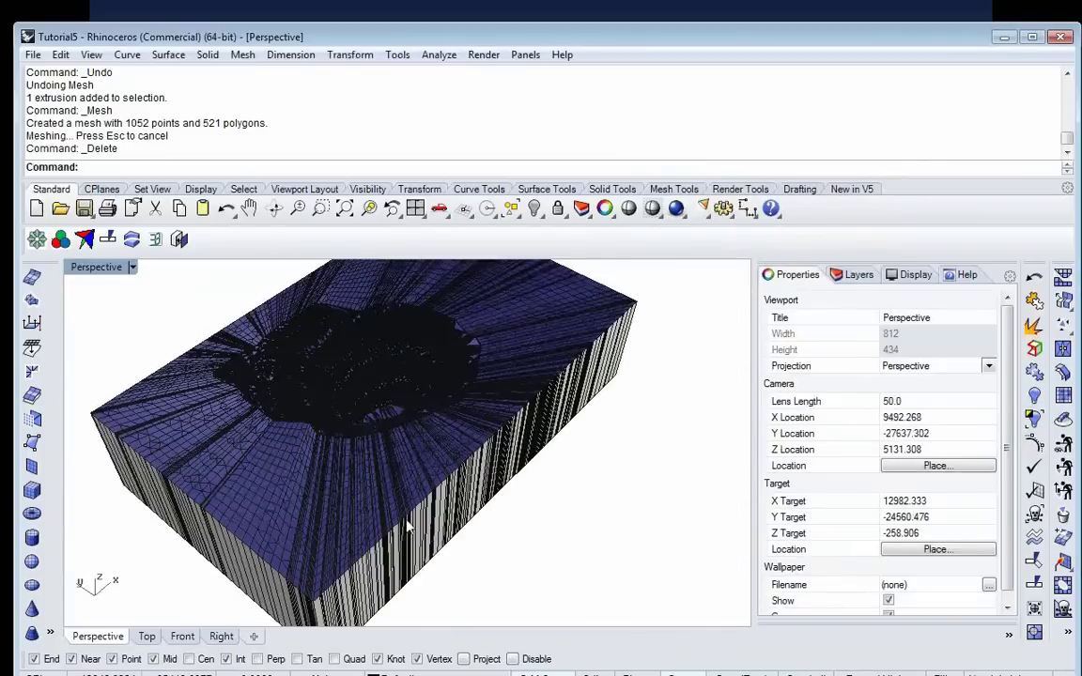
scroll(399, 517, "down", 5)
right_click_drag(366, 449, 371, 473)
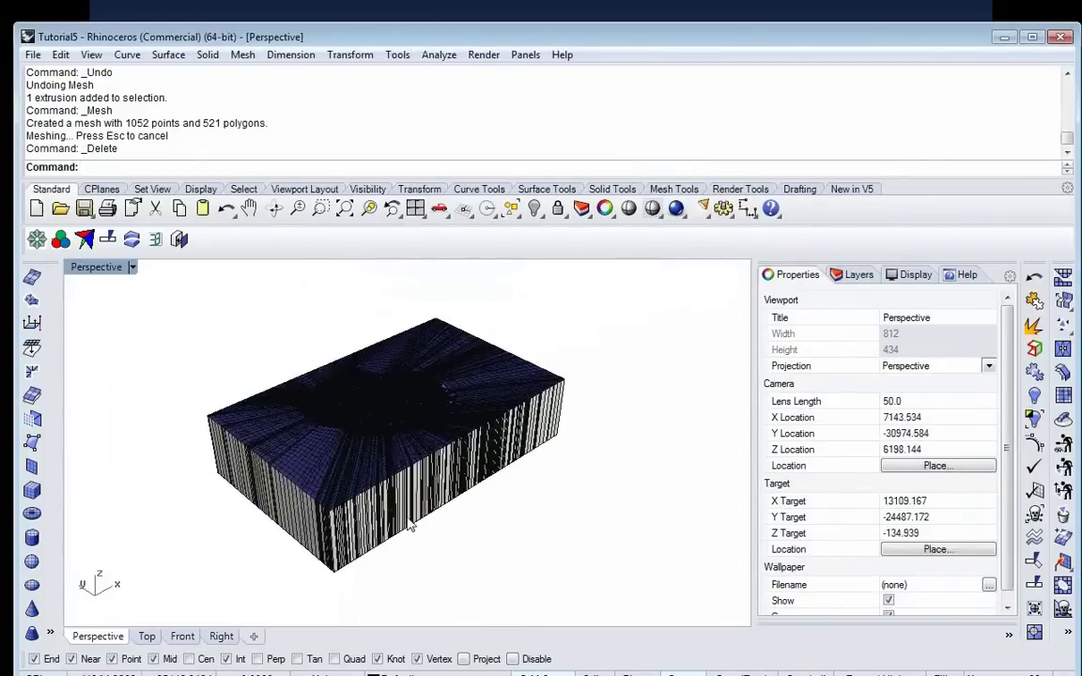
scroll(405, 522, "up", 5)
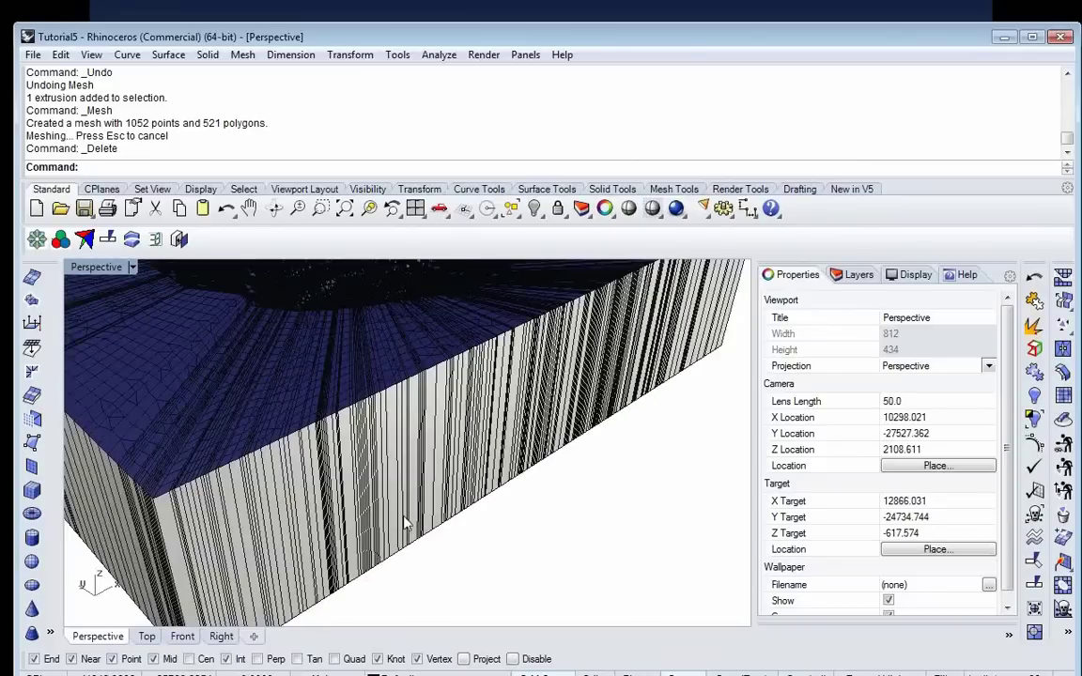
right_click_drag(405, 522, 357, 457)
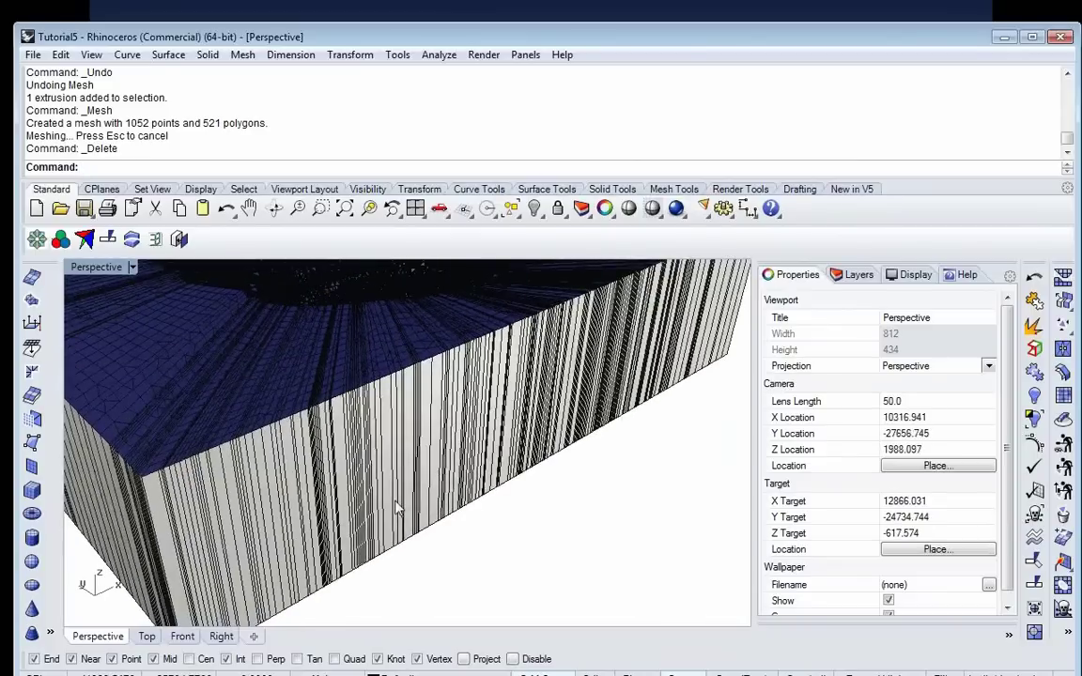
scroll(347, 433, "down", 5)
Step: Join the top terrain mesh and the side wall mesh into one block mesh
left_click(338, 428)
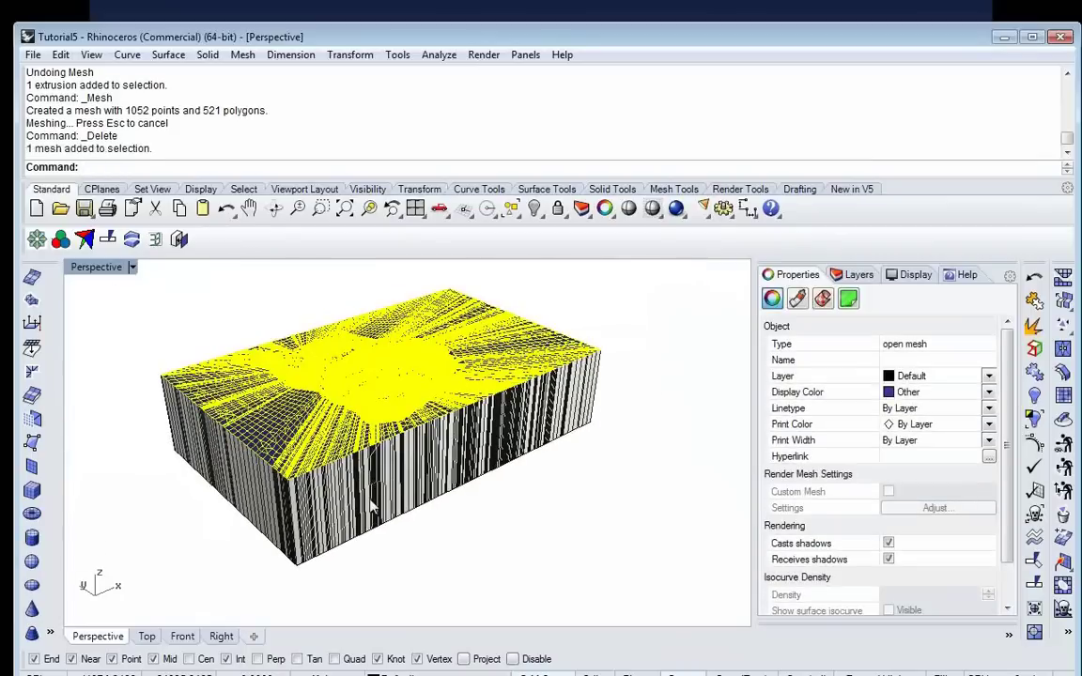
left_click(369, 502, "shift")
key("ctrl+j")
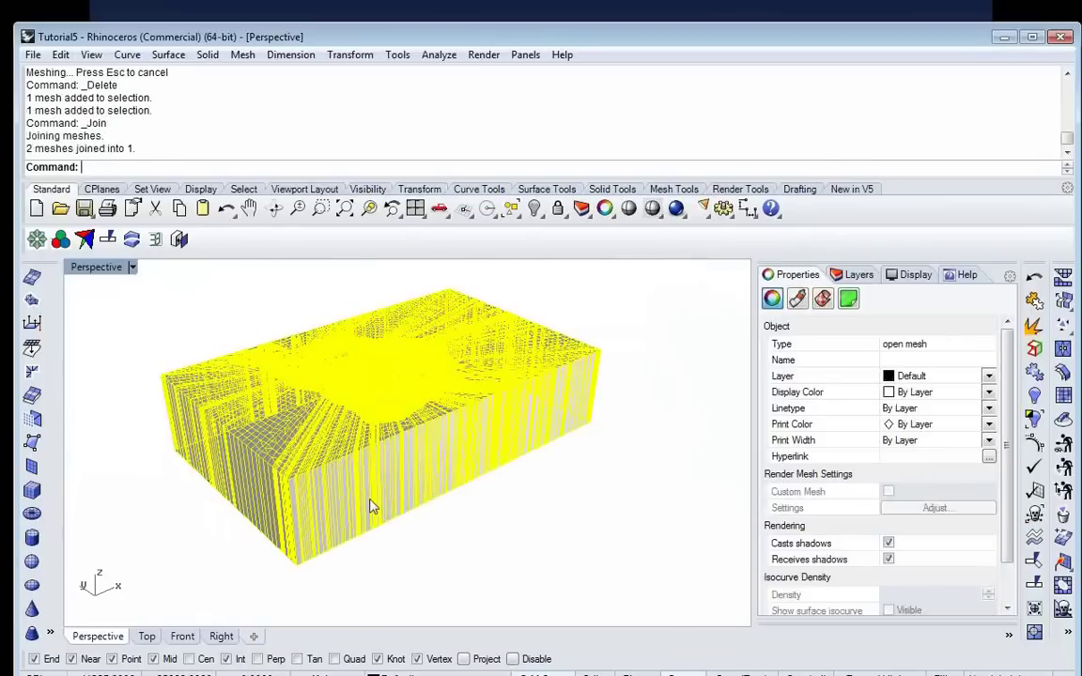
left_click(514, 574)
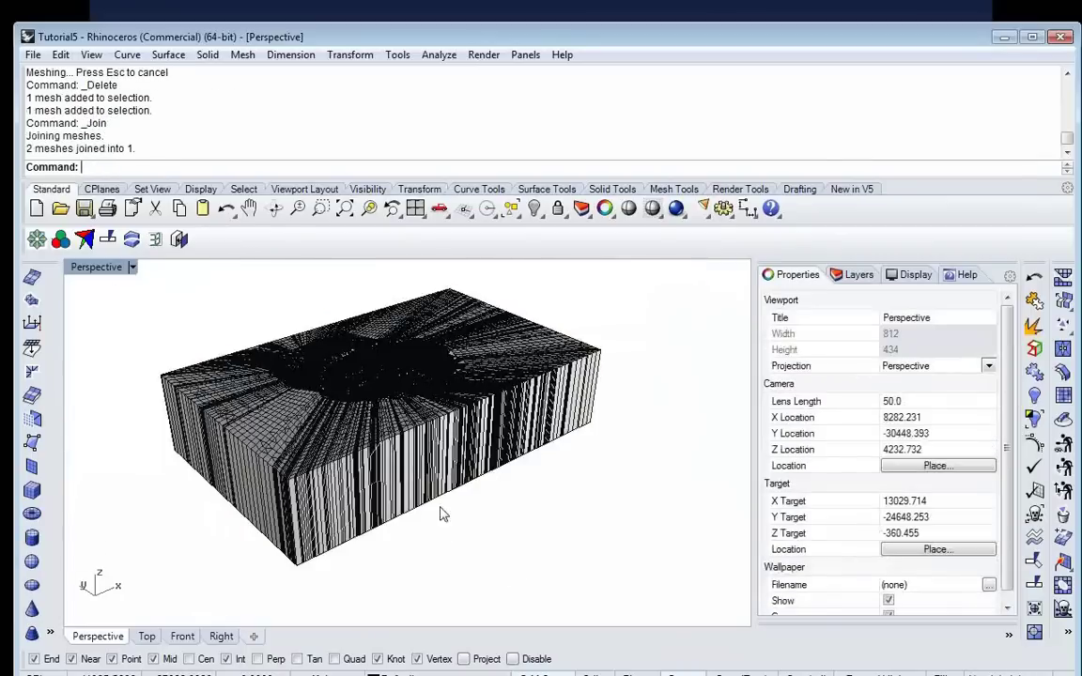
Step: Show the block mesh's naked edges and zoom to the 521 naked edges around its open base
left_click(376, 462)
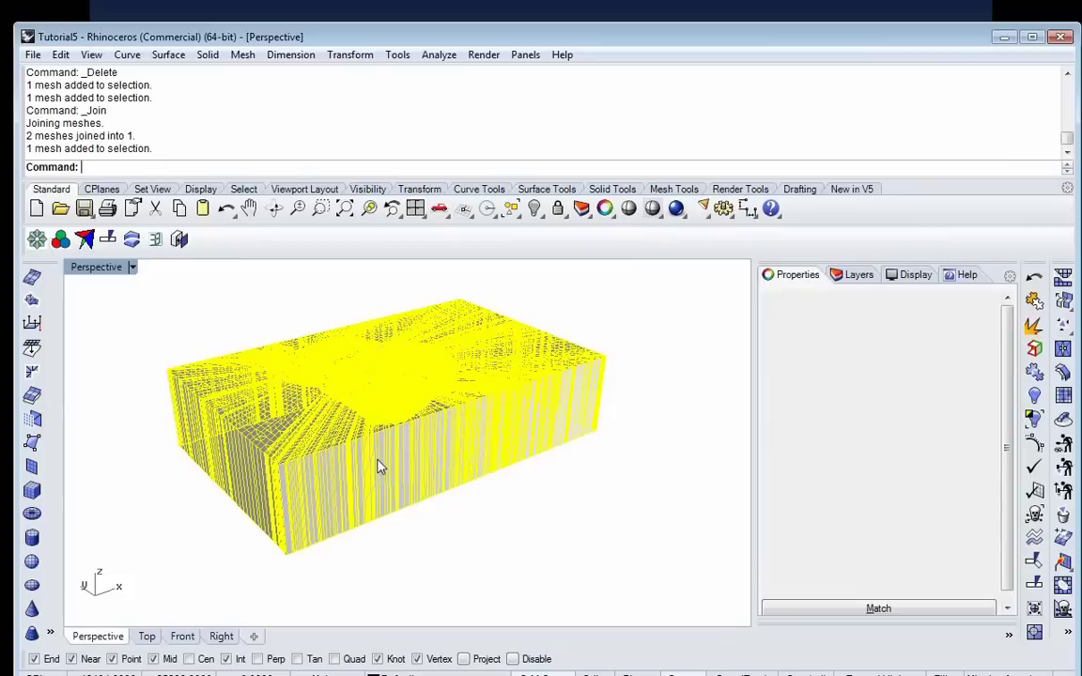
left_click(1034, 348)
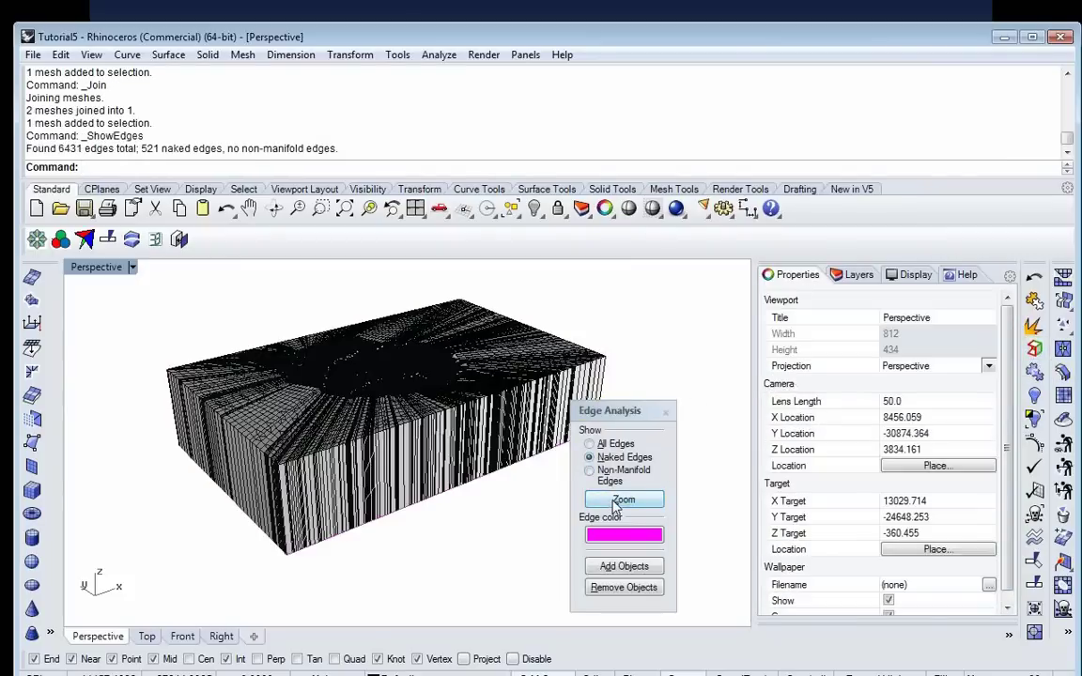
left_click(622, 500)
right_click_drag(458, 409, 456, 375)
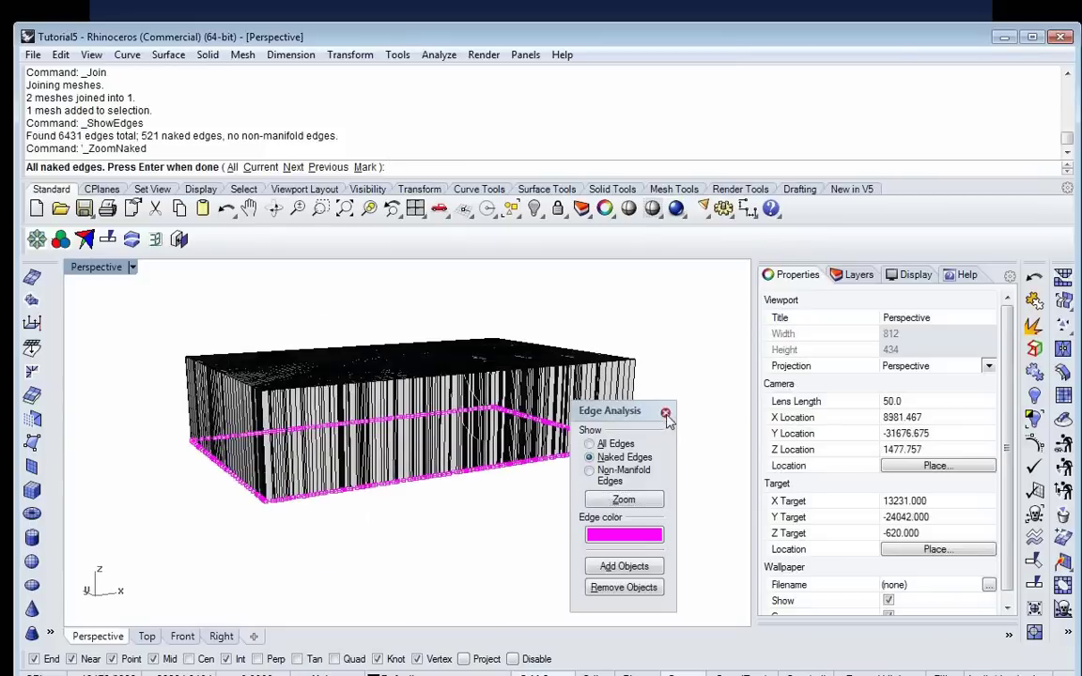
key("Return")
right_click_drag(681, 317, 564, 465)
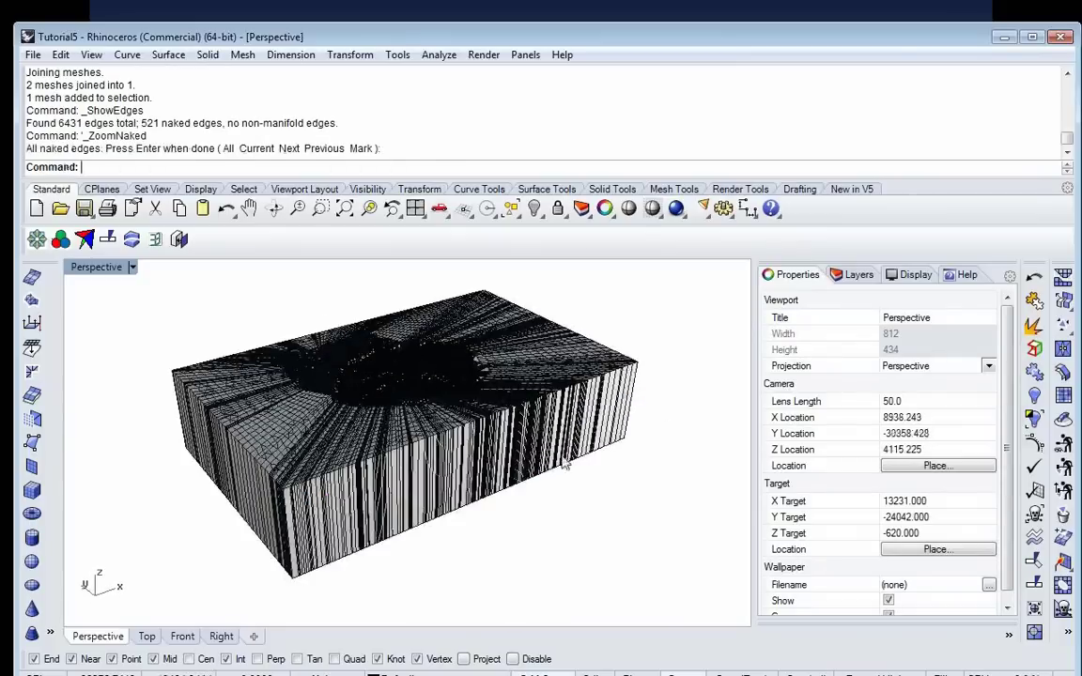
right_click_drag(502, 413, 609, 435)
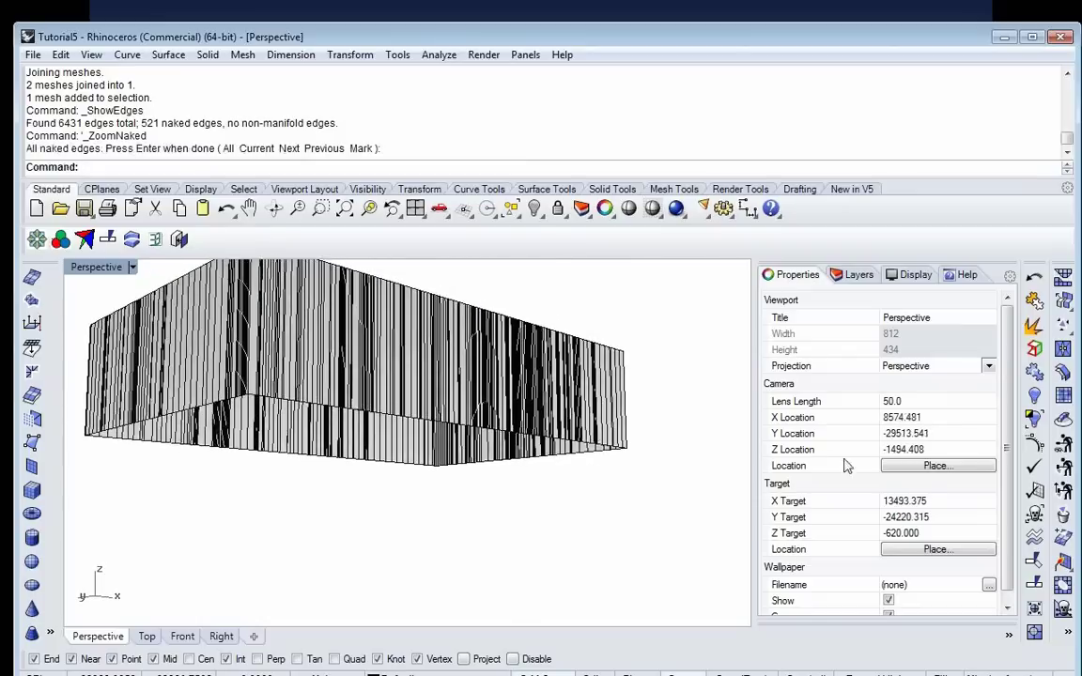
Step: Trial-fill the block mesh's bottom hole, inspect the result, then undo the fill
left_click(1065, 455)
scroll(587, 469, "up", 5)
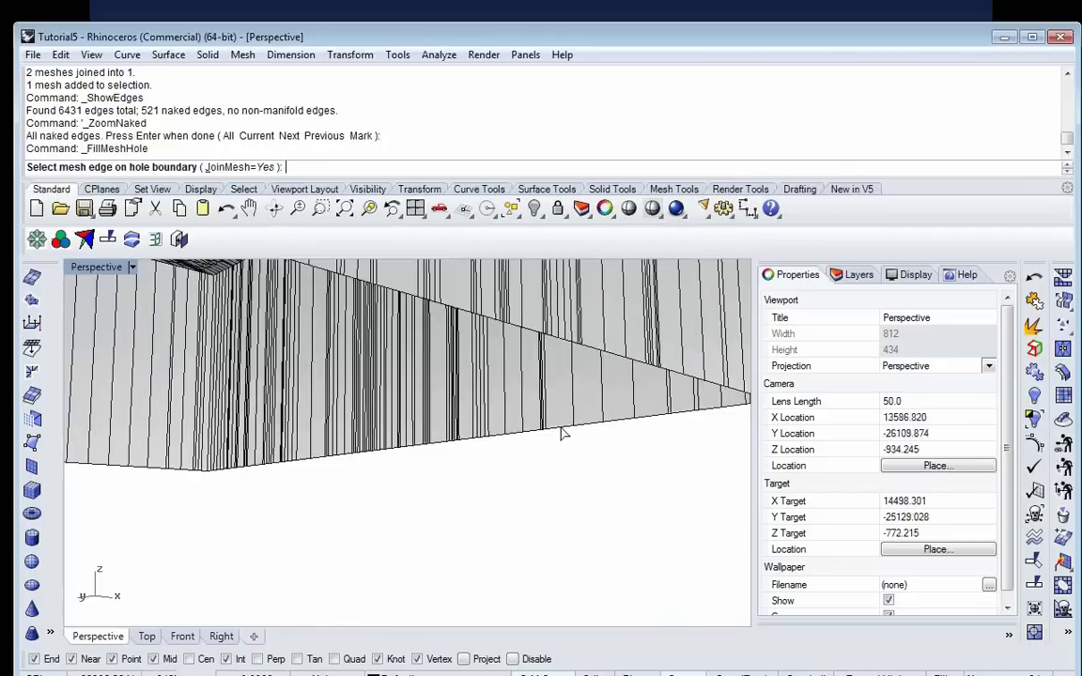
left_click(561, 432)
right_click_drag(562, 430, 582, 493)
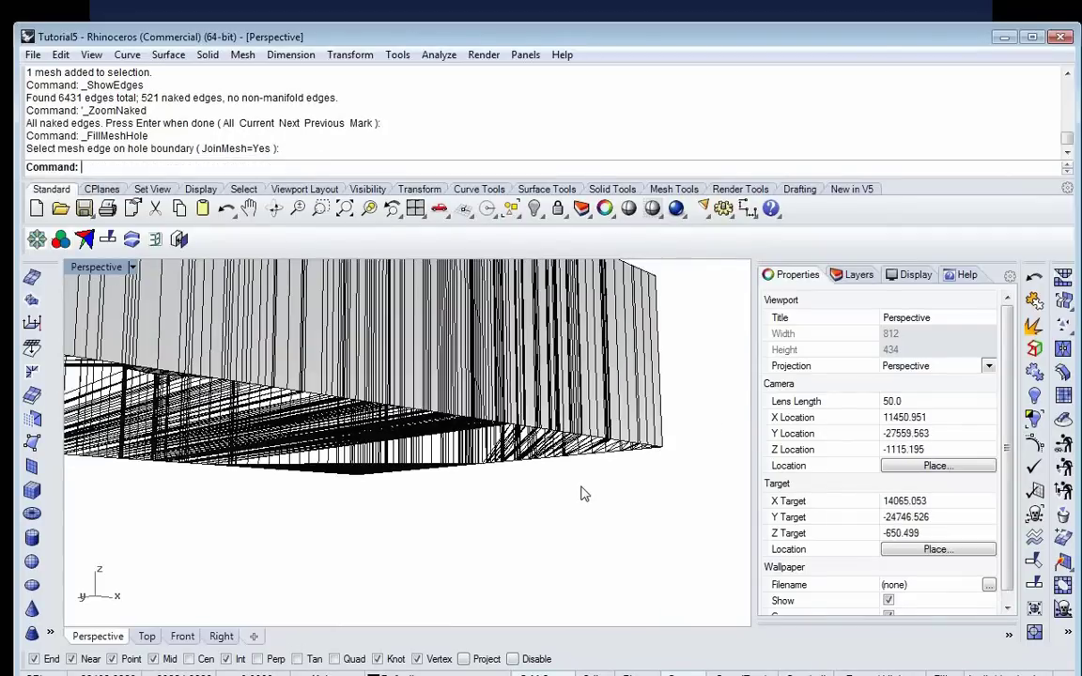
right_click_drag(383, 395, 457, 411)
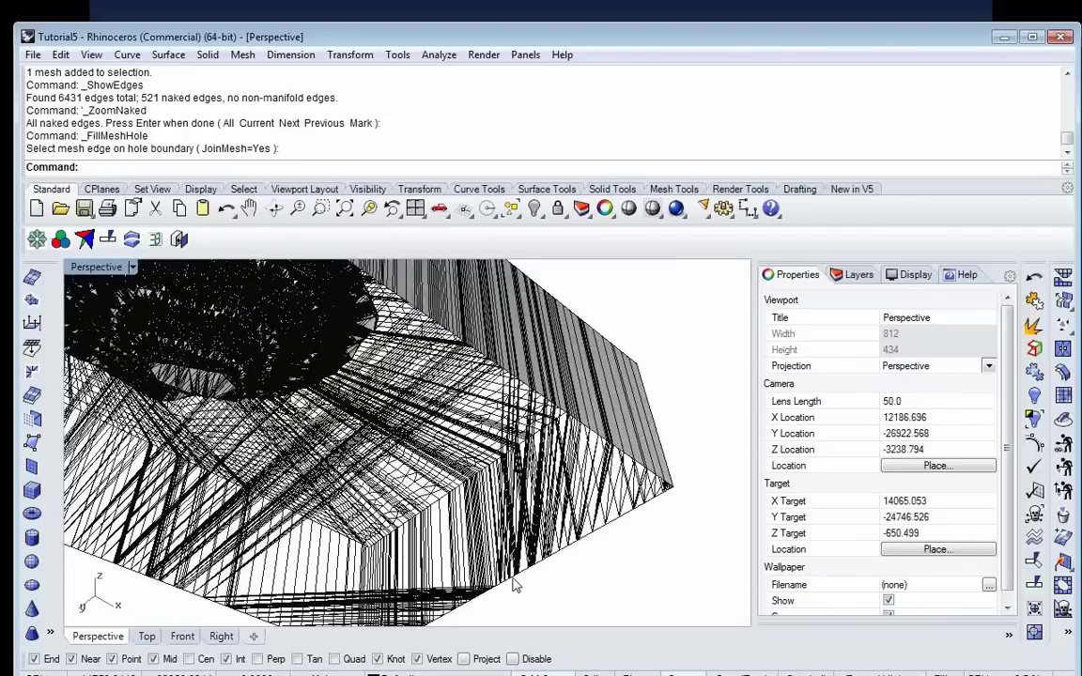
key("ctrl+z")
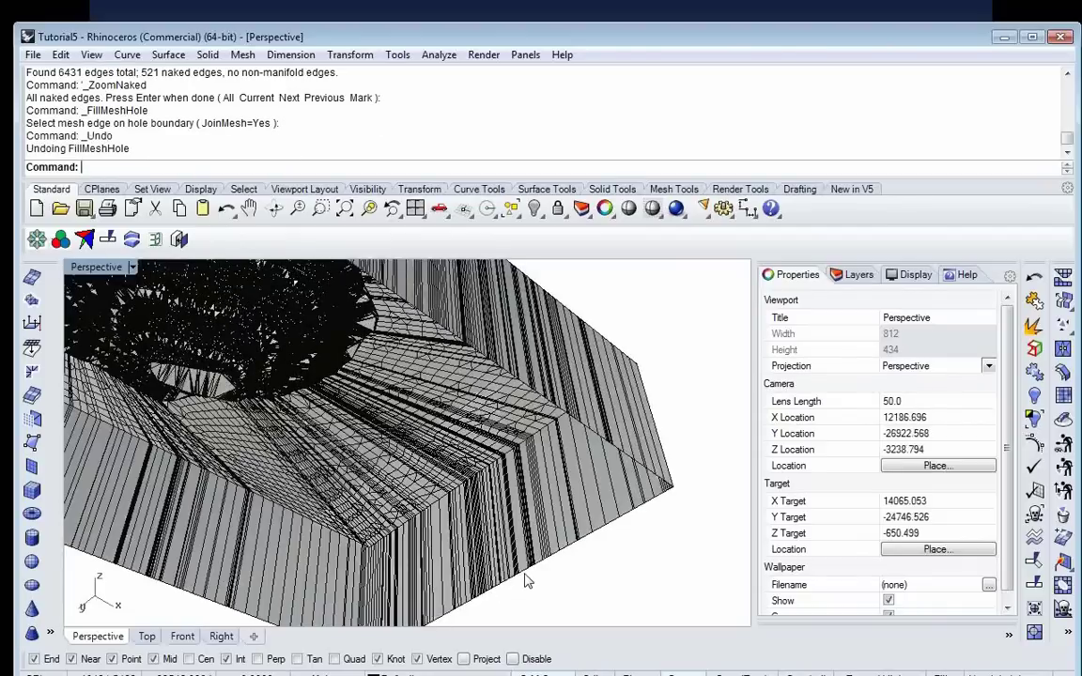
Step: Duplicate the bottom hole boundary of the block mesh as a closed curve
left_click(1062, 586)
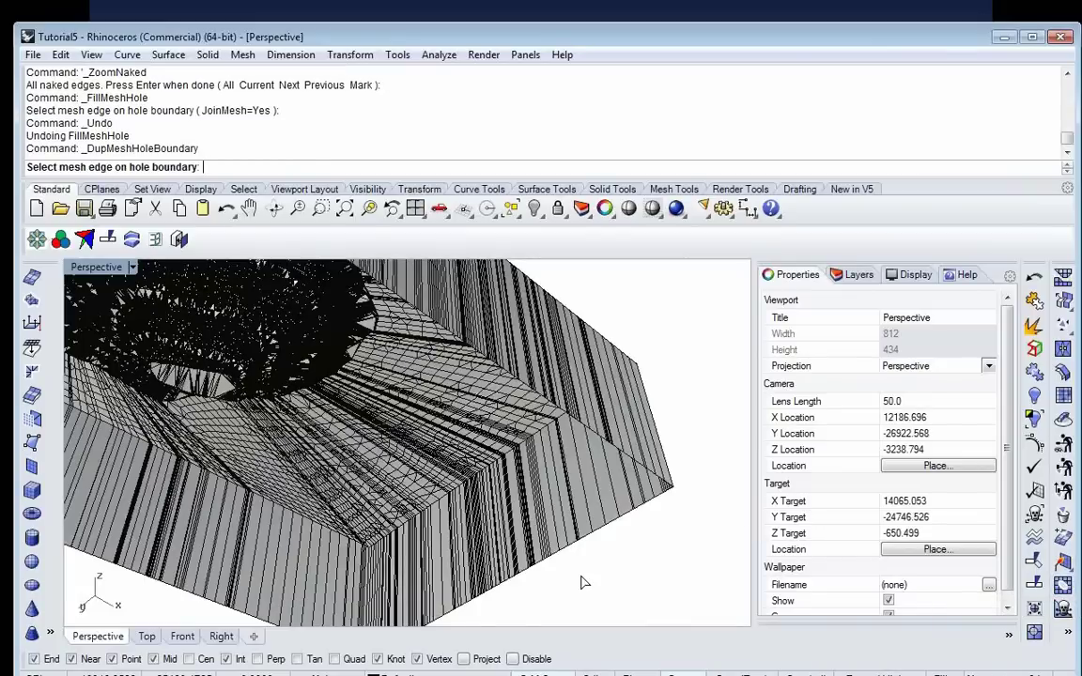
left_click(627, 518)
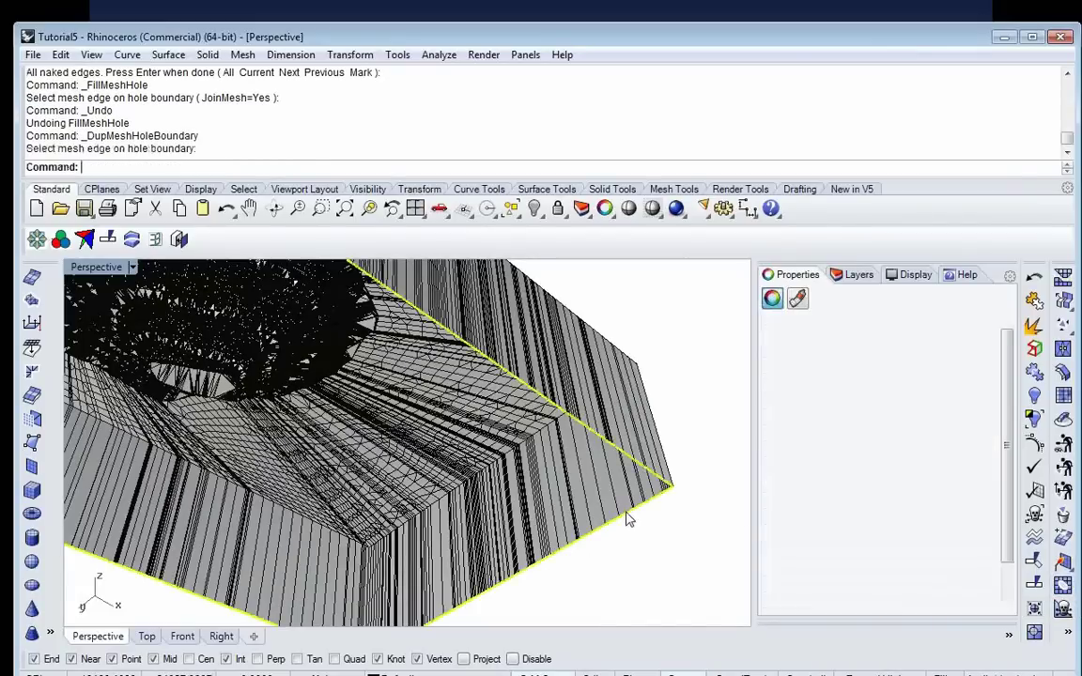
right_click_drag(678, 555, 637, 523)
right_click_drag(575, 453, 540, 406)
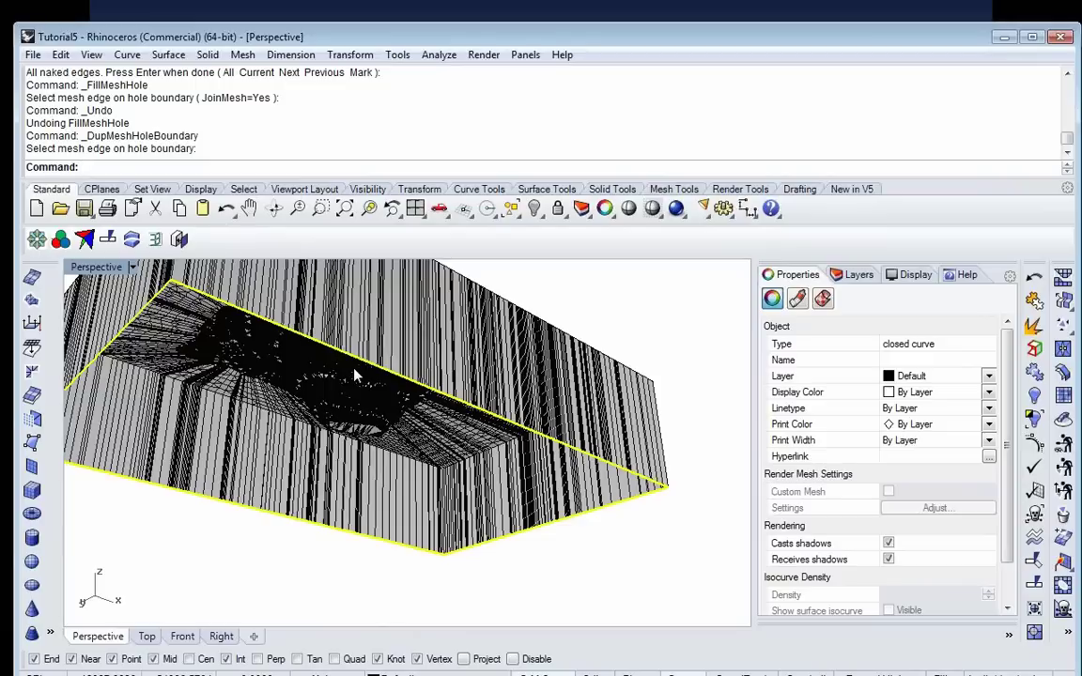
Step: Create a planar surface from the closed boundary curve, then delete the curve
left_click(168, 56)
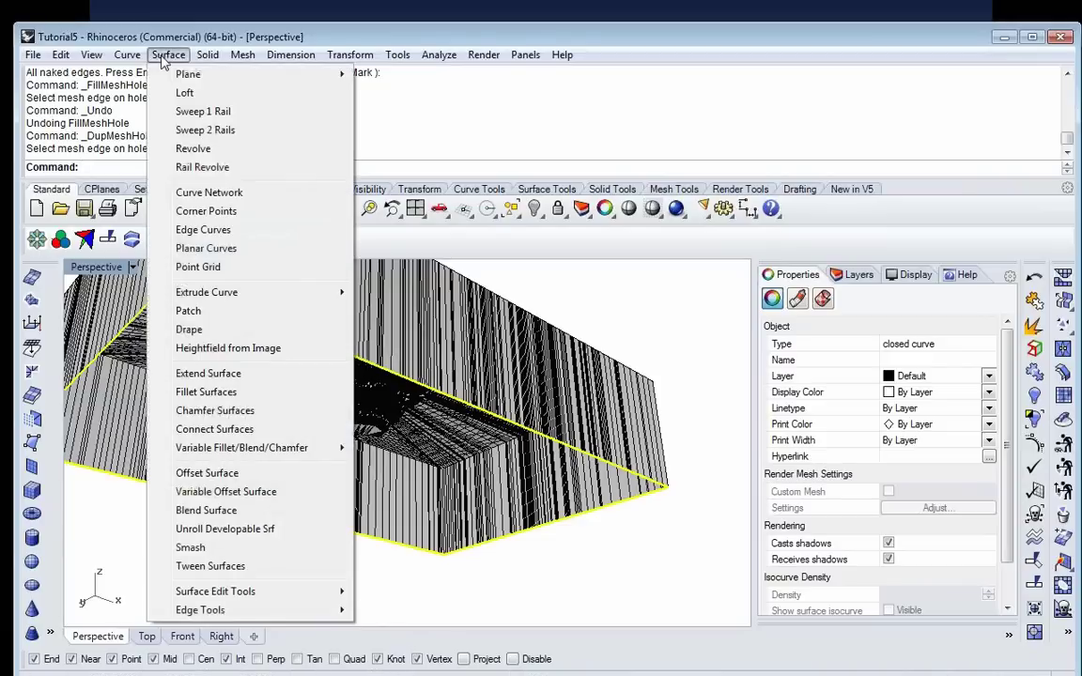
left_click(197, 249)
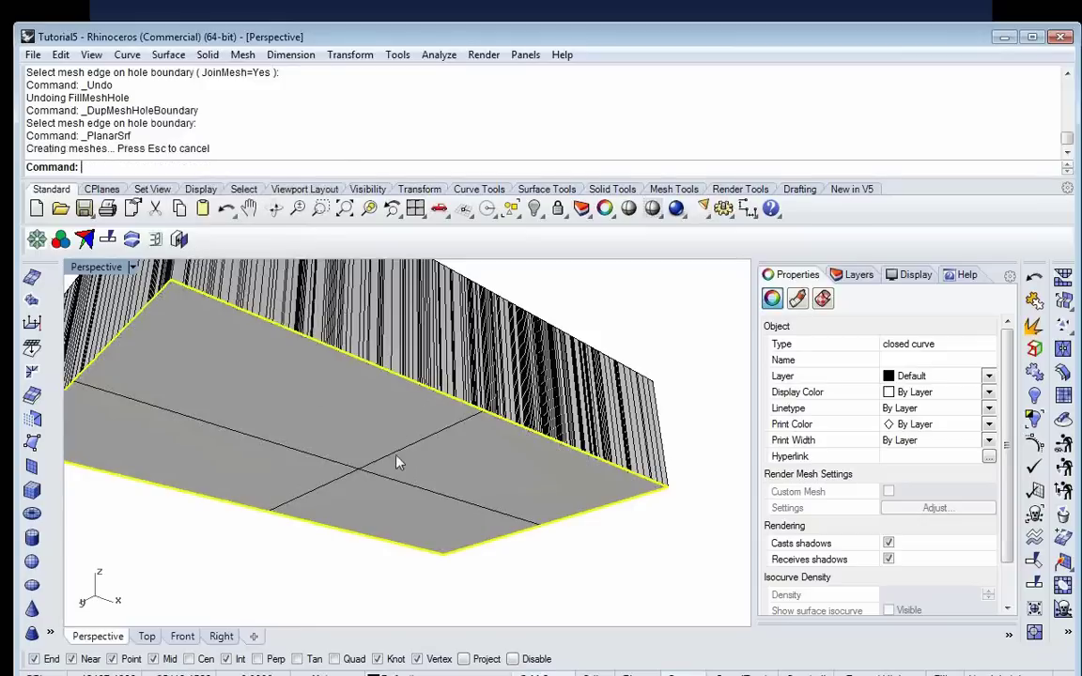
key("Delete")
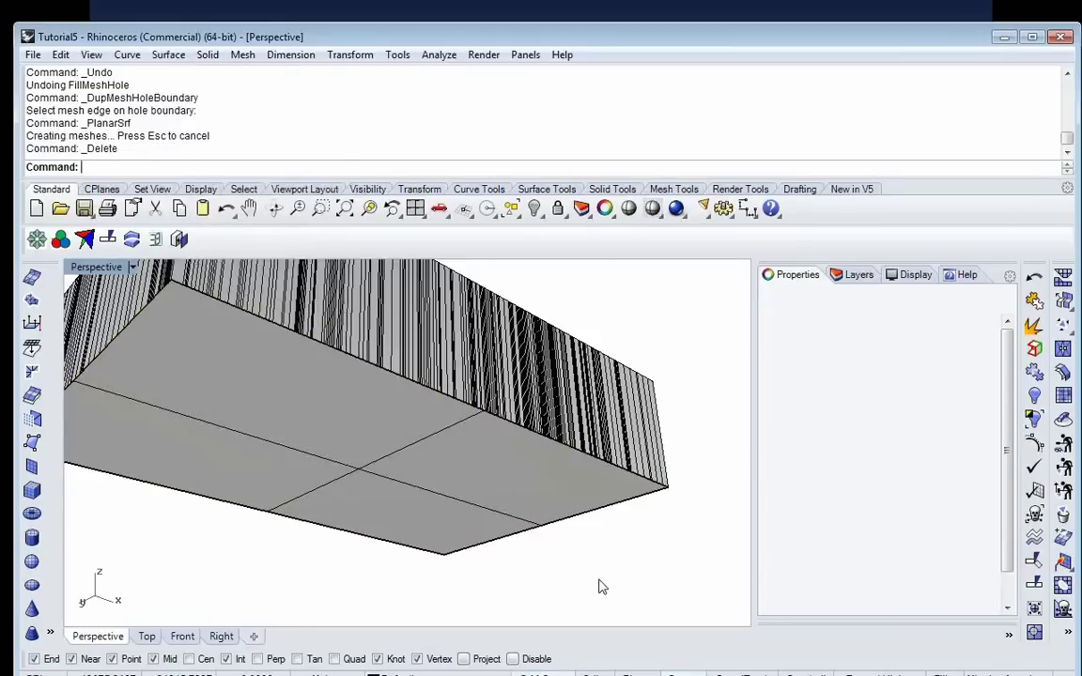
Step: Mesh the flat surface into a 1432-polygon bottom cap and delete the surface
left_click(536, 515)
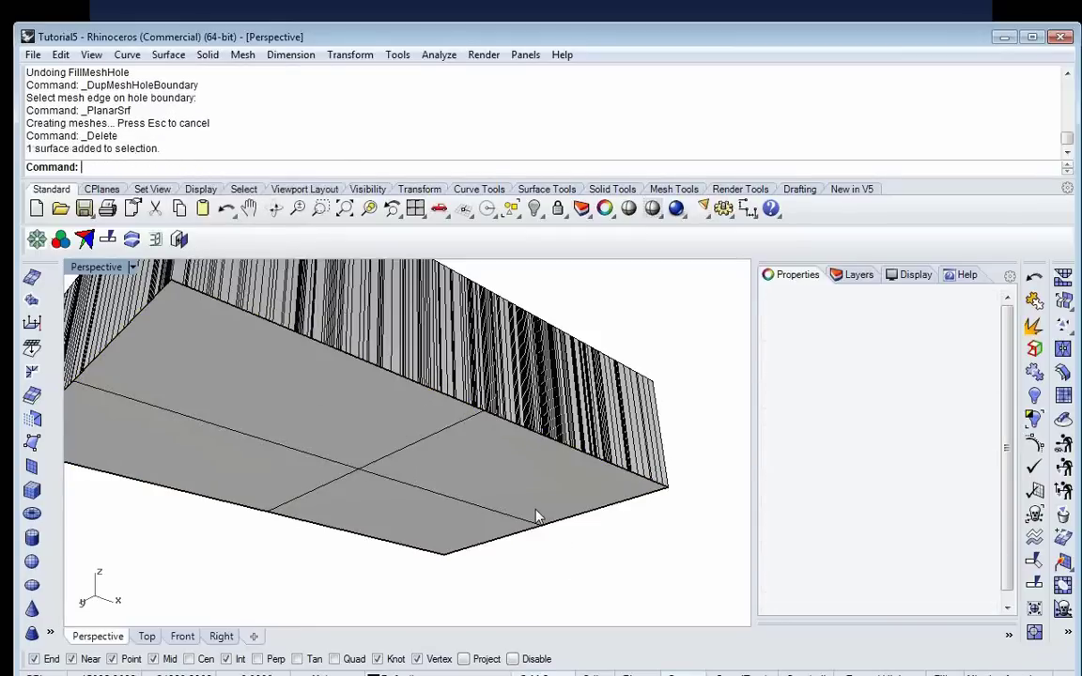
left_click(33, 280)
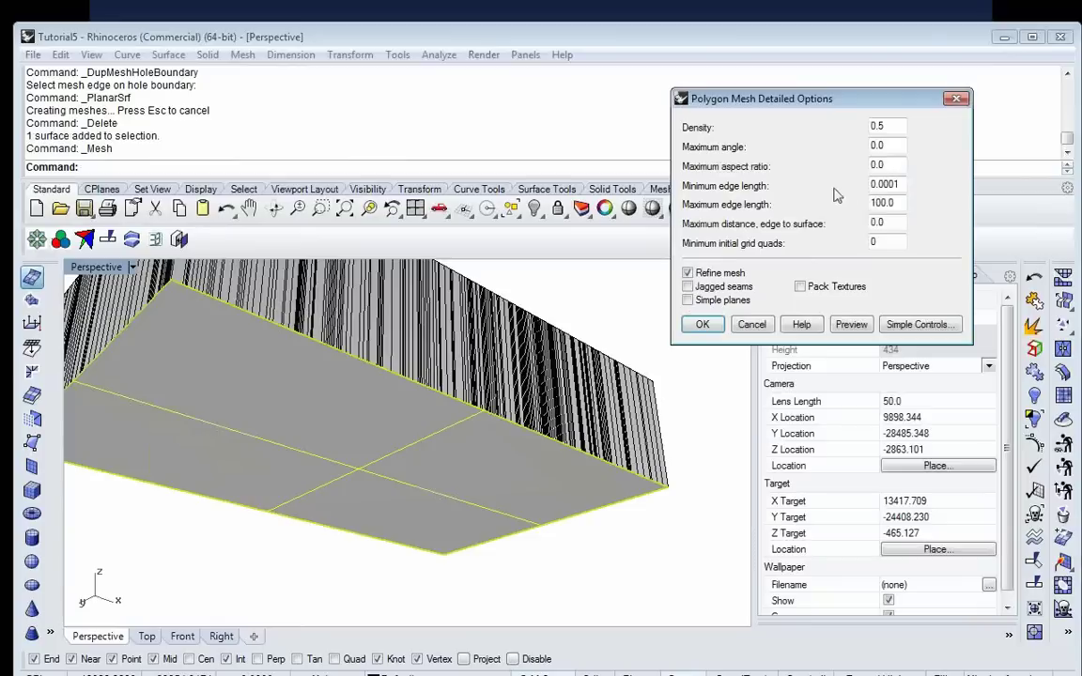
left_click(700, 325)
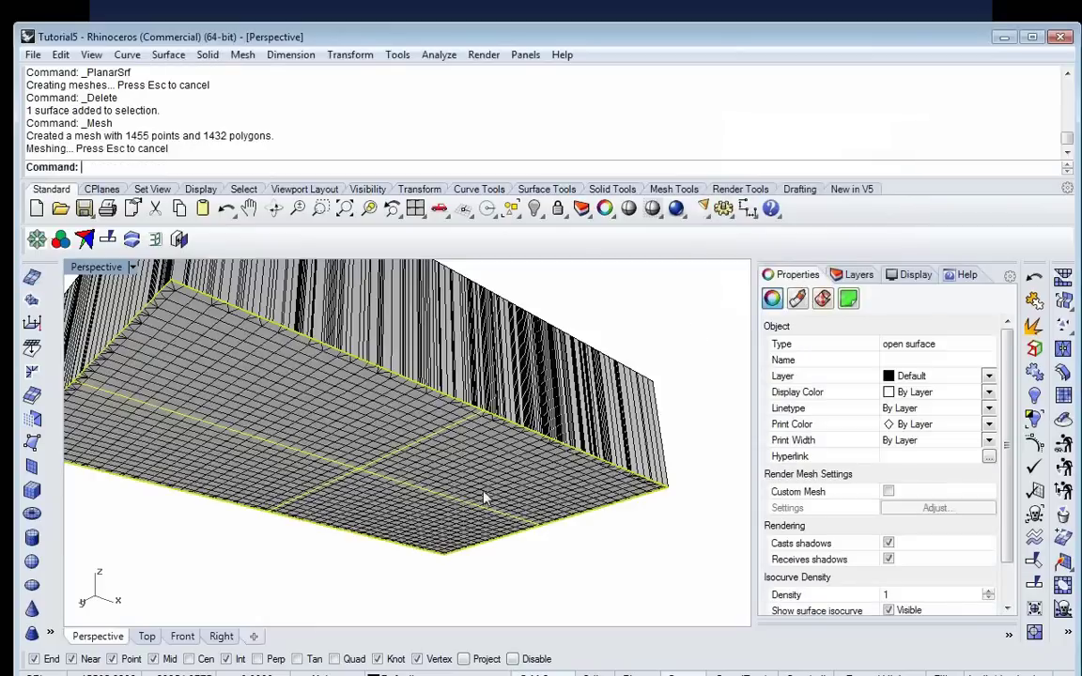
key("Delete")
scroll(423, 407, "down", 5)
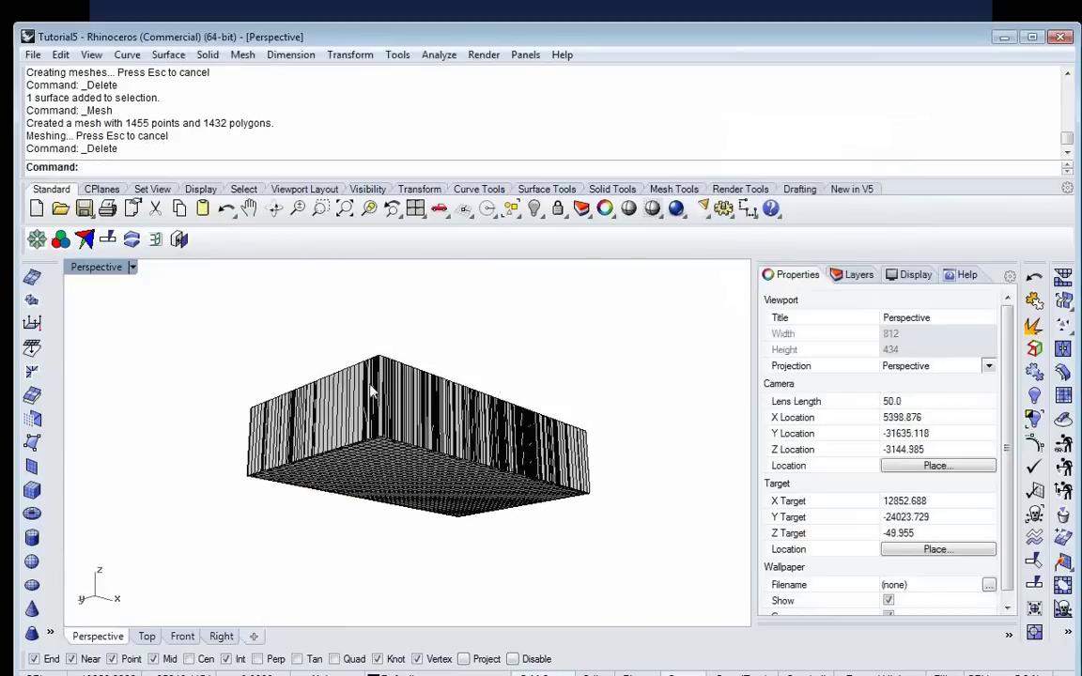
Step: Join the block and bottom cap meshes and match their mesh edges
left_click_drag(188, 324, 644, 569)
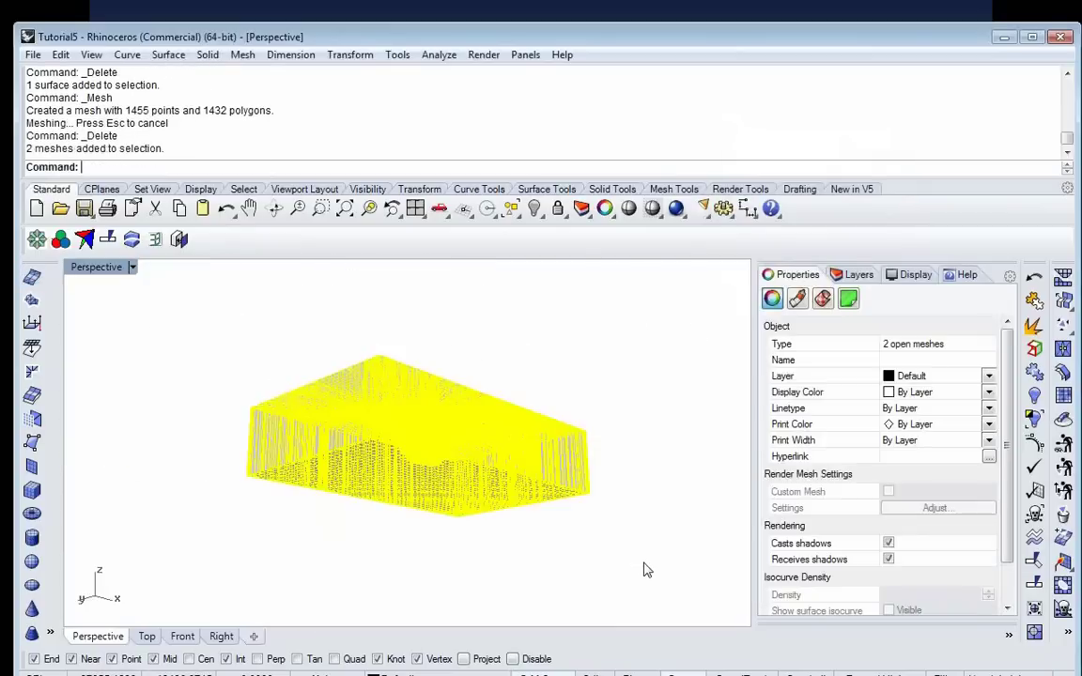
key("ctrl+j")
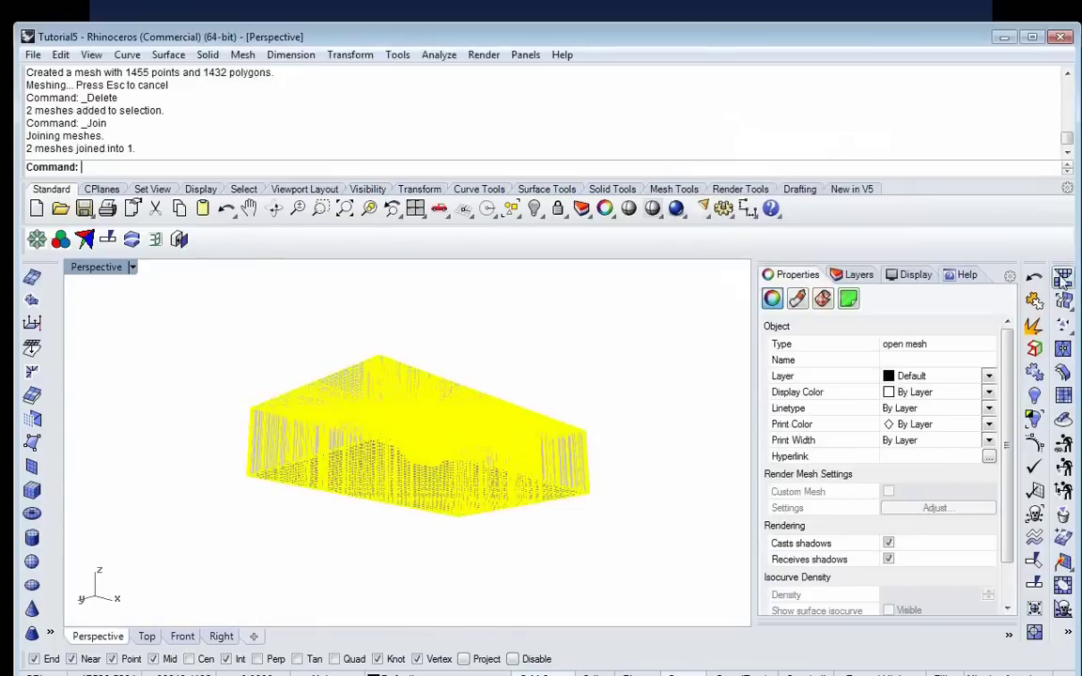
left_click(1062, 279)
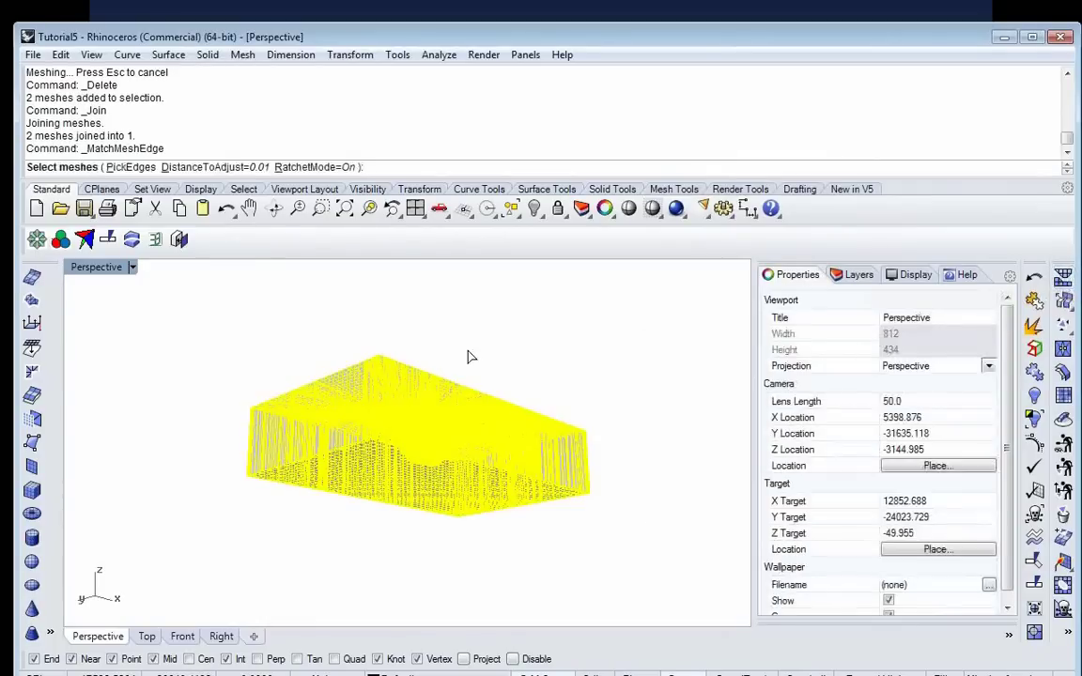
key("Escape")
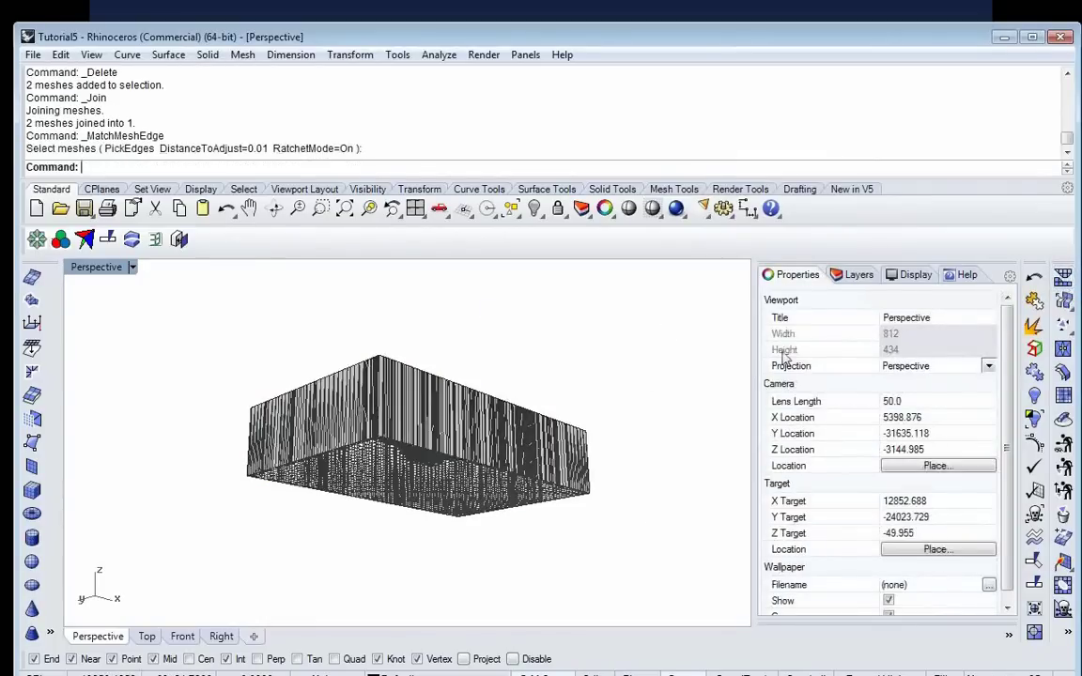
Step: Orbit beneath the joined mesh and select it to confirm it is closed
scroll(422, 489, "up", 6)
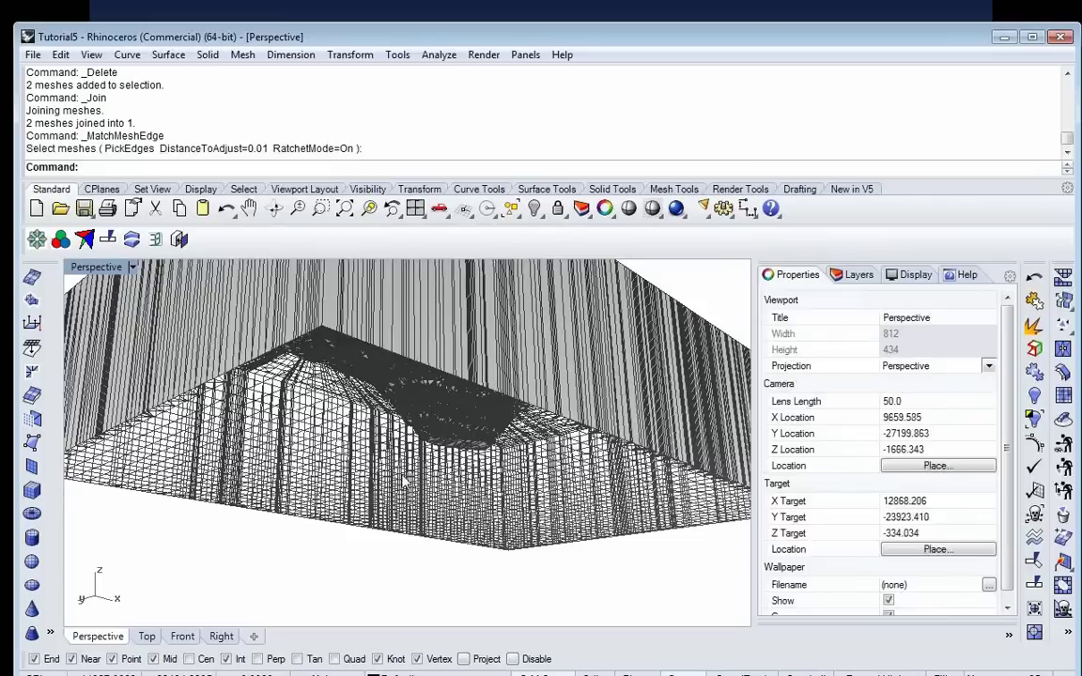
scroll(400, 467, "down", 4)
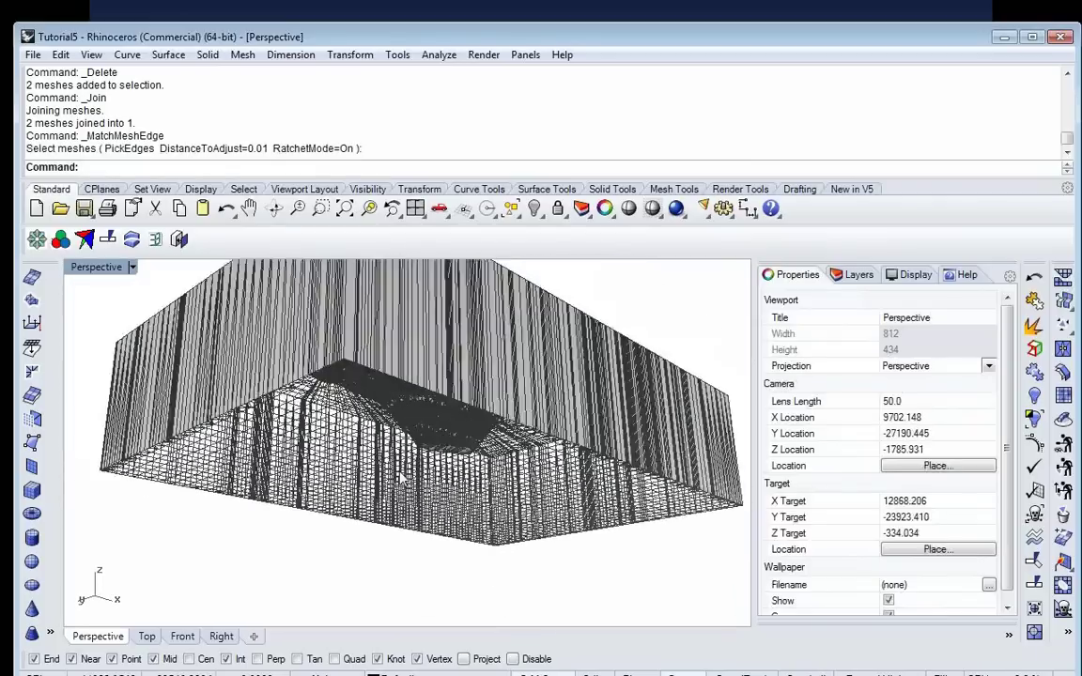
right_click_drag(398, 475, 403, 458)
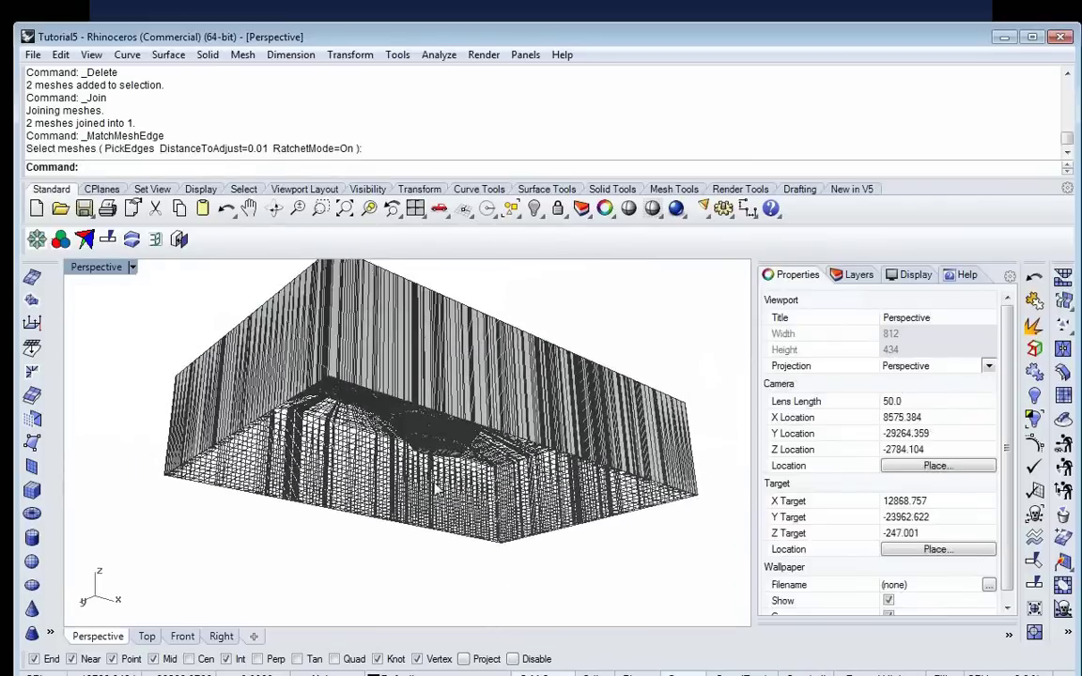
right_click_drag(496, 426, 405, 380)
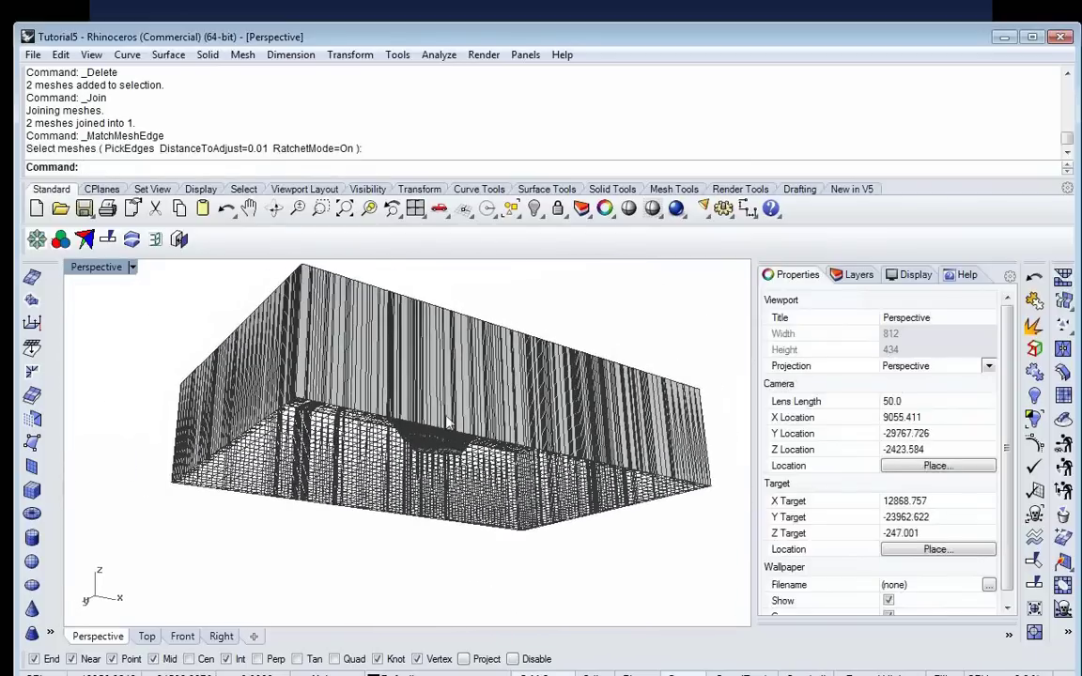
left_click(618, 414)
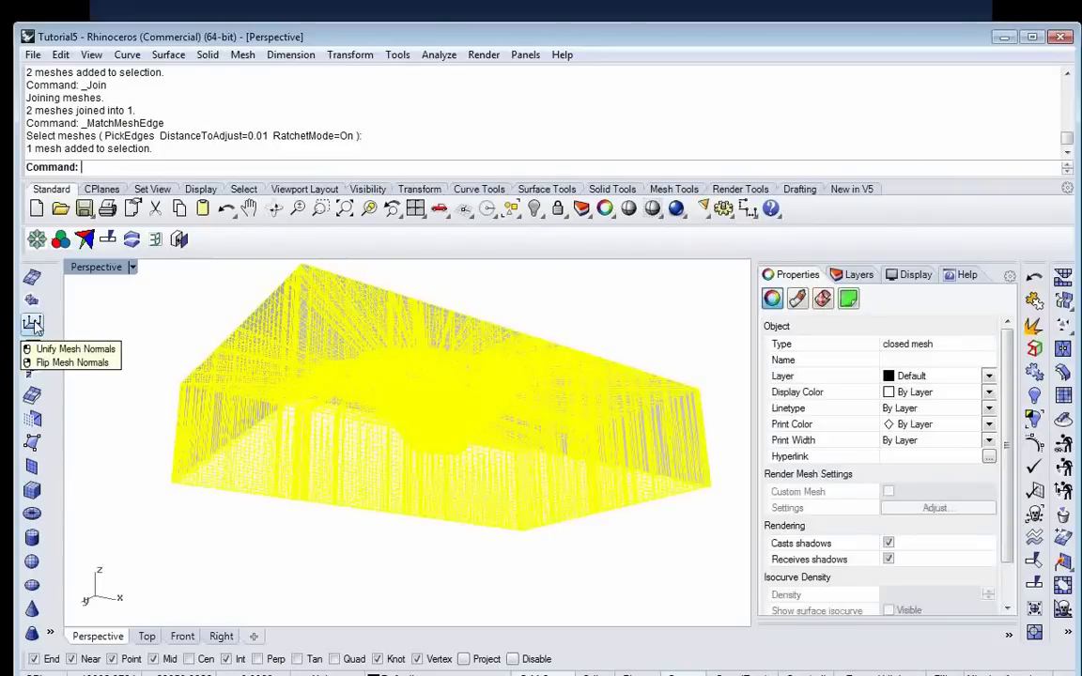
Step: Unify the block mesh's face normals, reversing 70883 faces
left_click(33, 324)
left_click(198, 307)
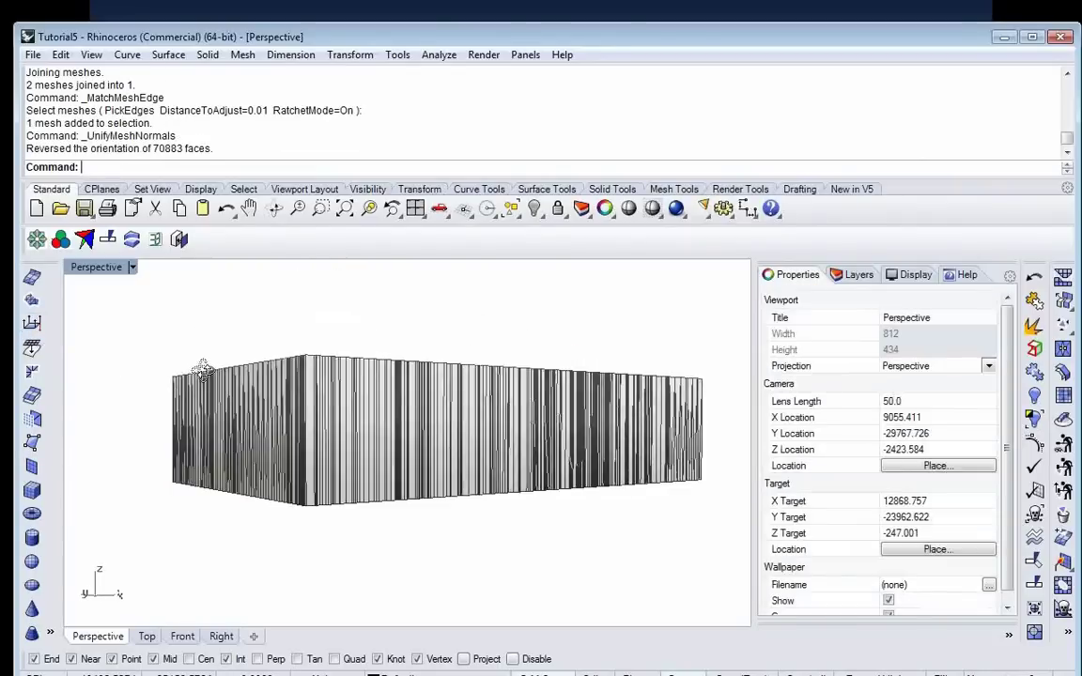
right_click_drag(203, 370, 310, 441)
Step: Verify with edge analysis that all 7253 edges are free of naked or non-manifold edges
left_click(313, 490)
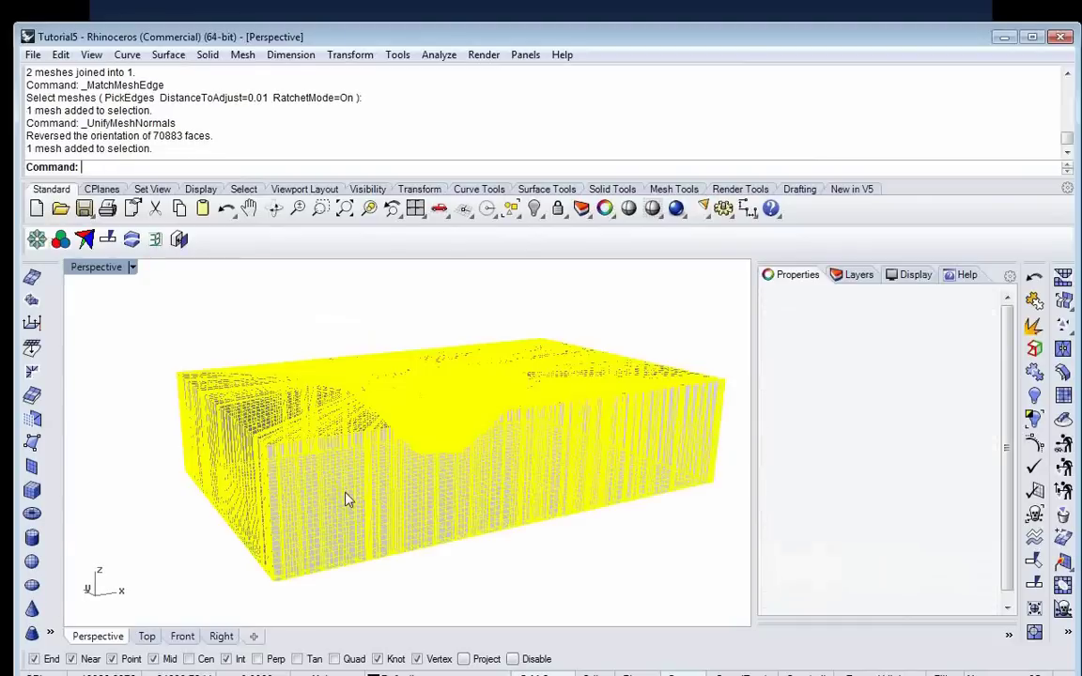
left_click(1034, 348)
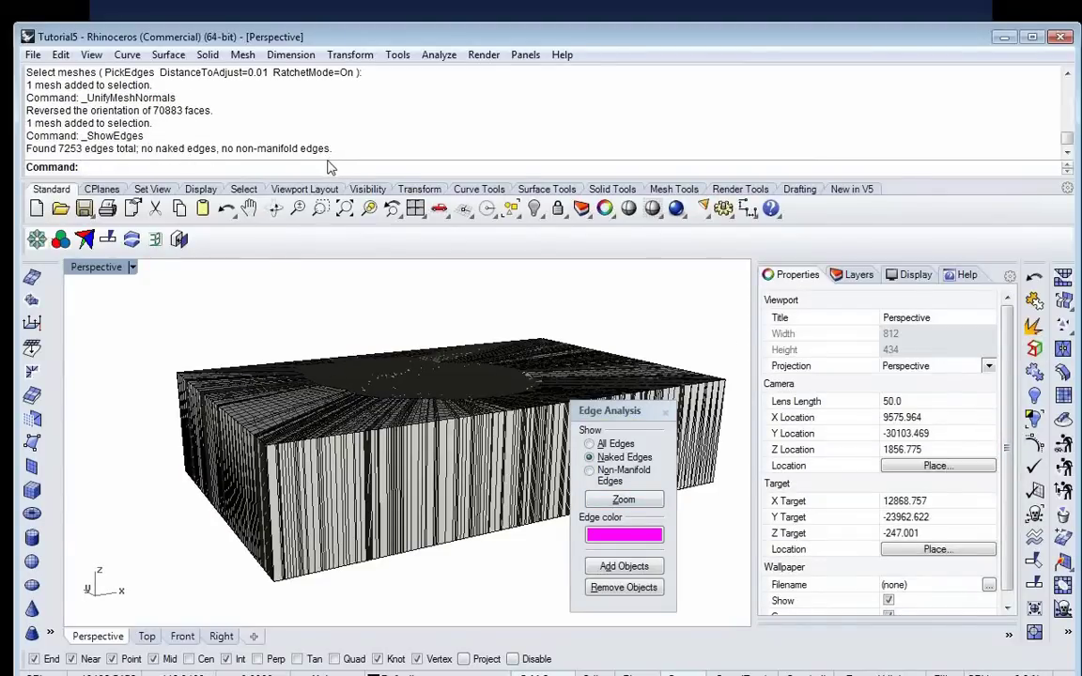
left_click(651, 412)
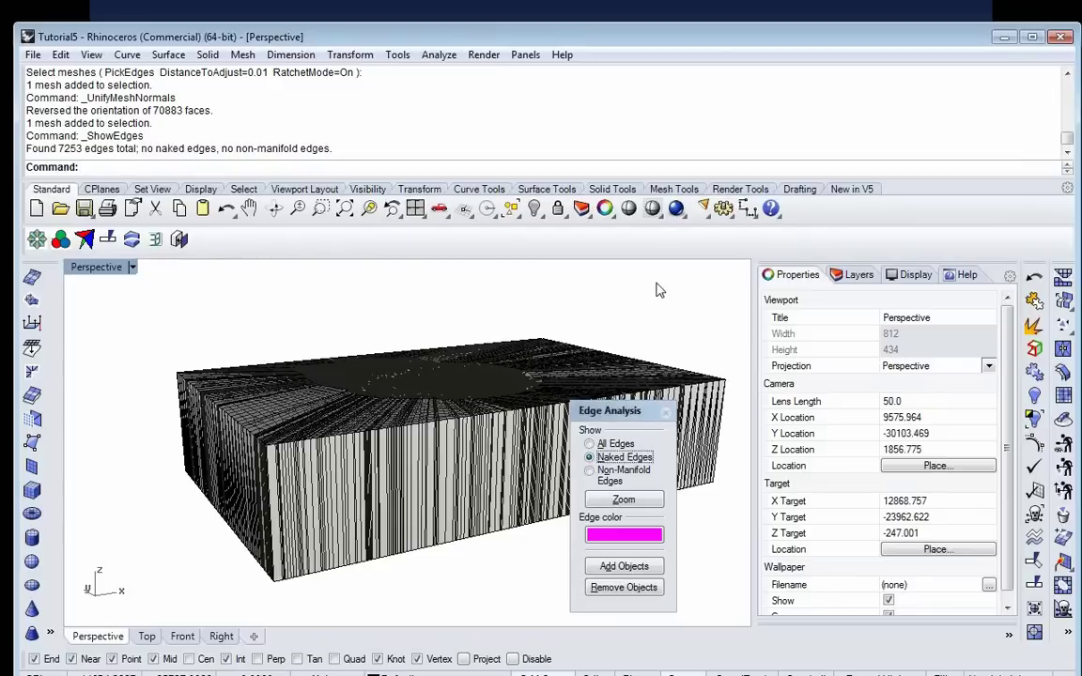
key("Escape")
Step: Run a full mesh Check on the selected block mesh
right_click_drag(664, 309, 616, 410)
left_click(611, 415)
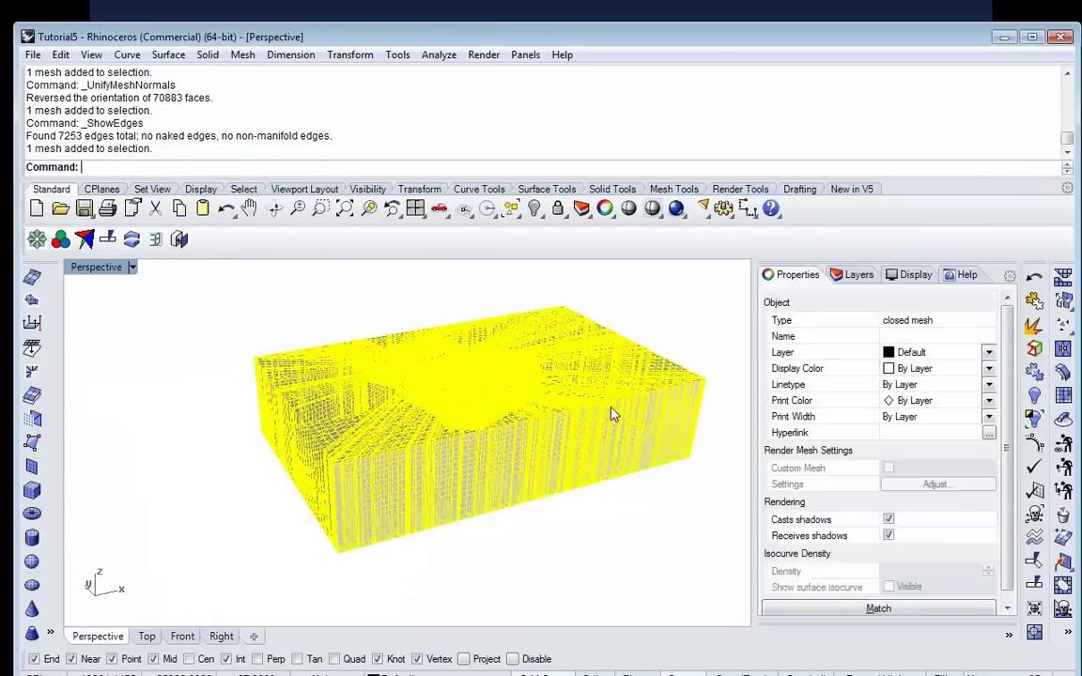
left_click(1033, 466)
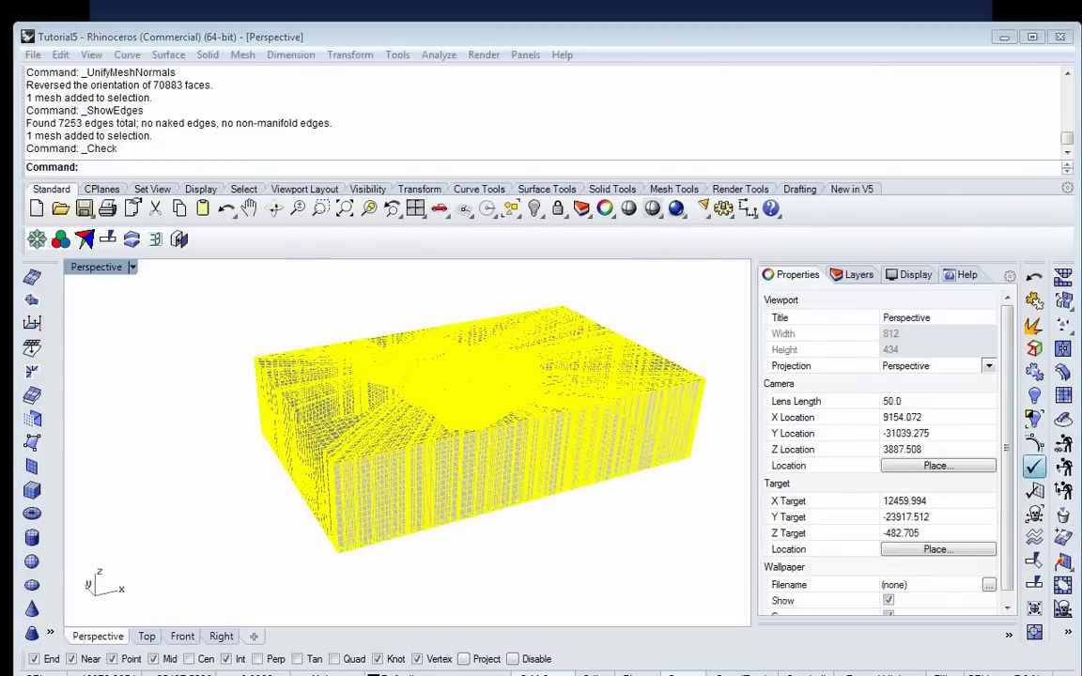
left_click_drag(28, 195, 637, 204)
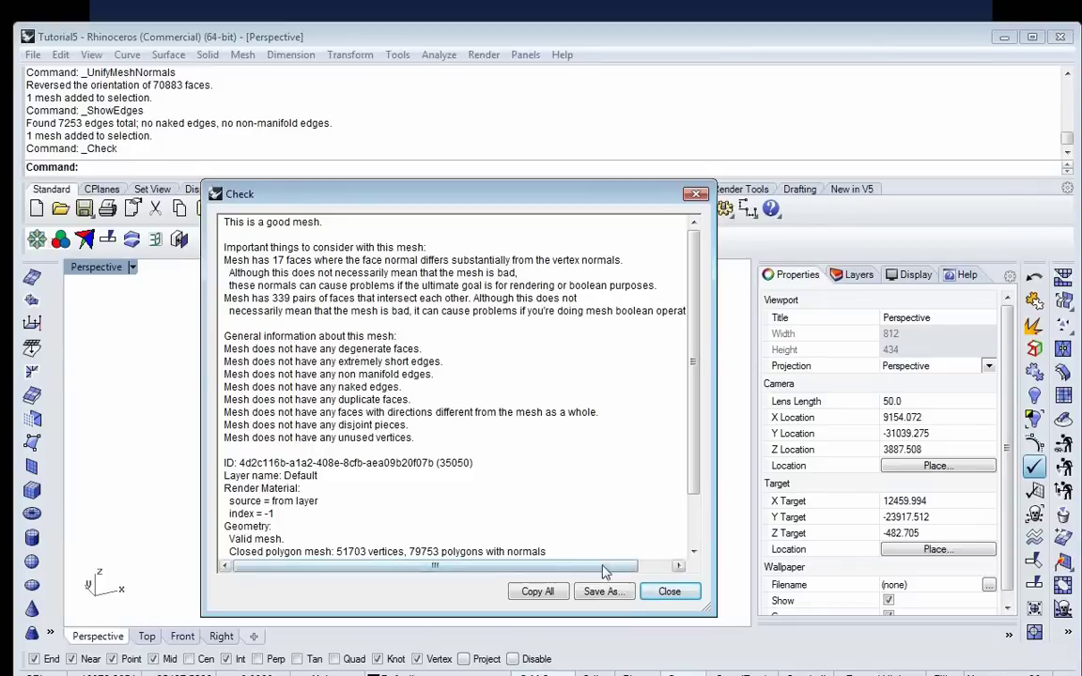
left_click(671, 592)
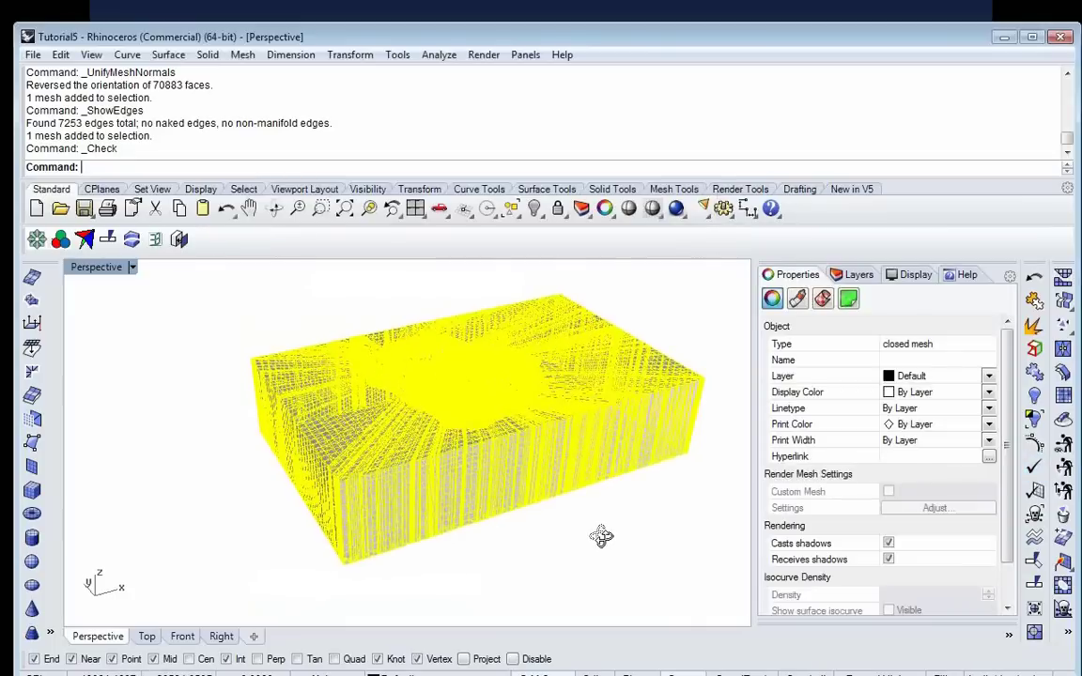
Step: Select the block mesh for export
left_click(739, 423)
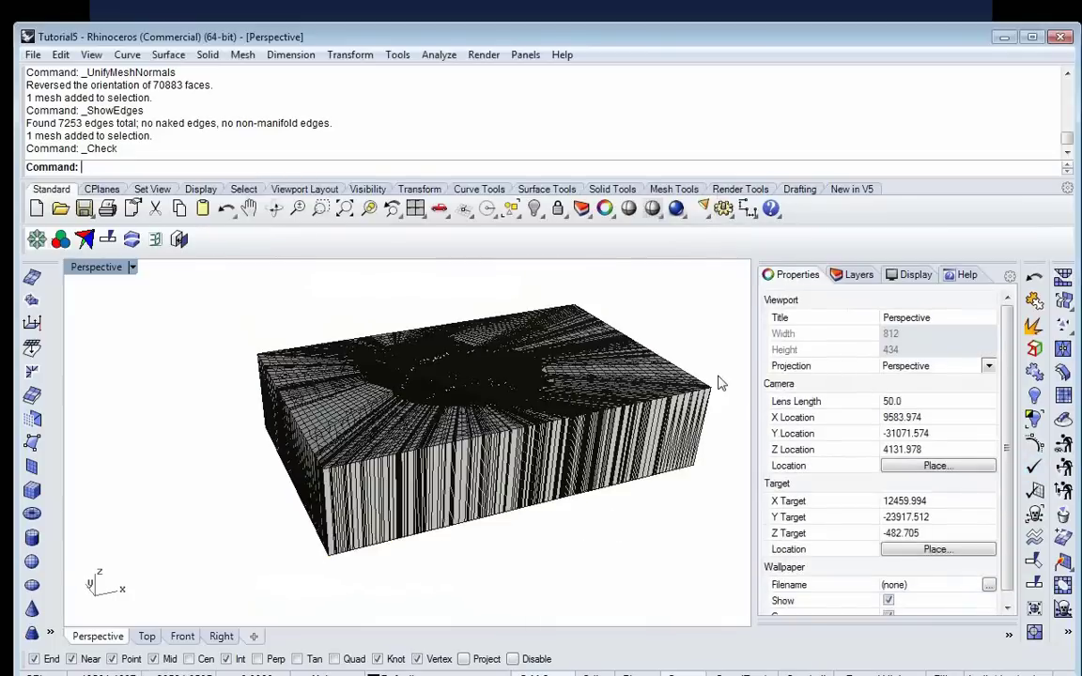
scroll(721, 380, "up", 6)
scroll(676, 429, "down", 5)
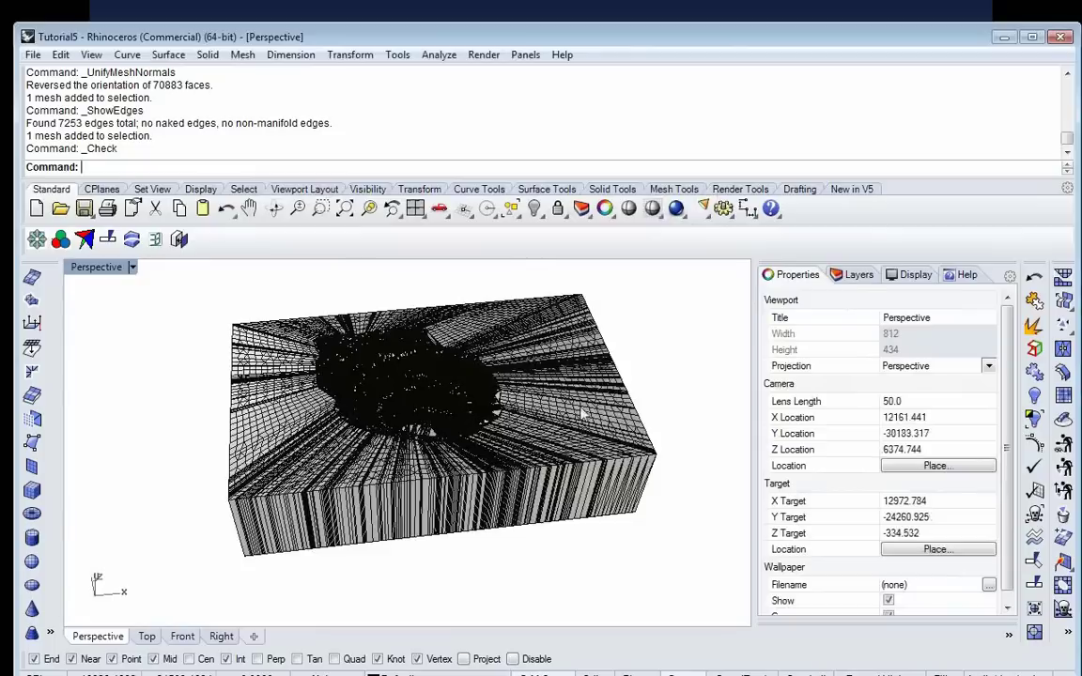
right_click_drag(521, 373, 568, 376)
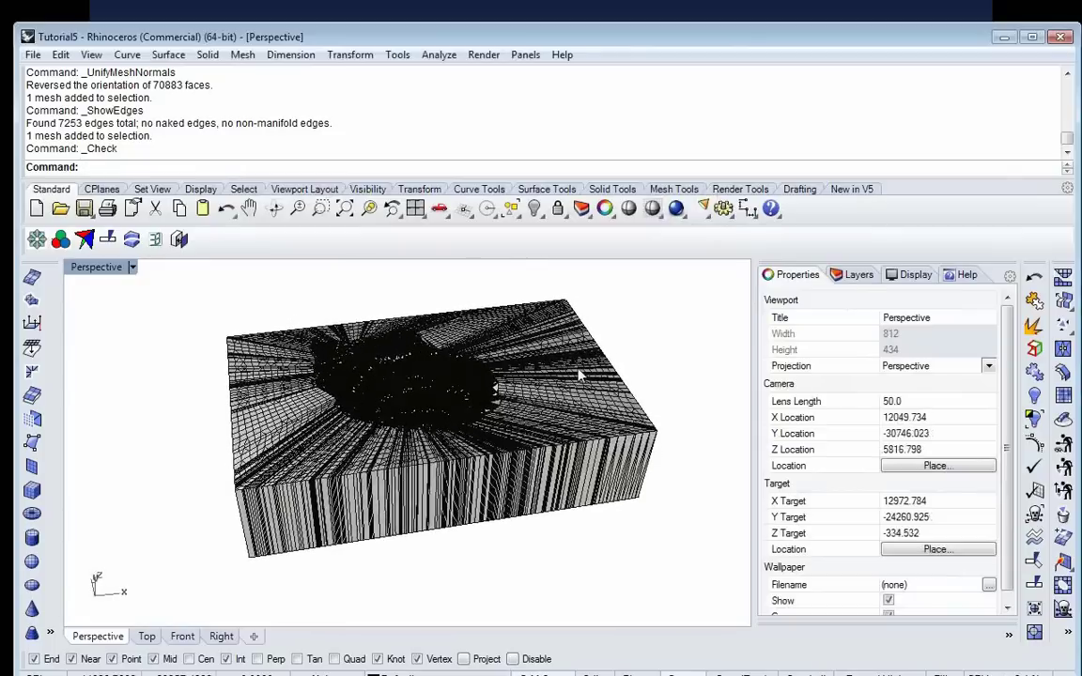
left_click(568, 376)
Step: Export the selected mesh as STL, replacing t5.stl in MinneapolisWebinar021913_6PM
left_click(33, 54)
left_click(86, 273)
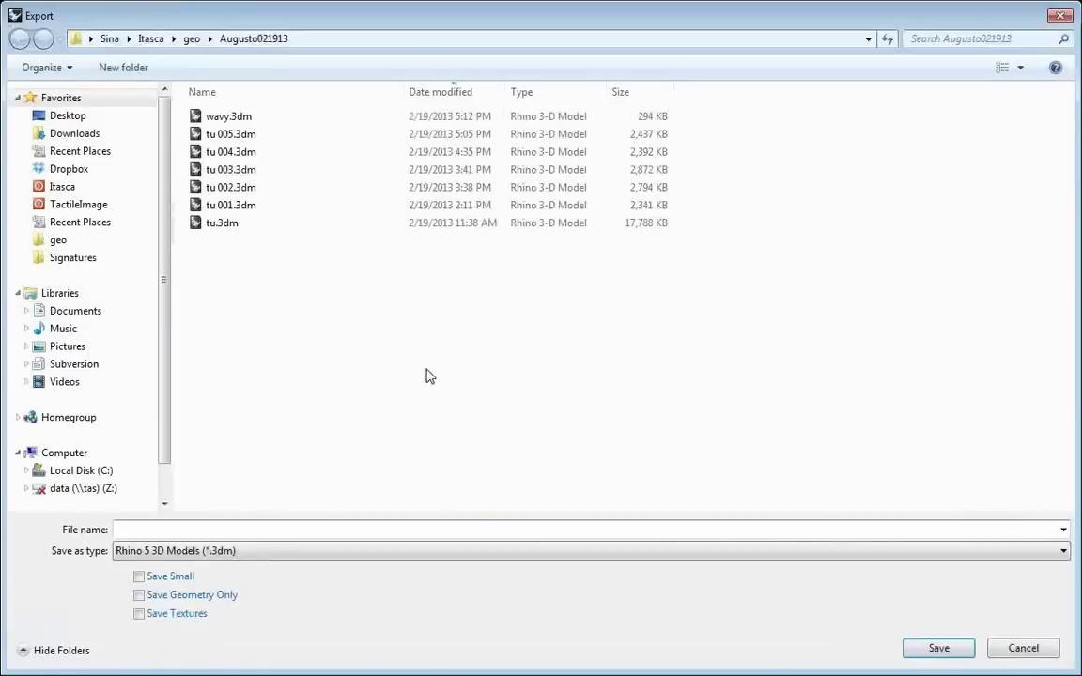
left_click(589, 553)
scroll(494, 461, "down", 2)
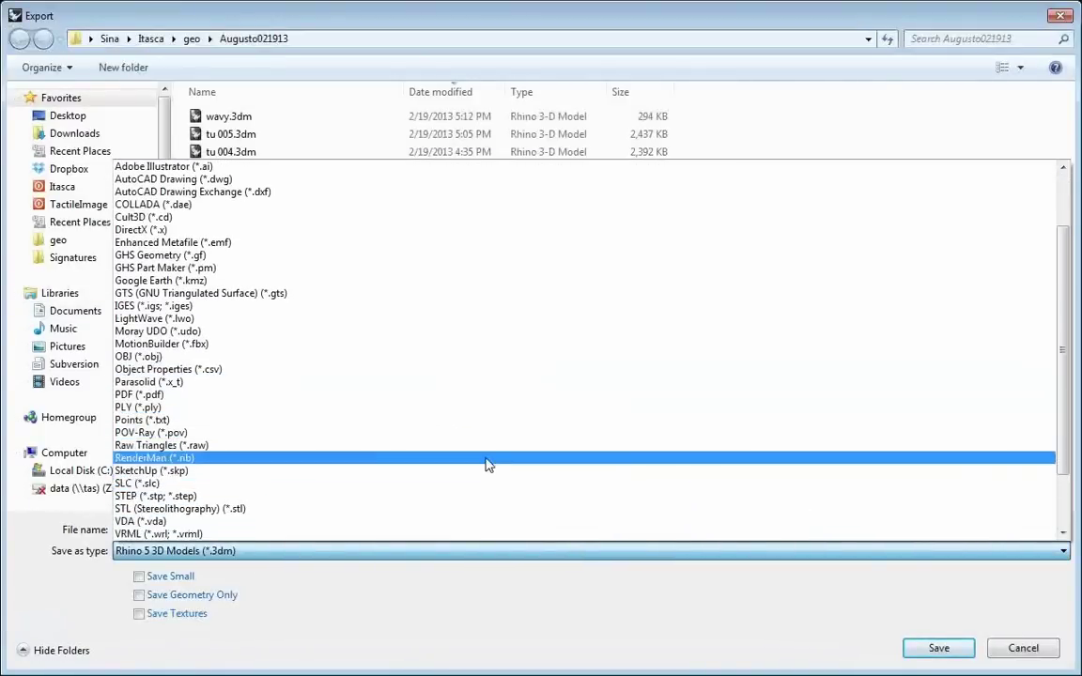
left_click(498, 510)
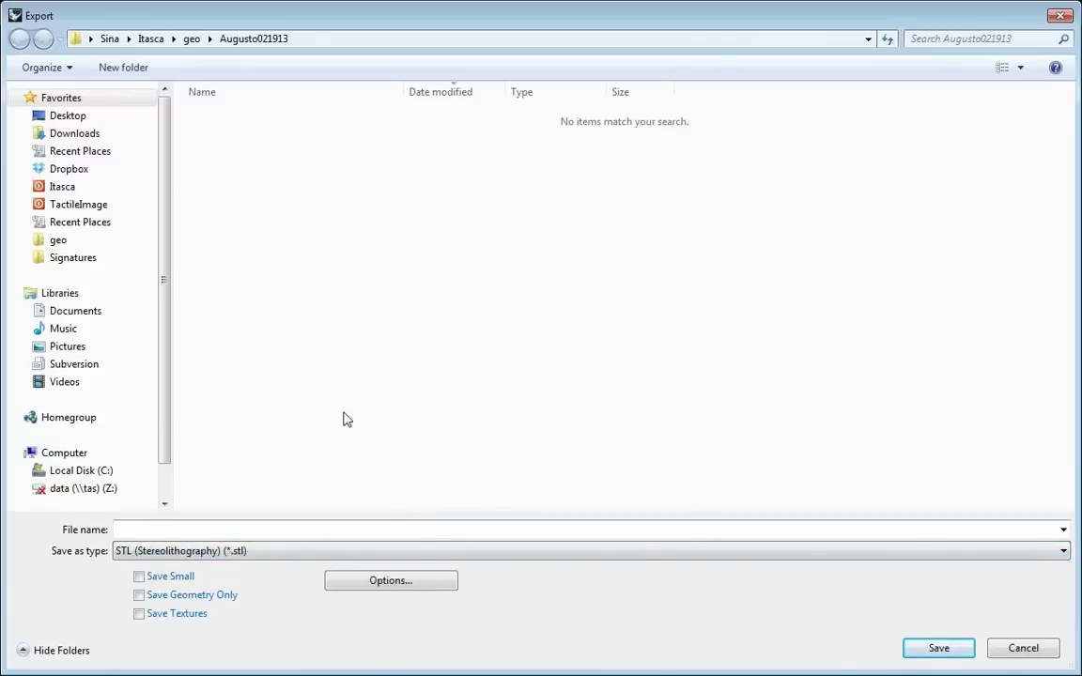
left_click(62, 153)
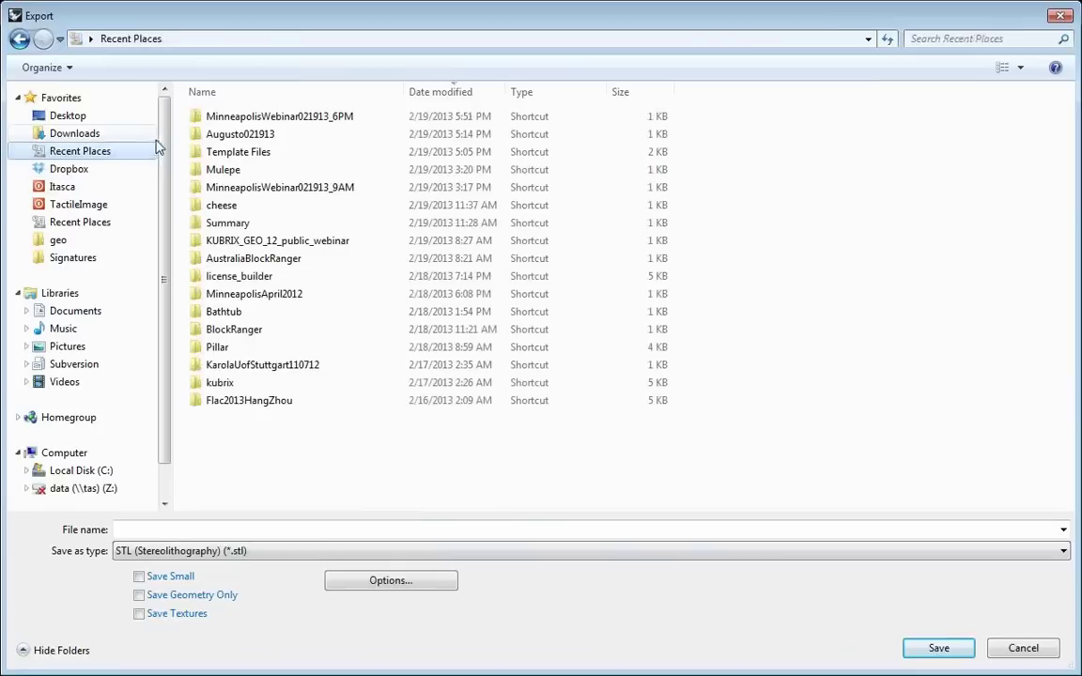
double_click(246, 113)
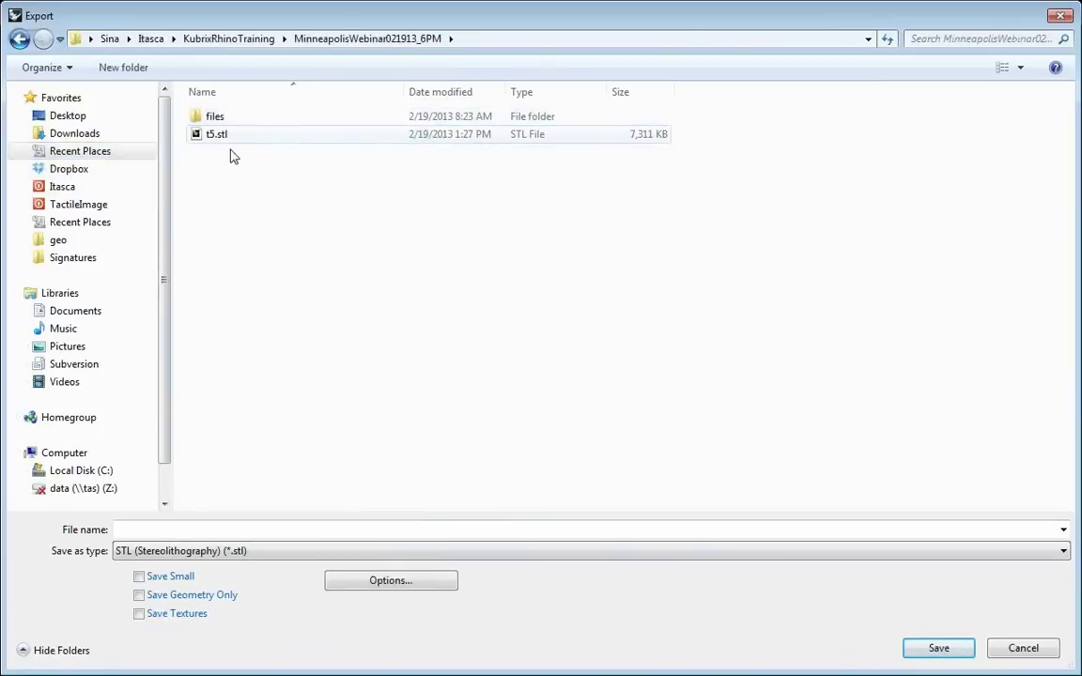
double_click(226, 139)
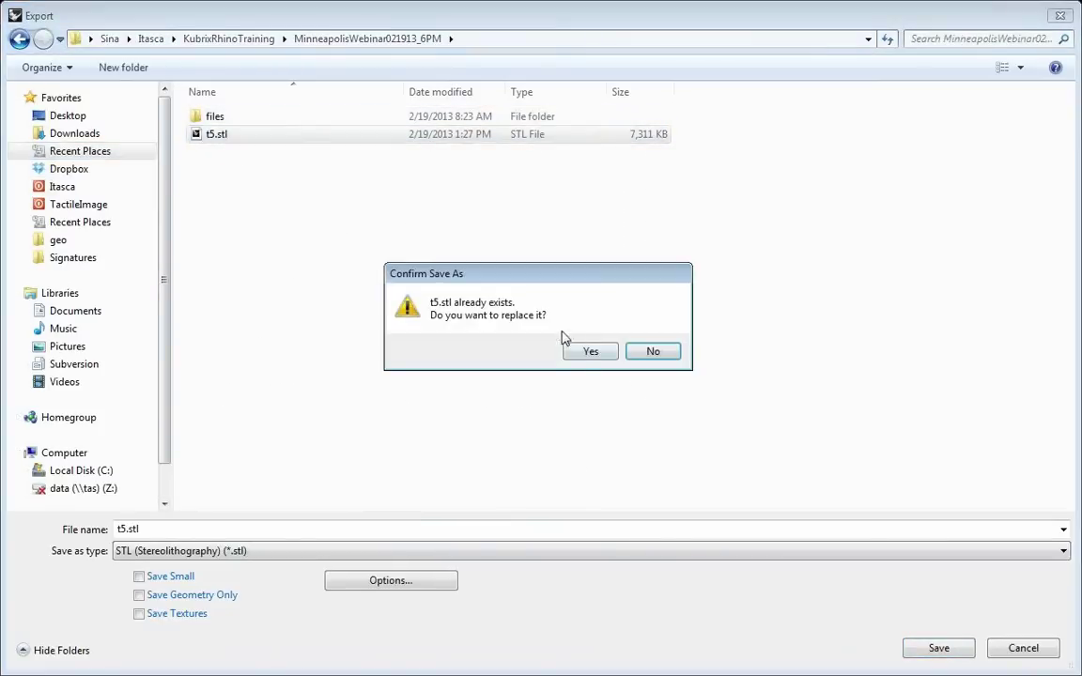
left_click(589, 352)
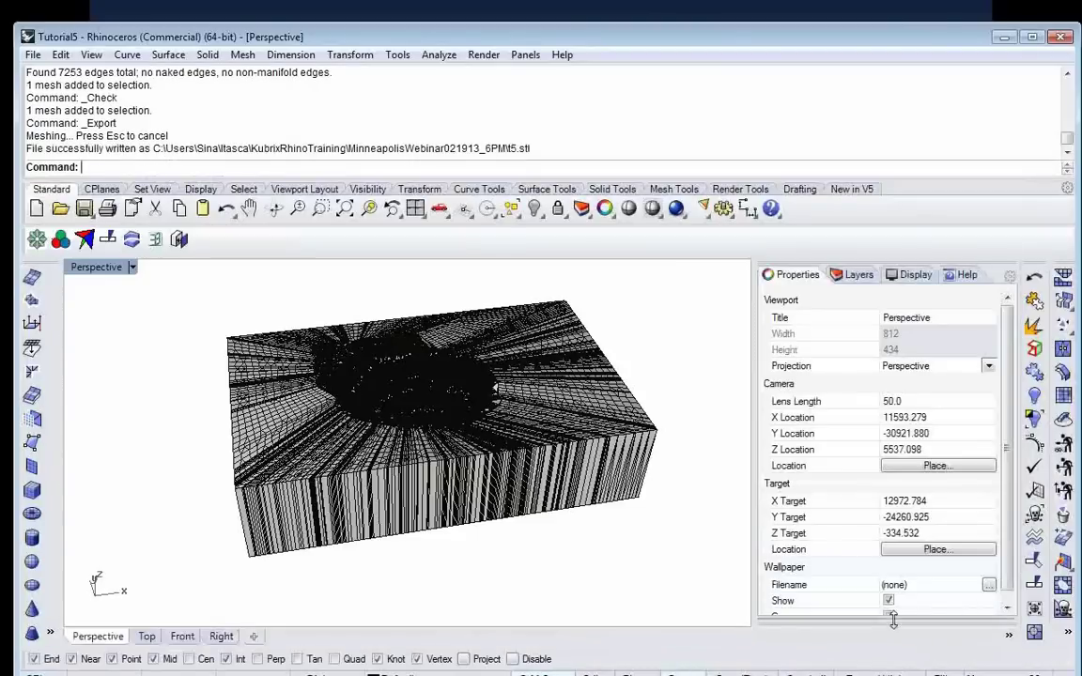
Step: Orbit the Perspective view and run Kubrix, which stops with a protected directory error
right_click_drag(577, 558, 575, 511)
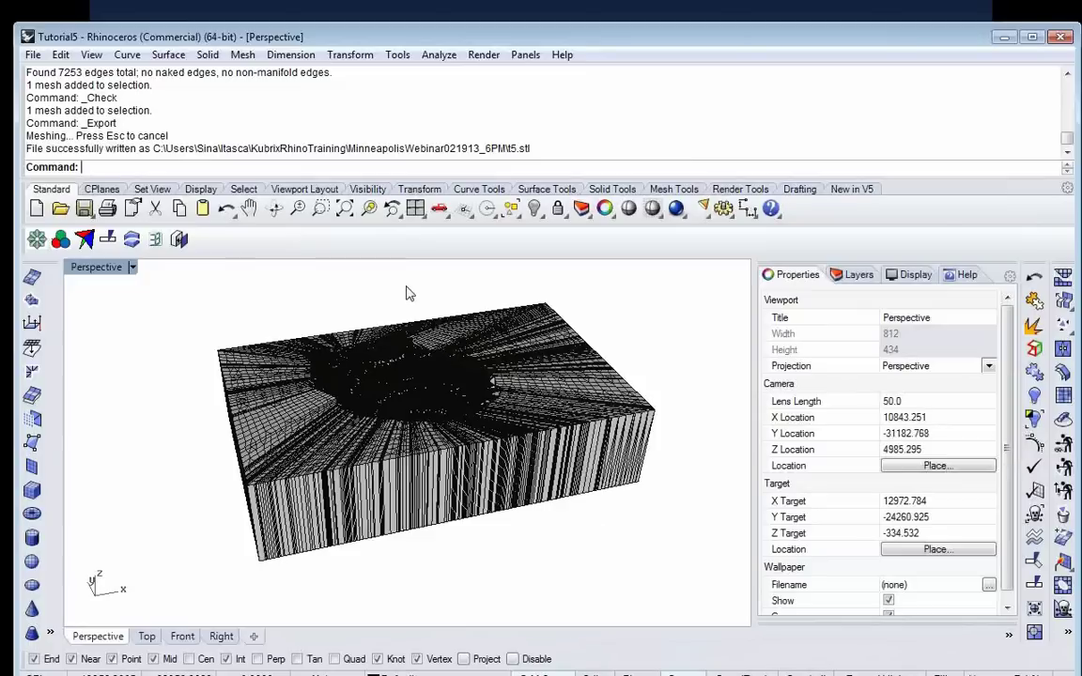
right_click_drag(421, 361, 423, 380)
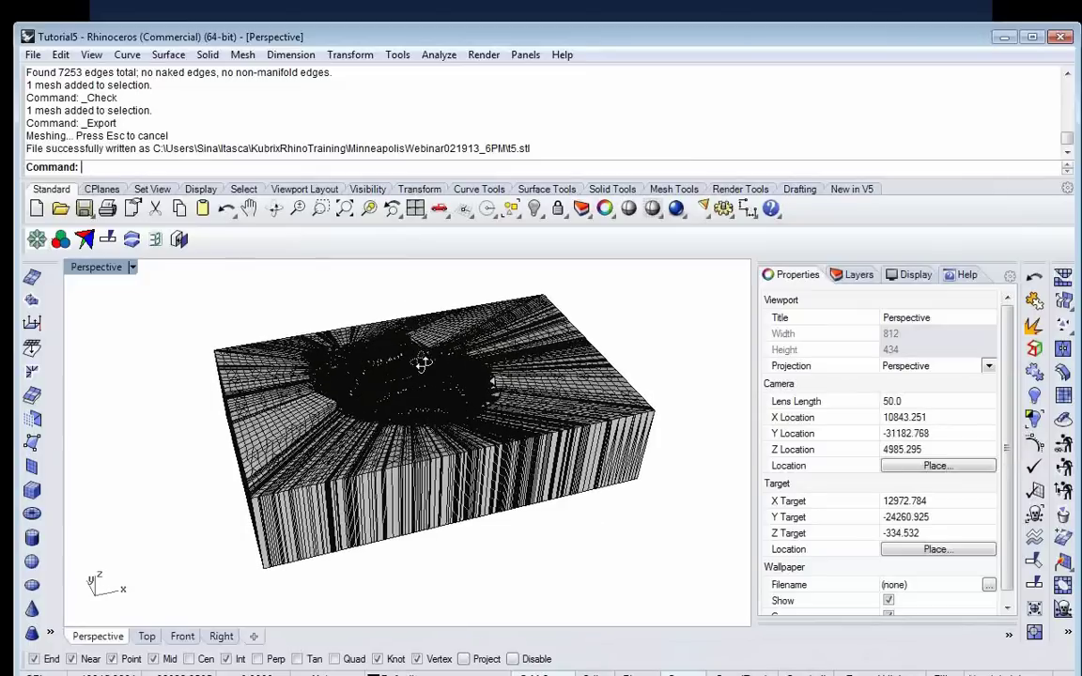
left_click(37, 240)
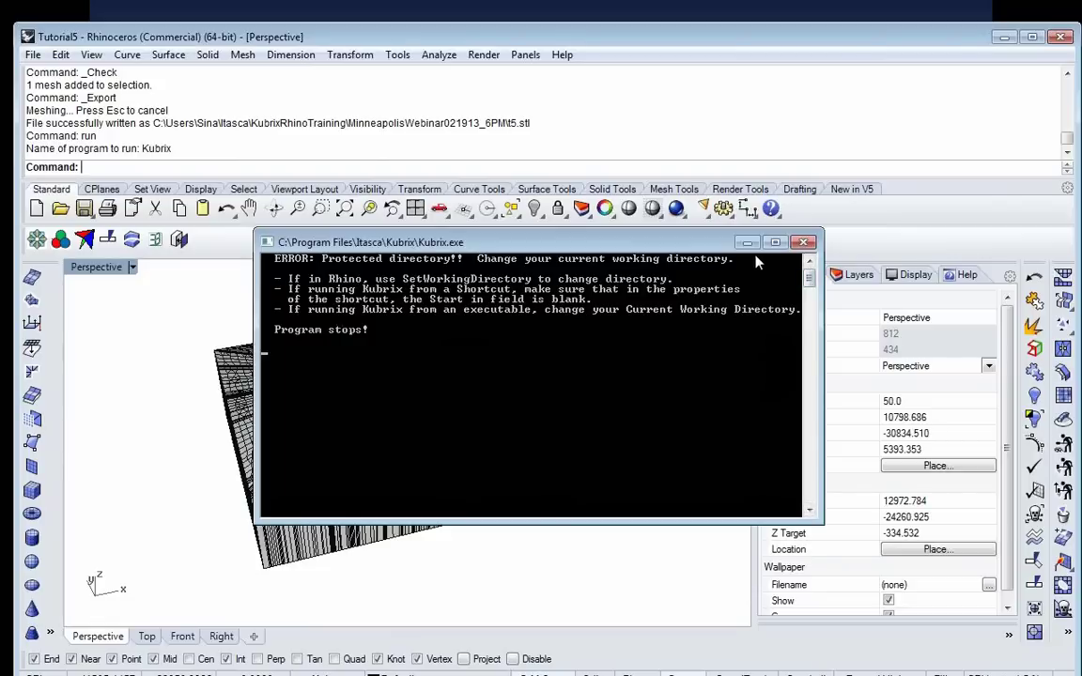
Step: Close the Kubrix console and use SetWorkingDirectory to choose the MinneapolisWebinar021913_6PM folder
left_click(804, 243)
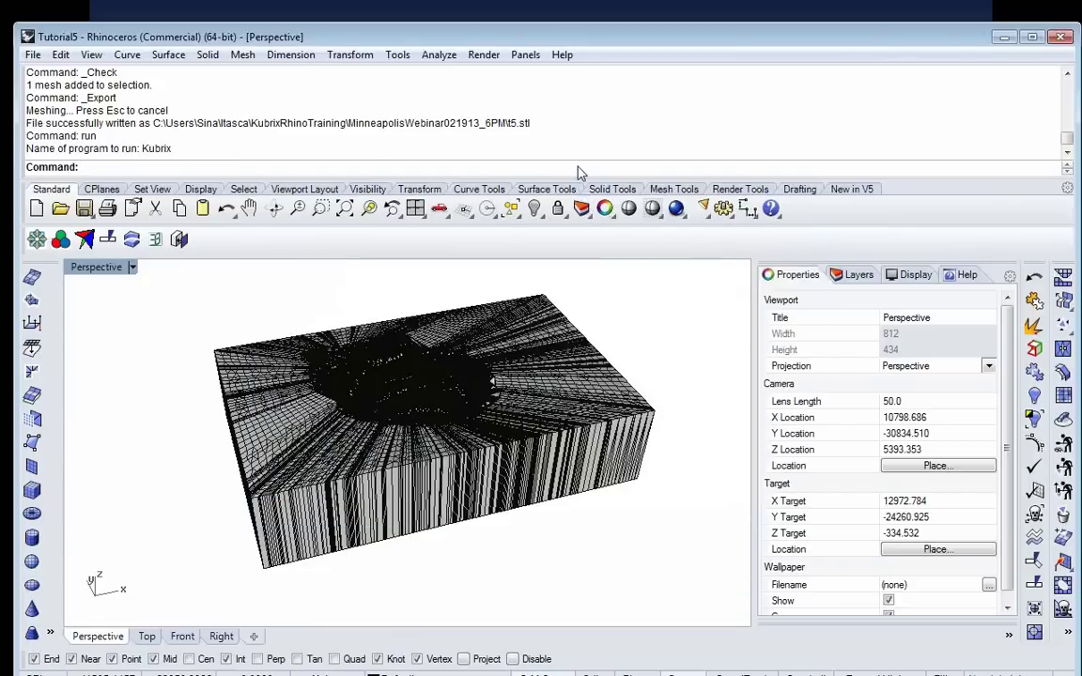
type("SetWorkingDirectory")
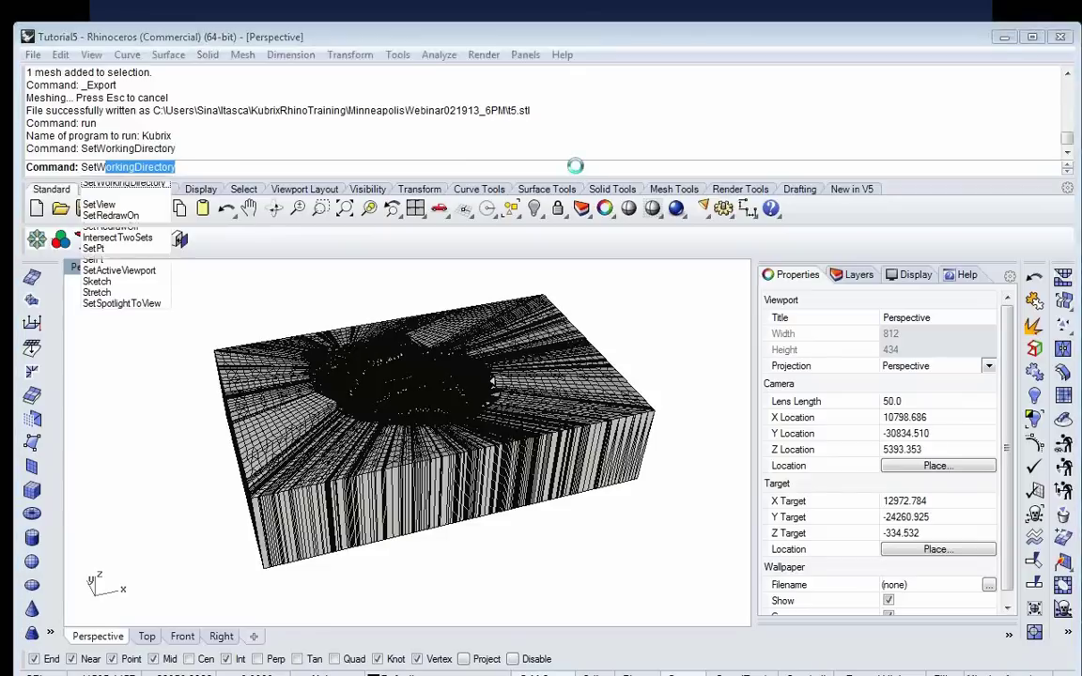
key("Return")
scroll(685, 416, "down", 6)
left_click(582, 361)
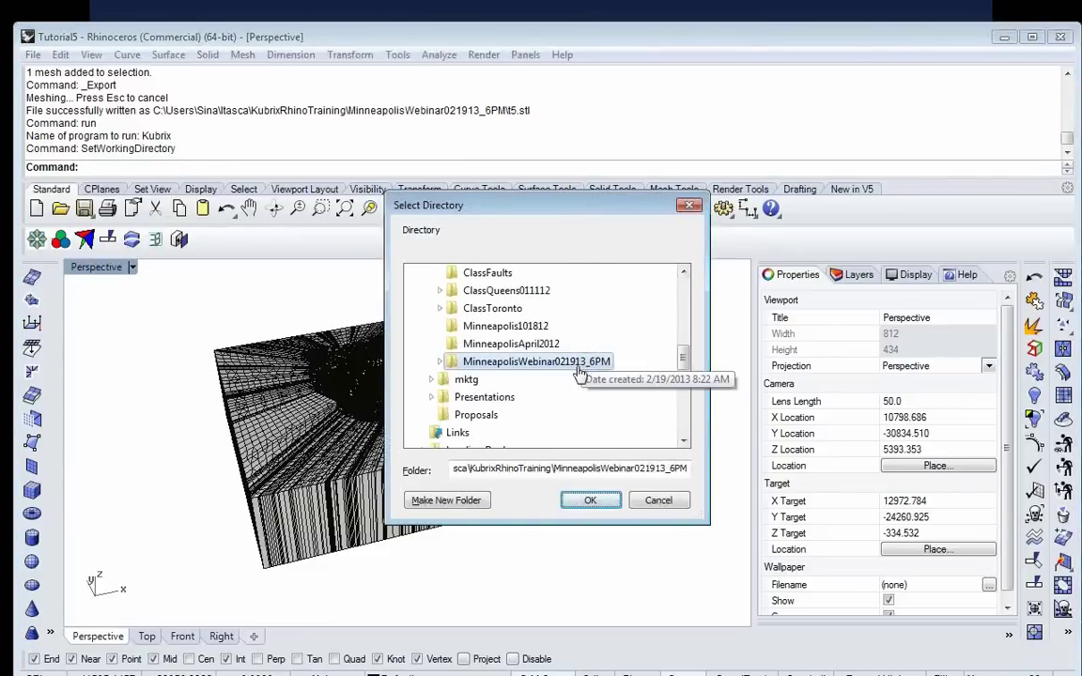
left_click(590, 502)
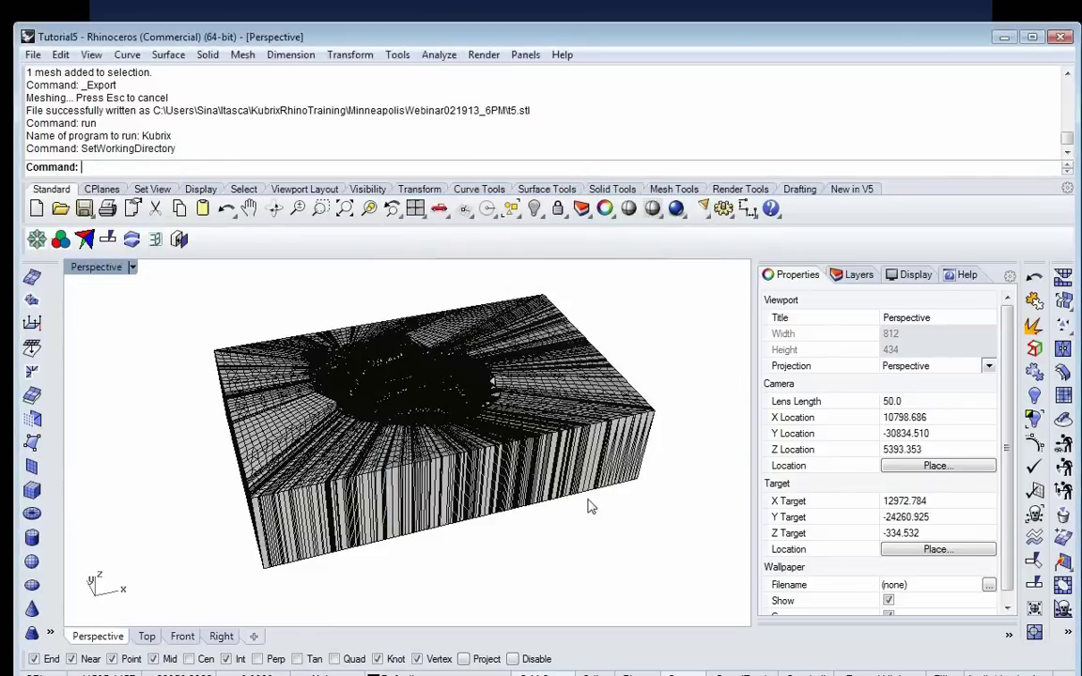
Step: Relaunch Kubrix and arrange its console and meshing panel over the viewport
left_click(36, 240)
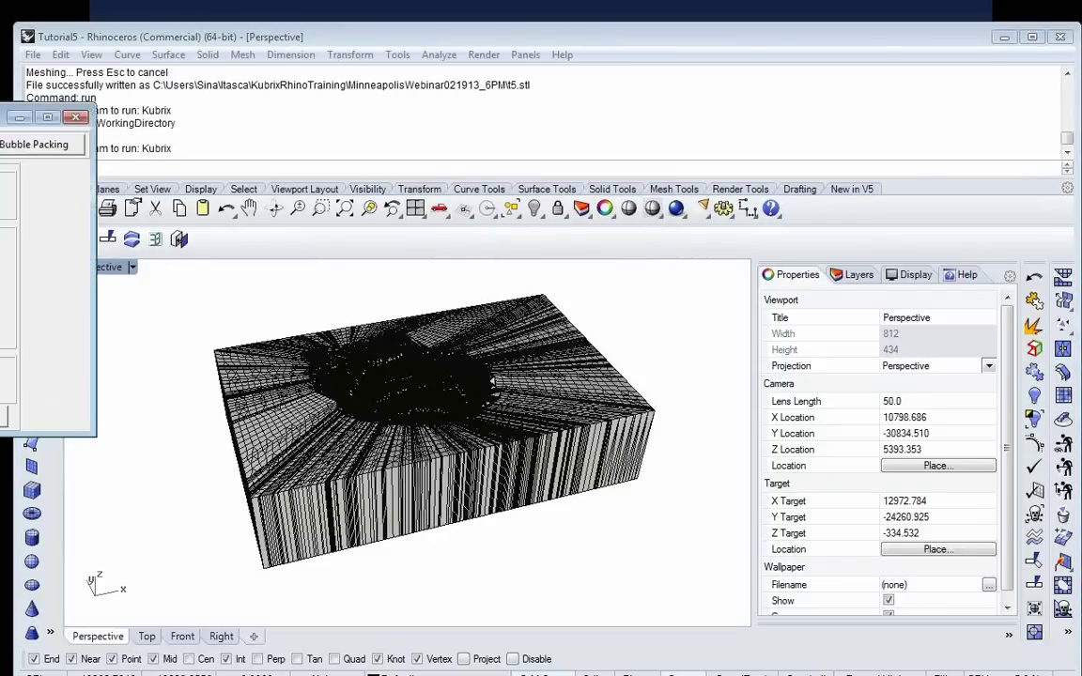
left_click_drag(273, 146, 618, 212)
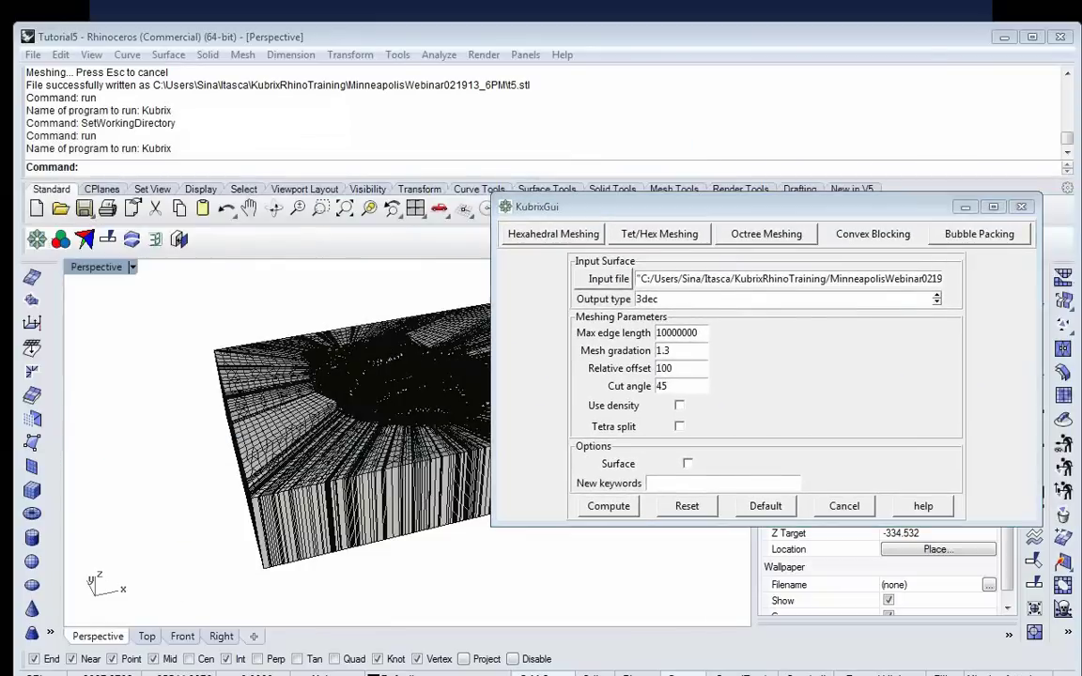
left_click_drag(145, 126, 289, 43)
left_click(701, 451)
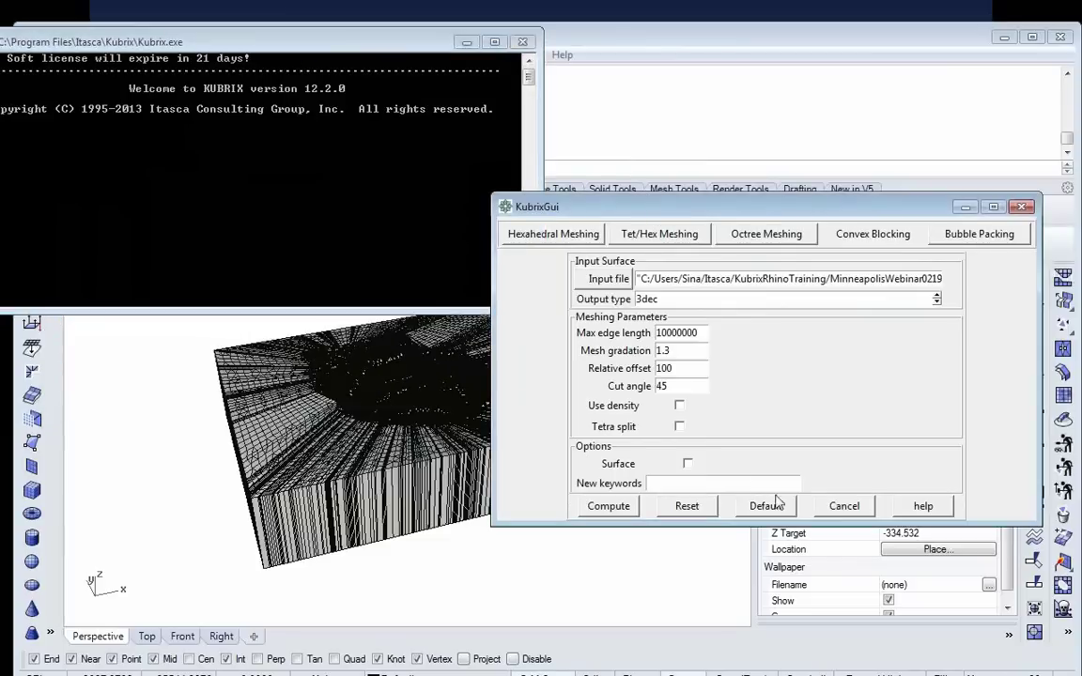
Step: Load t5.stl as the input surface and start computing the tetra mesh
left_click(605, 278)
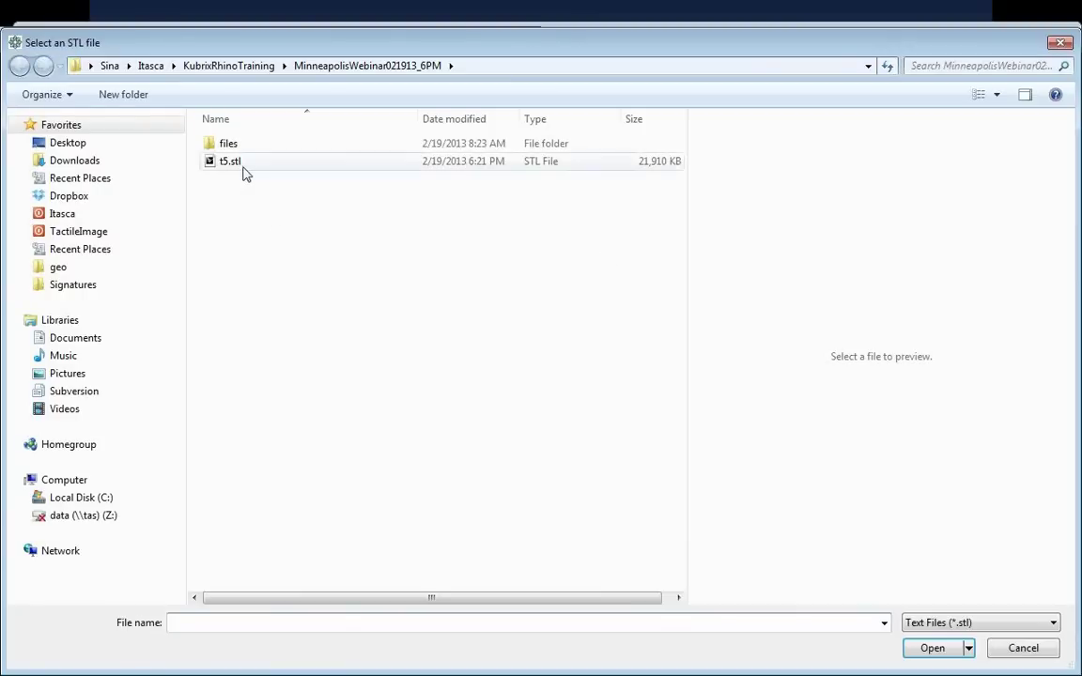
double_click(234, 163)
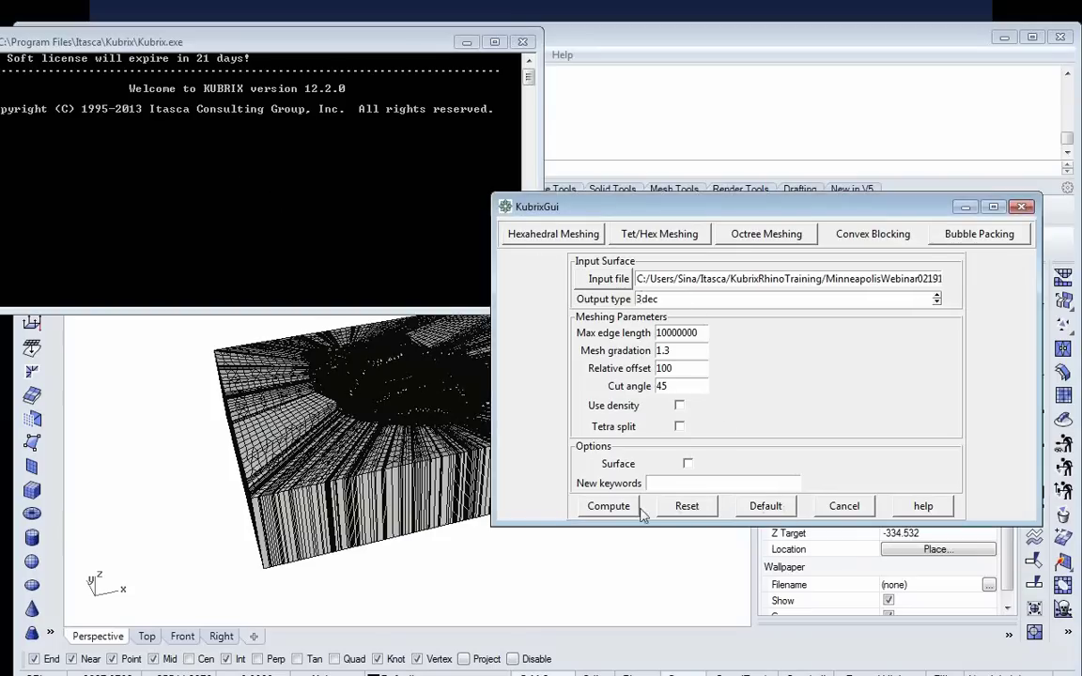
left_click(610, 507)
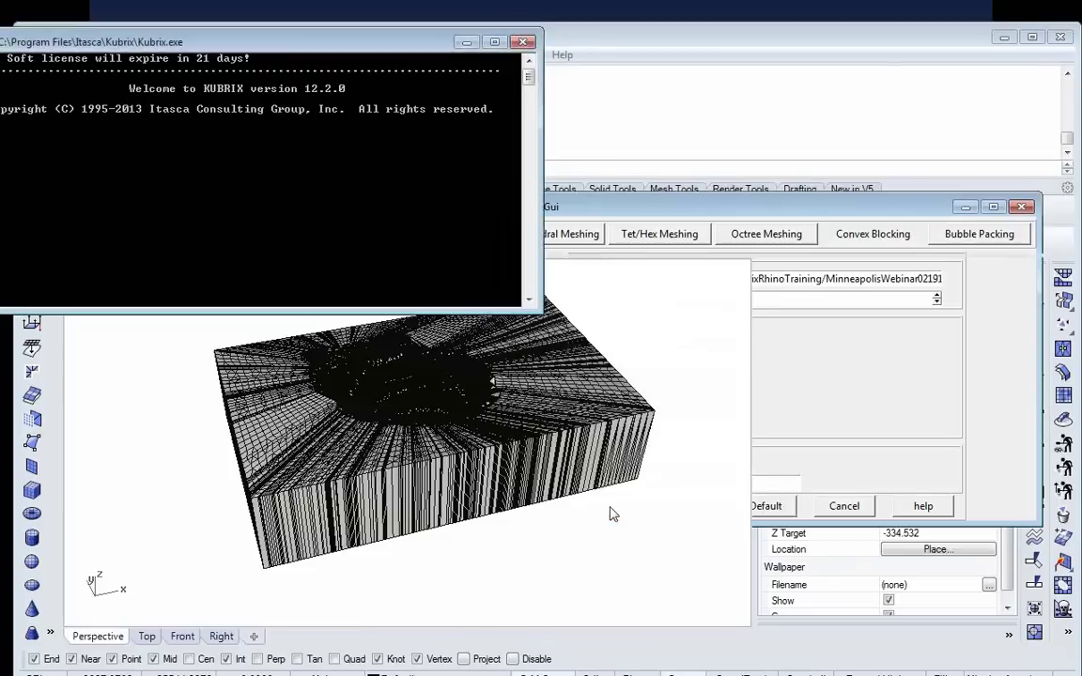
Step: Copy the three self-intersection coordinate lines from the Kubrix console output, then return to Rhino
left_click_drag(357, 50, 848, 69)
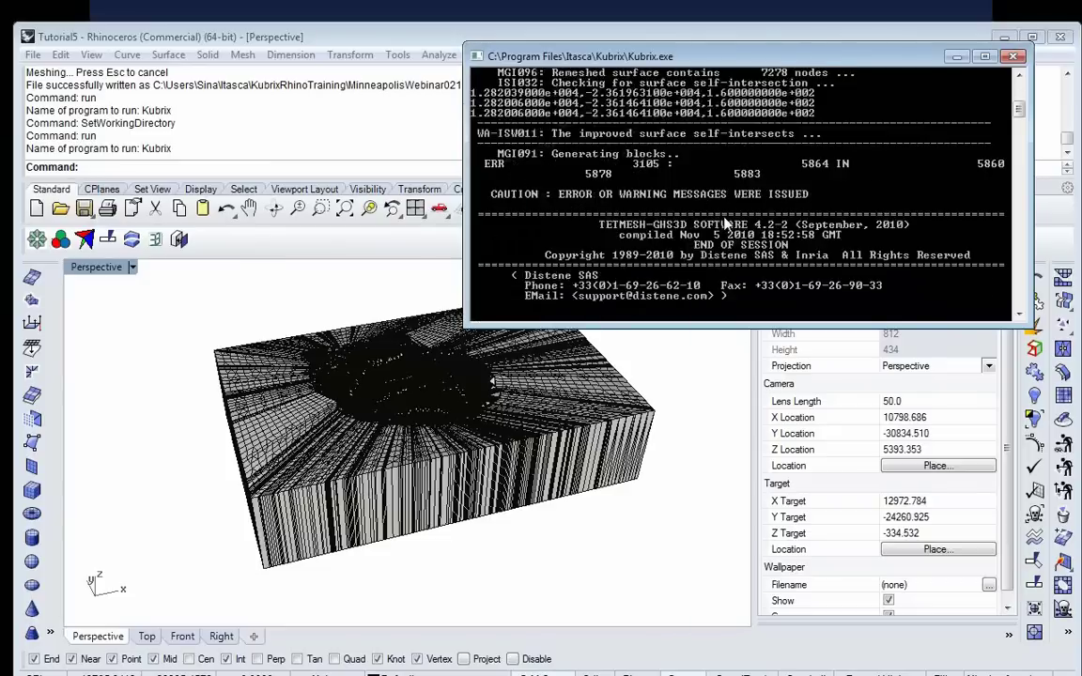
scroll(775, 231, "up", 6)
scroll(776, 231, "up", 4)
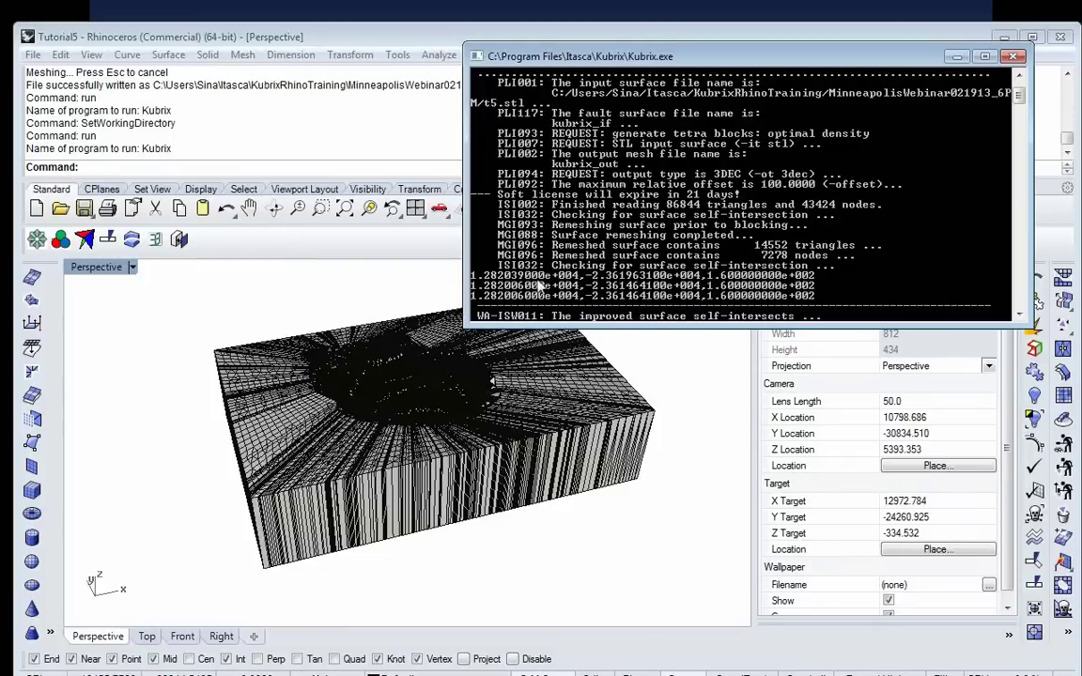
left_click_drag(474, 282, 815, 303)
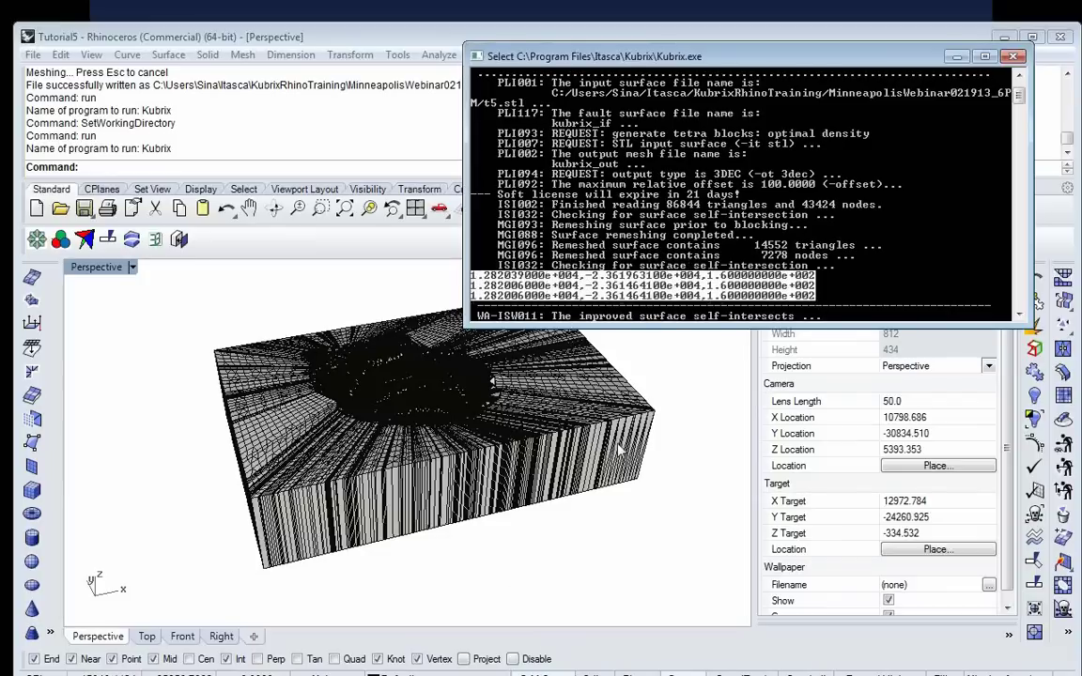
key("Return")
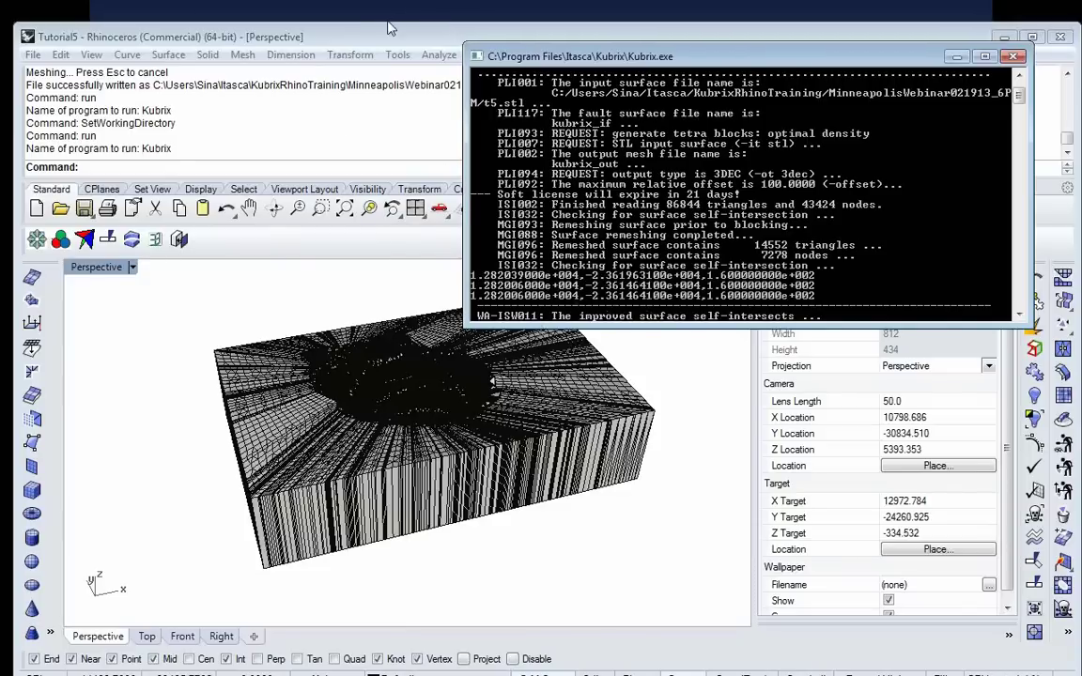
left_click(349, 13)
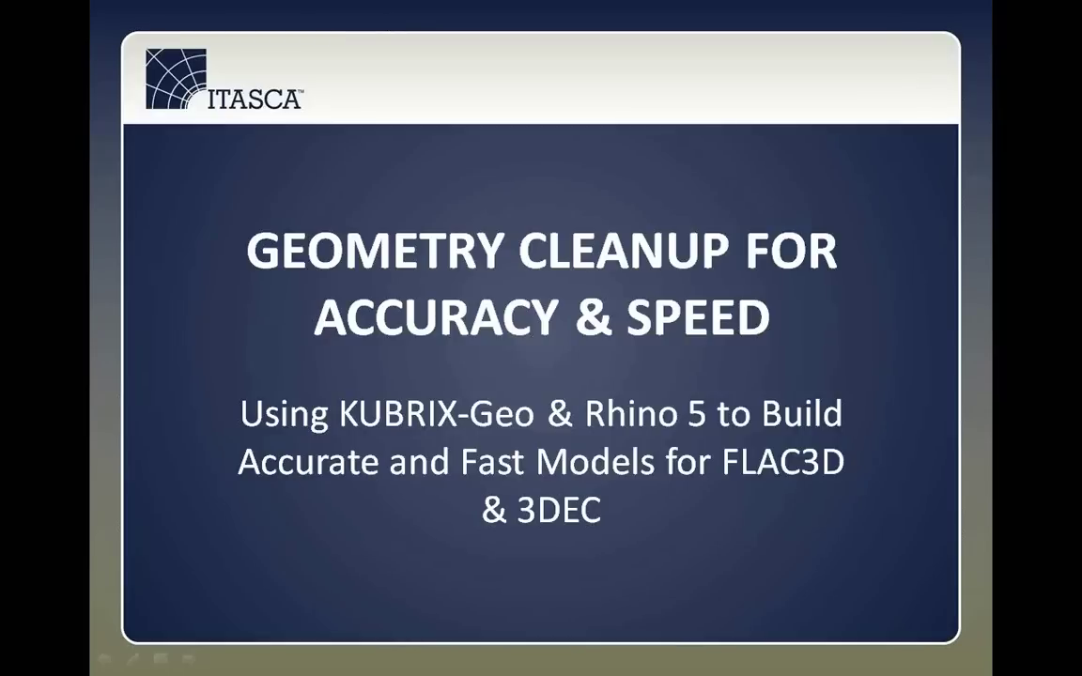
key("alt+Tab")
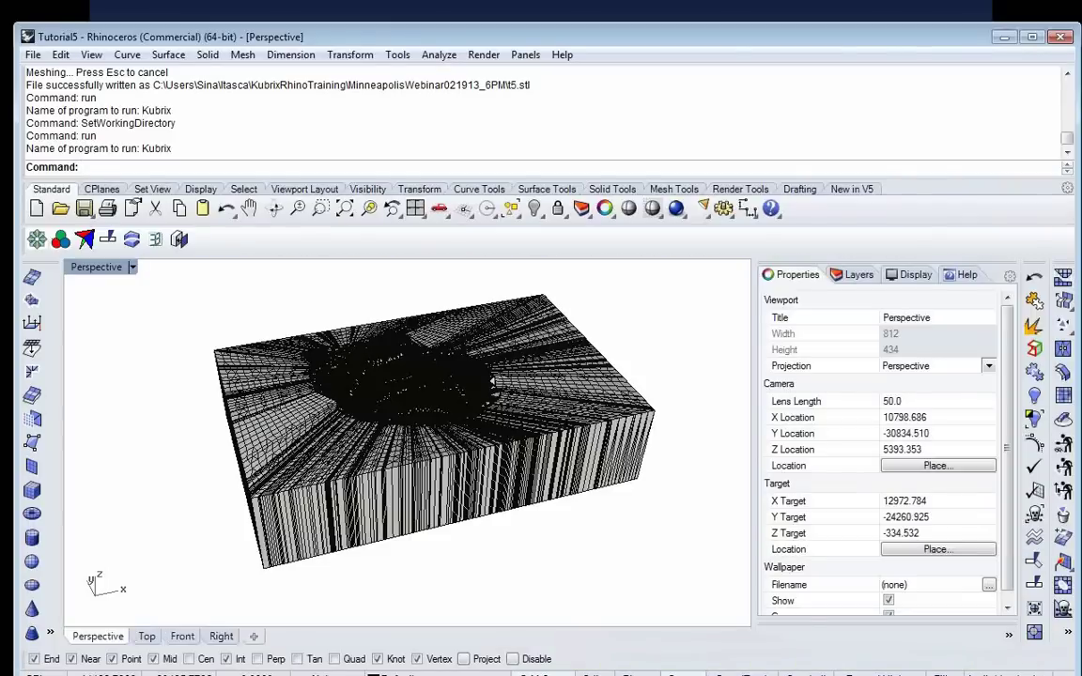
Step: Draw a polyline through the pasted self-intersection coordinates
left_click(127, 55)
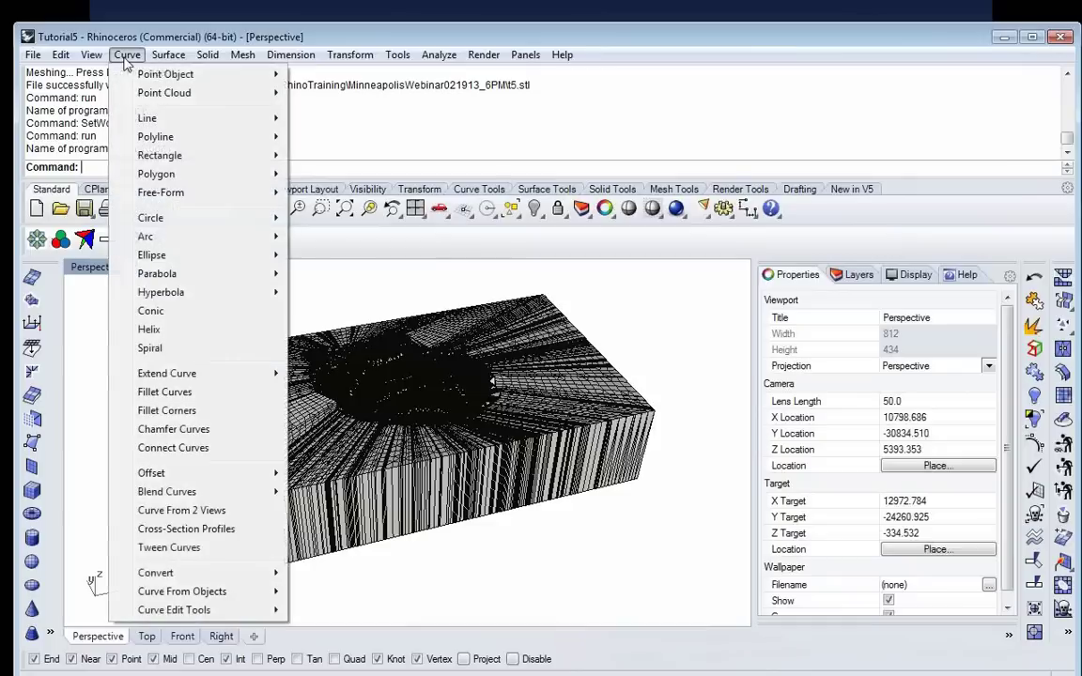
mouse_move(188, 136)
left_click(330, 139)
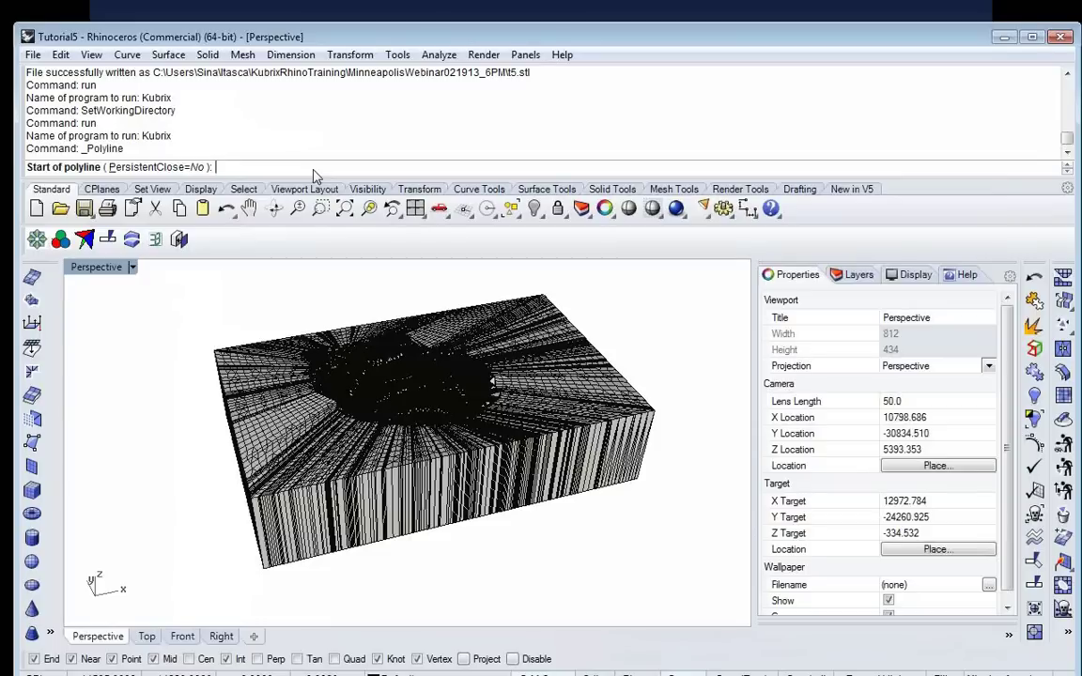
key("ctrl+v")
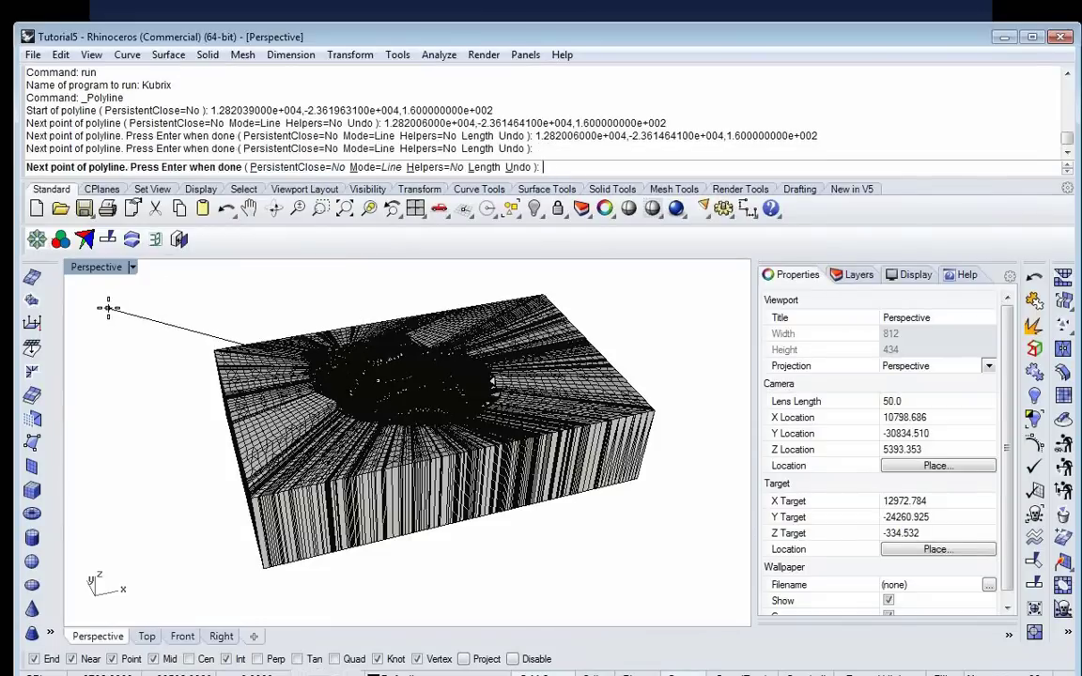
key("Return")
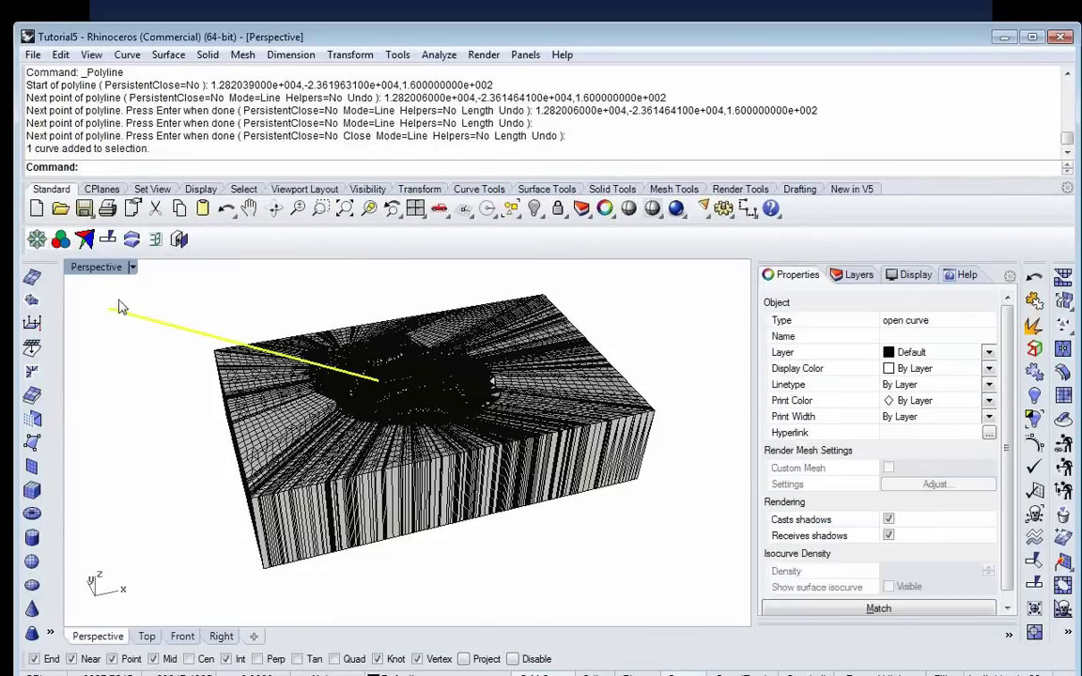
scroll(383, 392, "up", 5)
right_click_drag(342, 343, 345, 382)
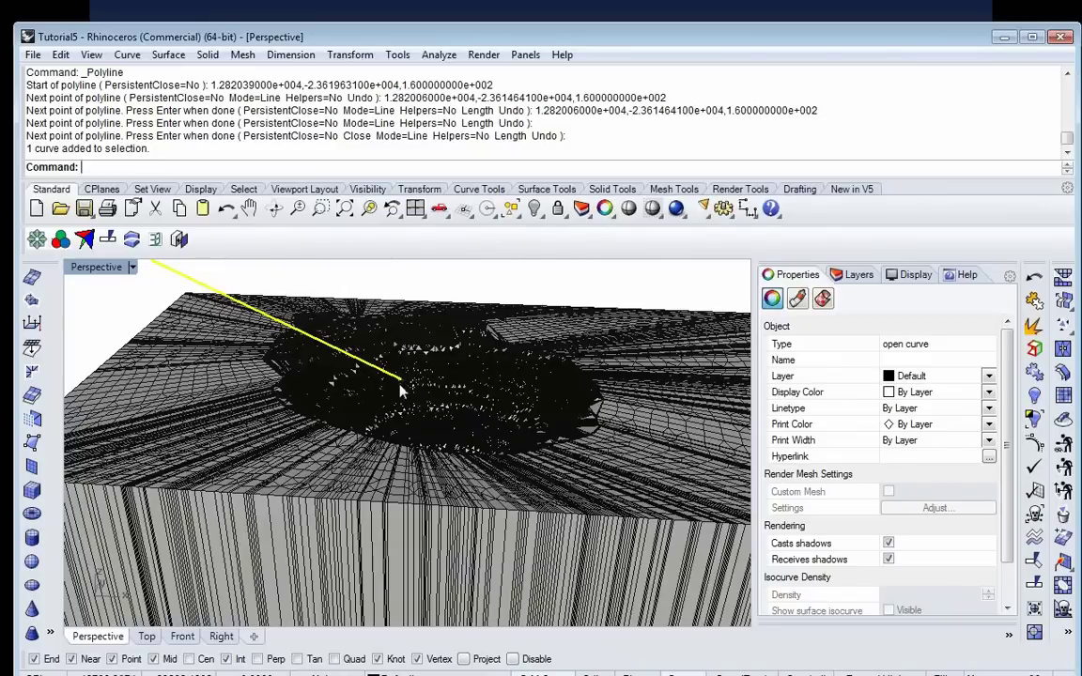
Step: Isolate the line, zoom to its end, restore the mesh and inspect the overlapping faces there
left_click(534, 212)
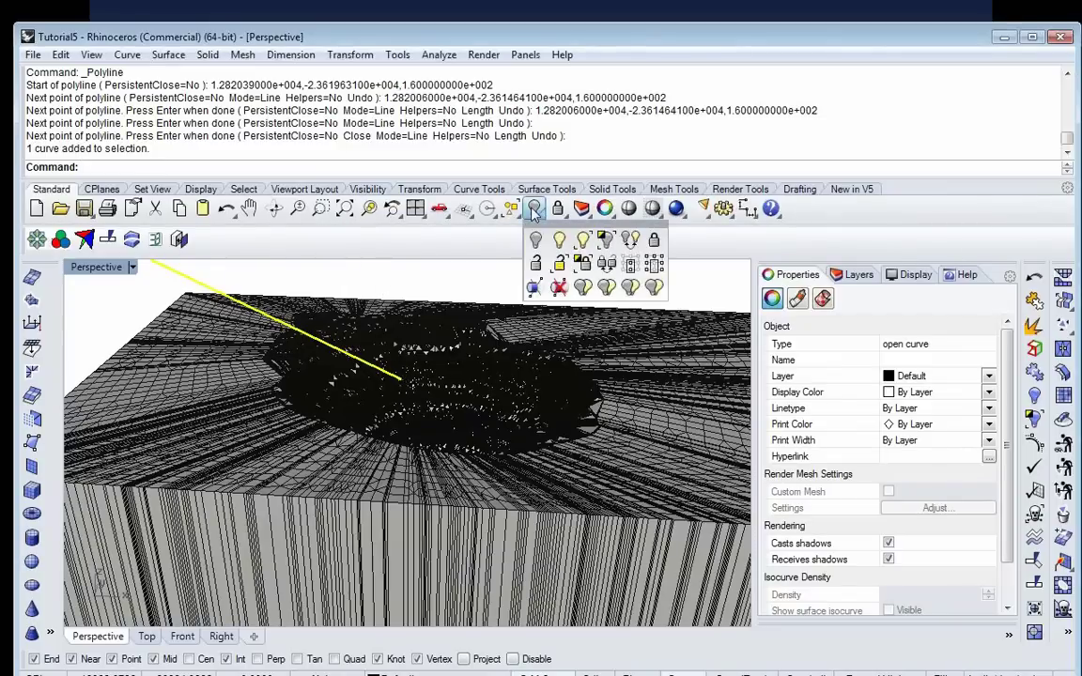
left_click(605, 243)
left_click(320, 209)
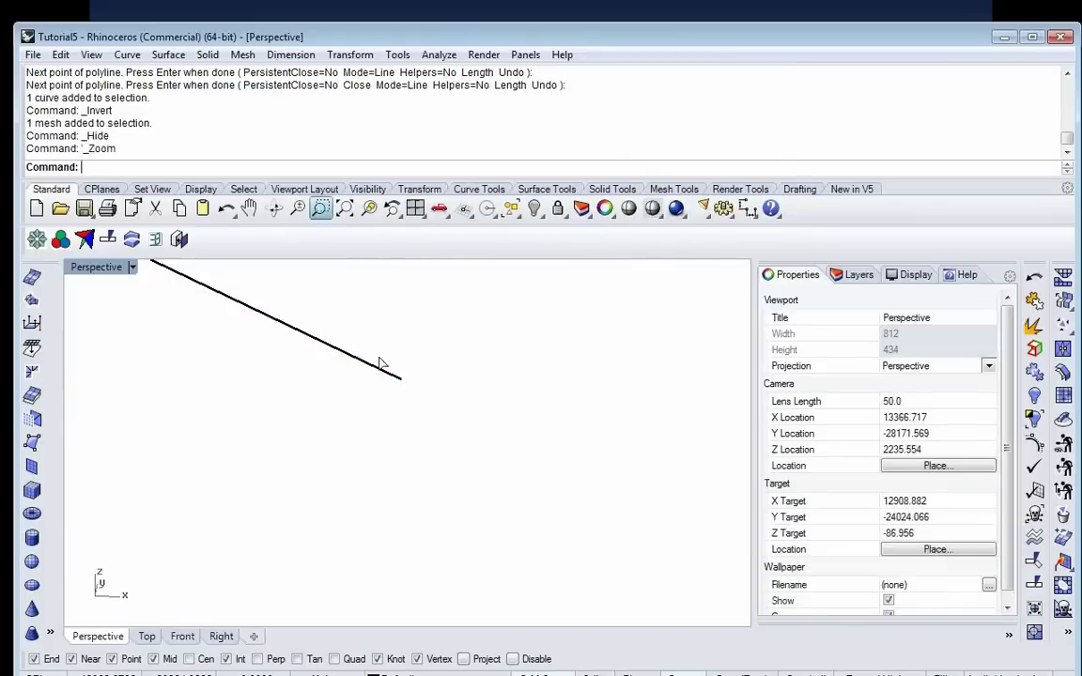
left_click_drag(396, 373, 409, 398)
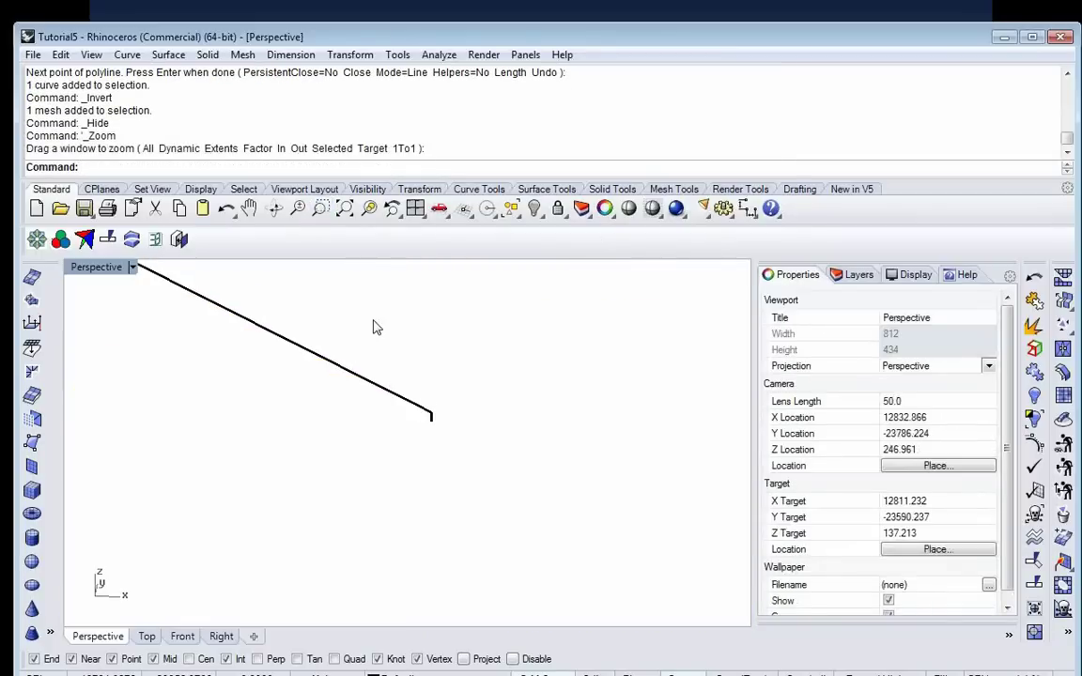
key("ctrl+alt+h")
scroll(447, 394, "up", 4)
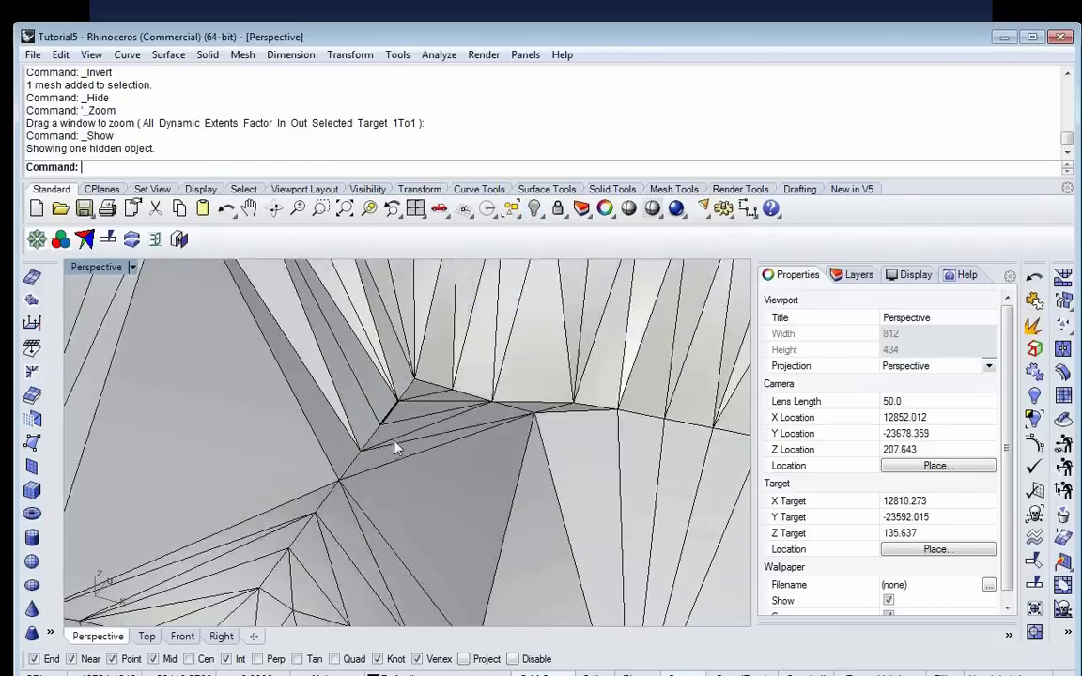
scroll(371, 451, "up", 4)
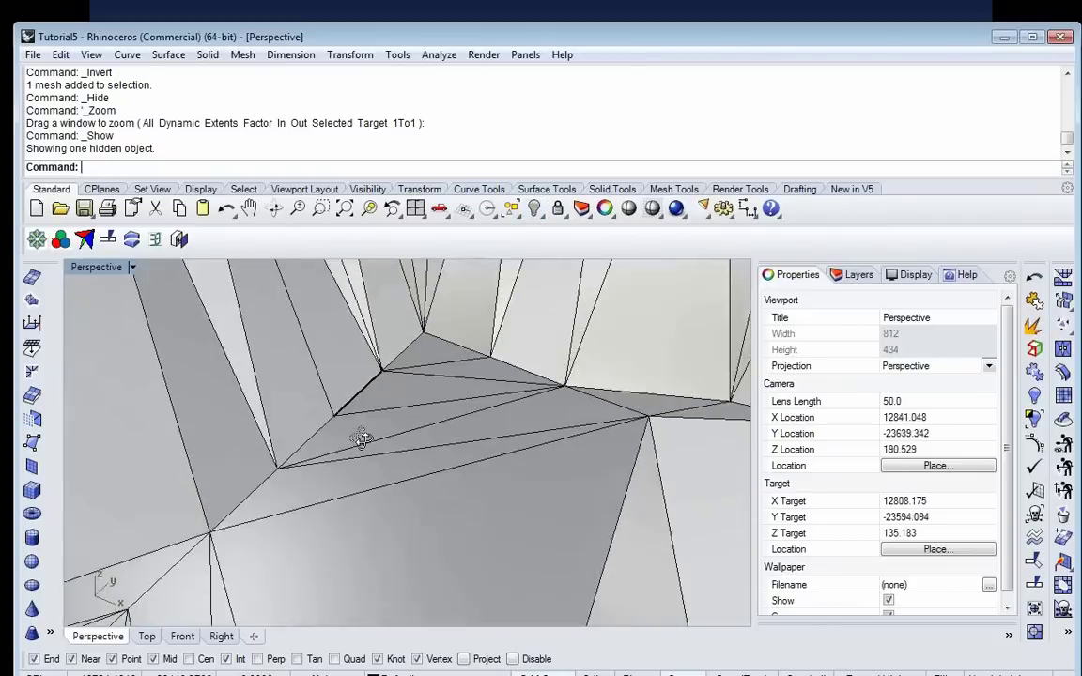
right_click_drag(361, 439, 368, 466)
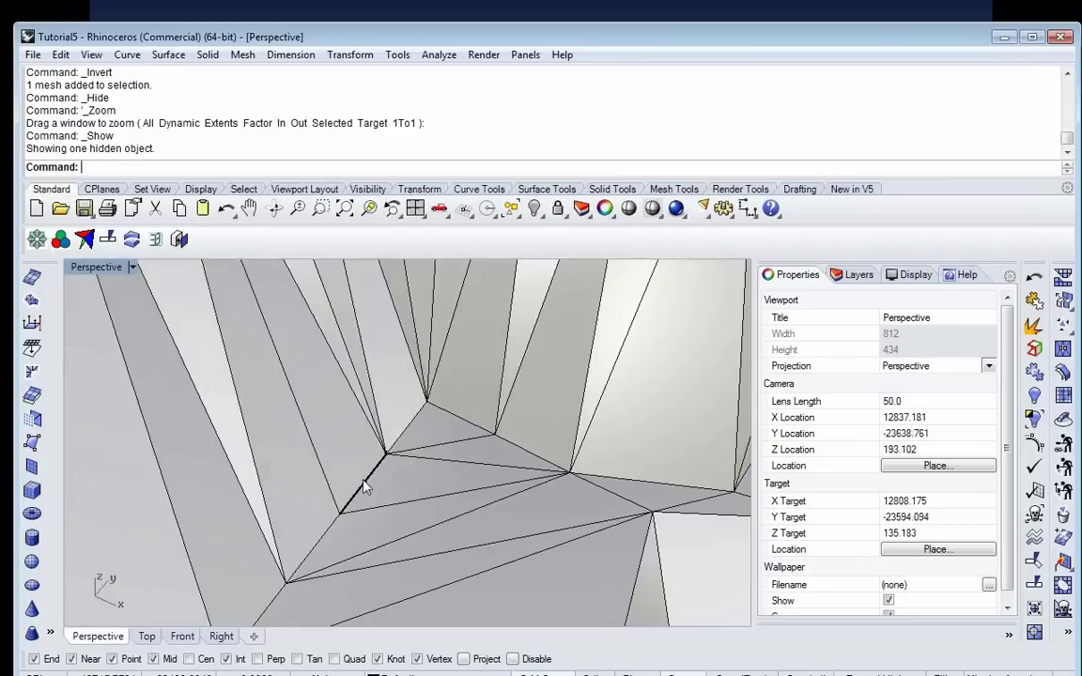
scroll(382, 447, "down", 2)
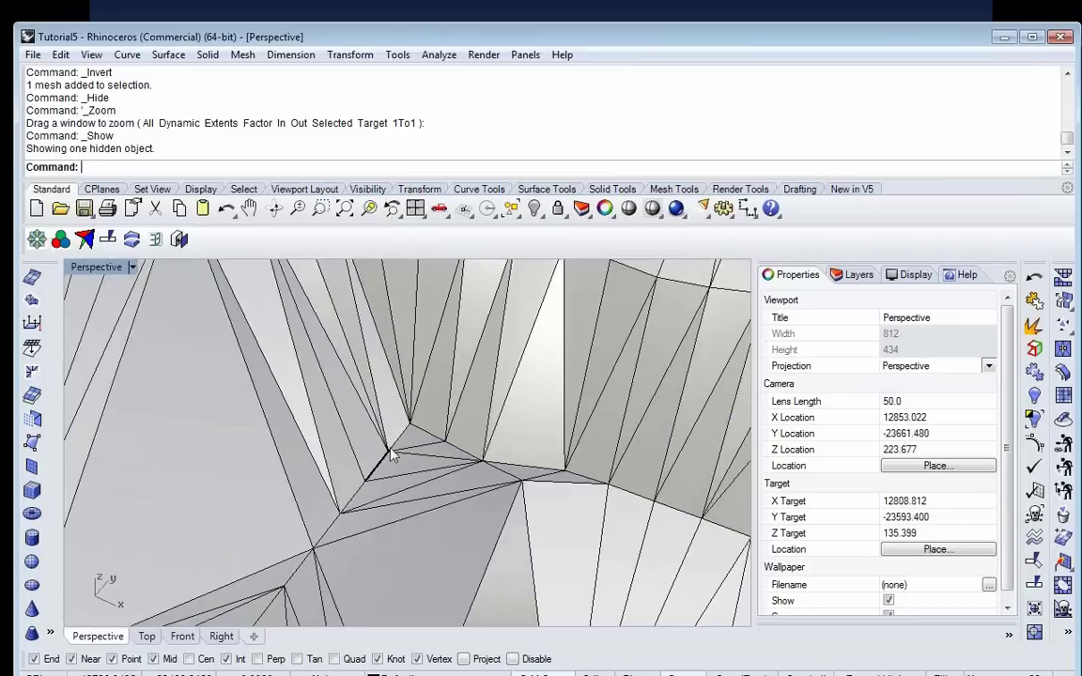
right_click_drag(382, 448, 489, 448)
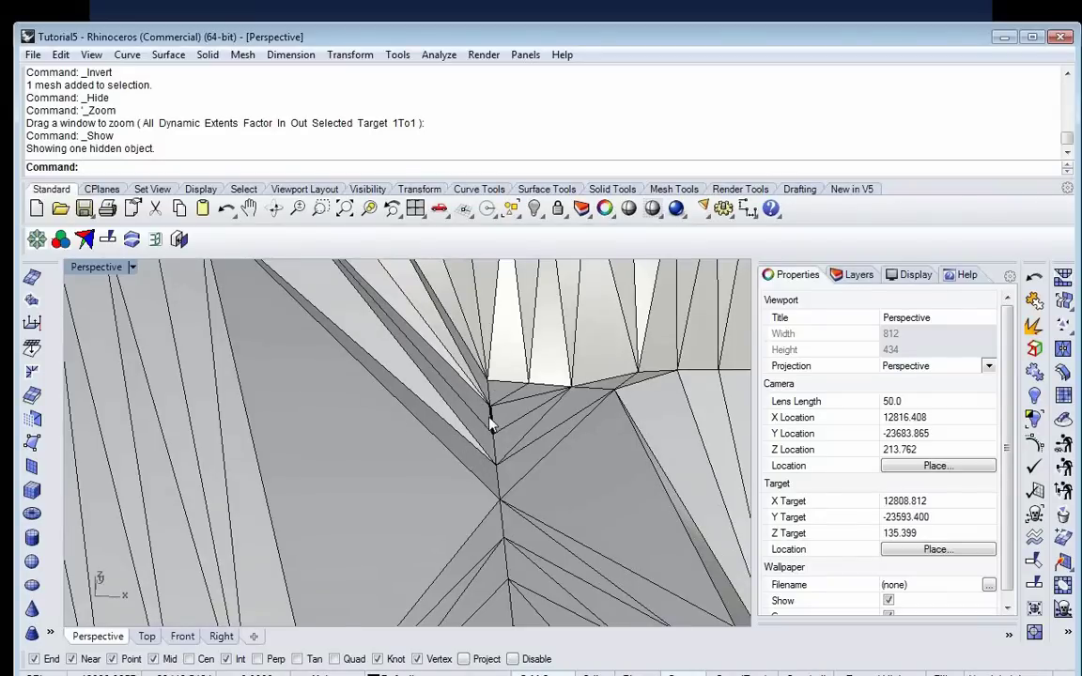
right_click_drag(489, 422, 444, 427)
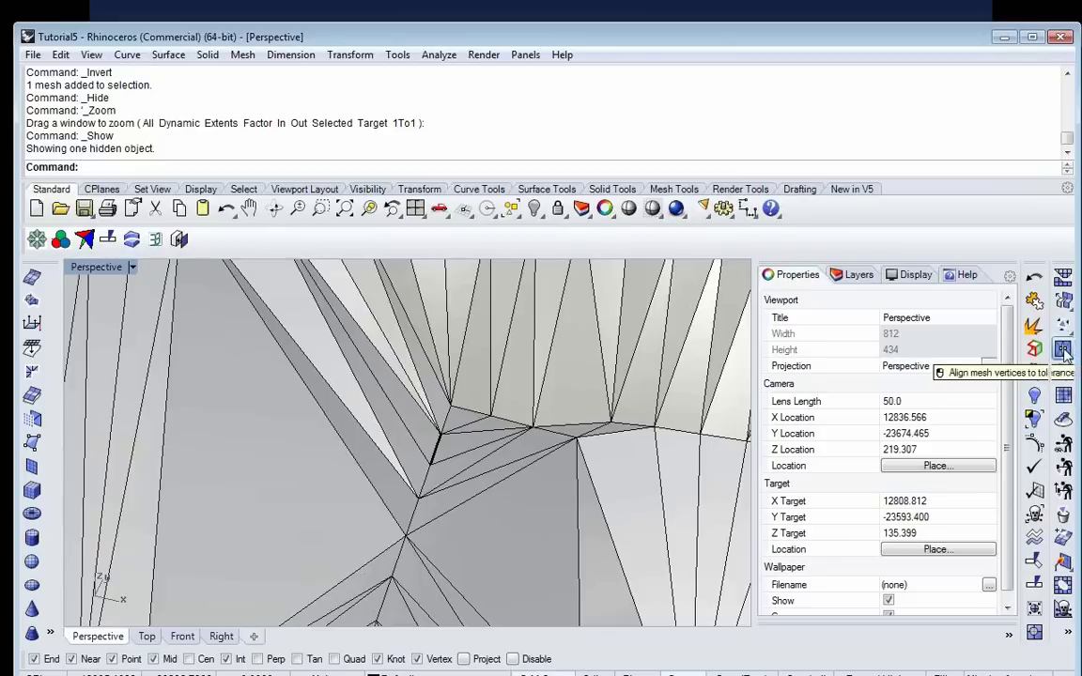
Step: Run AlignMeshVertices on the vertex at the intersecting edge
left_click(1064, 353)
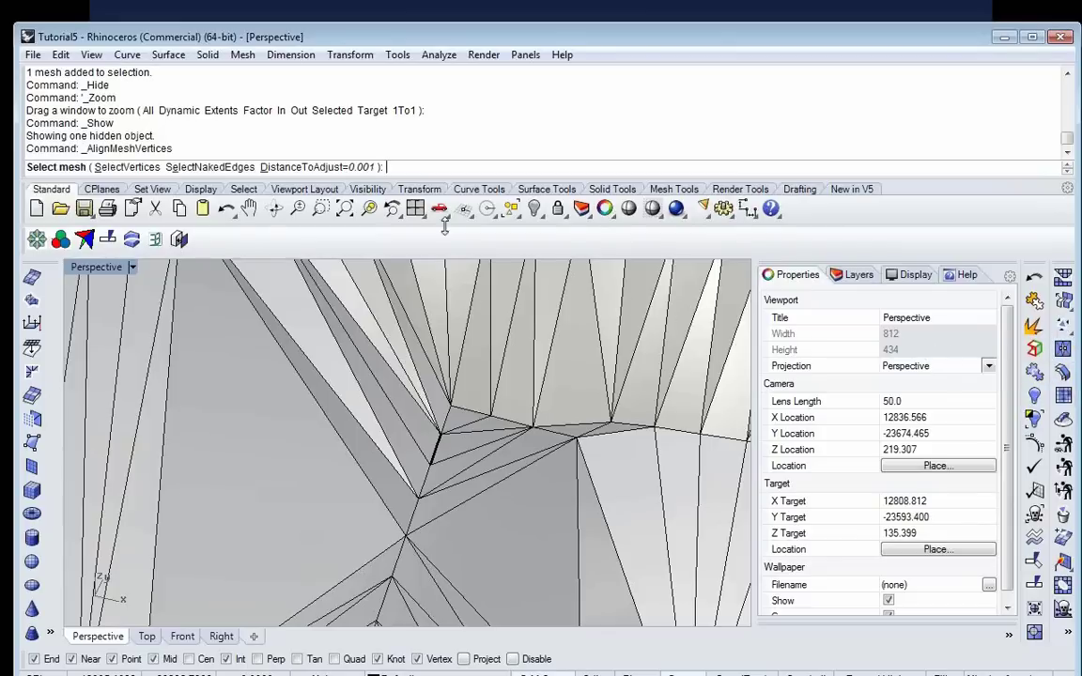
left_click(131, 167)
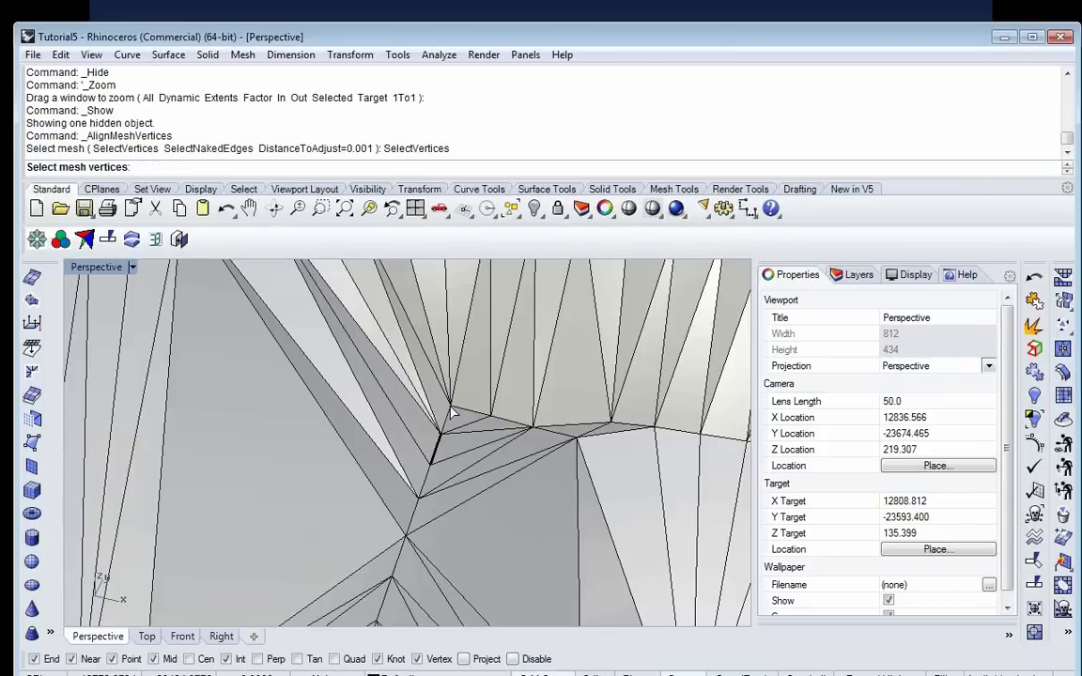
left_click_drag(425, 385, 462, 417)
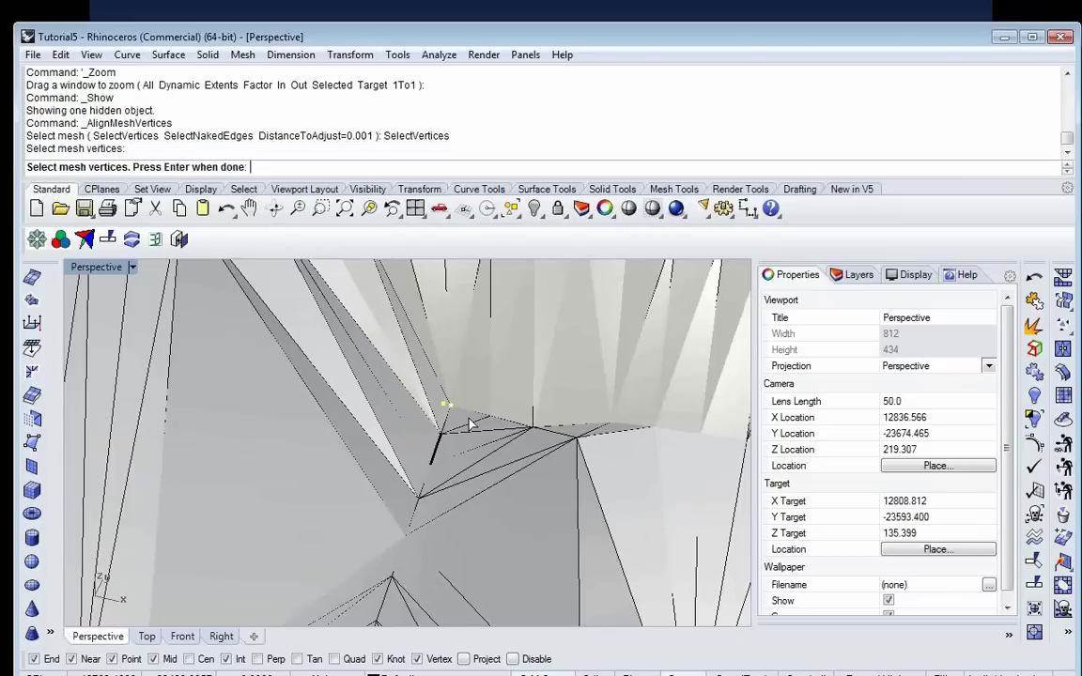
key("Return")
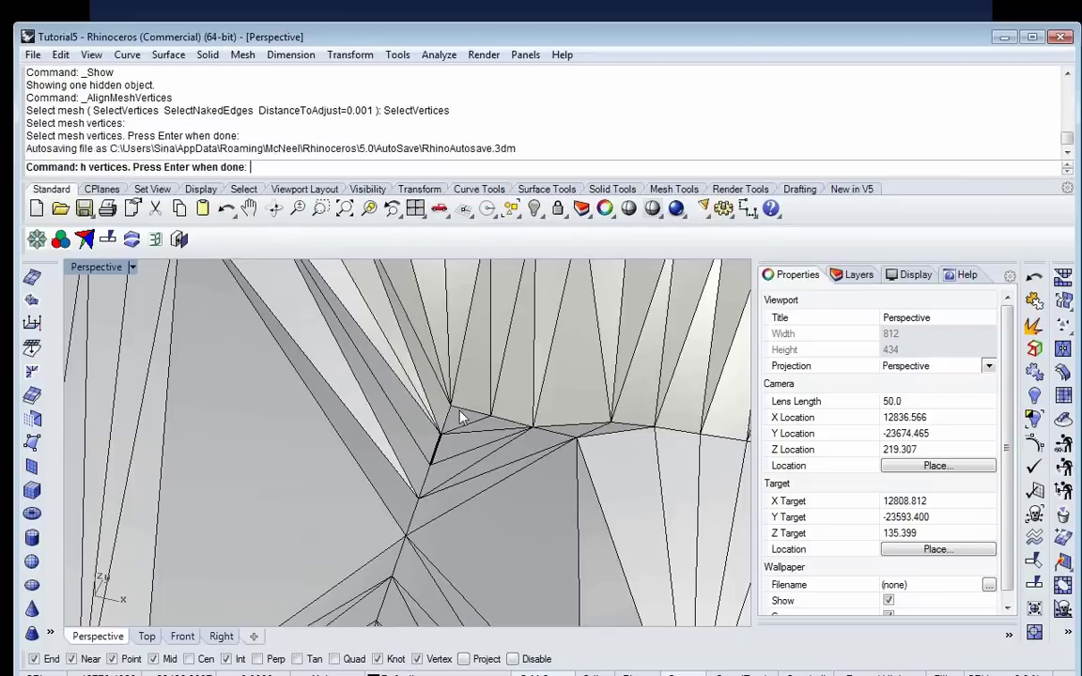
key("Return")
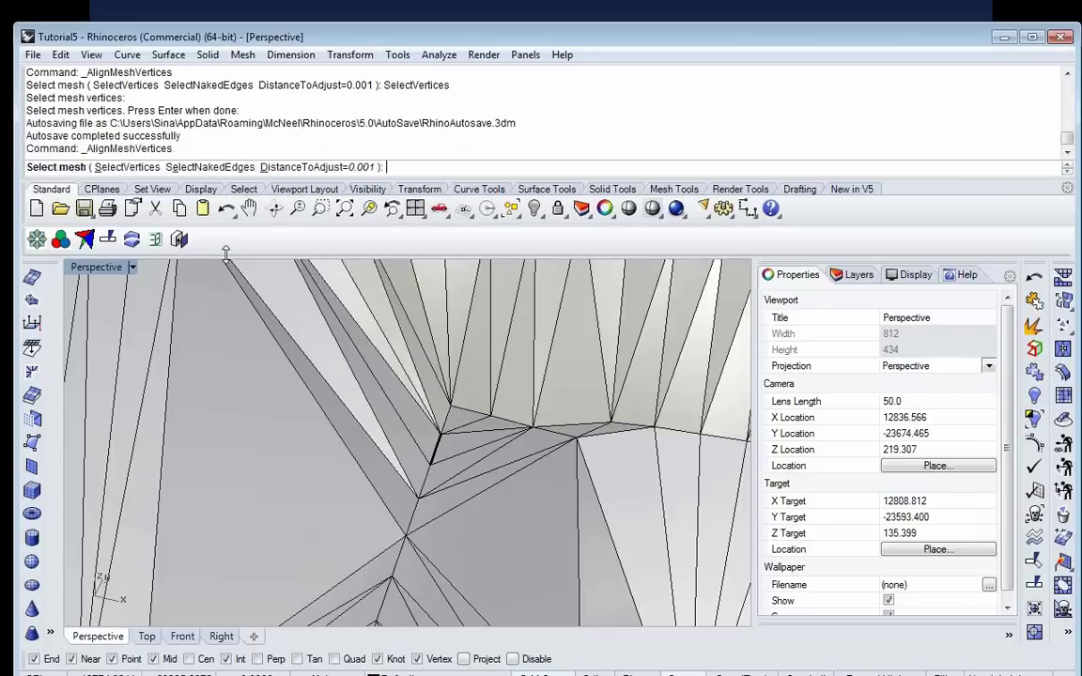
Step: Align the two vertices at the fold using an adjust distance of 1000
left_click(96, 166)
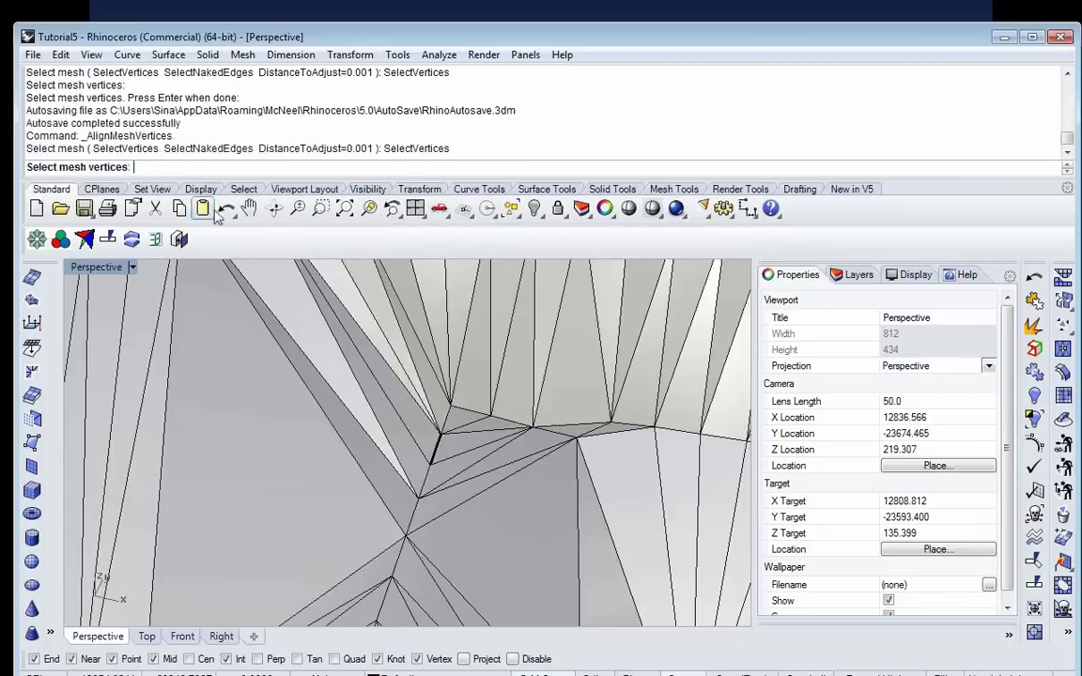
left_click(450, 410)
right_click_drag(451, 410, 385, 418)
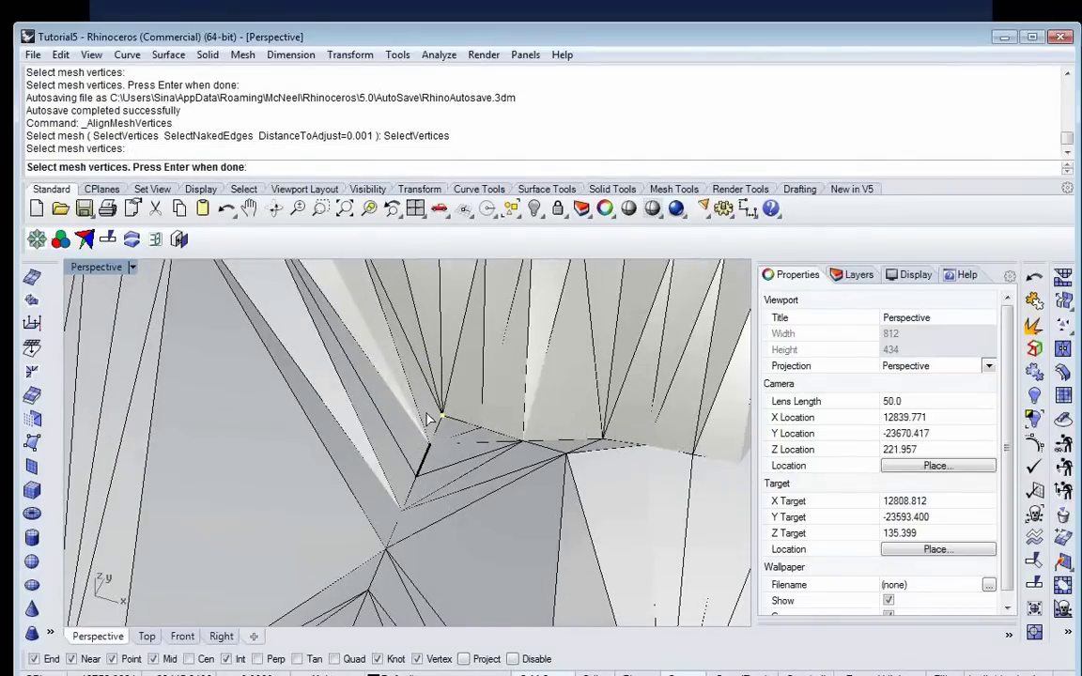
left_click_drag(414, 413, 427, 486)
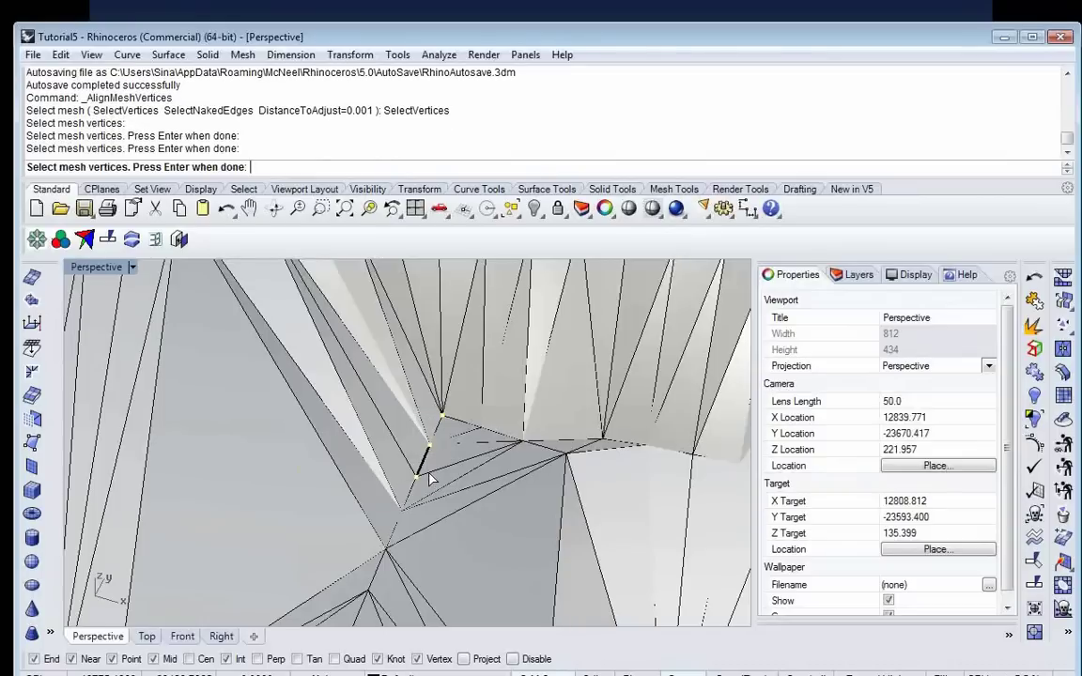
right_click_drag(427, 483, 446, 454)
key("Return")
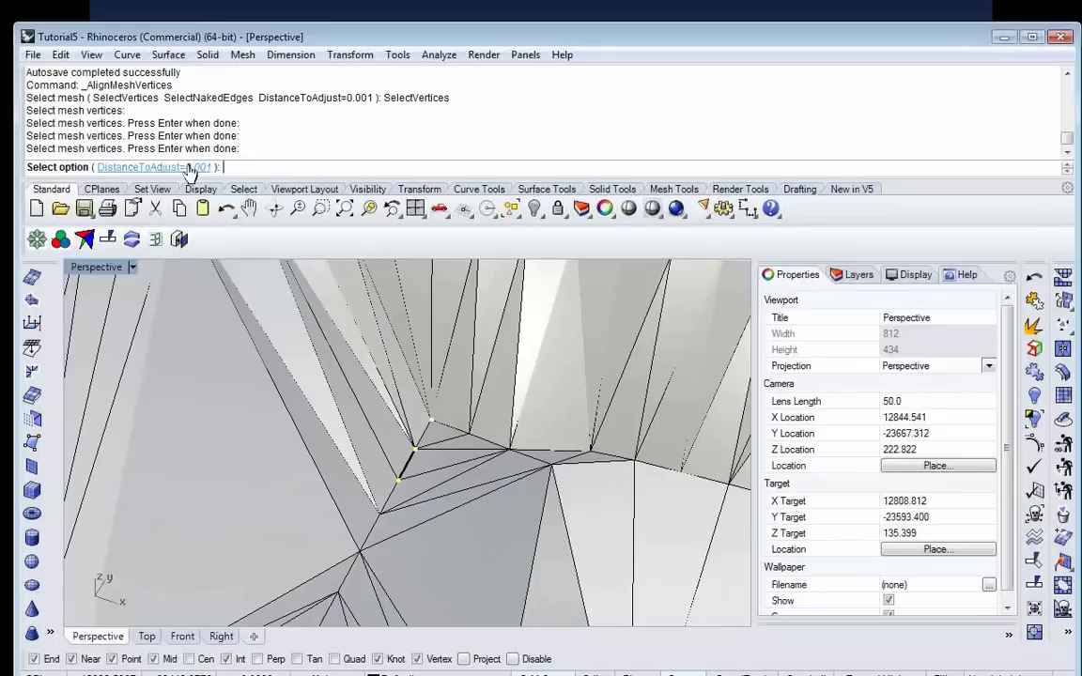
type("1000")
key("Return")
key("Return")
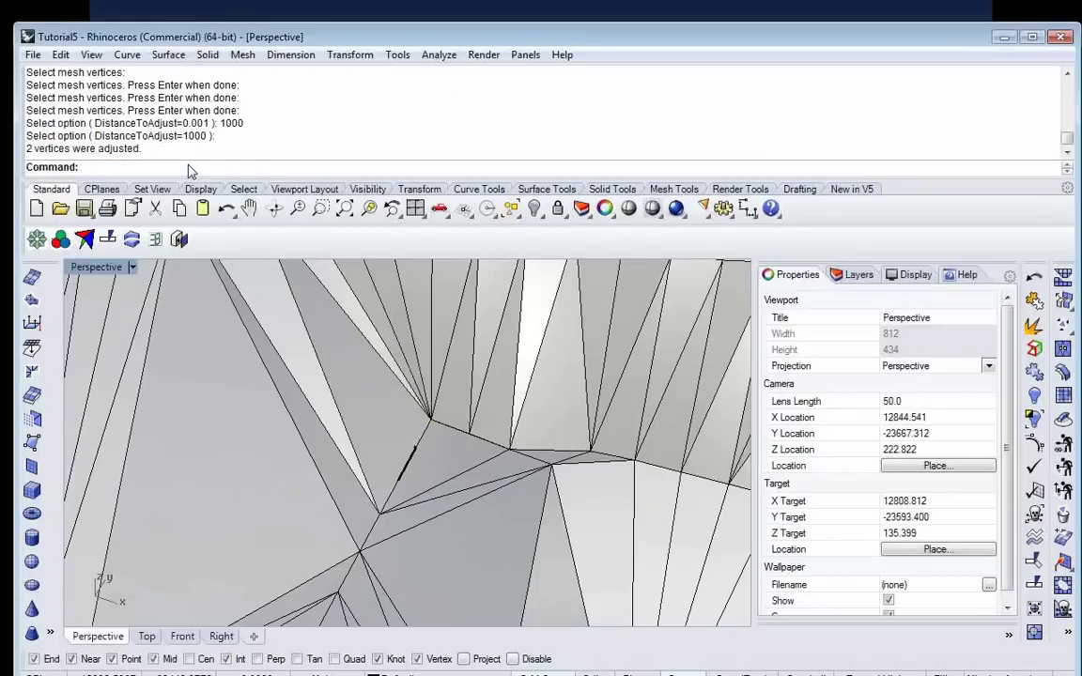
Step: Delete the leftover curve at the mesh fold
left_click(408, 472)
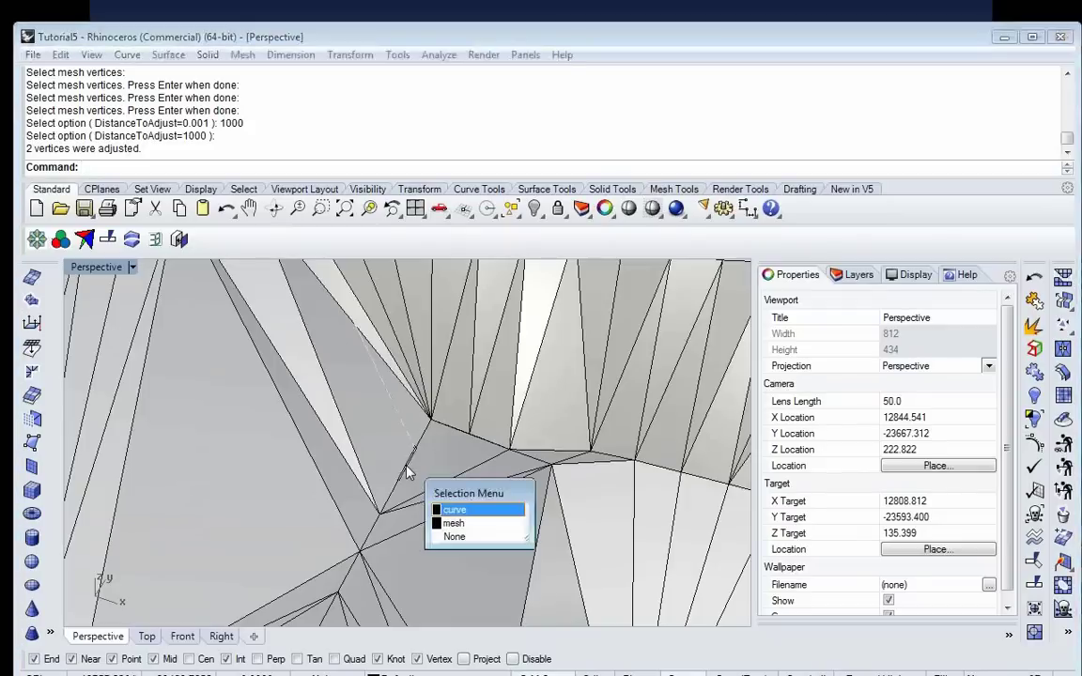
key("Return")
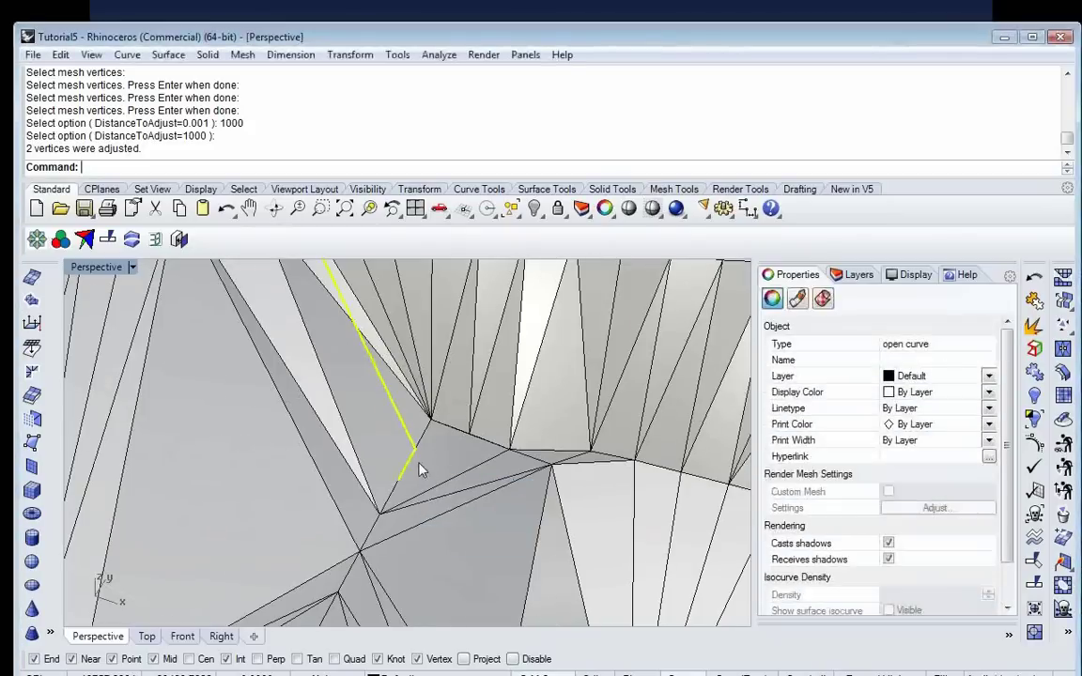
key("Delete")
mouse_move(419, 470)
right_mouse_down()
mouse_move(415, 483)
mouse_move(425, 484)
right_mouse_up()
scroll(437, 473, "up", 6)
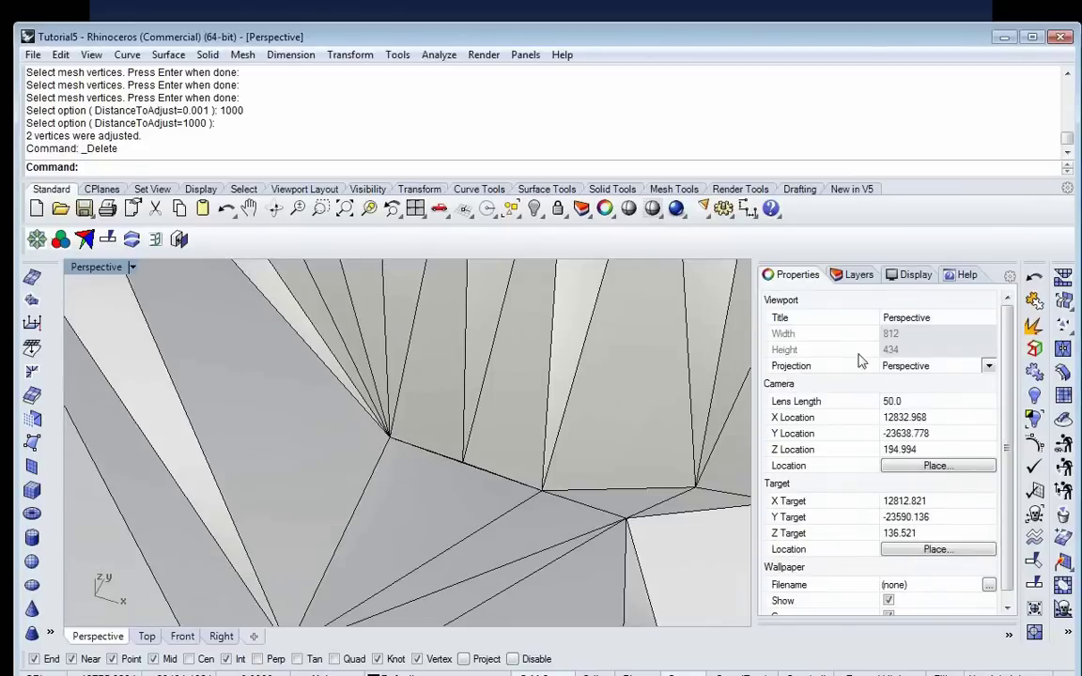
Step: Align the mesh vertex where the triangles converge to tolerance, adjusting one more vertex
right_click(761, 170)
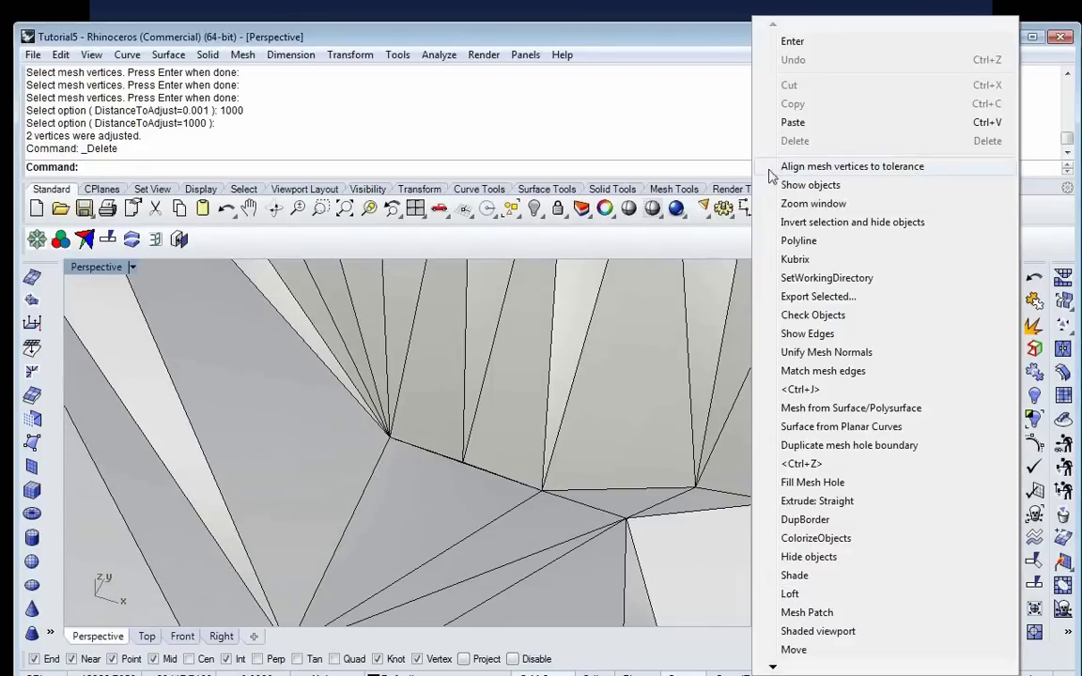
left_click(779, 167)
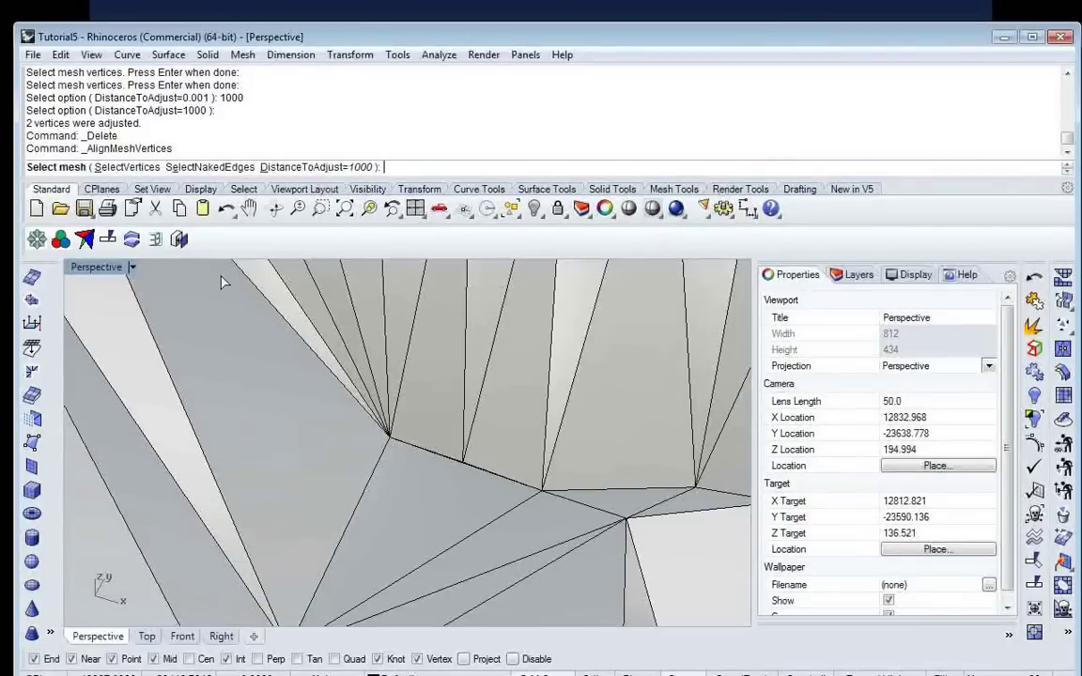
left_click(124, 167)
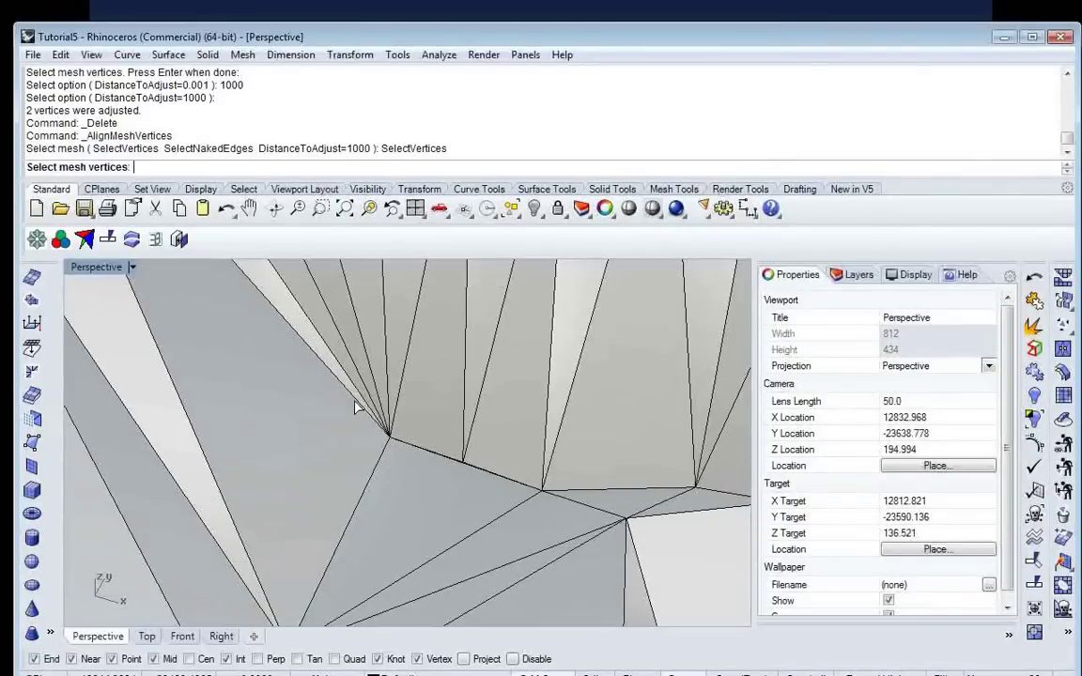
left_click(391, 440)
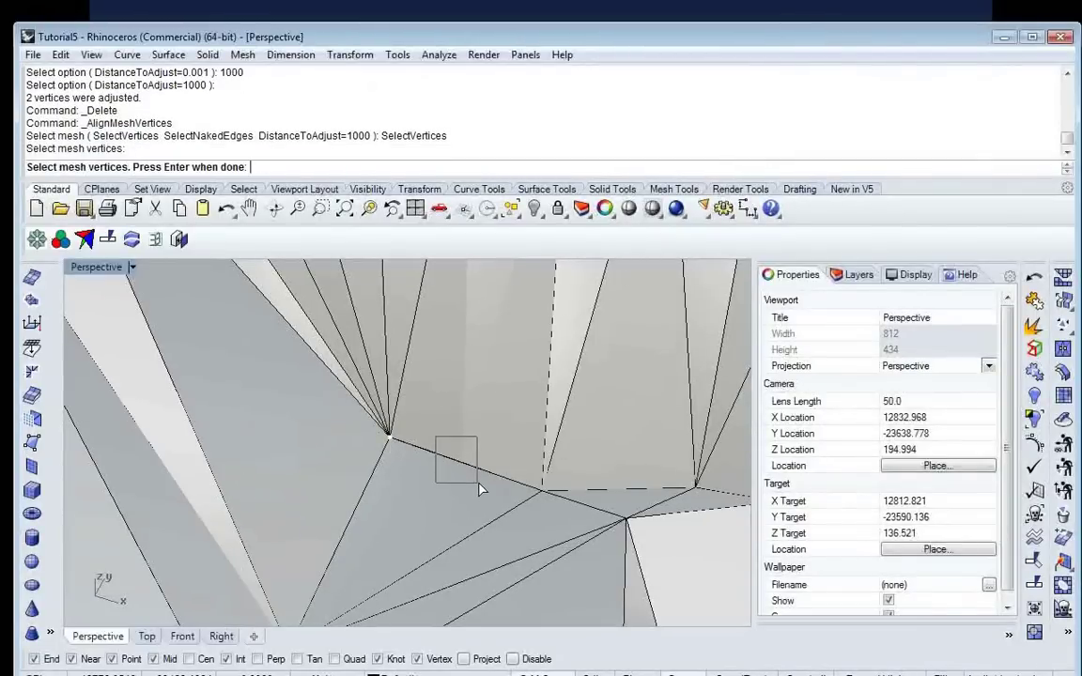
left_click(451, 468)
right_click_drag(451, 469, 473, 488)
key("Return")
key("Return")
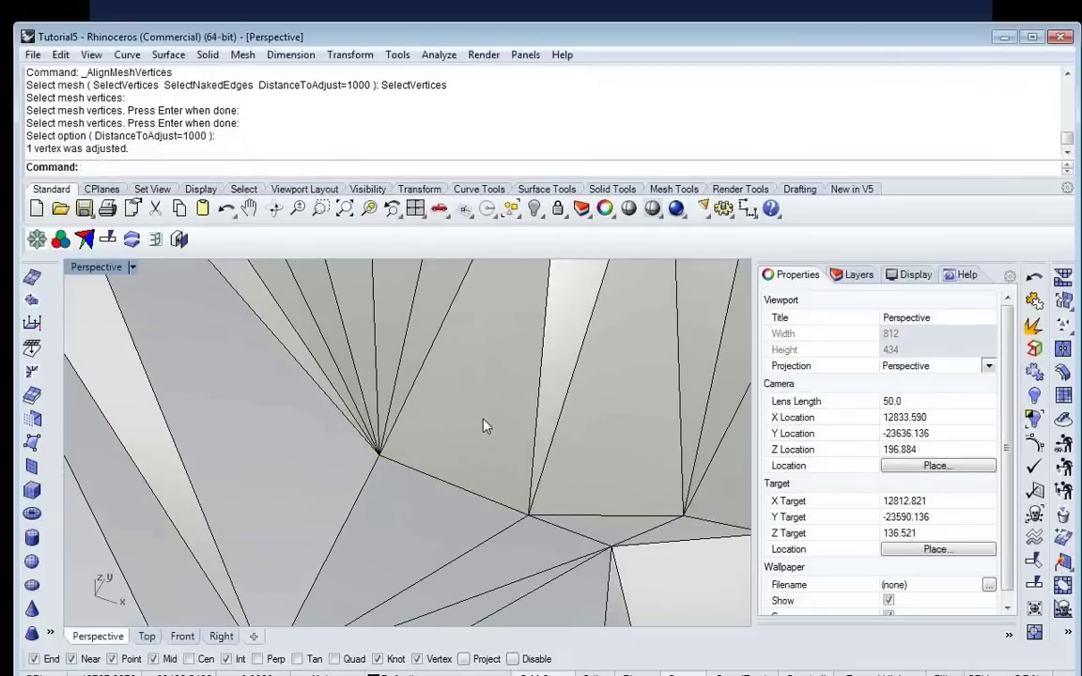
scroll(439, 416, "down", 5)
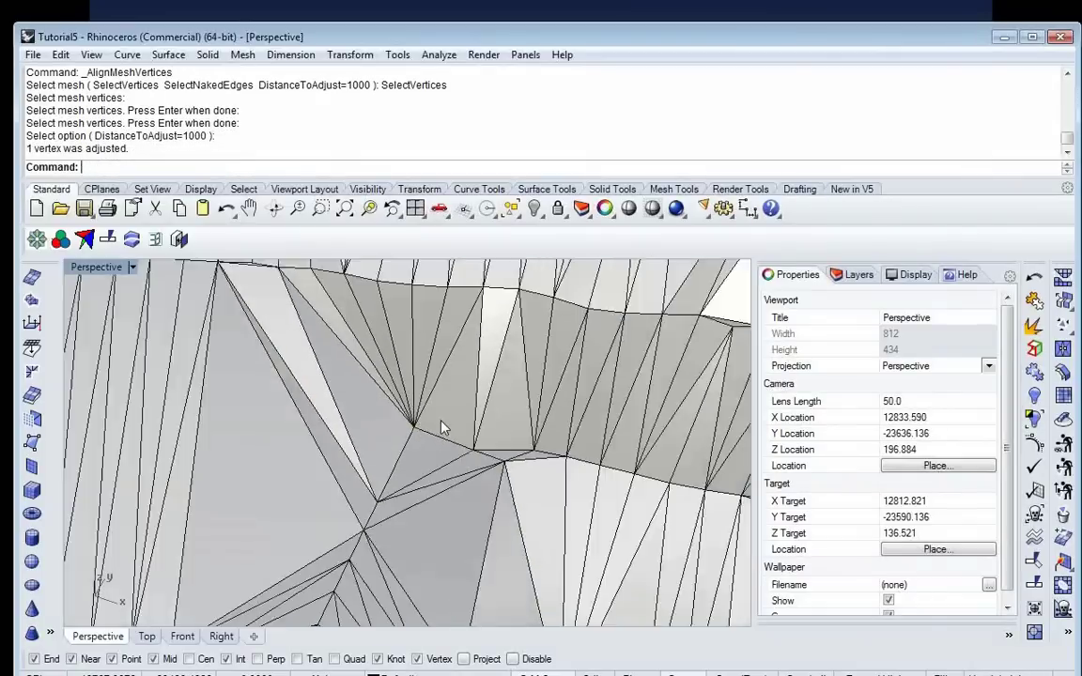
Step: Run Check on the block mesh to confirm it is a good closed mesh
scroll(411, 370, "down", 6)
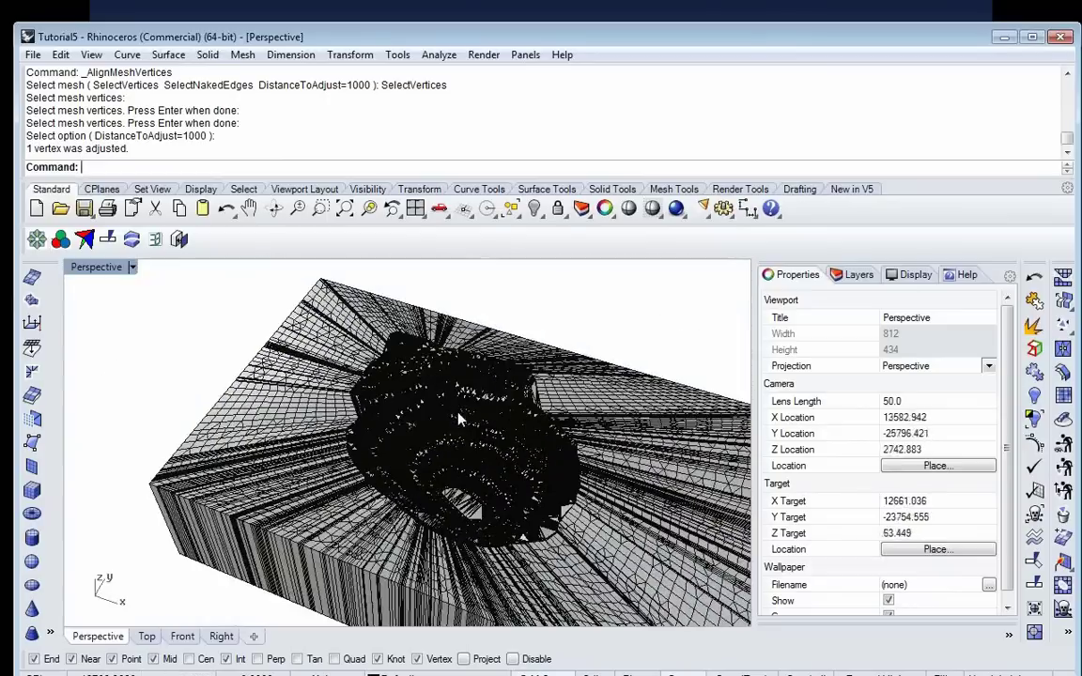
left_click(419, 344)
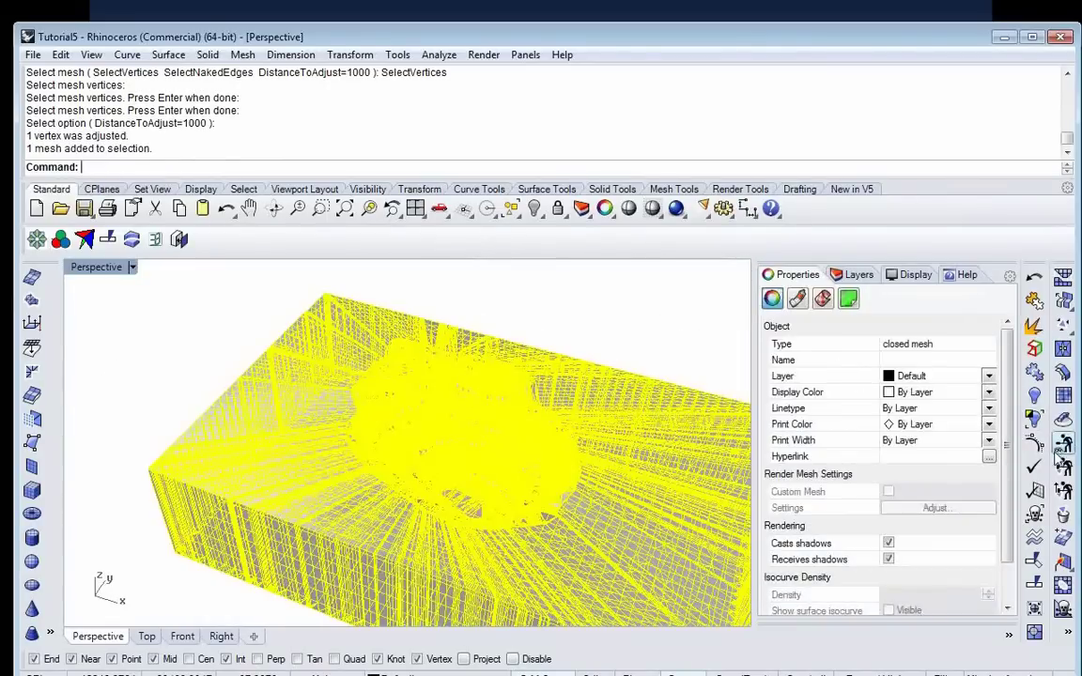
left_click(1033, 466)
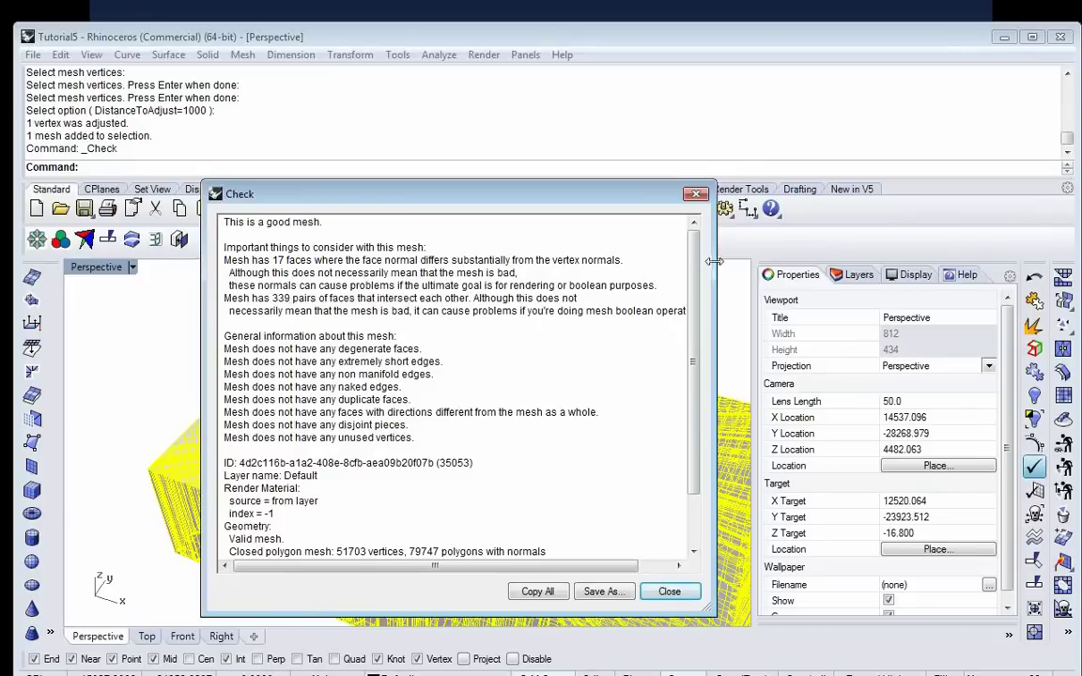
left_click(696, 194)
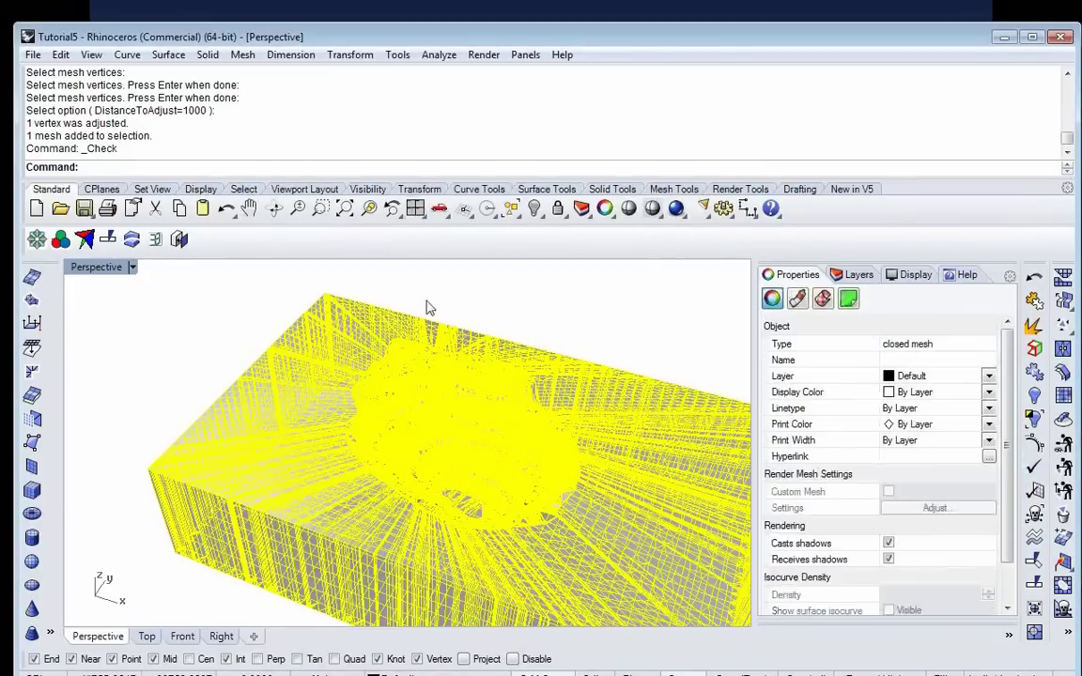
Step: Export the selected mesh over the existing t5.stl, confirming the replacement
left_click(32, 54)
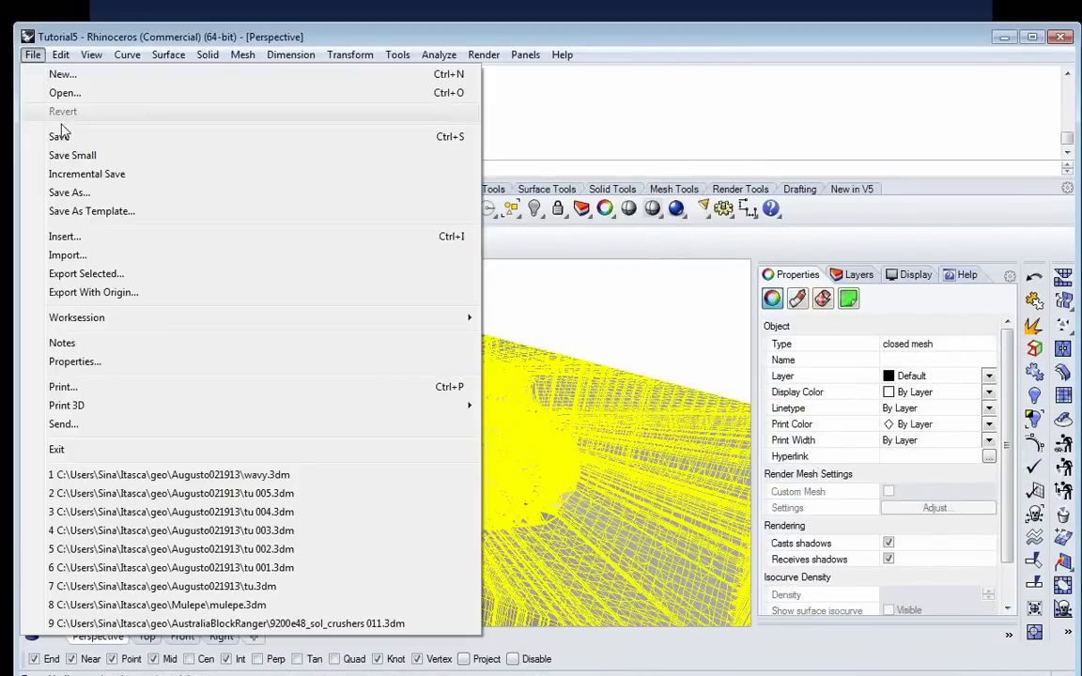
left_click(80, 272)
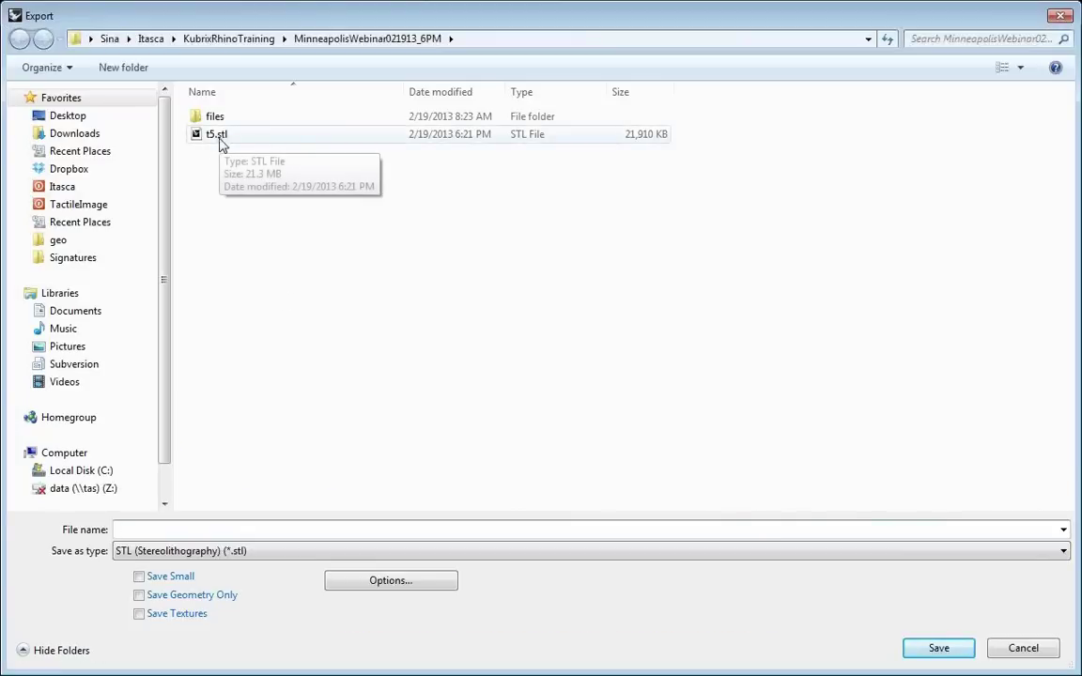
double_click(218, 137)
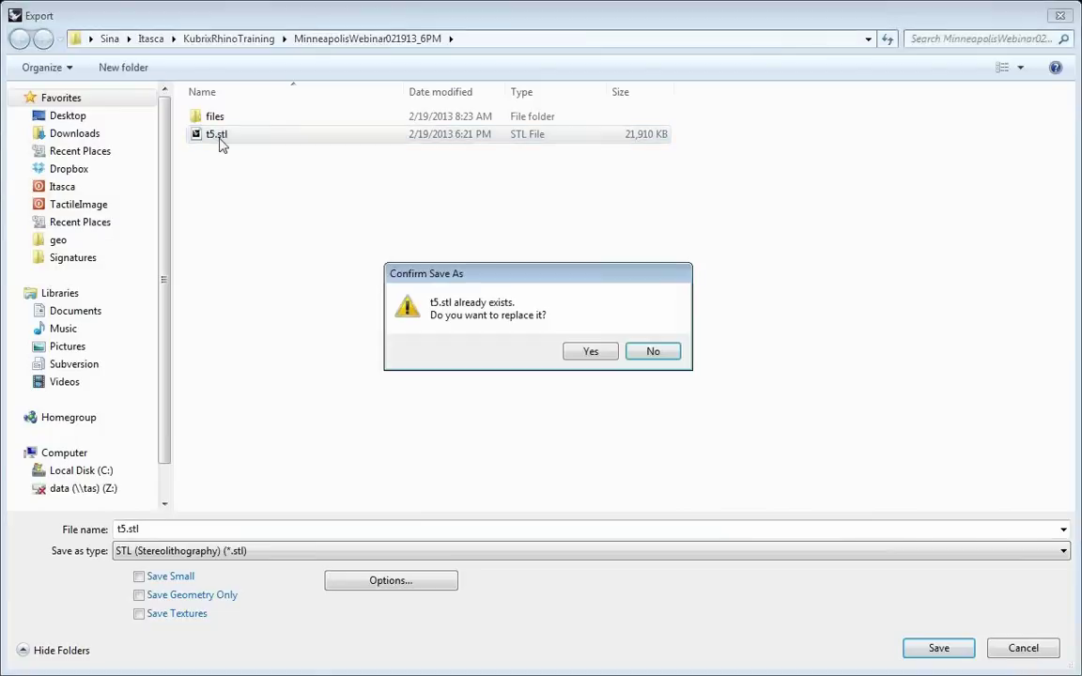
left_click(578, 353)
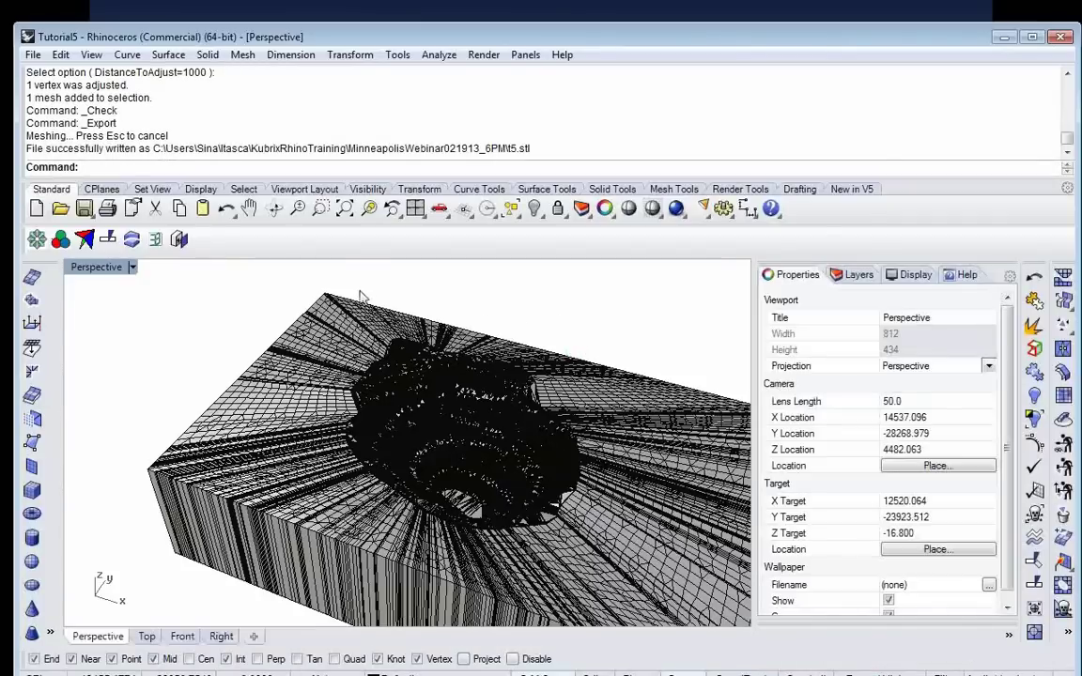
Step: Launch Kubrix and arrange the KubrixGui settings and Kubrix.exe console windows
left_click(36, 241)
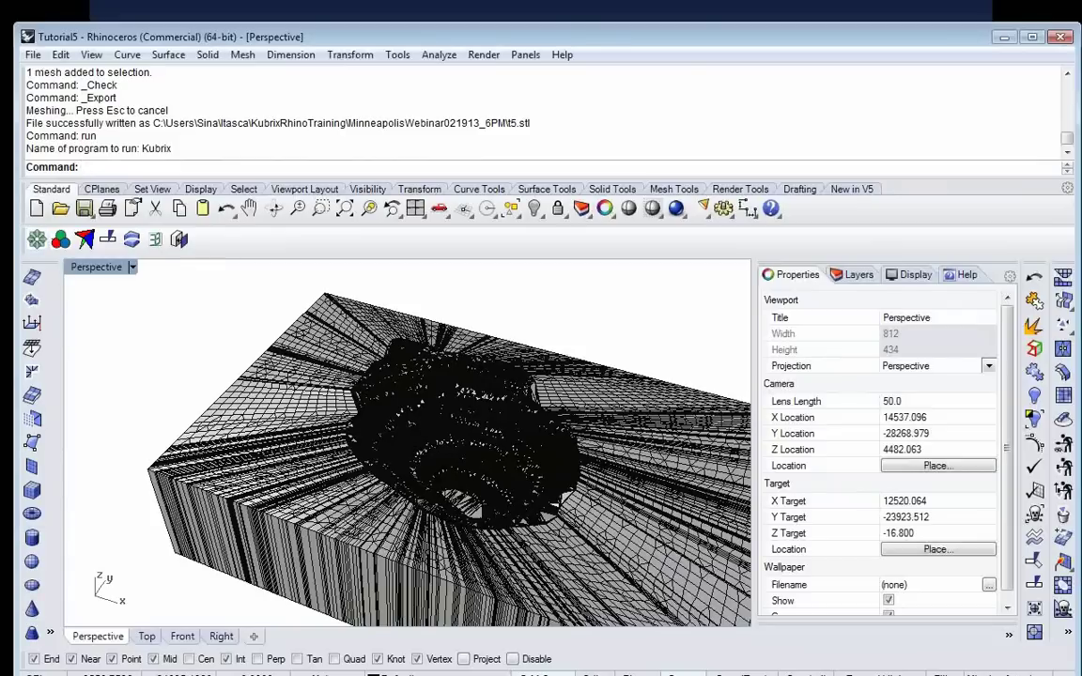
left_click_drag(453, 77, 647, 80)
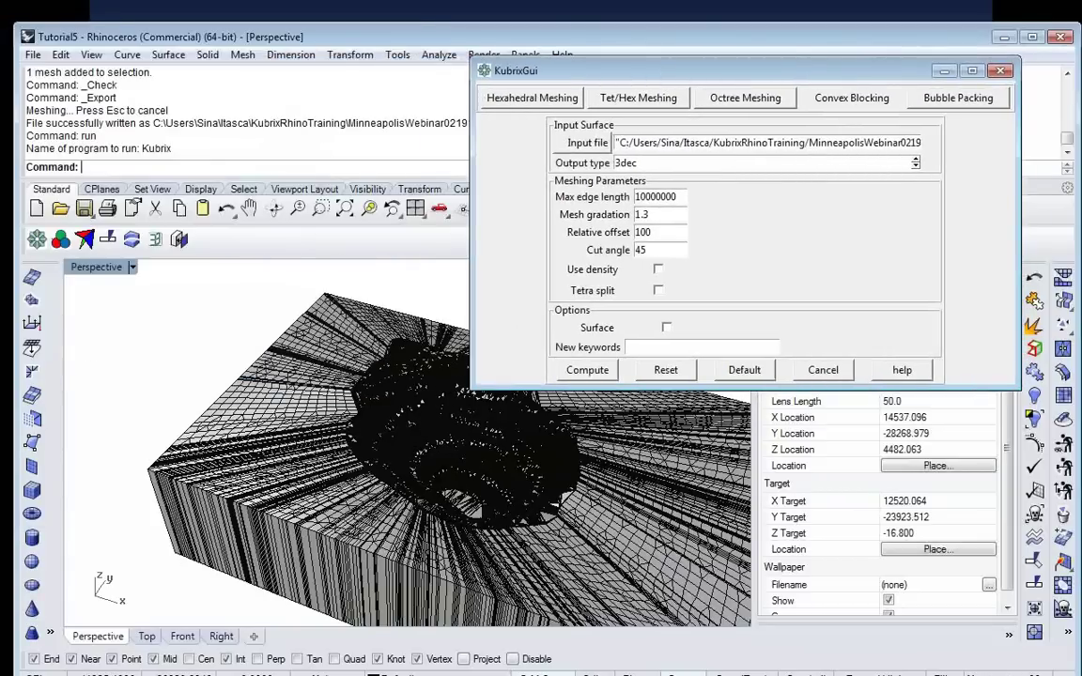
left_click_drag(0, 86, 251, 101)
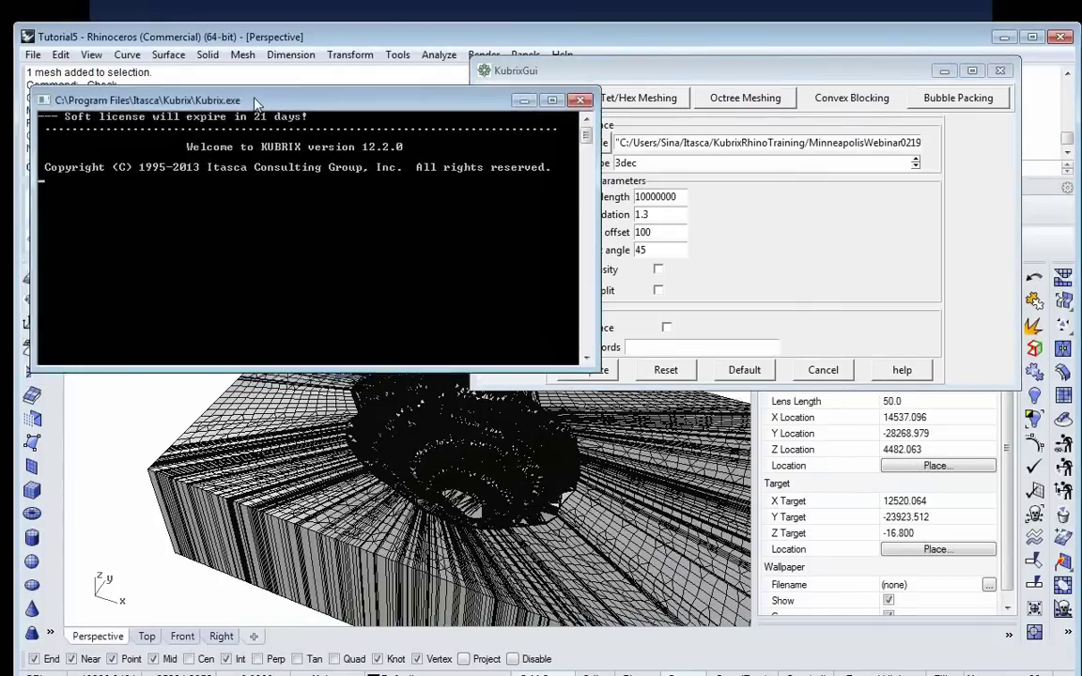
left_click(653, 74)
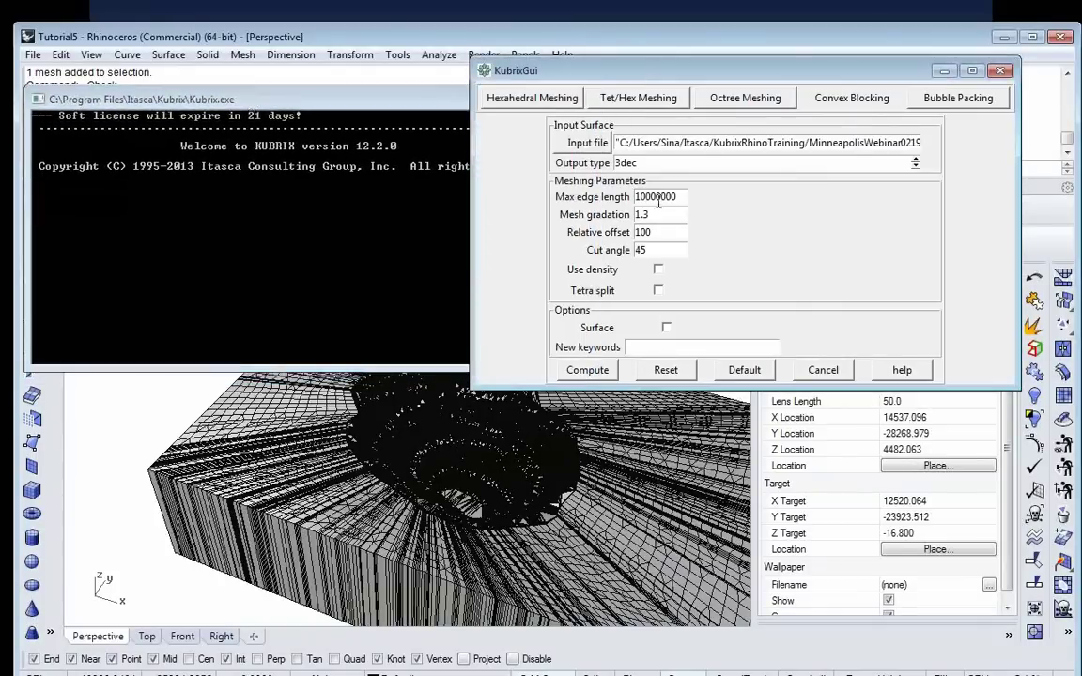
Step: Compute the tetra mesh of t5.stl and review the console: 96502 tetras, 20055 vertices
left_click(588, 371)
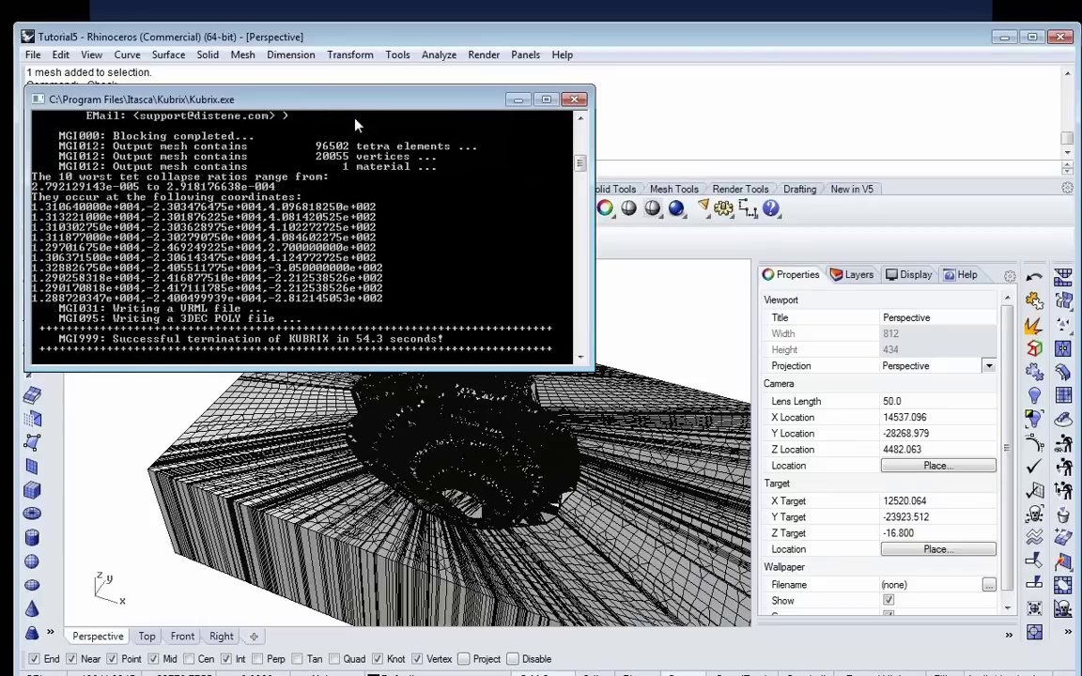
scroll(355, 123, "up", 10)
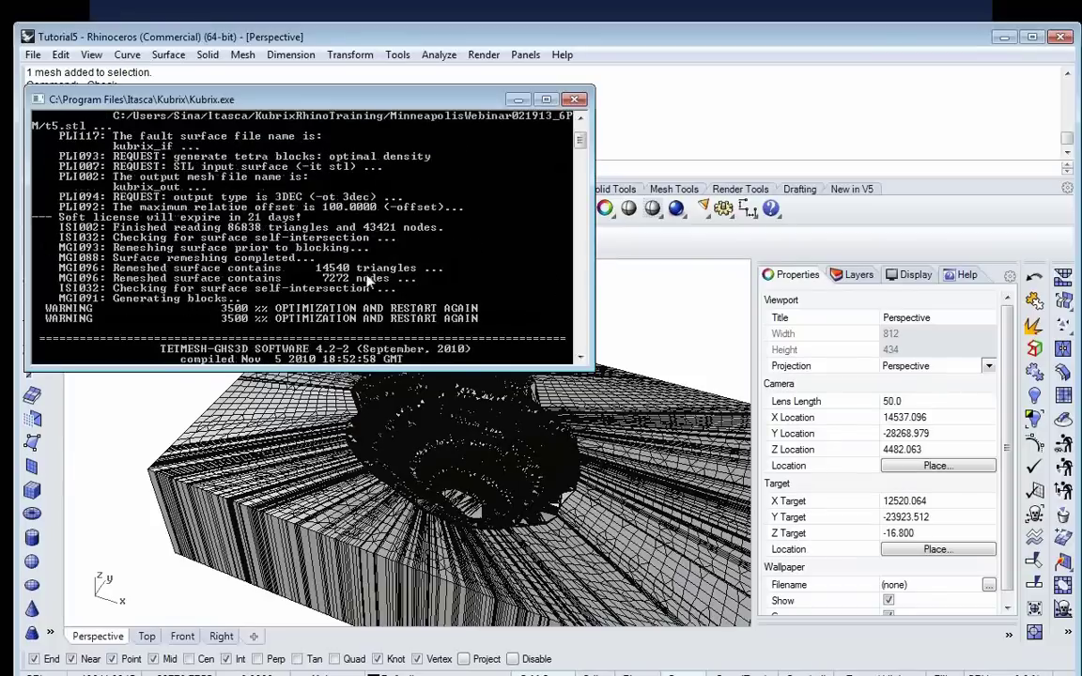
scroll(360, 246, "down", 4)
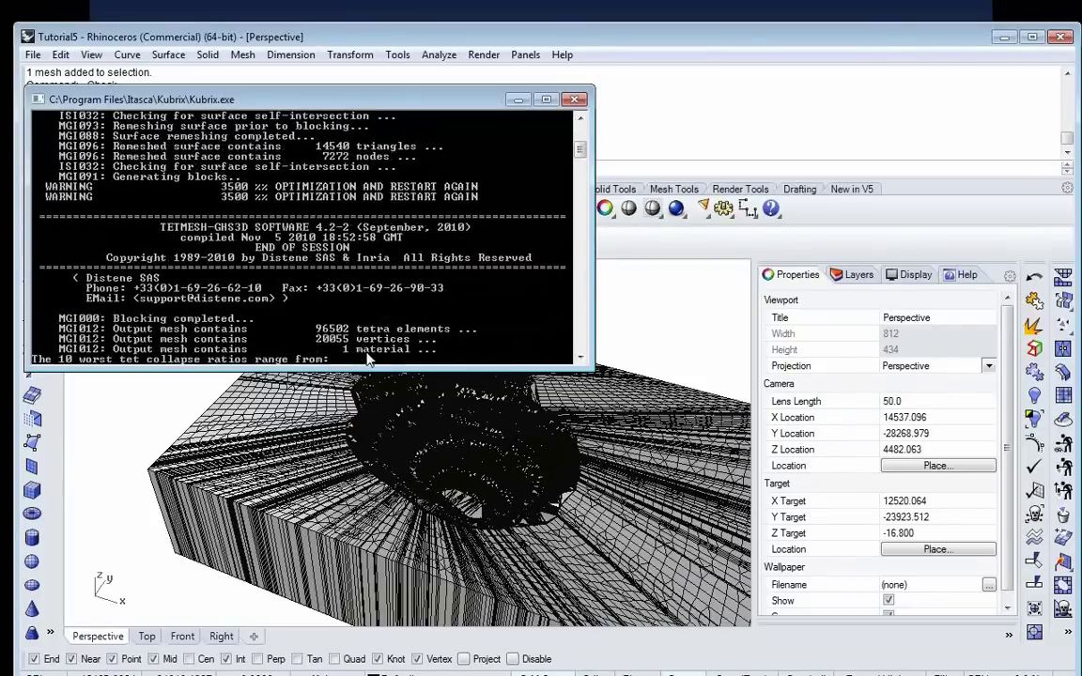
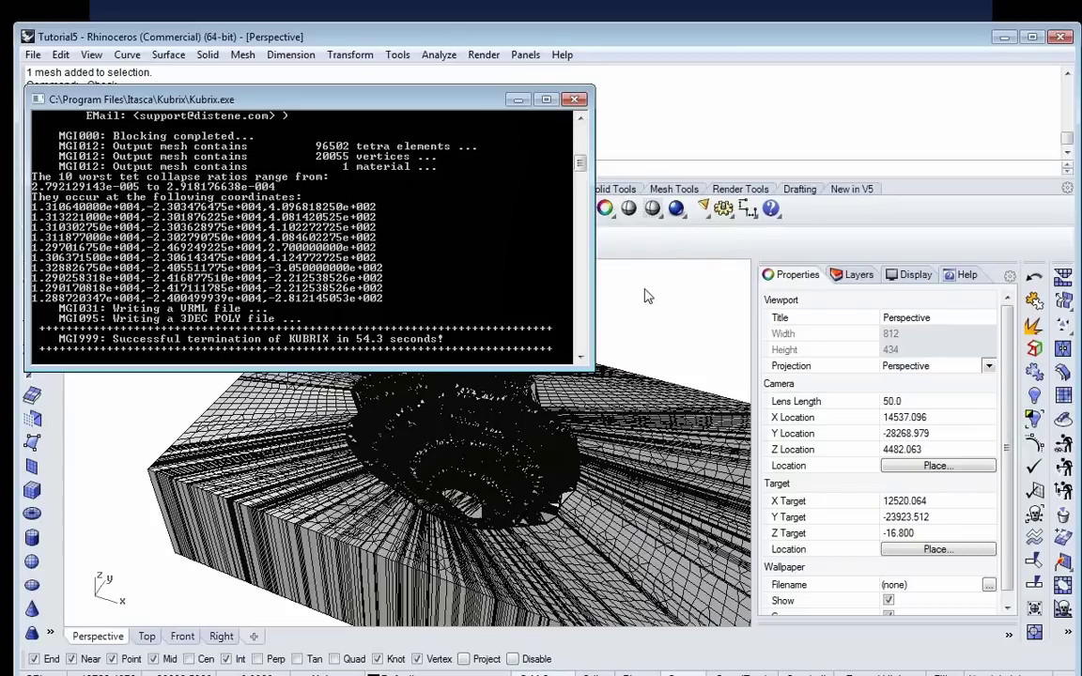
Step: Orbit the Perspective view around the closed terrain box and bring up the Extract mesh faces flyout
scroll(402, 385, "down", 5)
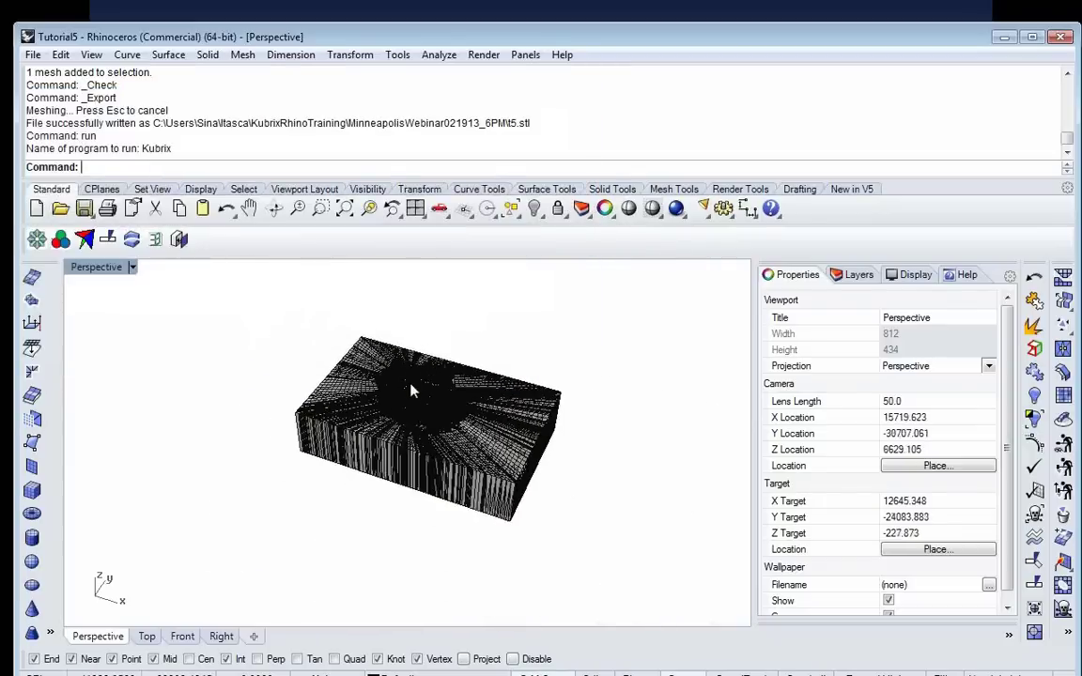
right_click_drag(396, 378, 488, 458)
scroll(494, 438, "up", 5)
scroll(495, 440, "down", 4)
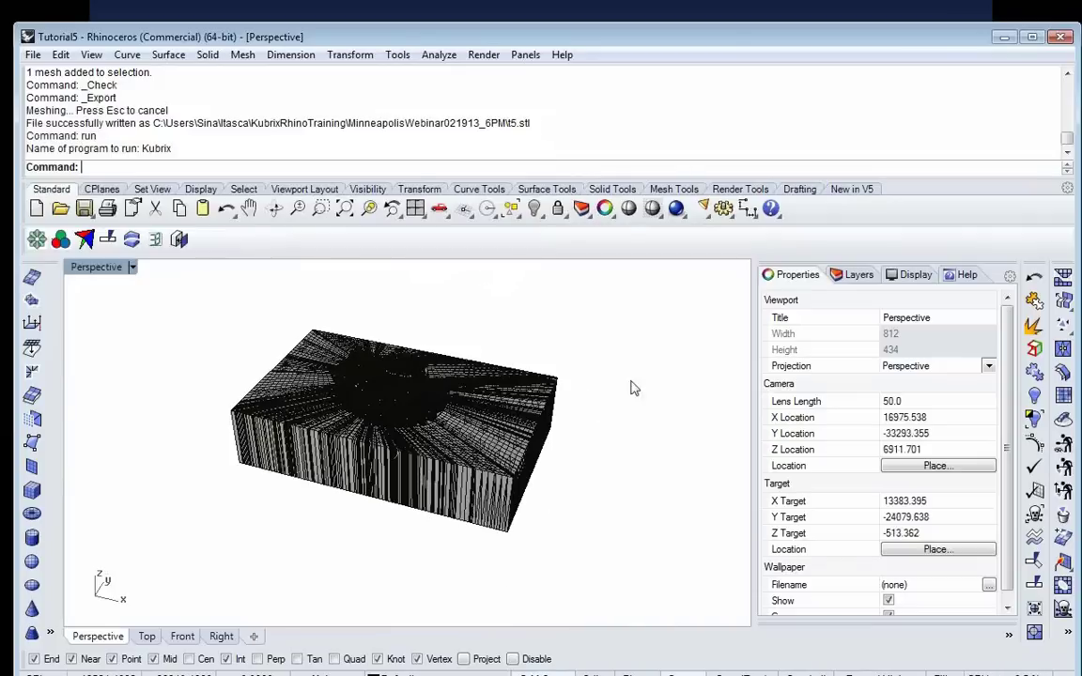
left_click(1063, 300)
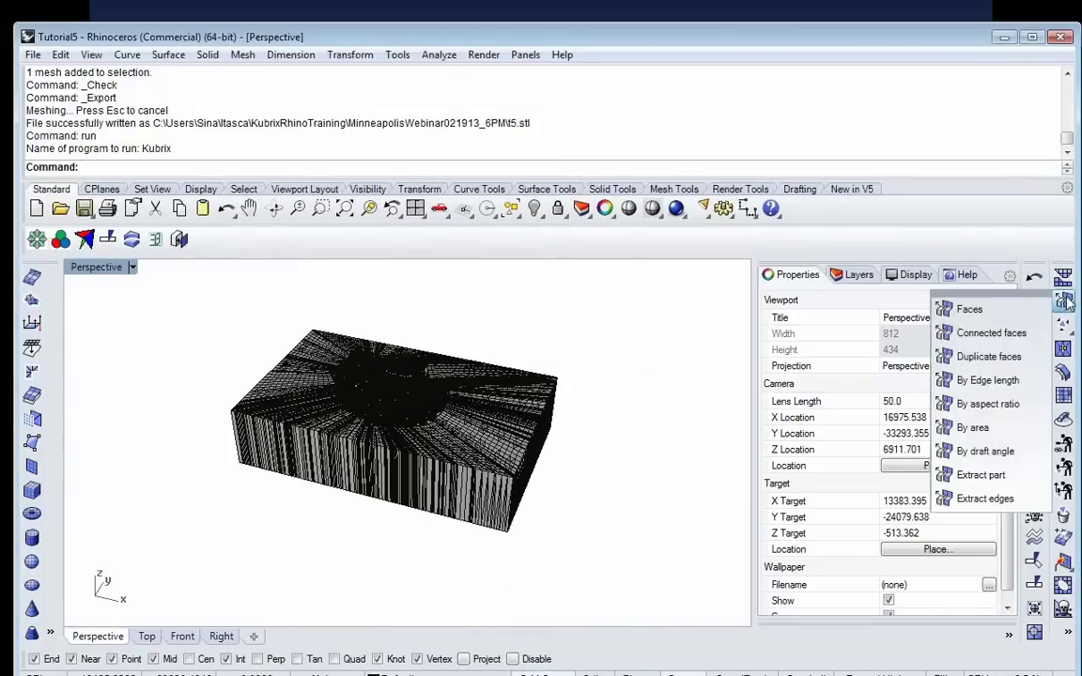
Step: Start ExtractConnectedMeshFaces on a side wall of the box and set Angle between to 1
left_click(992, 332)
left_click(460, 498)
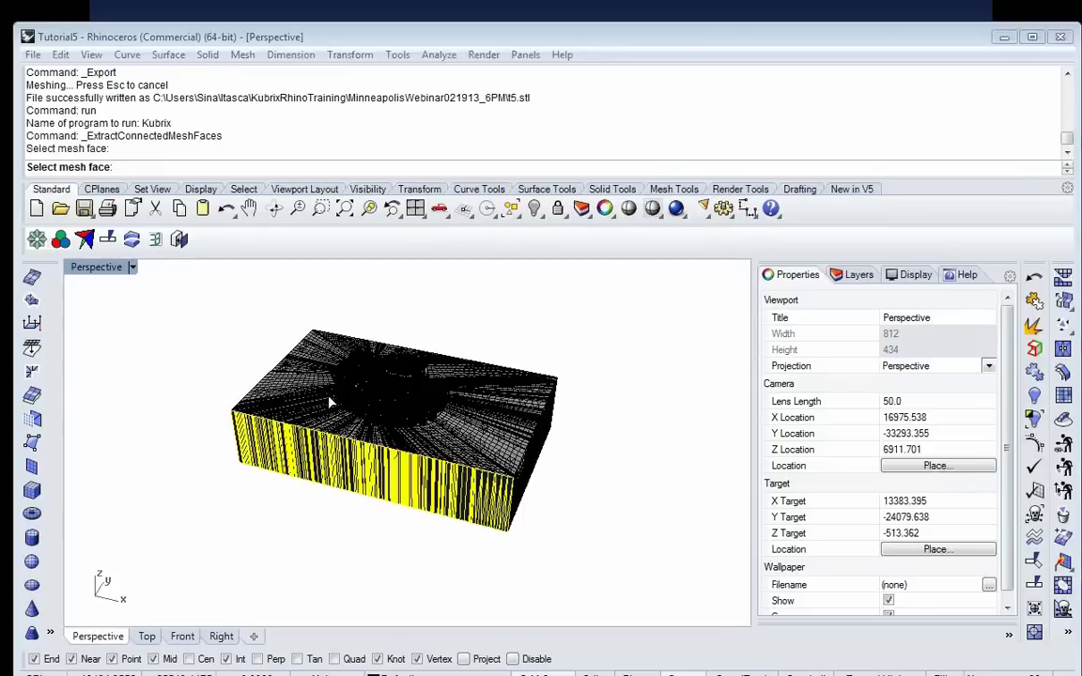
left_click_drag(0, 169, 717, 235)
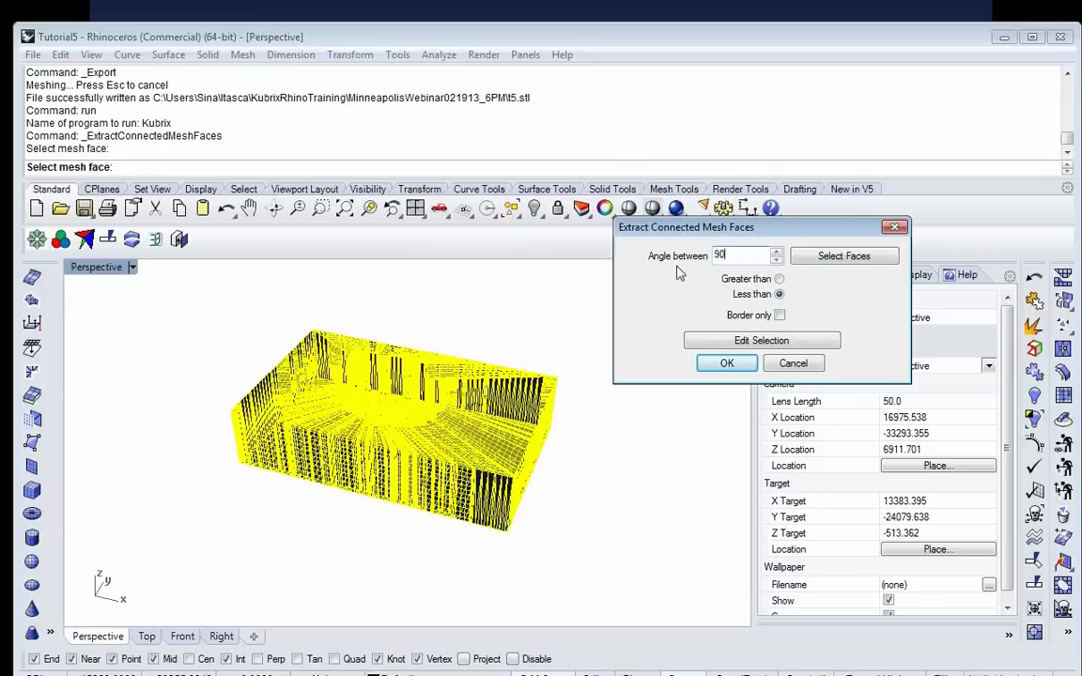
type("1")
key("BackSpace")
key("BackSpace")
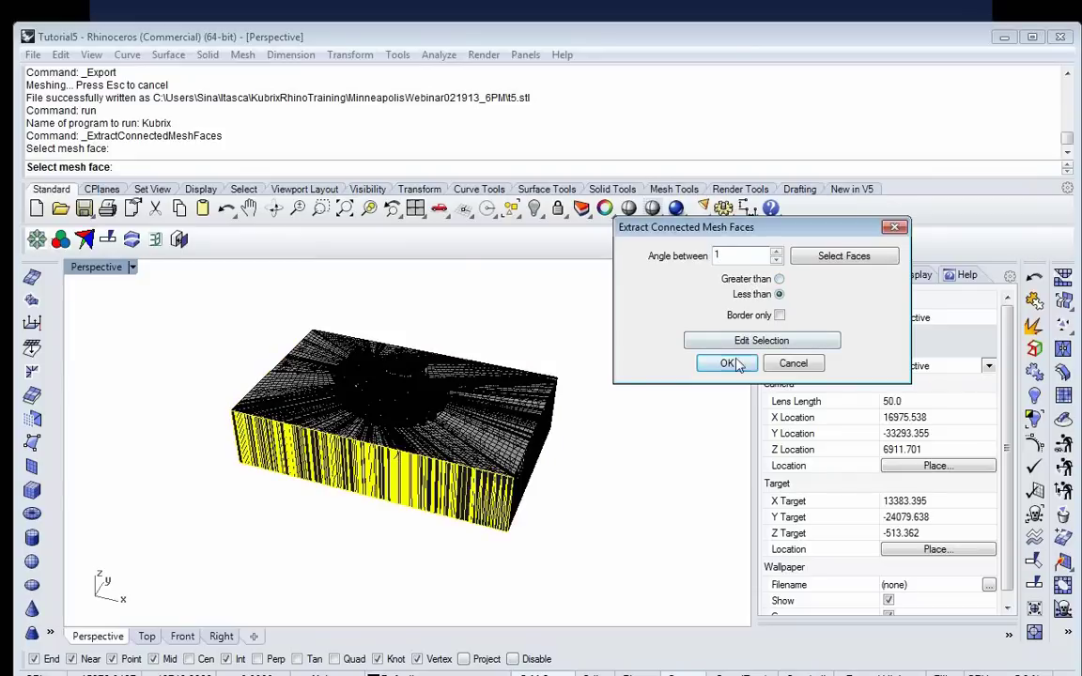
Step: Add the box's bottom to the picked faces and extract the 2431 wall-and-floor faces
left_click(740, 343)
right_click_drag(633, 500, 511, 503)
right_click(511, 502)
right_click_drag(596, 504, 807, 406)
left_click(804, 343)
right_click_drag(594, 483, 587, 410)
right_click(503, 491)
left_click(787, 341)
right_click_drag(600, 510, 496, 452)
right_click(498, 449)
right_click_drag(504, 343, 511, 277)
left_click(761, 340)
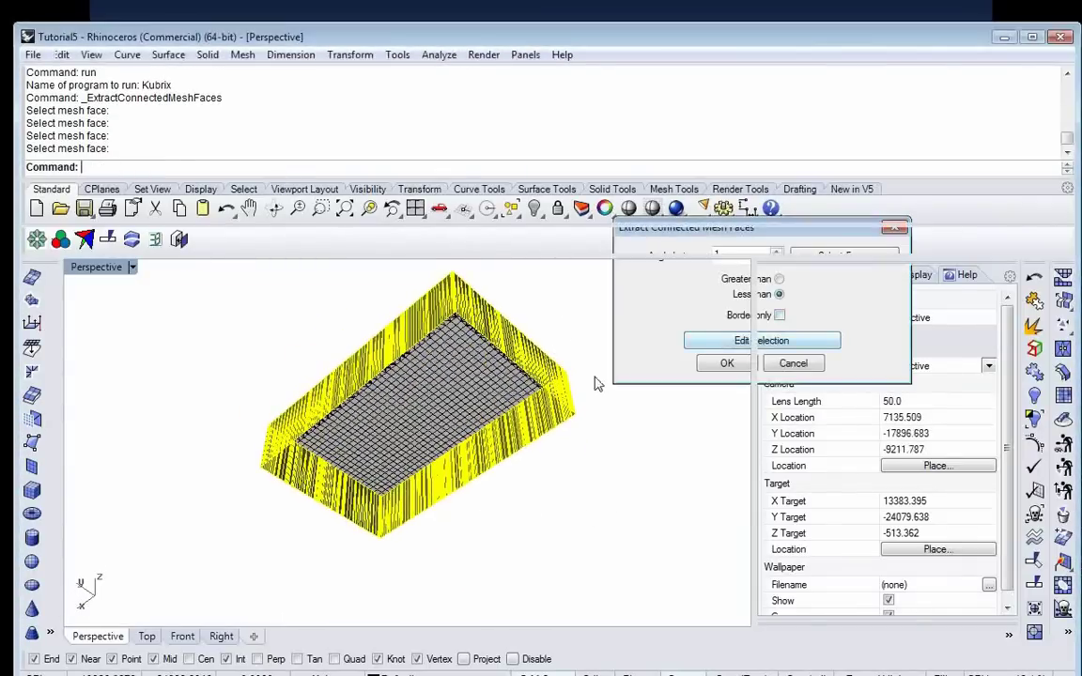
left_click(474, 406)
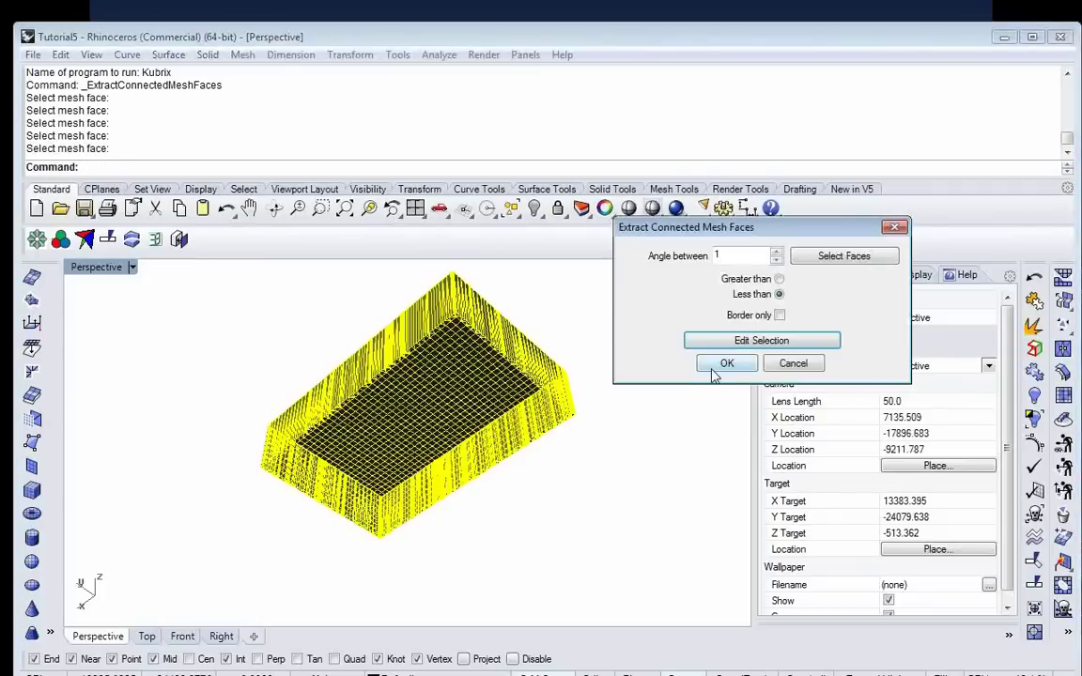
key("Return")
right_click_drag(632, 343, 633, 514)
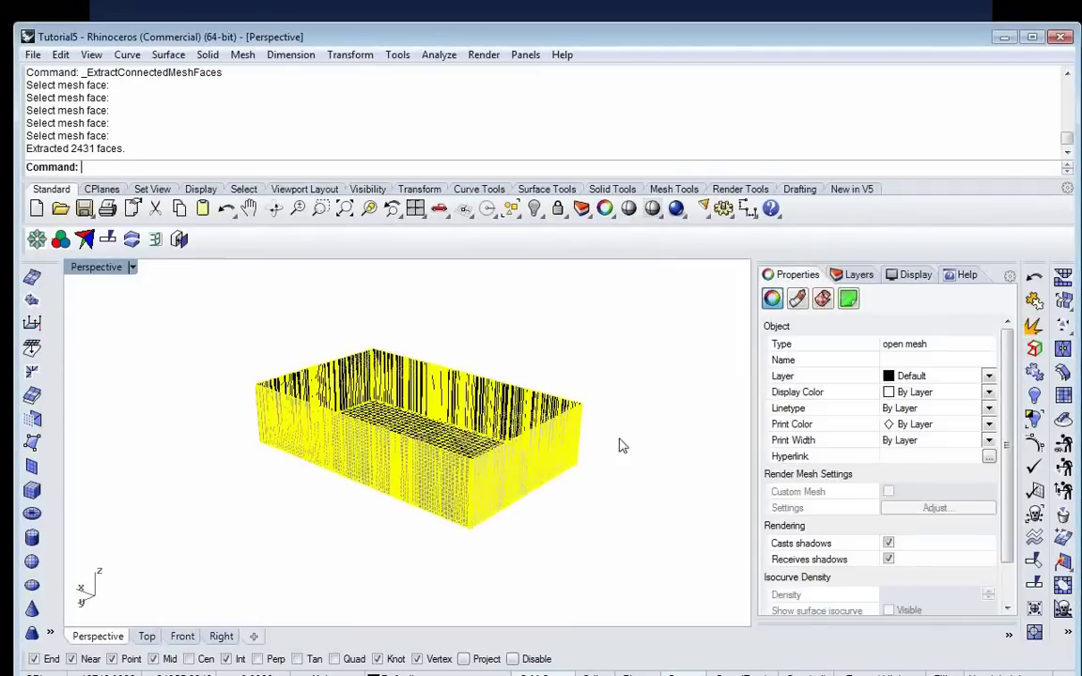
Step: Window-select both meshes and give each a distinct colour with ColorizeObjects
left_click(724, 437)
right_click_drag(662, 380, 526, 427)
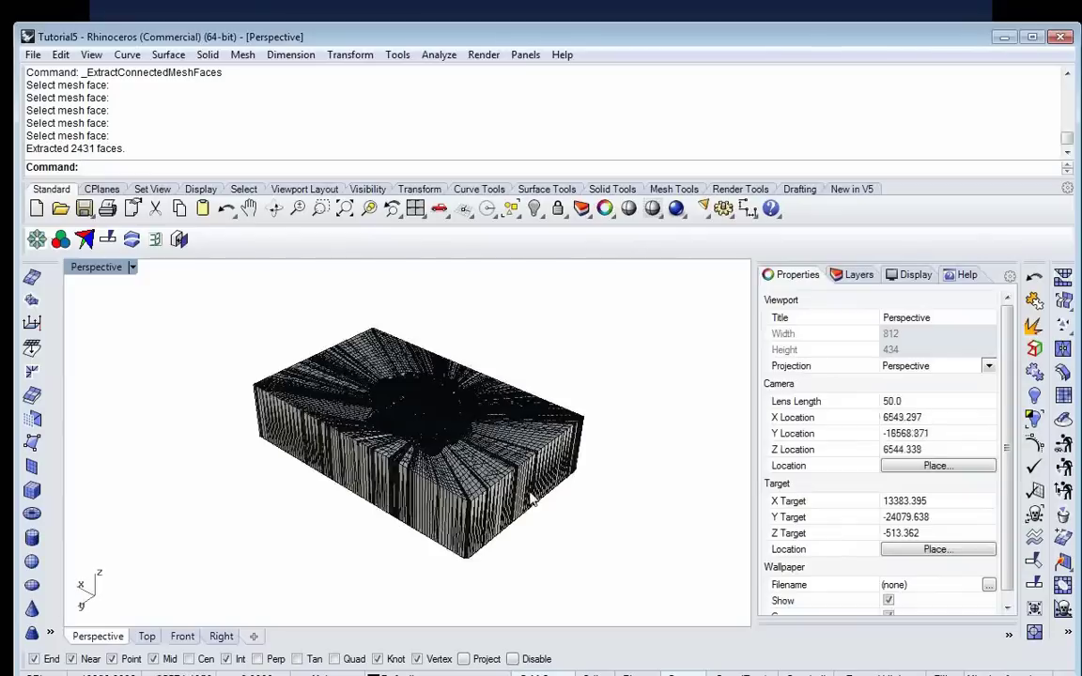
left_click(528, 495)
left_click(475, 442)
left_click(550, 312)
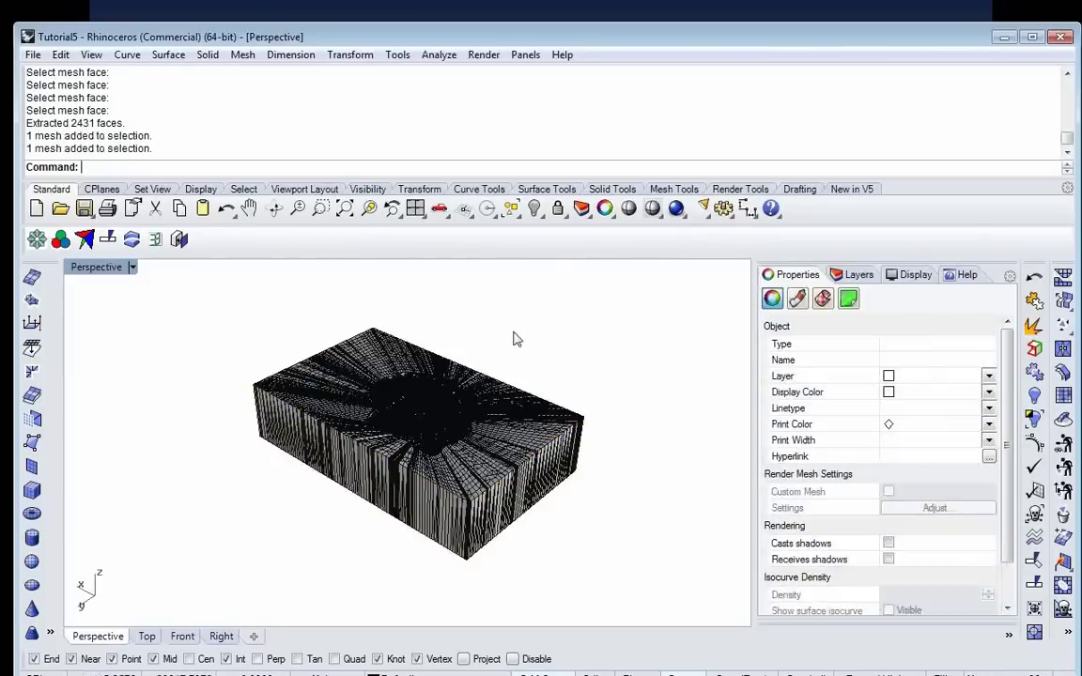
left_click_drag(196, 283, 633, 599)
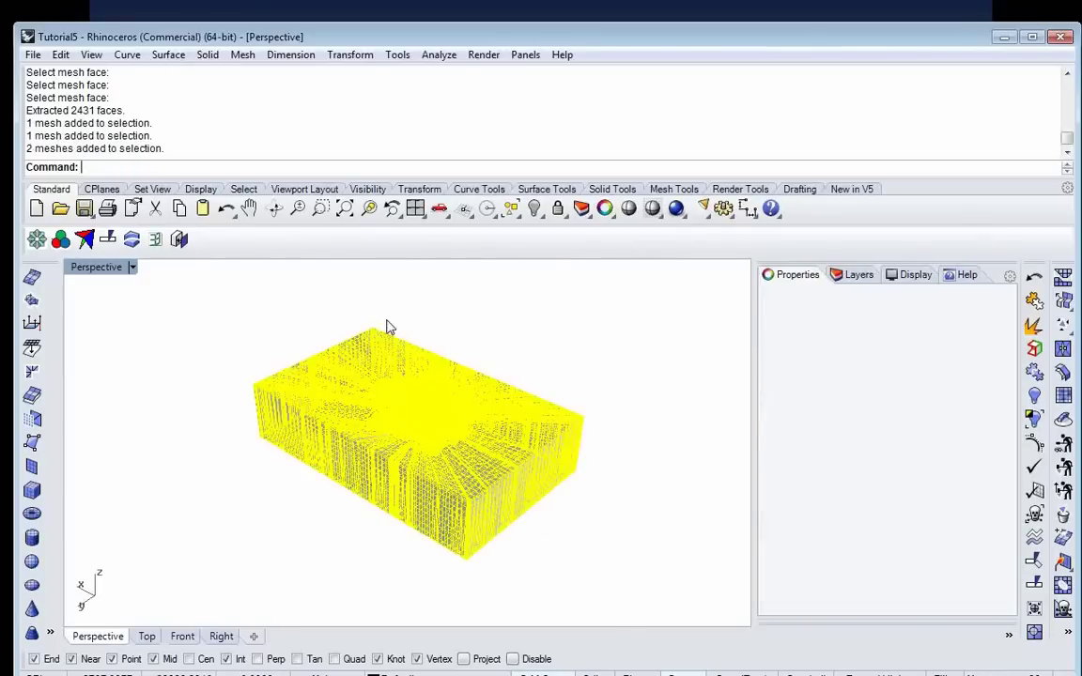
left_click(60, 238)
left_click(252, 283)
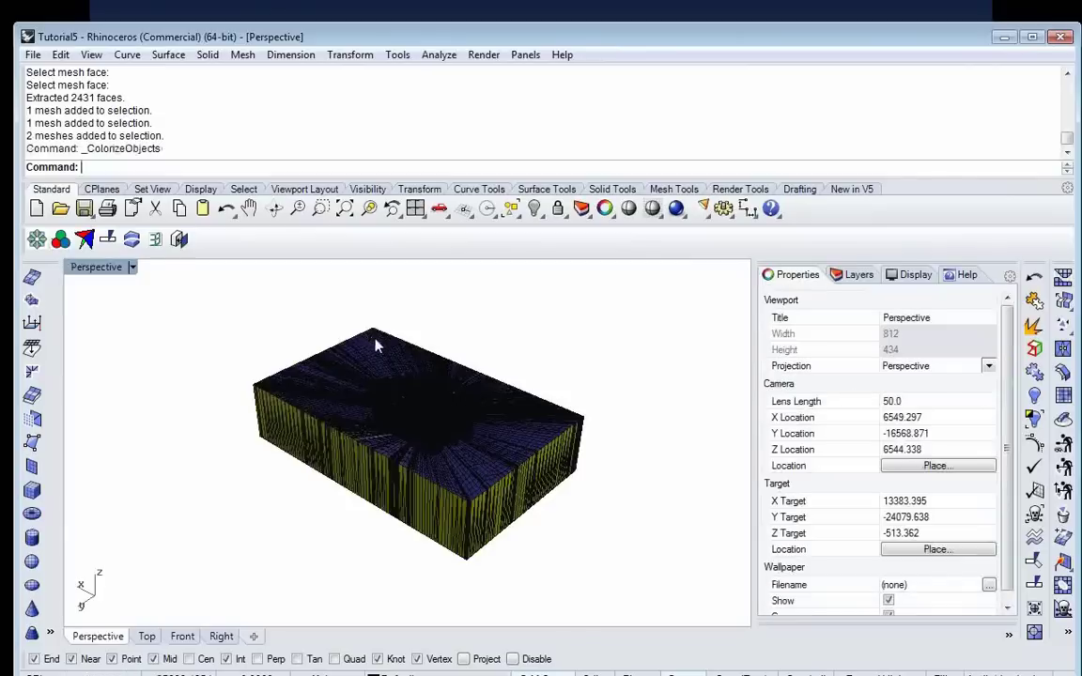
Step: Delete the extracted walls-and-floor mesh, leaving only the terrain top surface
scroll(447, 440, "up", 6)
scroll(448, 441, "down", 6)
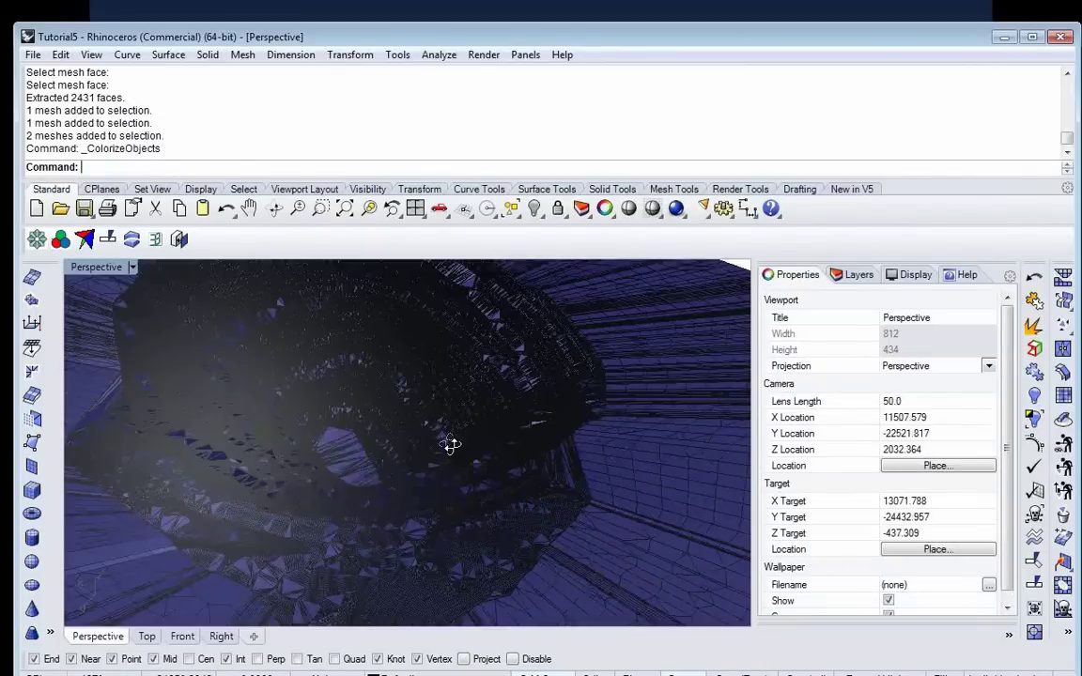
right_click_drag(463, 444, 454, 546)
left_click(455, 545)
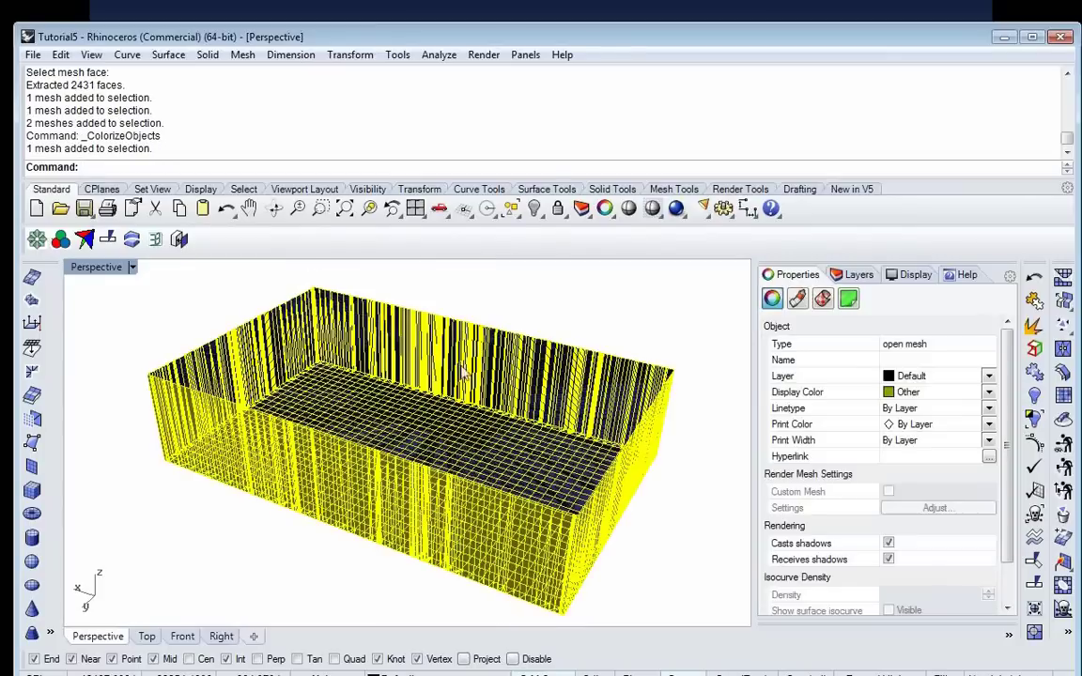
key("Delete")
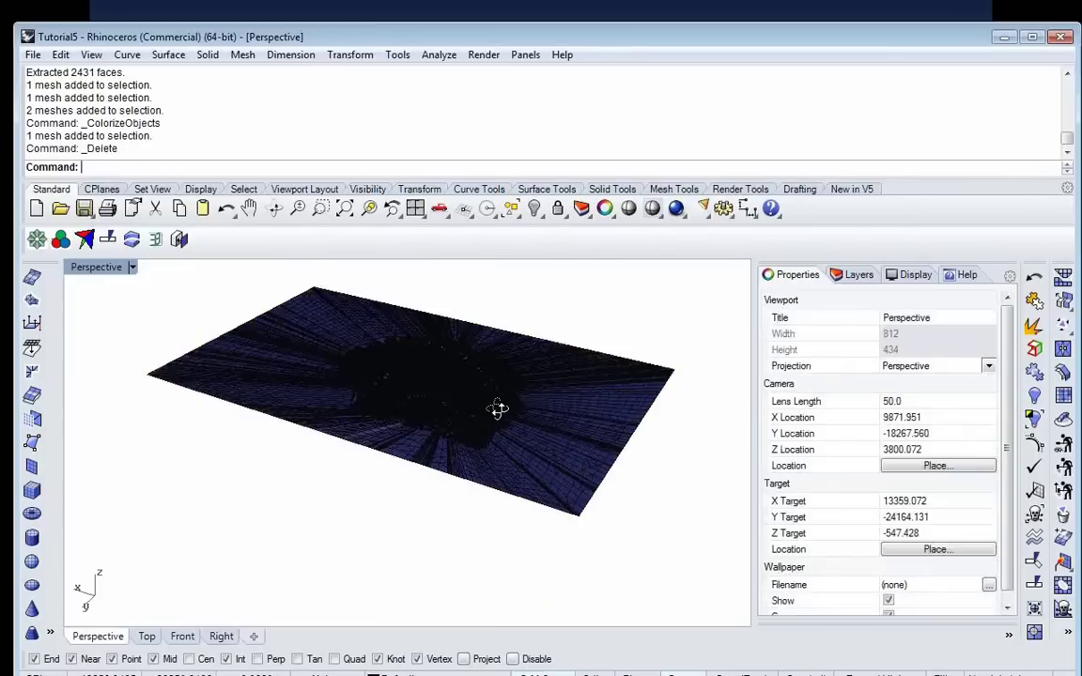
Step: Set the terrain mesh's display colour to Cyan
right_click_drag(497, 410, 526, 474)
left_click(531, 474)
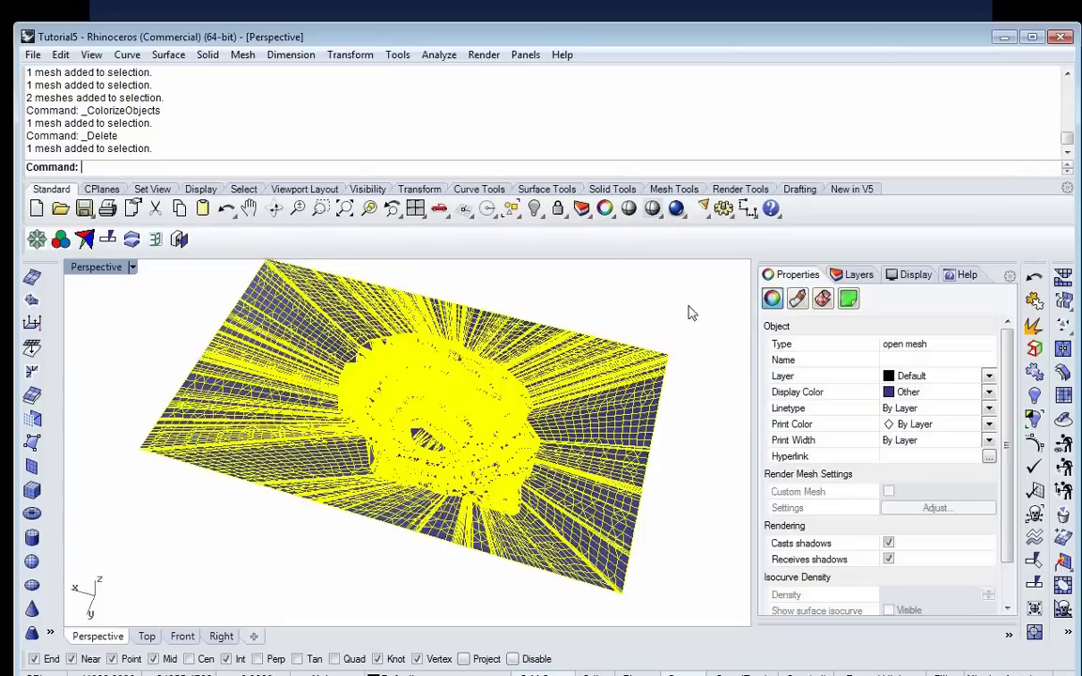
left_click(890, 393)
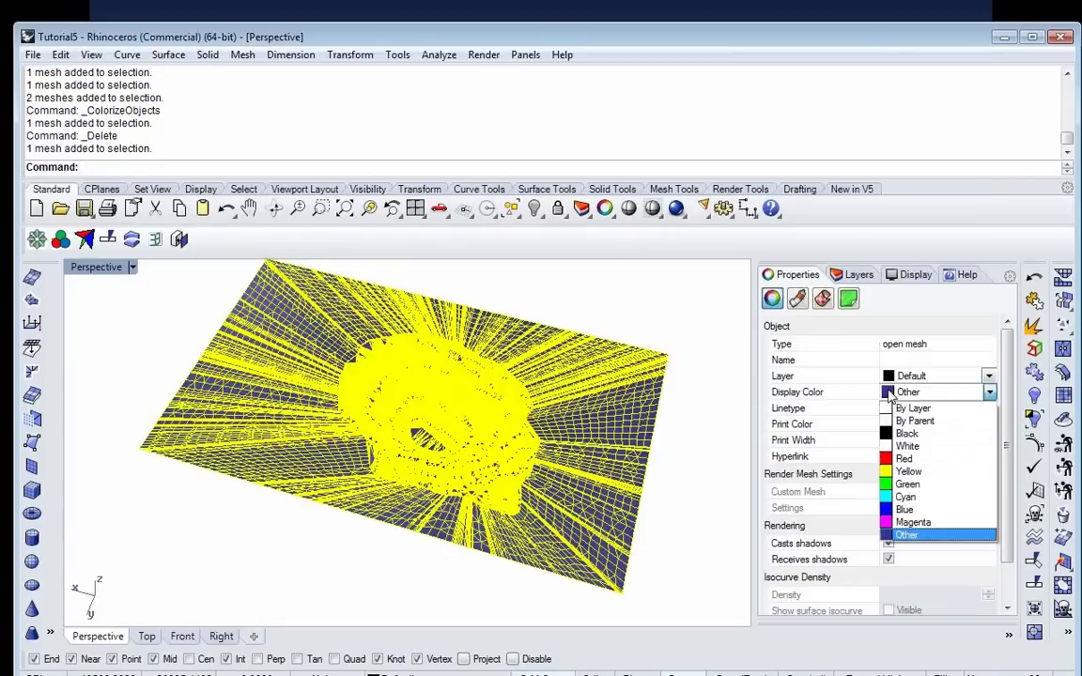
left_click(906, 497)
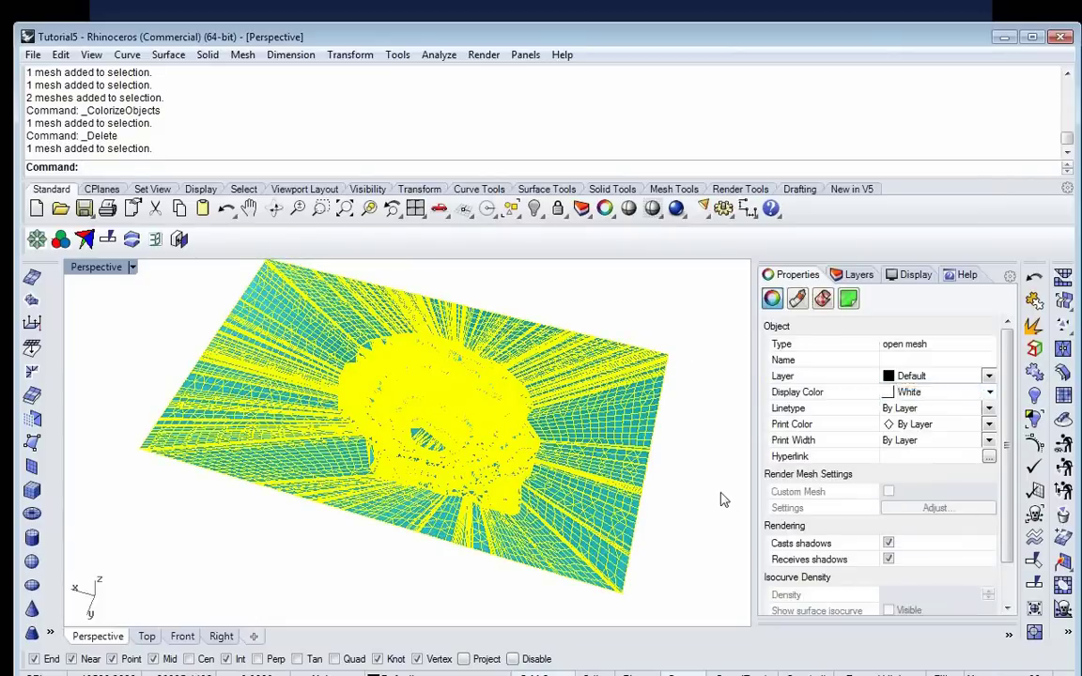
left_click(669, 490)
Step: Preview the terrain shaded and orbit around to inspect the central depression
right_click_drag(669, 490, 373, 375)
scroll(415, 445, "down", 3)
scroll(408, 410, "up", 2)
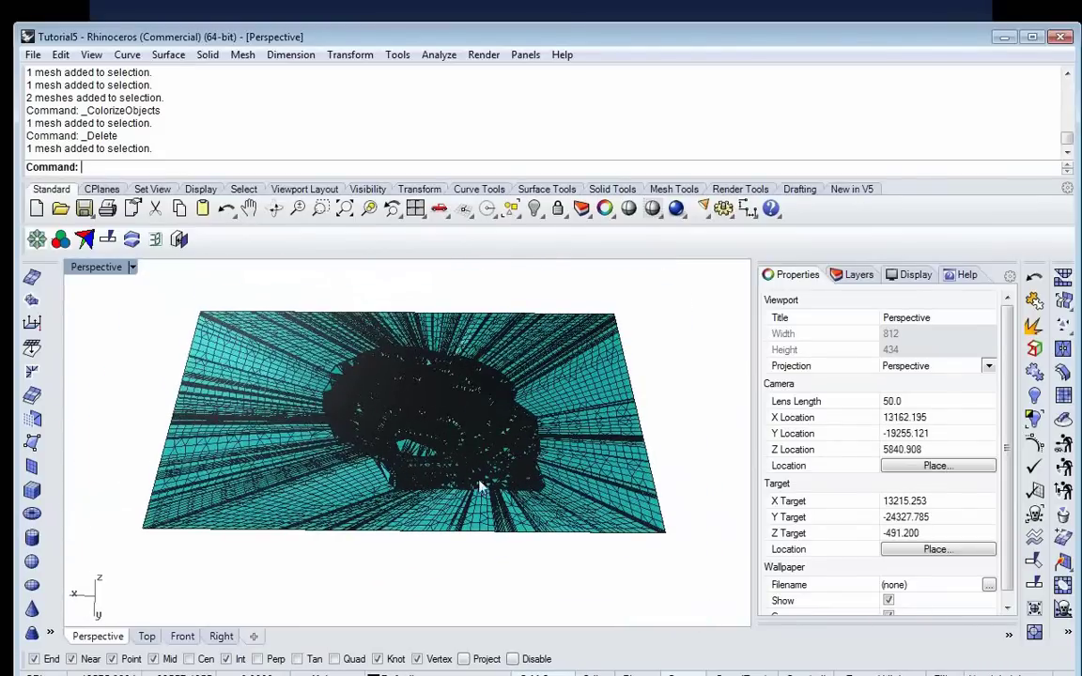
scroll(450, 493, "up", 6)
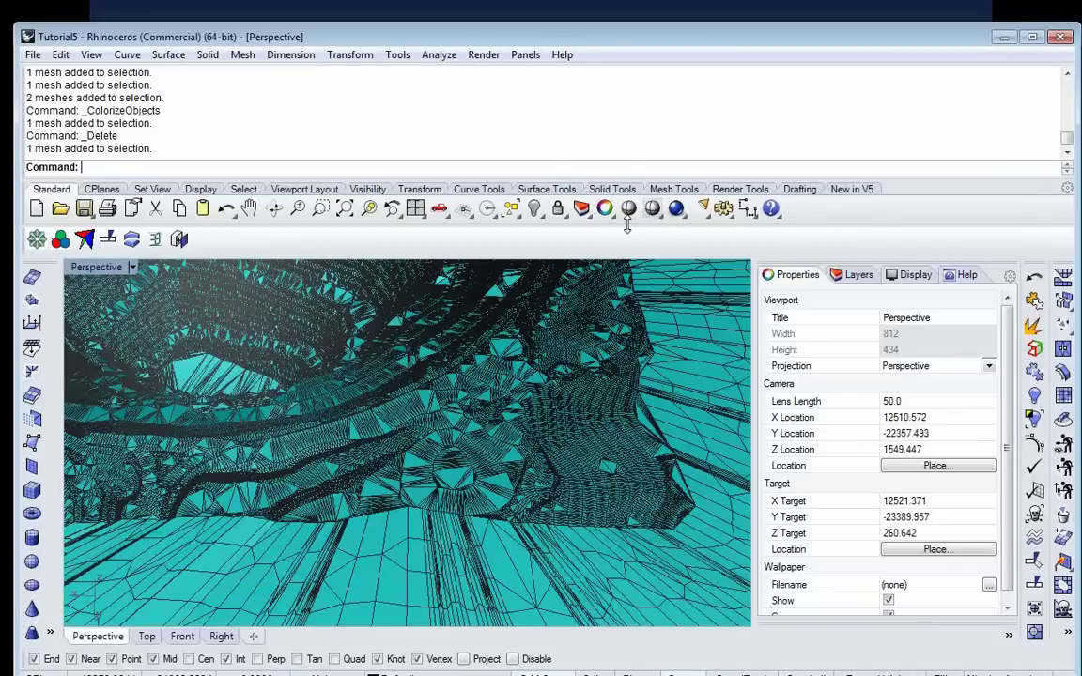
left_click(628, 209)
mouse_move(622, 285)
right_mouse_down()
mouse_move(579, 381)
mouse_move(463, 409)
mouse_move(470, 435)
right_mouse_up()
scroll(461, 412, "down", 3)
scroll(404, 479, "up", 3)
right_click_drag(421, 485, 498, 495)
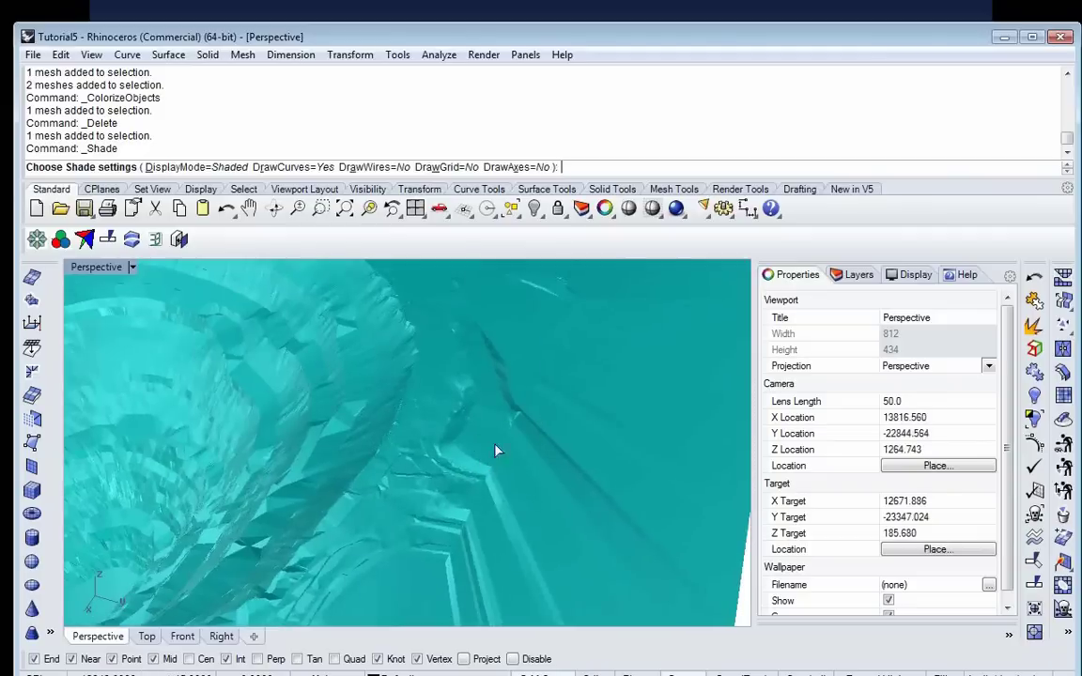
scroll(524, 430, "down", 2)
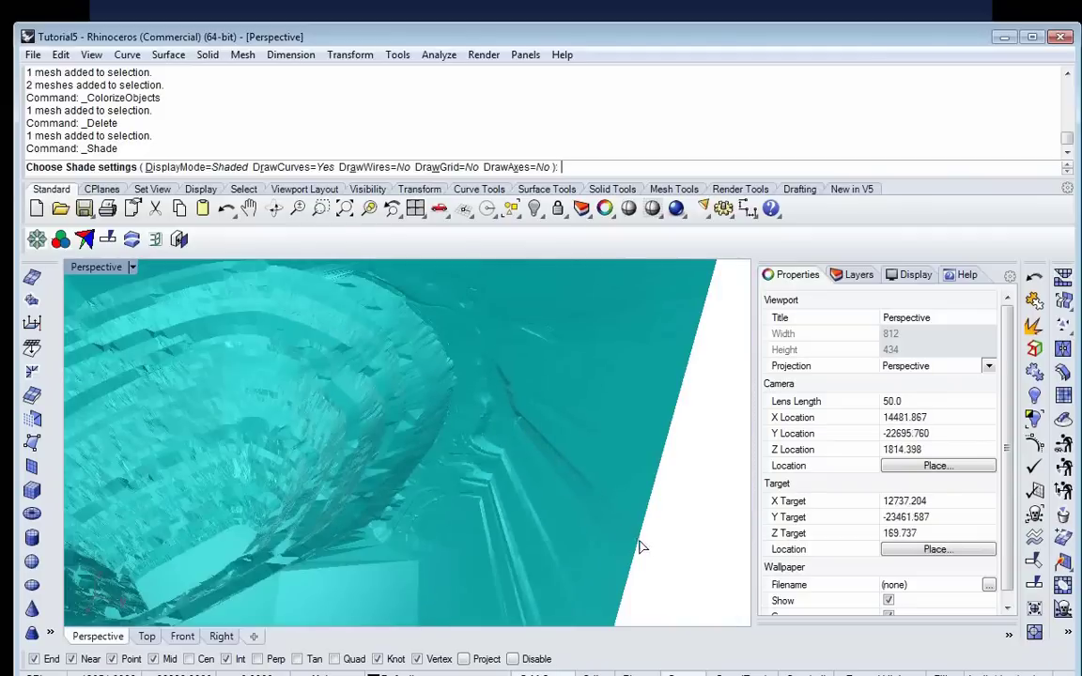
scroll(606, 524, "down", 2)
right_click_drag(605, 524, 575, 505)
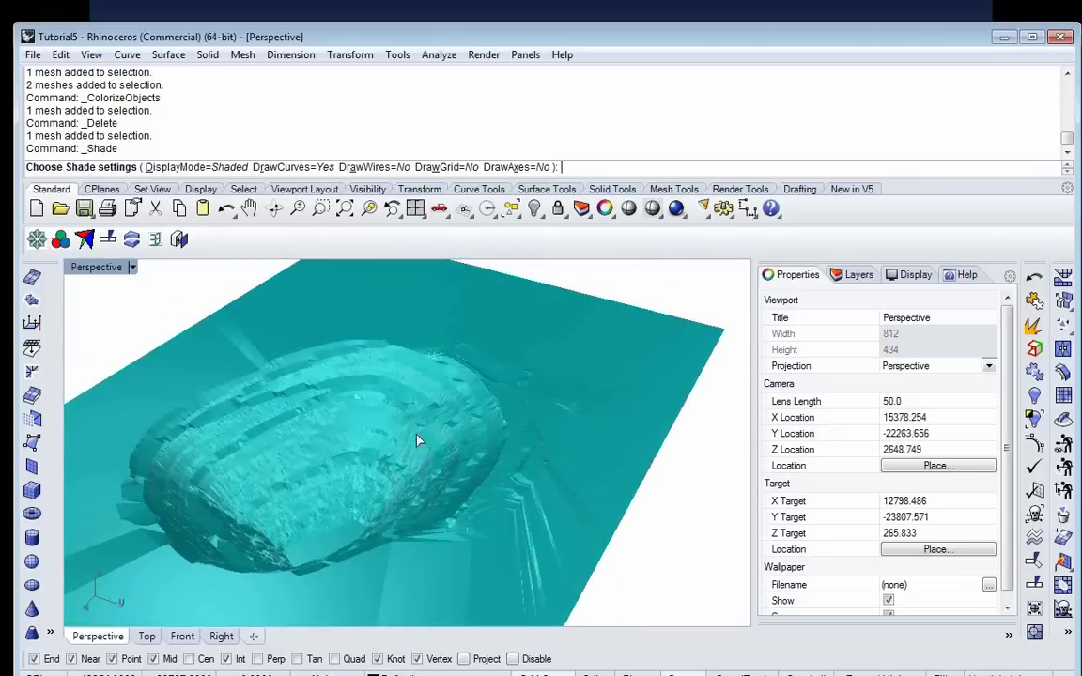
scroll(313, 457, "down", 2)
right_click_drag(330, 466, 309, 490)
Step: Smooth the terrain mesh with Fix Boundaries checked and smooth factor 1
key("Escape")
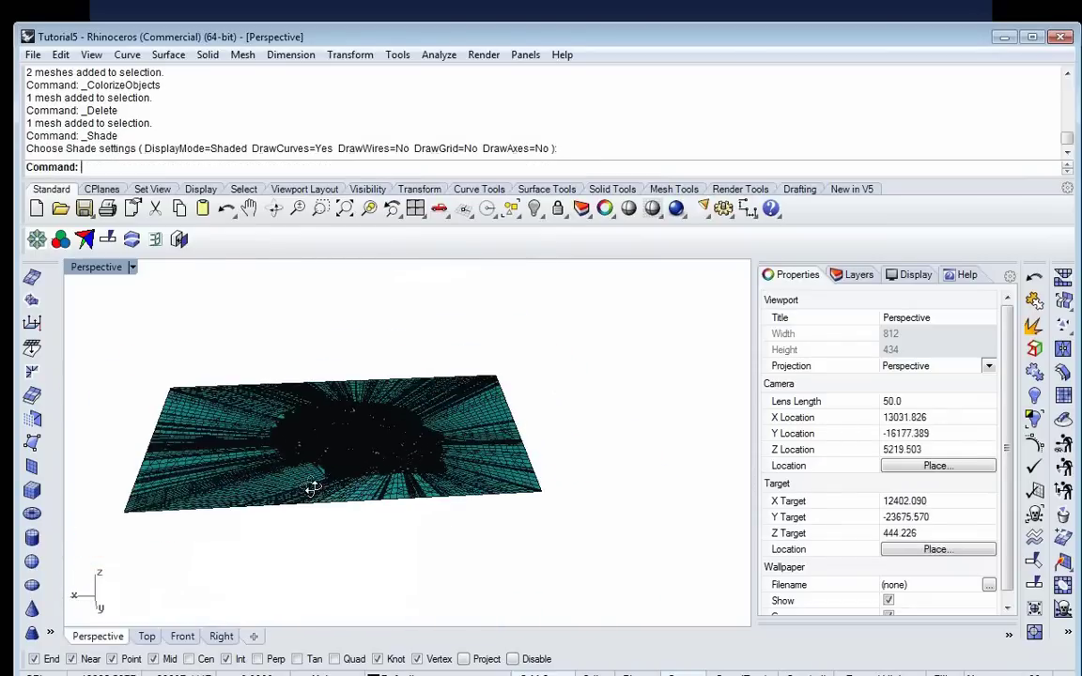
left_click(315, 490)
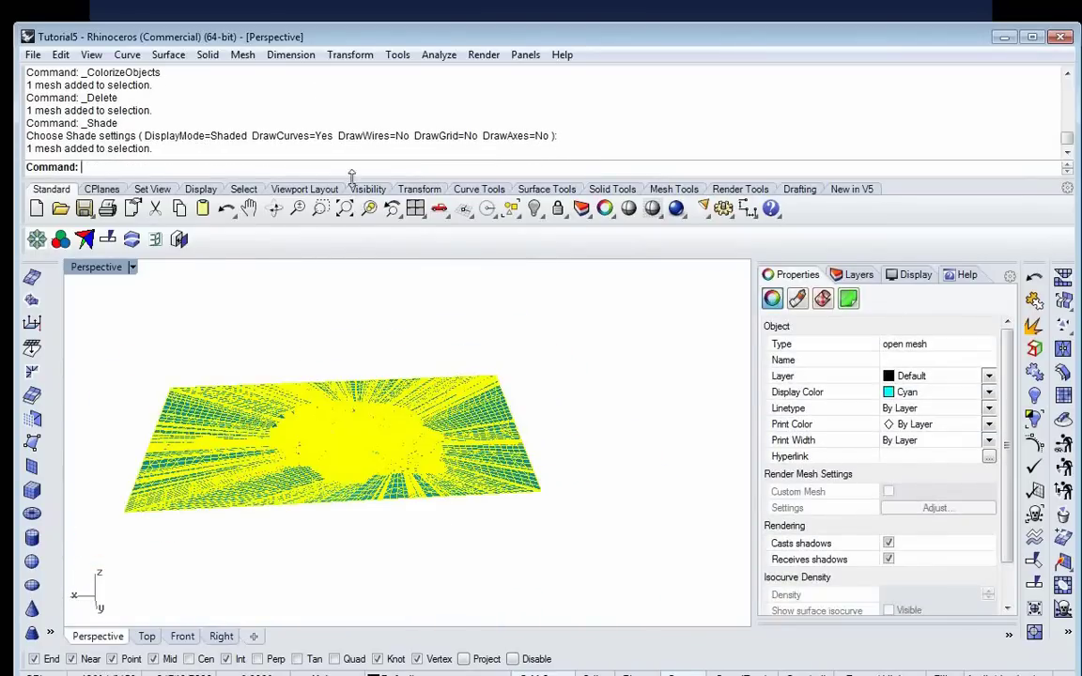
left_click(348, 55)
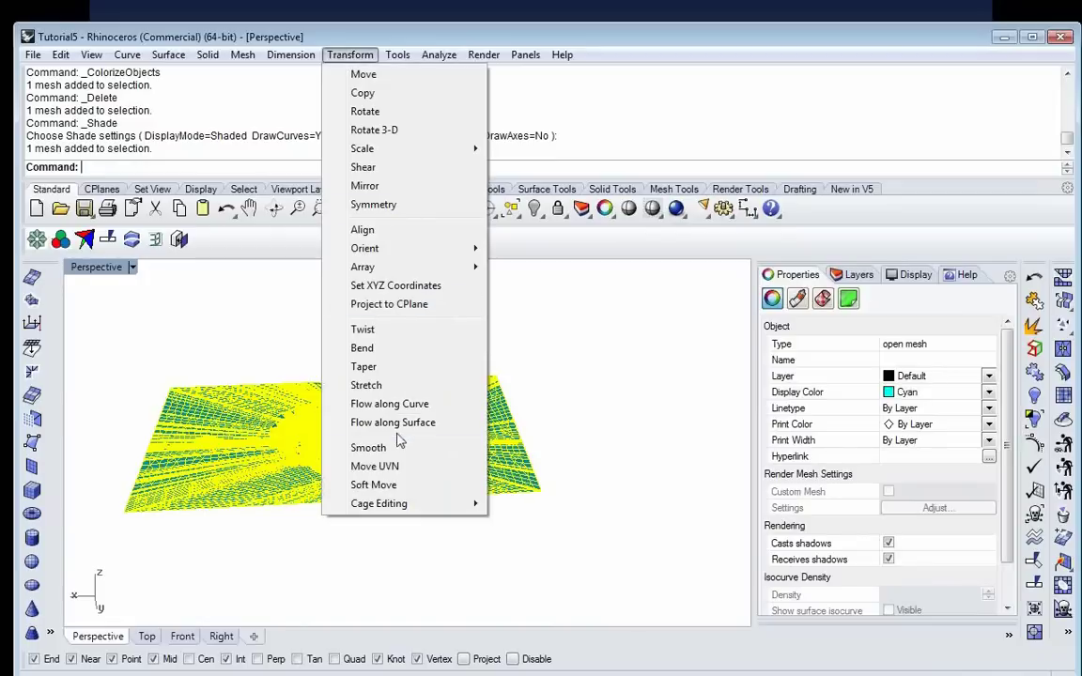
left_click(366, 448)
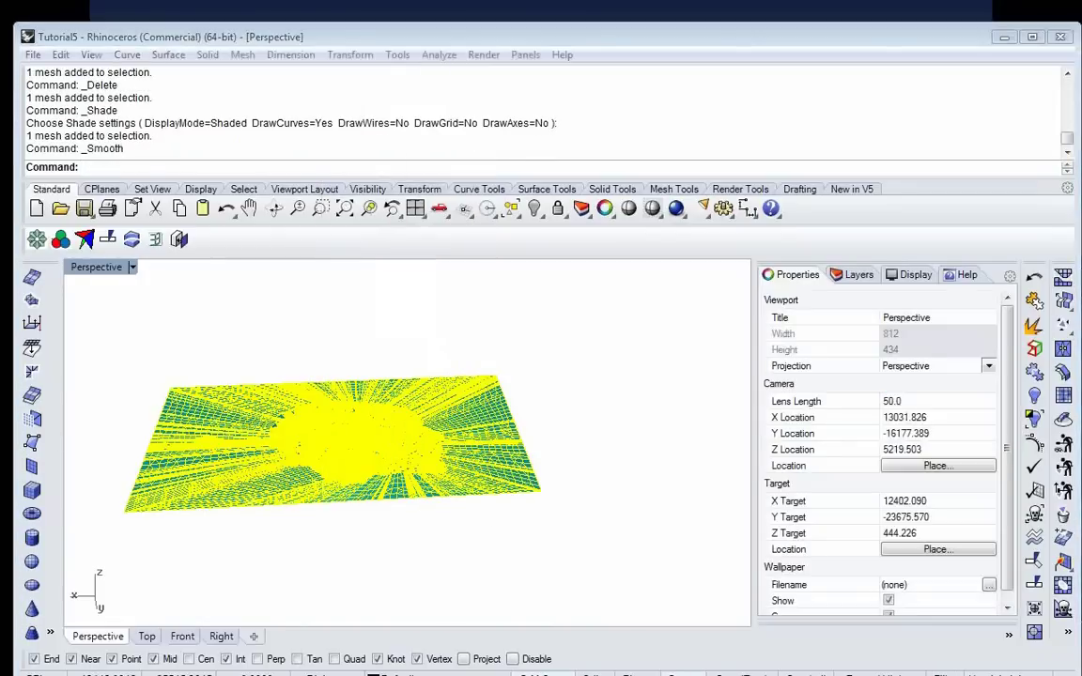
left_click_drag(61, 249, 601, 284)
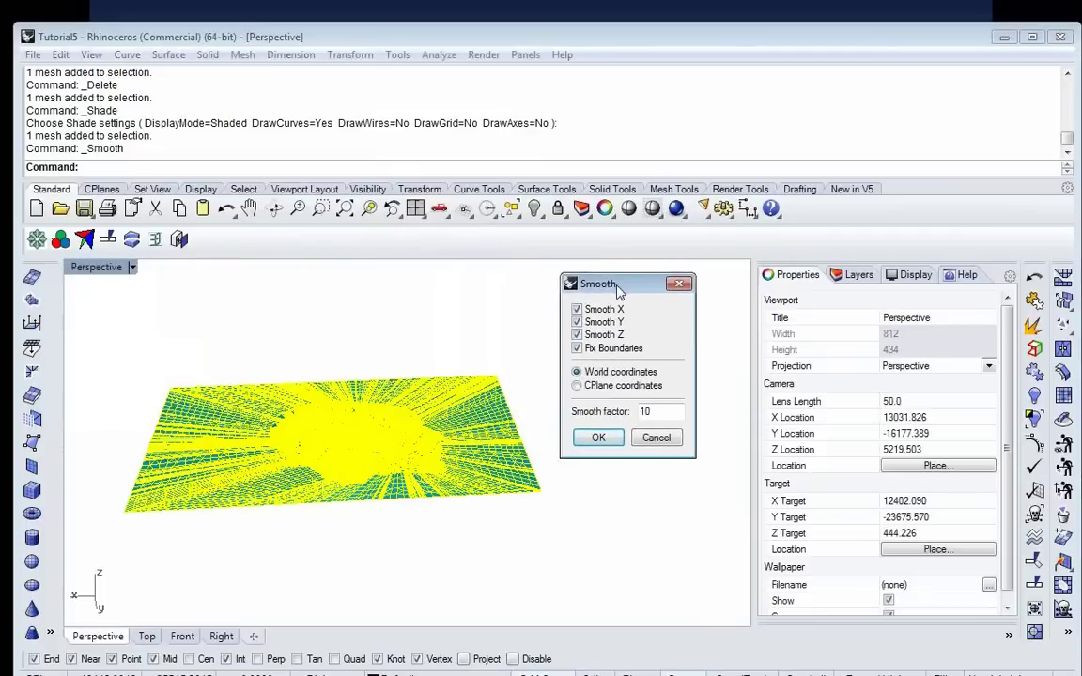
left_click(576, 348)
left_click_drag(669, 411, 628, 412)
type("1")
left_click(597, 438)
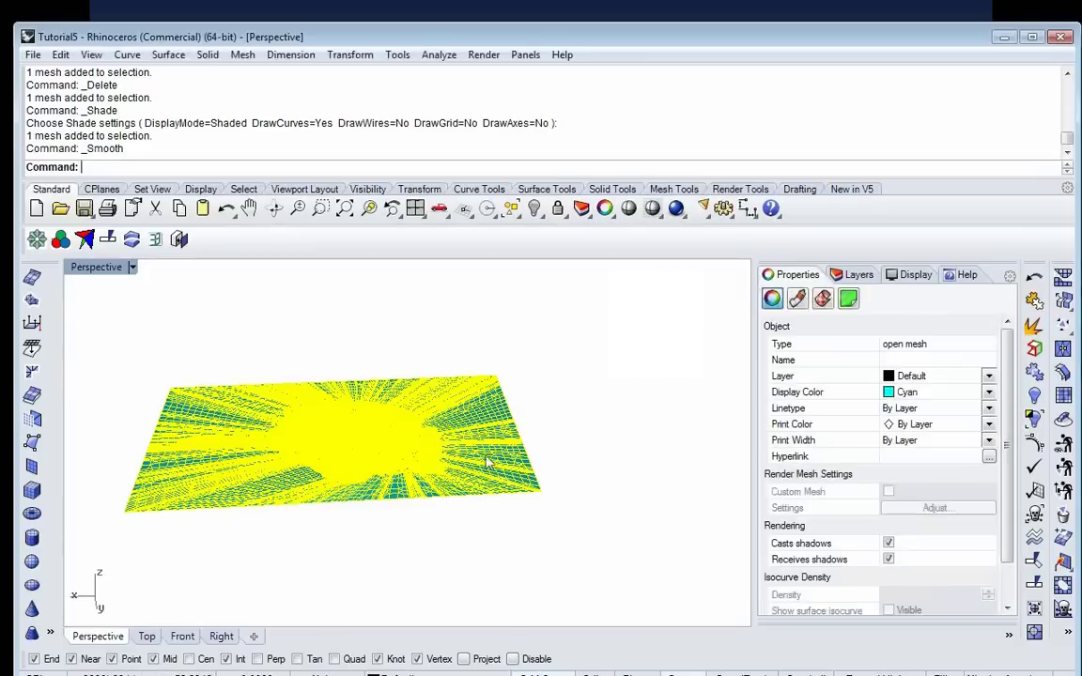
Step: Undo and redo the smoothing to compare the terrain before and after
scroll(418, 443, "up", 8)
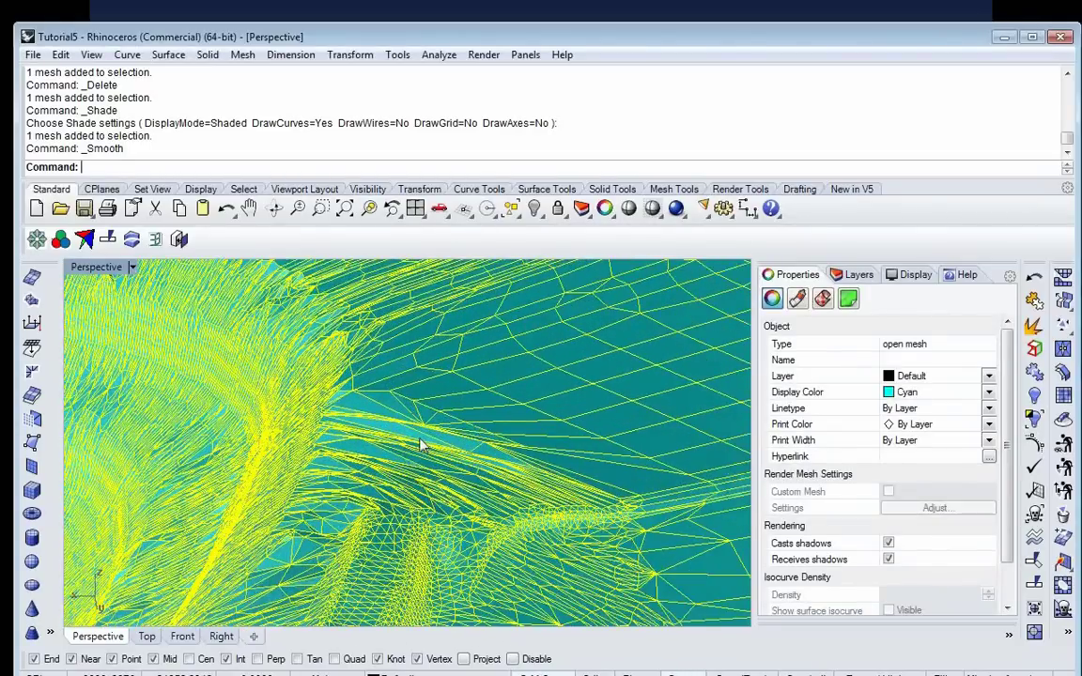
scroll(419, 445, "up", 2)
key("ctrl+z")
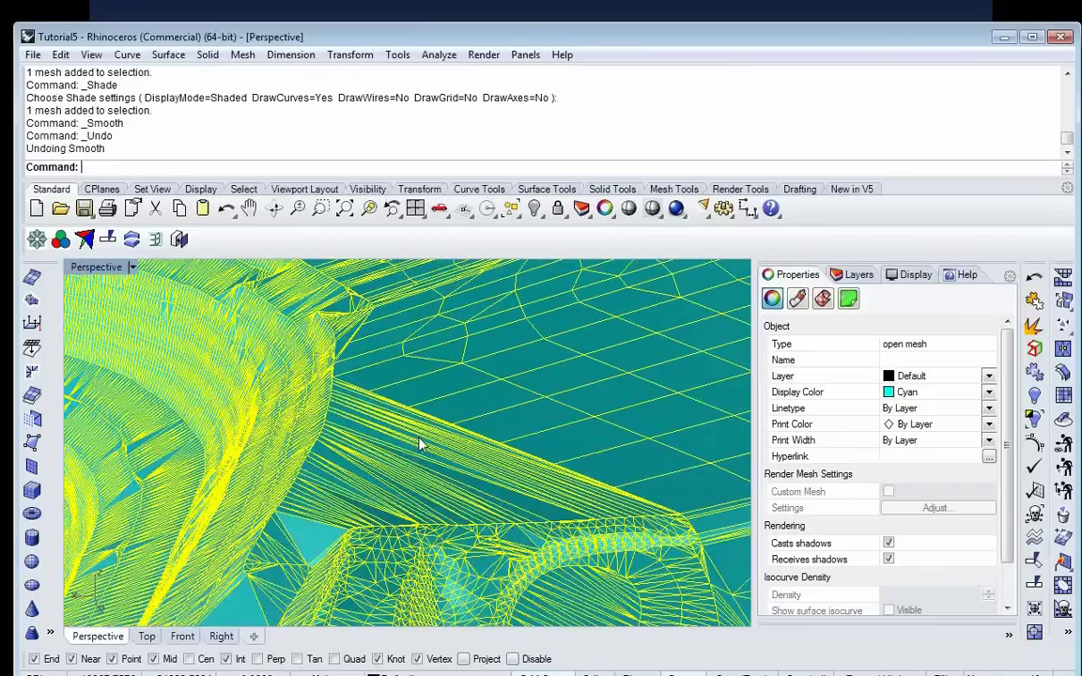
key("ctrl+y")
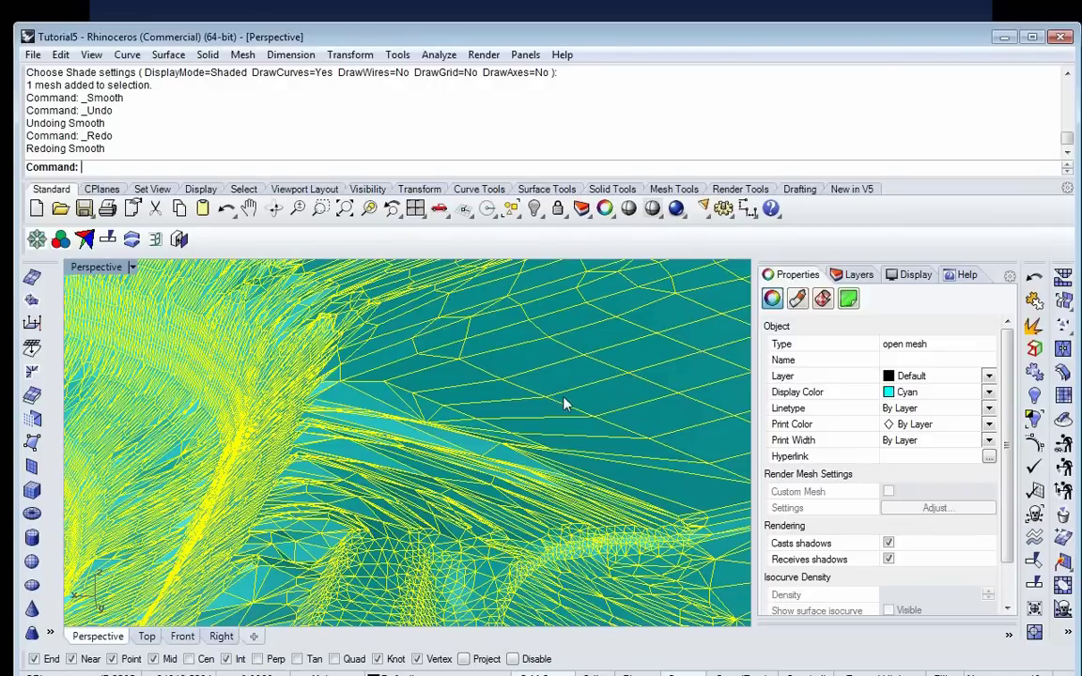
scroll(564, 404, "down", 2)
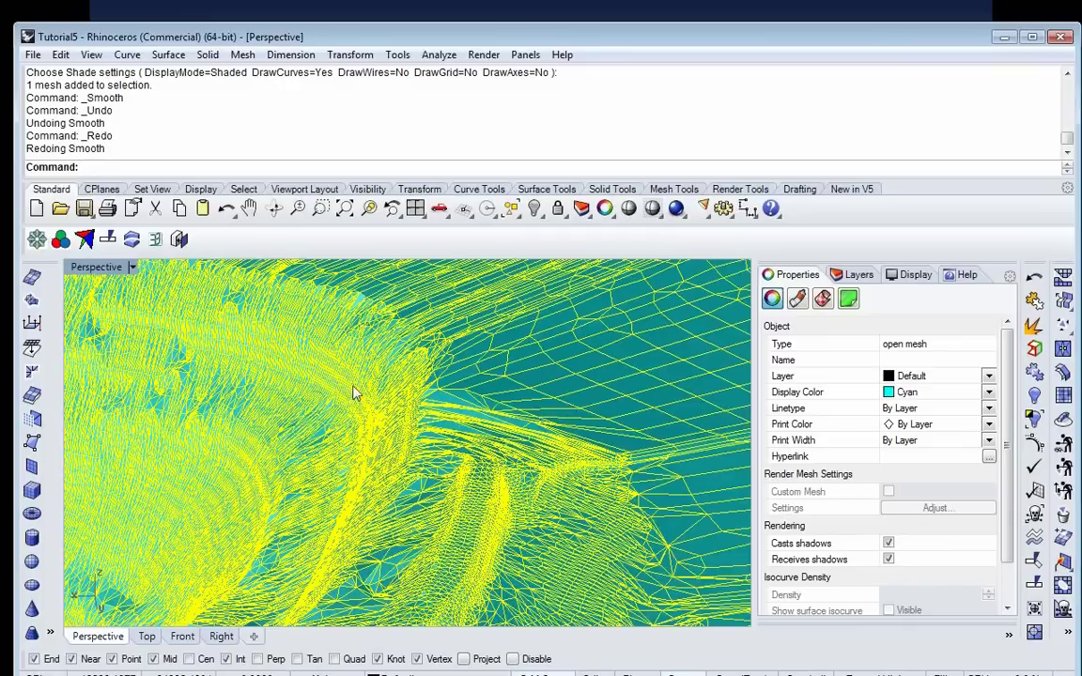
scroll(323, 357, "down", 1)
right_click_drag(312, 358, 249, 408)
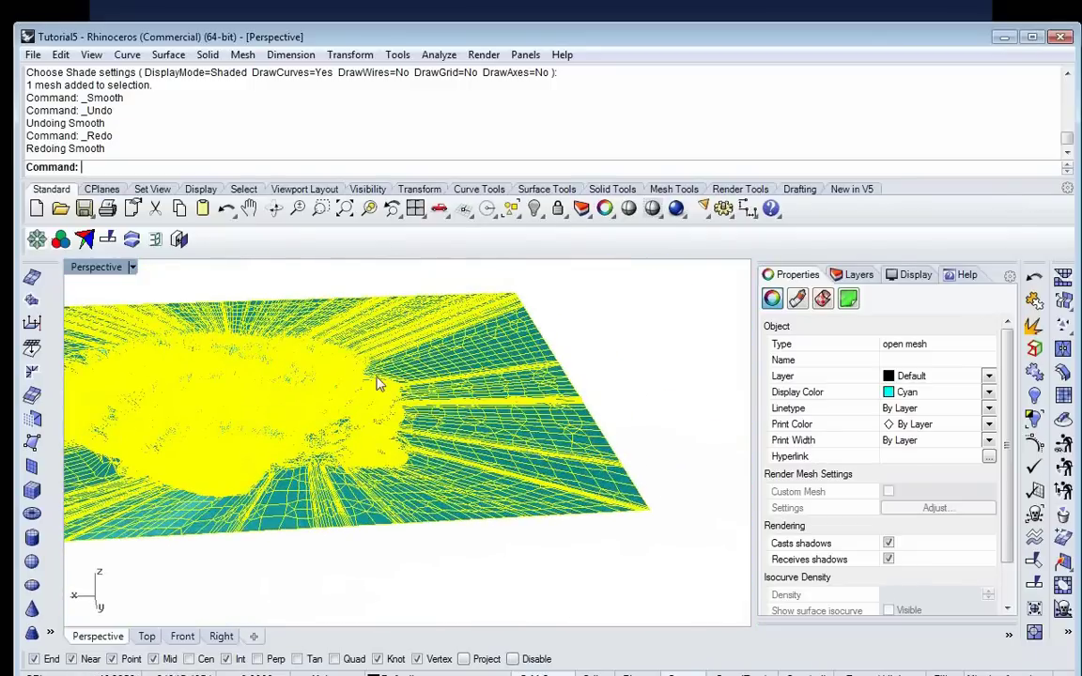
scroll(385, 386, "up", 5)
right_click_drag(338, 392, 425, 311)
scroll(419, 470, "down", 5)
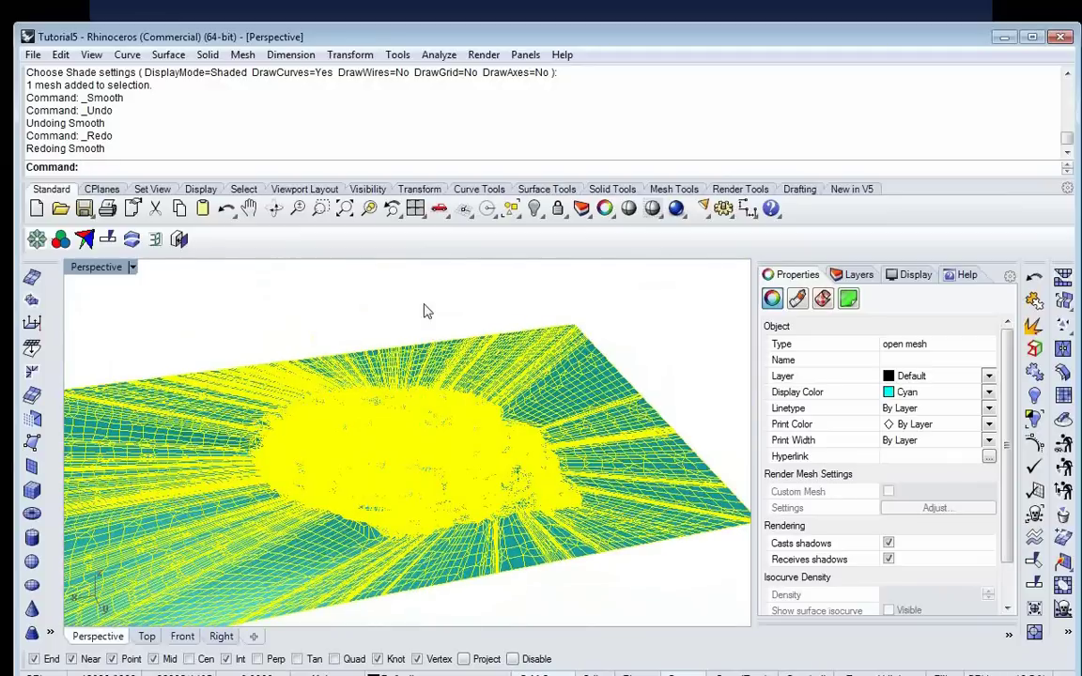
key("ctrl+y")
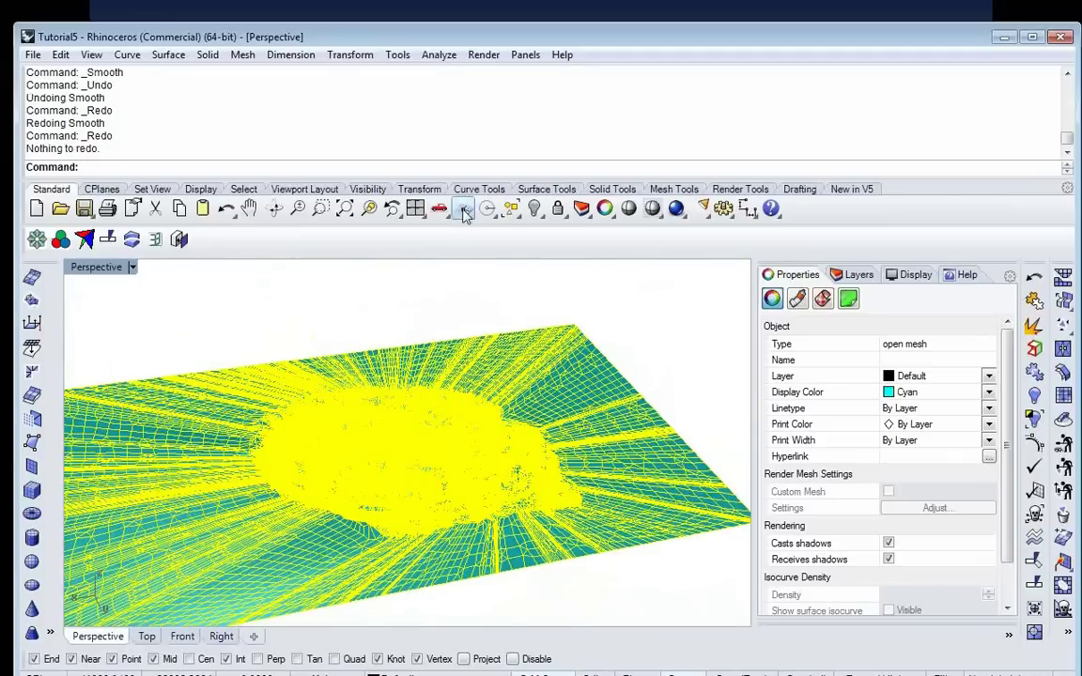
Step: Apply two more rounds of Smooth at factor 1 to the terrain
middle_click(458, 172)
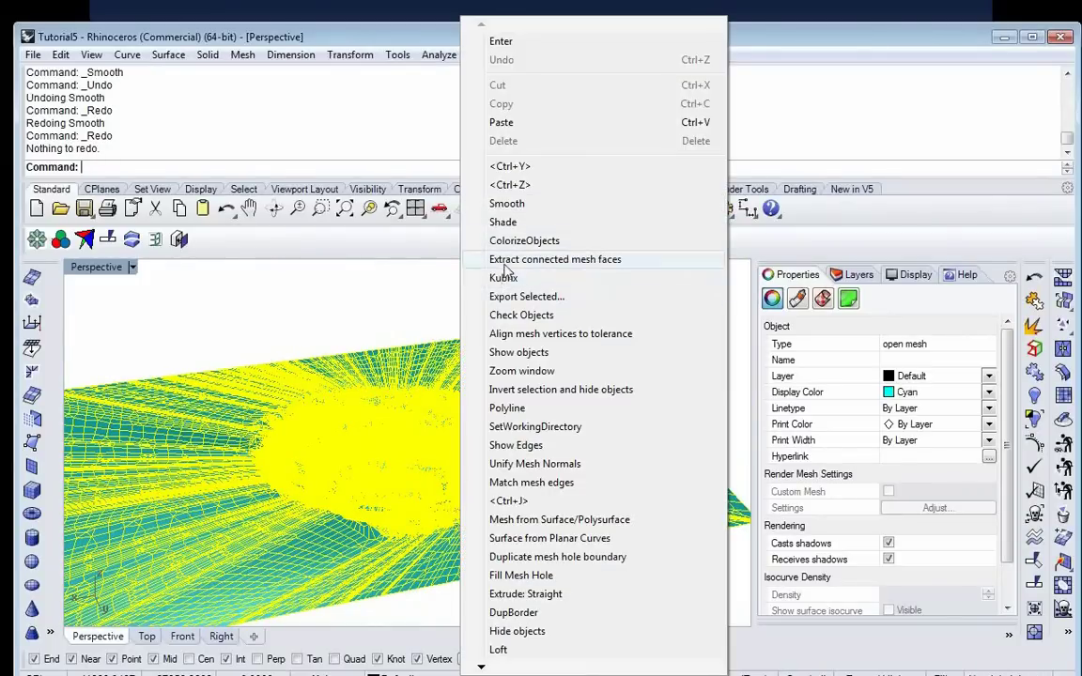
left_click(498, 203)
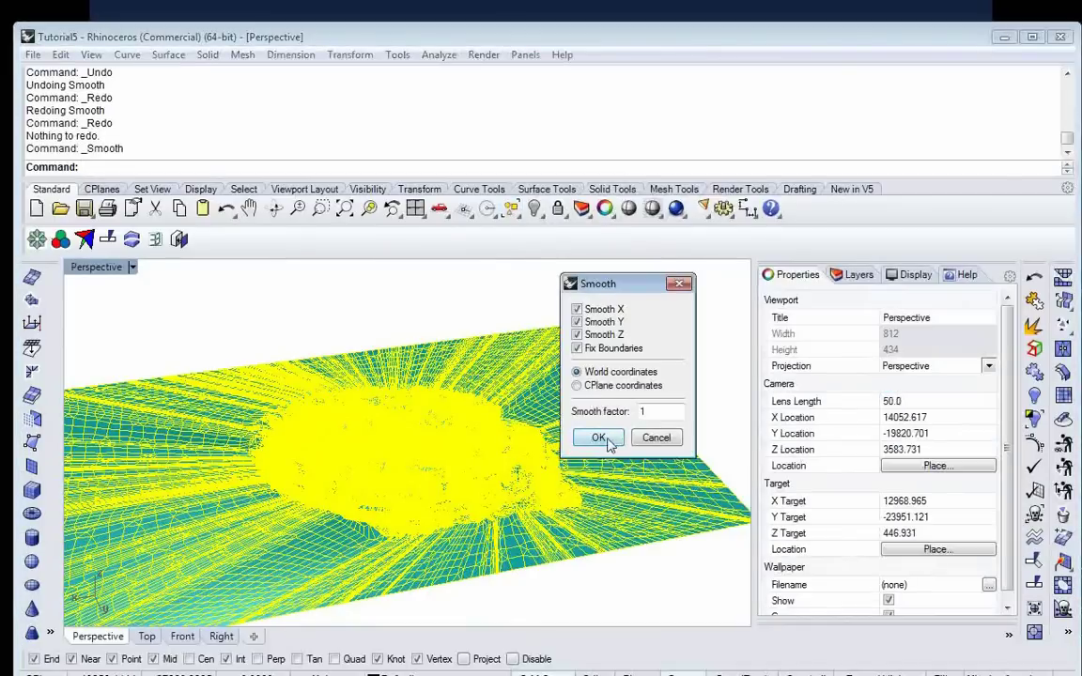
left_click(615, 438)
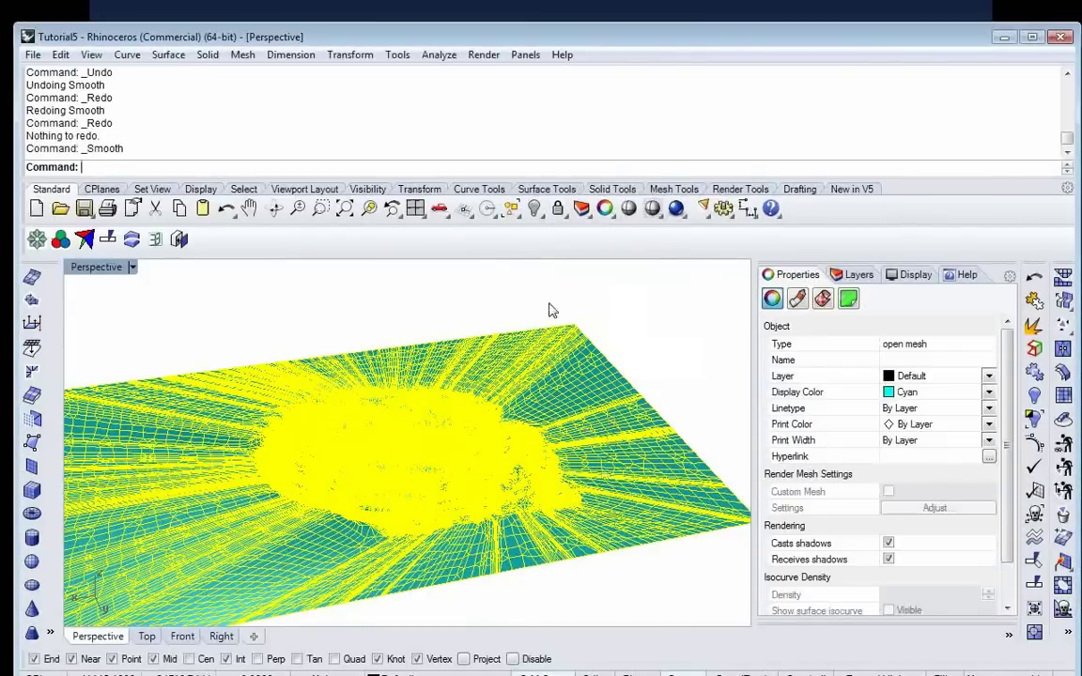
key("Return")
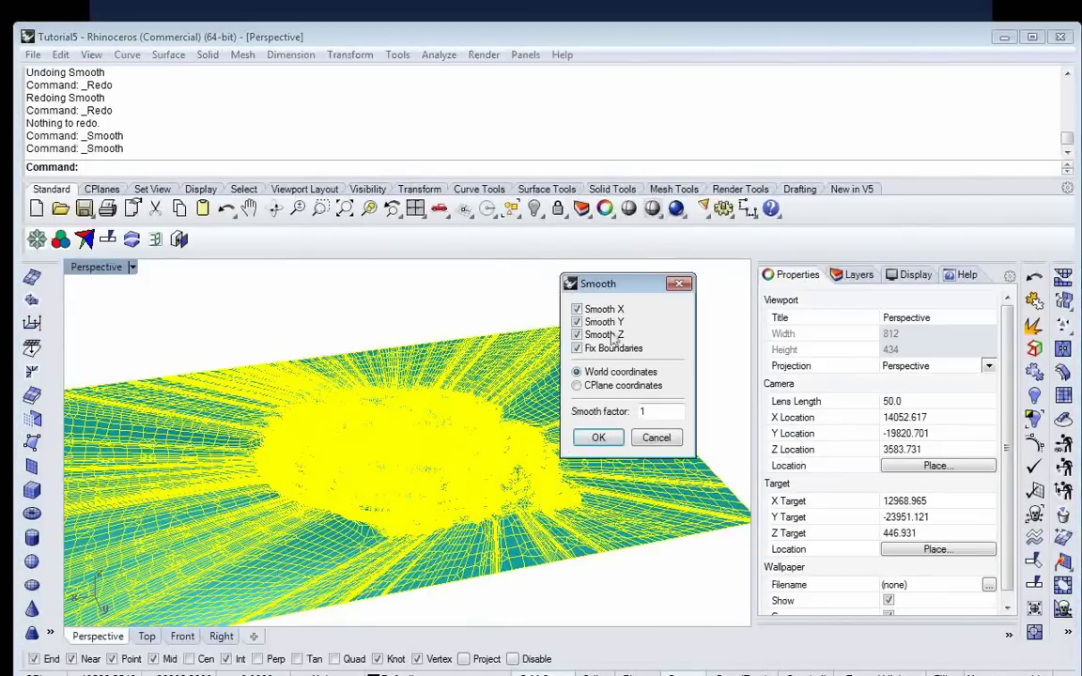
left_click(615, 438)
Step: Inspect the smoothed terrain, then undo back through the smoothing steps
mouse_move(516, 315)
right_mouse_down()
mouse_move(474, 289)
mouse_move(523, 320)
right_mouse_up()
left_click(524, 320)
scroll(470, 403, "up", 6)
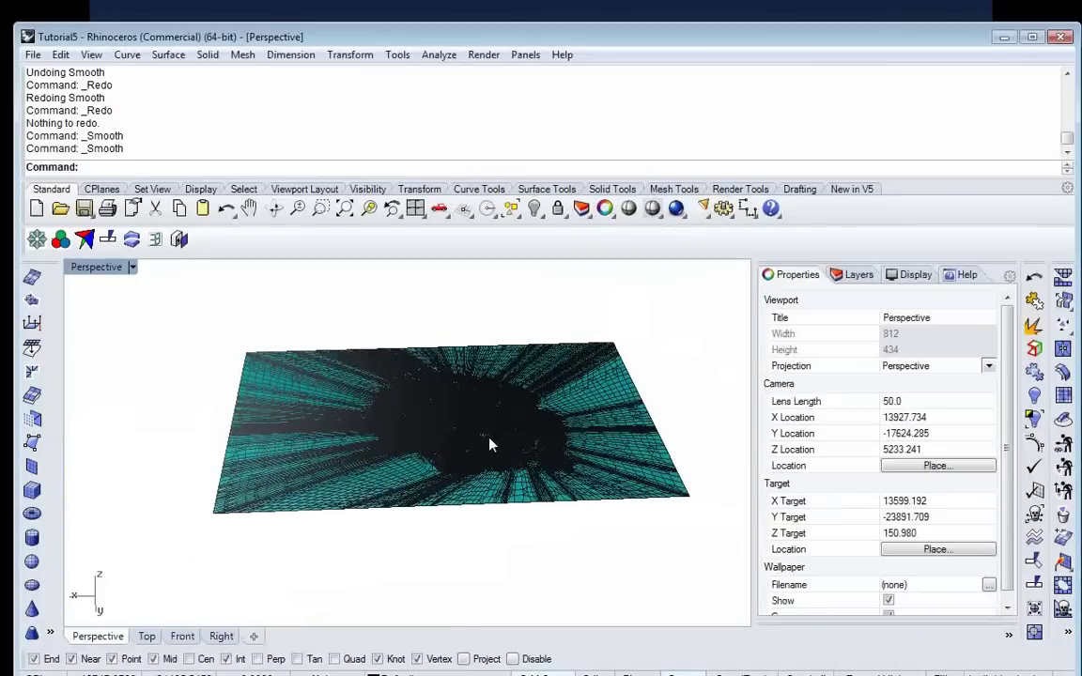
left_click(495, 466)
scroll(511, 471, "down", 5)
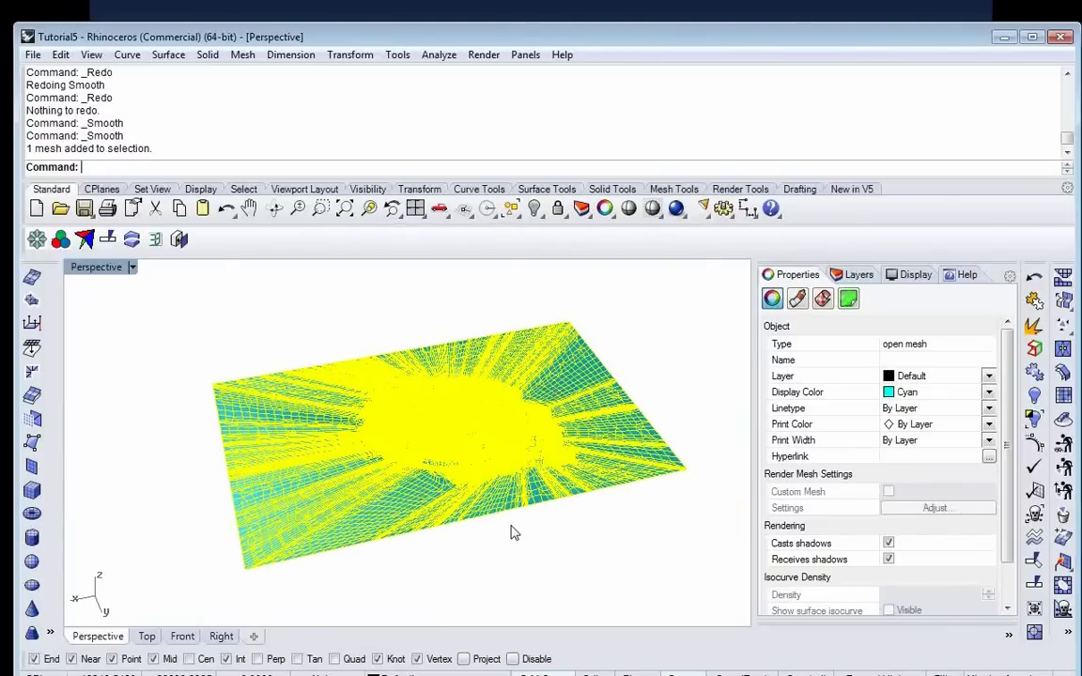
left_click(454, 609)
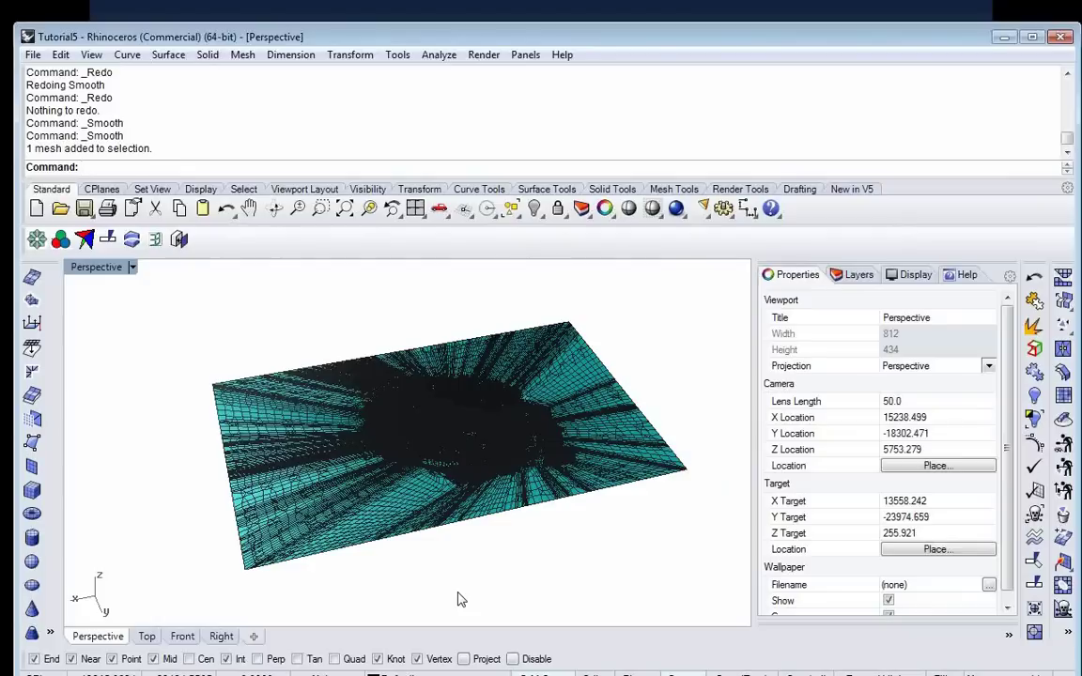
key("ctrl+z")
key("ctrl+z")
key("ctrl+z")
key("ctrl+z")
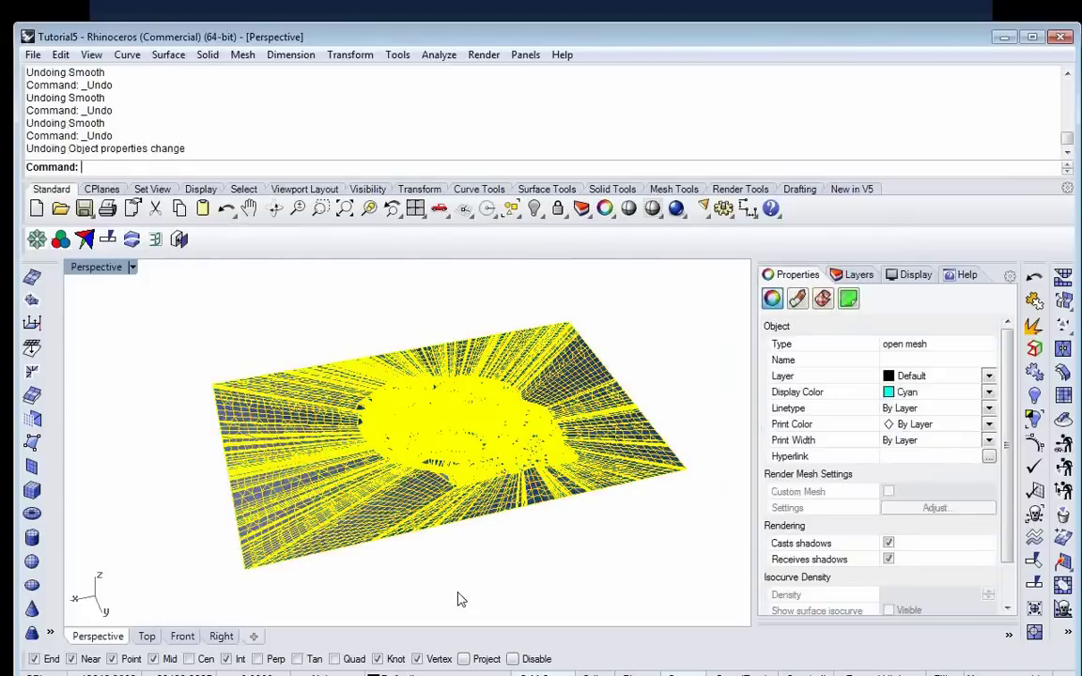
Step: Restore the deleted box mesh, copy it, redo the smoothing, and paste the box back
key("ctrl+z")
left_click(567, 596)
left_click(558, 554)
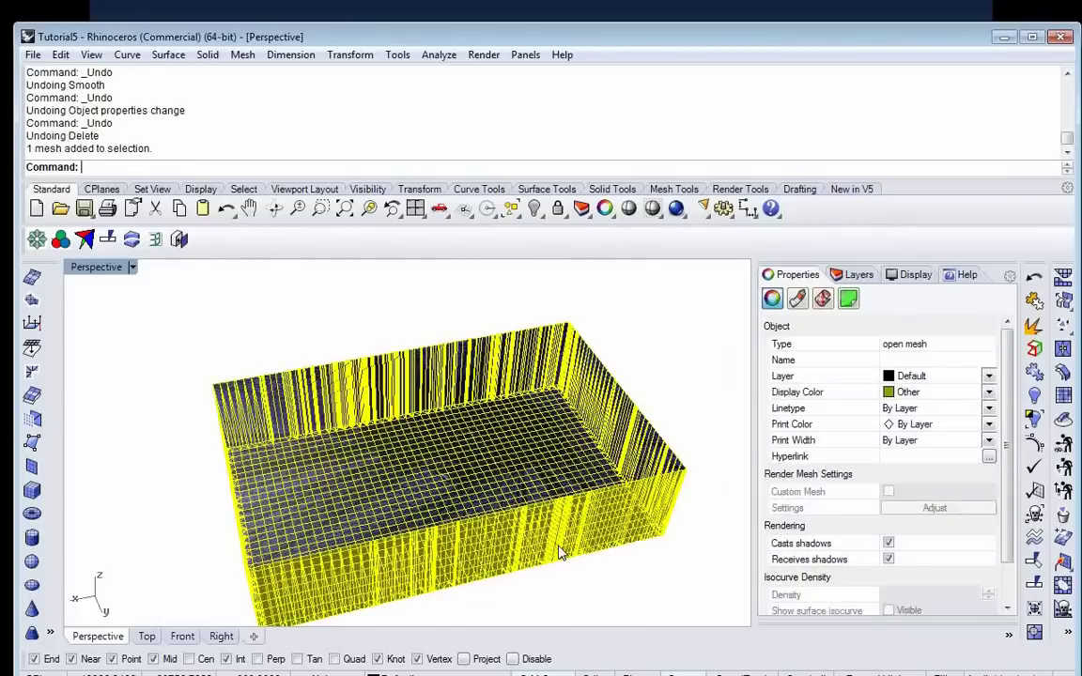
key("ctrl+c")
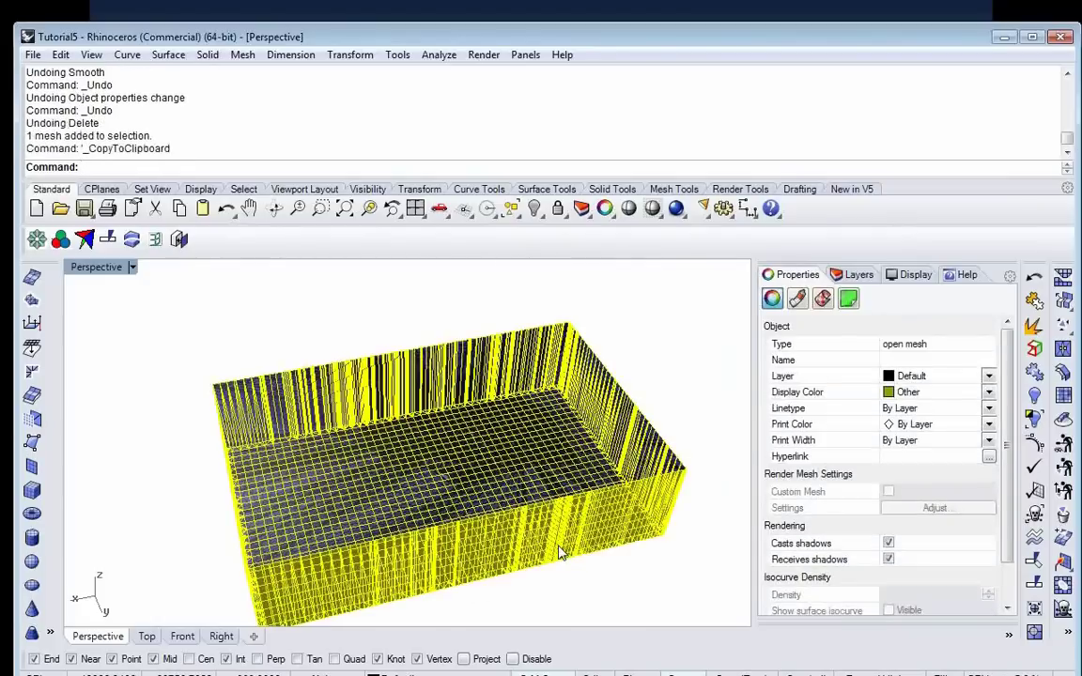
key("ctrl+y")
key("ctrl+y")
key("ctrl+y")
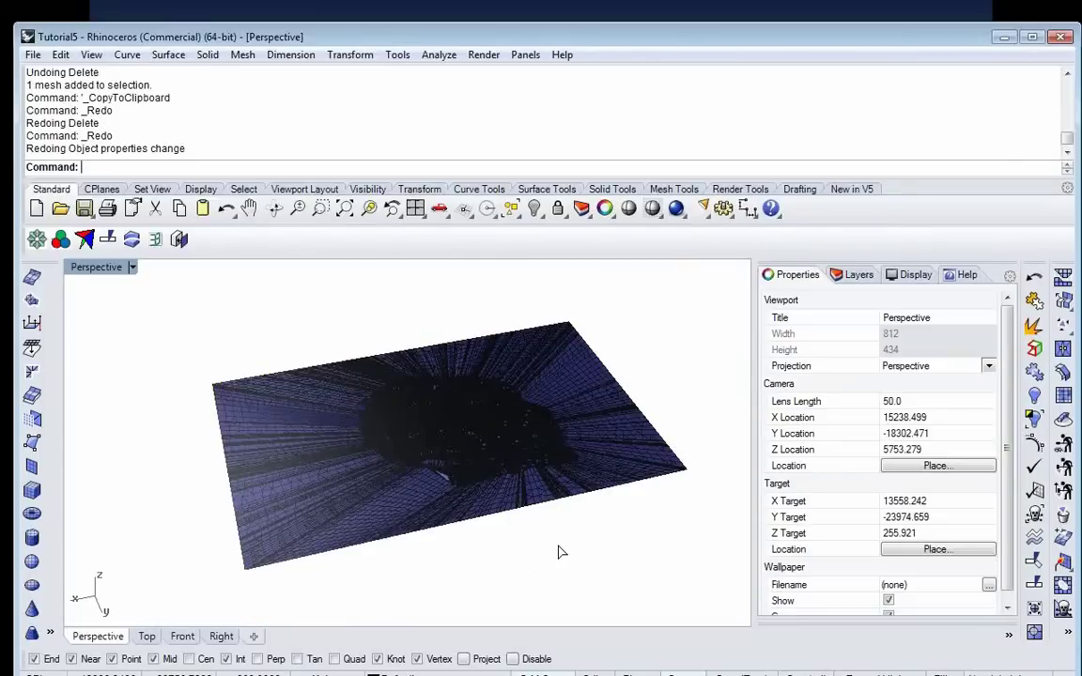
key("ctrl+y")
key("ctrl+y")
key("ctrl+y")
key("ctrl+y")
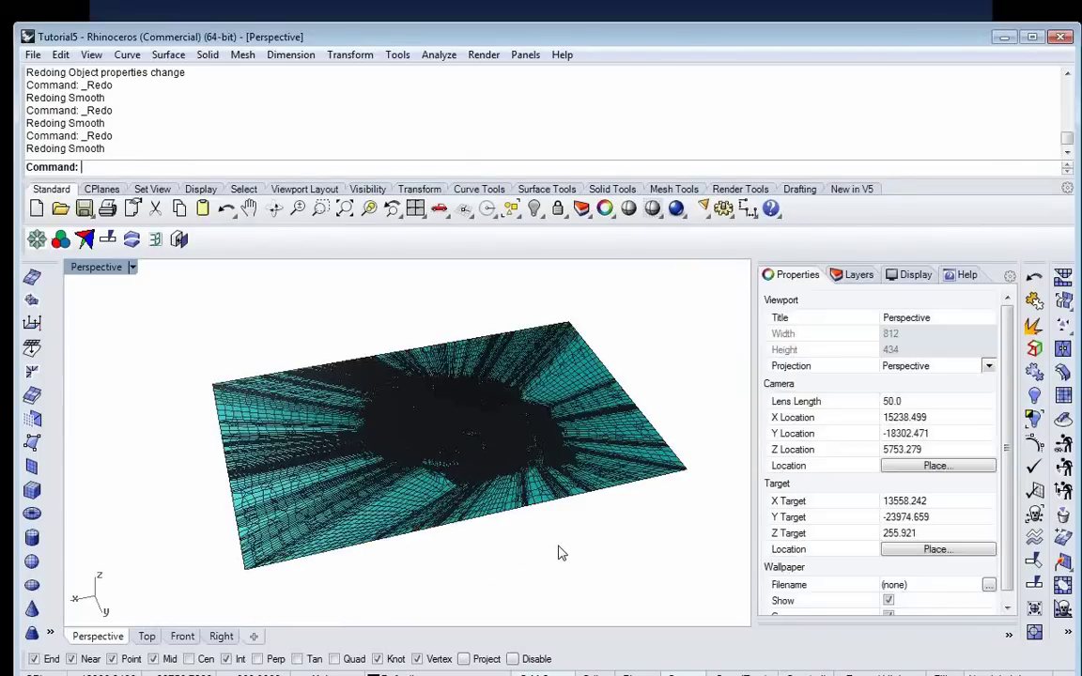
key("ctrl+v")
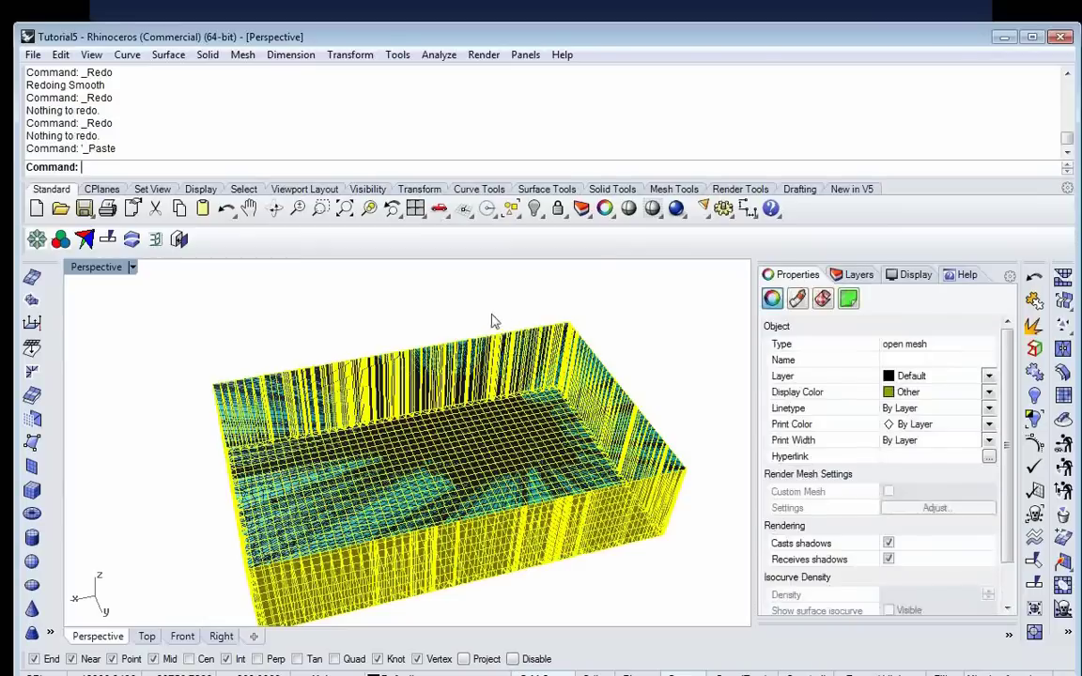
Step: Window-select the box and terrain meshes and join them with Ctrl+J
left_click(479, 320)
scroll(459, 308, "down", 3)
left_click_drag(238, 296, 691, 569)
key("ctrl+j")
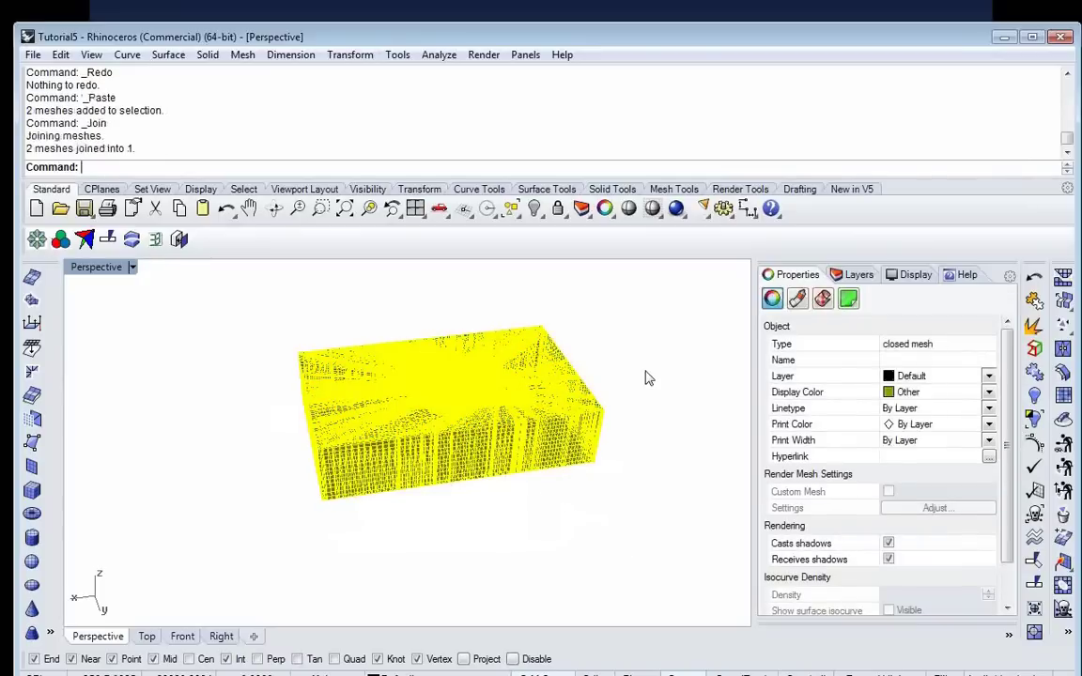
Step: Check the joined mesh for open edges and close the results
left_click(646, 377)
left_click(462, 362)
right_click_drag(463, 361, 711, 336)
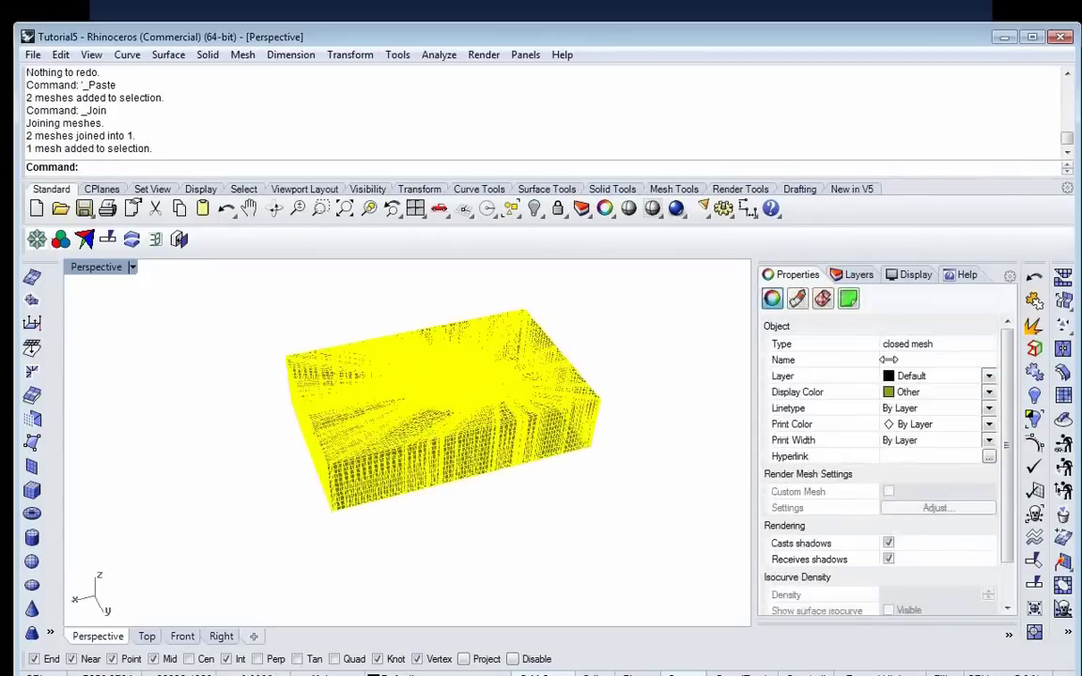
left_click(1033, 348)
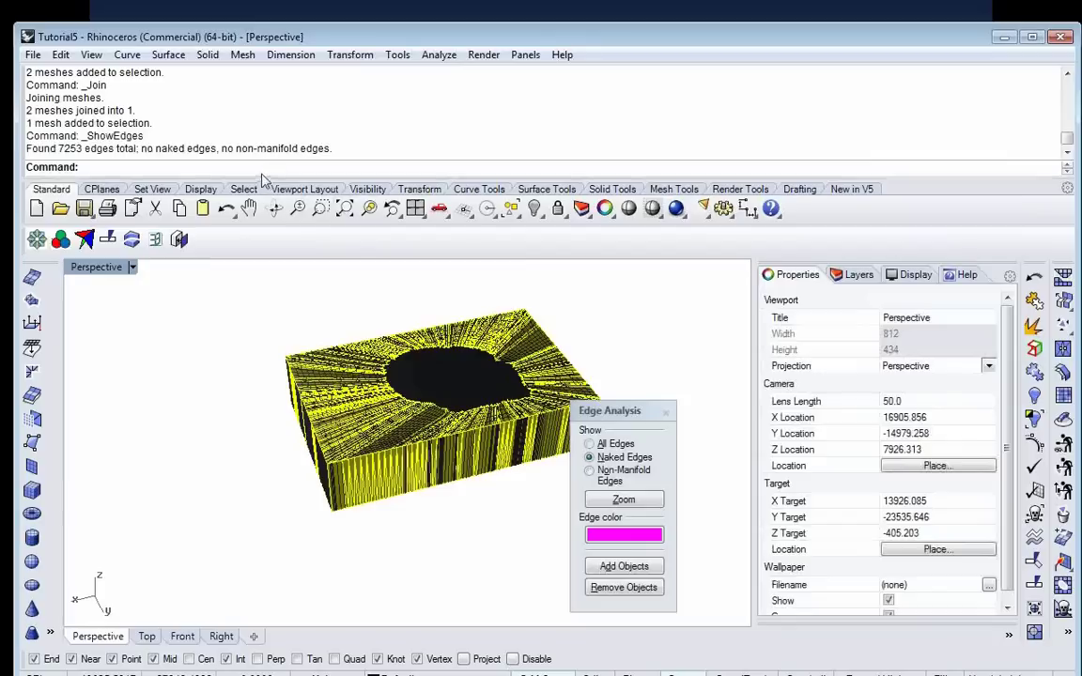
left_click(665, 411)
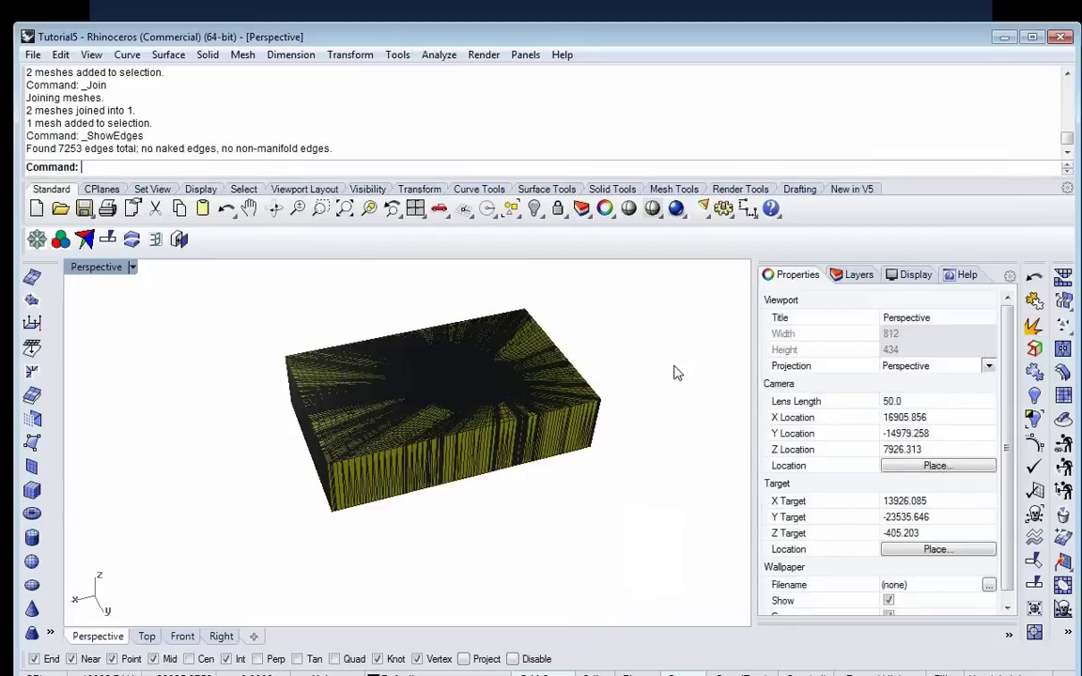
Step: Window-select the whole mesh and join it again
scroll(469, 383, "up", 3)
left_click(484, 398)
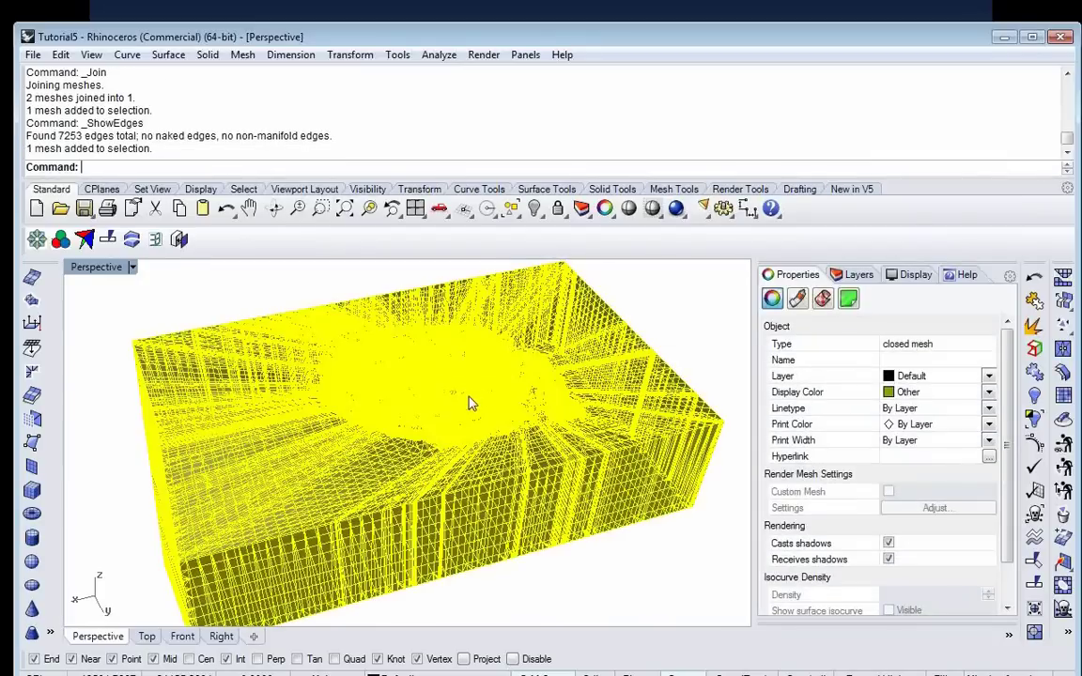
scroll(465, 407, "down", 3)
left_click_drag(263, 275, 662, 597)
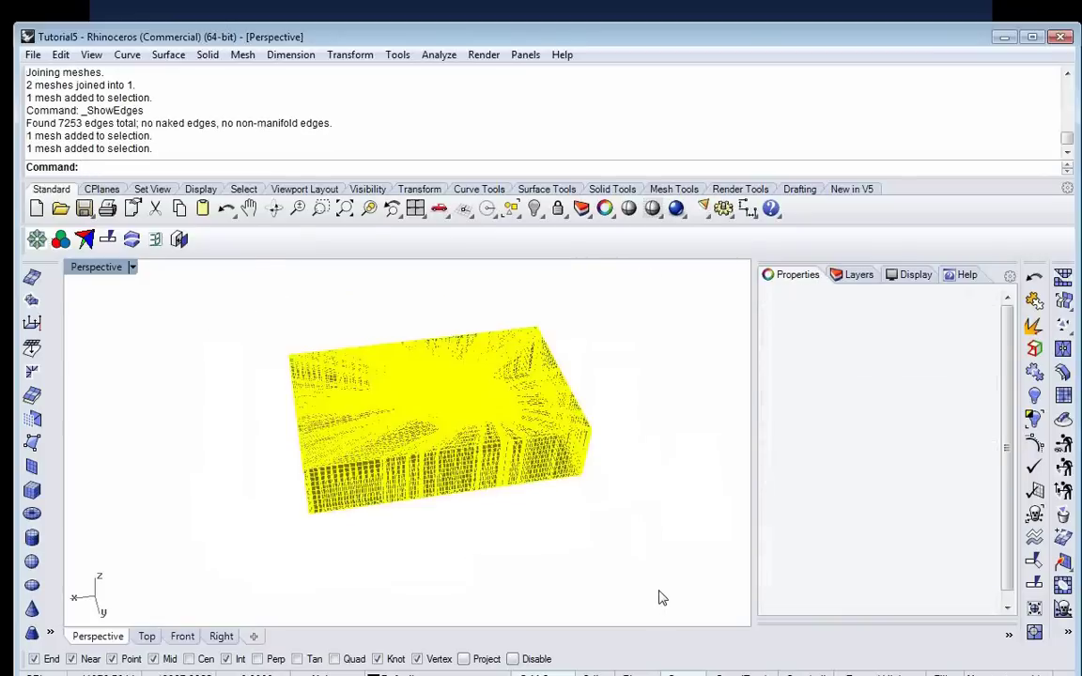
key("ctrl+j")
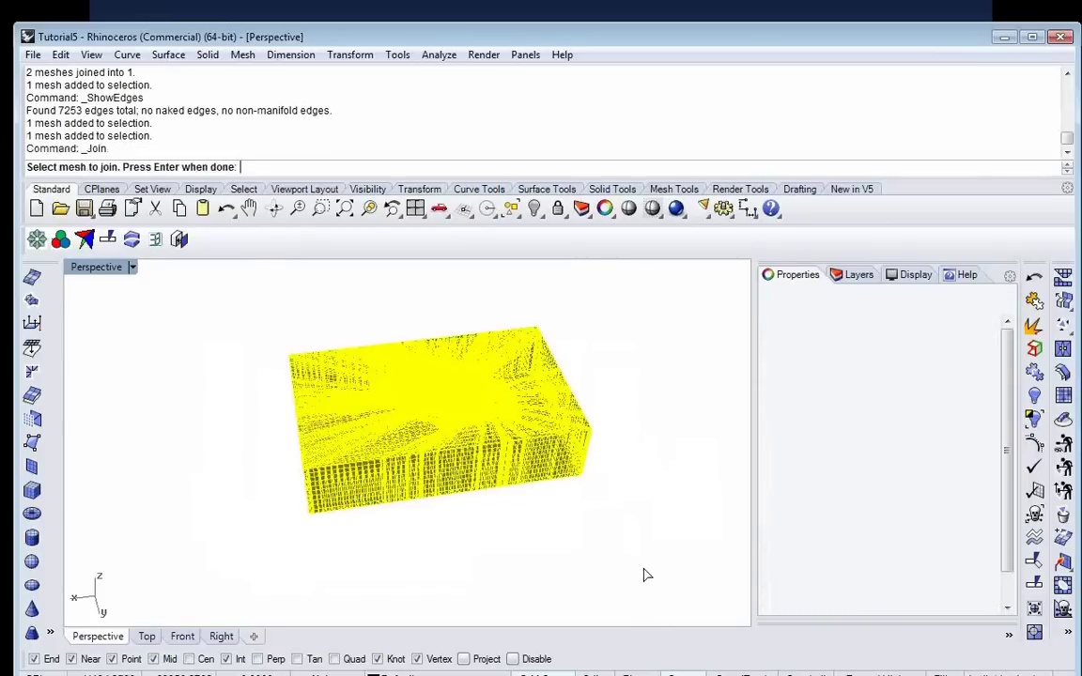
key("Return")
Step: Run Check to confirm a good closed mesh of 51703 vertices and 79747 polygons
right_click_drag(539, 470, 505, 448)
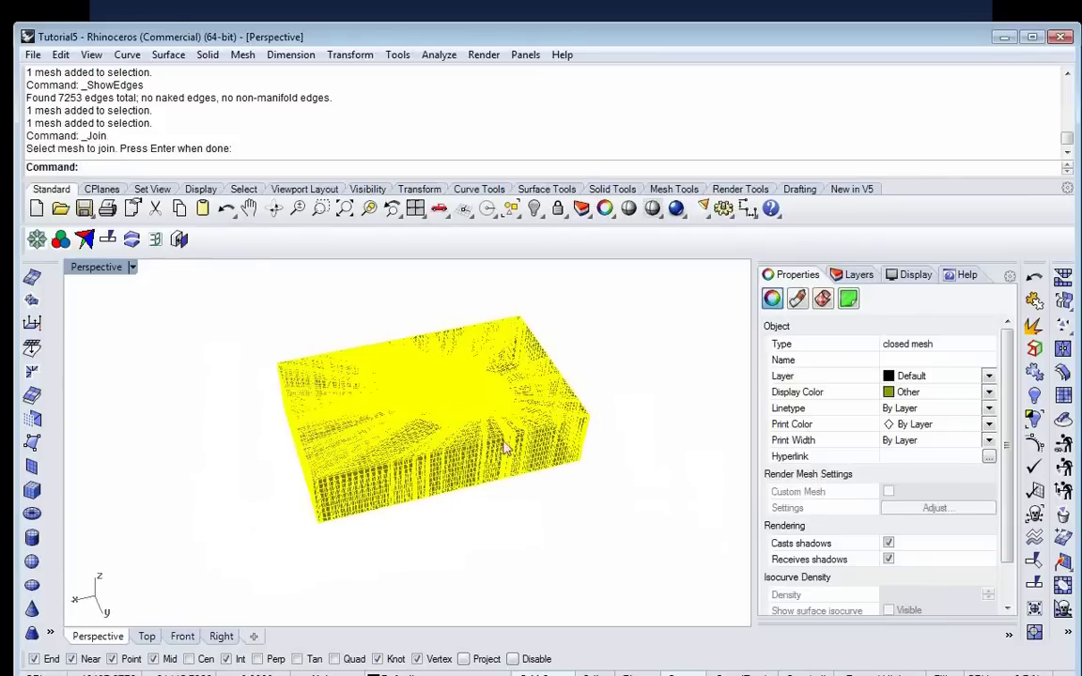
left_click(610, 550)
left_click(473, 398)
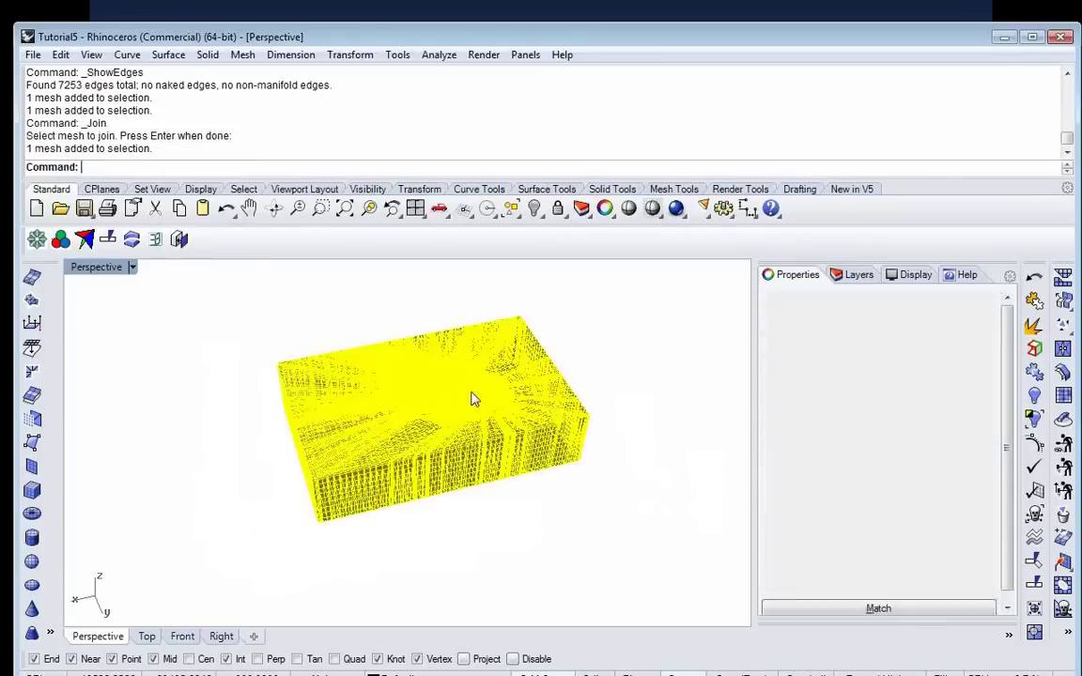
left_click(1034, 467)
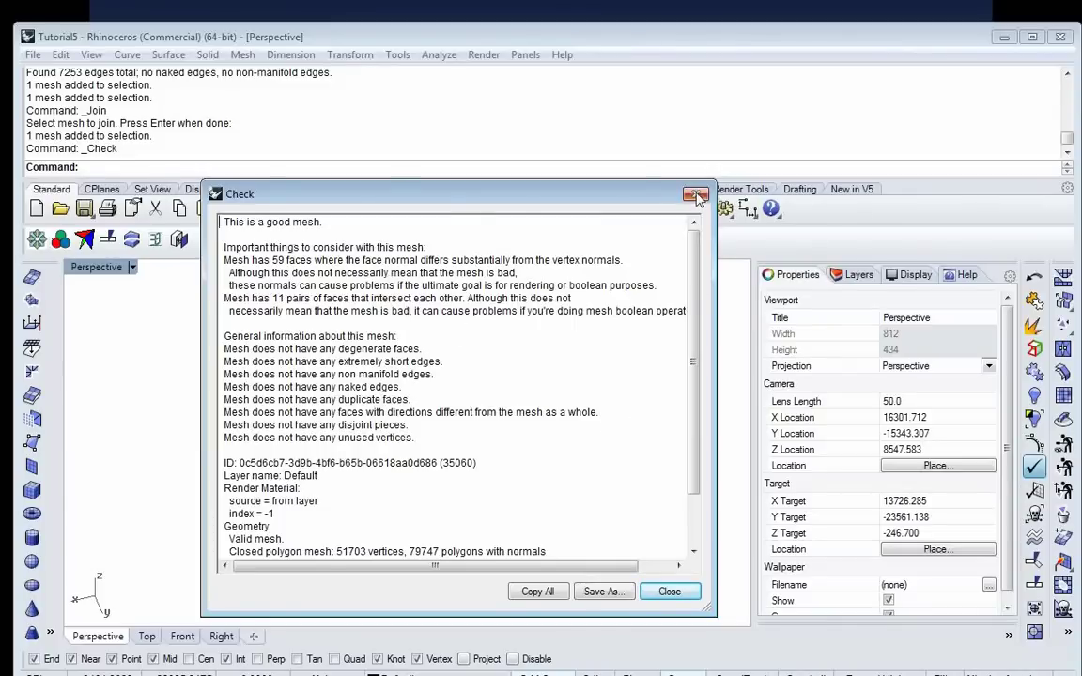
key("Return")
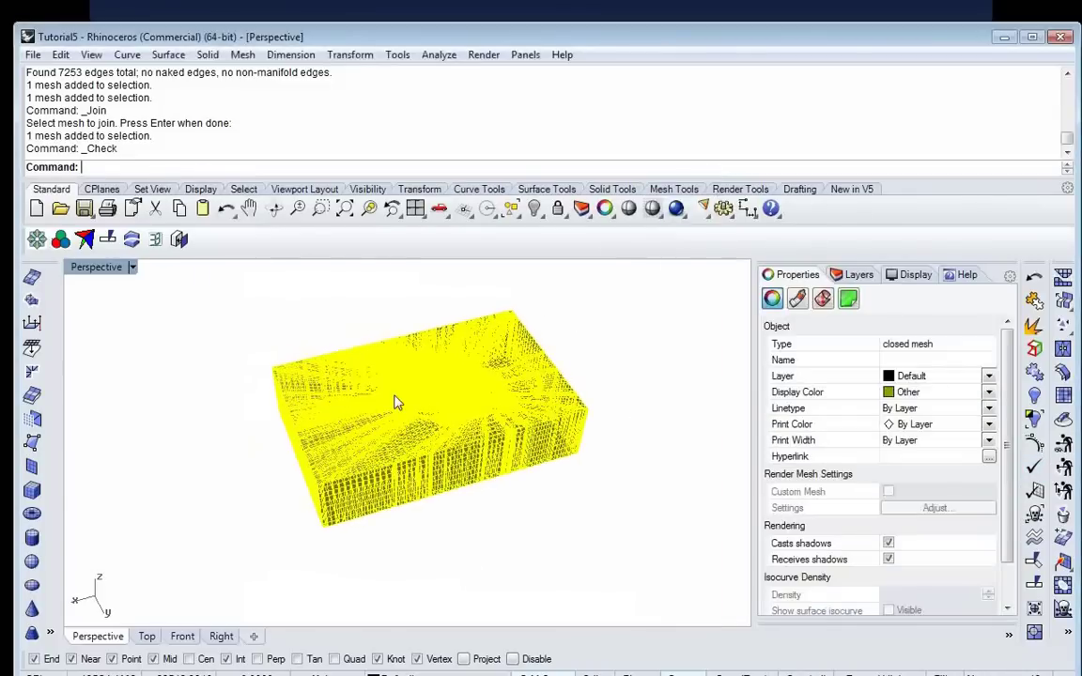
left_click(33, 54)
Step: Export the selected closed mesh to t5.stl, replacing the existing file
left_click(73, 273)
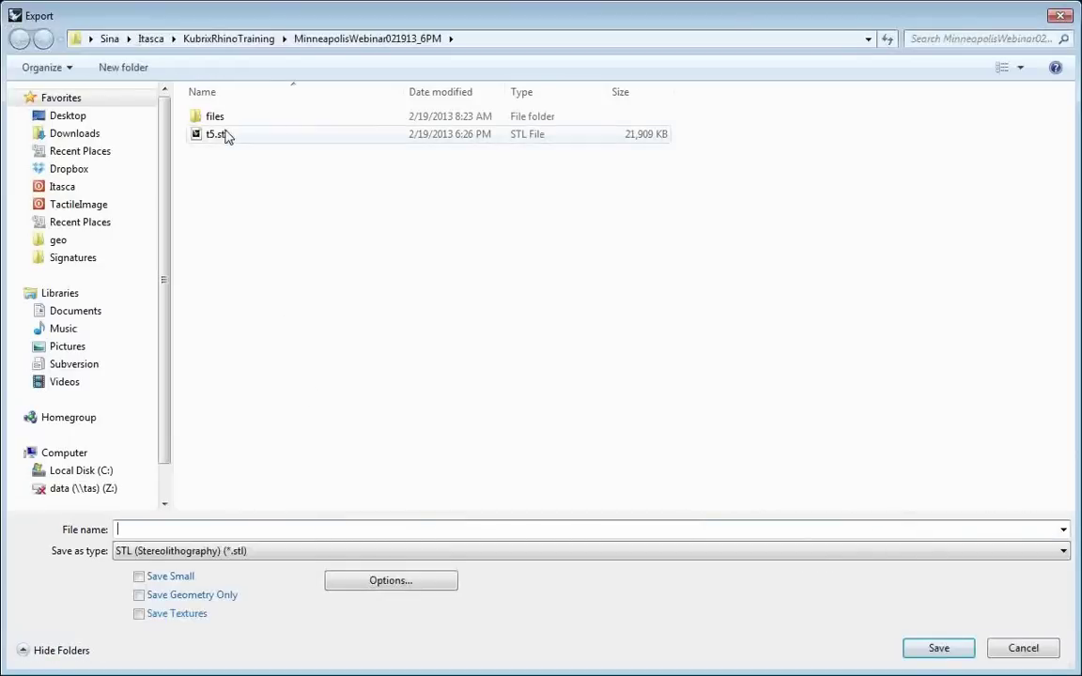
double_click(217, 135)
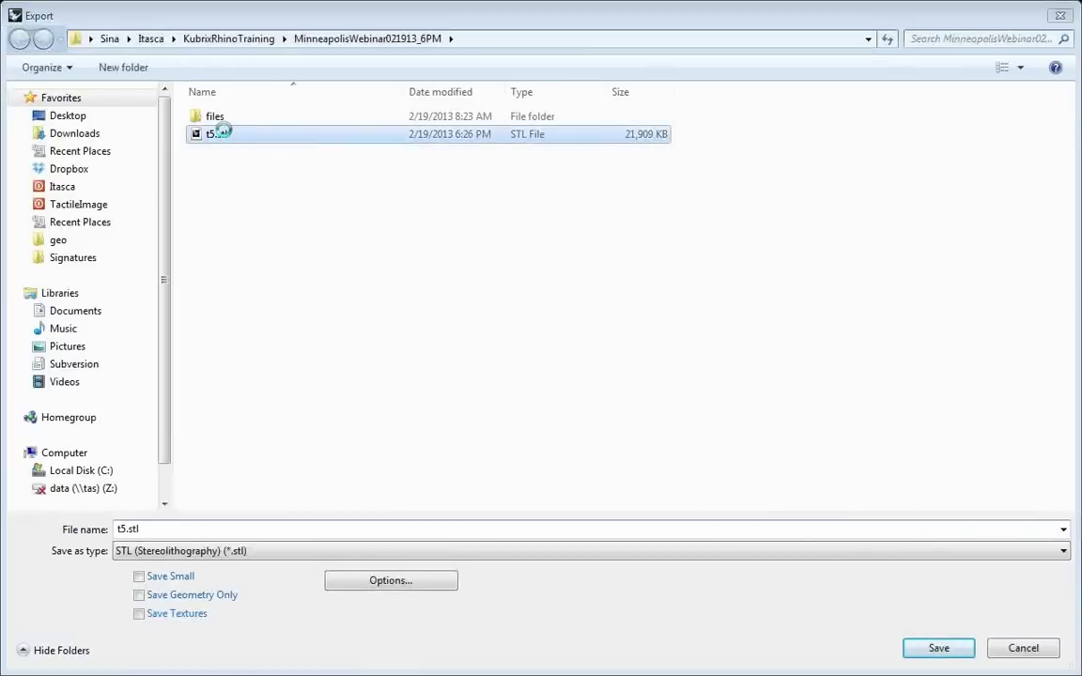
left_click(592, 355)
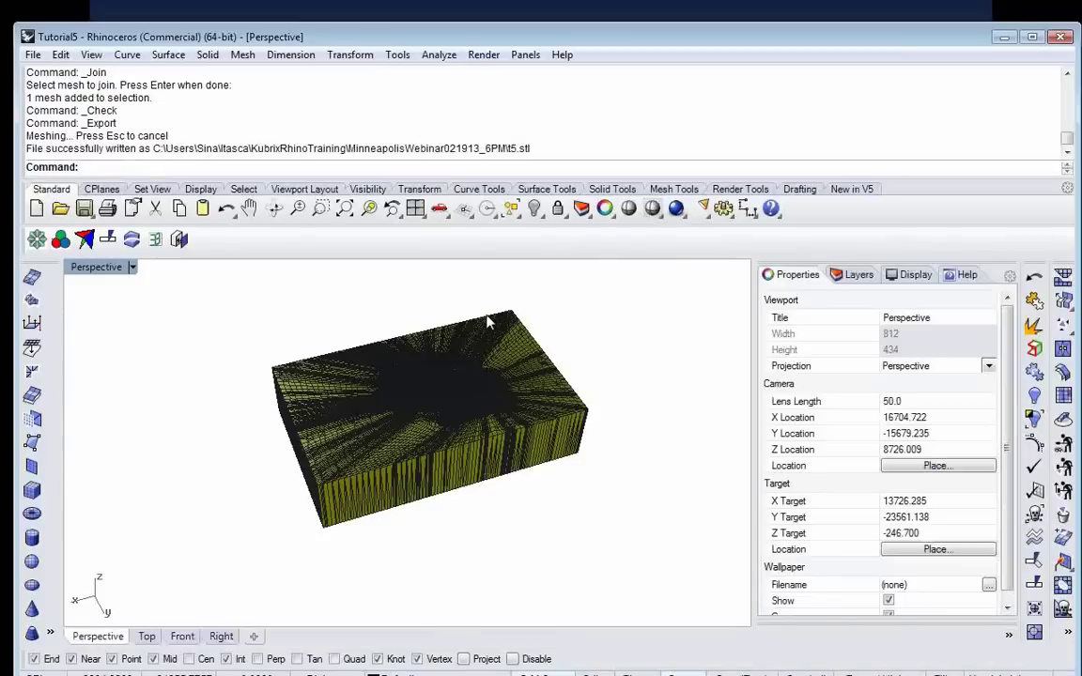
left_click(36, 241)
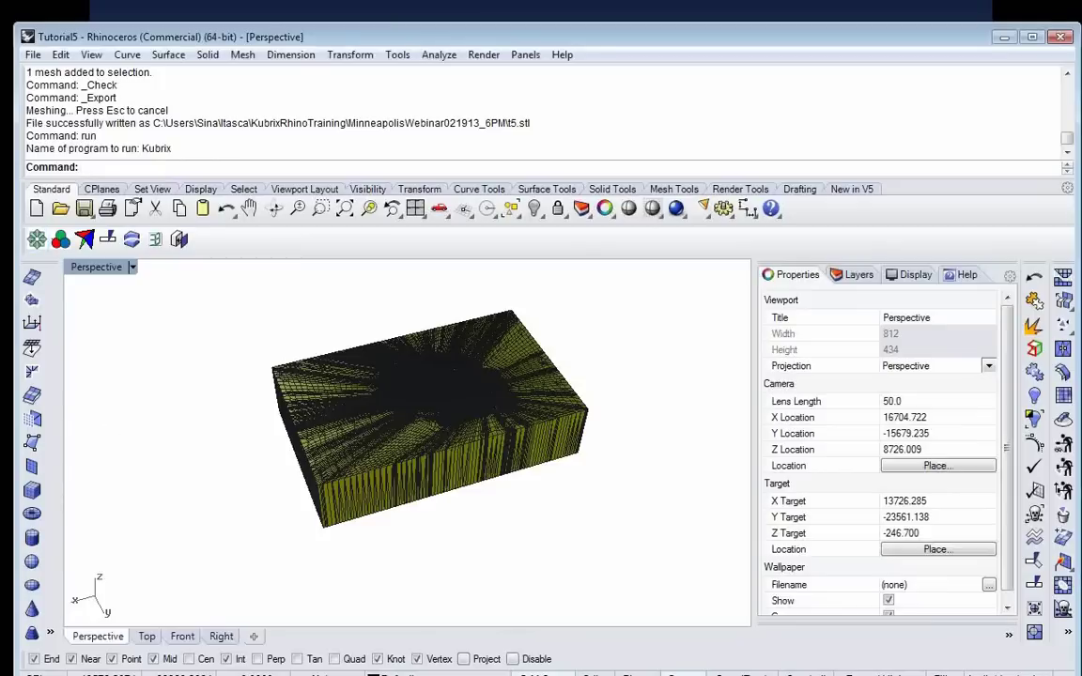
Step: Run Kubrix tetra blocking on t5.stl, then copy the six self-intersection coordinates from kubrix.log
left_click_drag(410, 44, 516, 55)
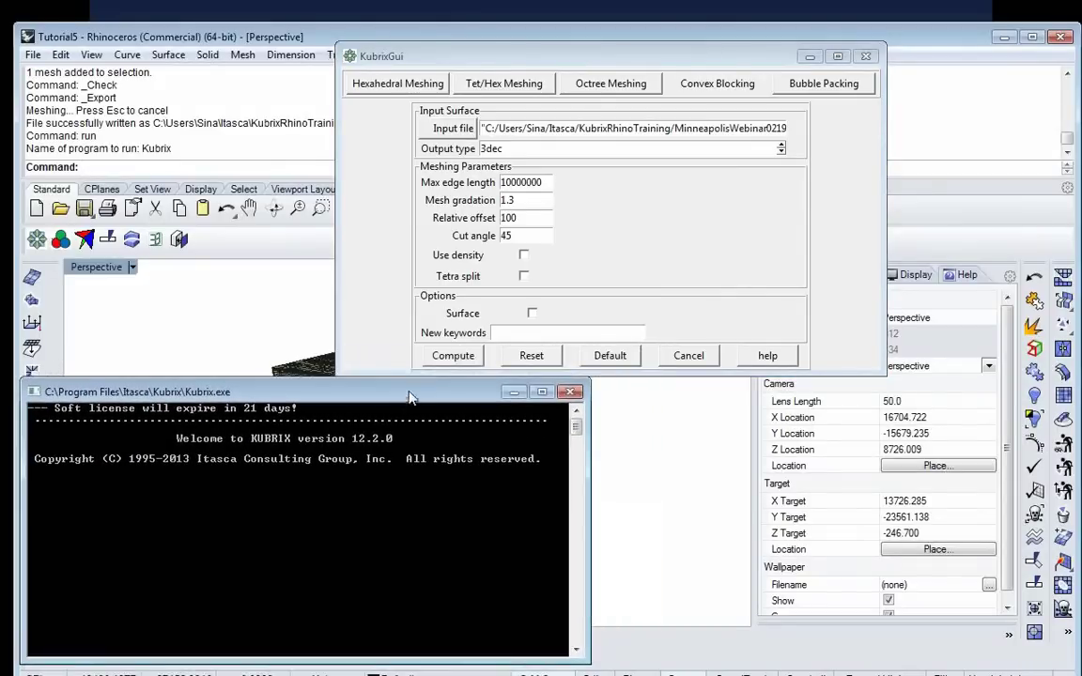
left_click(454, 356)
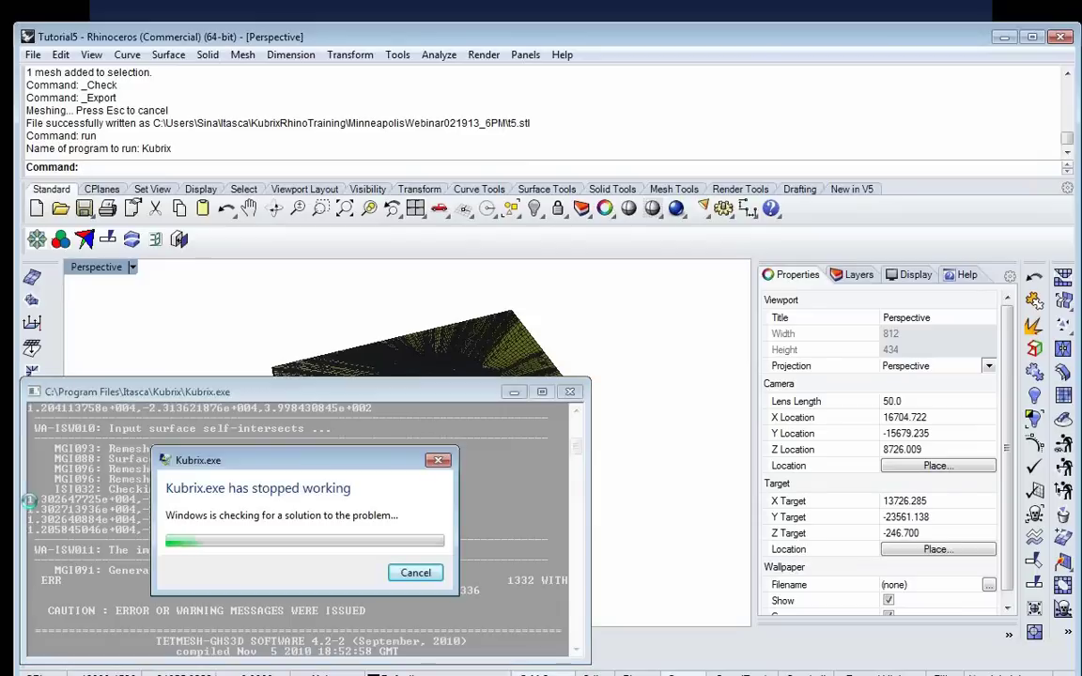
left_click(414, 574)
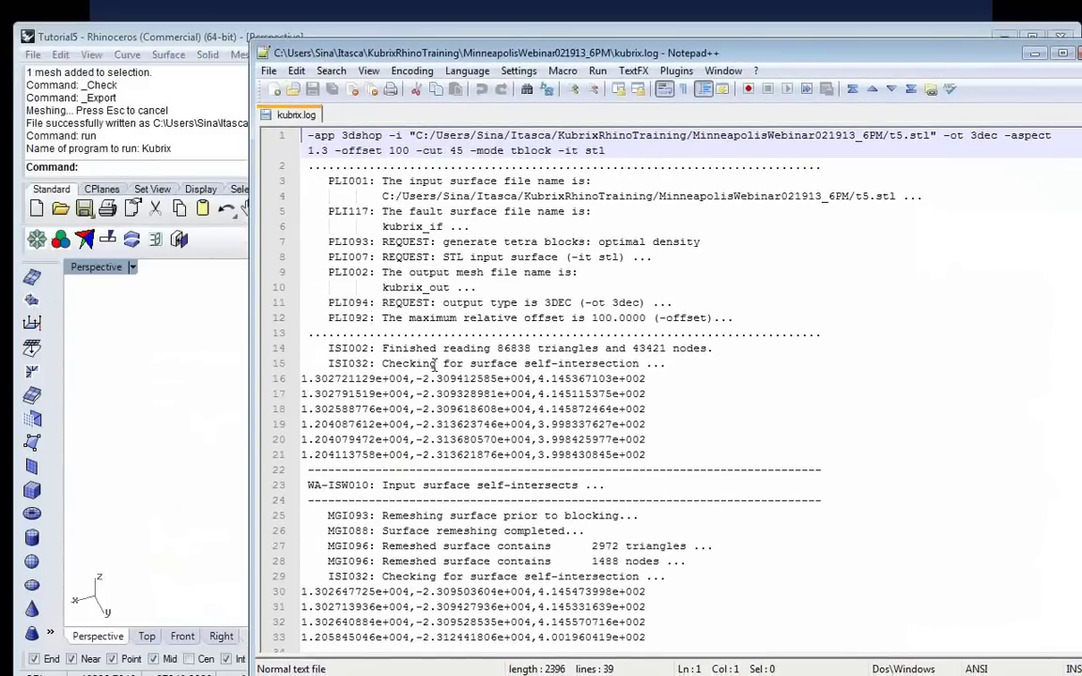
left_click_drag(305, 379, 690, 455)
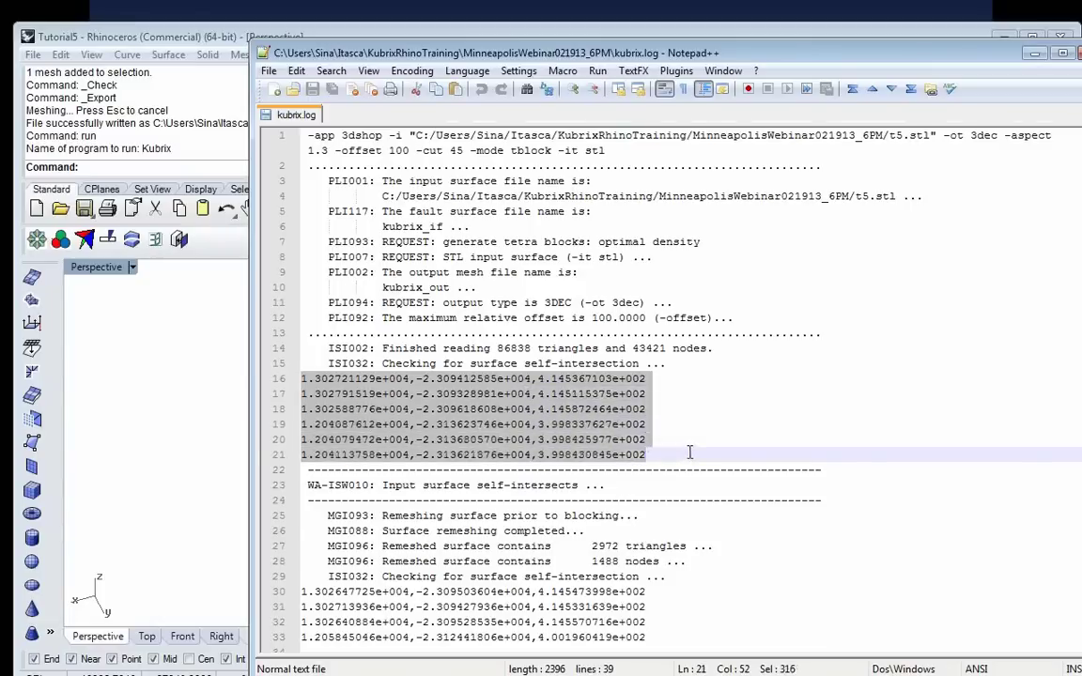
key("alt+F4")
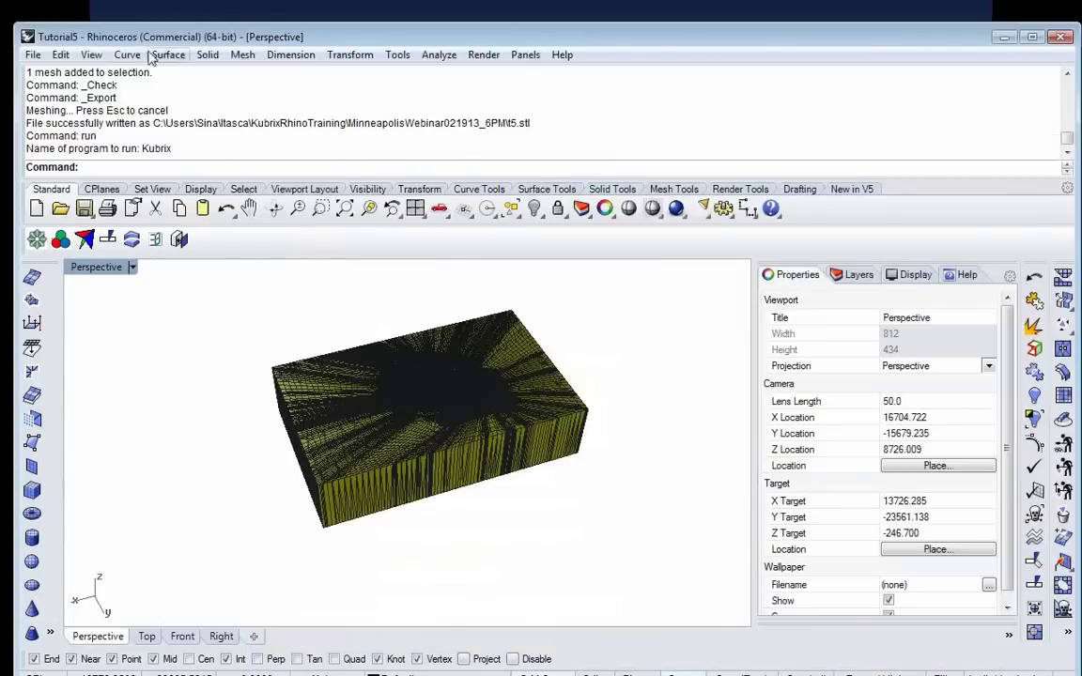
Step: Draw a polyline from the pasted self-intersection coordinates and explode it into 6 segments
left_click(127, 54)
mouse_move(166, 178)
mouse_move(237, 138)
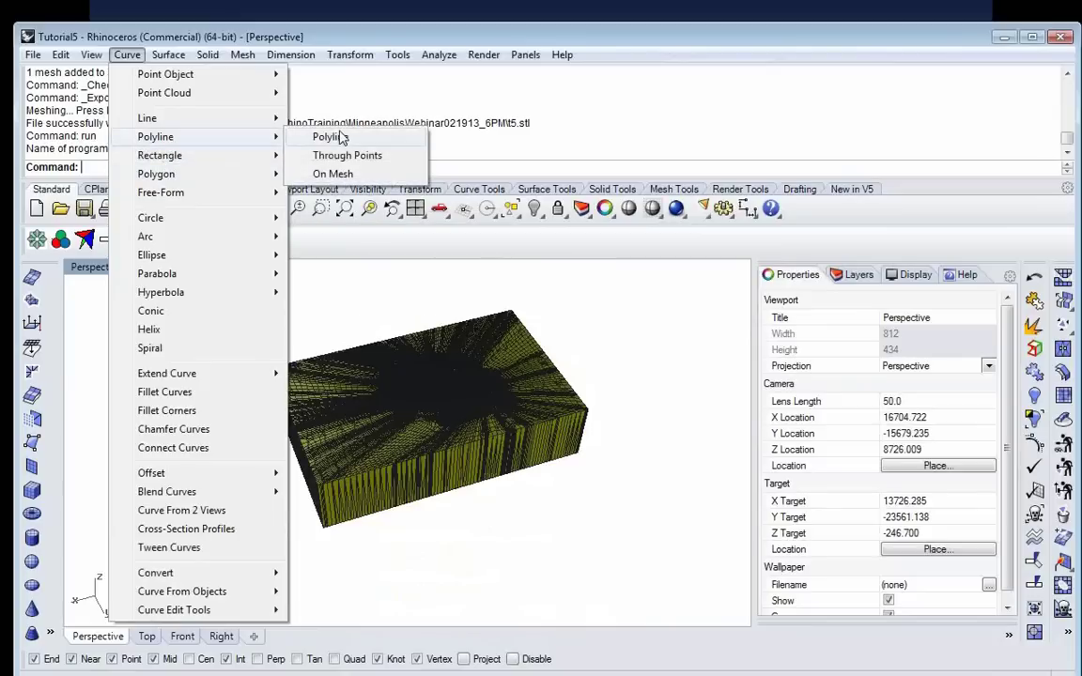
left_click(319, 137)
triple_click(488, 394)
triple_click(540, 357)
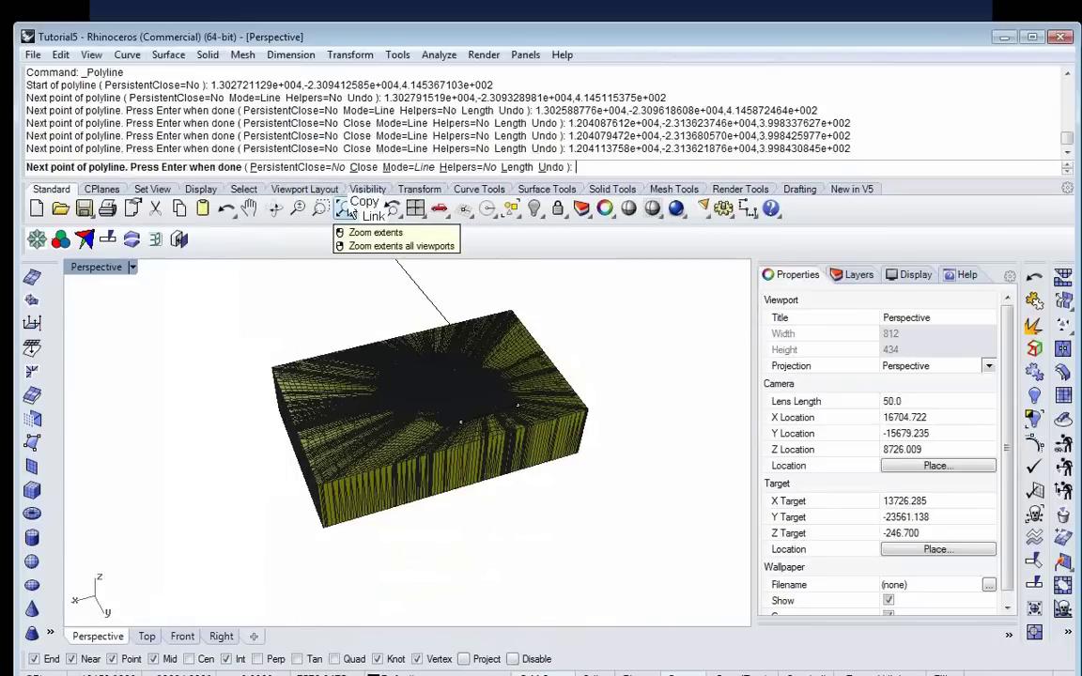
left_click(676, 292)
key("Return")
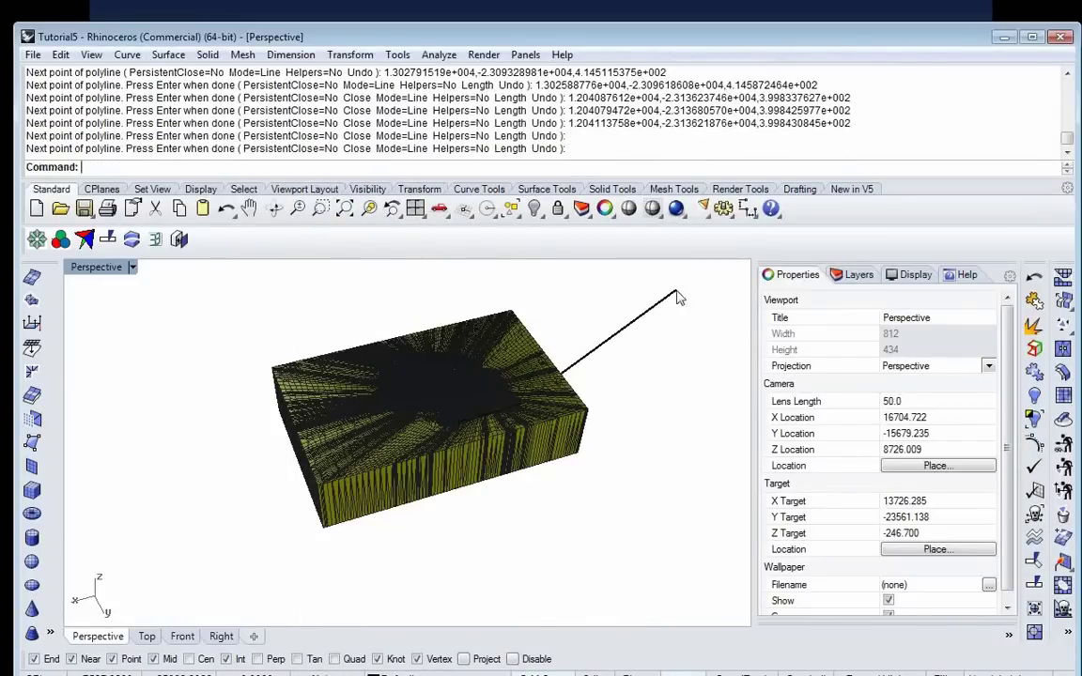
left_click(625, 310)
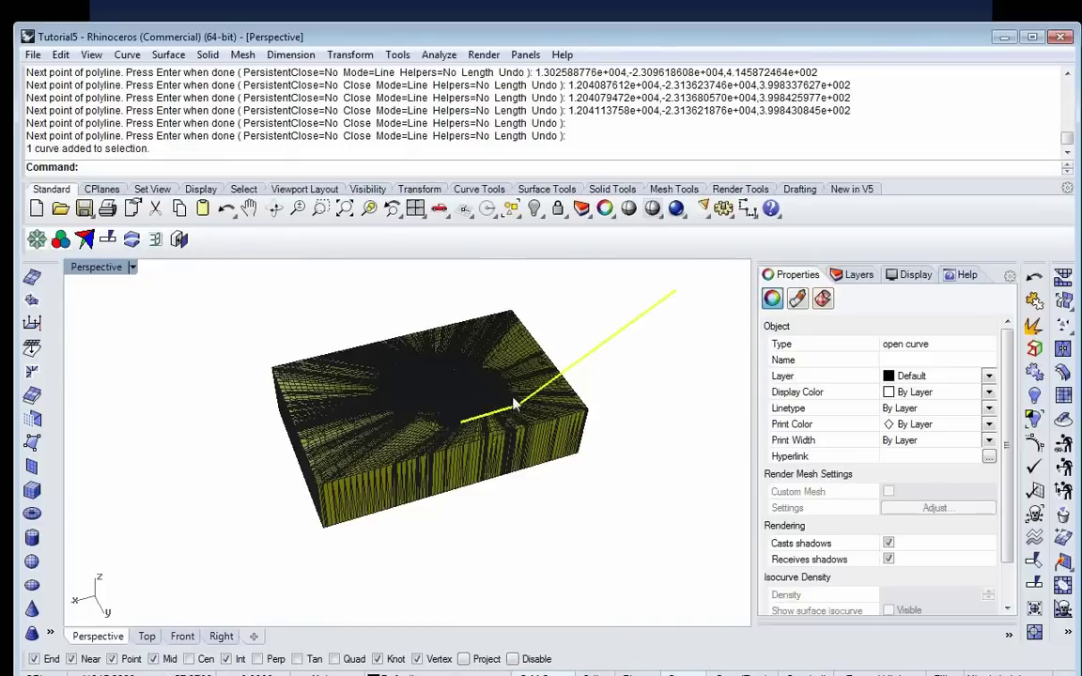
left_click(1034, 324)
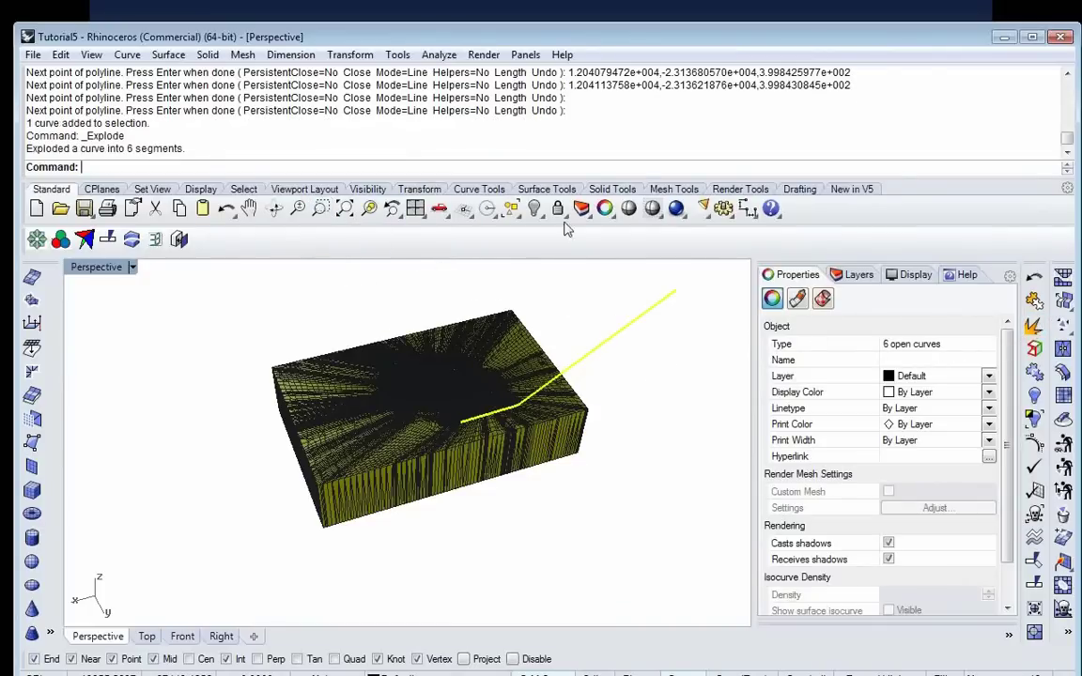
Step: Hide everything but the curves and zoom to the two short segments at the line's end
left_click(535, 209)
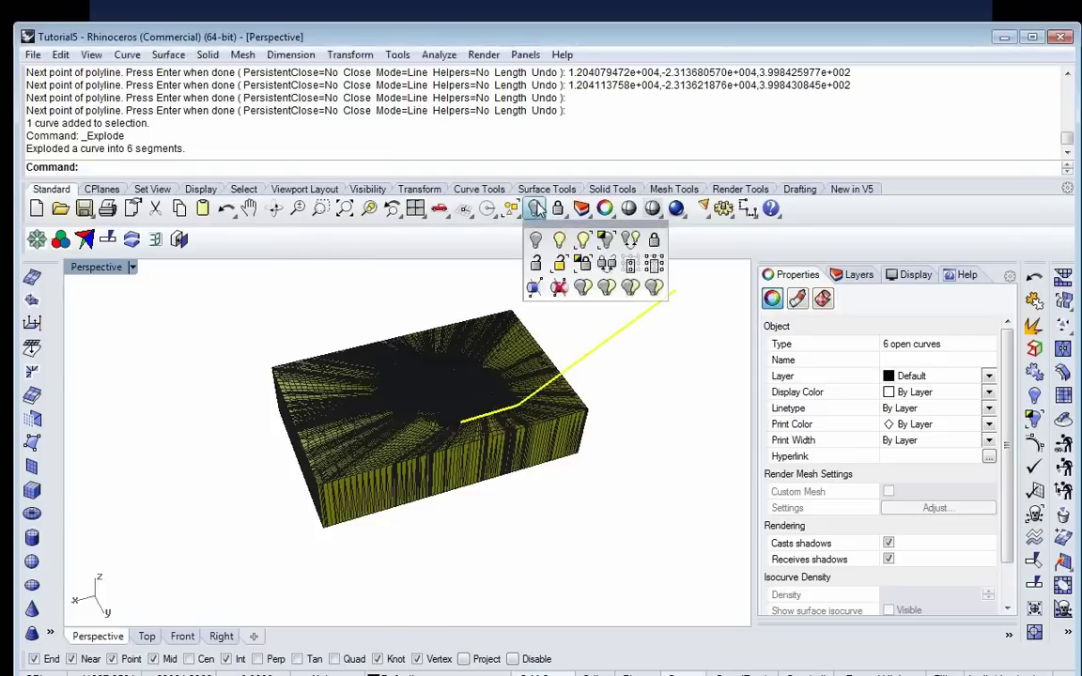
left_click(605, 240)
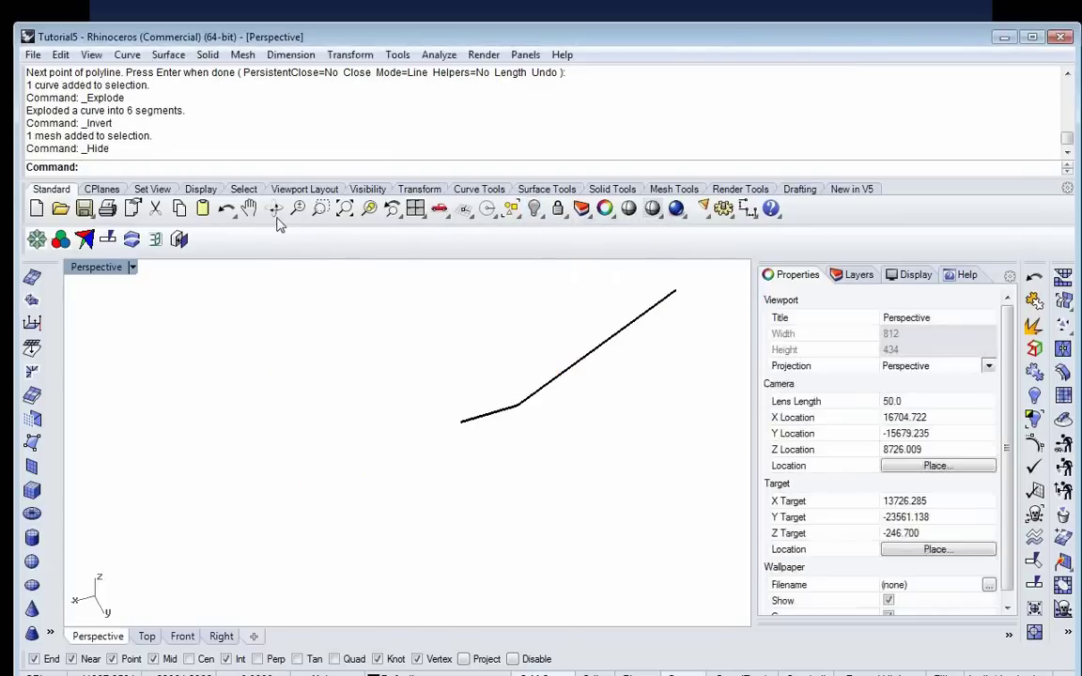
left_click(320, 209)
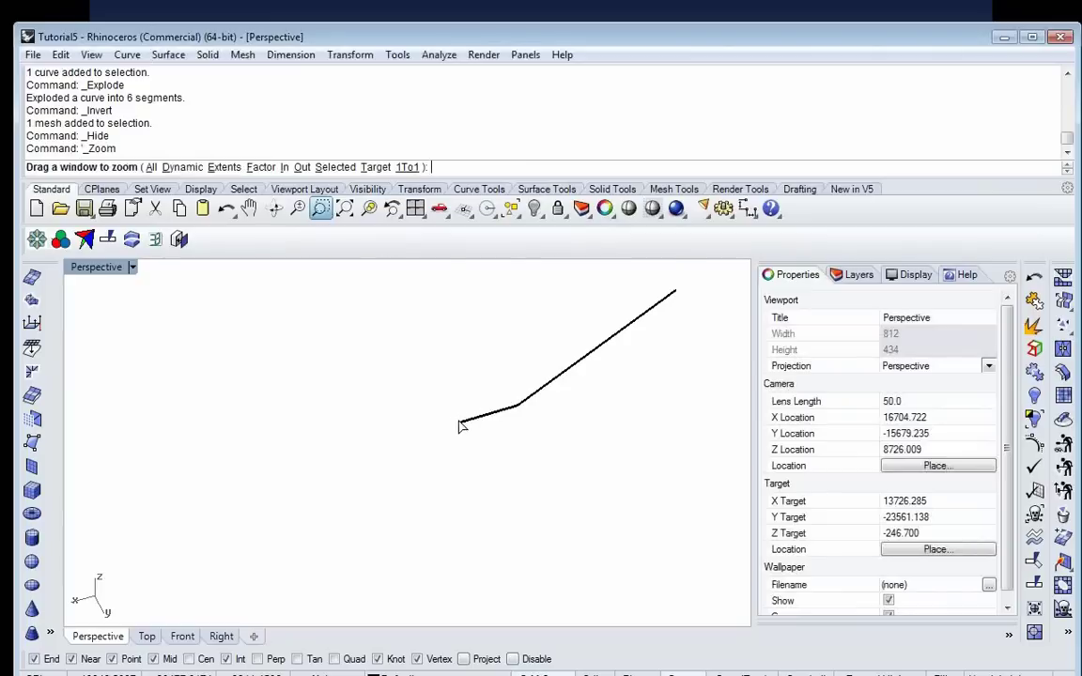
left_click_drag(467, 427, 464, 471)
left_click_drag(314, 494, 392, 545)
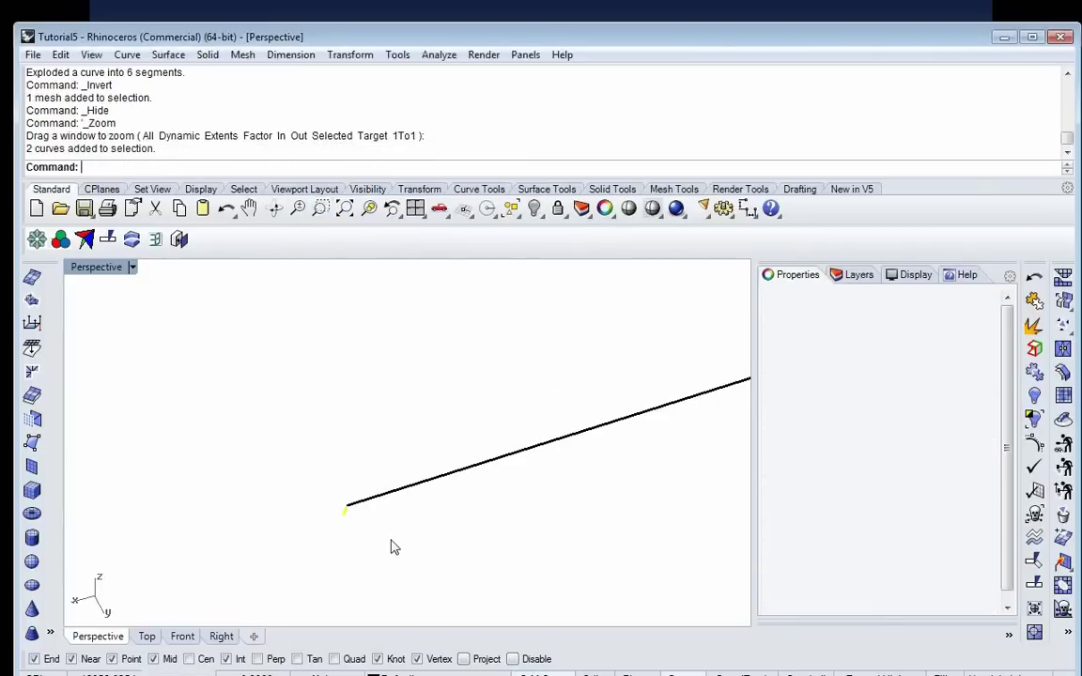
left_click(368, 209)
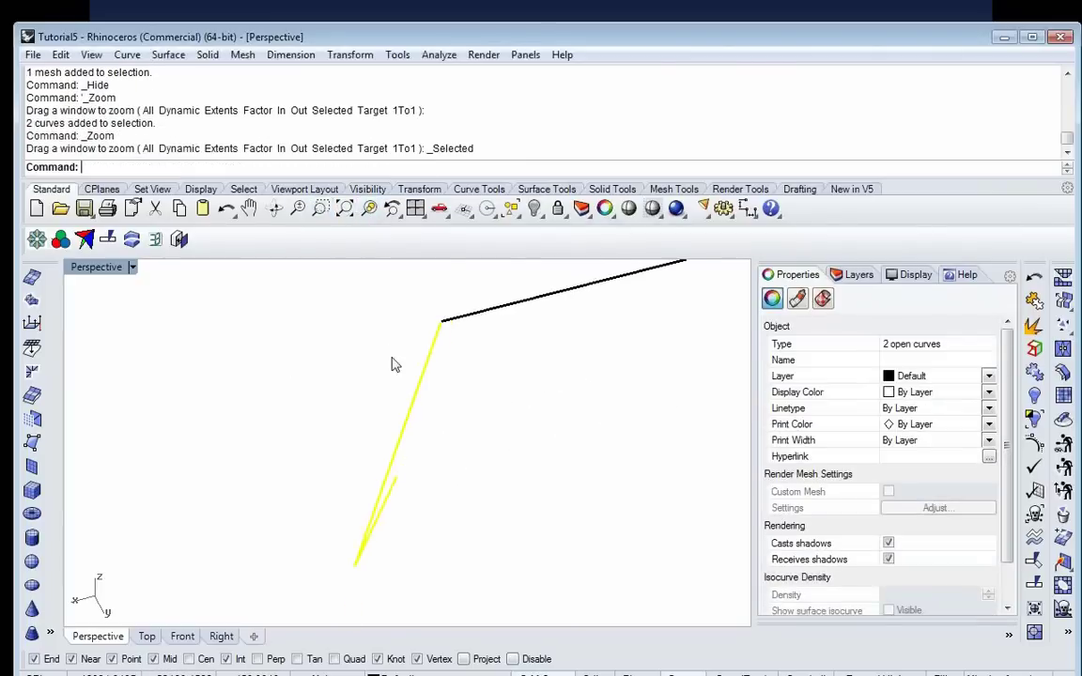
Step: Show the hidden mesh again and orbit around the self-intersection spot
right_click_drag(379, 373, 357, 348)
right_click(465, 207)
right_click_drag(490, 367, 406, 375)
right_click_drag(367, 314, 427, 332)
right_click_drag(362, 342, 418, 400)
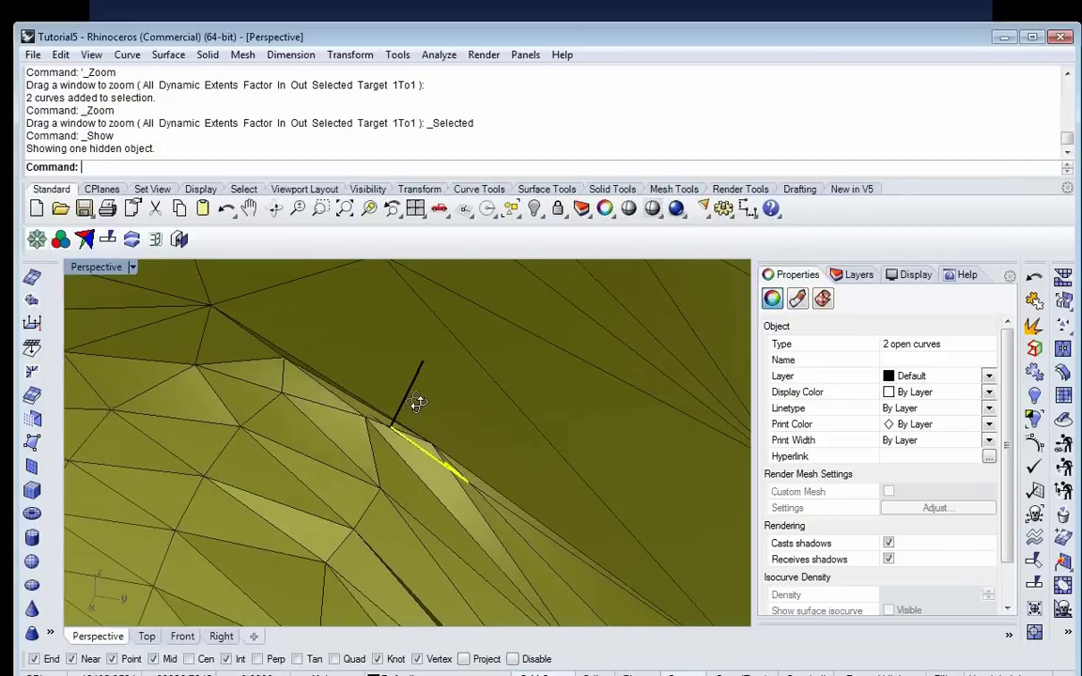
Step: Run AlignMeshVertices with SelectVertices and pick the crease vertices, removing the extra cluster
left_click(1064, 349)
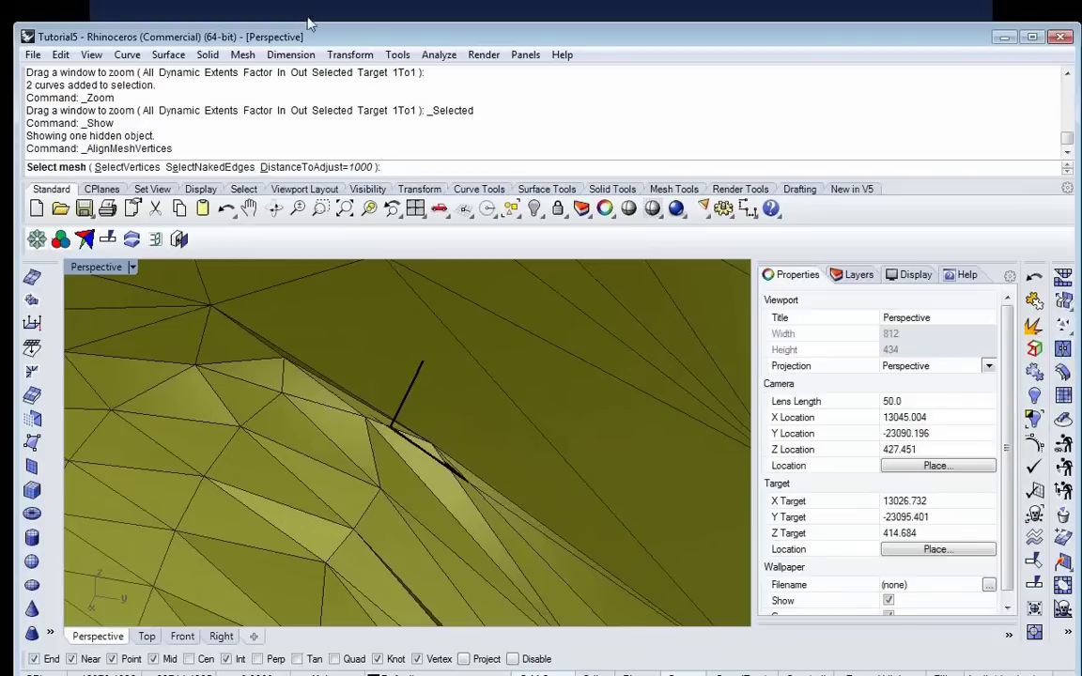
left_click(129, 167)
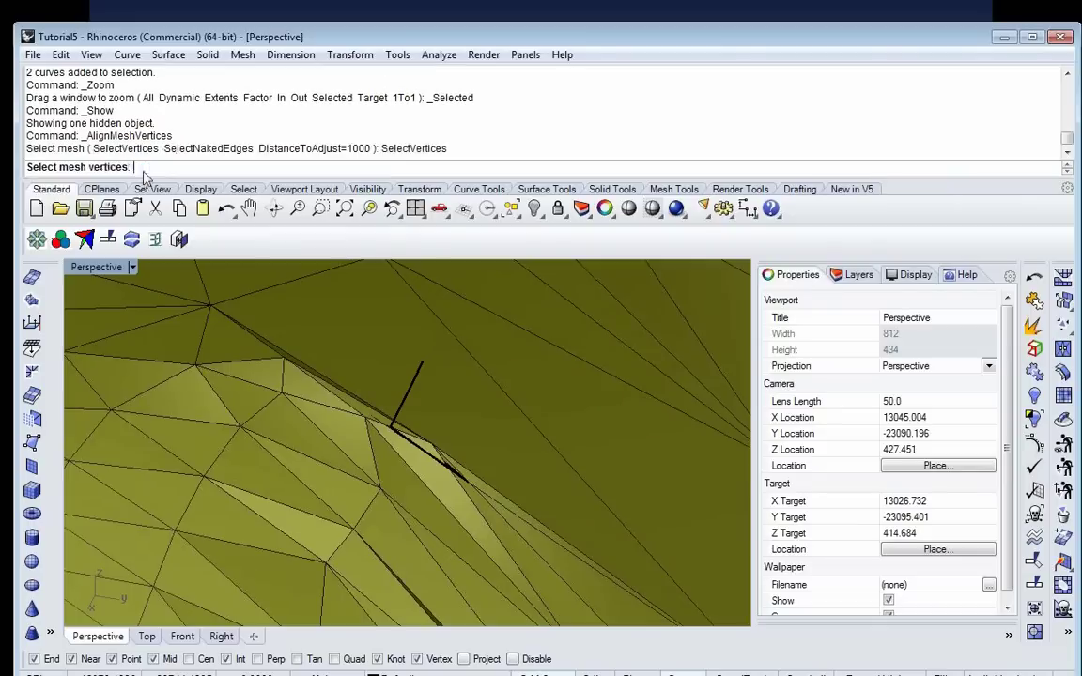
left_click(365, 424)
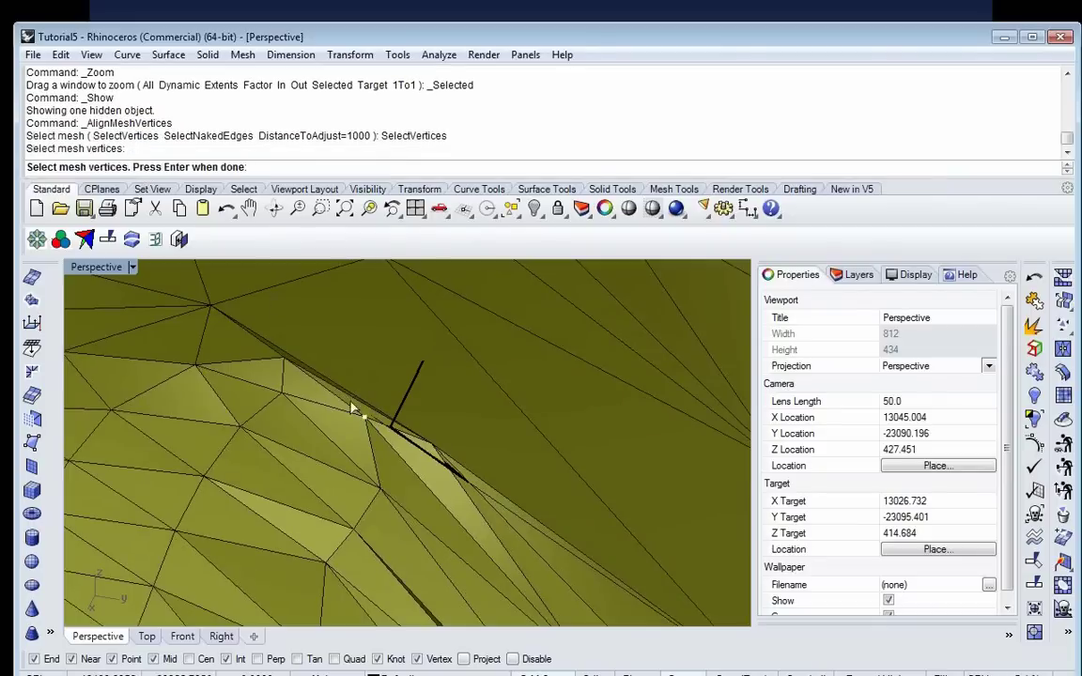
right_click_drag(304, 355, 332, 353)
left_click(231, 320)
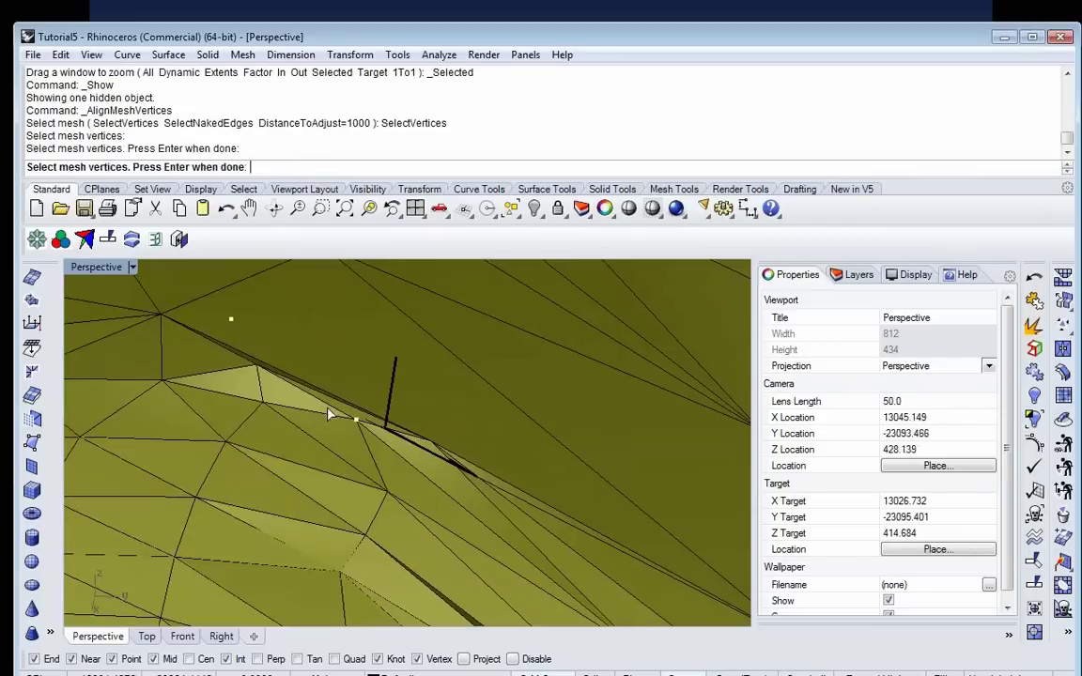
left_click_drag(284, 397, 436, 432)
right_click_drag(493, 460, 436, 441)
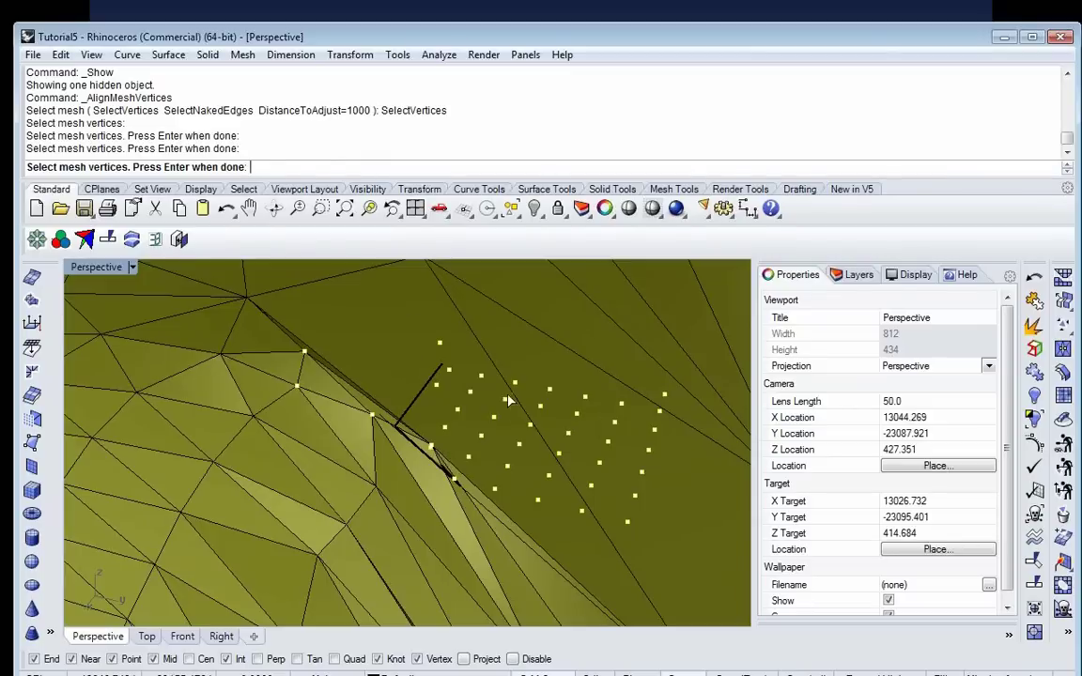
mouse_move(536, 401)
right_mouse_down()
mouse_move(540, 393)
mouse_move(530, 401)
right_mouse_up()
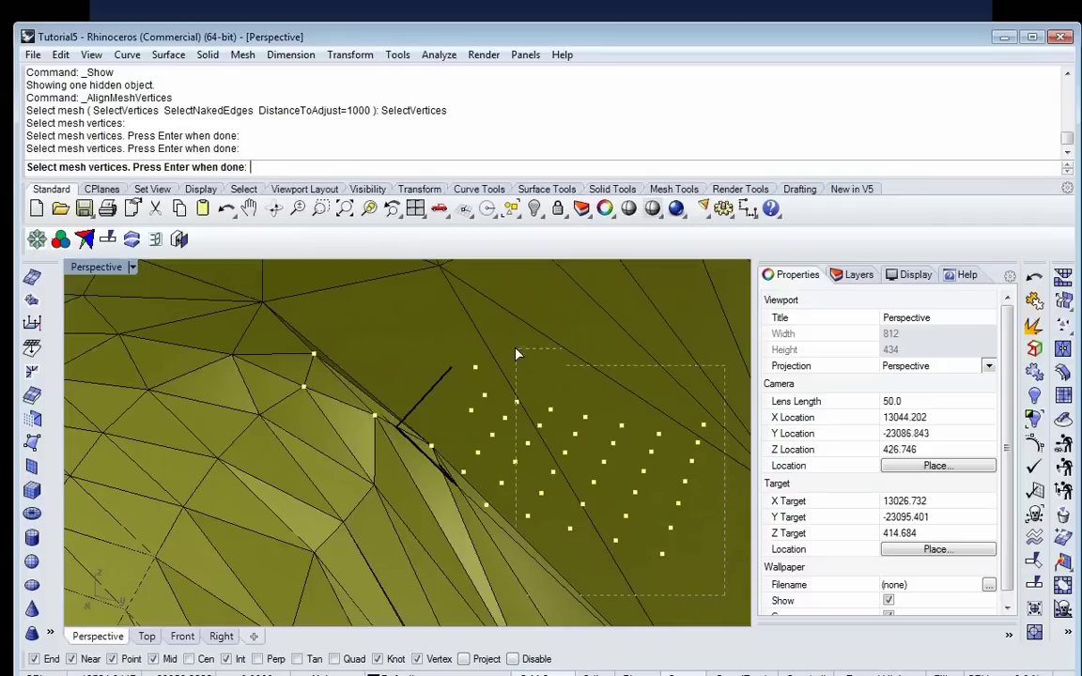
left_click_drag(464, 312, 466, 310)
right_click_drag(469, 313, 492, 329)
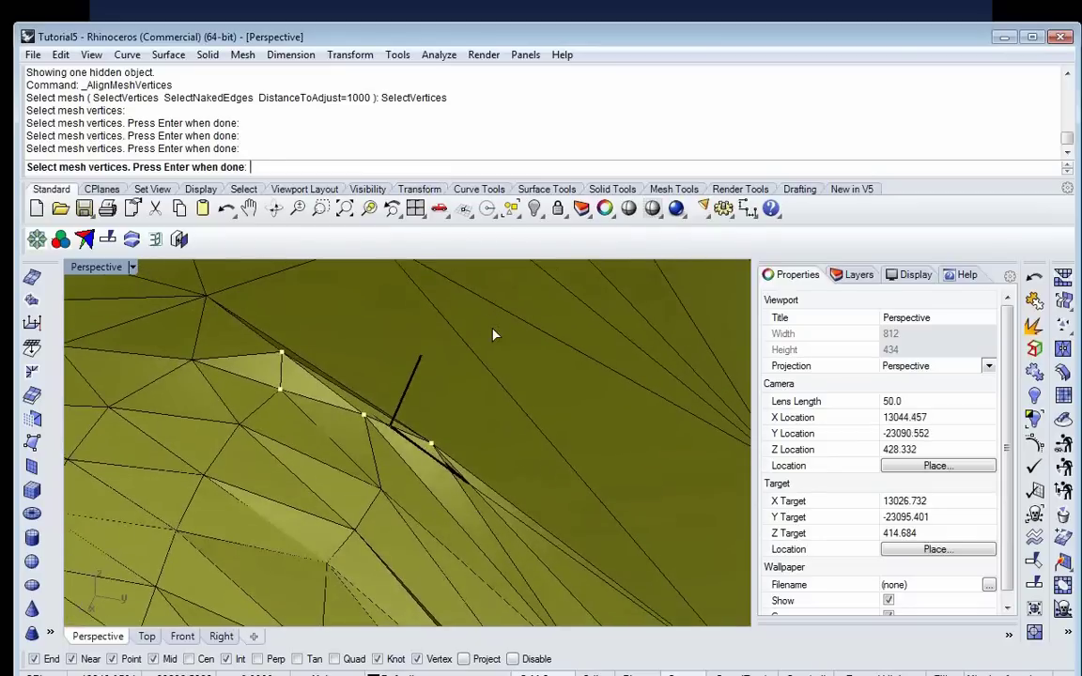
Step: Align the 3 picked vertices at DistanceToAdjust 1000 and inspect the closed crease
key("Return")
key("Return")
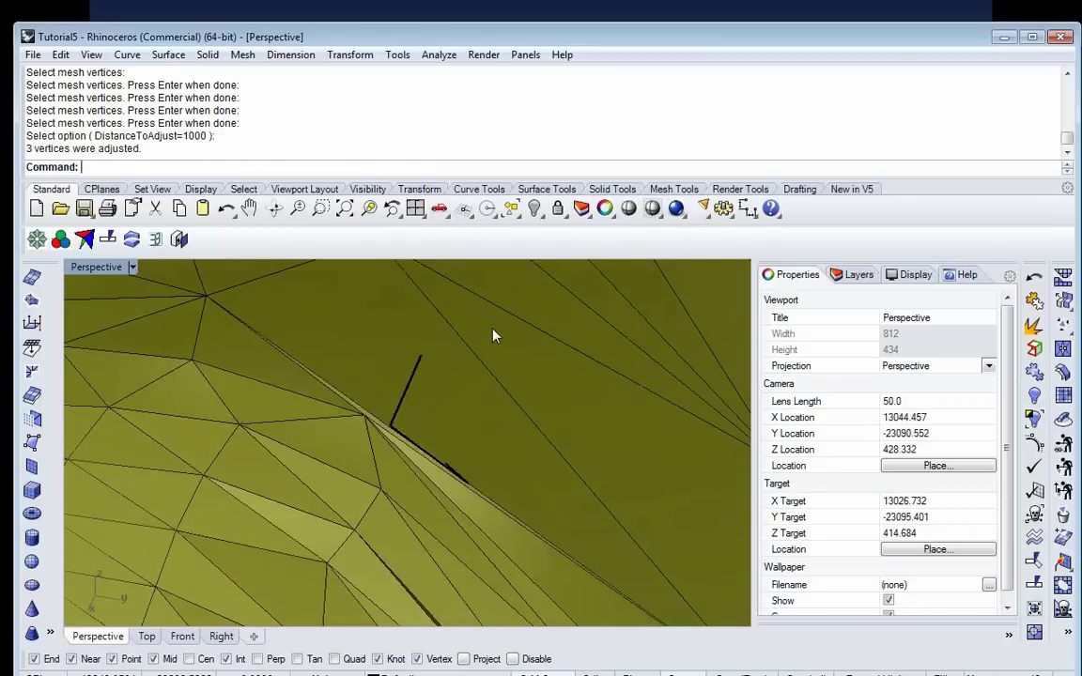
right_click_drag(452, 345, 452, 378)
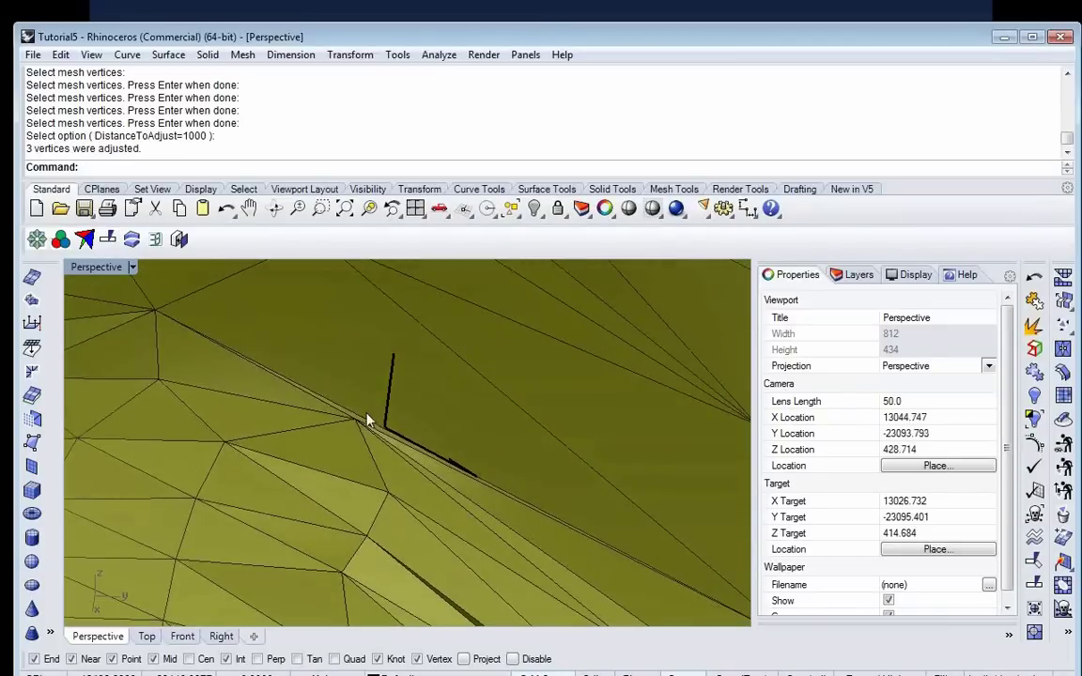
scroll(367, 420, "up", 3)
mouse_move(367, 430)
right_mouse_down()
mouse_move(362, 415)
mouse_move(411, 427)
mouse_move(373, 432)
right_mouse_up()
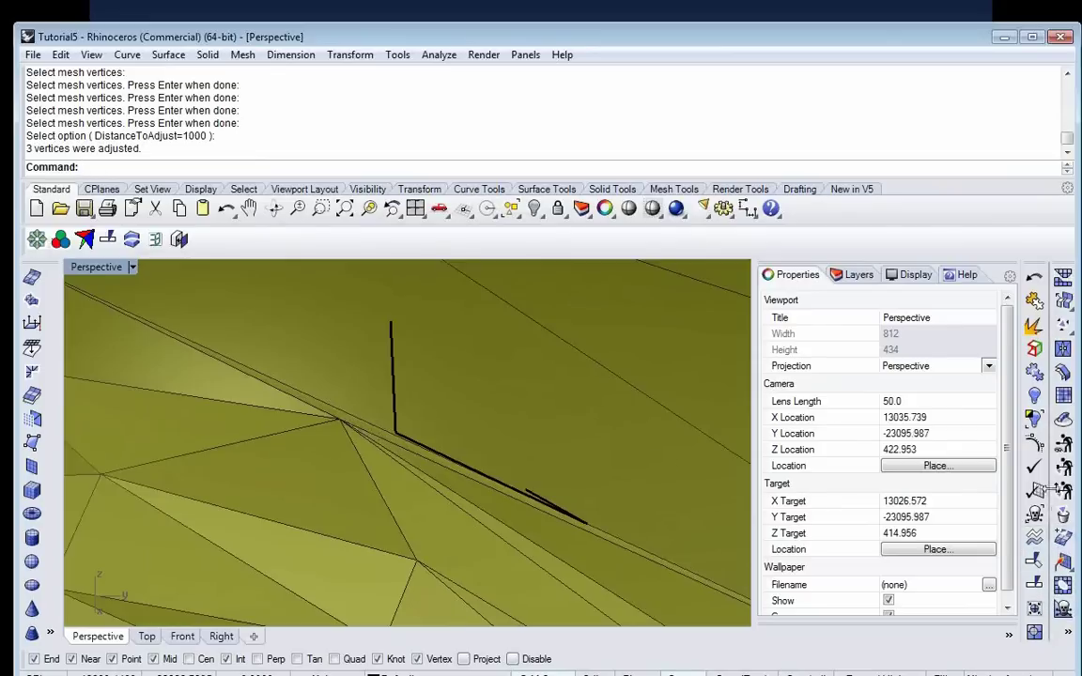
Step: Swap the long mesh edge along the crease with the Swap mesh edge tool
left_click(1067, 636)
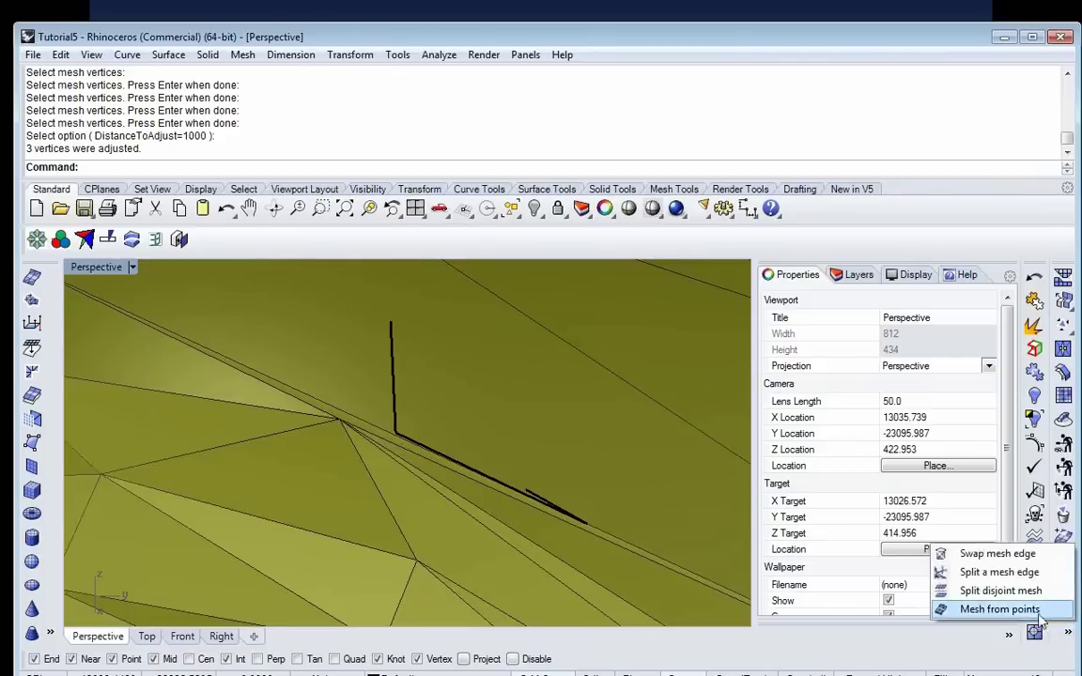
left_click(997, 554)
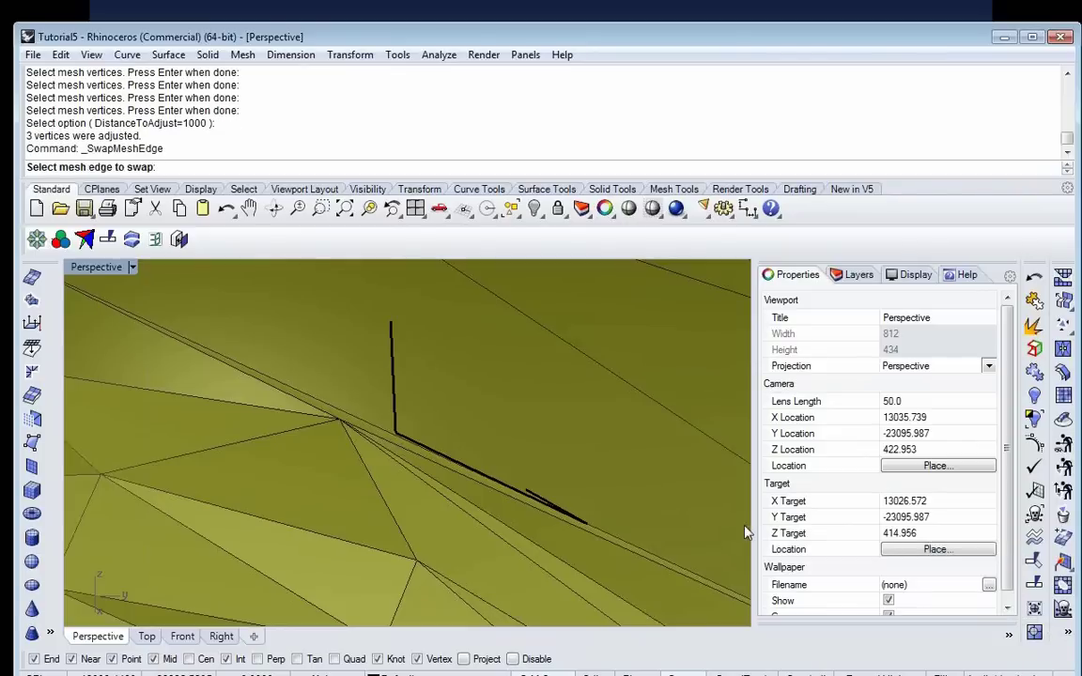
left_click(355, 420)
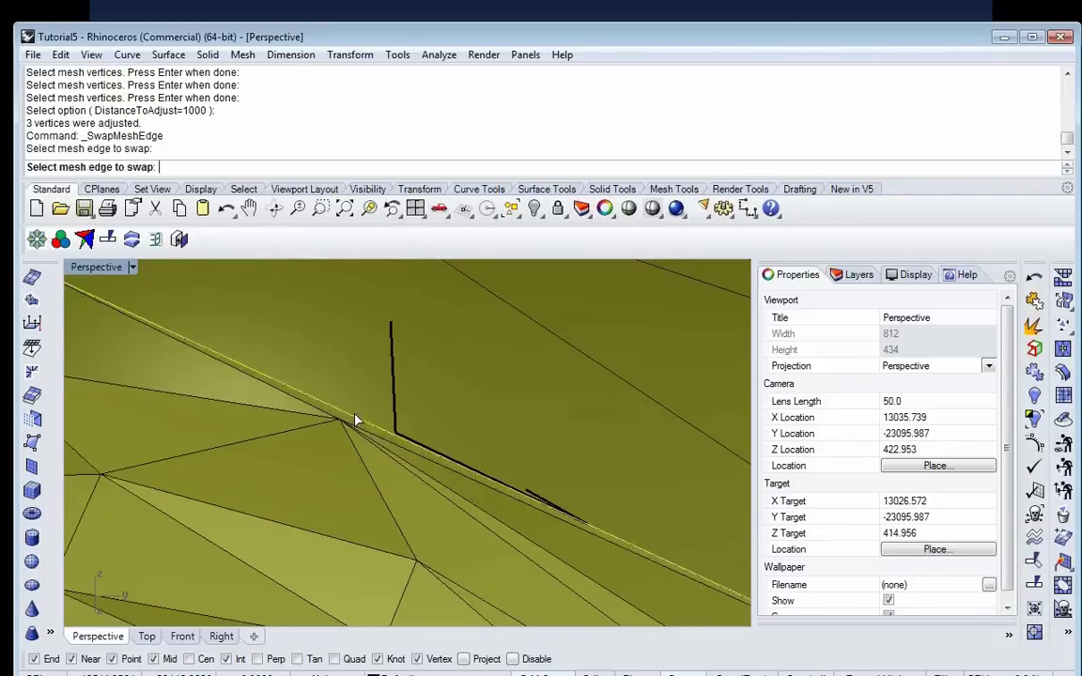
scroll(362, 428, "down", 3)
scroll(364, 434, "down", 4)
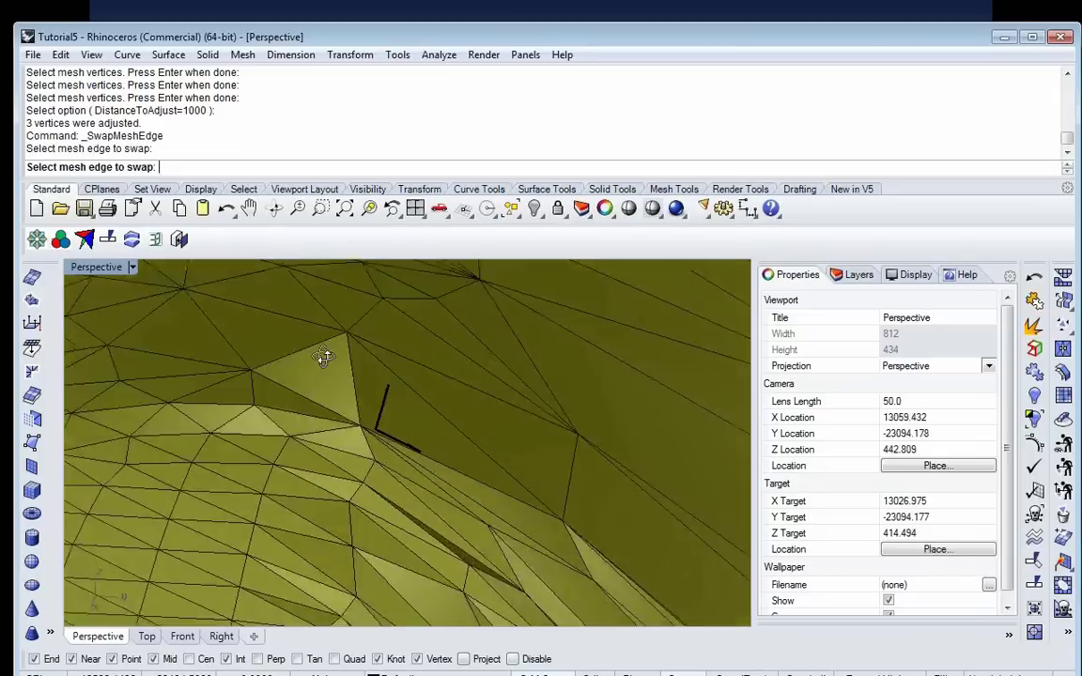
right_click_drag(364, 428, 375, 436)
key("Return")
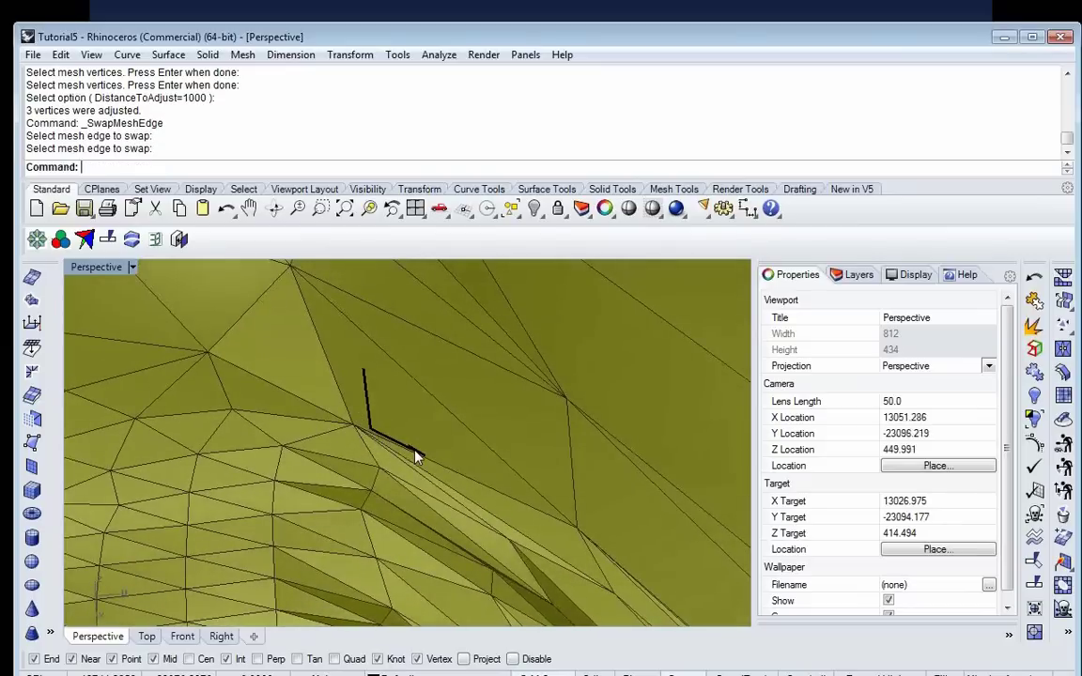
Step: Delete the three short marker curves on the mesh and zoom out to the whole box
left_click(415, 454)
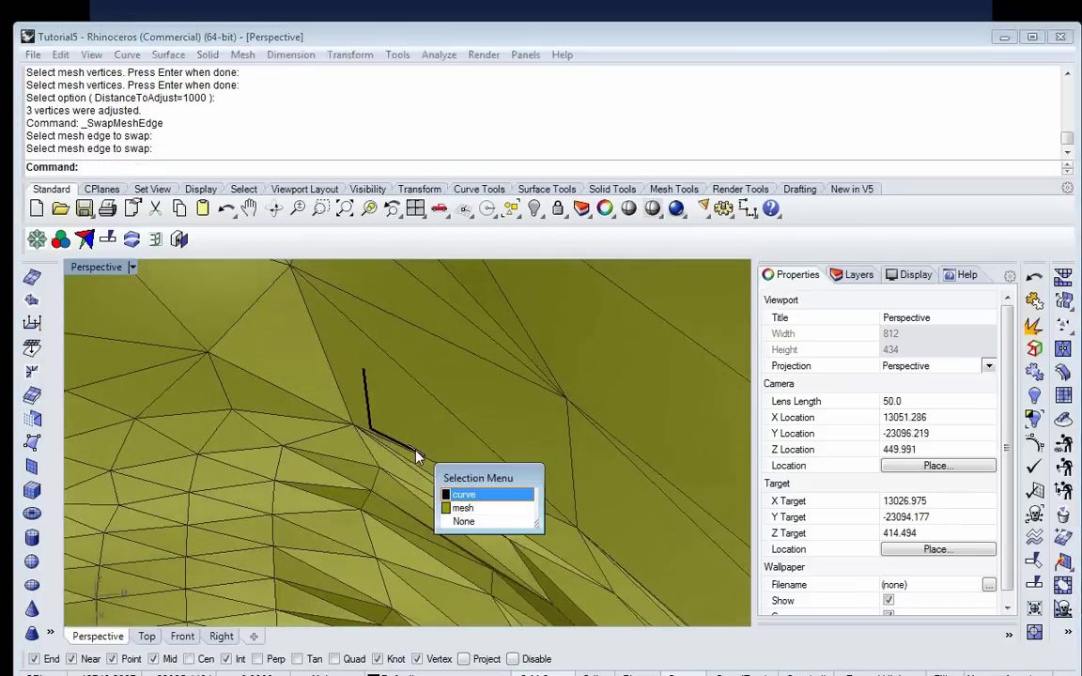
left_click(463, 495)
key("Delete")
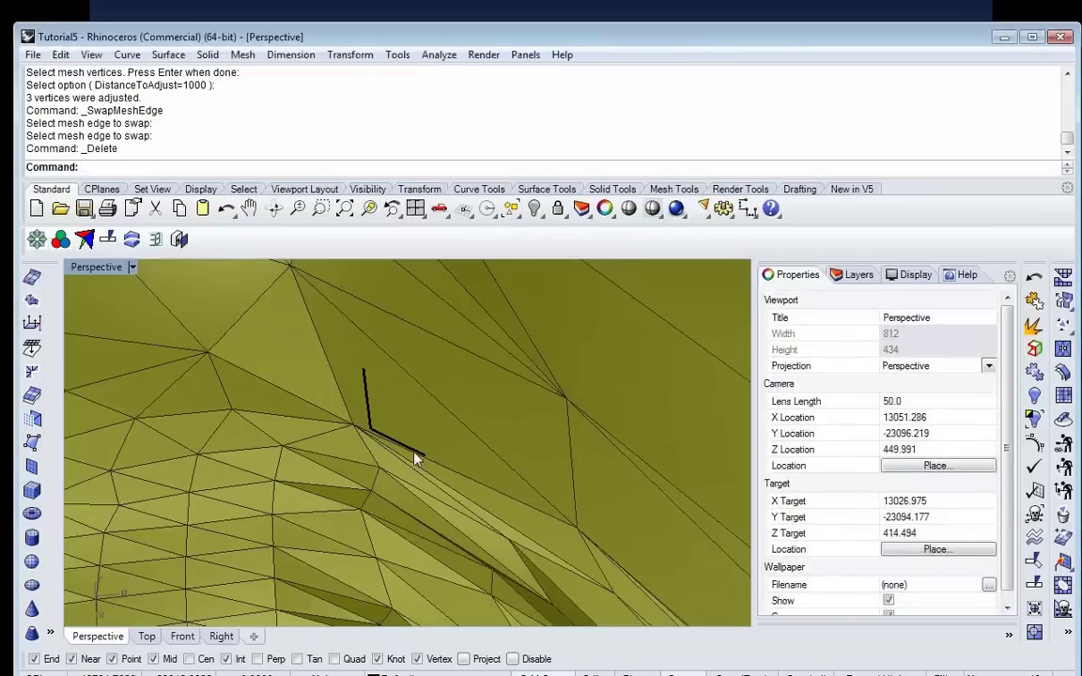
left_click(416, 458)
key("Return")
key("Delete")
left_click(371, 433)
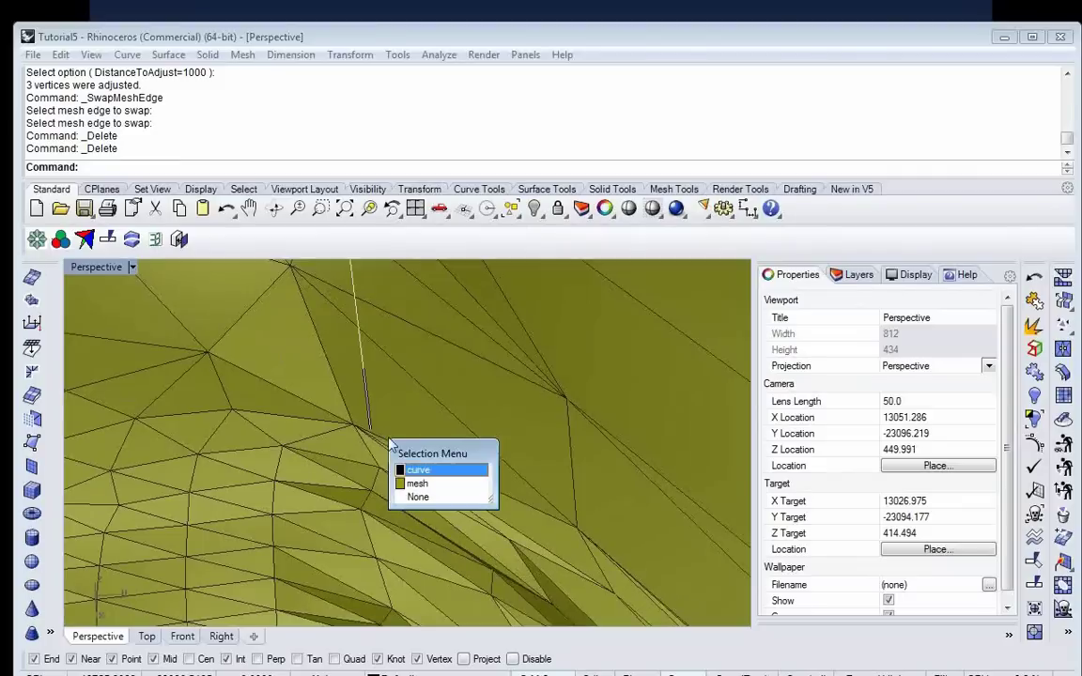
left_click(416, 473)
key("Delete")
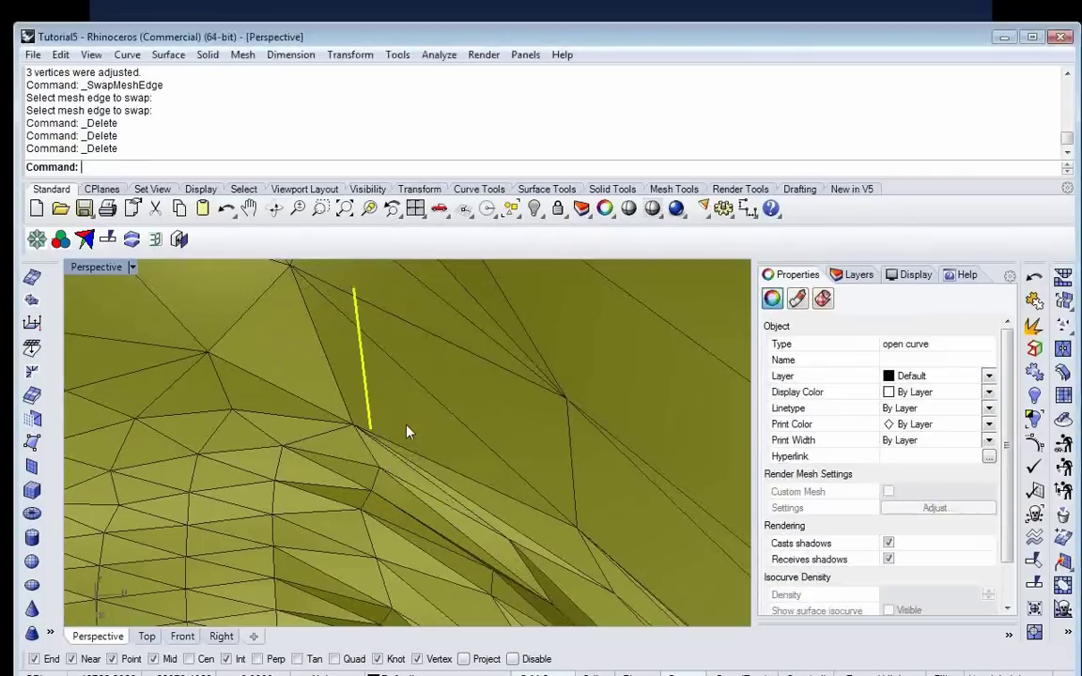
right_click(340, 209)
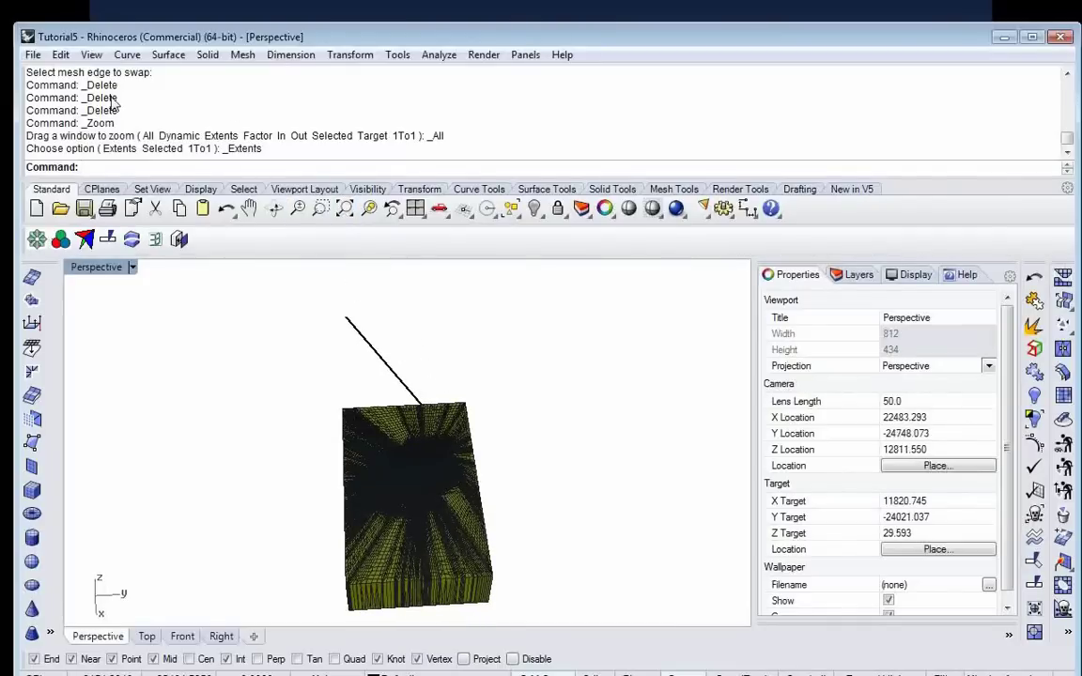
Step: Select all curves, hide everything else, and zoom in on the remaining line's lower end
left_click(60, 55)
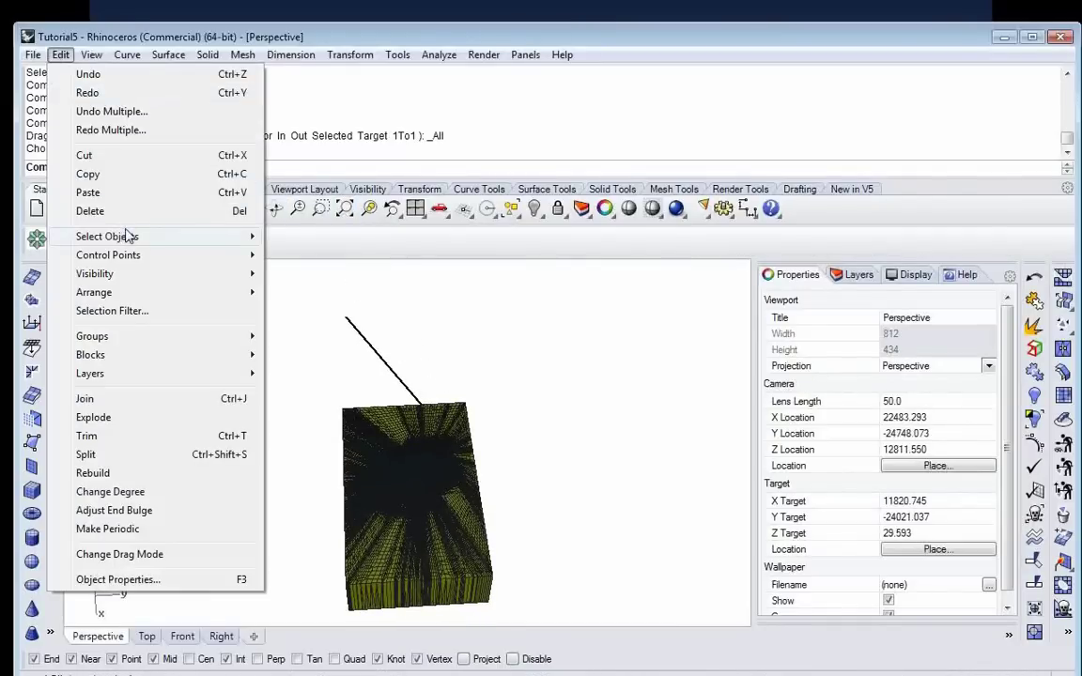
mouse_move(127, 236)
left_click(312, 203)
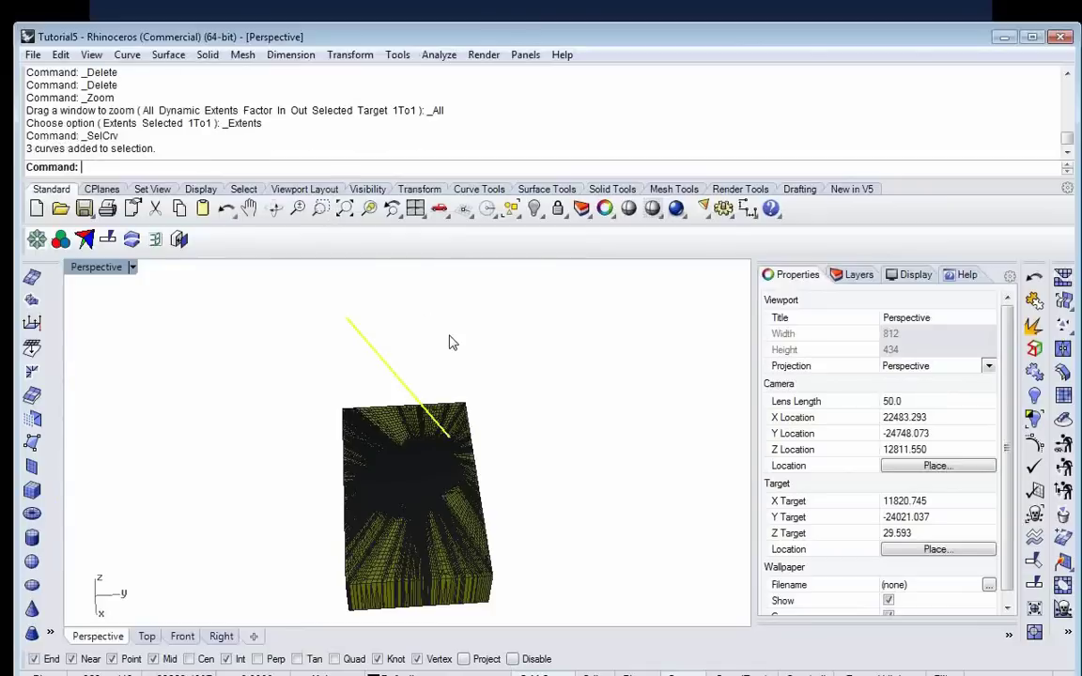
left_click(534, 209)
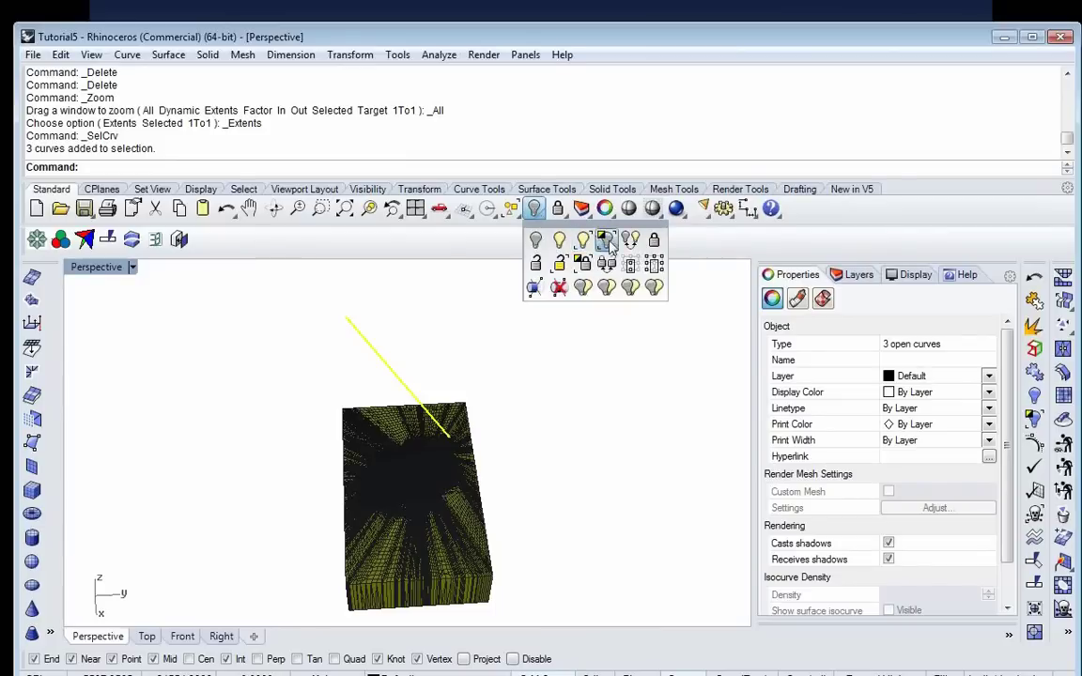
left_click(554, 230)
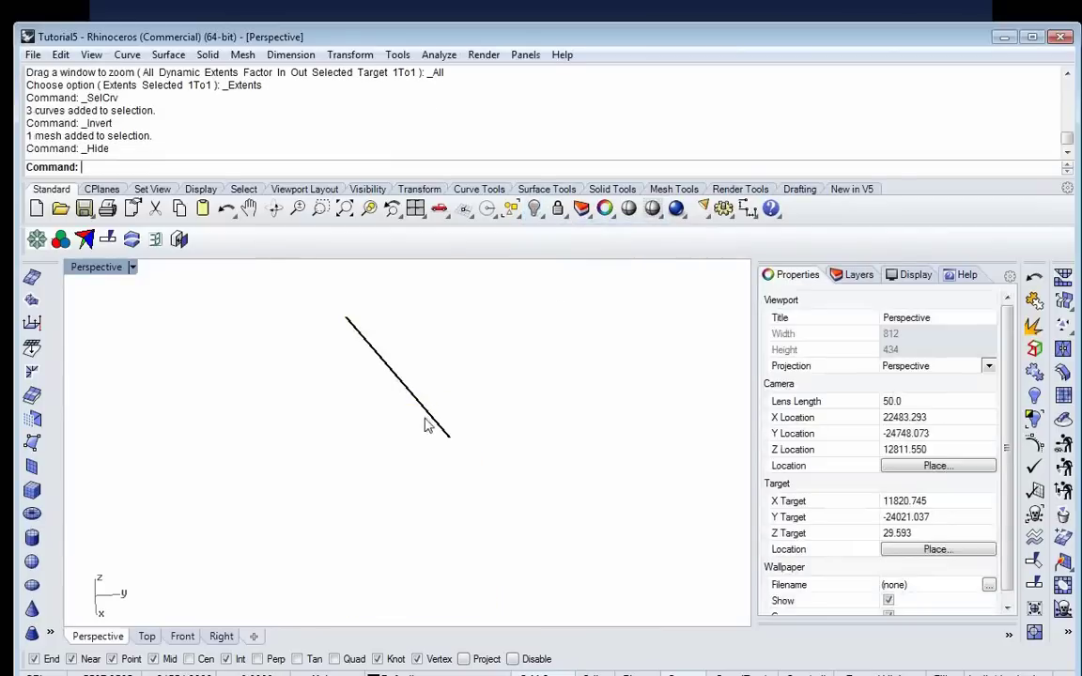
left_click(320, 209)
left_click_drag(437, 440, 472, 459)
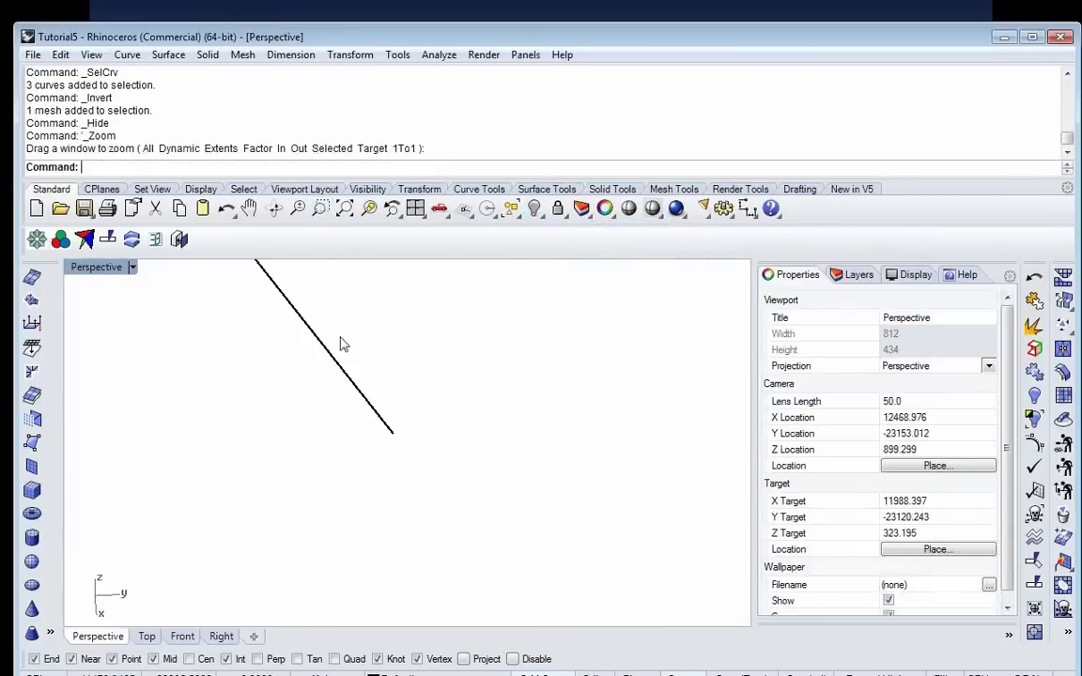
Step: Show the terrain mesh again and orbit around the crease near the line's end
right_click(535, 209)
right_click_drag(435, 423, 408, 460)
scroll(408, 460, "up", 10)
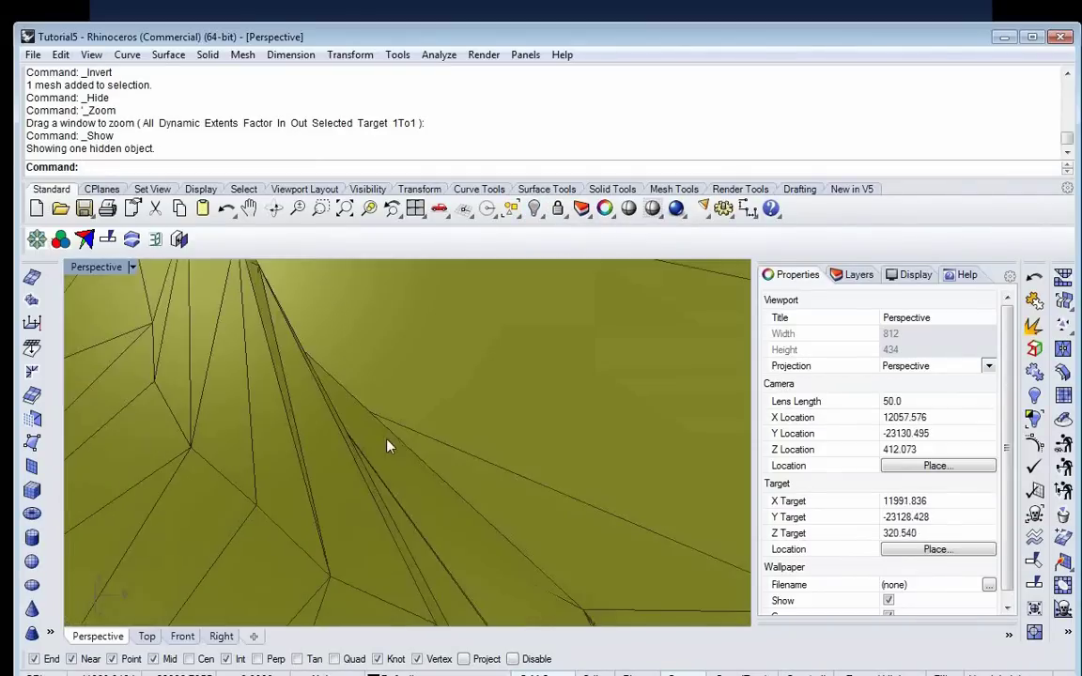
right_click_drag(372, 422, 405, 429)
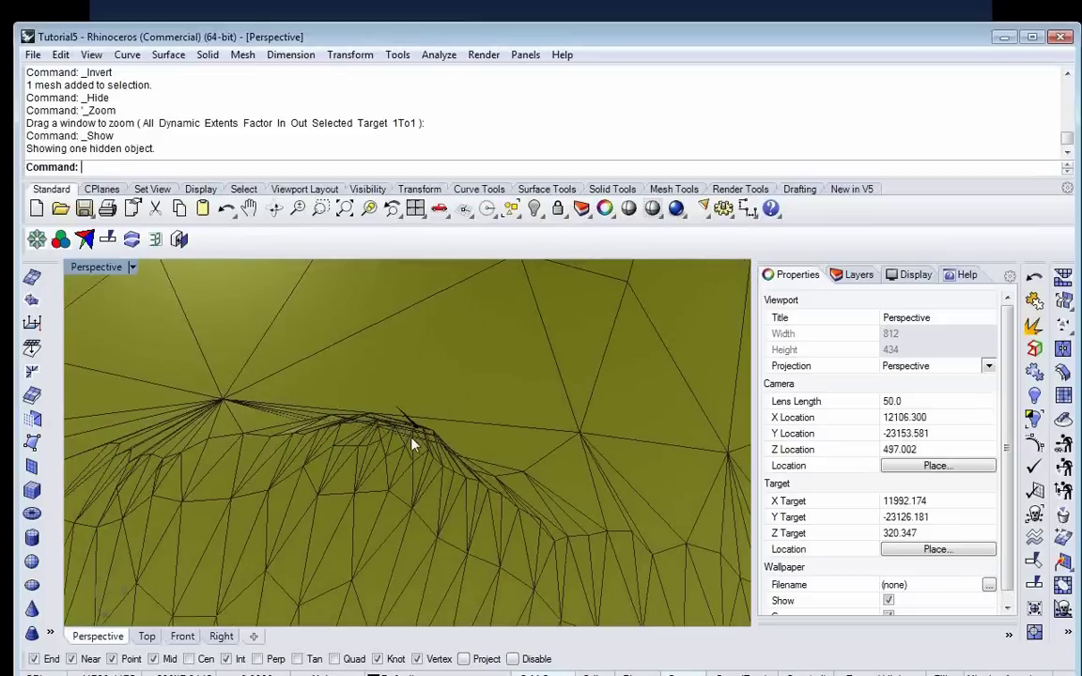
Step: Align the 36 tangled vertices around the peak with AlignMeshVertices at DistanceToAdjust 1000
right_click_drag(335, 459, 365, 483)
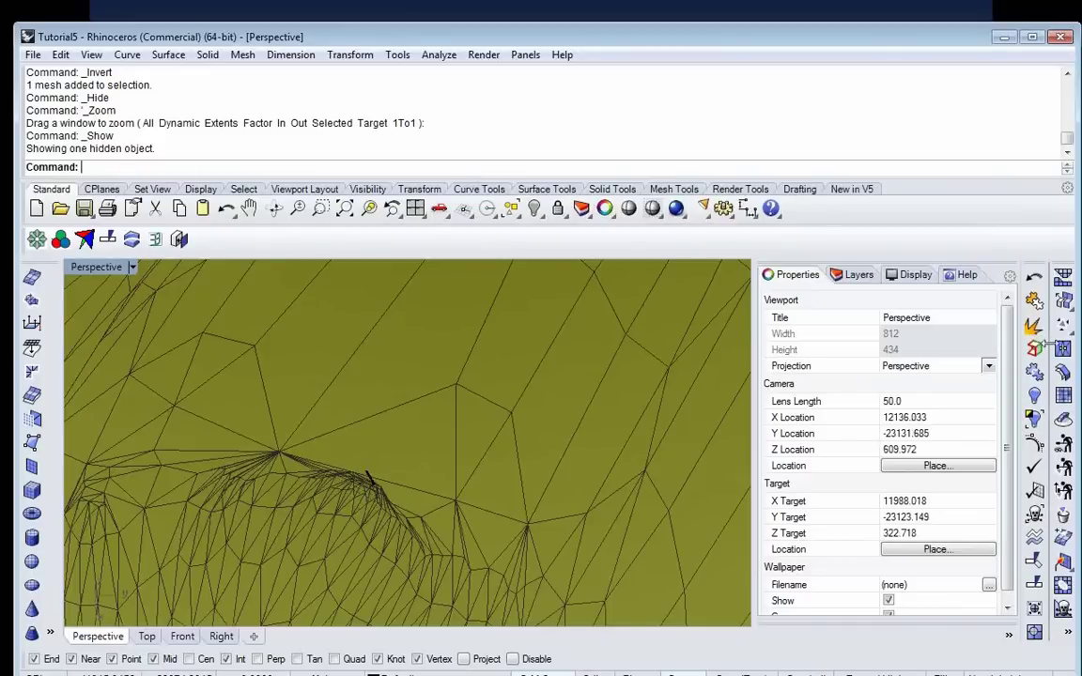
left_click(1063, 324)
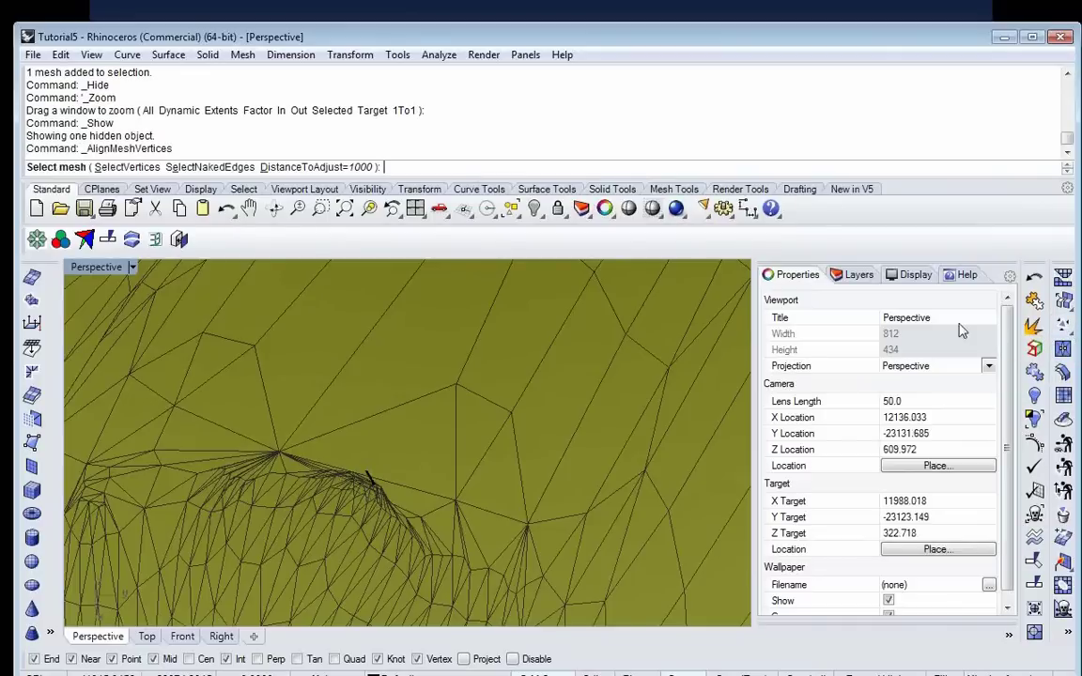
left_click(130, 167)
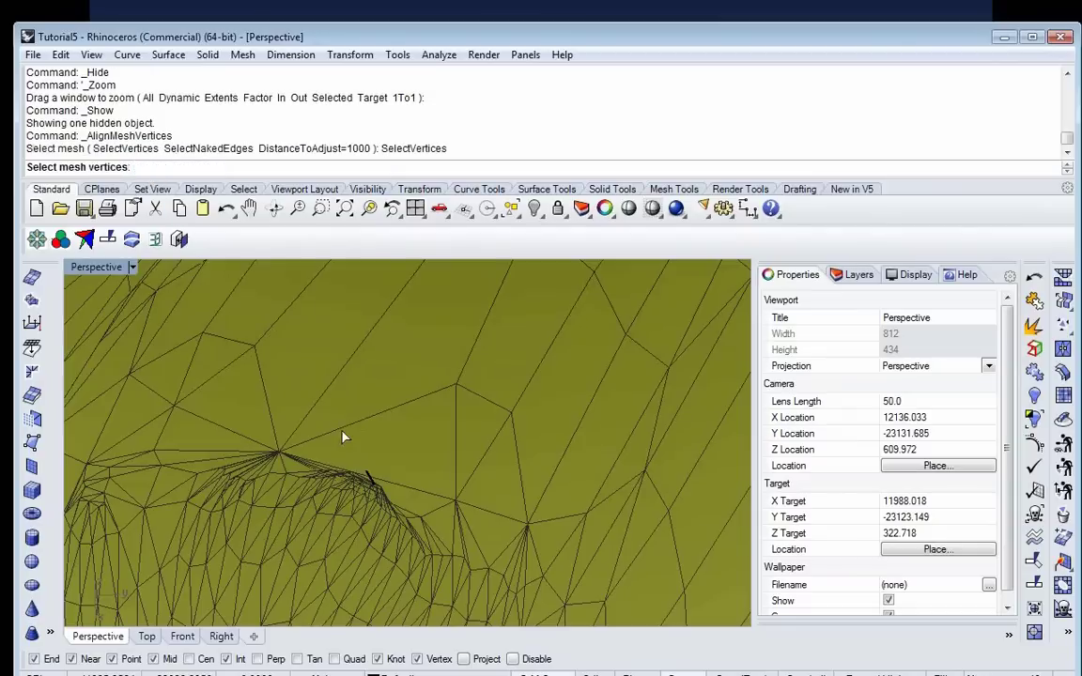
left_click(281, 458)
left_click_drag(282, 438, 375, 486)
left_click_drag(302, 447, 406, 533)
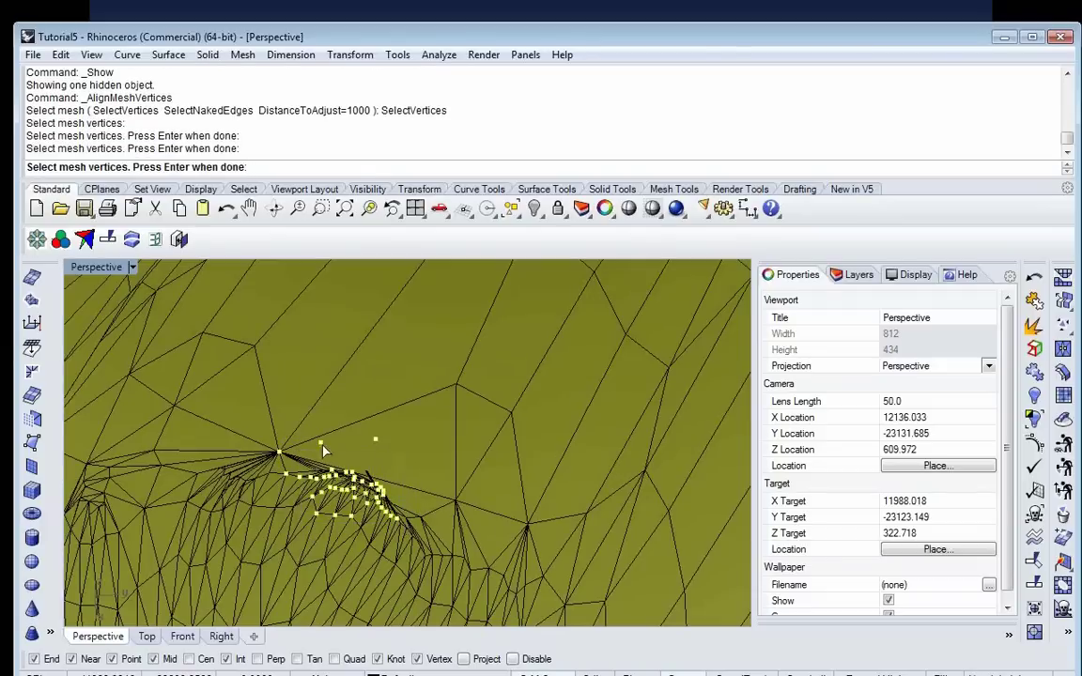
right_click_drag(290, 401, 332, 468)
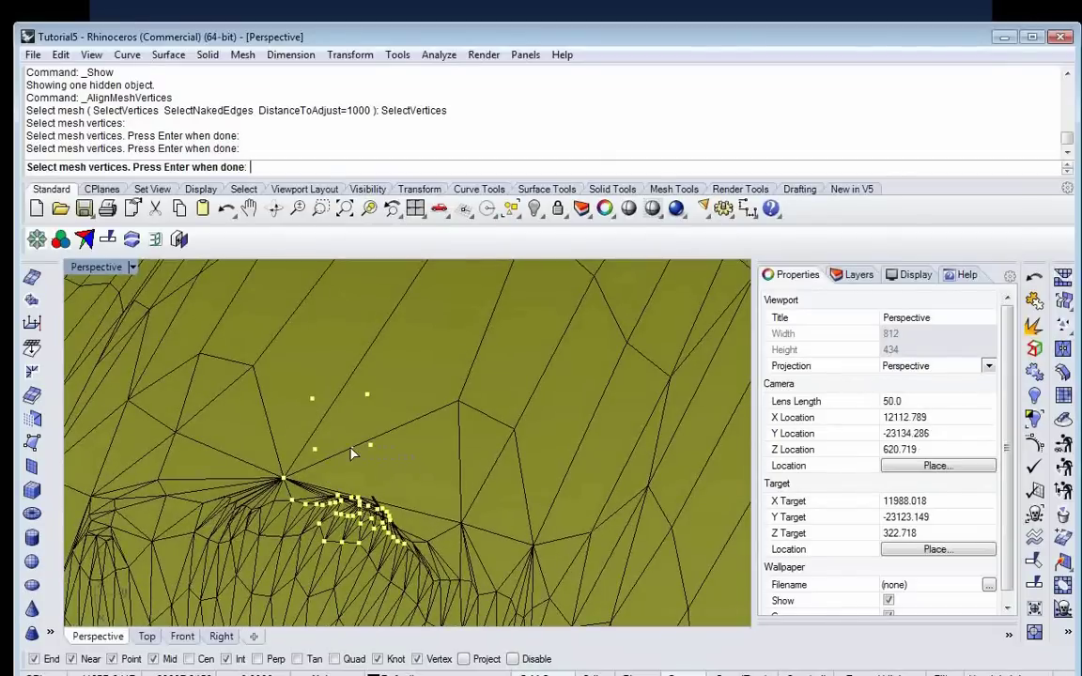
right_click_drag(314, 367, 318, 463)
key("Return")
key("Return")
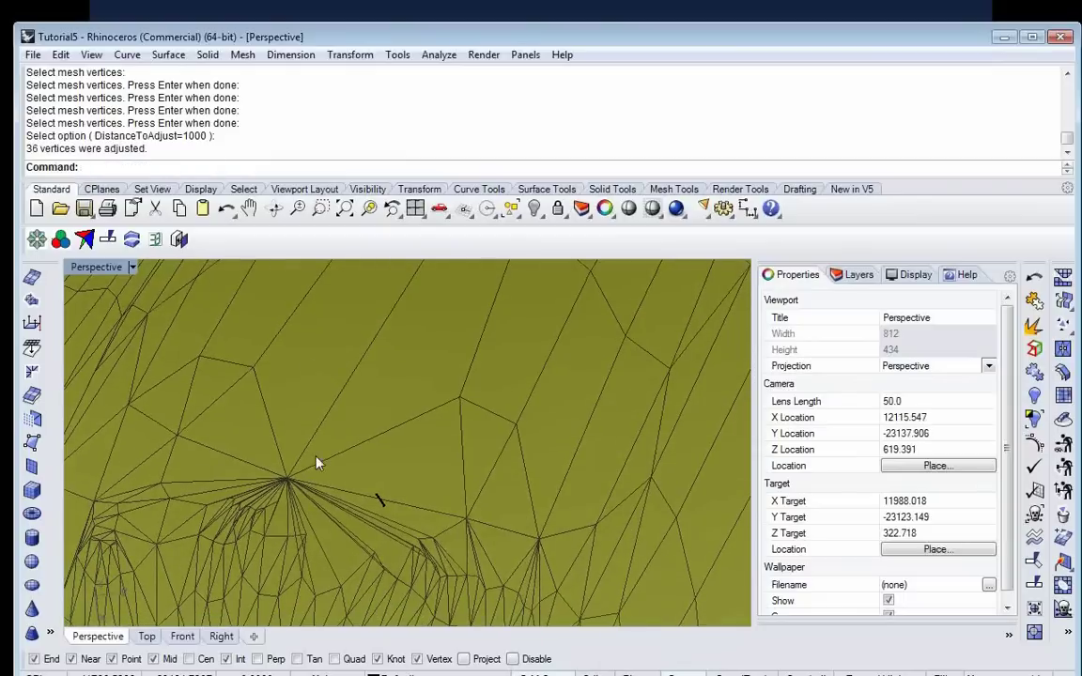
key("Return")
Step: Restart AlignMeshVertices in SelectVertices mode
left_click(289, 486)
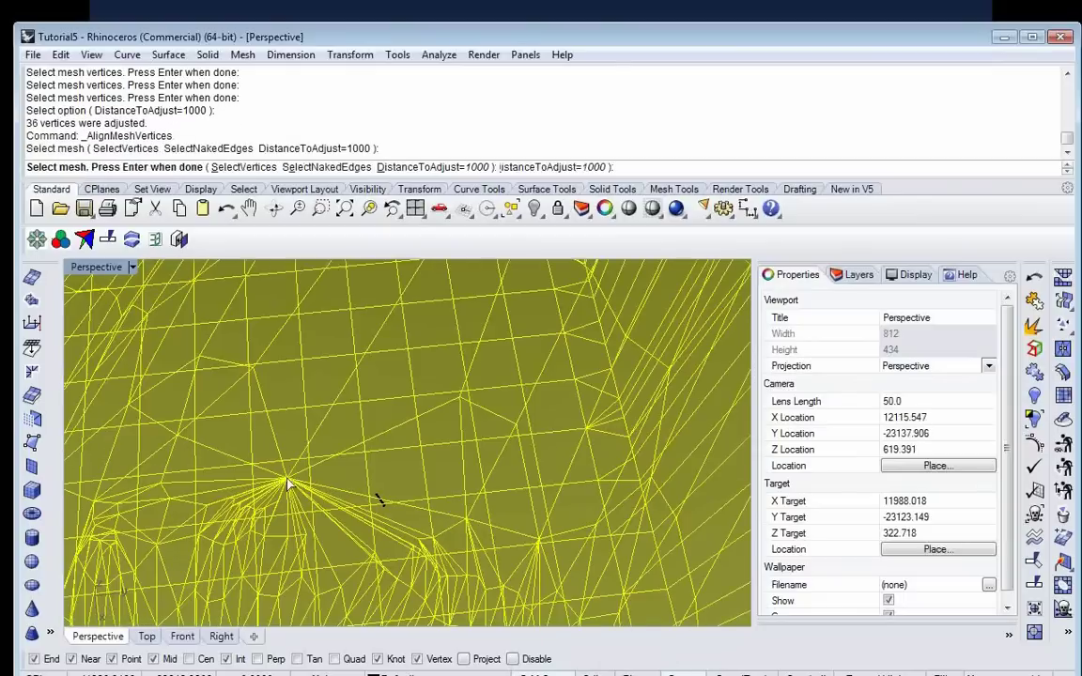
key("Escape")
key("Return")
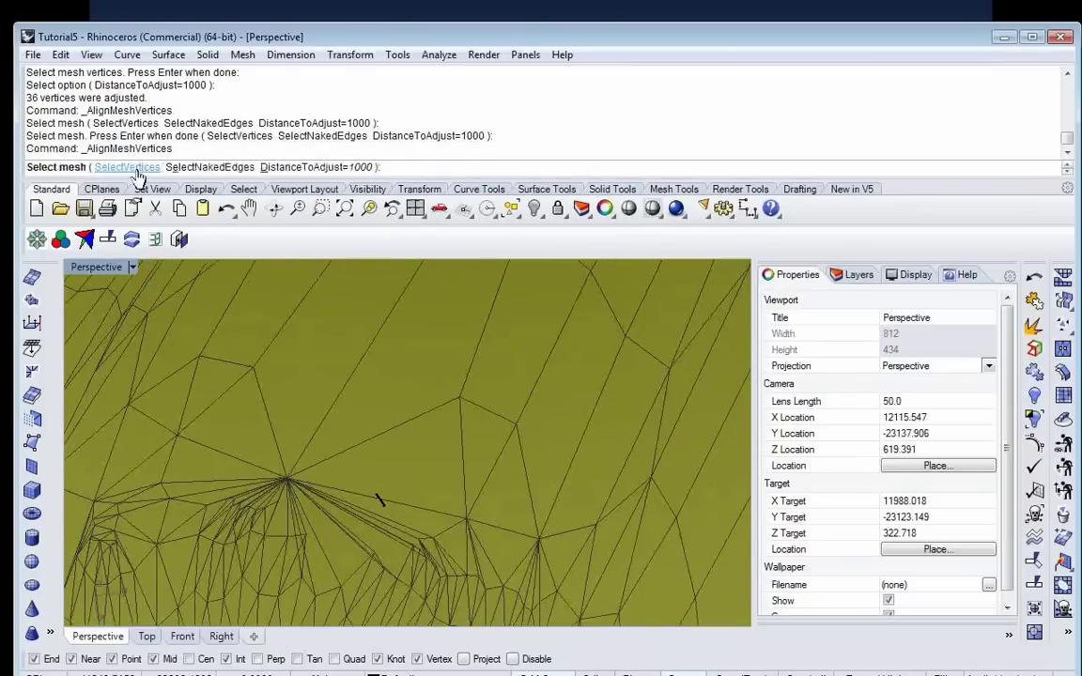
left_click(136, 166)
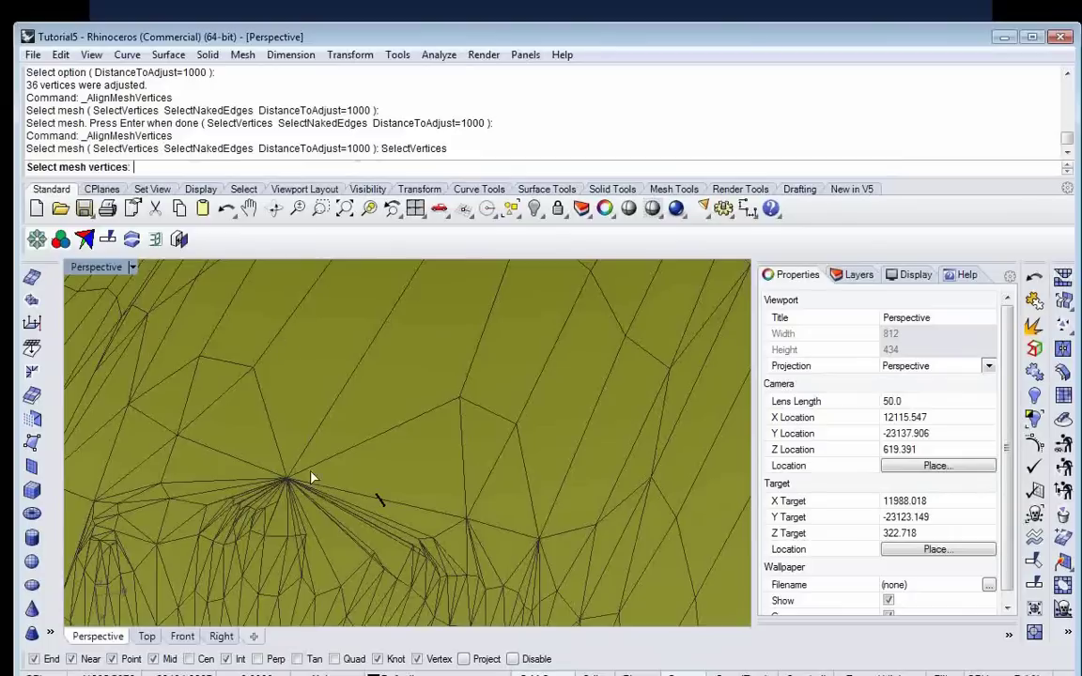
scroll(281, 488, "up", 2)
Step: Align the peak vertex and five stray ones below it, then orbit over the wider mesh
left_click(279, 484)
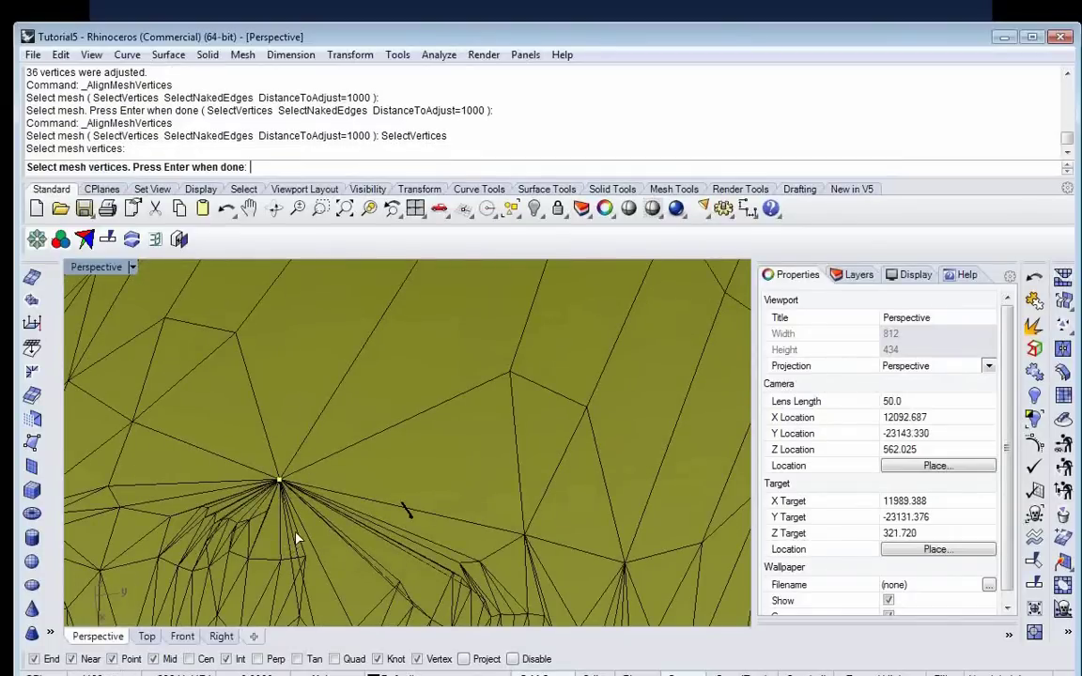
left_click(301, 559)
left_click(280, 560)
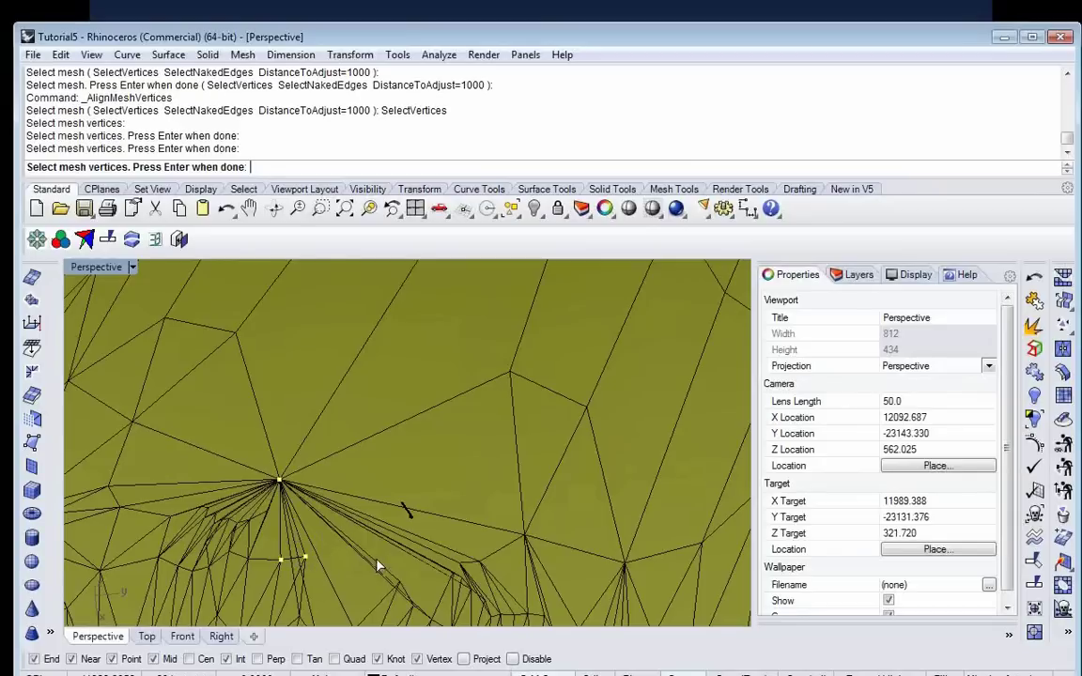
left_click(400, 583)
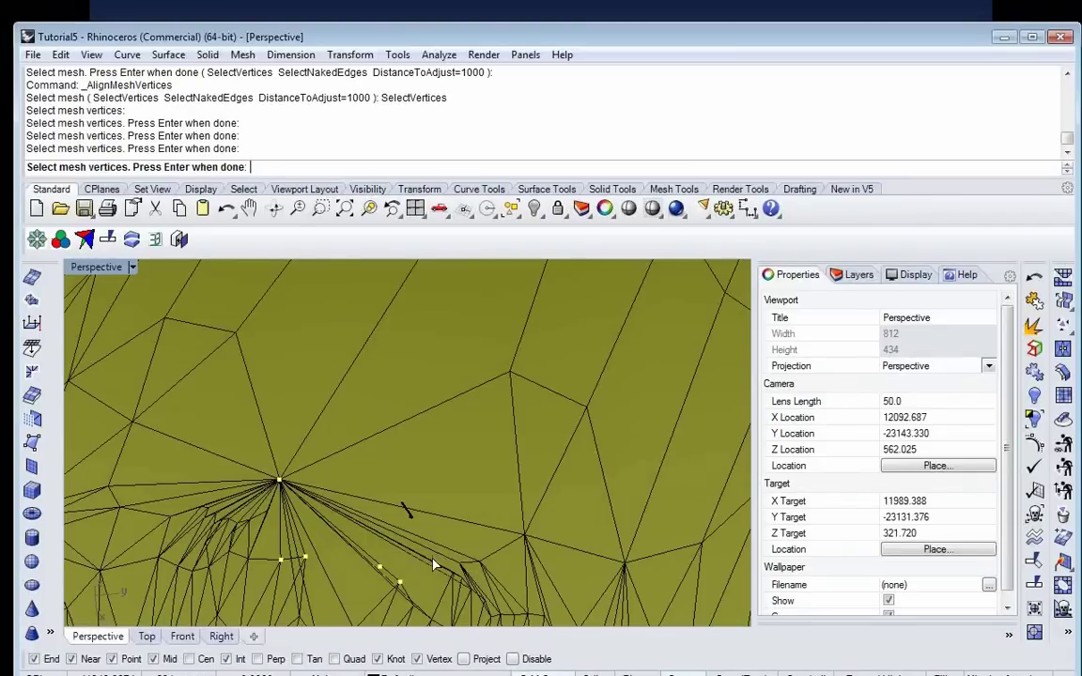
left_click(420, 531)
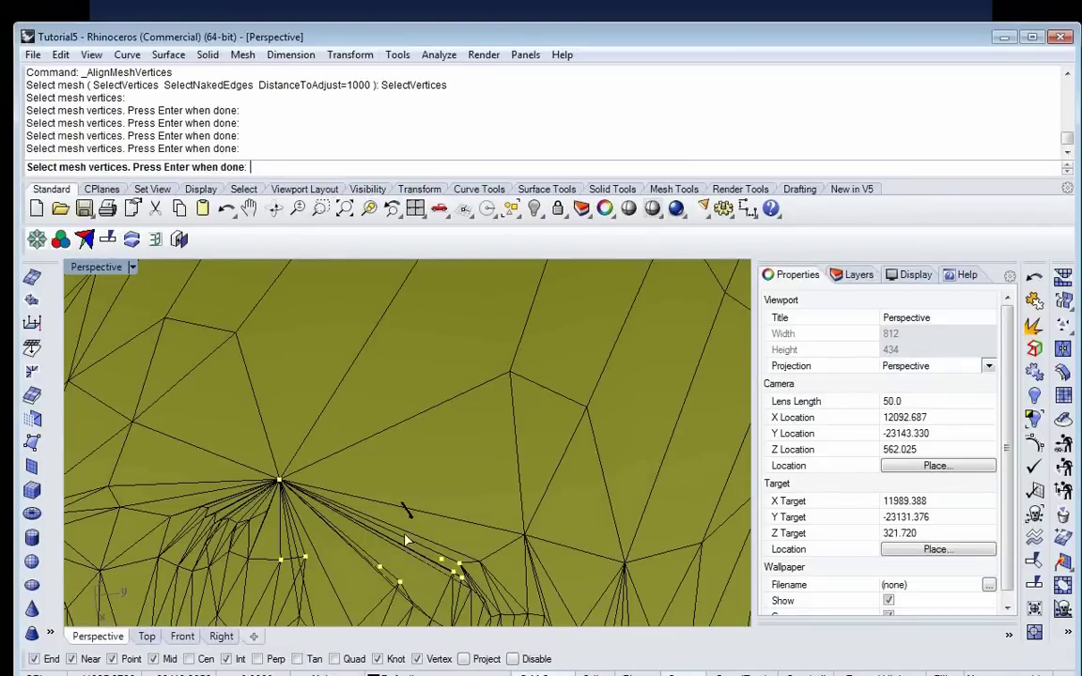
right_click_drag(403, 514, 414, 540)
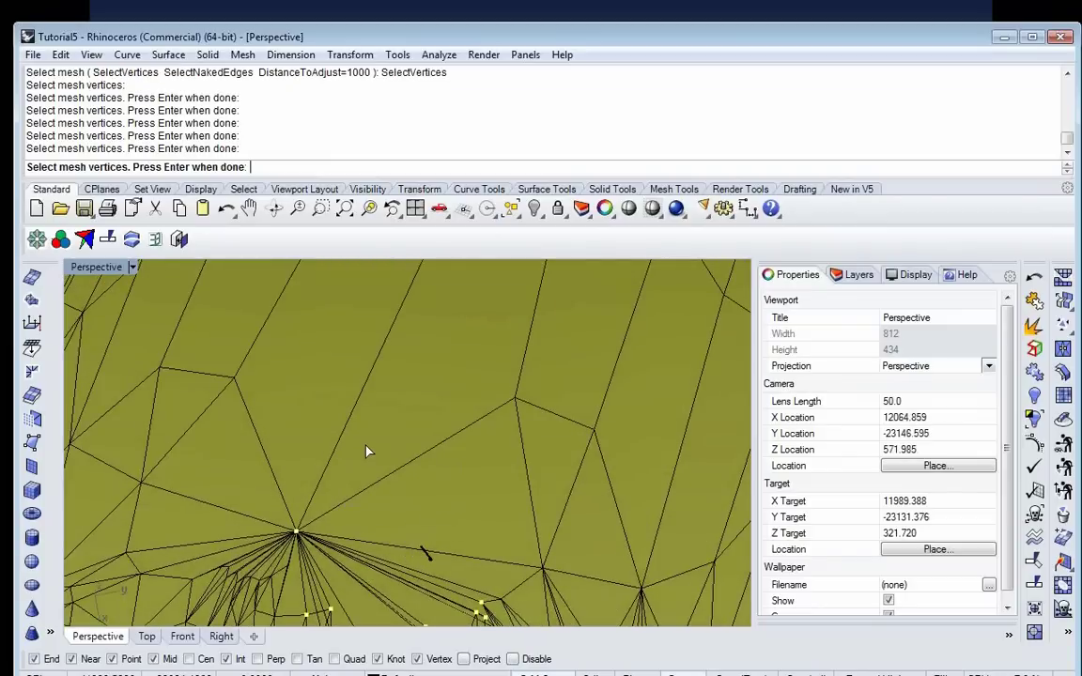
key("Return")
key("Return")
right_click_drag(369, 441, 492, 479)
right_click_drag(564, 500, 352, 350)
scroll(348, 355, "up", 5)
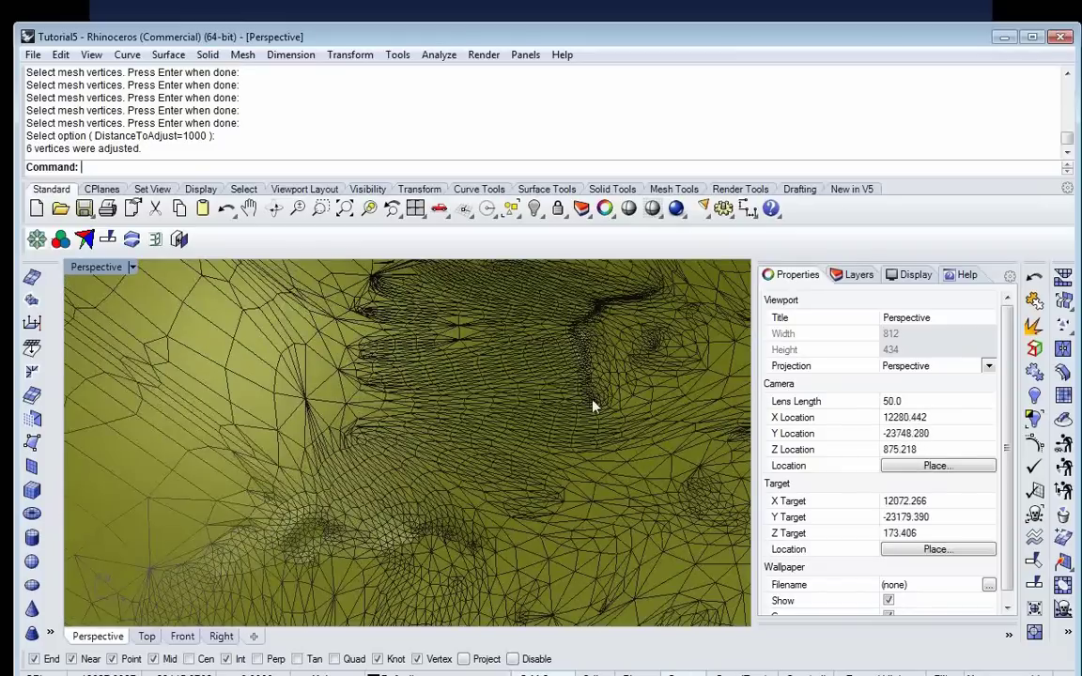
scroll(593, 406, "up", 10)
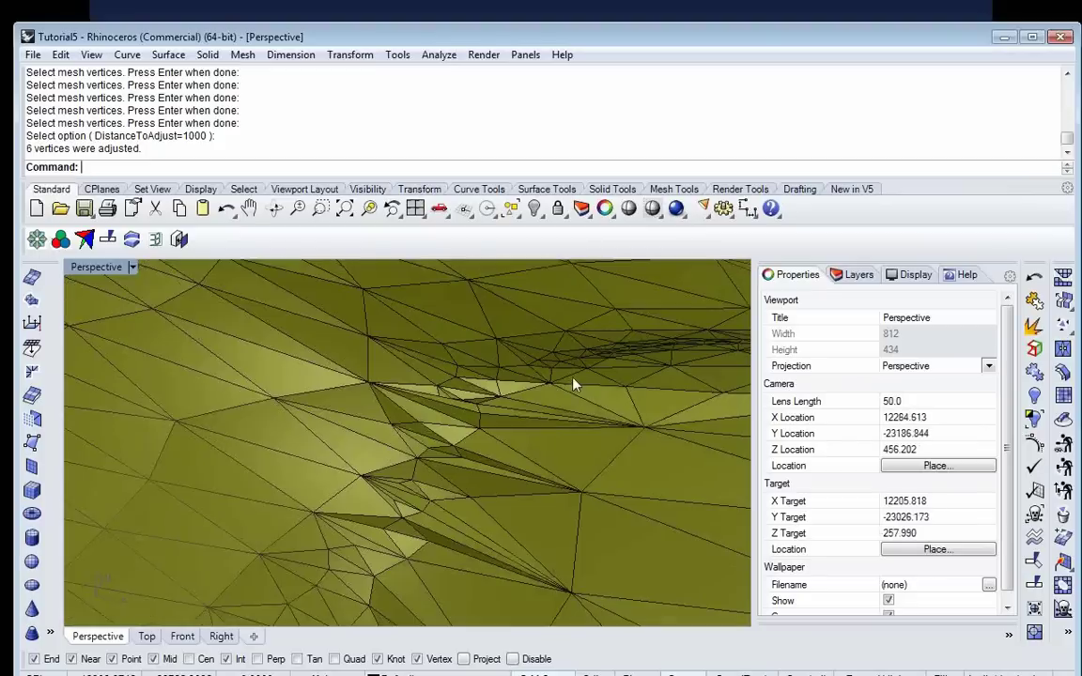
scroll(568, 397, "up", 2)
scroll(527, 406, "down", 10)
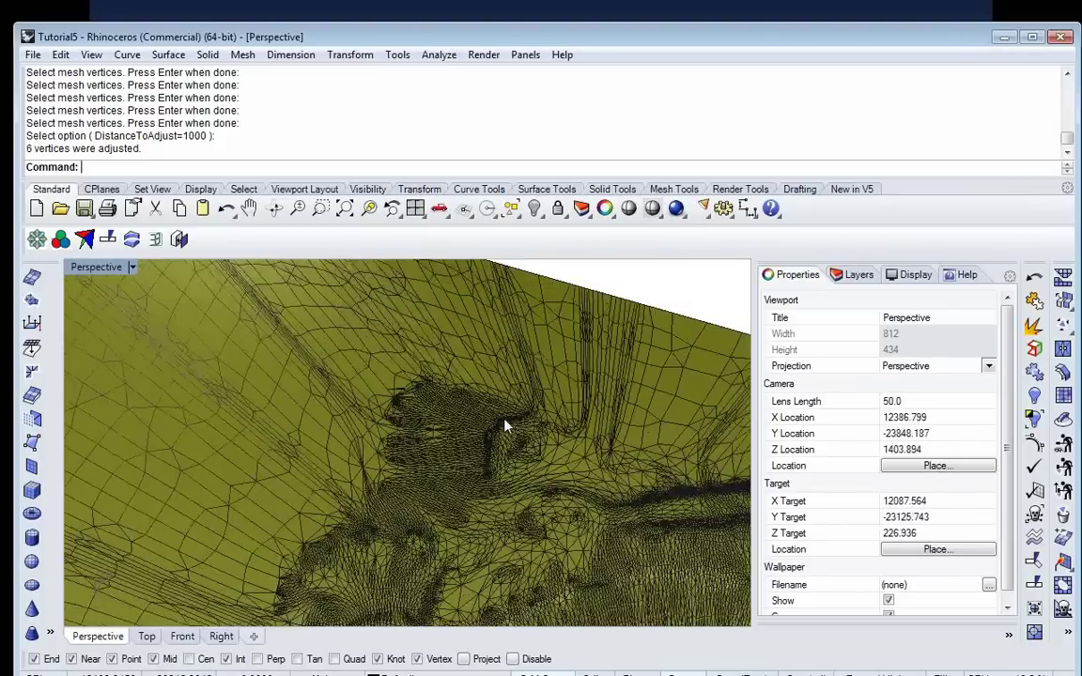
scroll(506, 425, "down", 6)
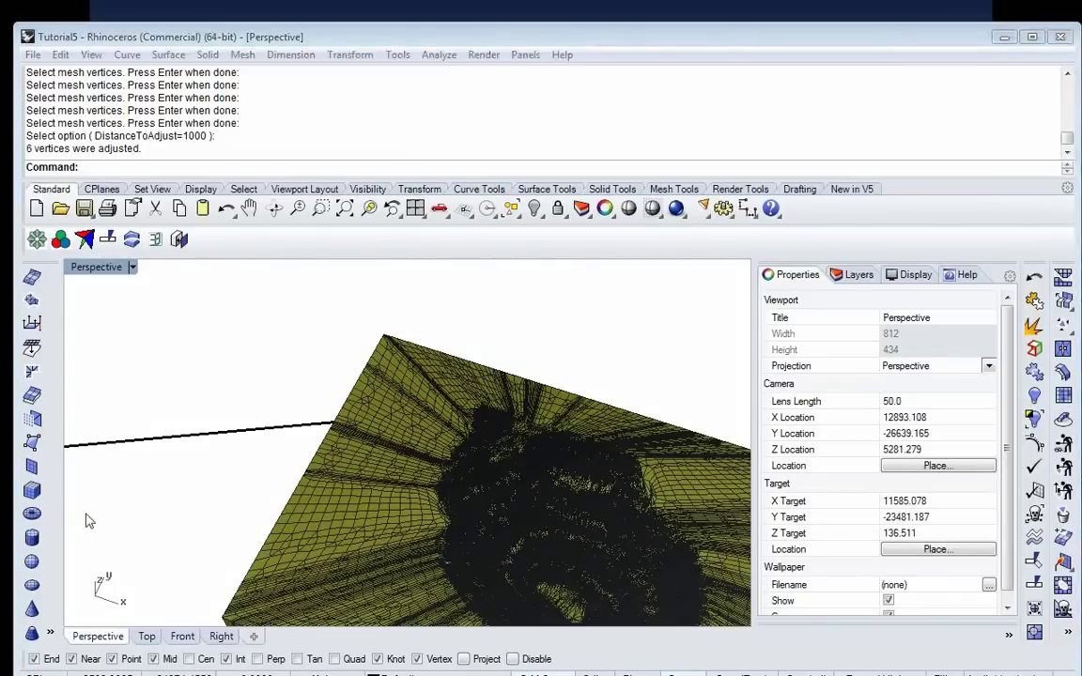
Step: Undo the vertex alignments and earlier mesh edits with repeated Ctrl+Z
scroll(240, 327, "down", 5)
right_click_drag(354, 358, 430, 319)
key("ctrl+z")
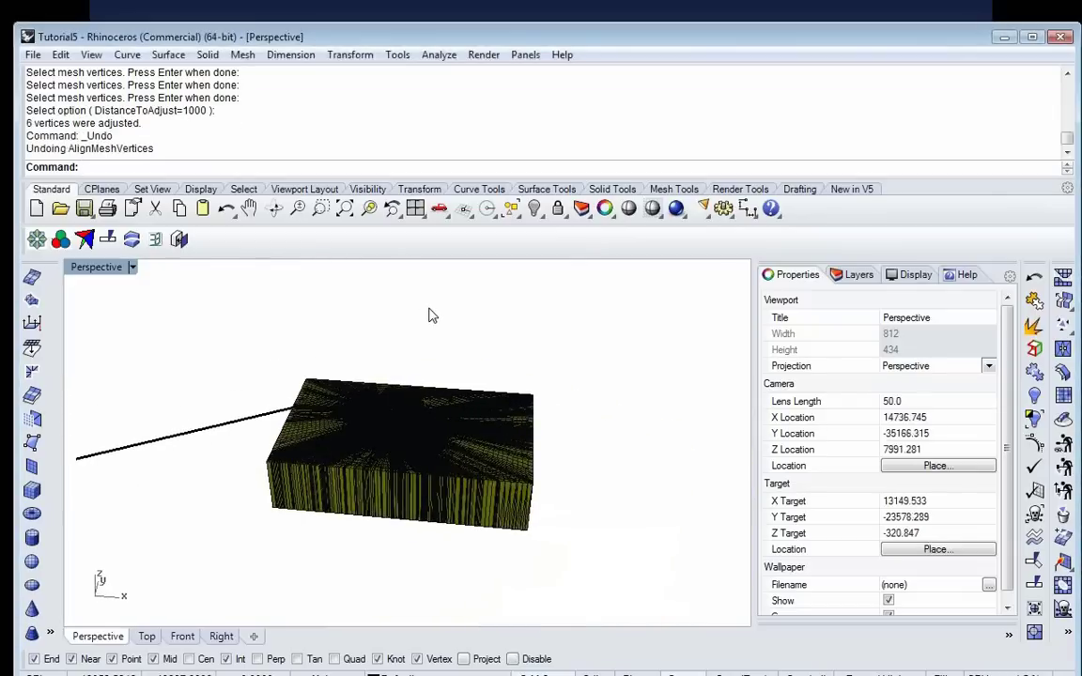
key("ctrl+z")
key("ctrl+z")
key("ctrl+z")
key("ctrl+z")
key("ctrl+z")
key("ctrl+z")
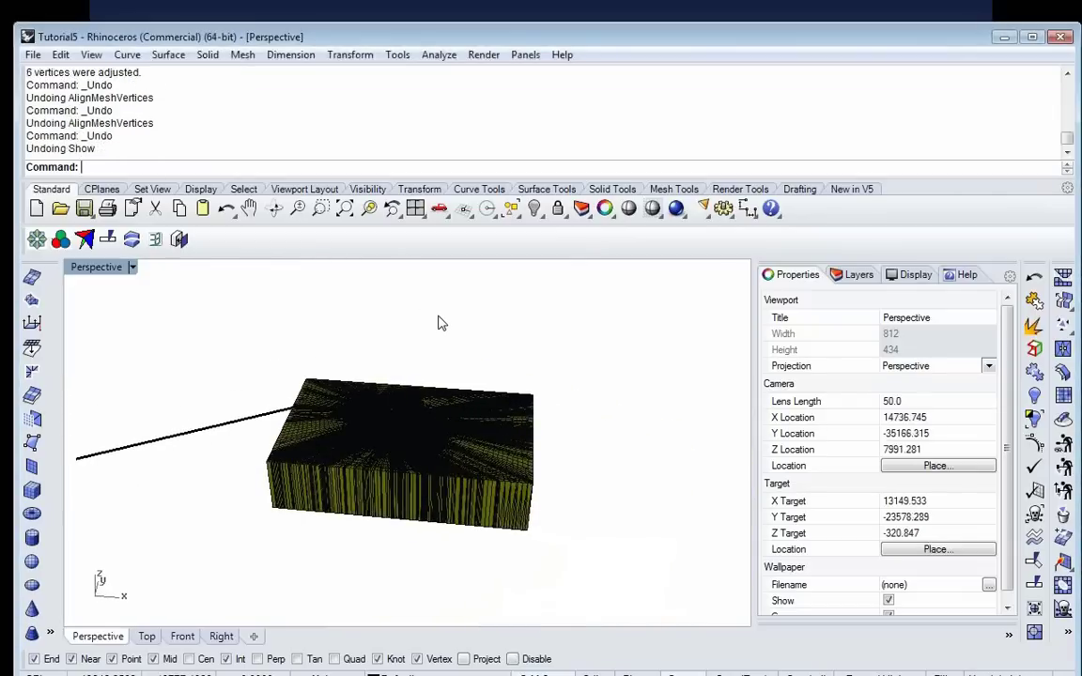
key("ctrl+z")
key("ctrl+z")
key("ctrl+z")
key("ctrl+z")
key("ctrl+z")
key("ctrl+z")
key("ctrl+z")
key("ctrl+z")
key("ctrl+z")
key("ctrl+z")
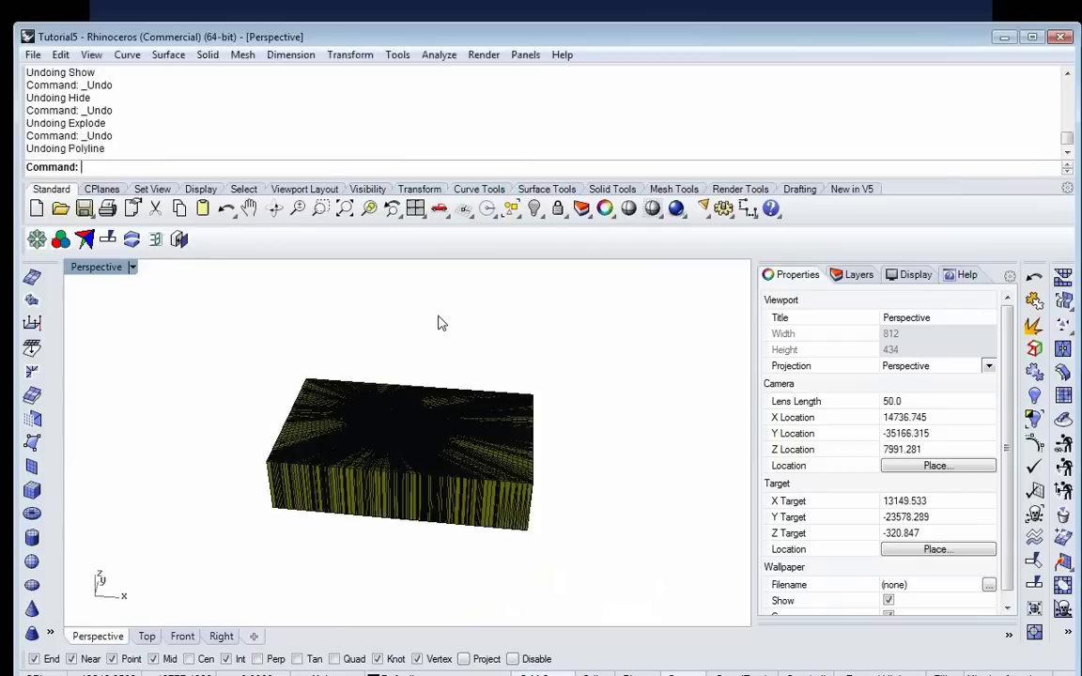
key("ctrl+z")
key("ctrl+z")
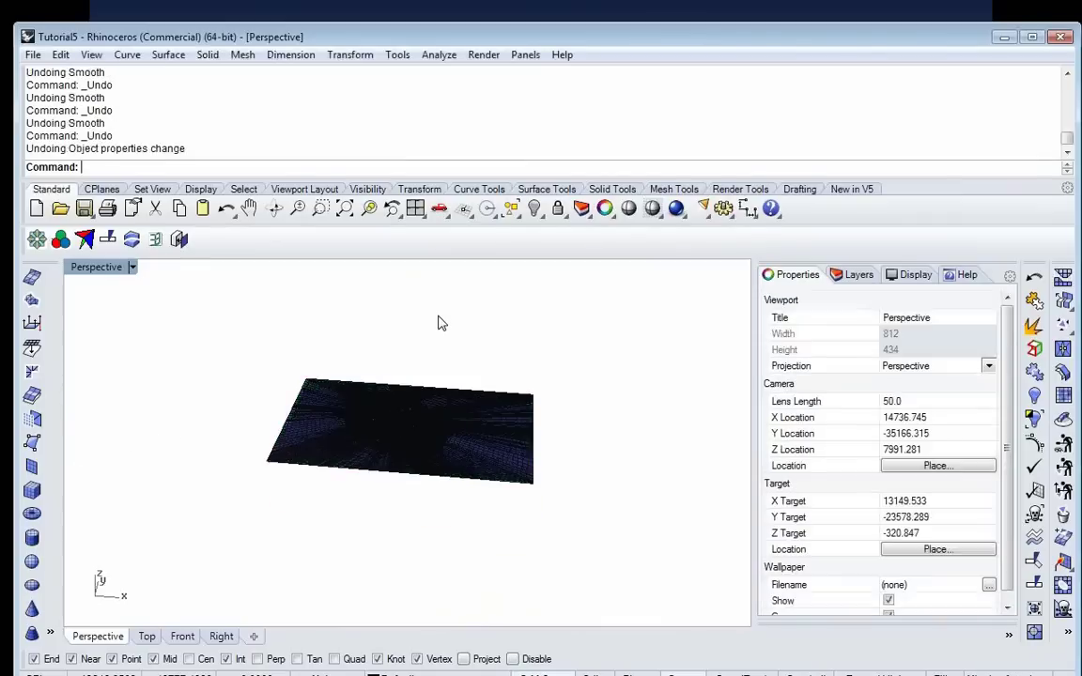
key("Escape")
Step: Undo the RunScript step to restore the two original meshes and window-select both
scroll(403, 470, "up", 5)
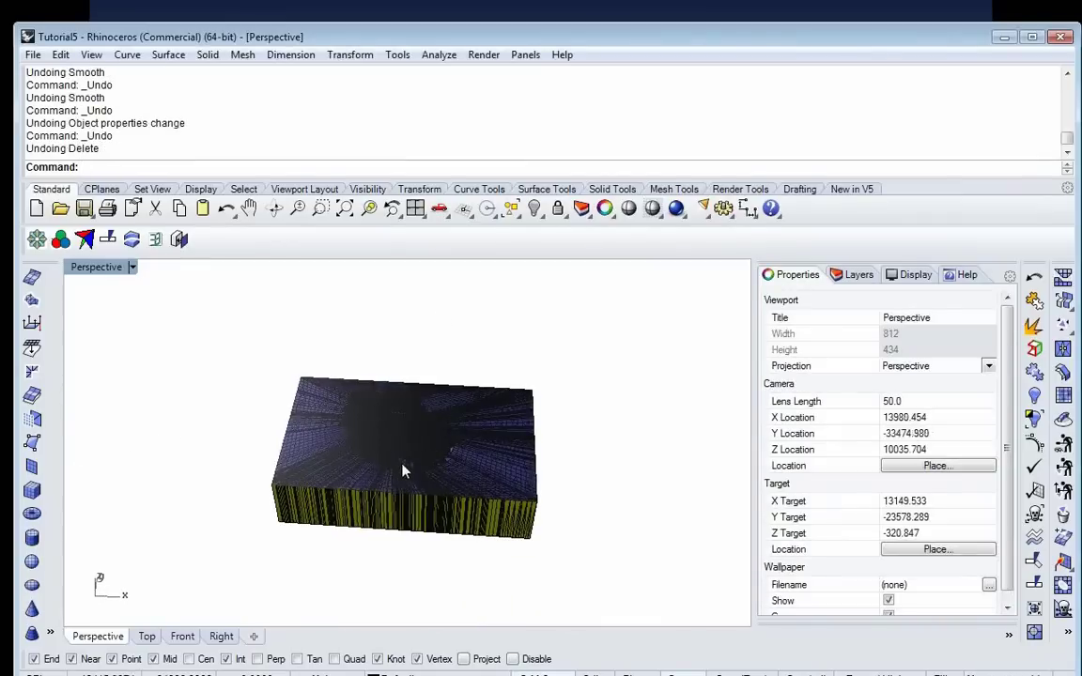
mouse_move(410, 454)
right_mouse_down()
mouse_move(437, 443)
mouse_move(413, 452)
mouse_move(413, 489)
mouse_move(410, 454)
mouse_move(421, 469)
right_mouse_up()
key("ctrl+z")
left_click_drag(125, 277, 685, 612)
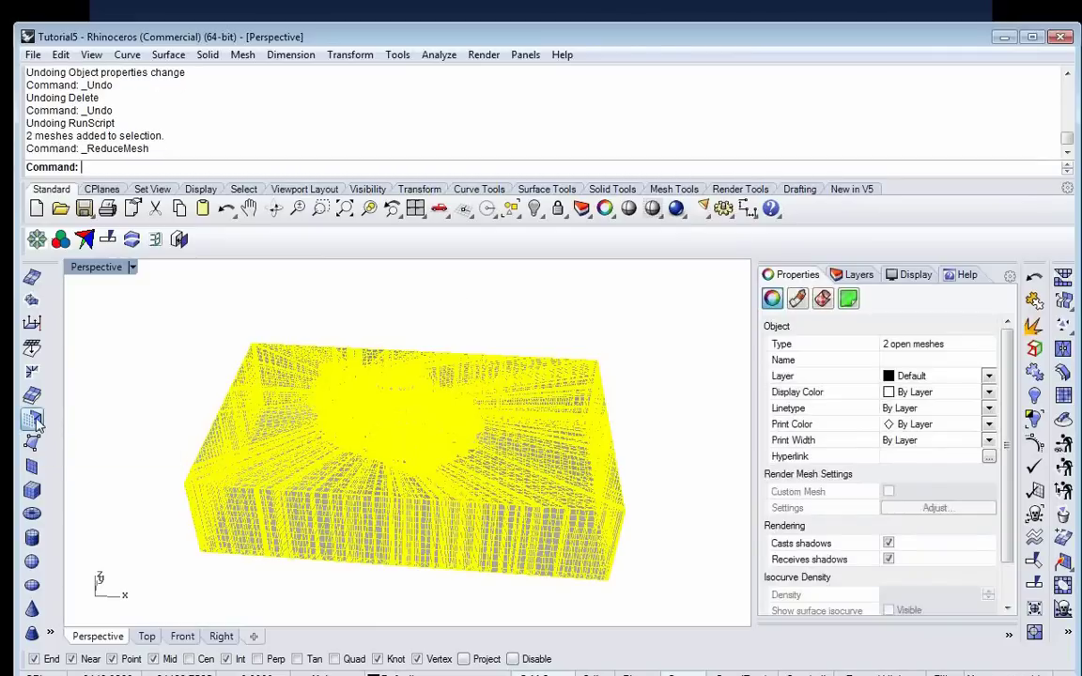
Step: Run ReduceMesh at 50 percent and preview the drop from 79747 to 37854 faces
left_click(33, 419)
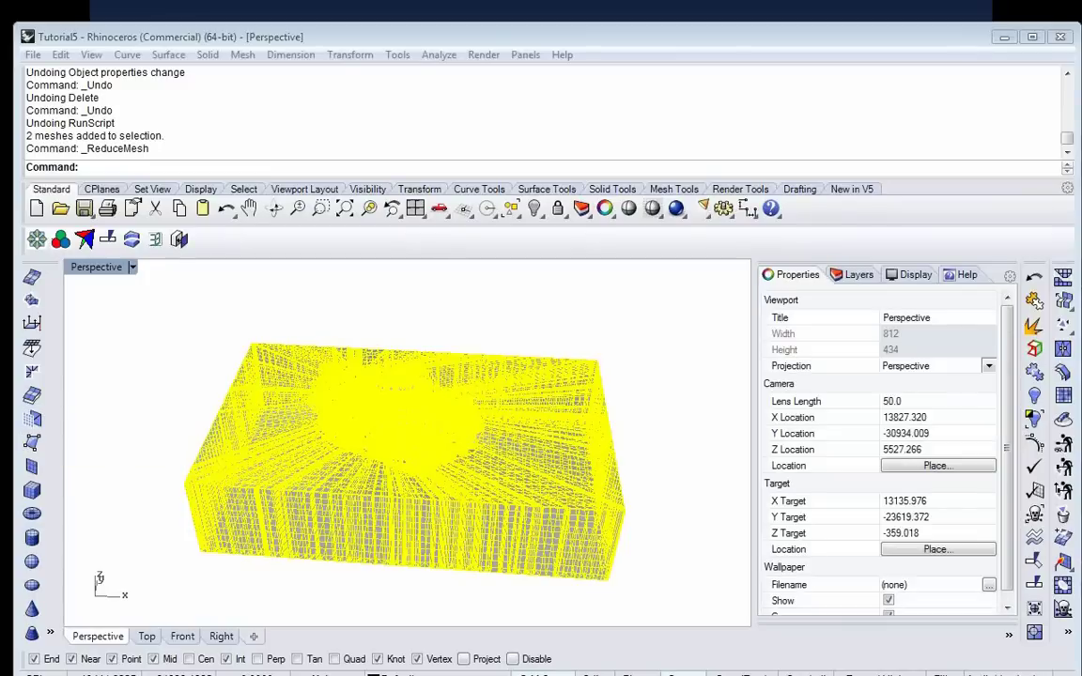
left_click_drag(42, 2, 671, 104)
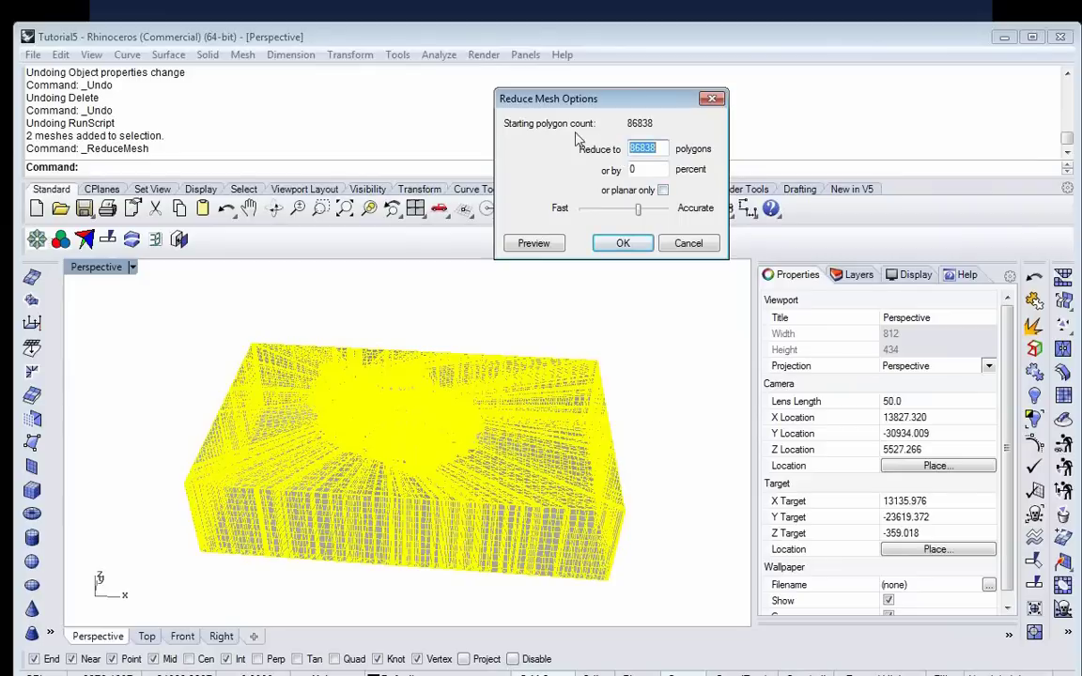
key("Tab")
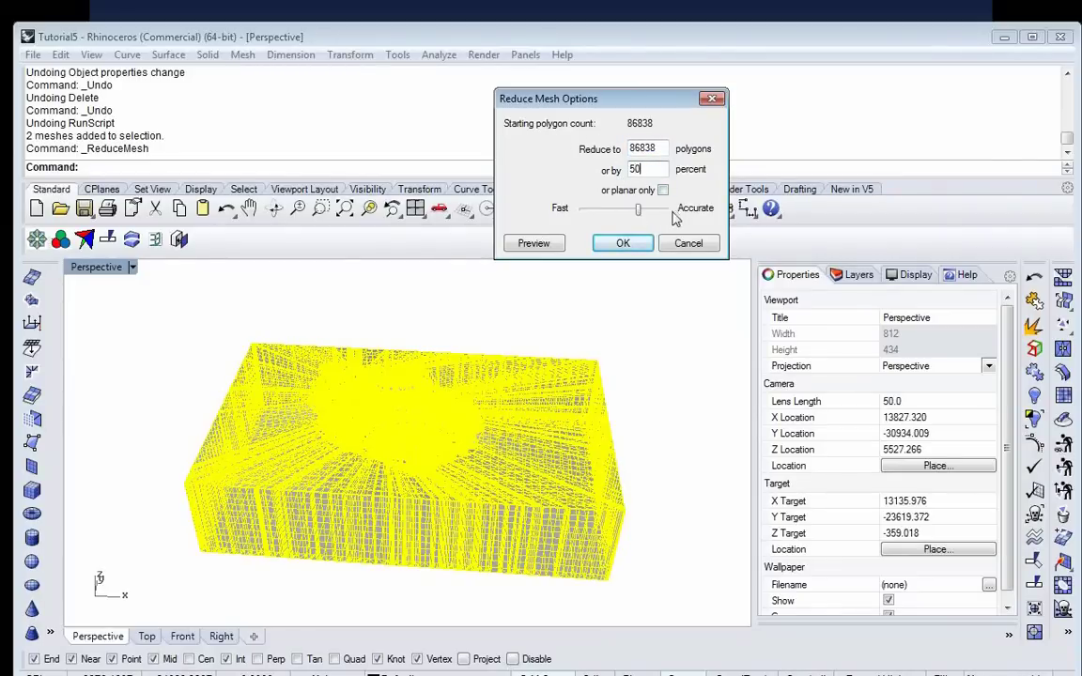
left_click(965, 275)
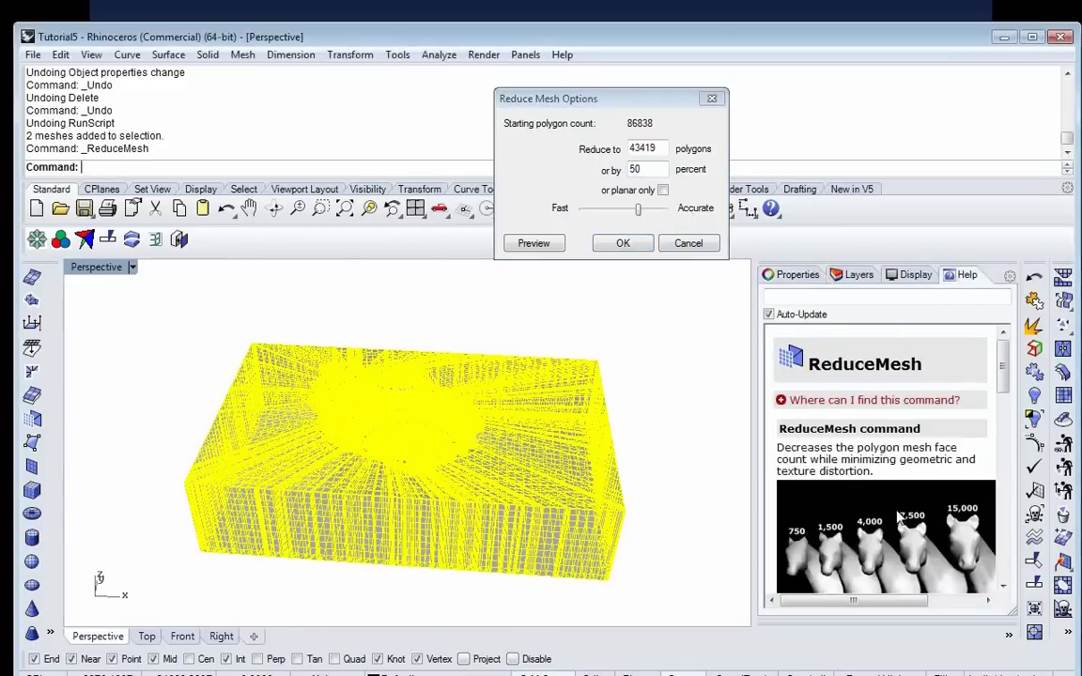
scroll(898, 514, "down", 10)
scroll(897, 513, "up", 10)
left_click(540, 244)
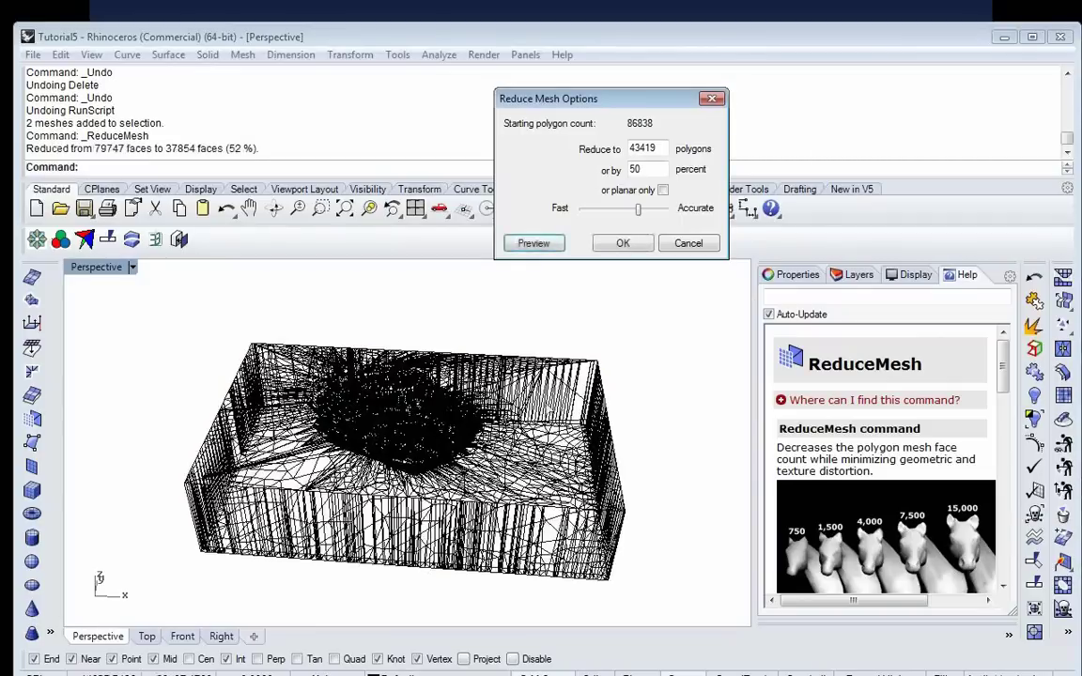
Step: Confirm the 50 percent ReduceMesh, leaving 37854 faces, then deselect and orbit the box
right_click_drag(378, 376, 413, 375)
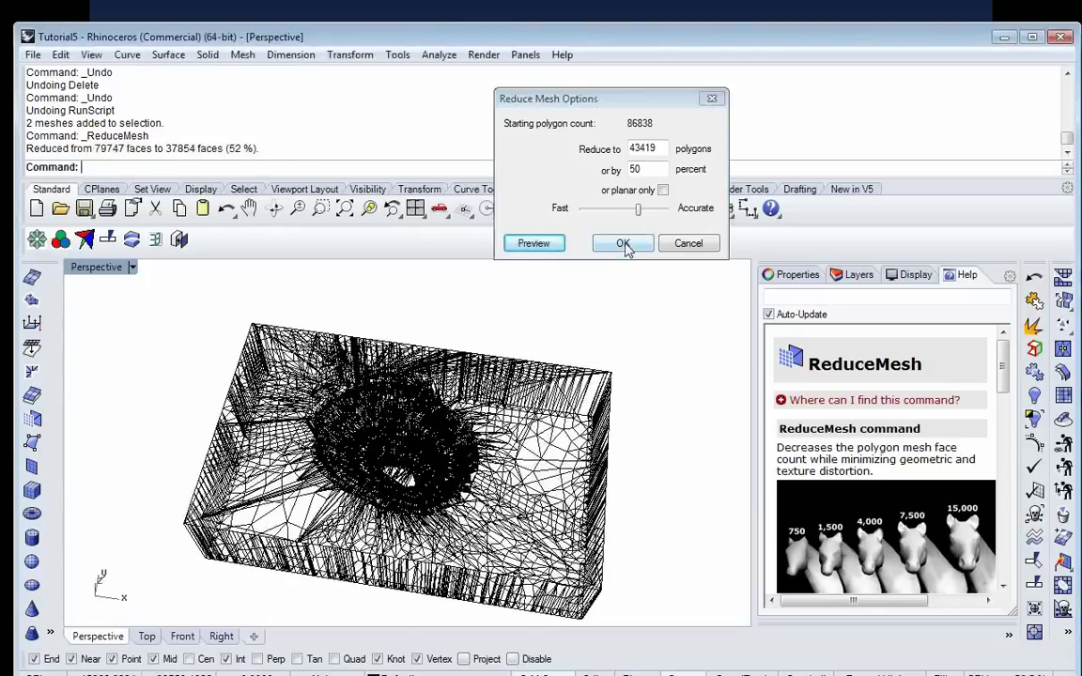
mouse_move(626, 340)
right_mouse_down()
mouse_move(610, 331)
mouse_move(620, 324)
right_mouse_up()
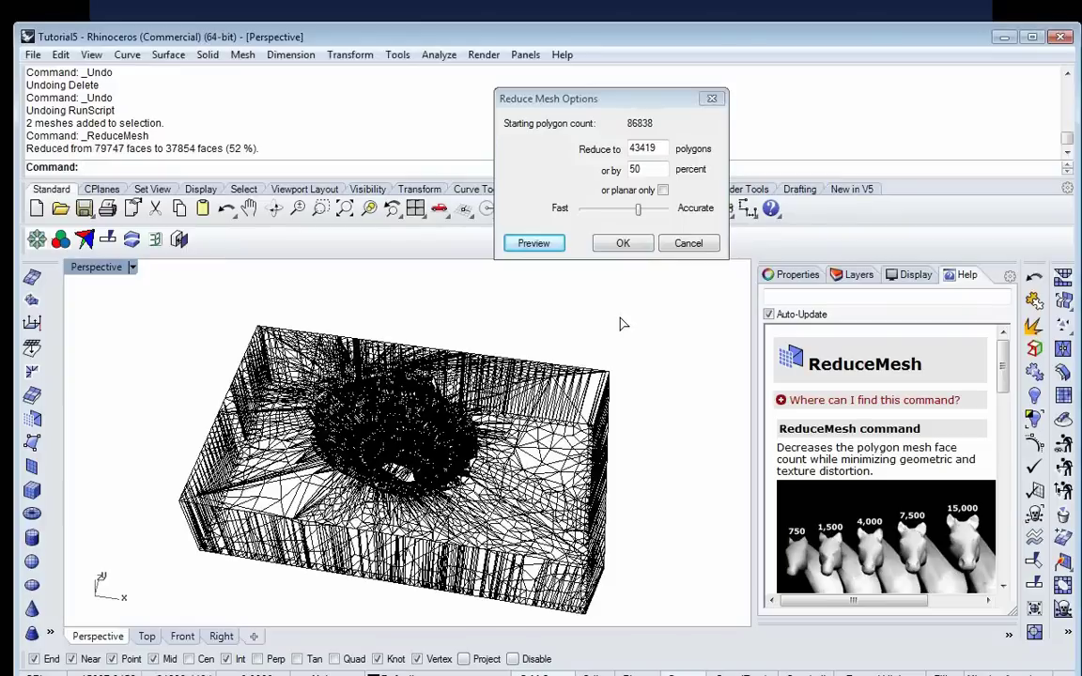
right_click_drag(615, 321, 399, 502)
scroll(380, 431, "up", 6)
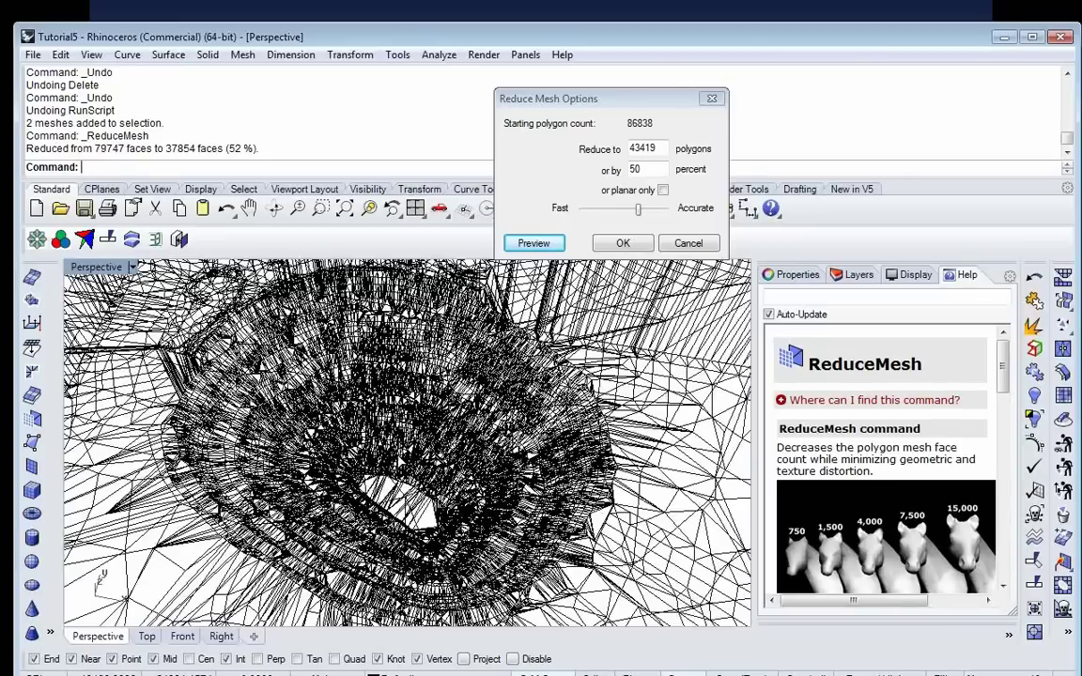
left_click_drag(542, 96, 886, 65)
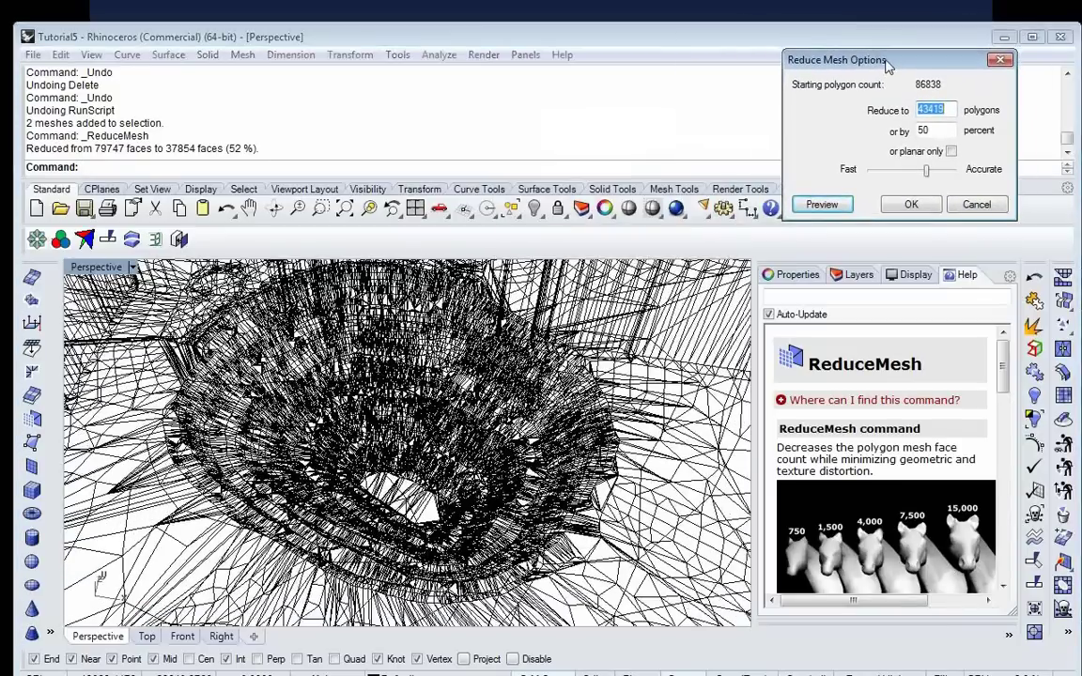
left_click(910, 204)
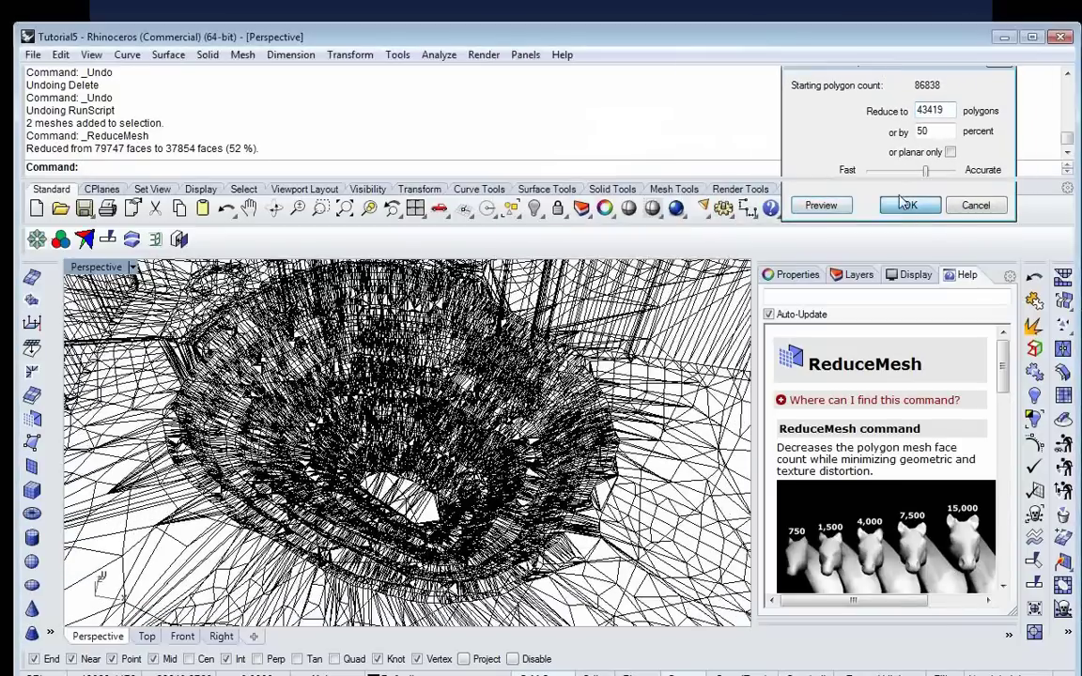
scroll(604, 367, "down", 5)
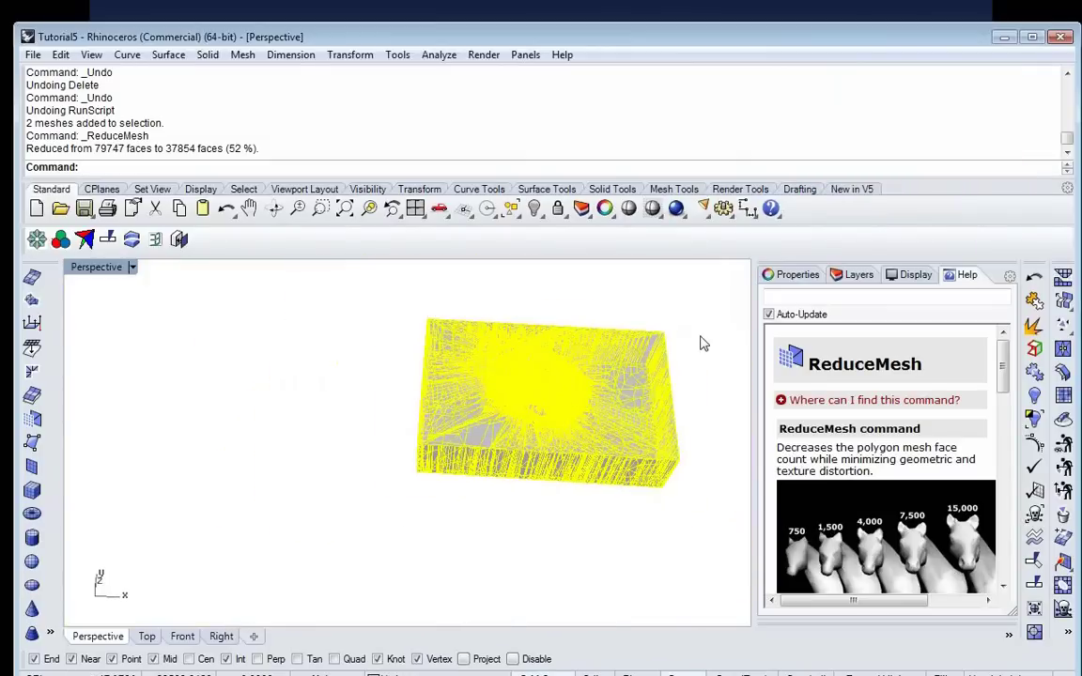
scroll(676, 347, "up", 8)
left_click(447, 280)
right_click_drag(447, 280, 336, 437)
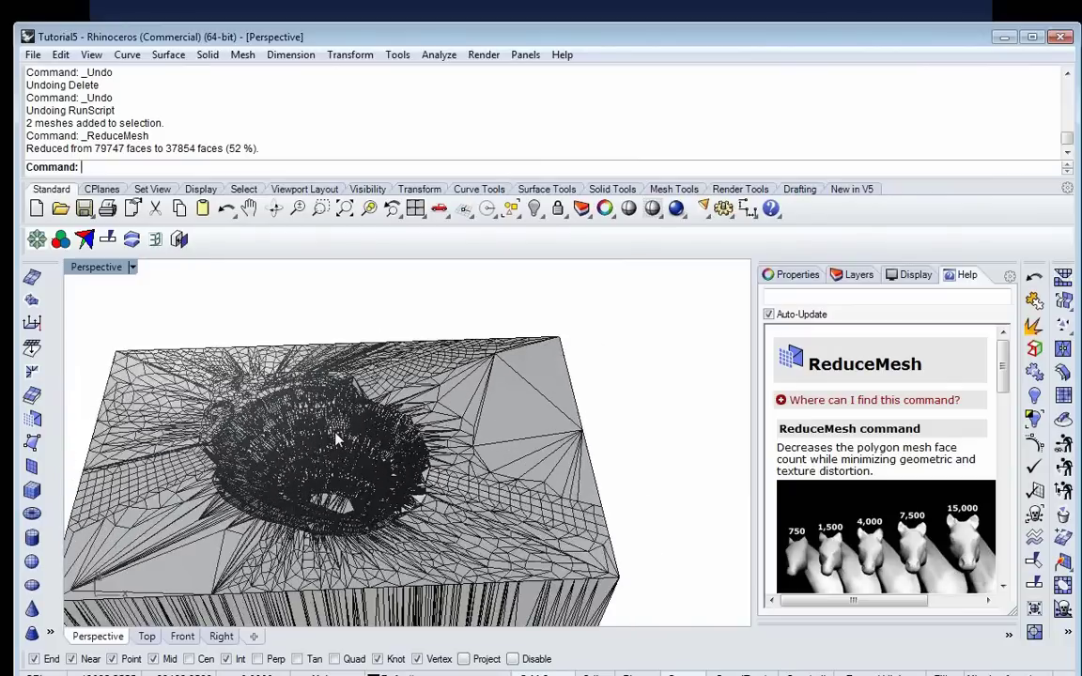
Step: Undo ReduceMesh, redo to compare, then undo again to restore the 79747-face mesh
key("ctrl+z")
left_click(394, 287)
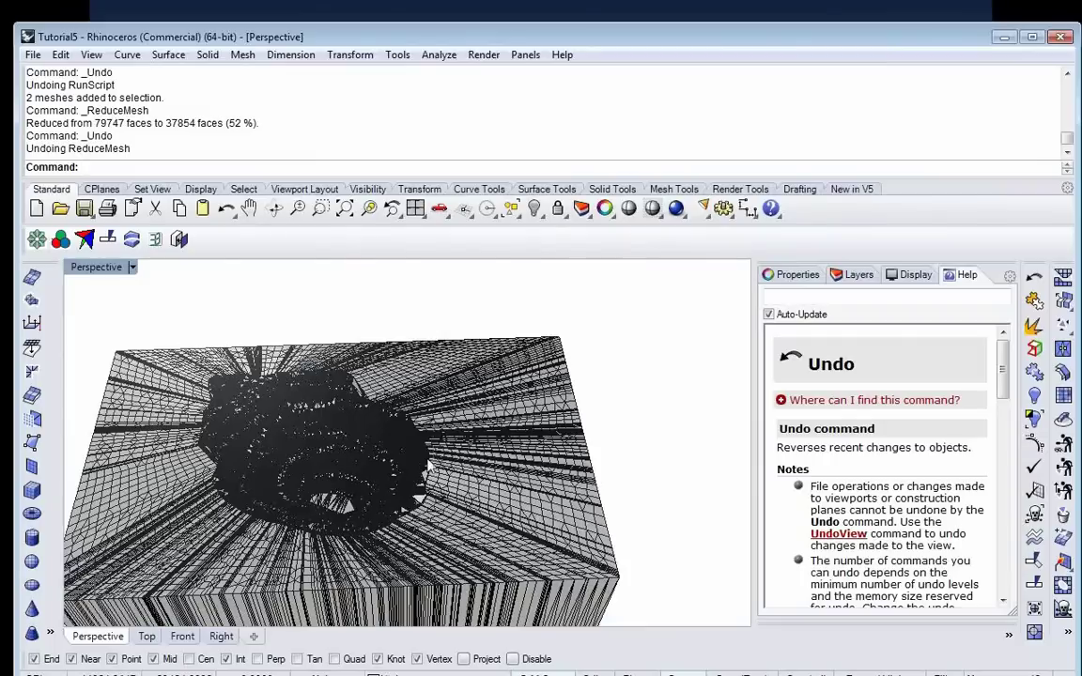
key("ctrl+y")
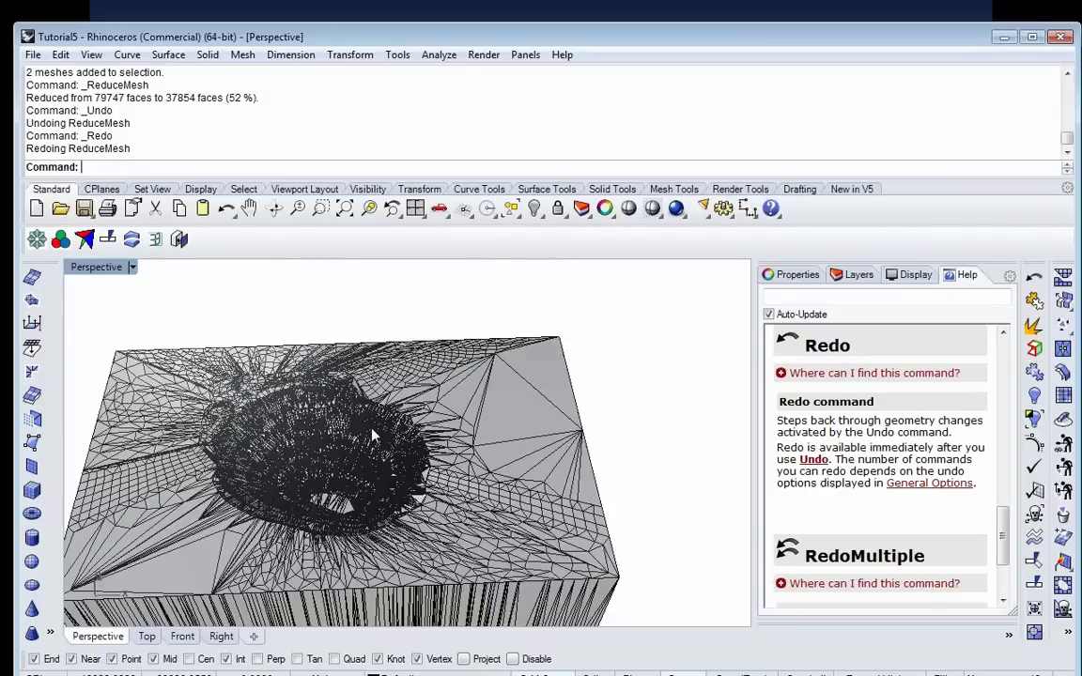
right_click_drag(379, 304, 385, 376)
scroll(385, 375, "up", 3)
scroll(391, 376, "down", 5)
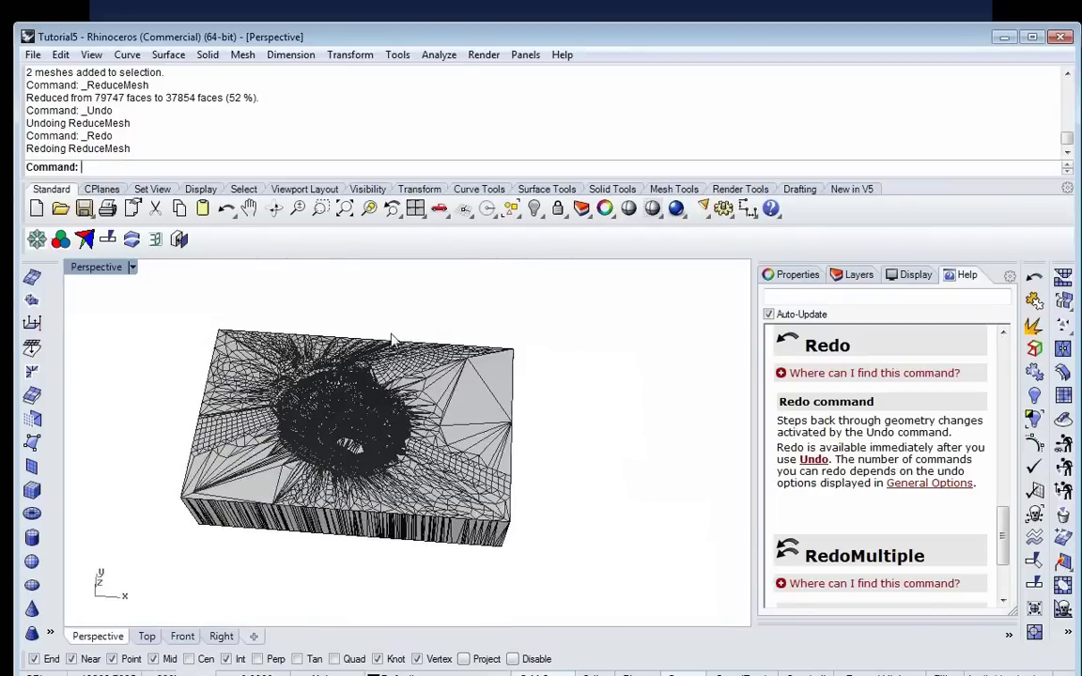
key("ctrl+z")
right_click_drag(388, 316, 394, 402)
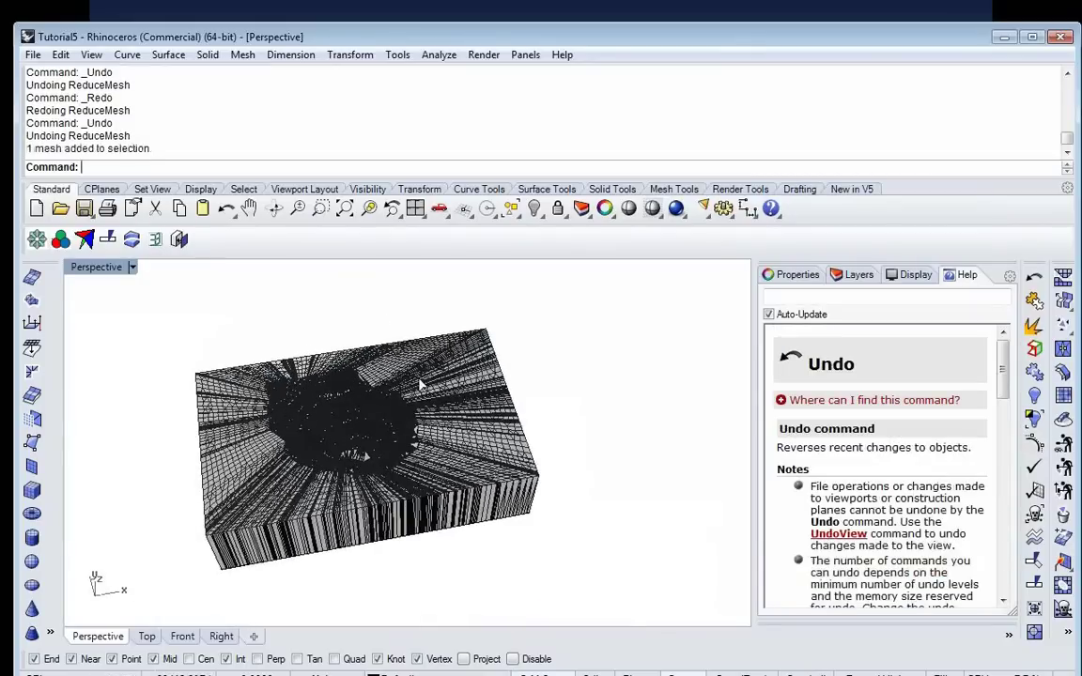
left_click(421, 385)
Step: Apply a 95 percent ReduceMesh, cutting 77316 faces to 3841, and orbit to inspect the dish
left_click(32, 419)
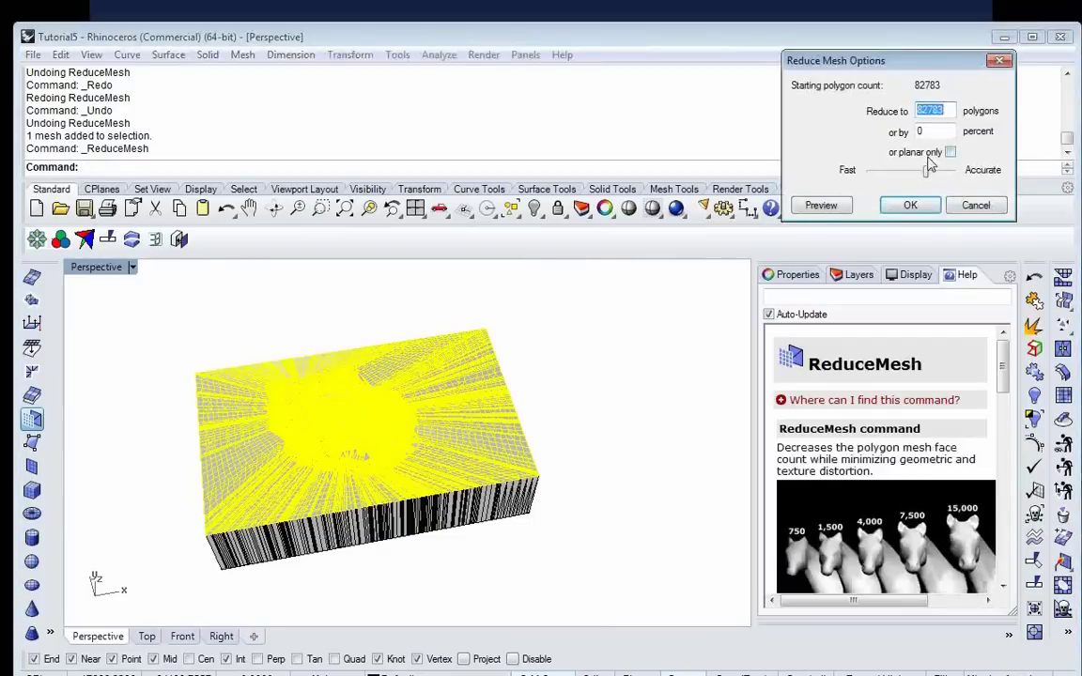
key("Tab")
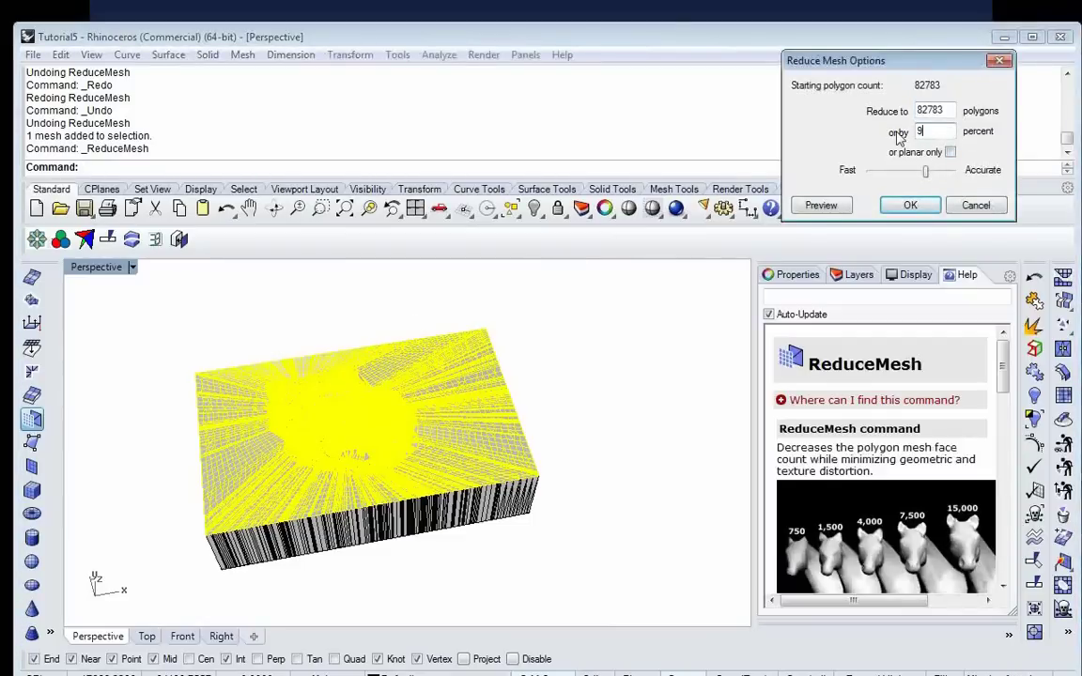
left_click(907, 204)
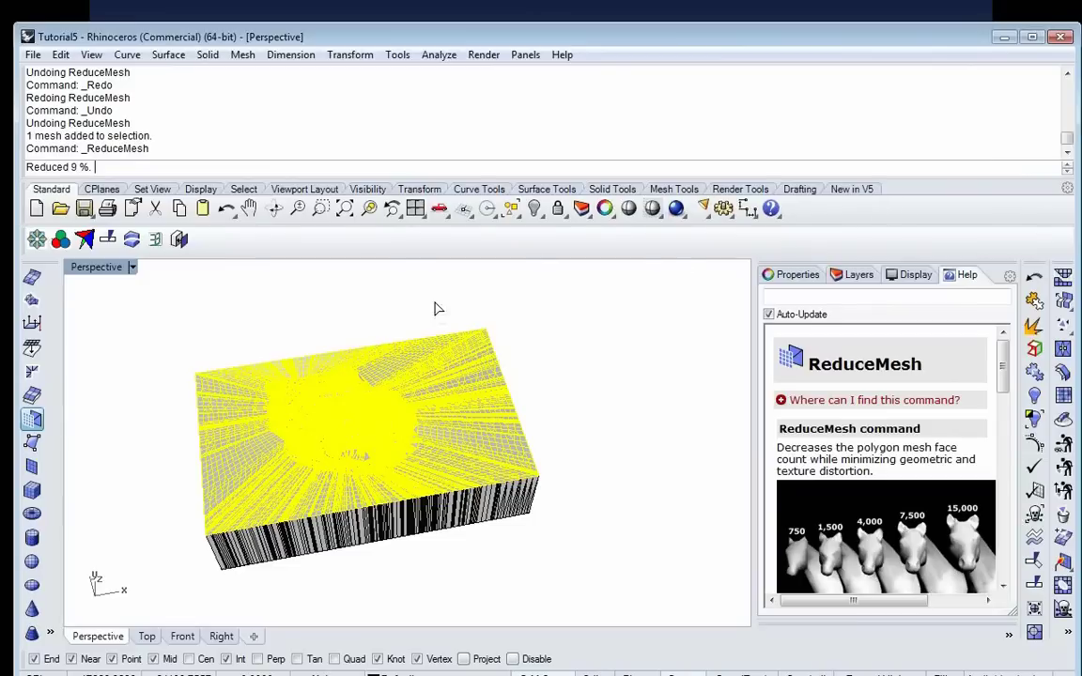
right_click_drag(514, 485, 431, 402)
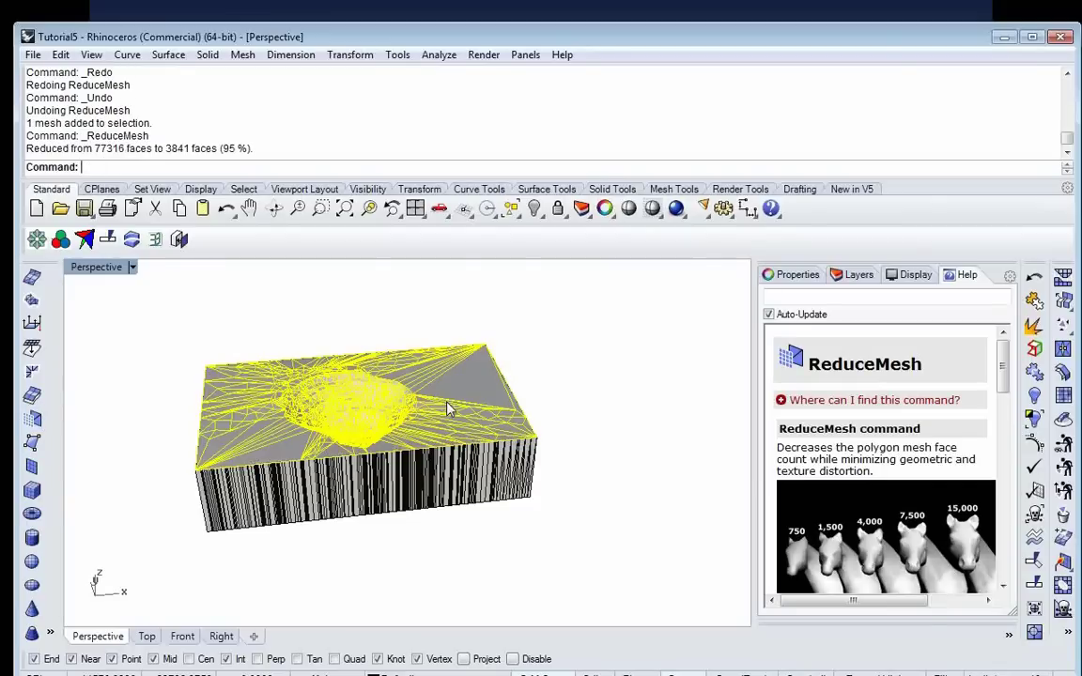
scroll(409, 438, "up", 5)
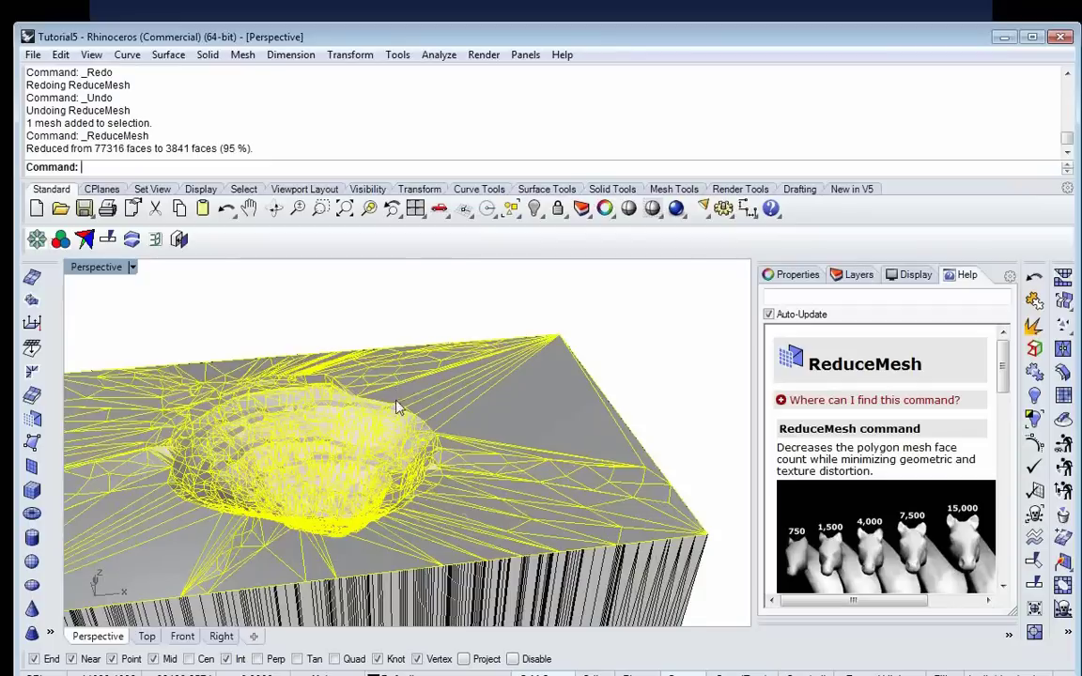
scroll(409, 438, "down", 5)
scroll(344, 437, "up", 7)
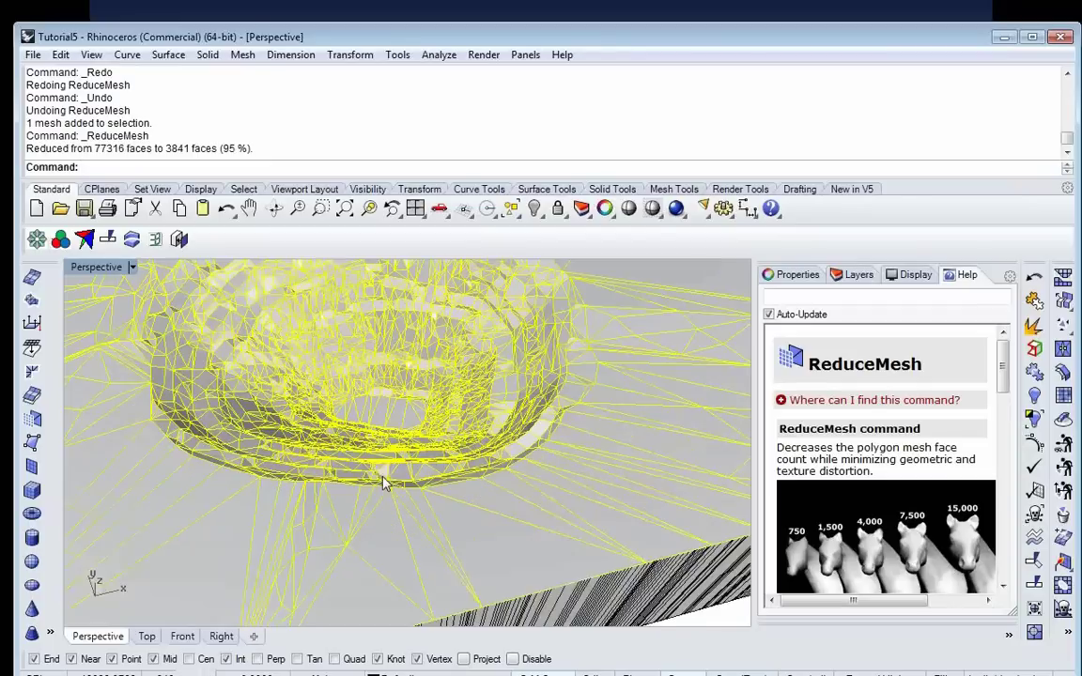
right_click_drag(388, 457, 426, 445)
scroll(458, 463, "down", 4)
Step: Hide the reduced box mesh and show the terrain shaded and zoomed to fit in Top view
left_click(500, 493)
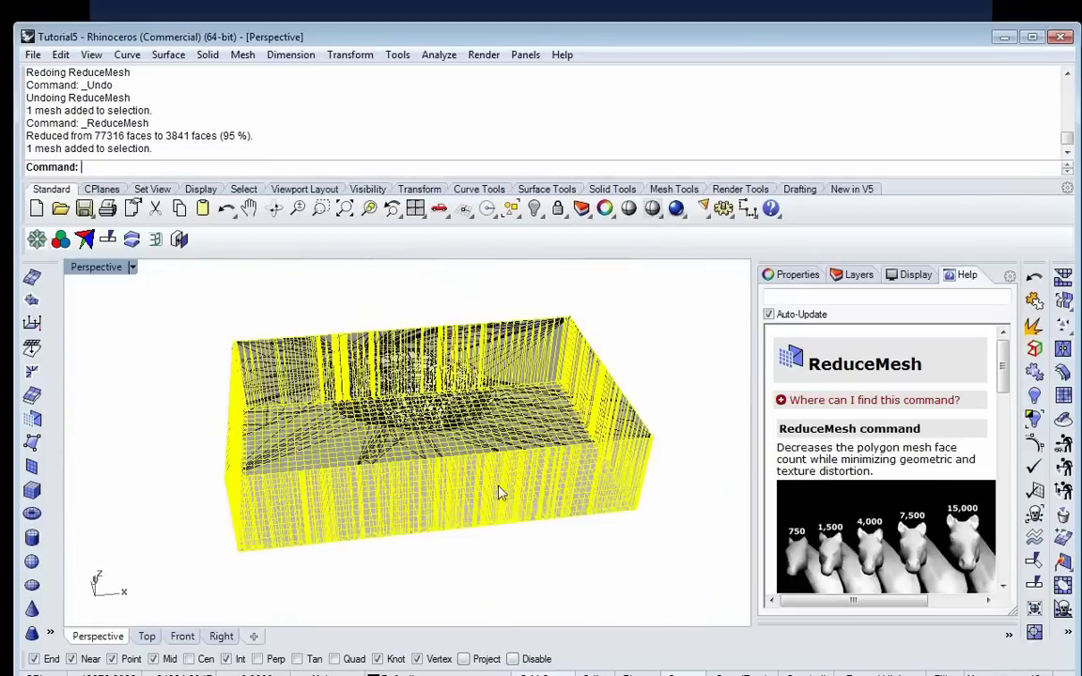
left_click(534, 208)
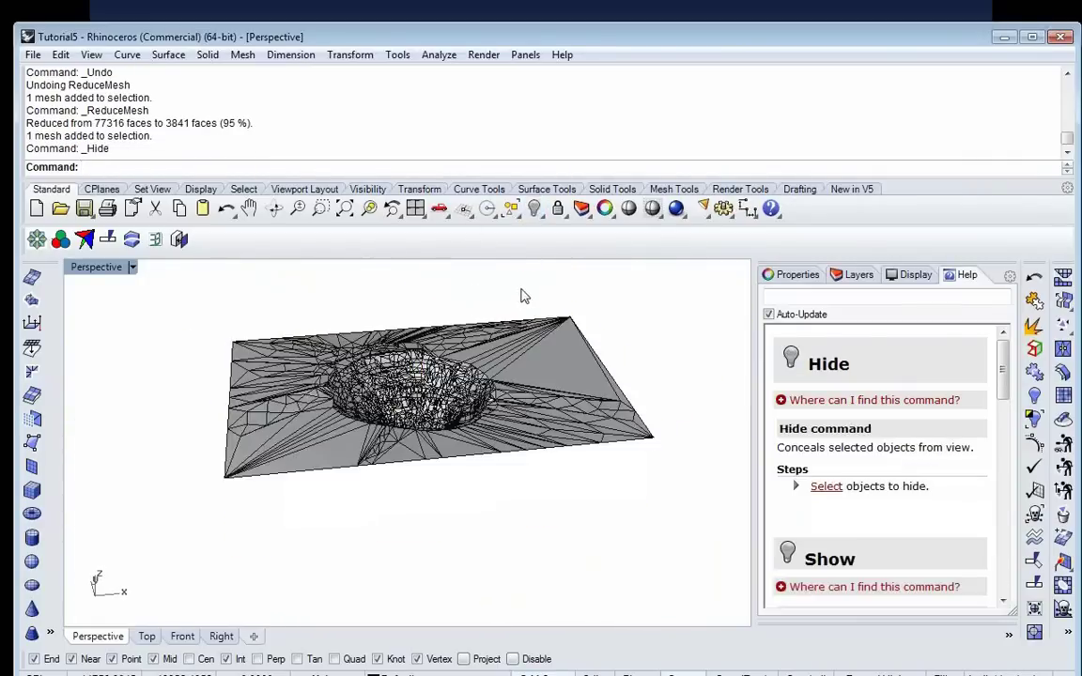
right_click_drag(516, 336, 497, 399)
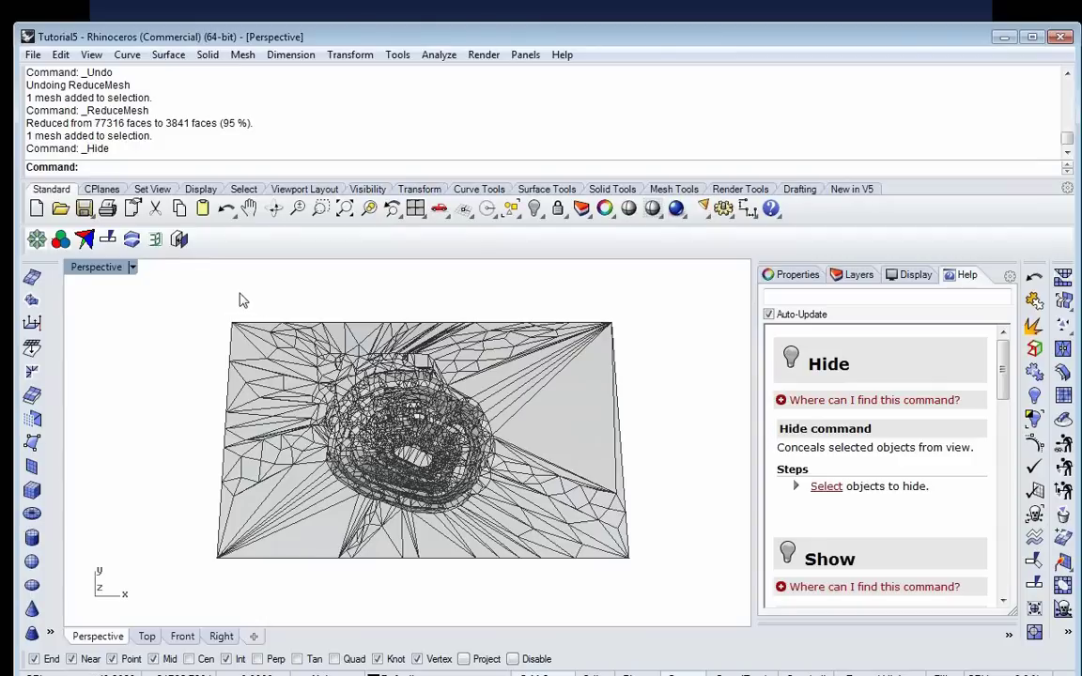
left_click(148, 637)
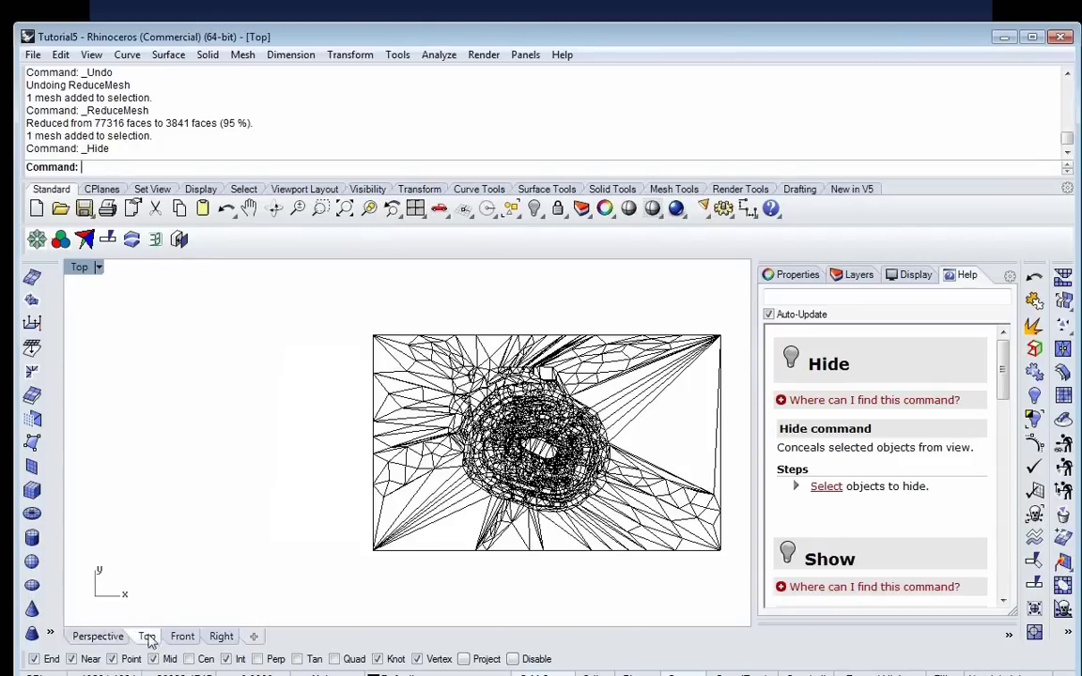
left_click(628, 207)
left_click(321, 208)
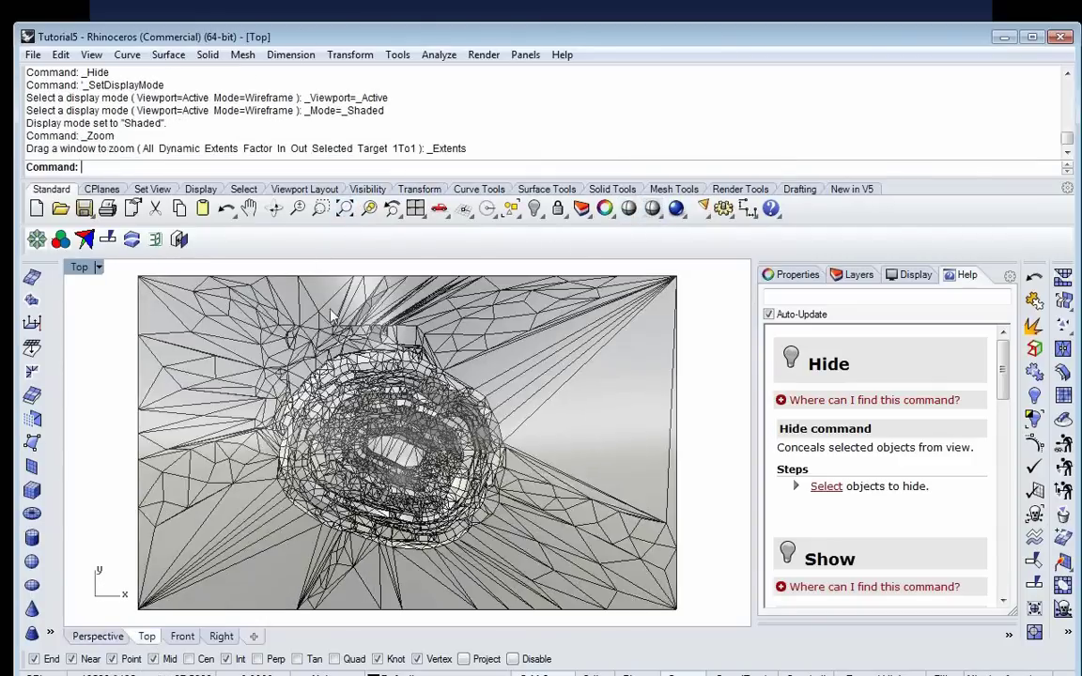
scroll(331, 313, "down", 2)
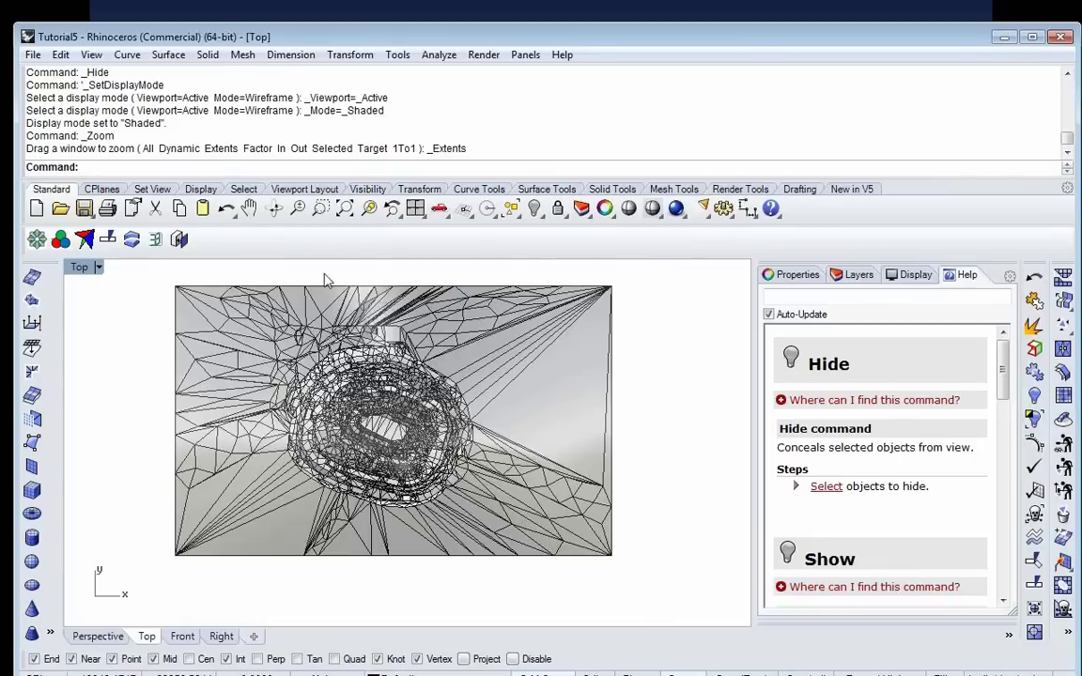
left_click(168, 55)
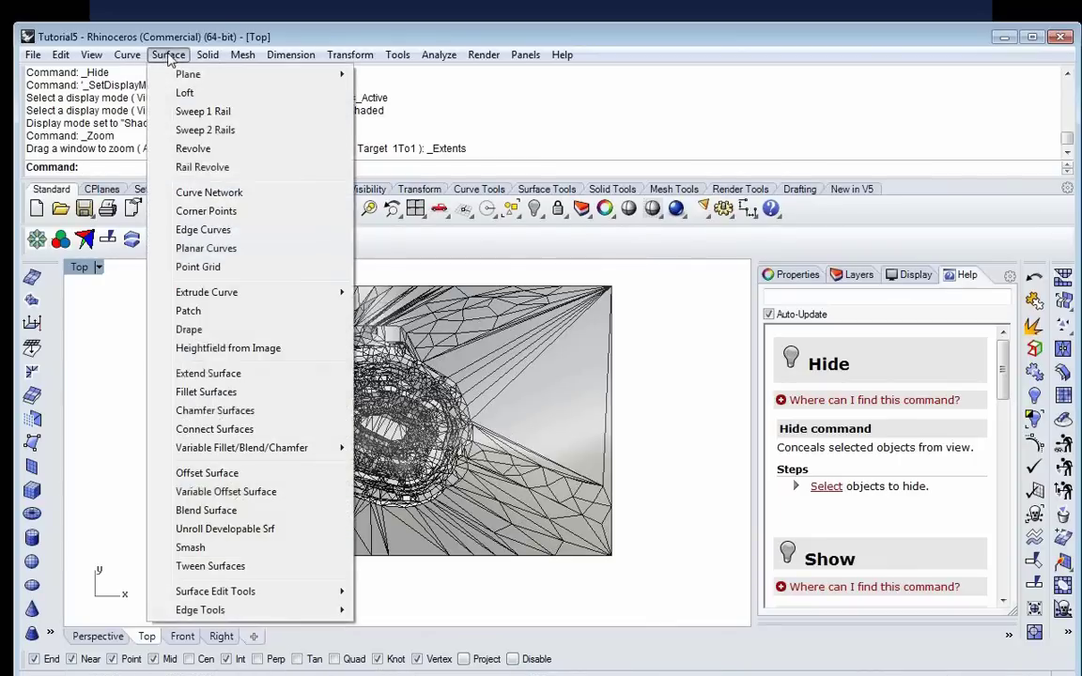
Step: Drape a gridded surface over a window around the whole terrain, then inspect it in maximized Perspective
left_click(188, 331)
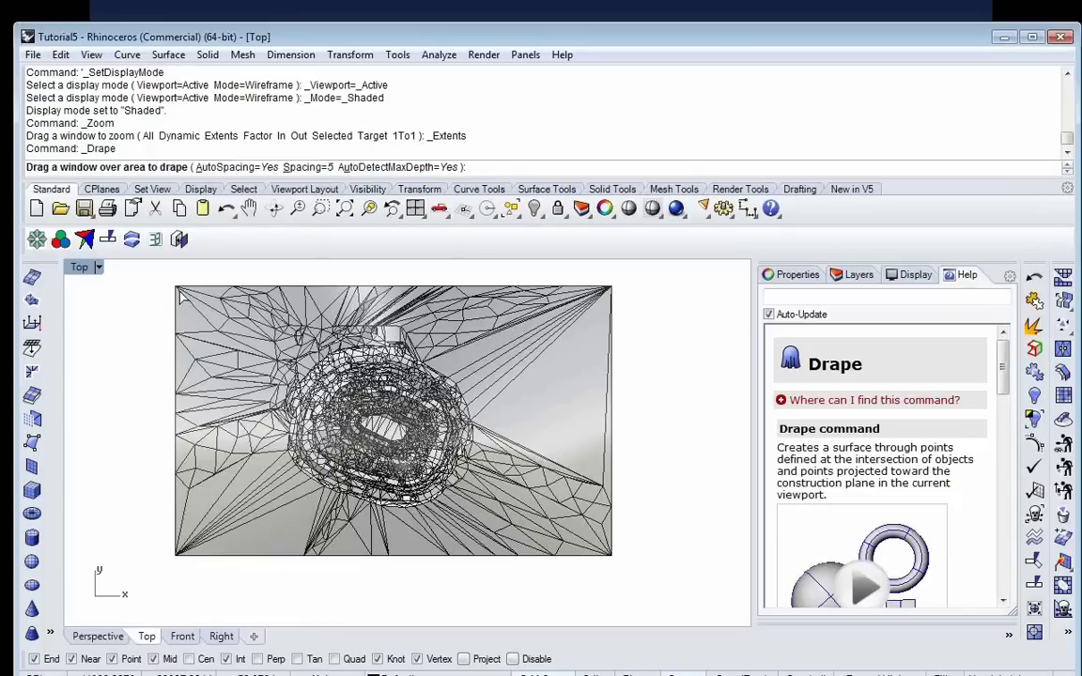
left_click_drag(188, 302, 608, 558)
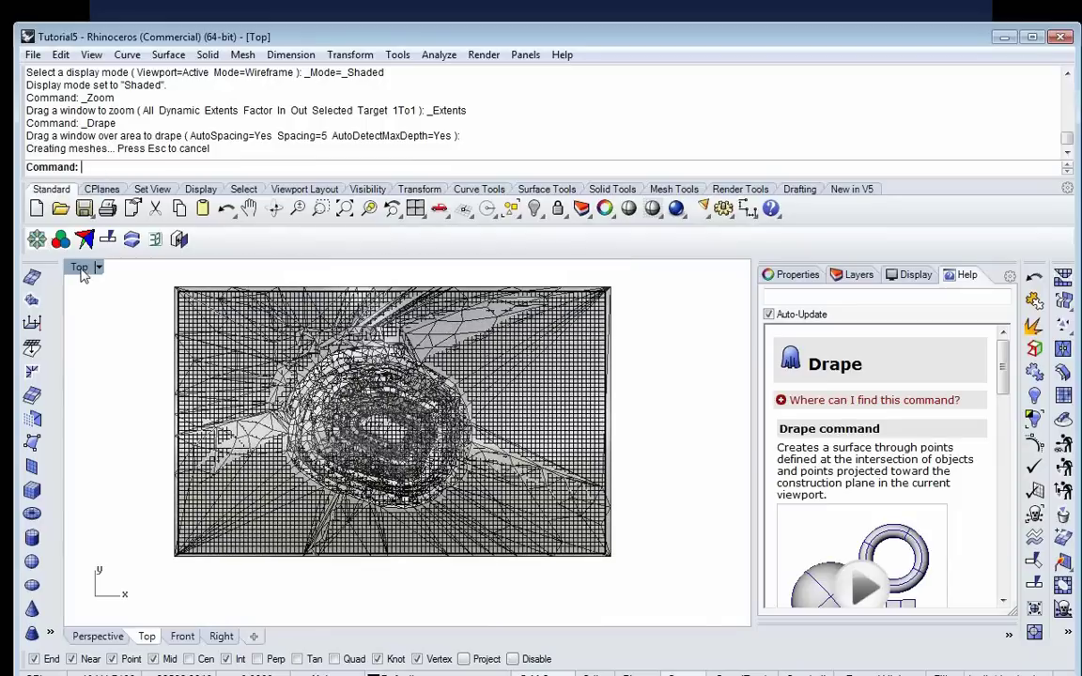
double_click(81, 269)
double_click(436, 269)
right_click_drag(450, 357, 530, 408)
scroll(652, 398, "up", 3)
Step: Give the draped surface and terrain mesh distinct colours and display the view fully shaded
scroll(695, 392, "down", 3)
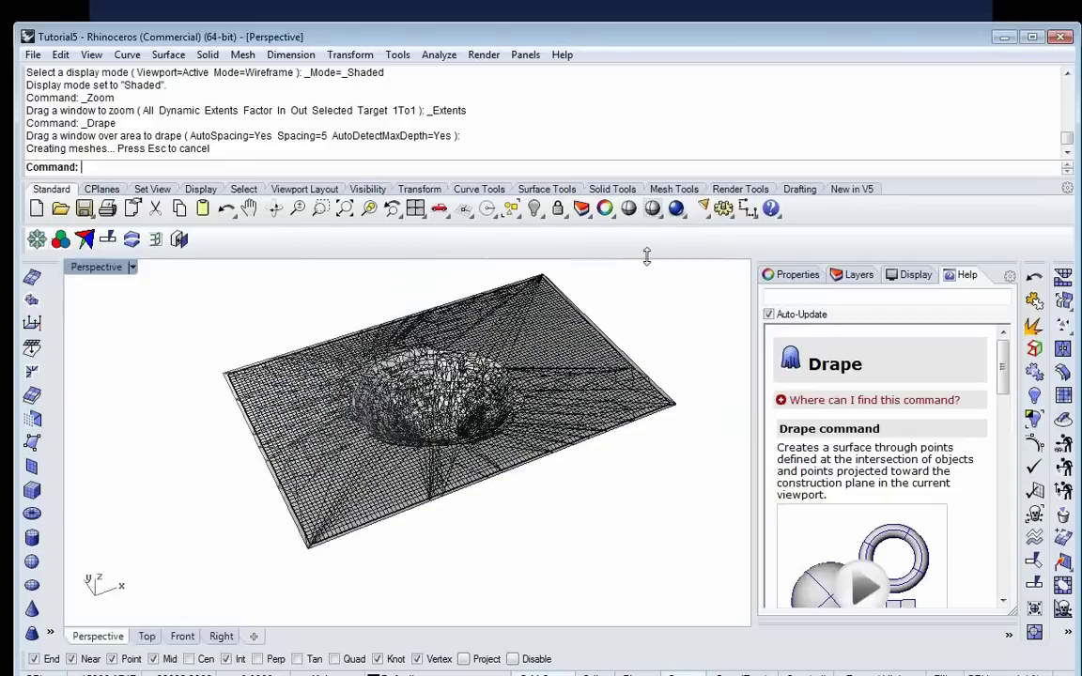
left_click_drag(177, 295, 684, 583)
left_click_drag(490, 563, 228, 351)
left_click(60, 239)
left_click(268, 309)
right_click_drag(313, 308, 322, 293)
scroll(453, 297, "up", 5)
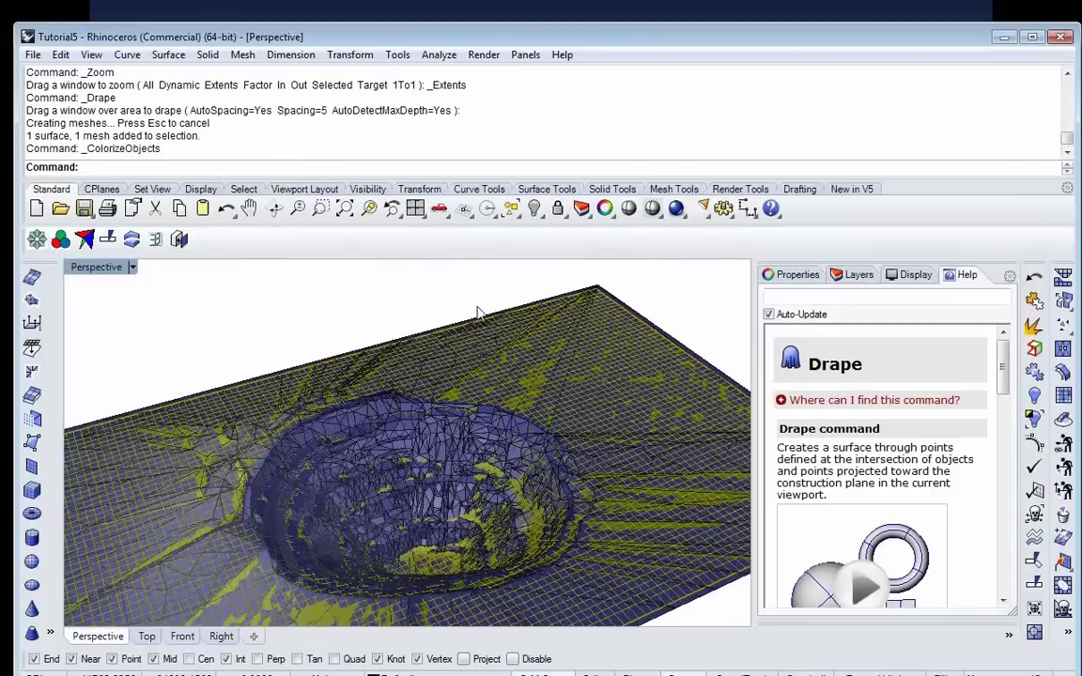
left_click(629, 207)
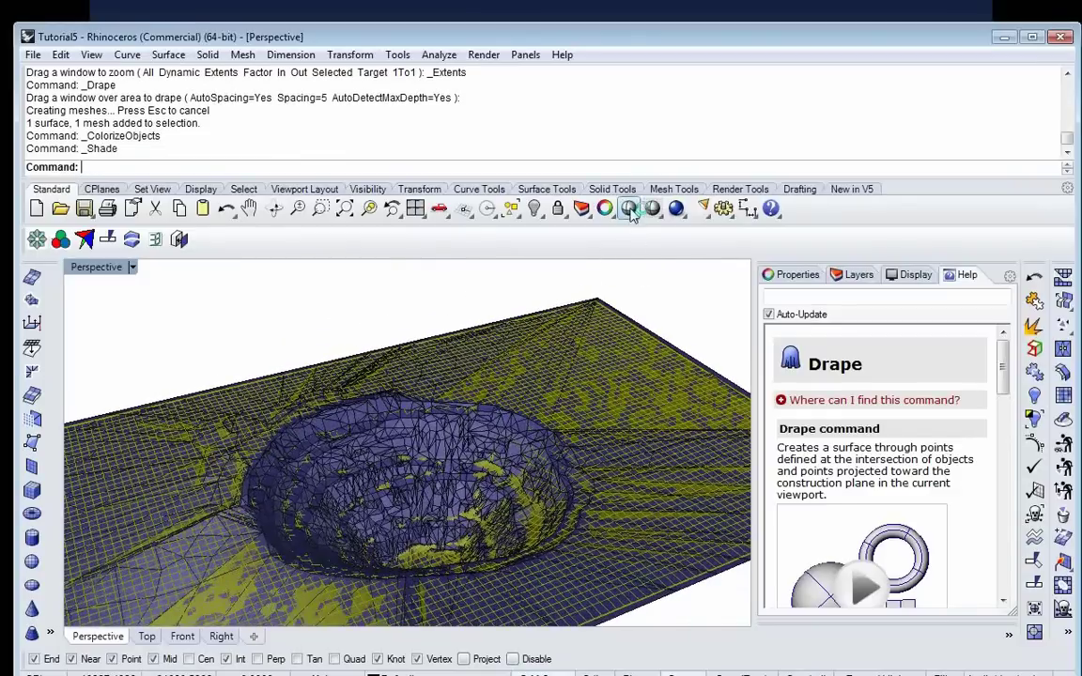
right_click_drag(568, 339, 562, 307)
scroll(500, 406, "down", 4)
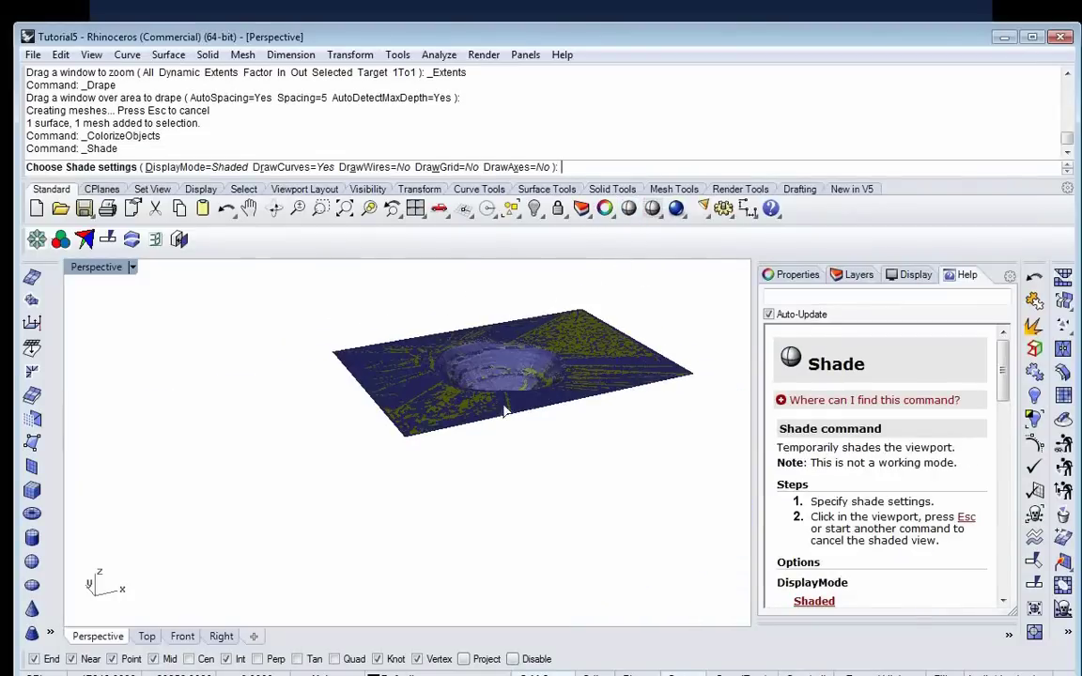
scroll(415, 427, "up", 7)
Step: Hide the terrain mesh so only the draped surface shows, and orbit to inspect its depression
left_click(510, 456)
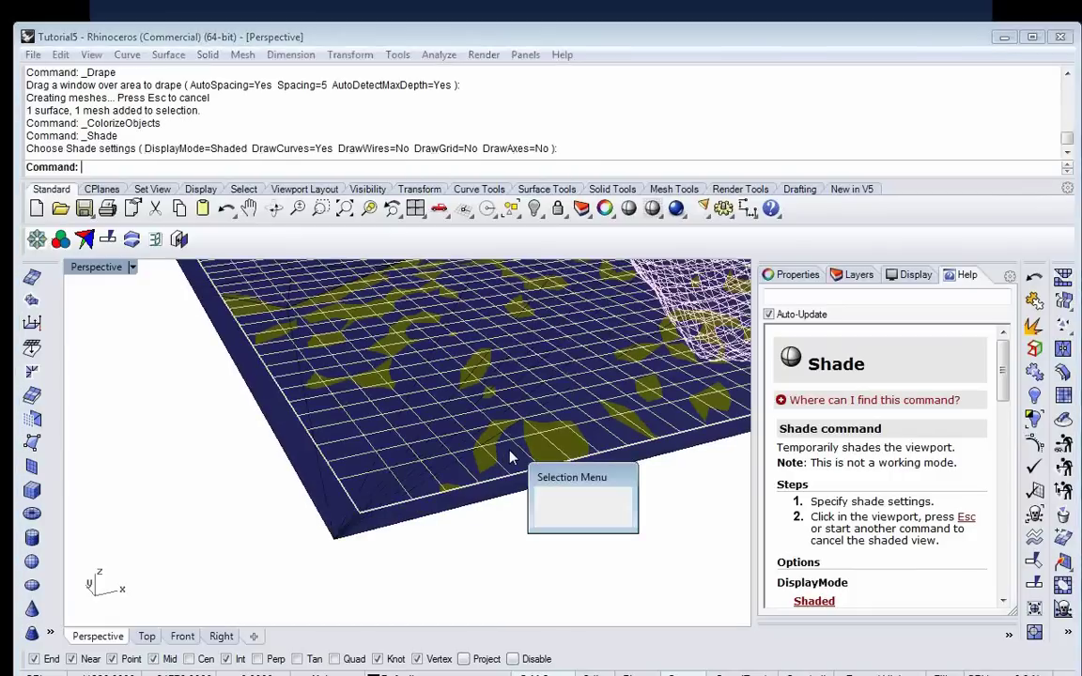
left_click(557, 507)
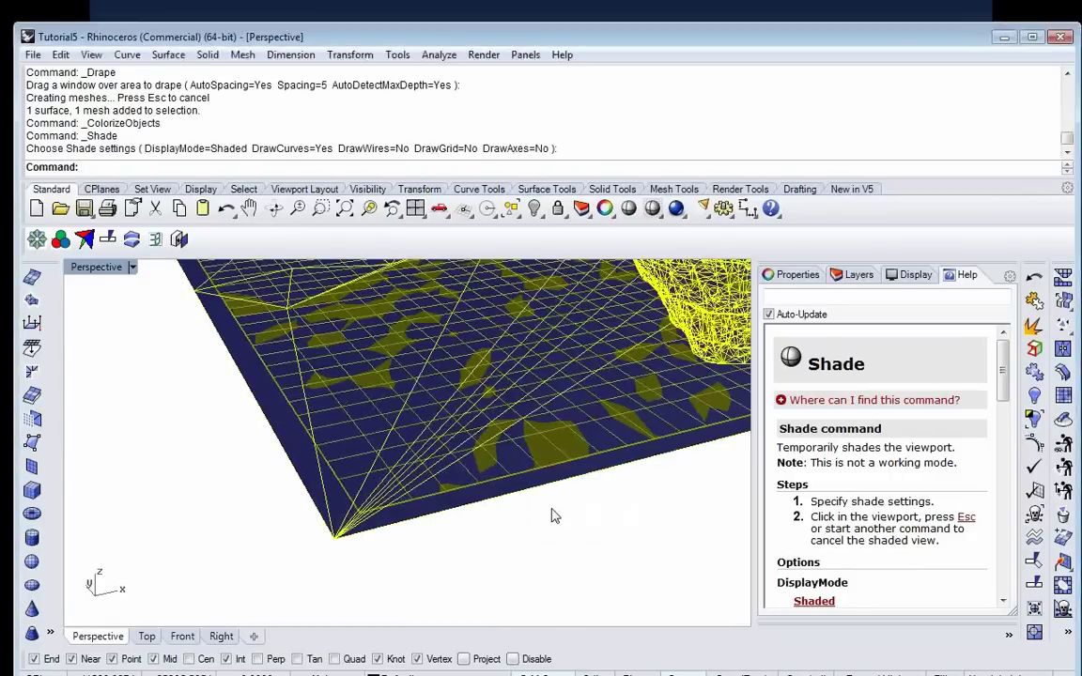
left_click(532, 209)
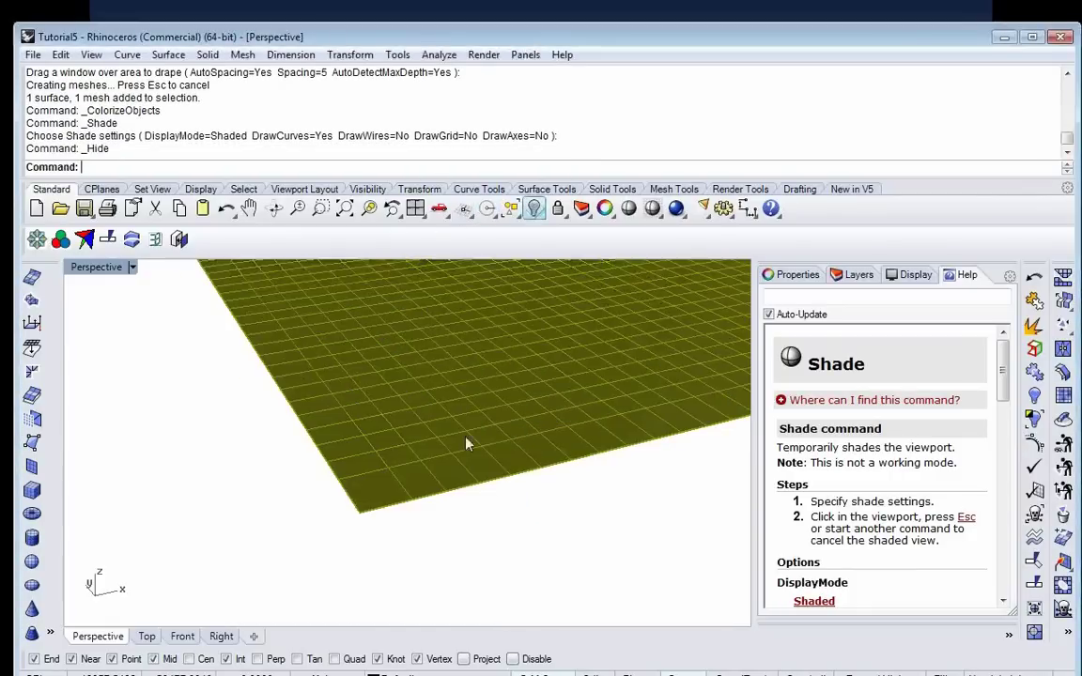
scroll(441, 564, "down", 3)
scroll(574, 437, "up", 5)
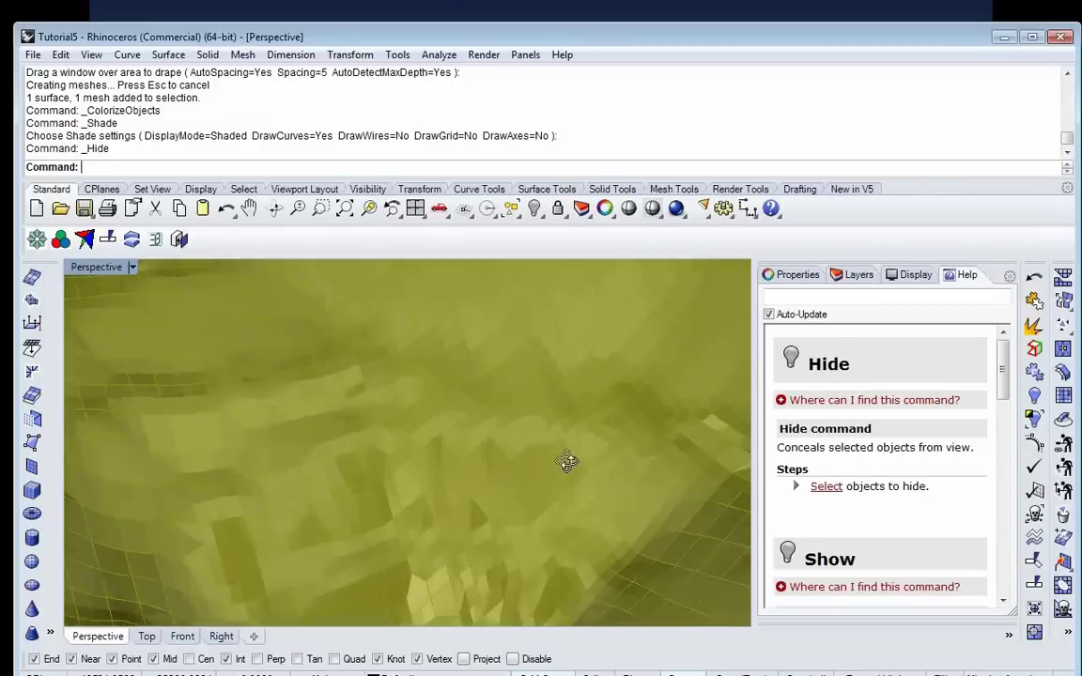
scroll(524, 462, "down", 3)
right_click_drag(522, 460, 372, 462)
scroll(373, 417, "down", 5)
scroll(373, 415, "up", 3)
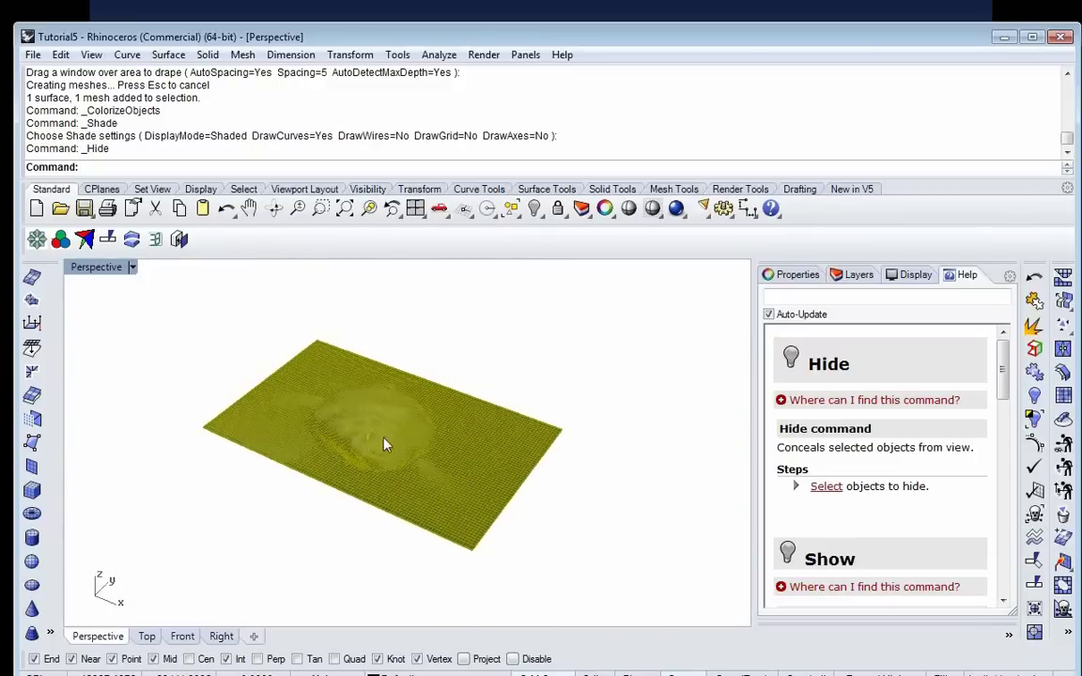
left_click(403, 490)
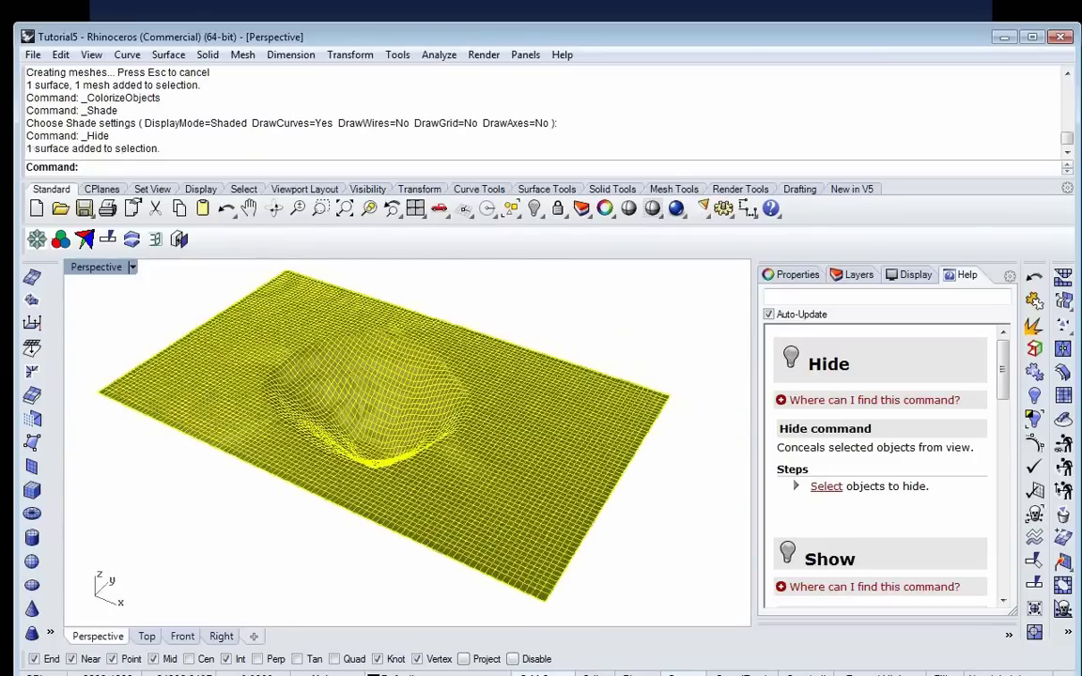
left_click(32, 277)
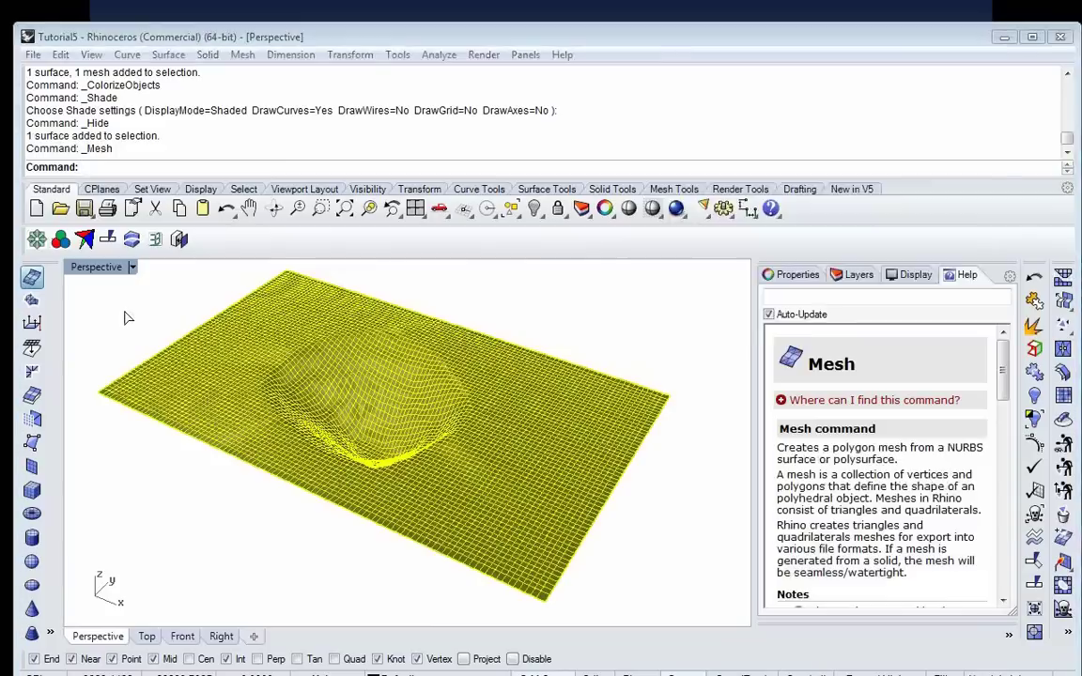
left_click(700, 327)
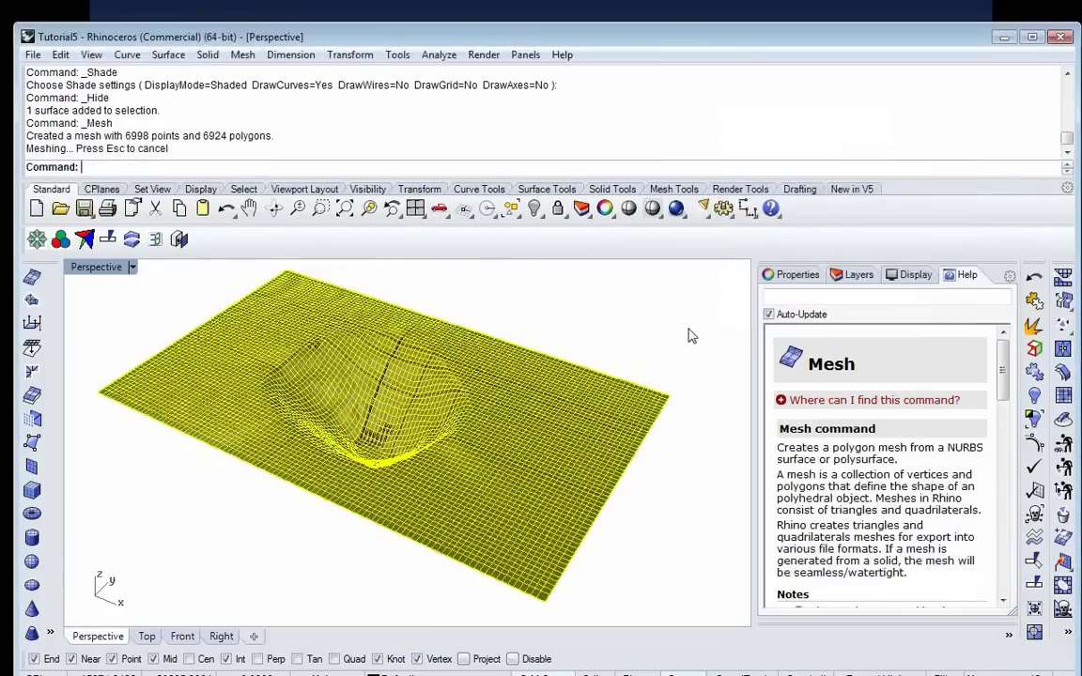
key("Delete")
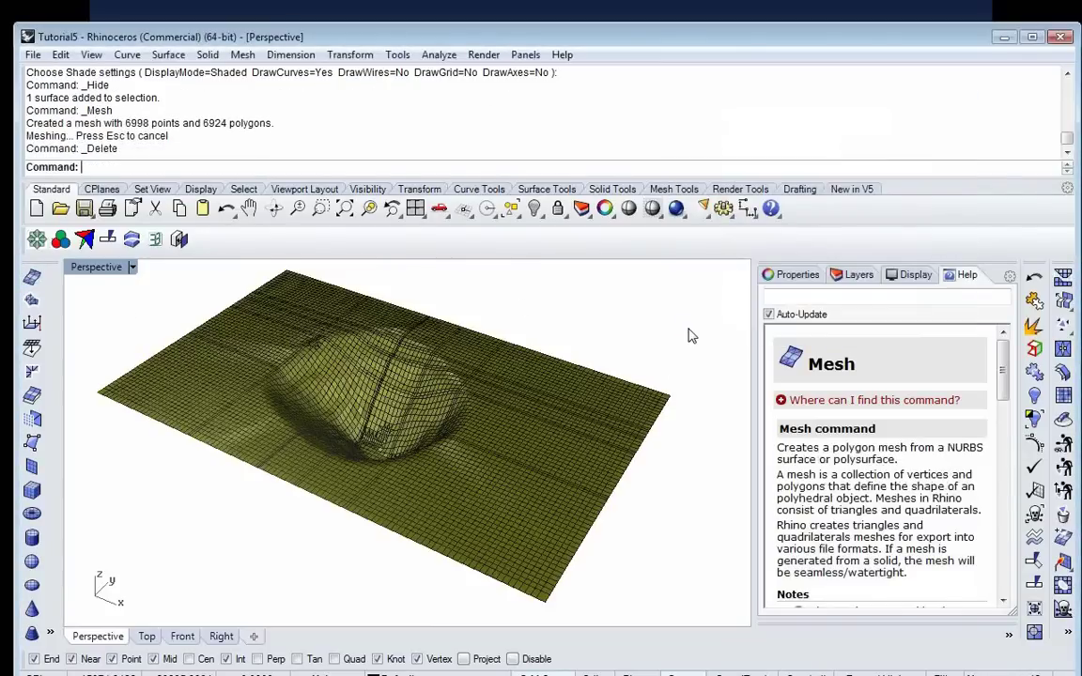
scroll(367, 415, "up", 5)
scroll(371, 420, "down", 7)
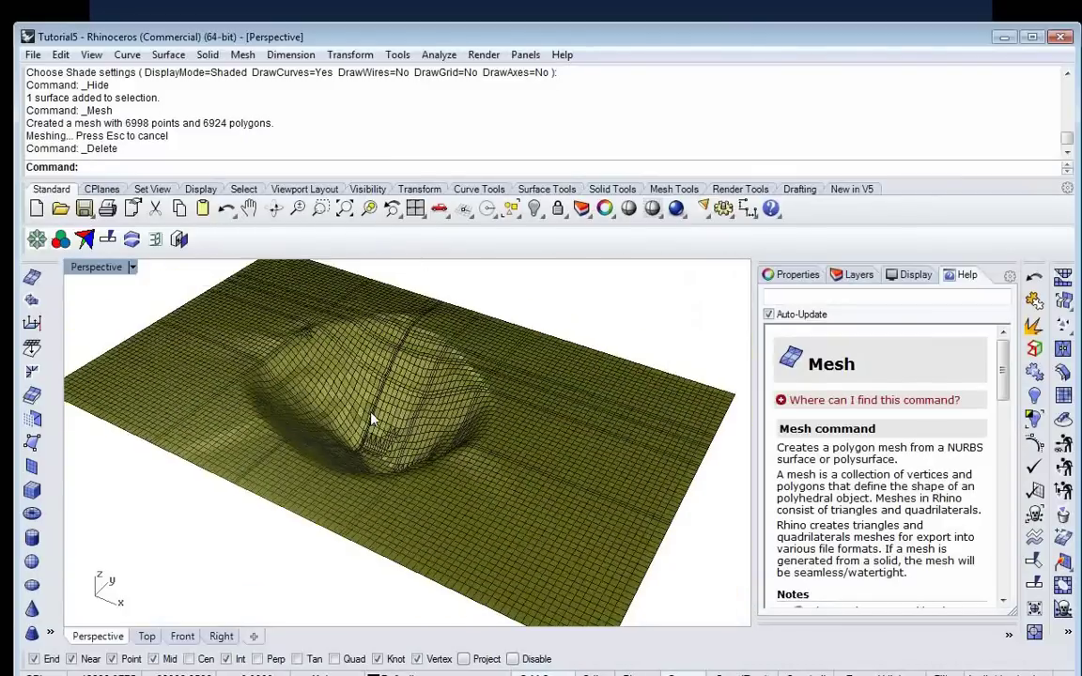
scroll(382, 425, "up", 6)
scroll(381, 430, "down", 4)
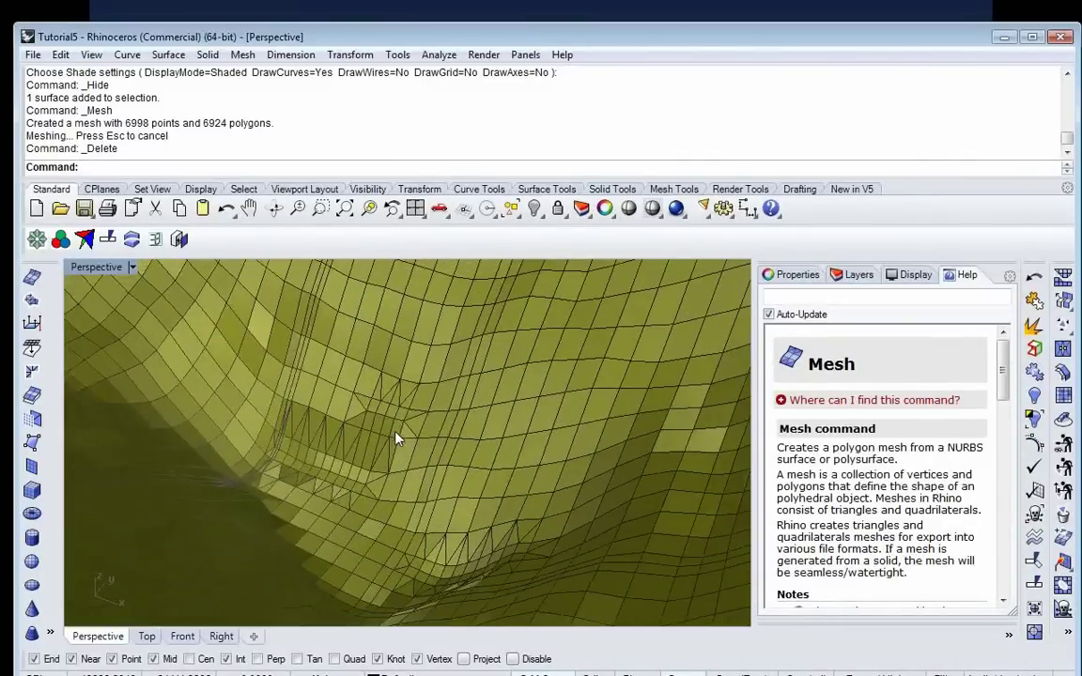
scroll(398, 438, "down", 4)
key("ctrl+z")
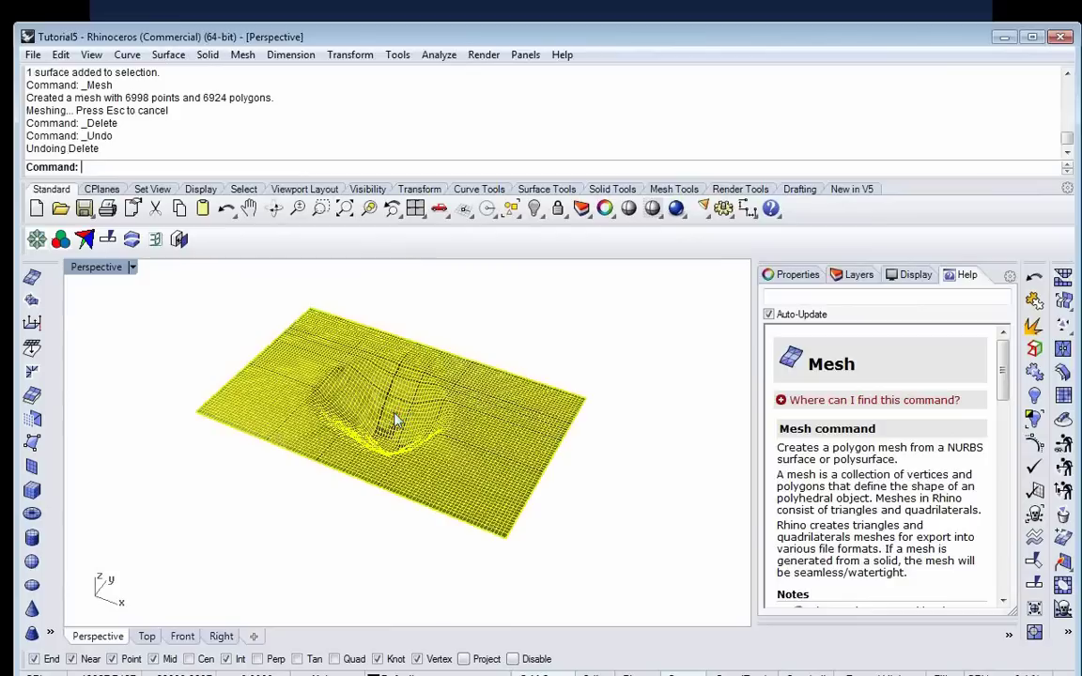
key("ctrl+z")
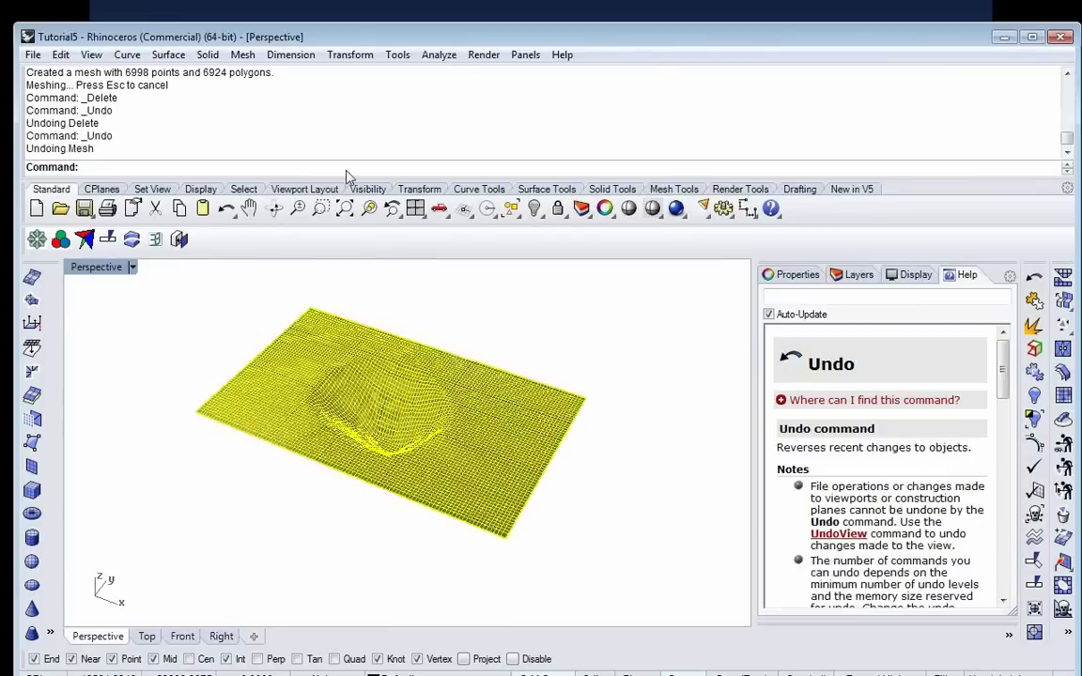
Step: Create a mesh from the draped terrain surface's NURBS control polygon
left_click(242, 55)
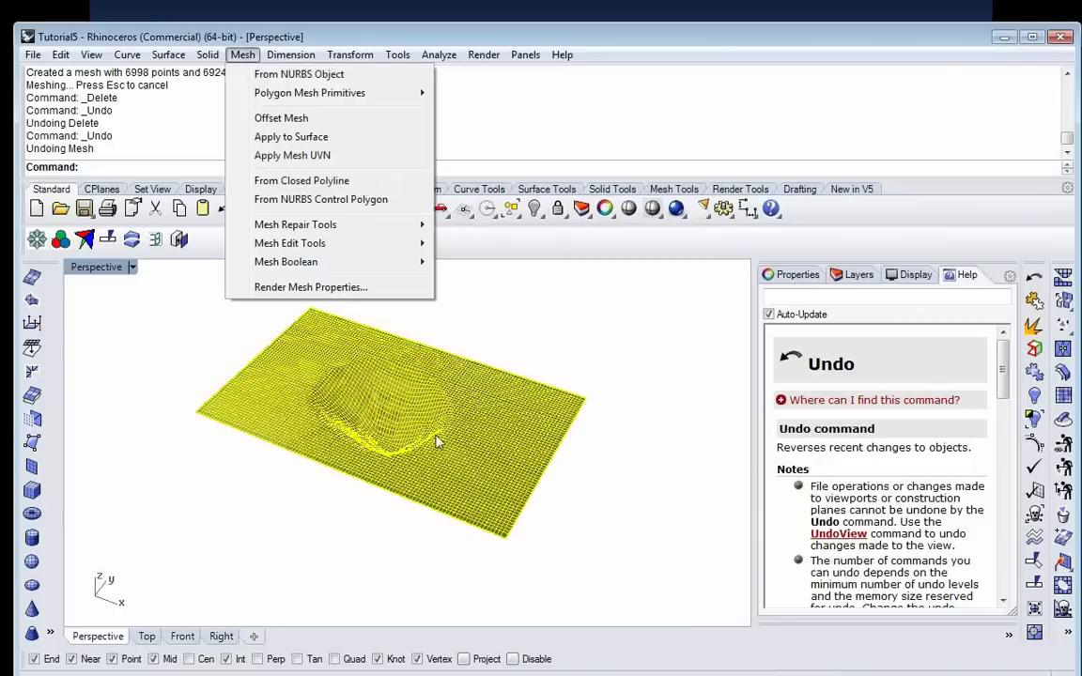
left_click(348, 200)
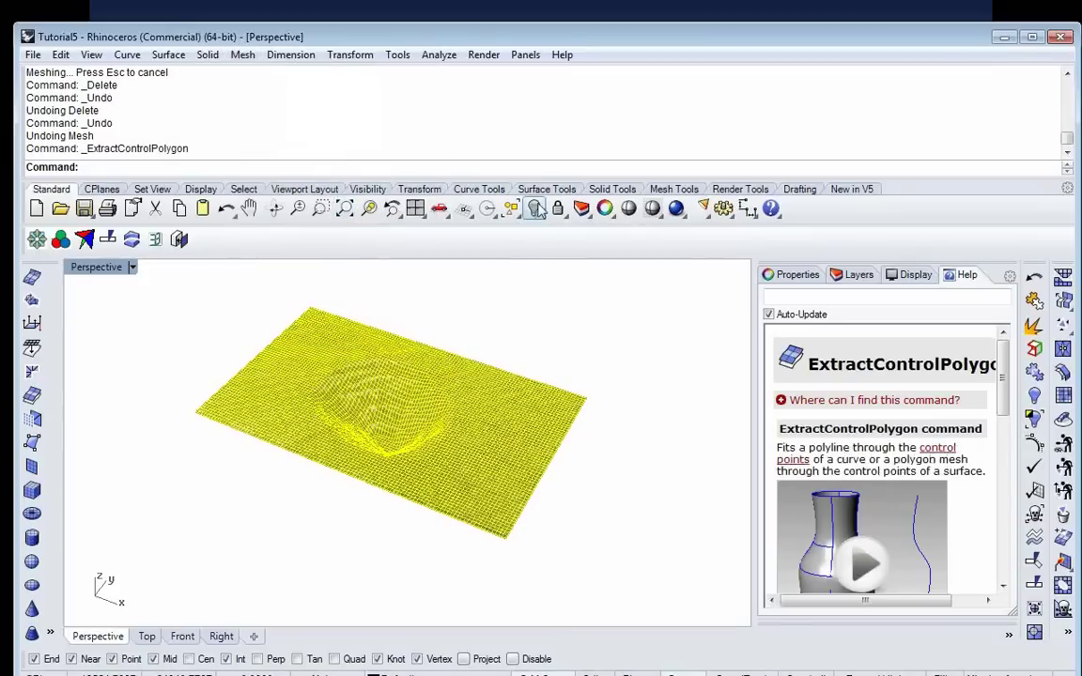
left_click(519, 425)
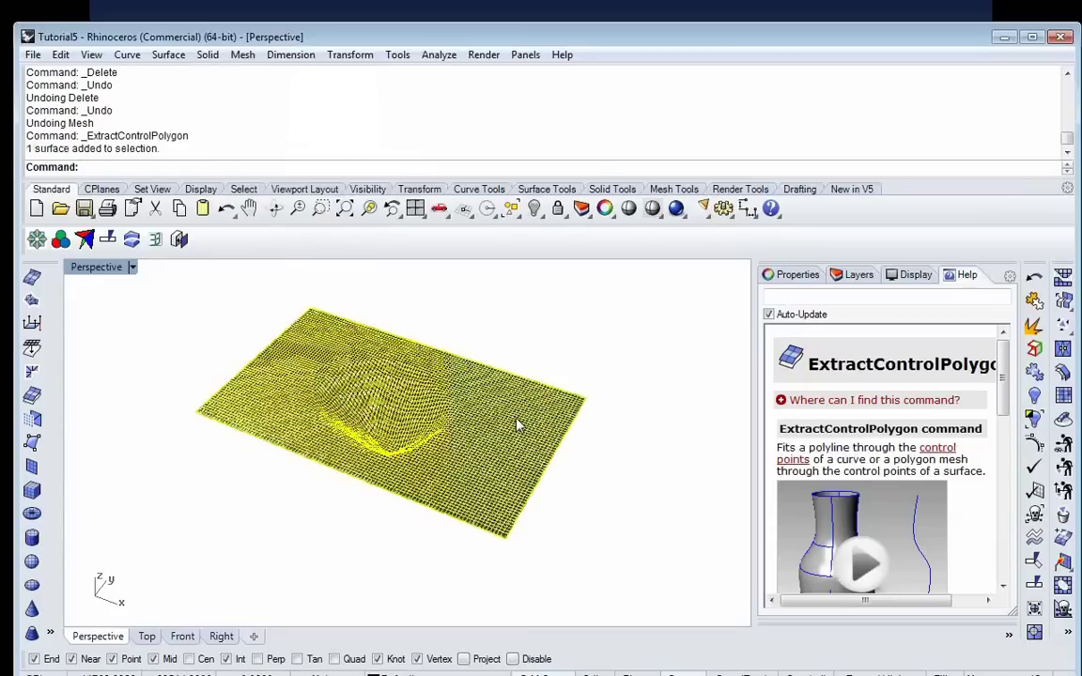
Step: Select the new control-polygon mesh from among the overlapping surface and mesh
left_click(512, 314)
scroll(427, 444, "up", 2)
scroll(436, 469, "up", 4)
left_click(467, 505)
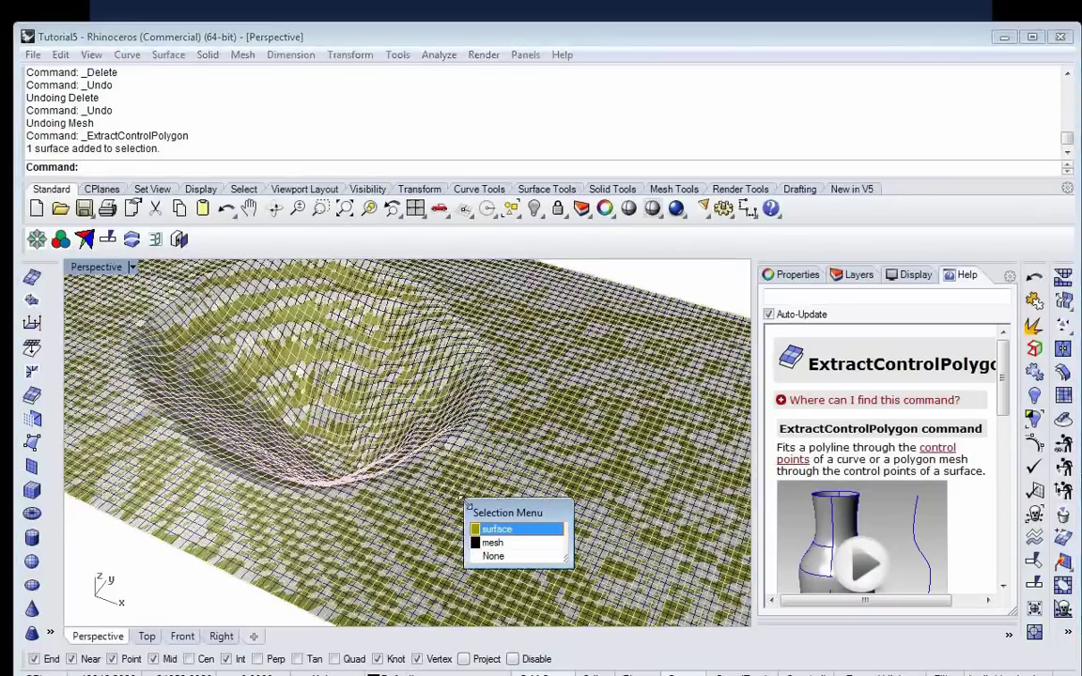
left_click(488, 543)
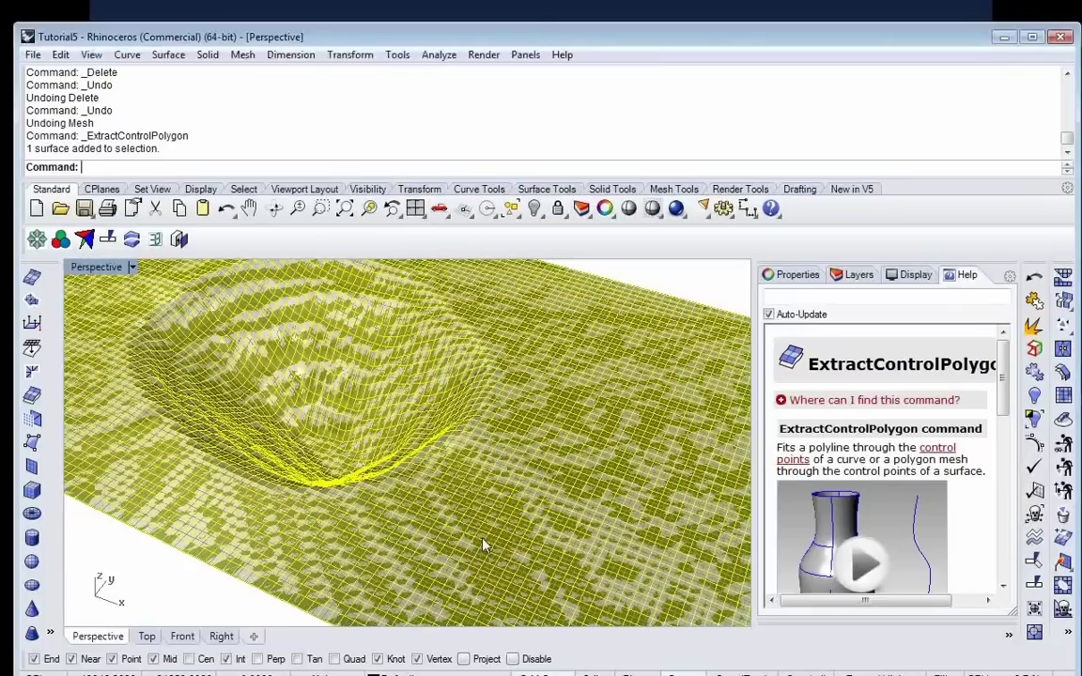
left_click(534, 210)
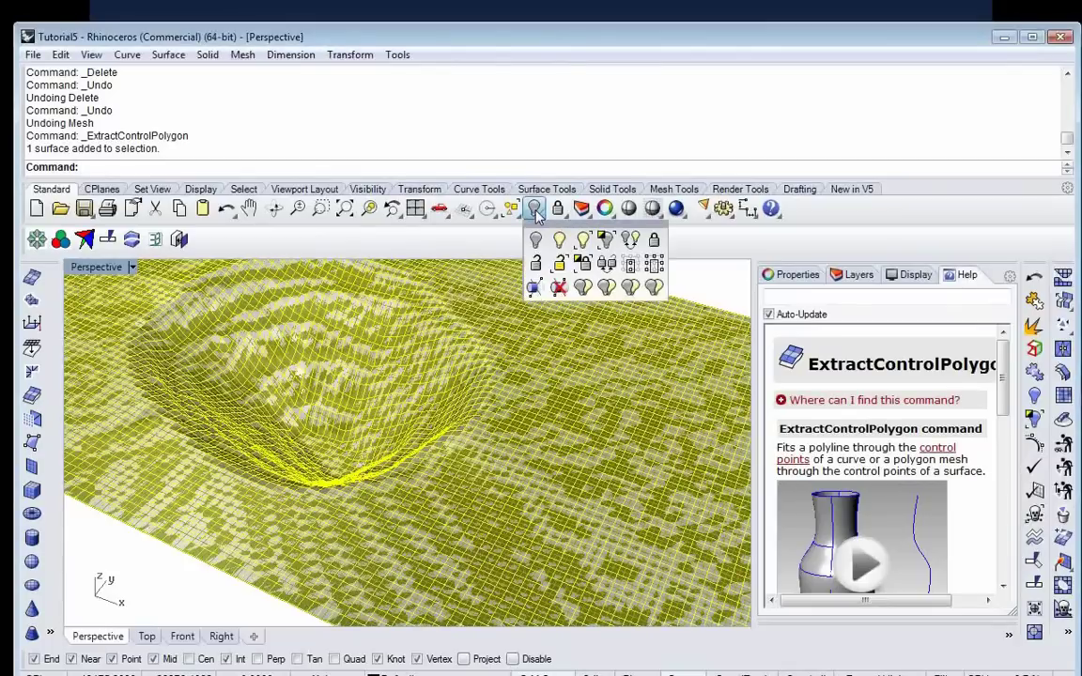
Step: Hide everything except the selected control-polygon mesh and orbit to check it
left_click(606, 239)
scroll(486, 441, "down", 8)
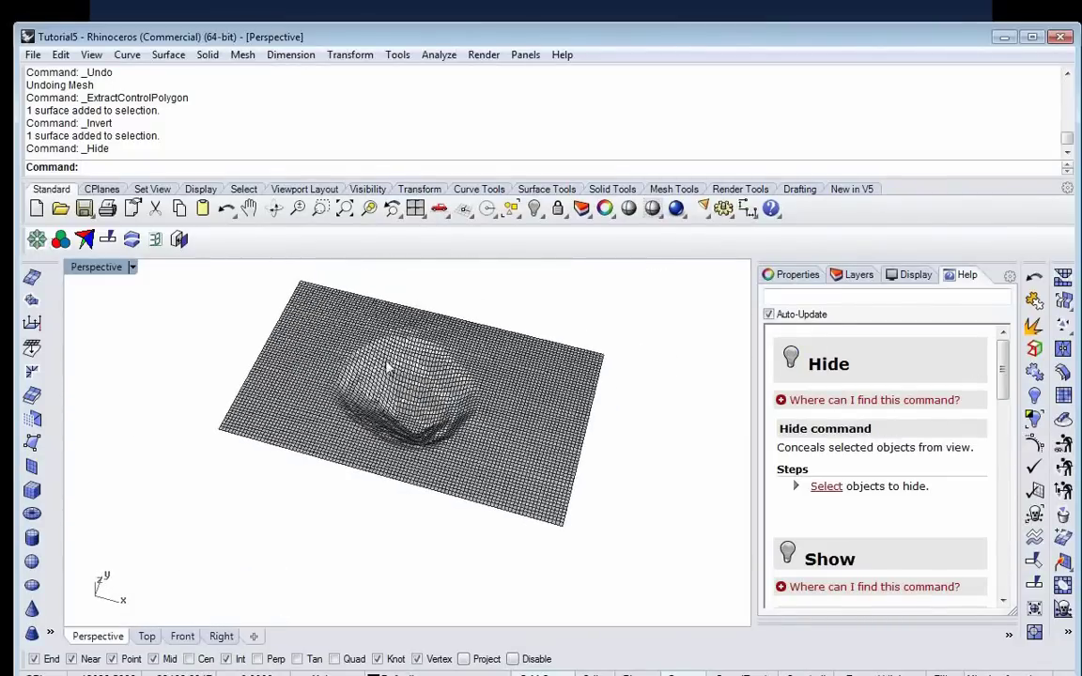
scroll(380, 371, "up", 5)
scroll(385, 352, "down", 6)
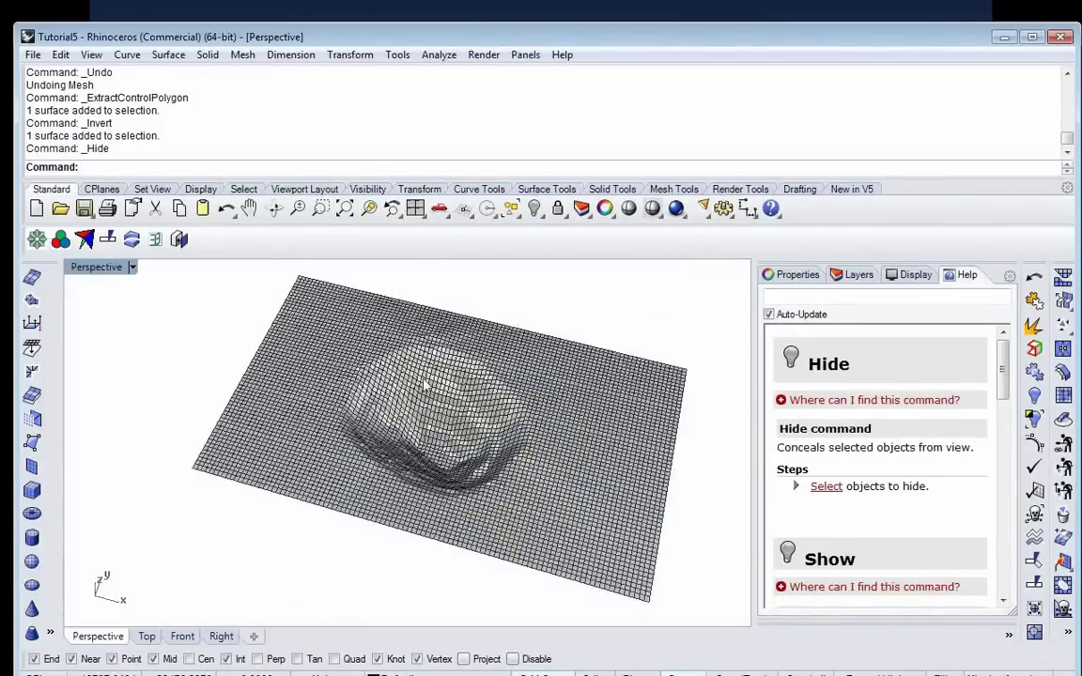
mouse_move(452, 432)
right_mouse_down()
mouse_move(409, 390)
mouse_move(348, 371)
mouse_move(394, 423)
mouse_move(441, 445)
right_mouse_up()
scroll(409, 485, "down", 3)
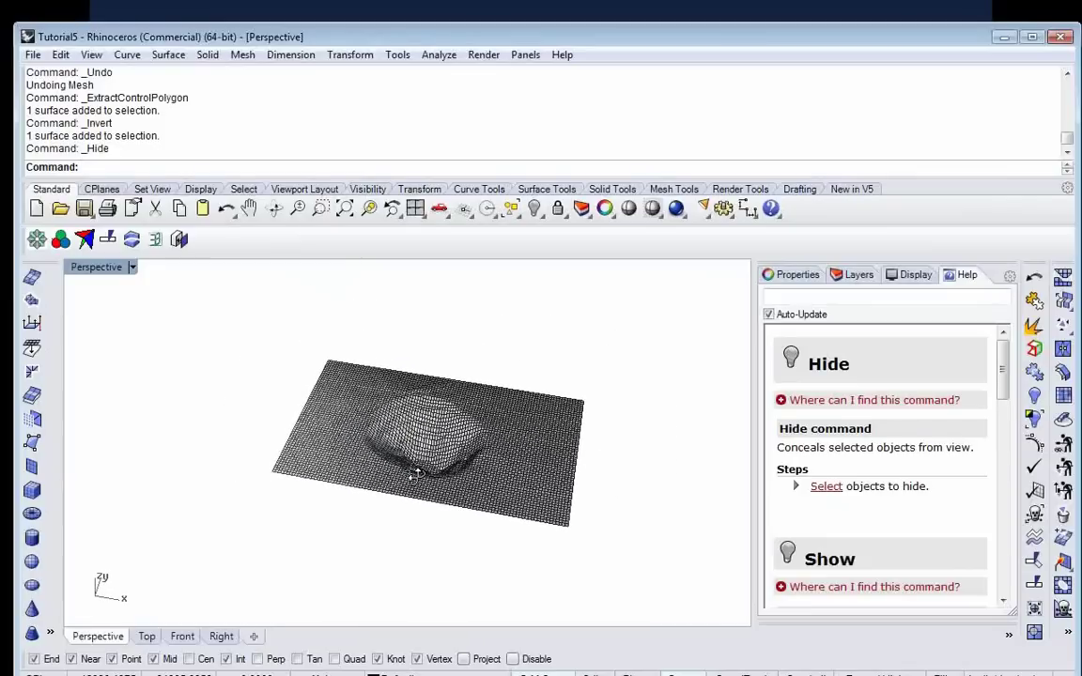
scroll(406, 478, "down", 2)
scroll(527, 437, "up", 2)
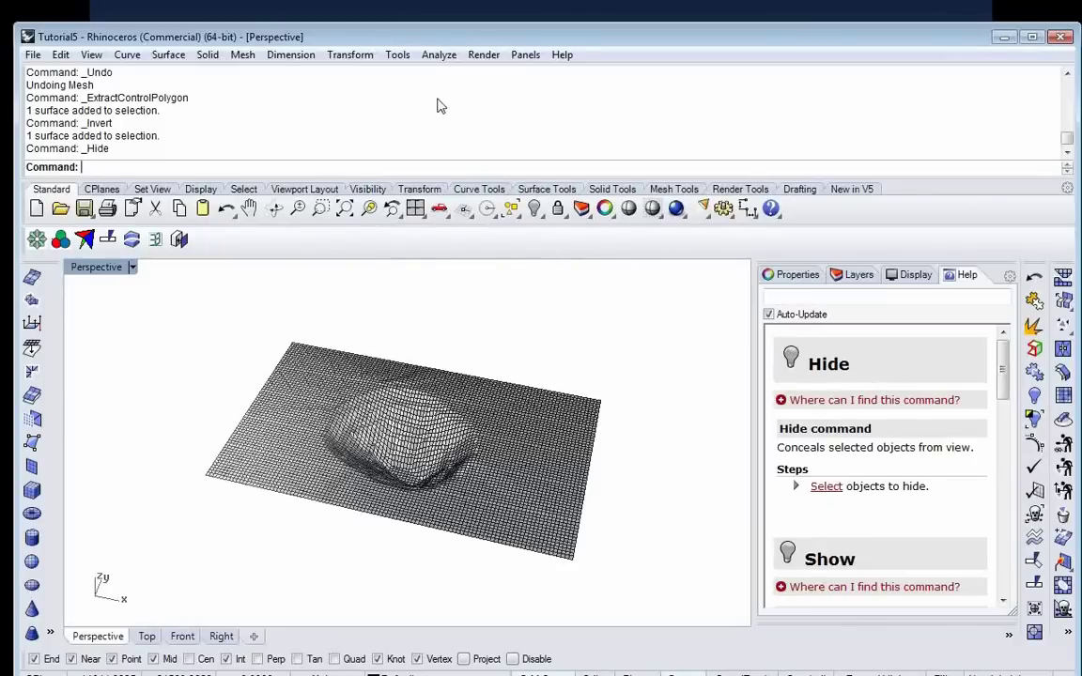
Step: Duplicate the terrain mesh's border curve with DupBorder
type("DupBorder")
key("Return")
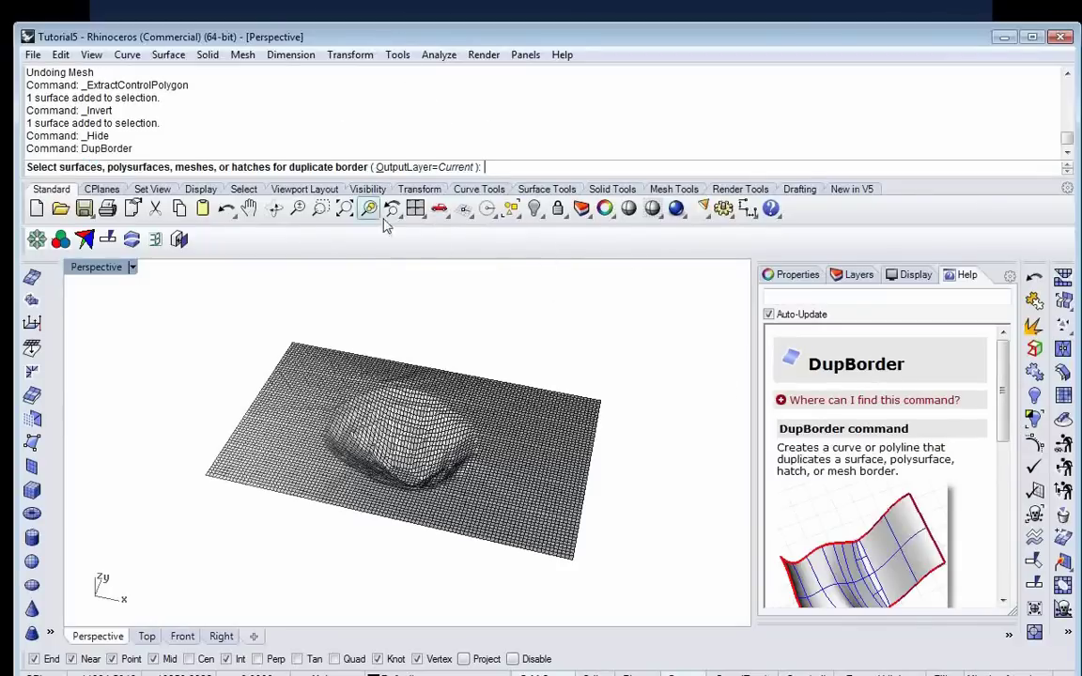
left_click(524, 405)
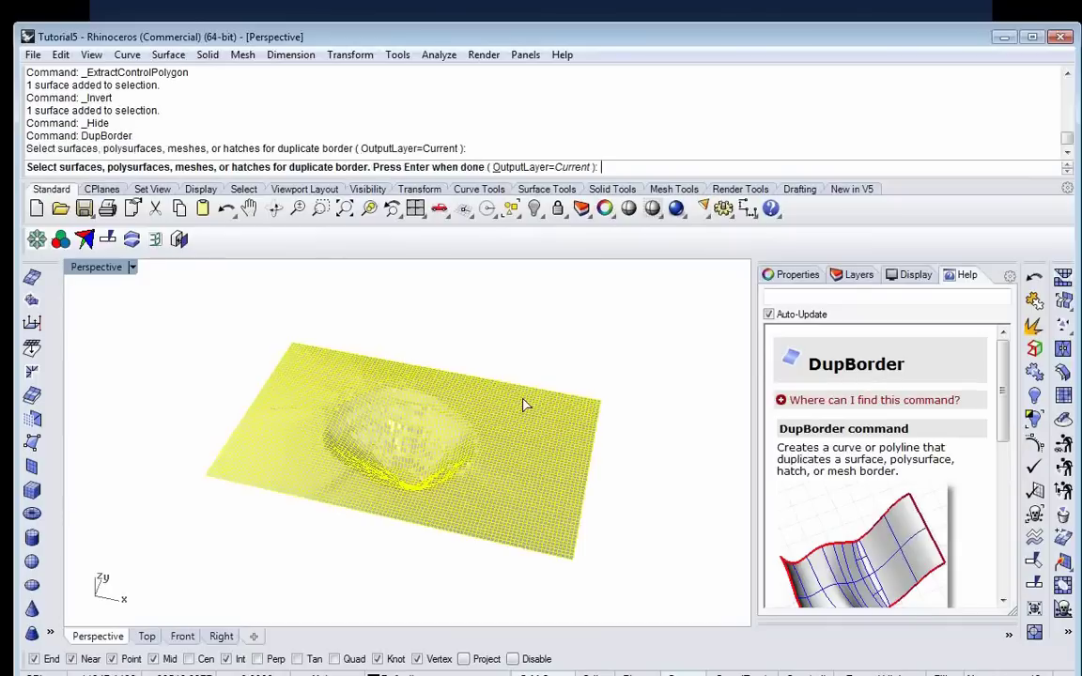
key("Return")
right_click_drag(524, 404, 579, 401)
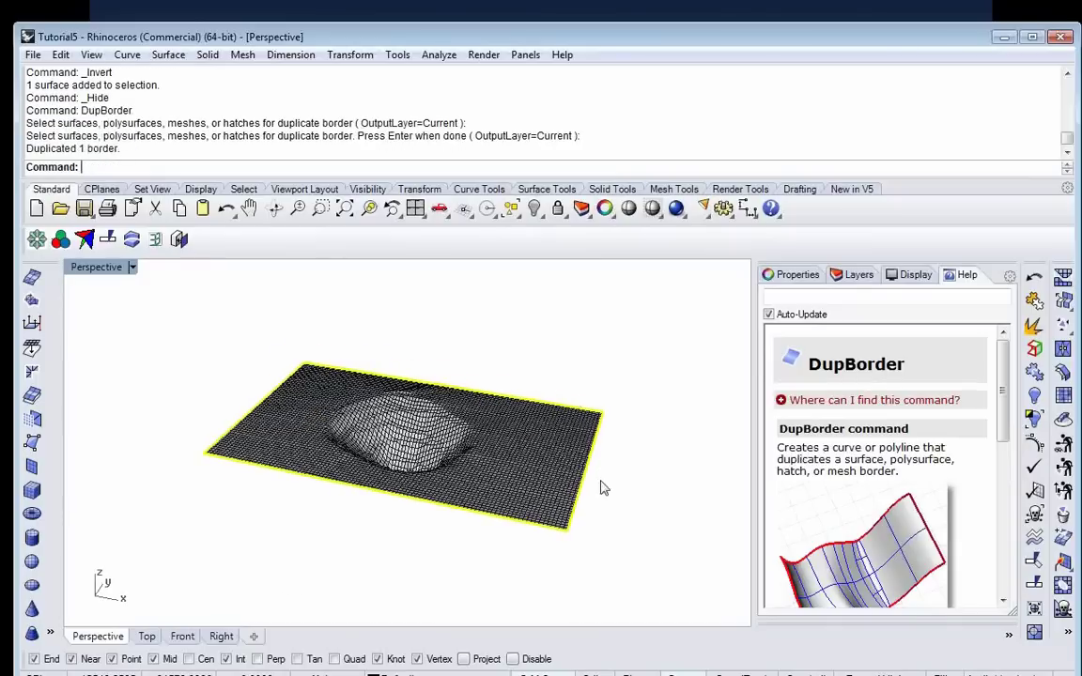
Step: Extrude the border curve straight by -1000 to form the box walls, and select them
left_click(171, 59)
mouse_move(210, 292)
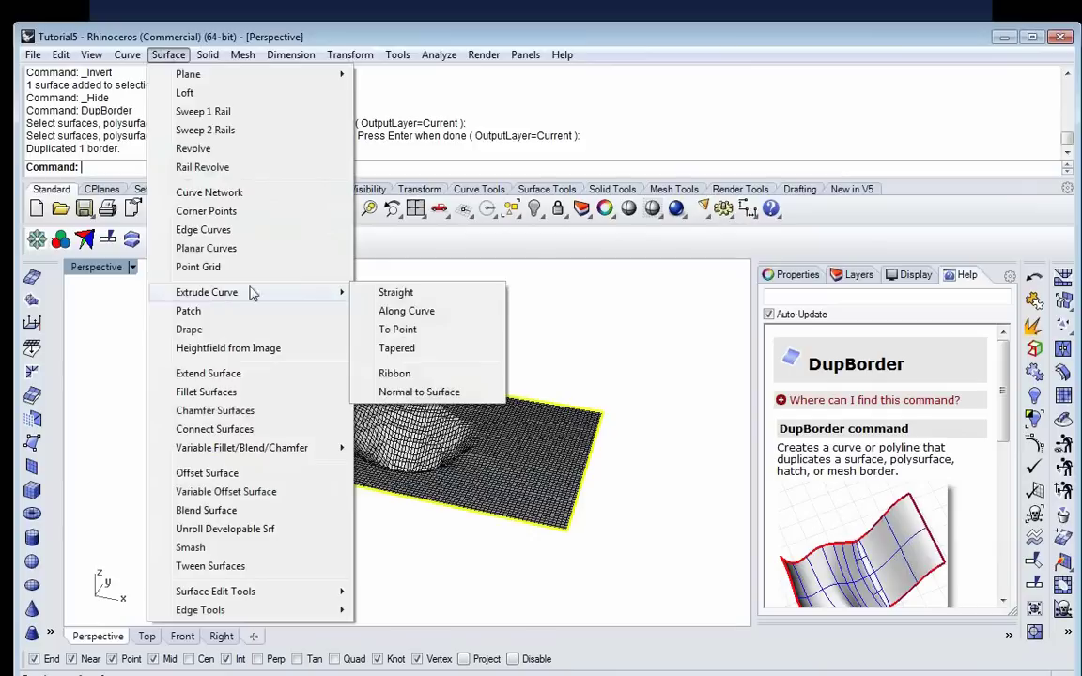
left_click(427, 294)
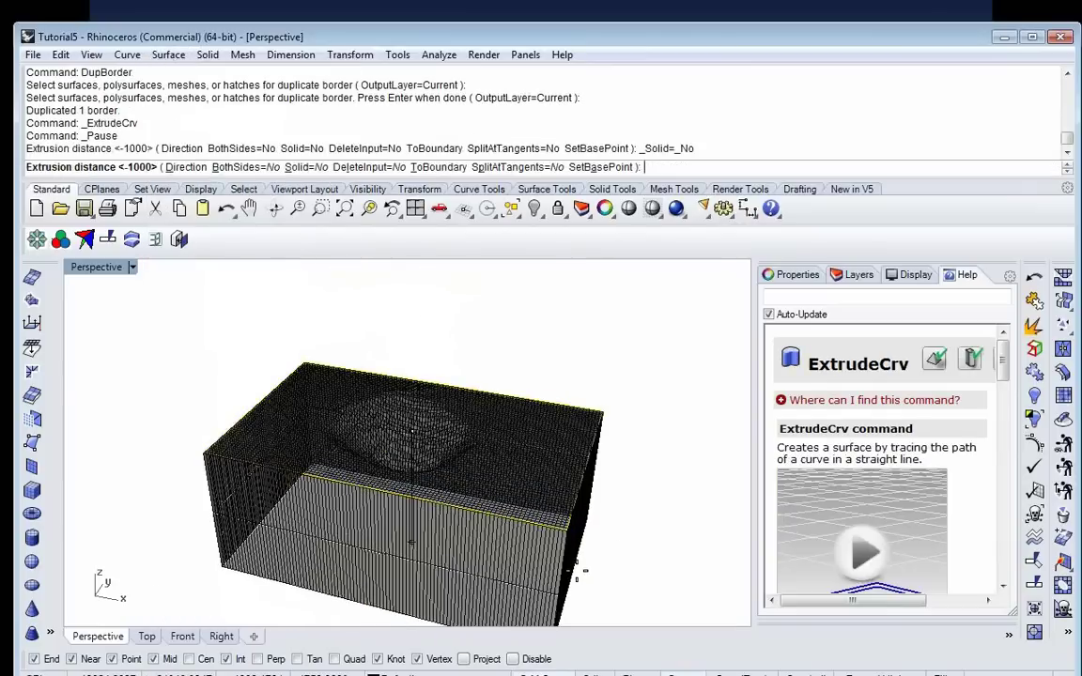
type("-1000")
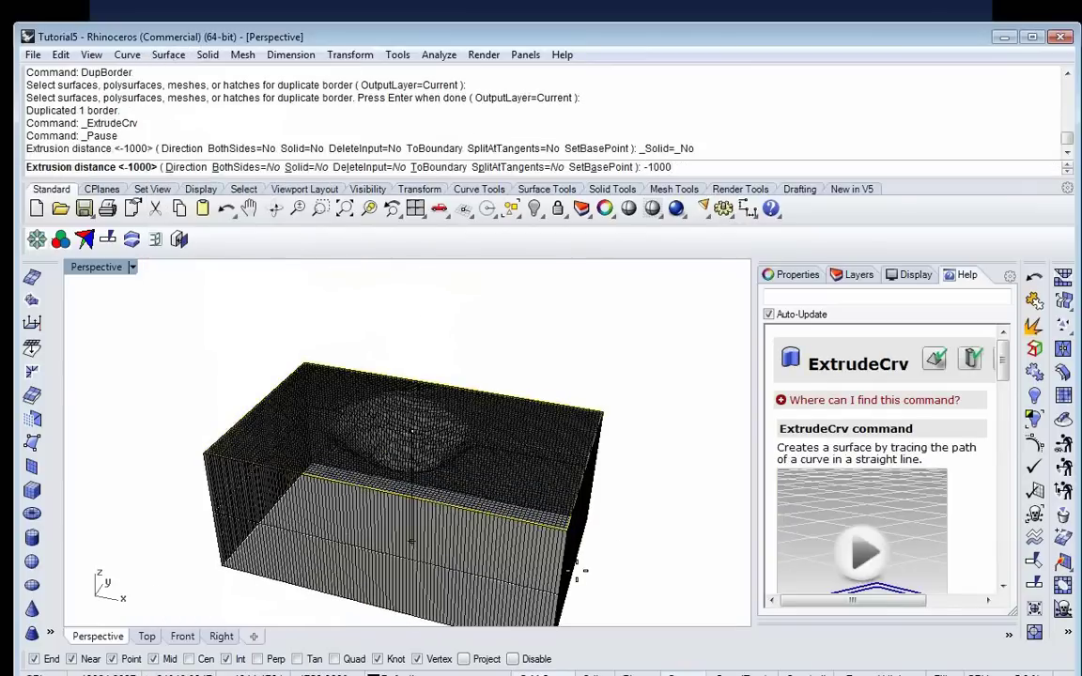
key("Return")
left_click(502, 562)
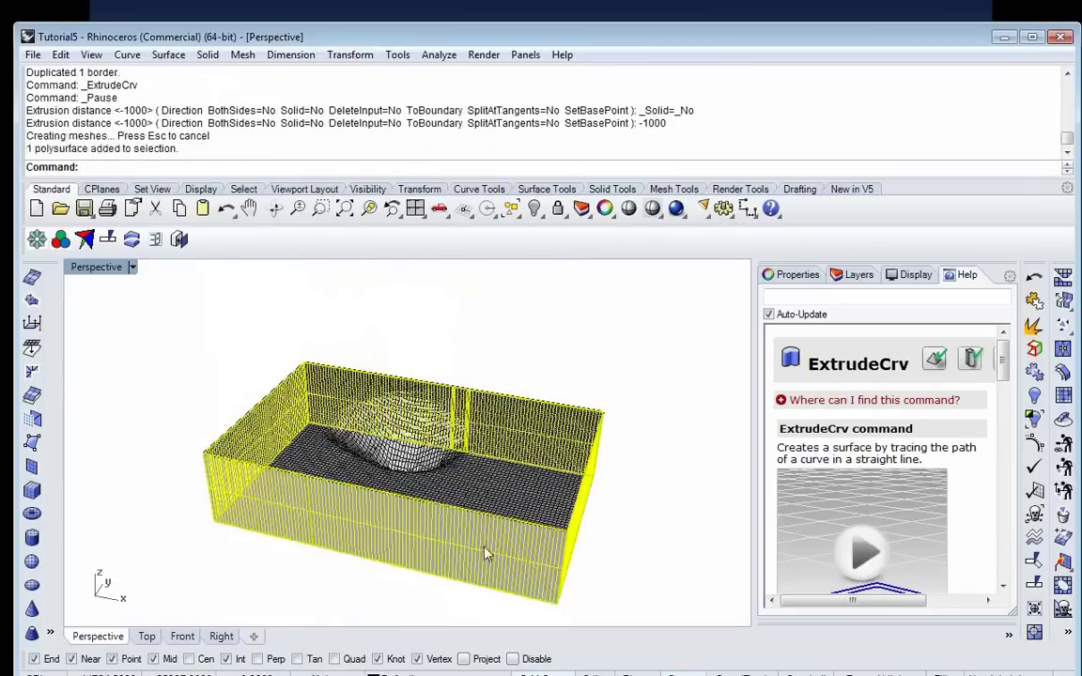
Step: Mesh the extruded walls at density 1 and delete the original polysurface
left_click(32, 277)
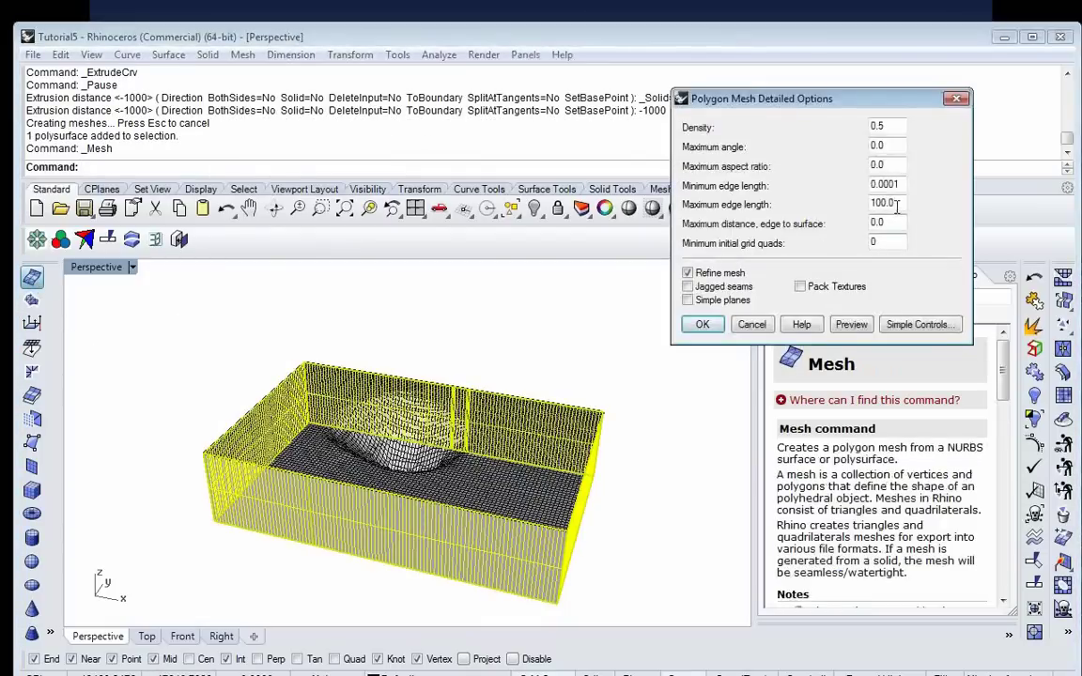
double_click(883, 125)
type("1")
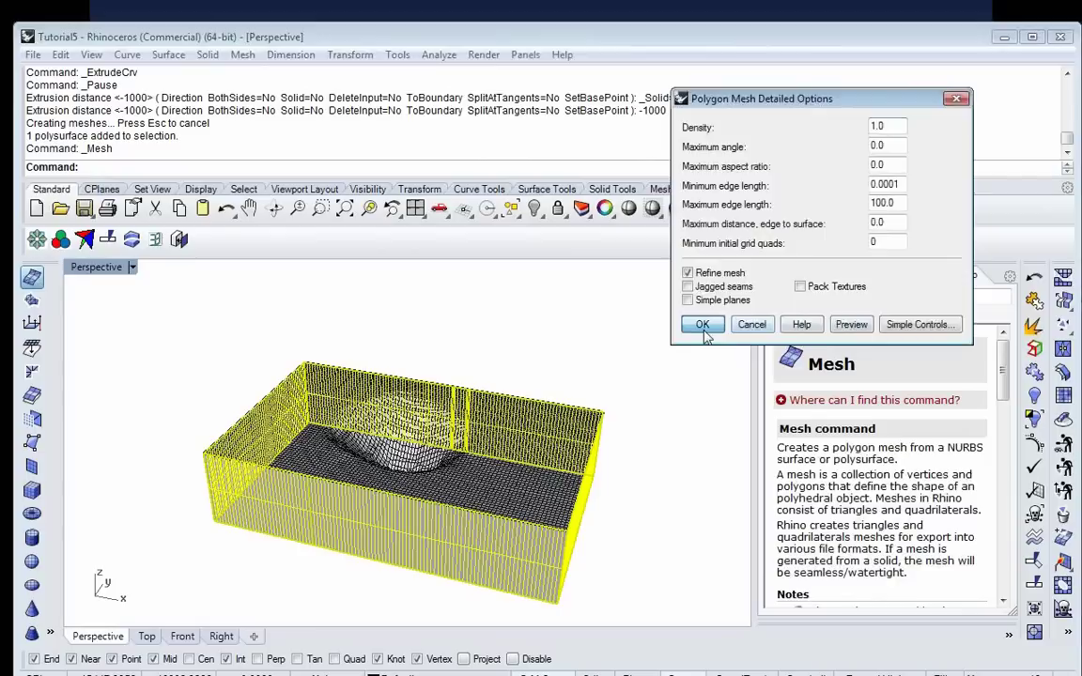
left_click(703, 326)
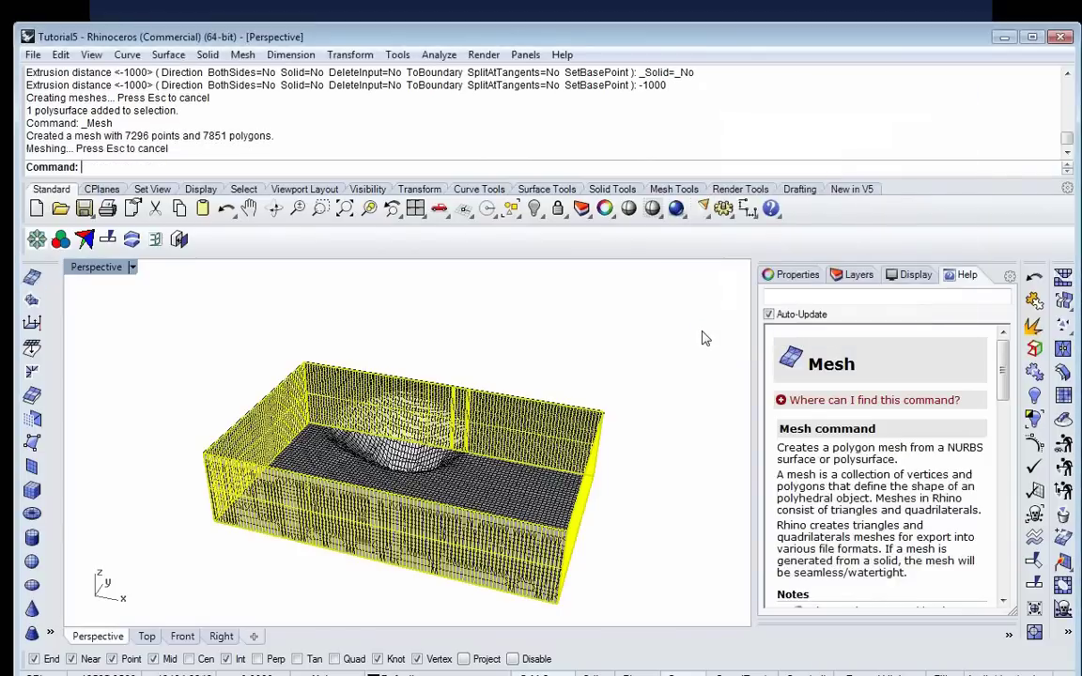
key("Delete")
Step: Join the terrain mesh and wall mesh into a single mesh
left_click(509, 570)
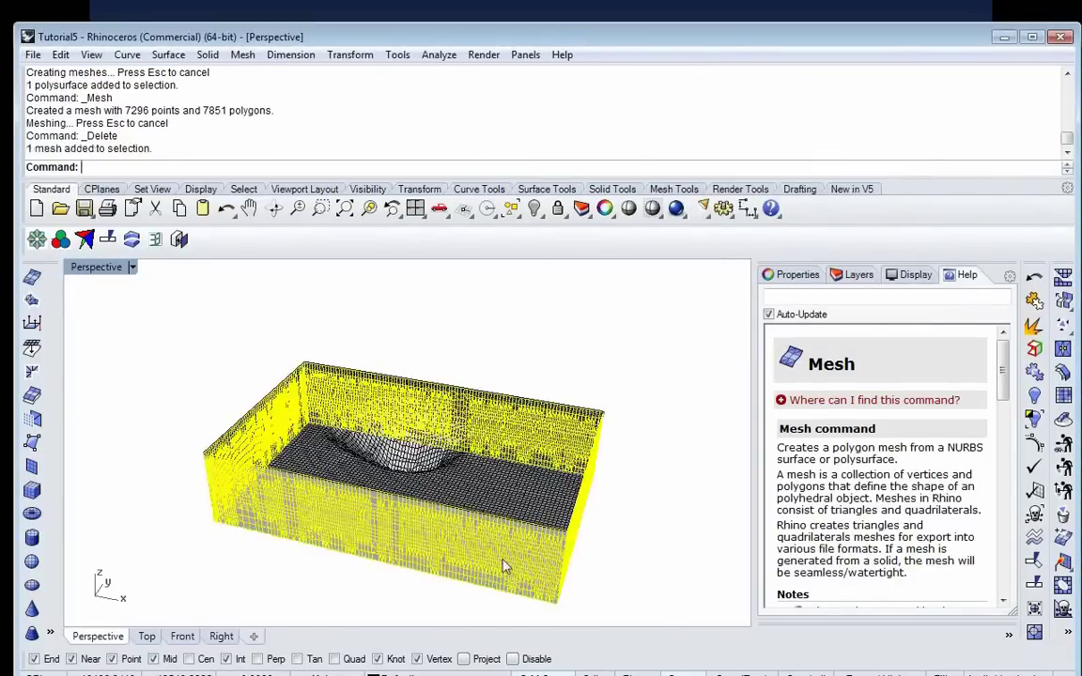
left_click(516, 505)
key("ctrl+j")
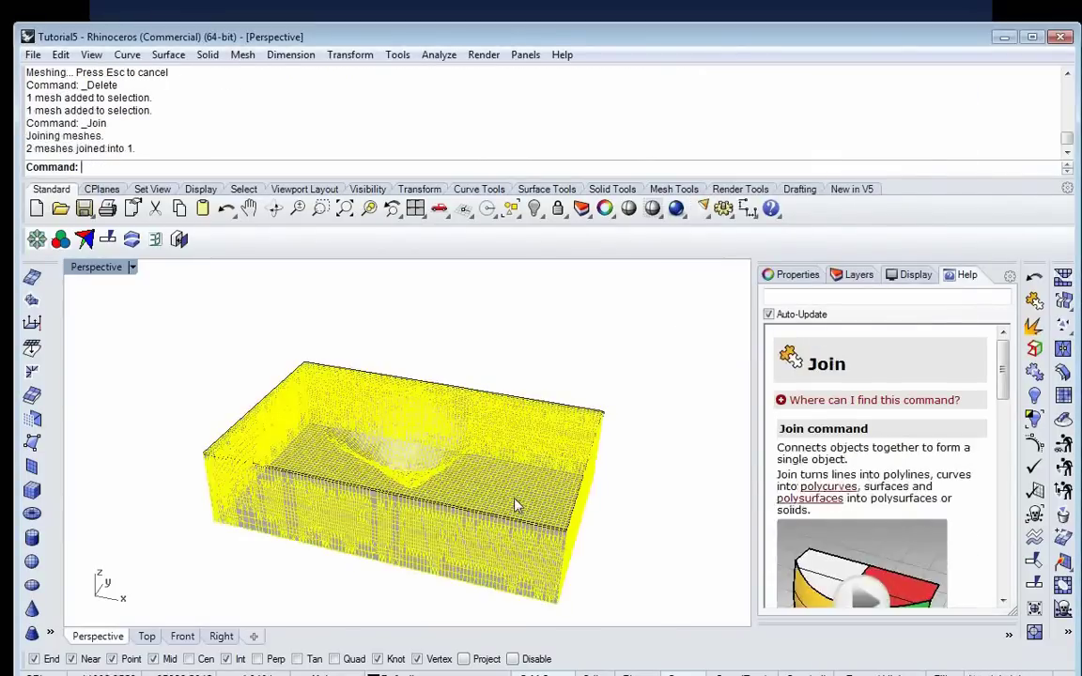
Step: Show the joined mesh's naked edges and set MatchMeshEdge DistanceToAdjust to 1
left_click(1034, 349)
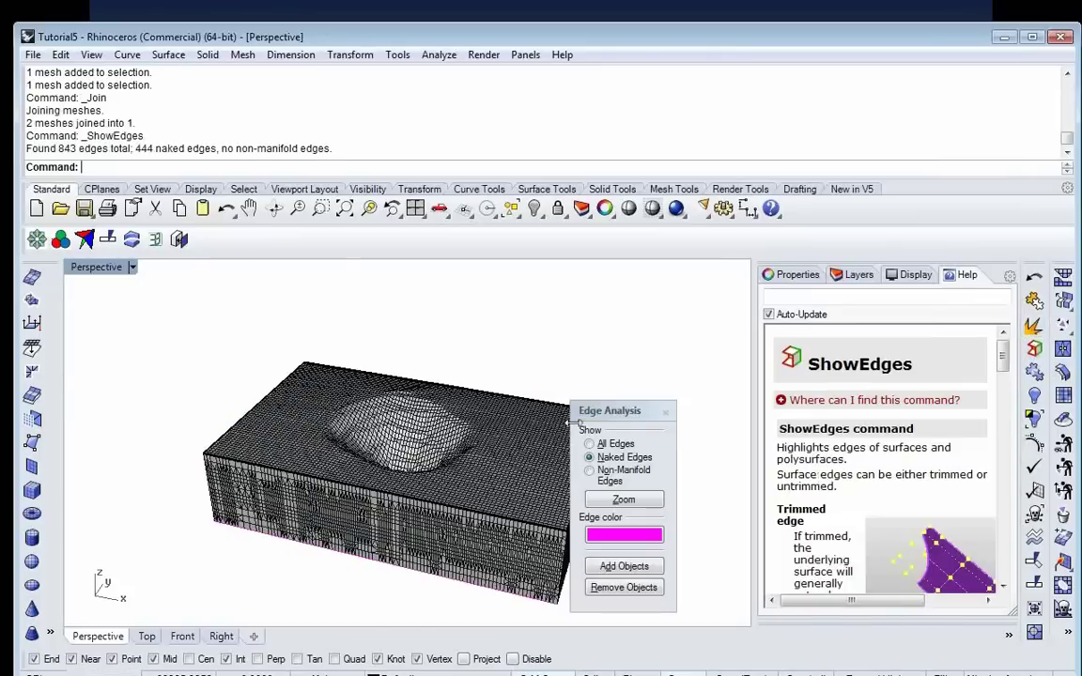
left_click(625, 501)
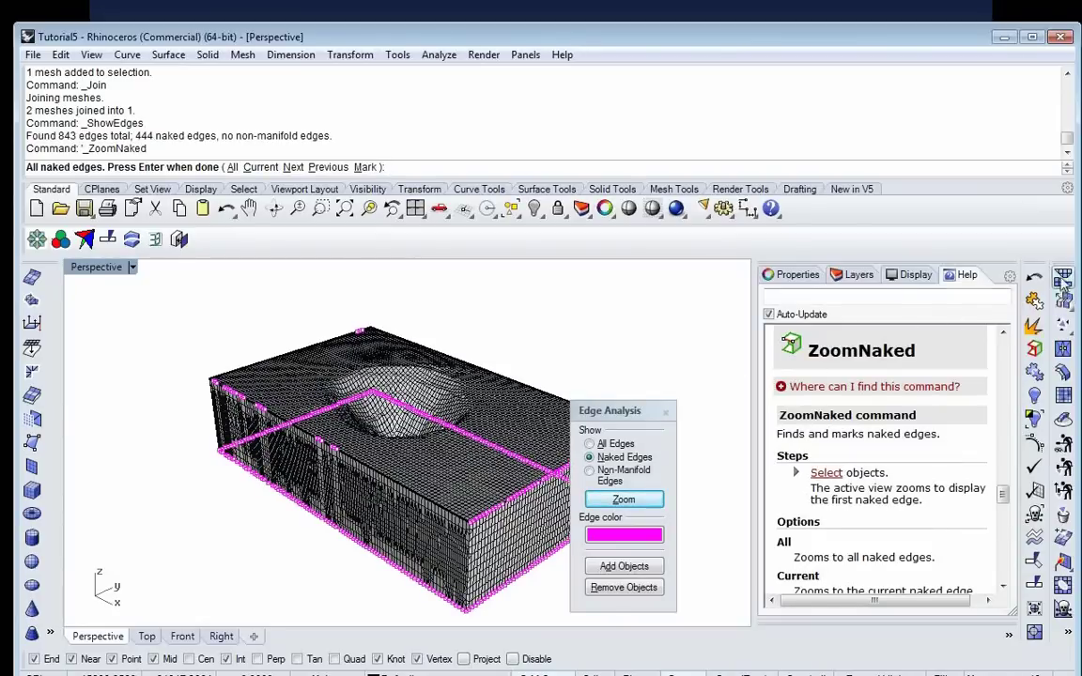
left_click(957, 252)
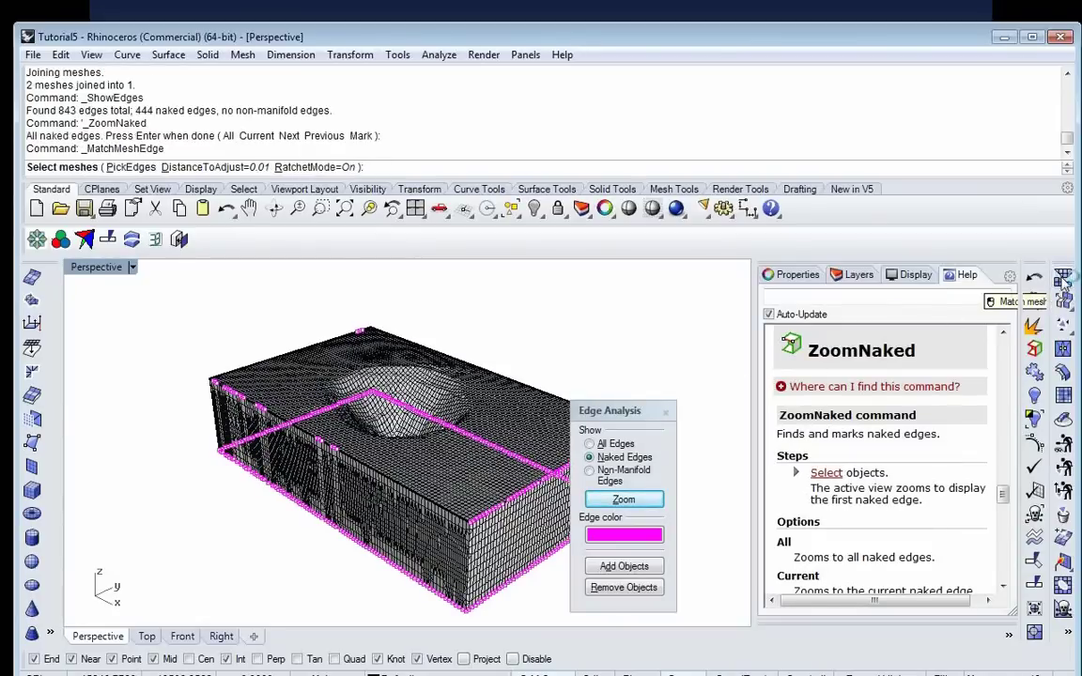
left_click(259, 167)
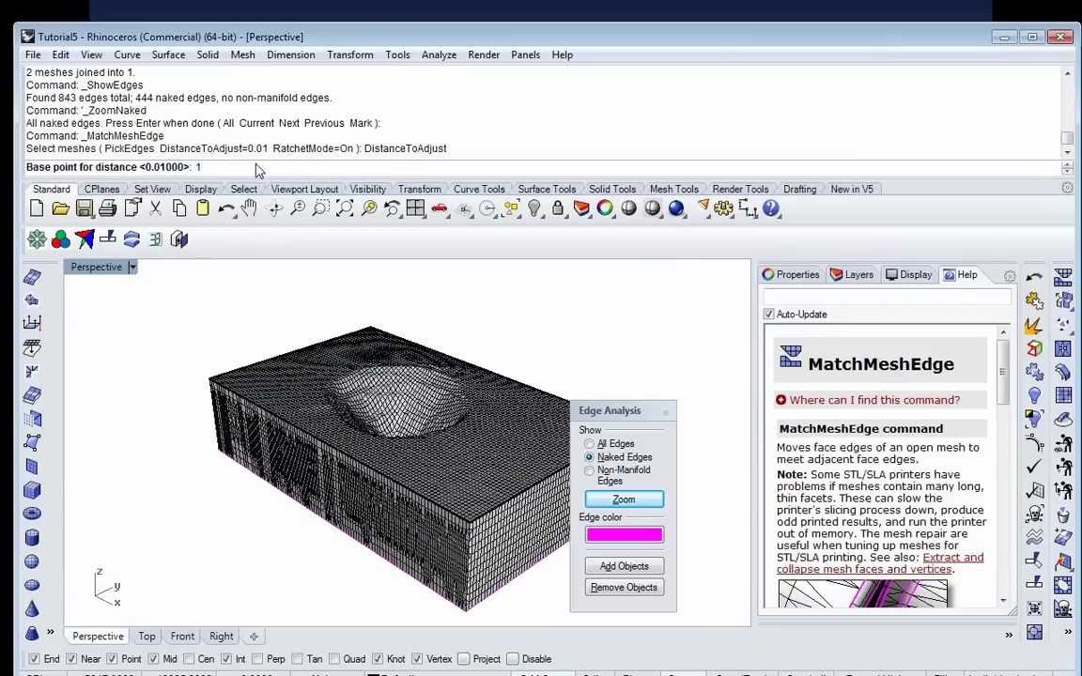
type("1")
key("Return")
key("Return")
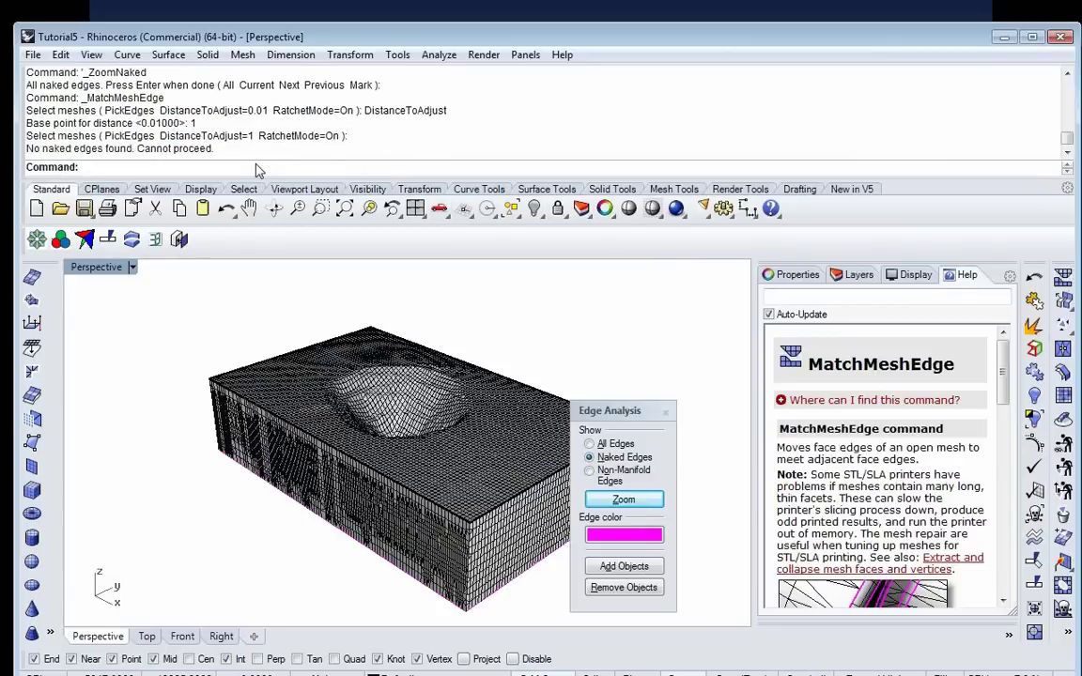
Step: Try matching edges on the joined mesh, then zoom under the box to see its open bottom rim
left_click(329, 343)
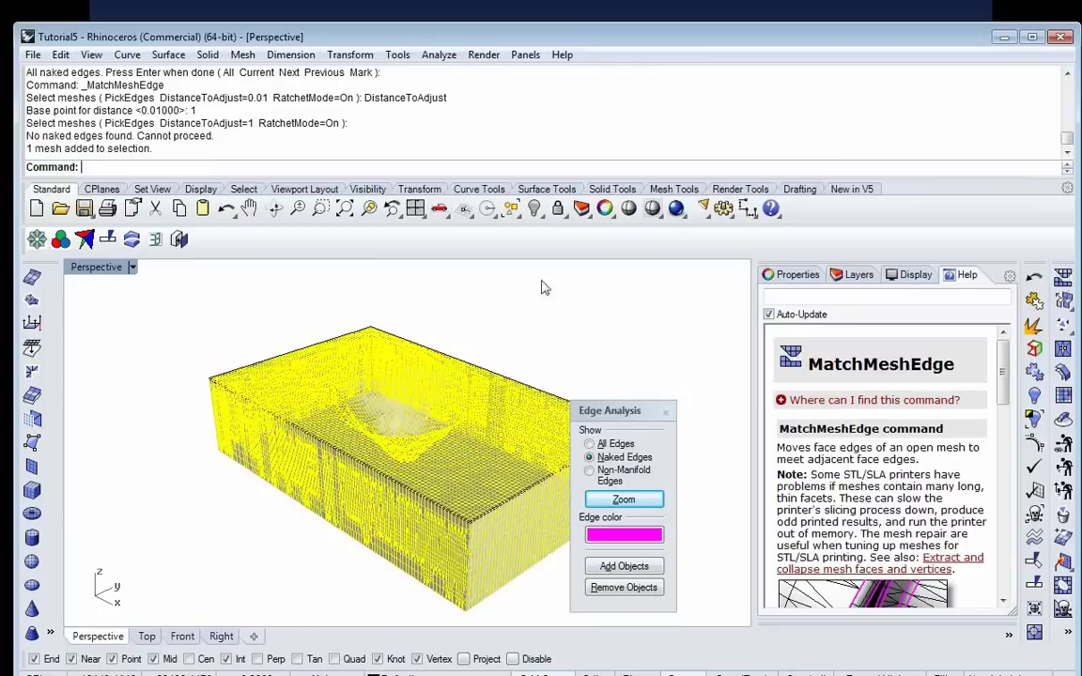
key("Return")
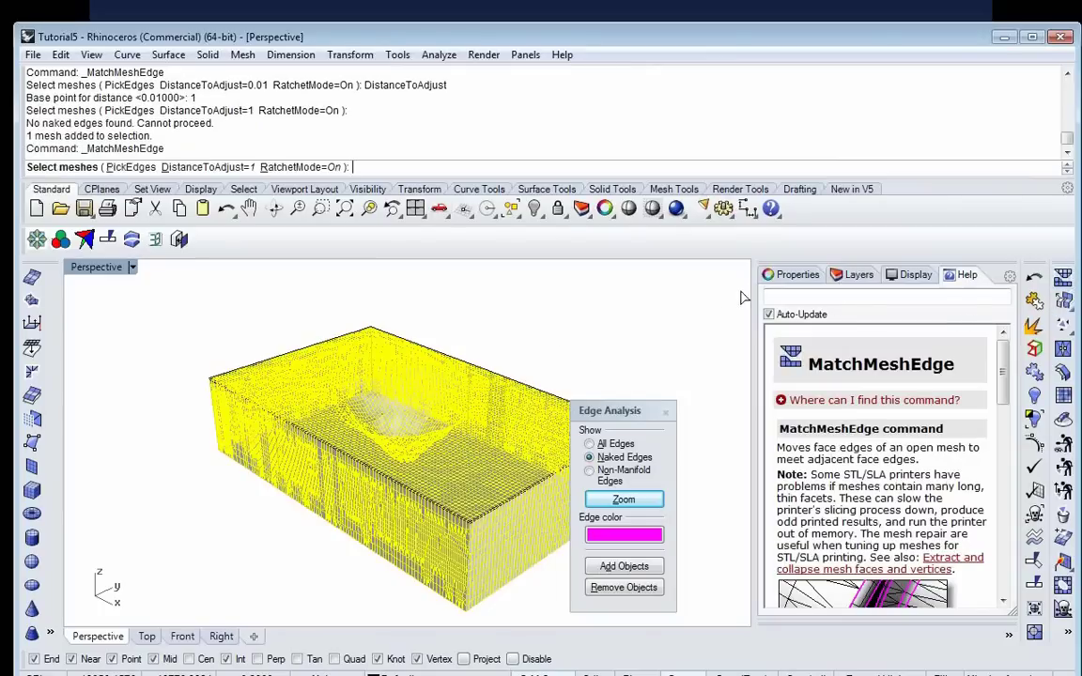
key("Escape")
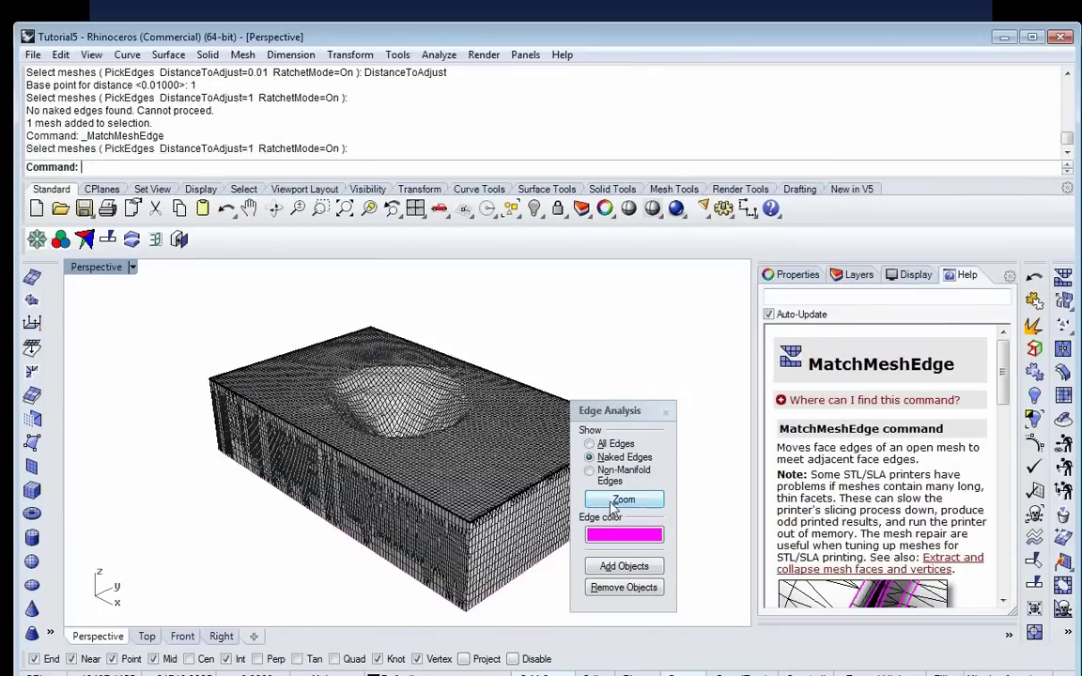
key("Return")
right_click_drag(528, 445, 490, 495)
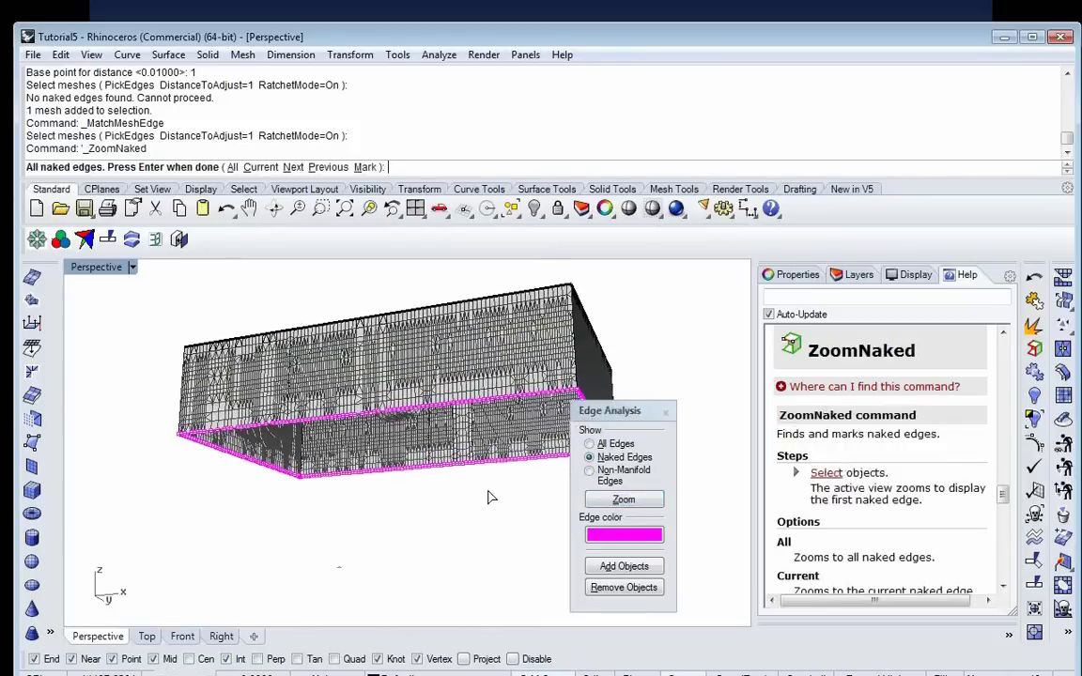
key("Return")
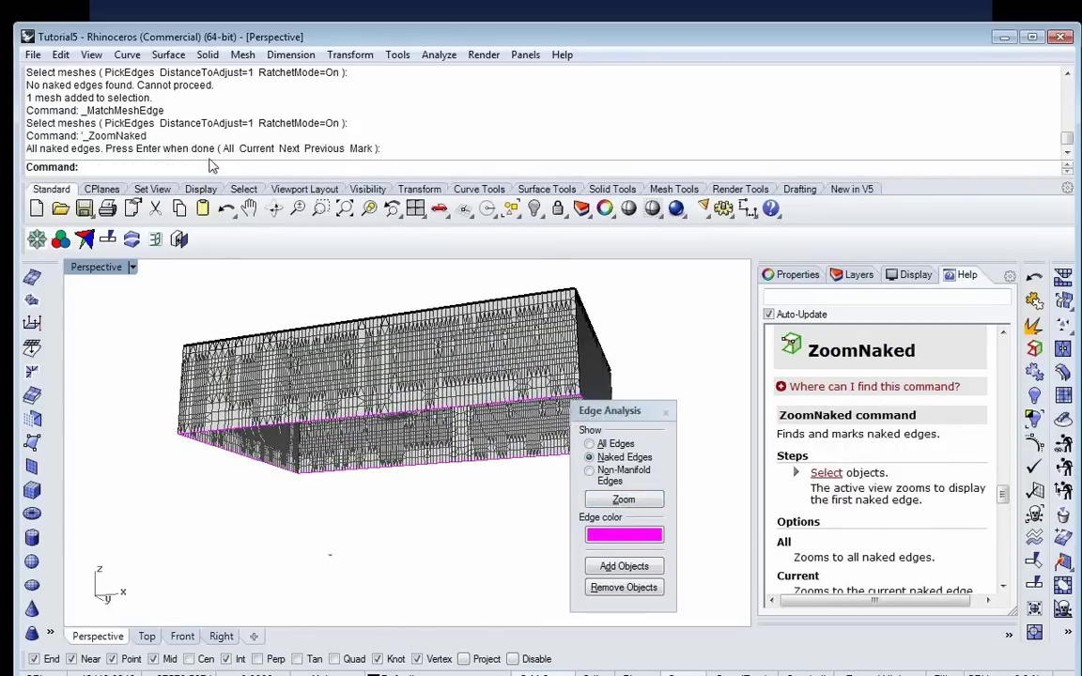
left_click(245, 328)
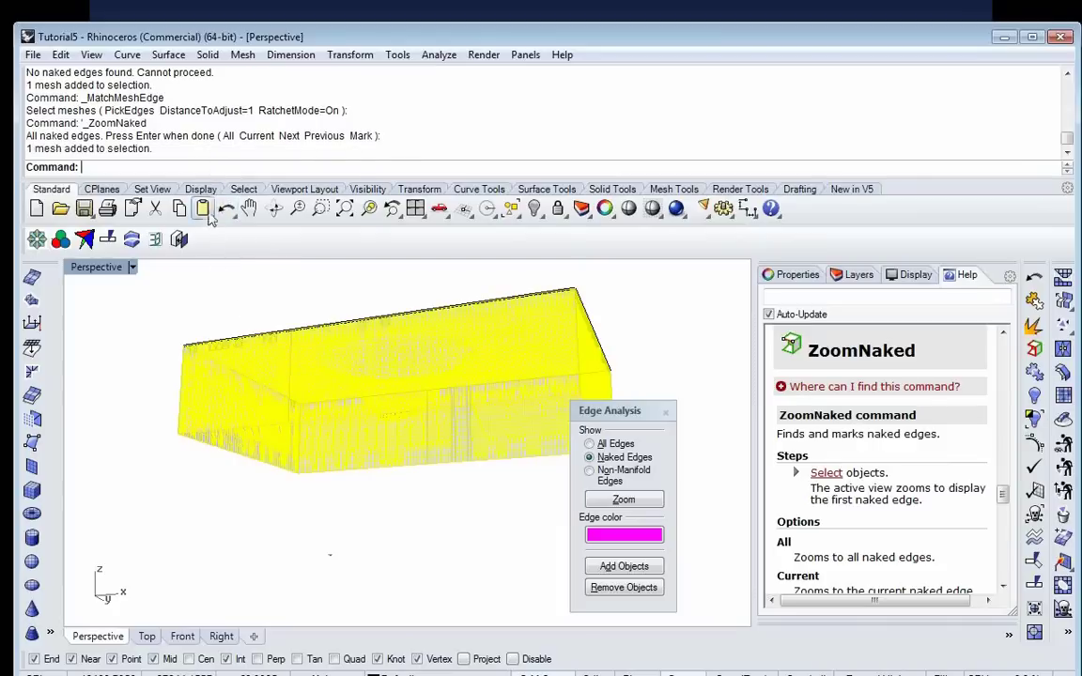
type("DupBorder")
key("Return")
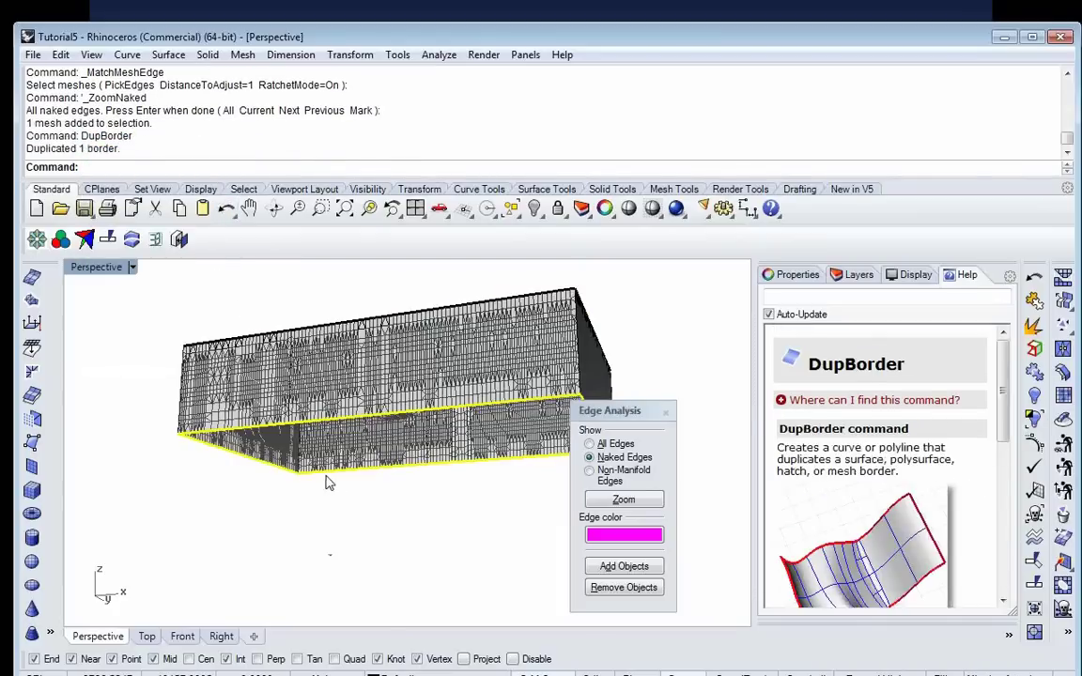
left_click(165, 56)
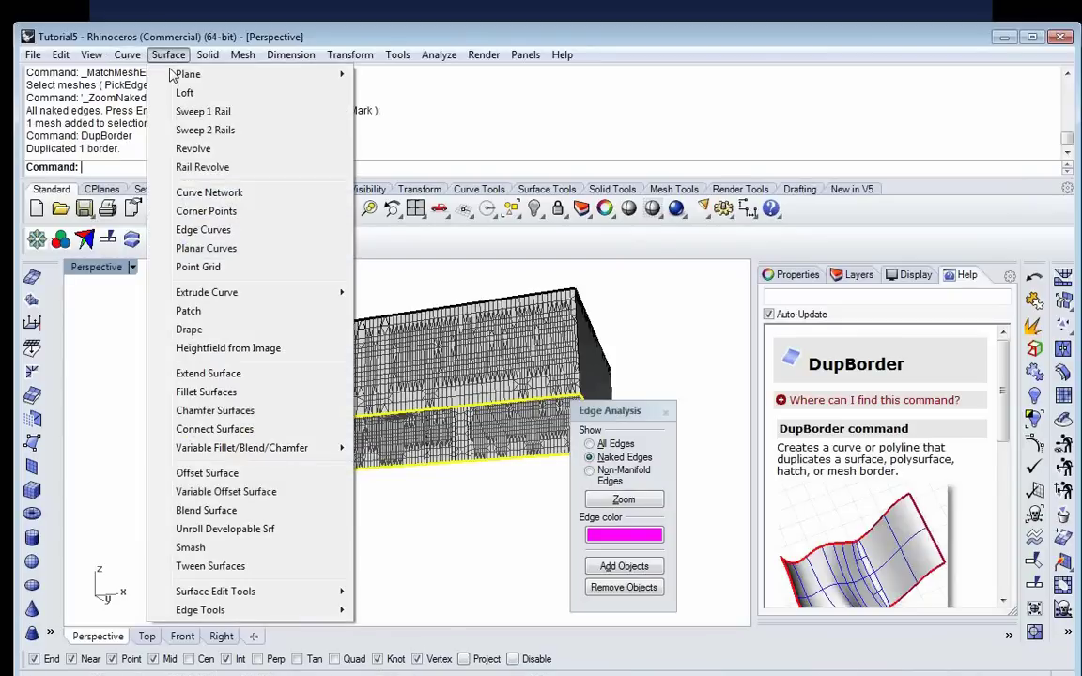
left_click(226, 249)
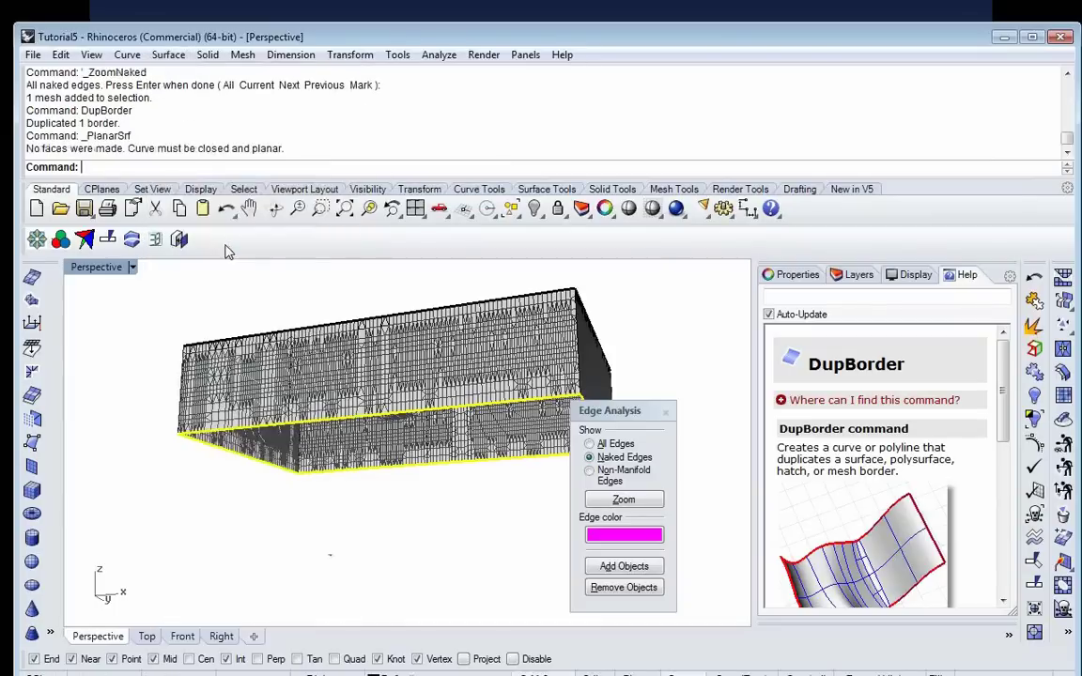
left_click(371, 519)
left_click(357, 422)
left_click(366, 485)
left_click(364, 475)
scroll(367, 478, "up", 5)
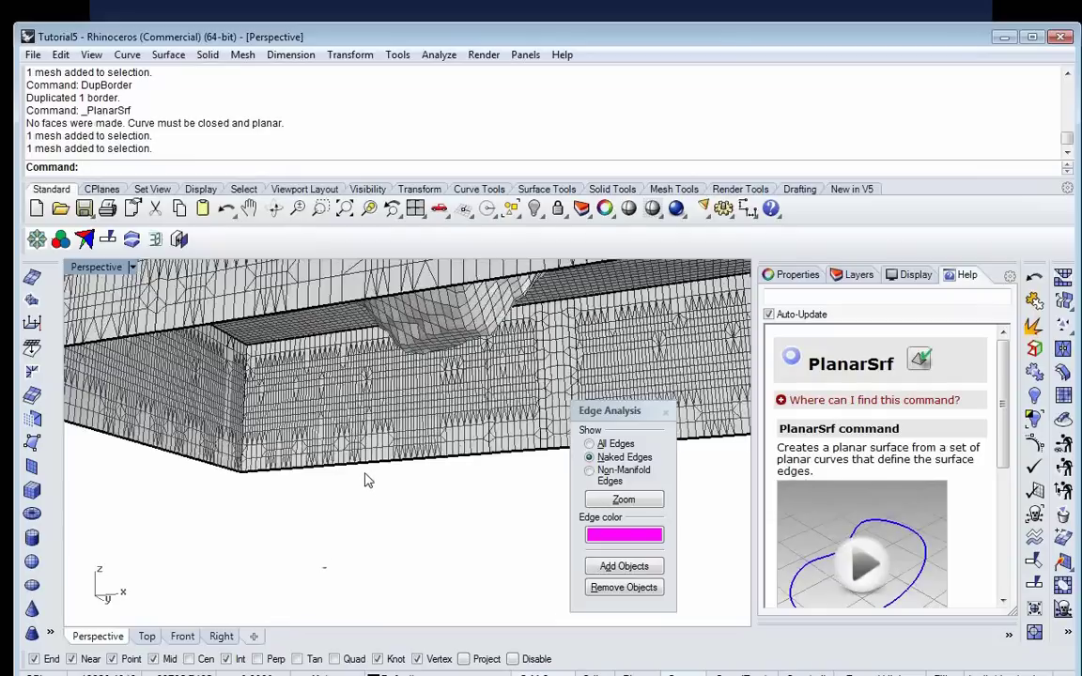
left_click(355, 466)
left_click(395, 509)
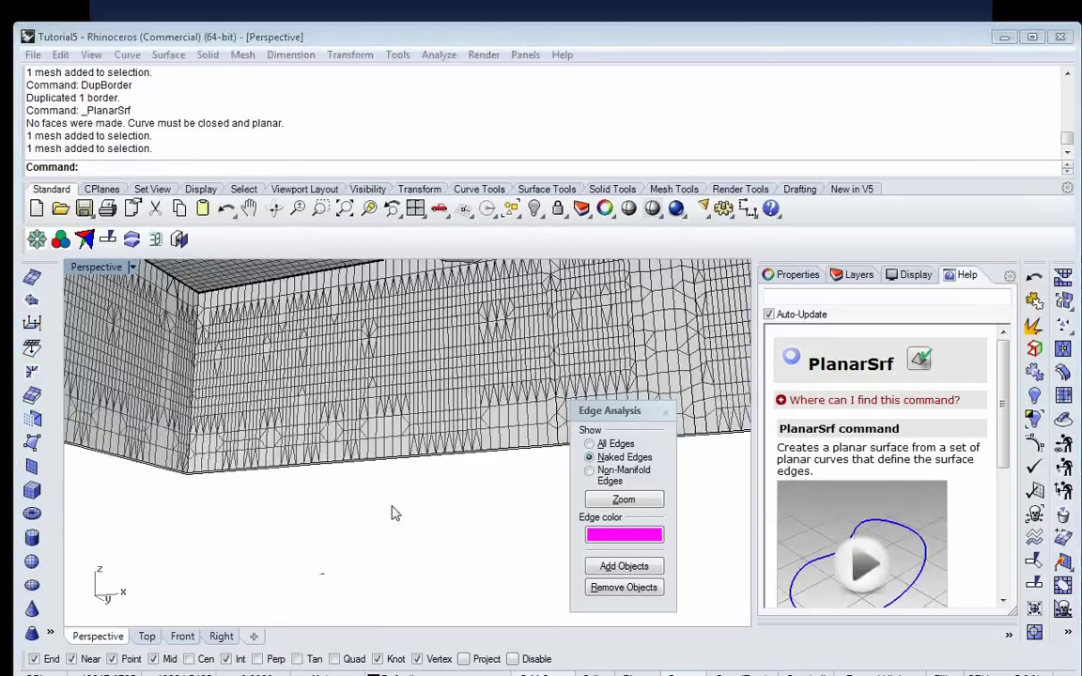
right_click(282, 165)
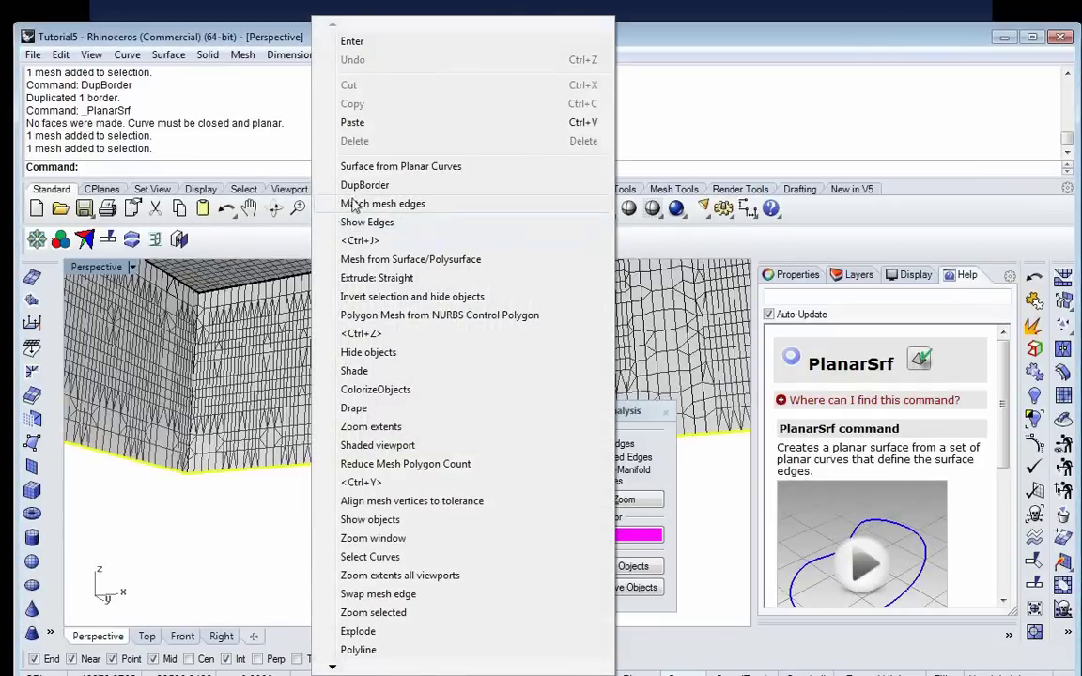
left_click(356, 164)
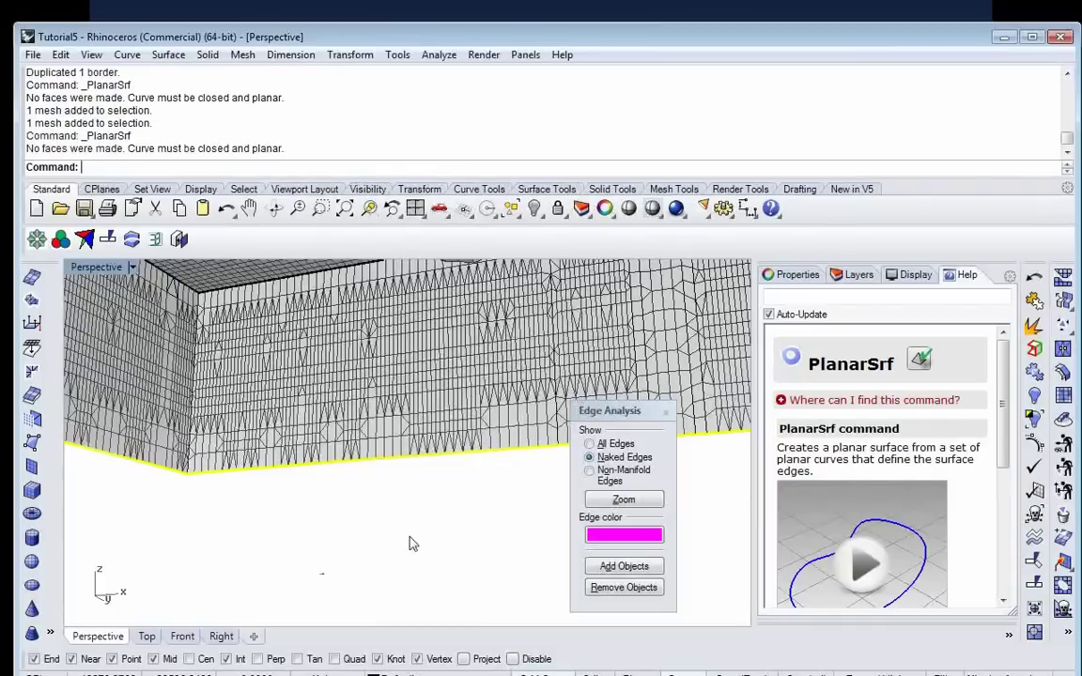
right_click_drag(414, 546, 375, 488)
right_click_drag(369, 438, 368, 462)
left_click(367, 450)
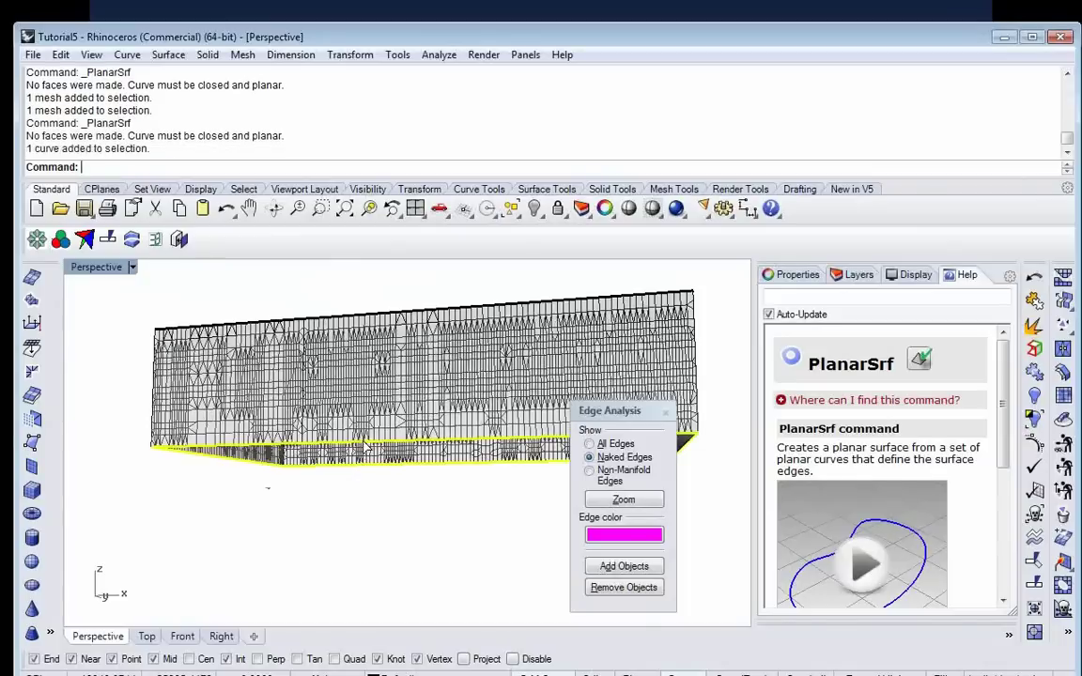
key("Delete")
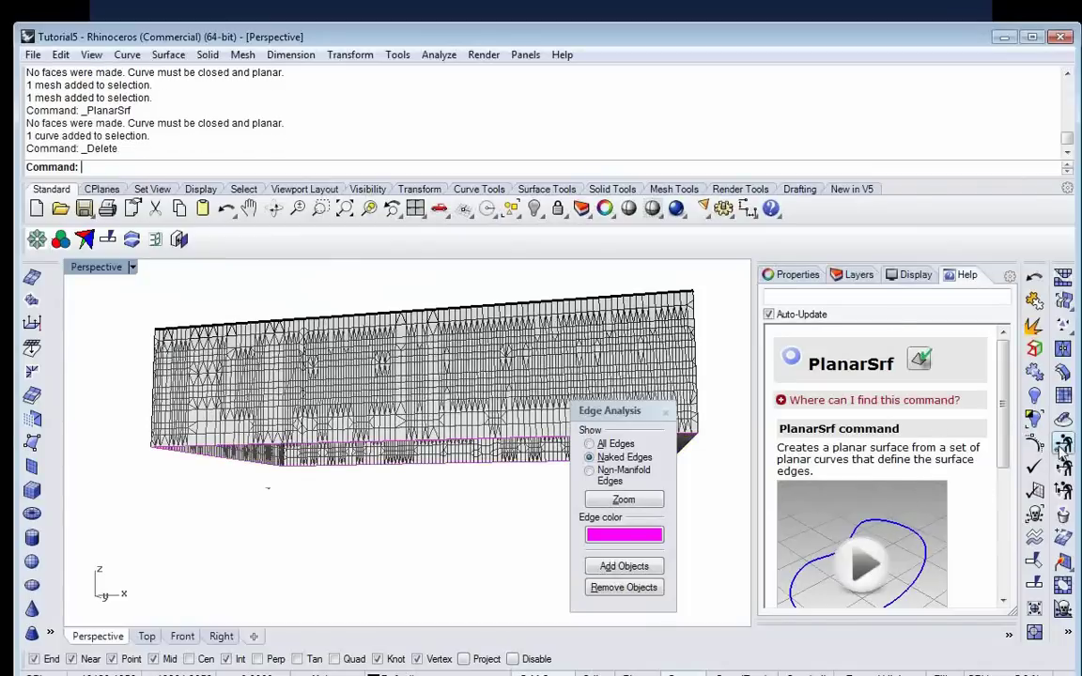
Step: Fill the hole along the box mesh's bottom naked edge with FillMeshHole
type("FillMeshHole")
key("Return")
scroll(346, 478, "up", 5)
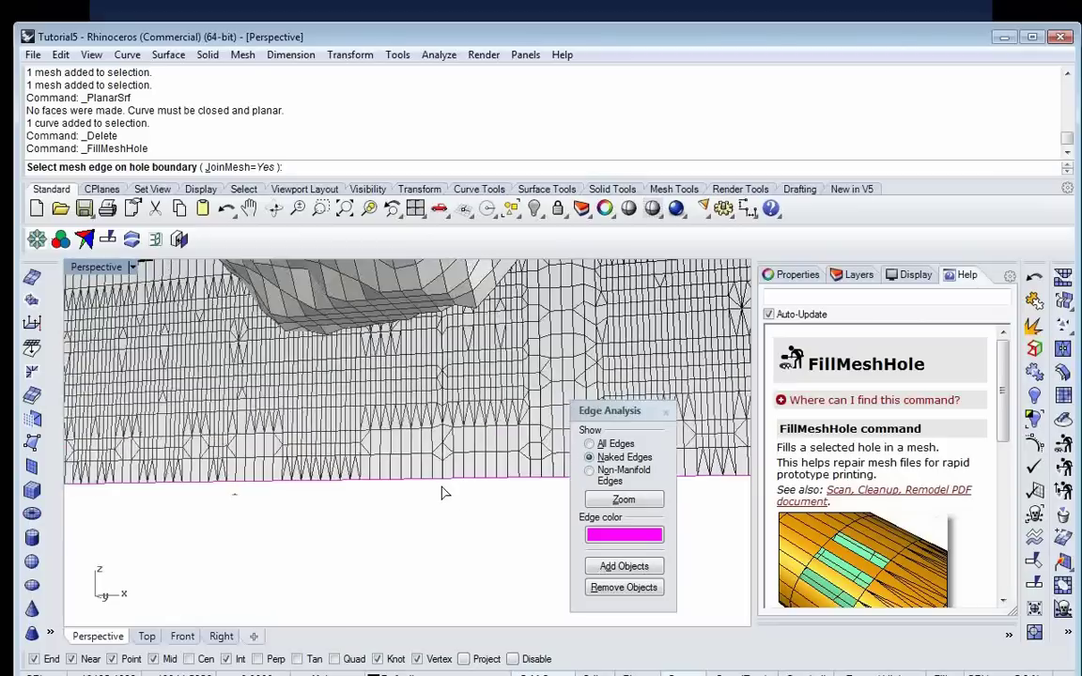
left_click(442, 486)
scroll(437, 498, "down", 5)
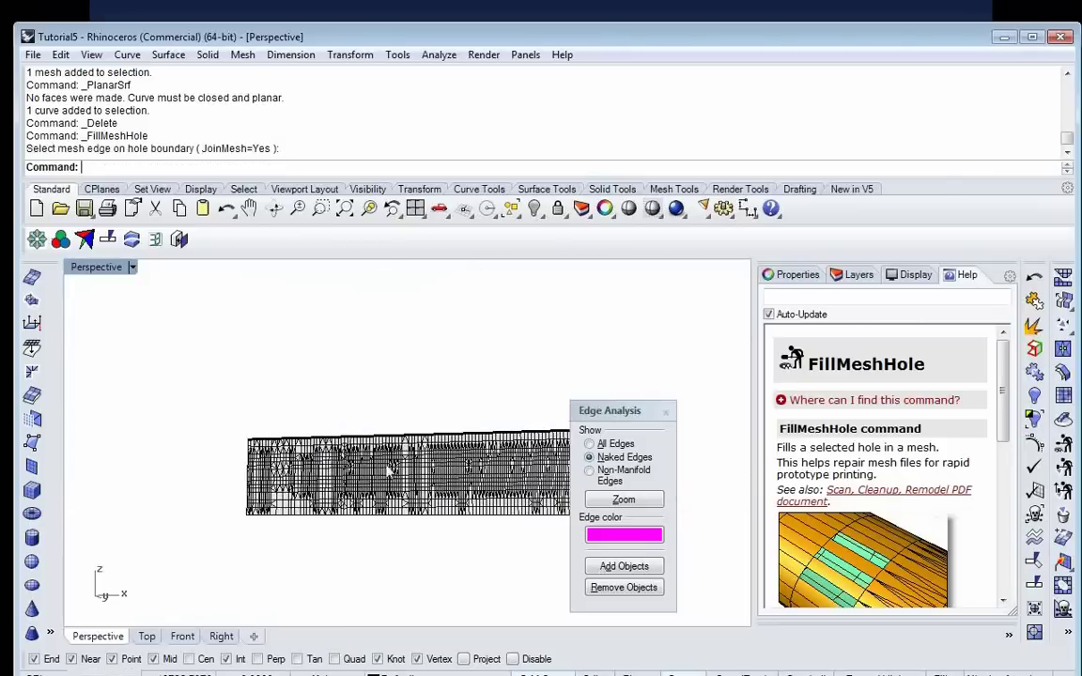
scroll(278, 393, "down", 5)
Step: Unify the box mesh's normals and Check it: a good closed mesh, 14435 vertices, 14524 polygons
left_click_drag(217, 338, 528, 524)
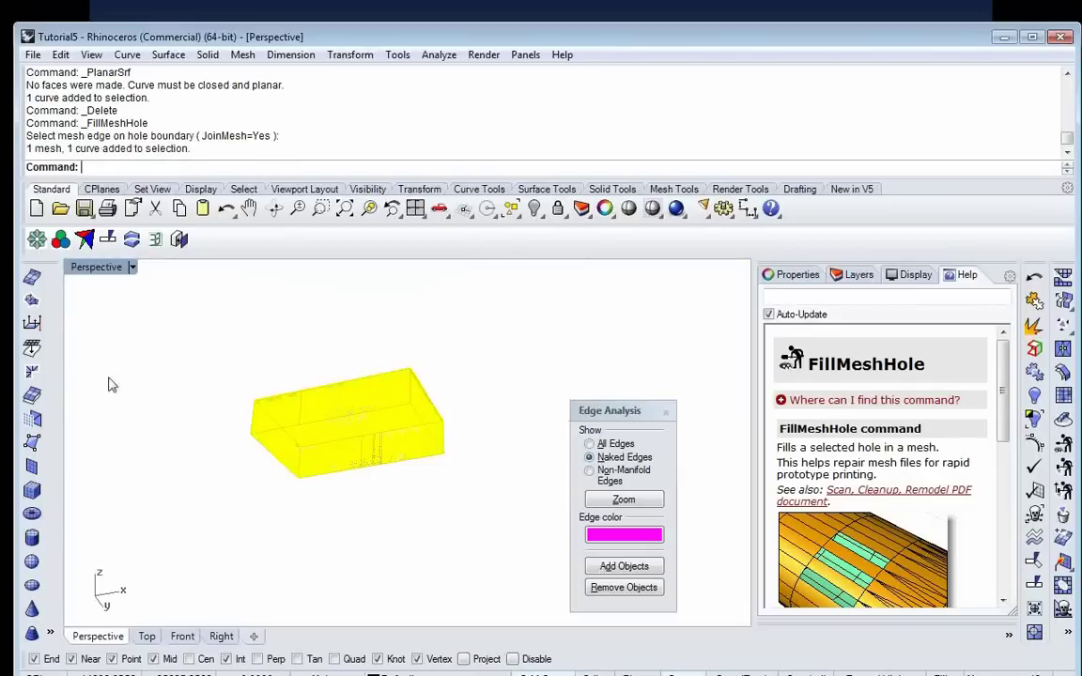
left_click(31, 300)
right_click_drag(225, 338, 253, 452)
left_click(386, 484)
right_click_drag(326, 461, 343, 441)
scroll(350, 430, "up", 5)
scroll(349, 430, "up", 2)
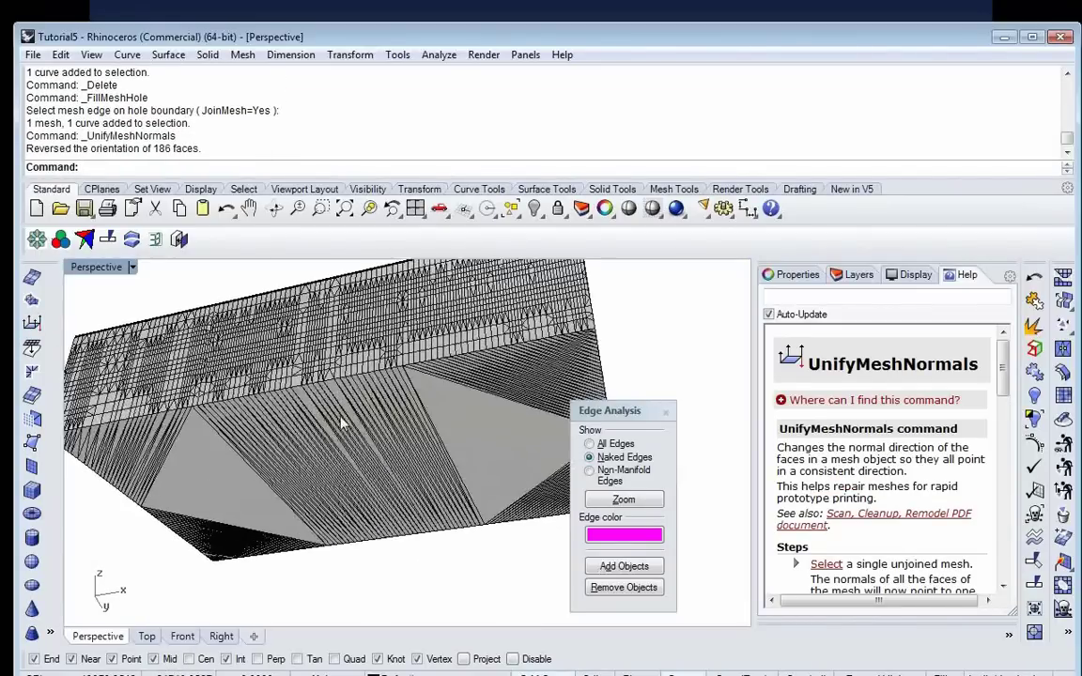
scroll(414, 433, "down", 5)
right_click_drag(414, 441, 382, 554)
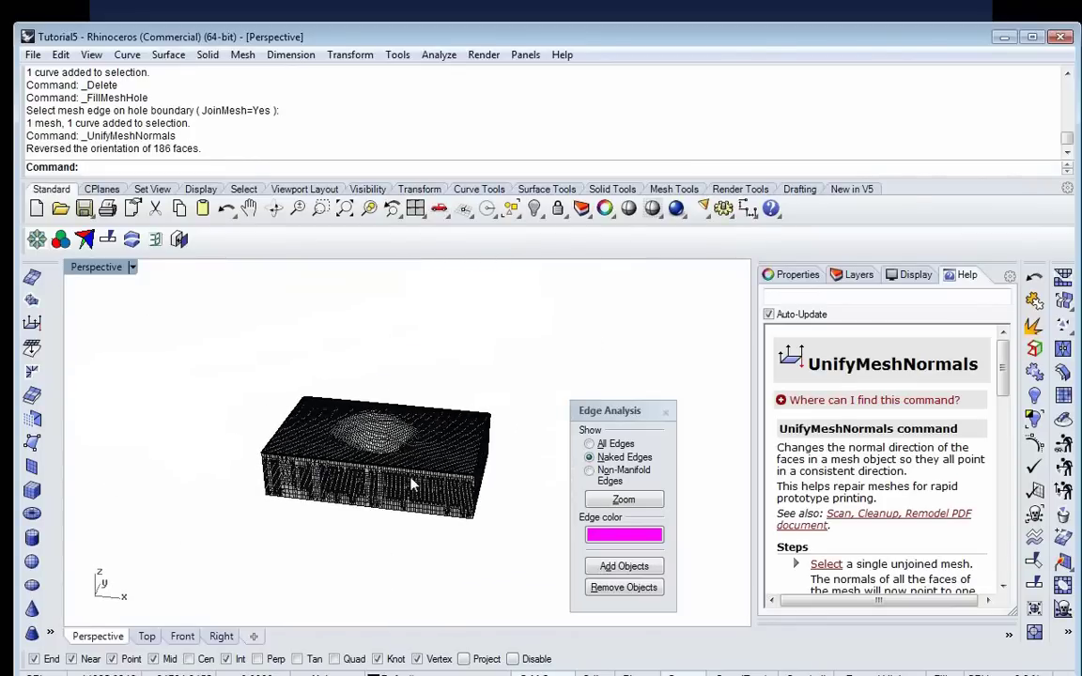
left_click(368, 429)
left_click(1034, 467)
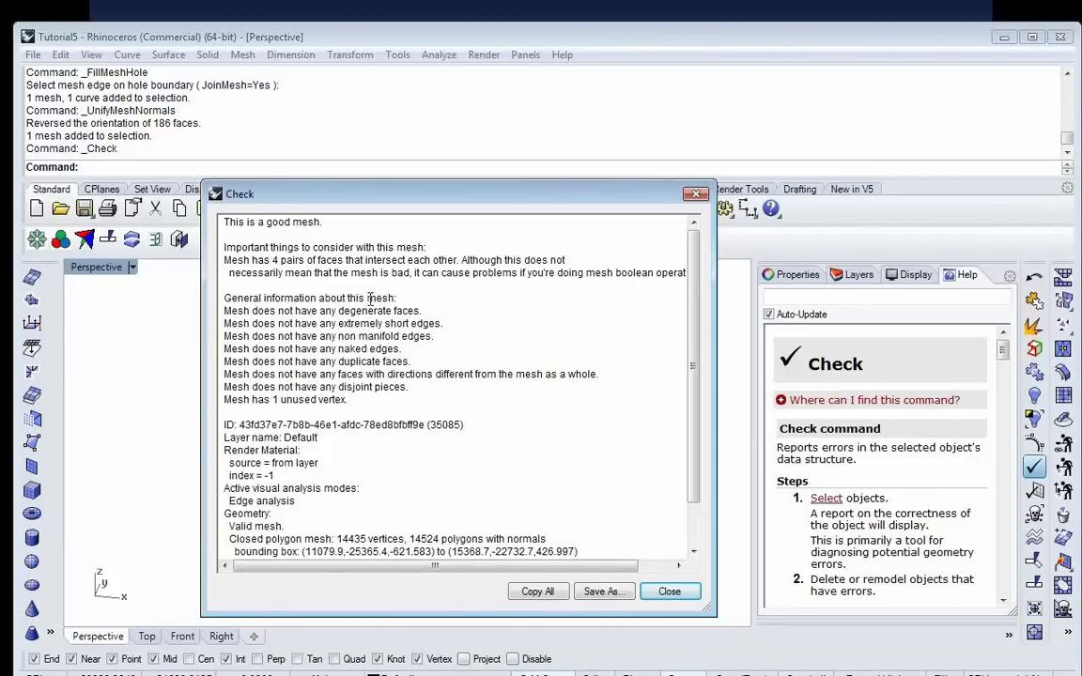
Step: Close the mesh check report window
right_click(570, 195)
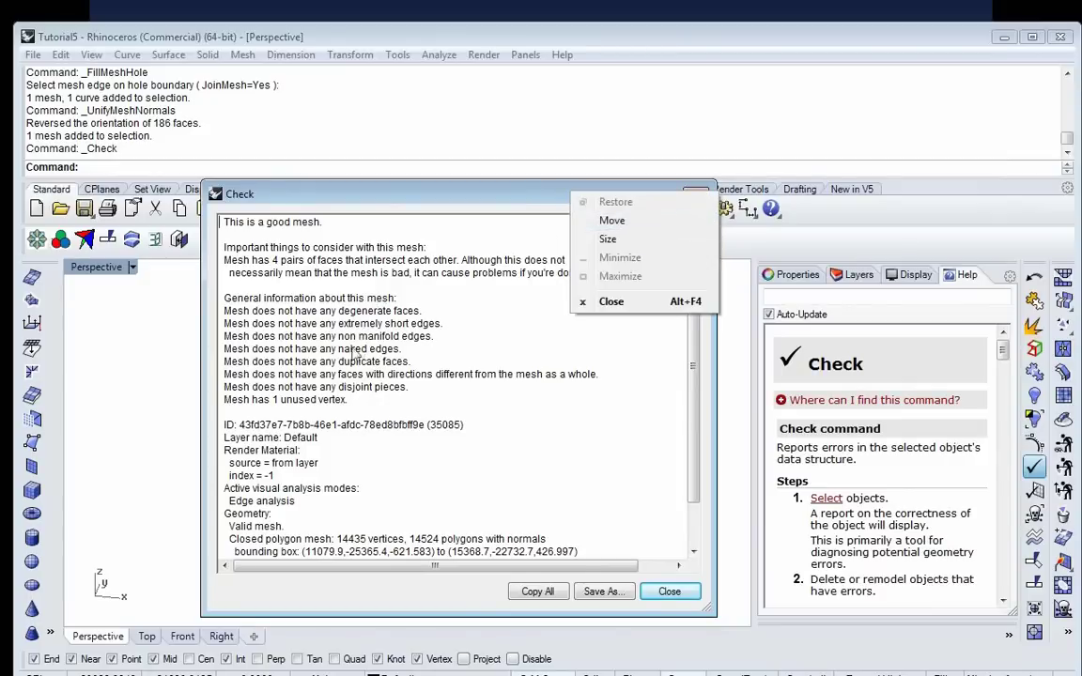
left_click(495, 188)
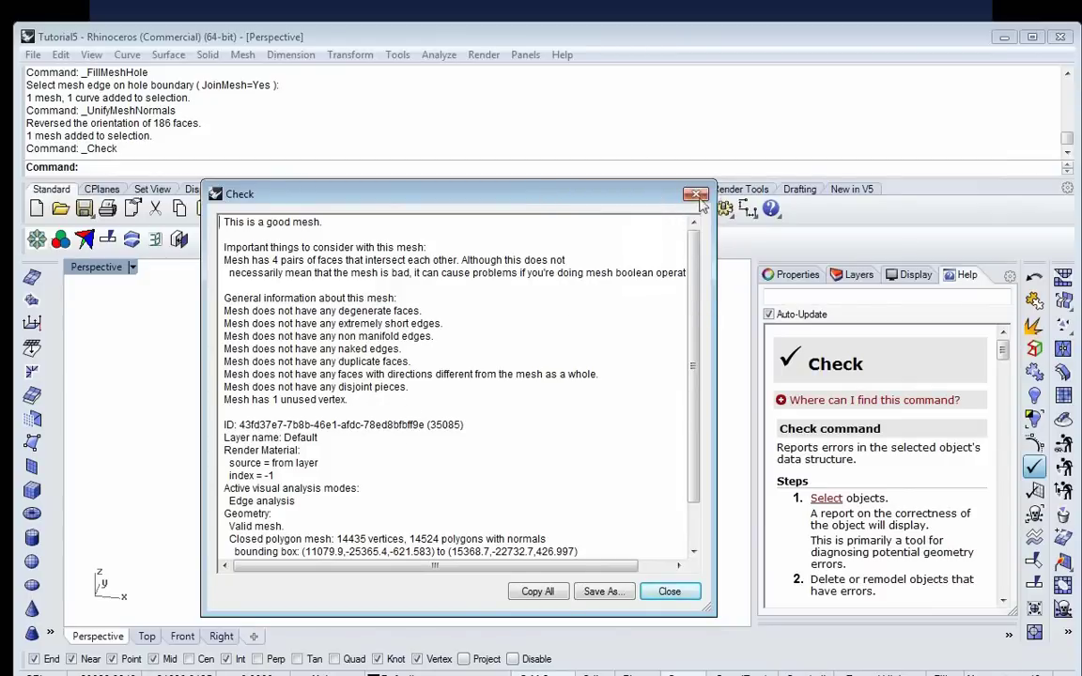
left_click(696, 195)
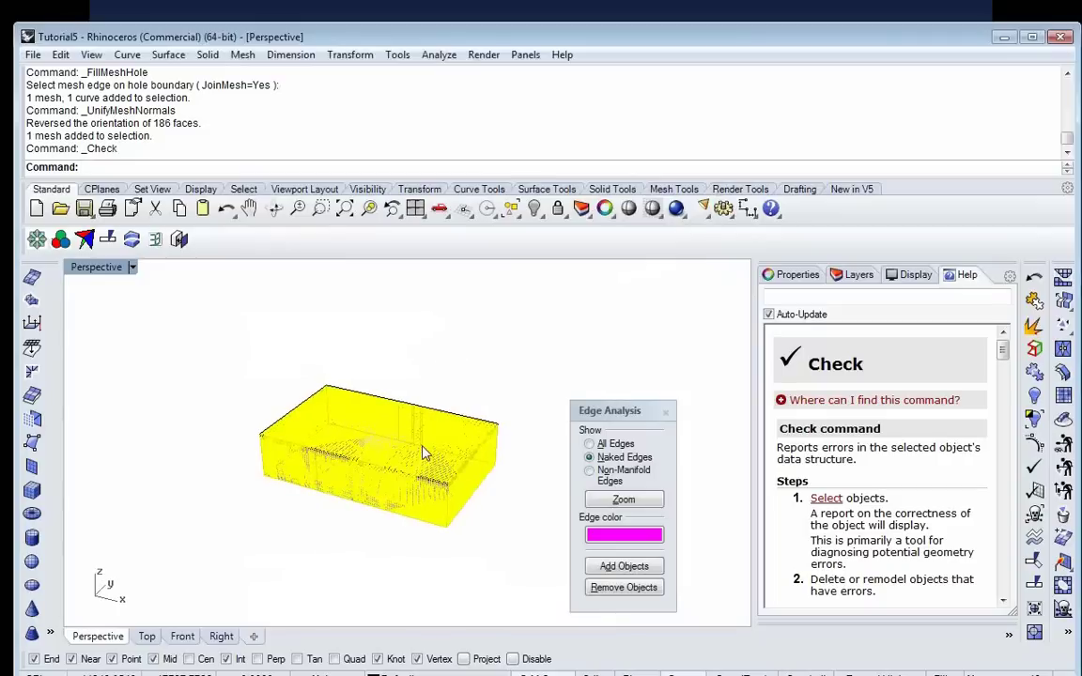
Step: Export the selected mesh as t5.stl, overwriting the existing file, and launch Kubrix
left_click(33, 54)
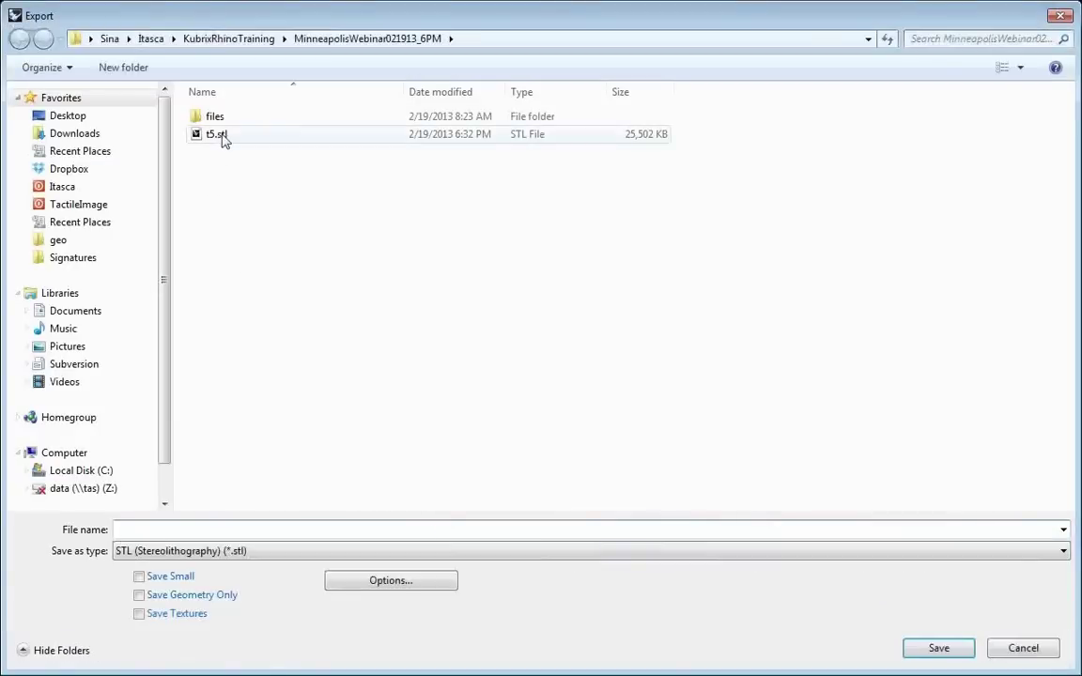
double_click(217, 134)
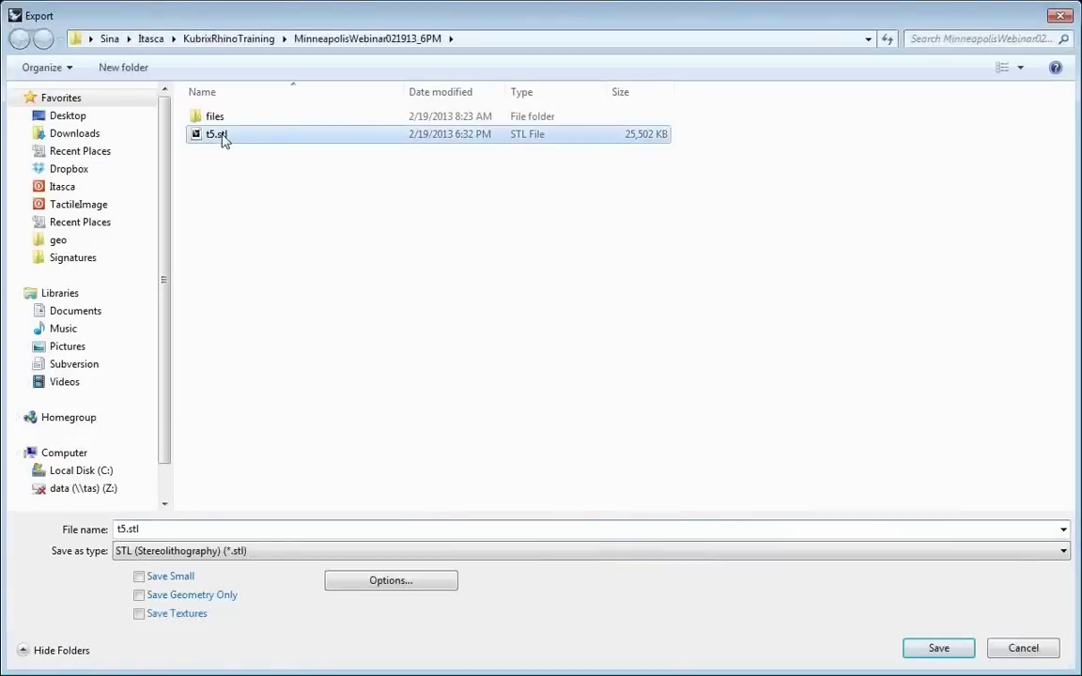
left_click(580, 353)
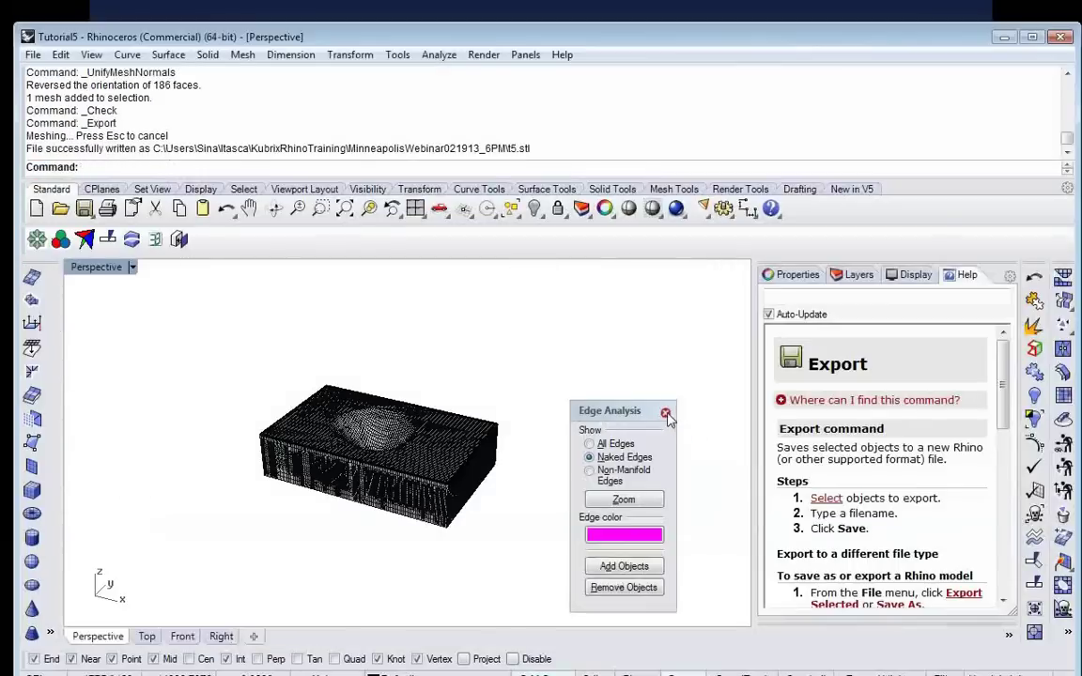
left_click(666, 414)
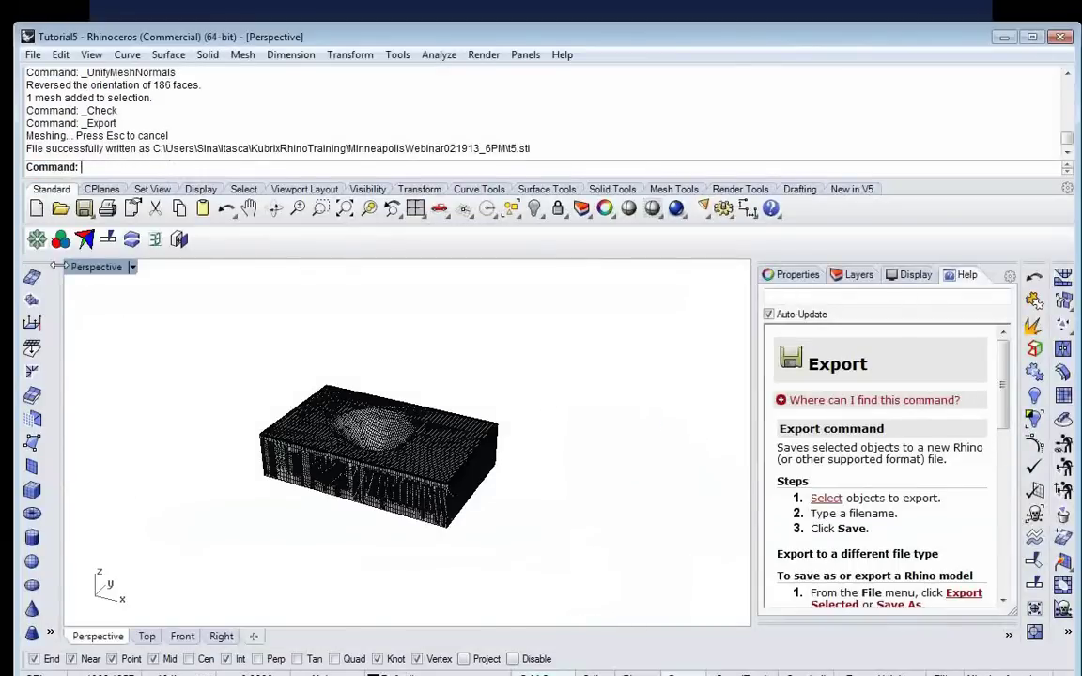
left_click(37, 240)
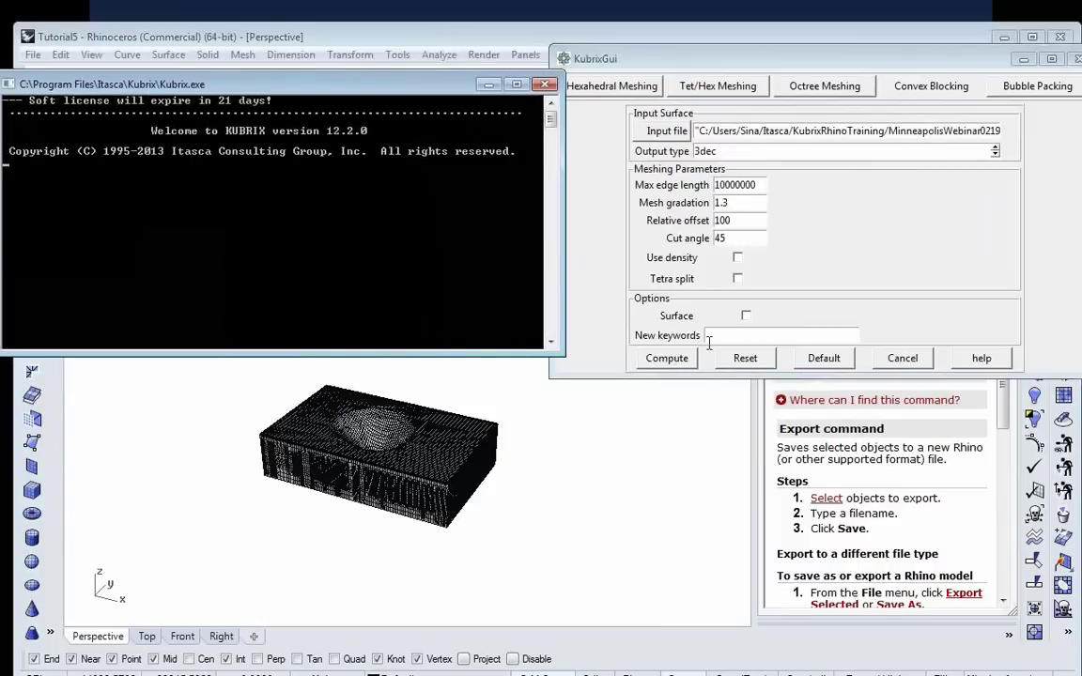
Step: Compute Kubrix convex blocking of t5.stl, yielding 890 tetra elements and 272 vertices
left_click(684, 365)
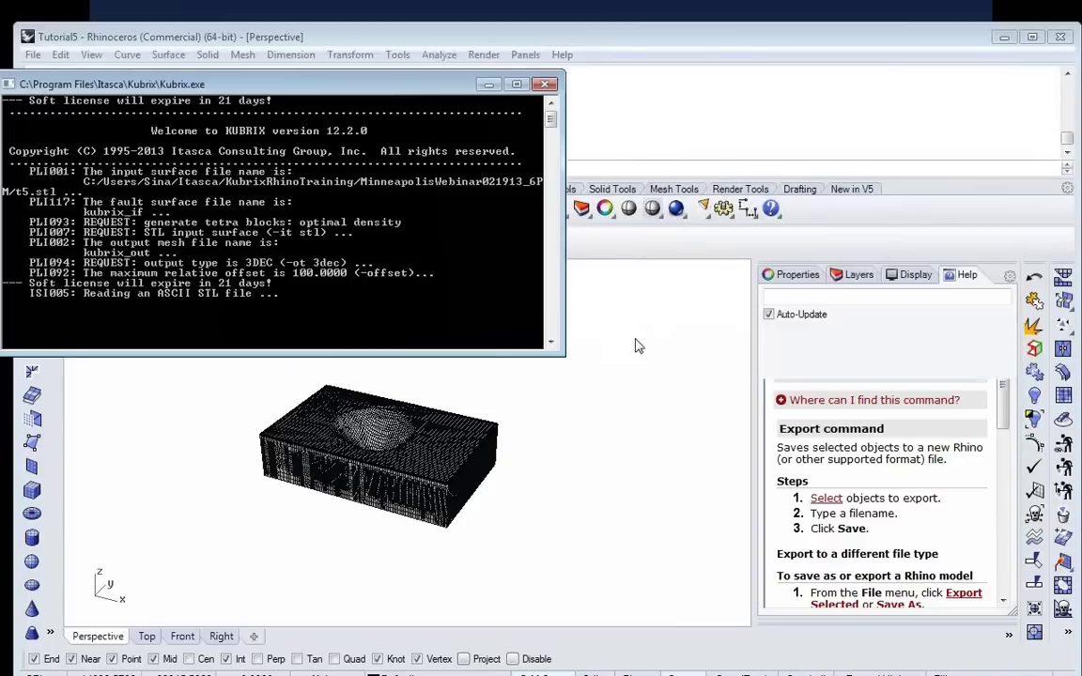
left_click_drag(347, 86, 503, 91)
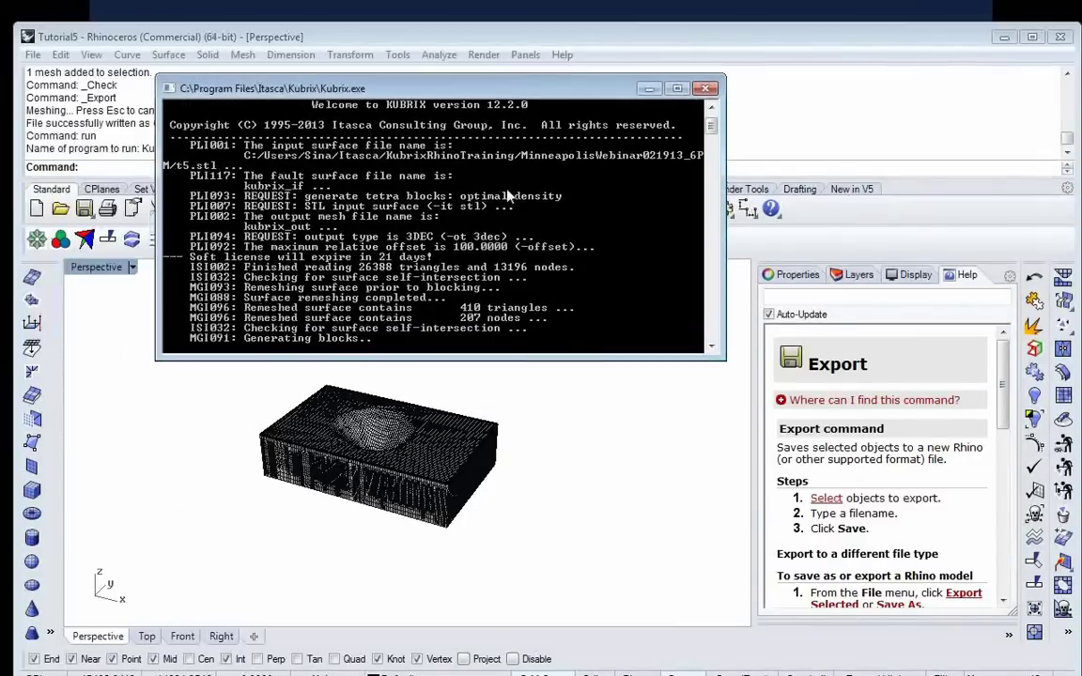
scroll(503, 194, "up", 10)
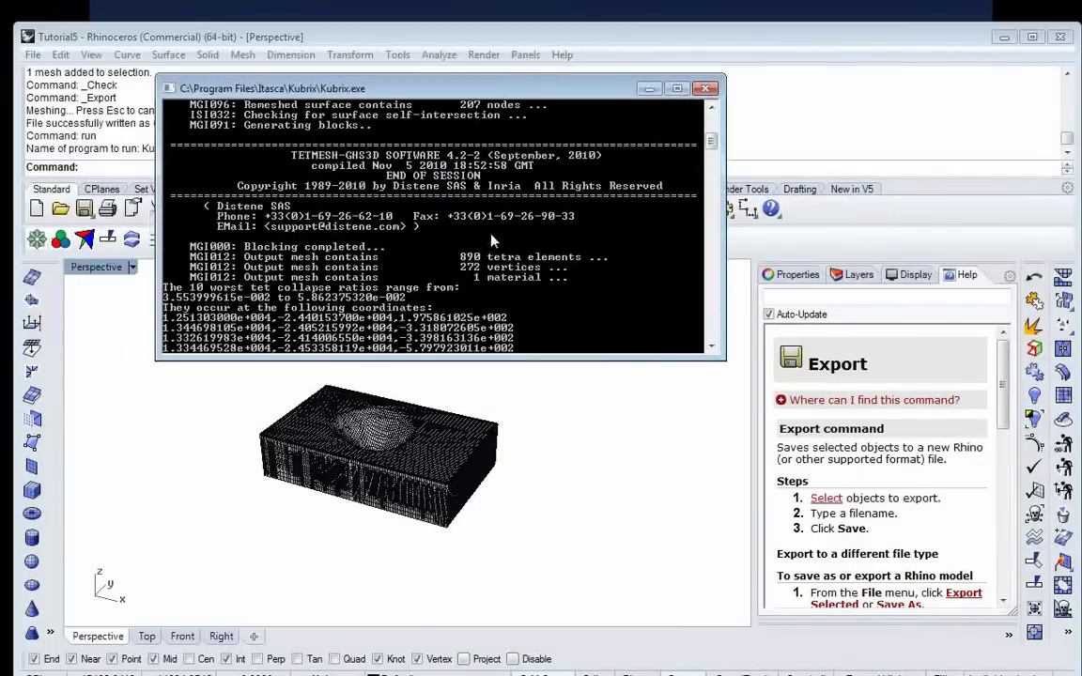
scroll(503, 261, "down", 7)
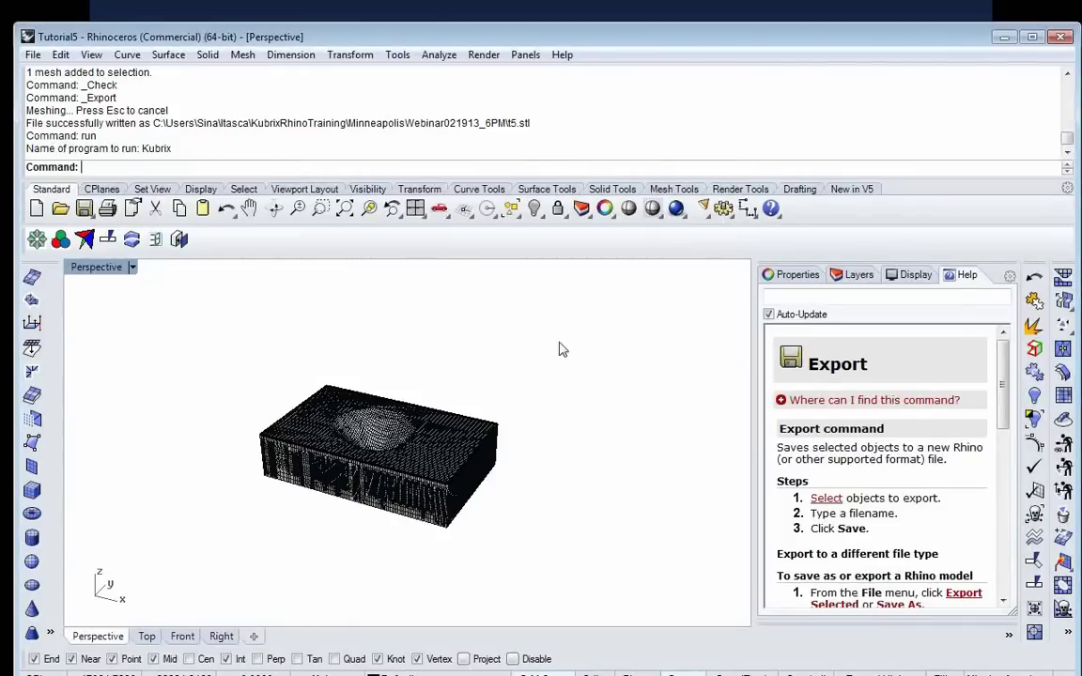
Step: Import the kubrix_out.WRL tetra mesh into the model
right_click(59, 209)
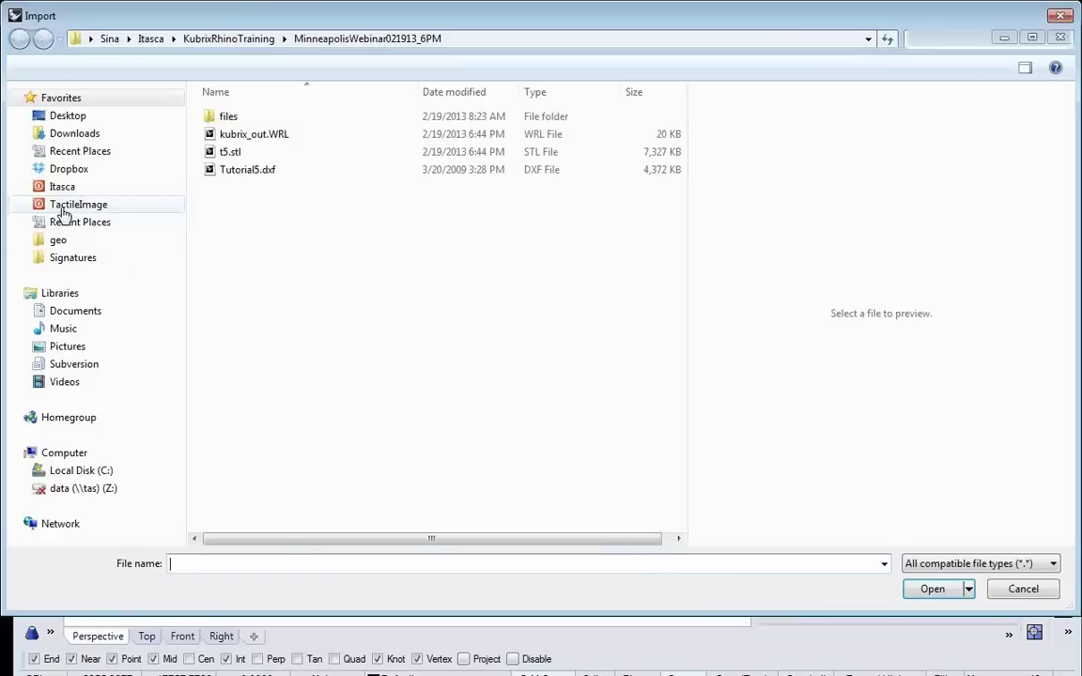
left_click(271, 138)
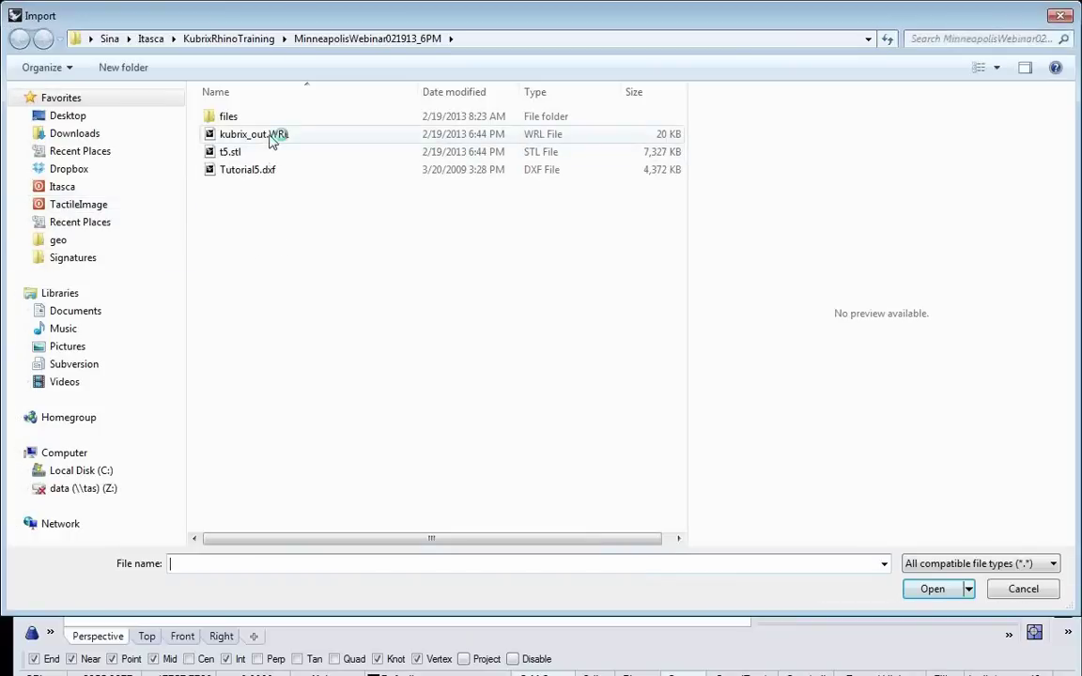
double_click(271, 138)
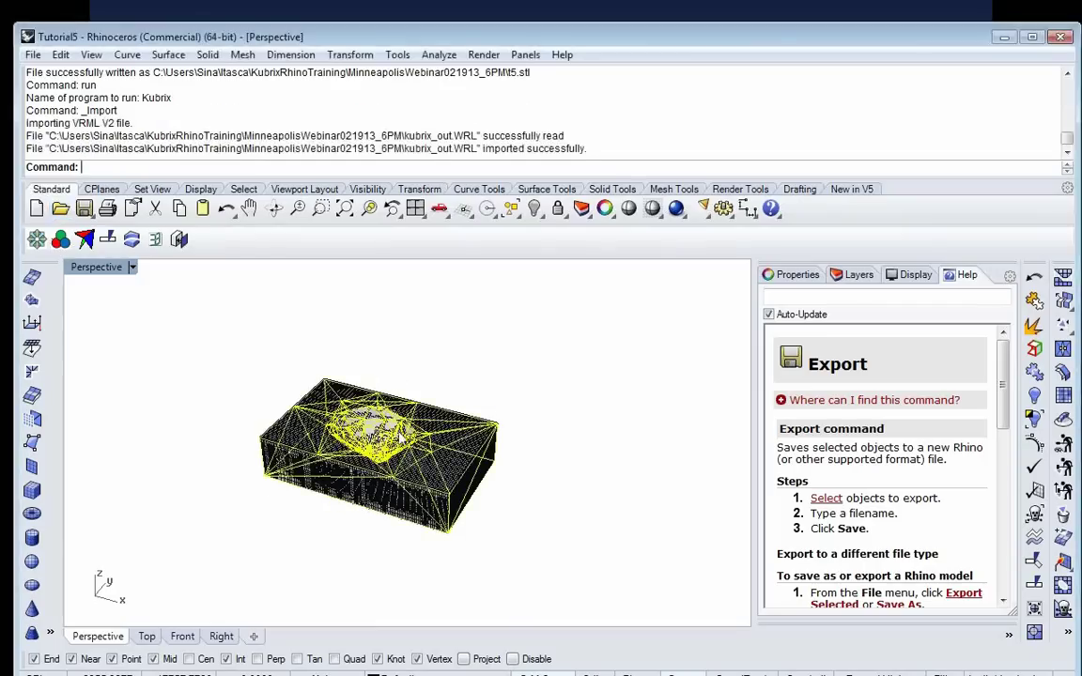
Step: Orbit and zoom to inspect the coarse tetra mesh over the terrain box
scroll(349, 482, "up", 5)
right_click_drag(349, 482, 695, 390)
right_click_drag(488, 442, 411, 442)
scroll(353, 390, "up", 2)
scroll(355, 392, "down", 5)
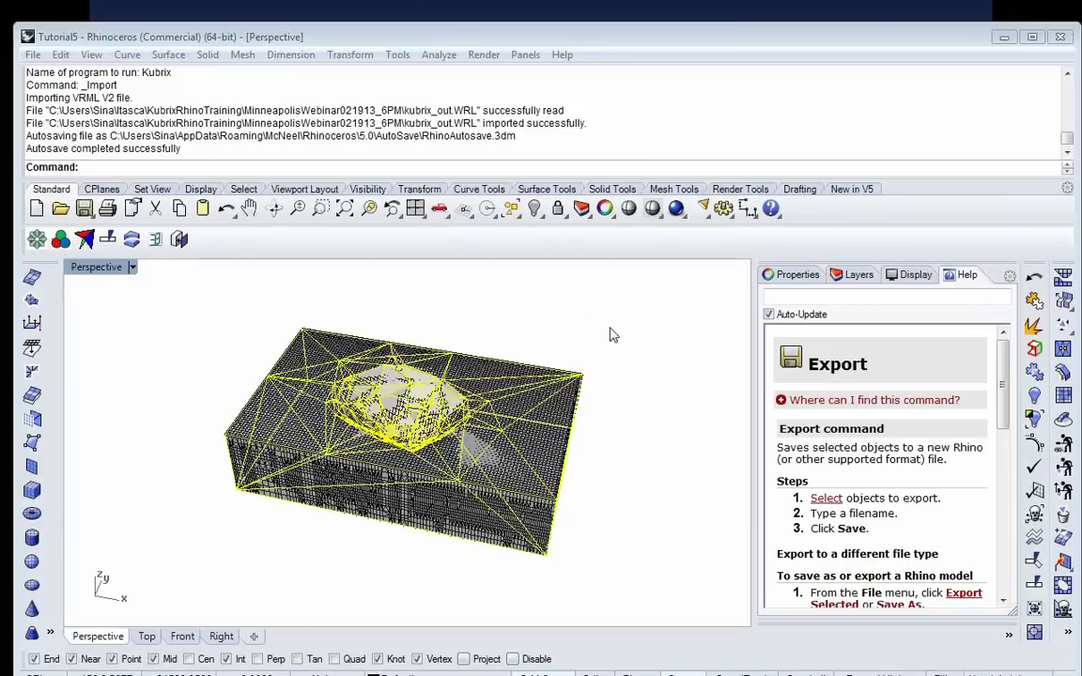
Step: Orbit and zoom around the yellow tetra mesh block to inspect its top and right side
right_click_drag(597, 346, 525, 297)
right_click_drag(428, 409, 496, 311)
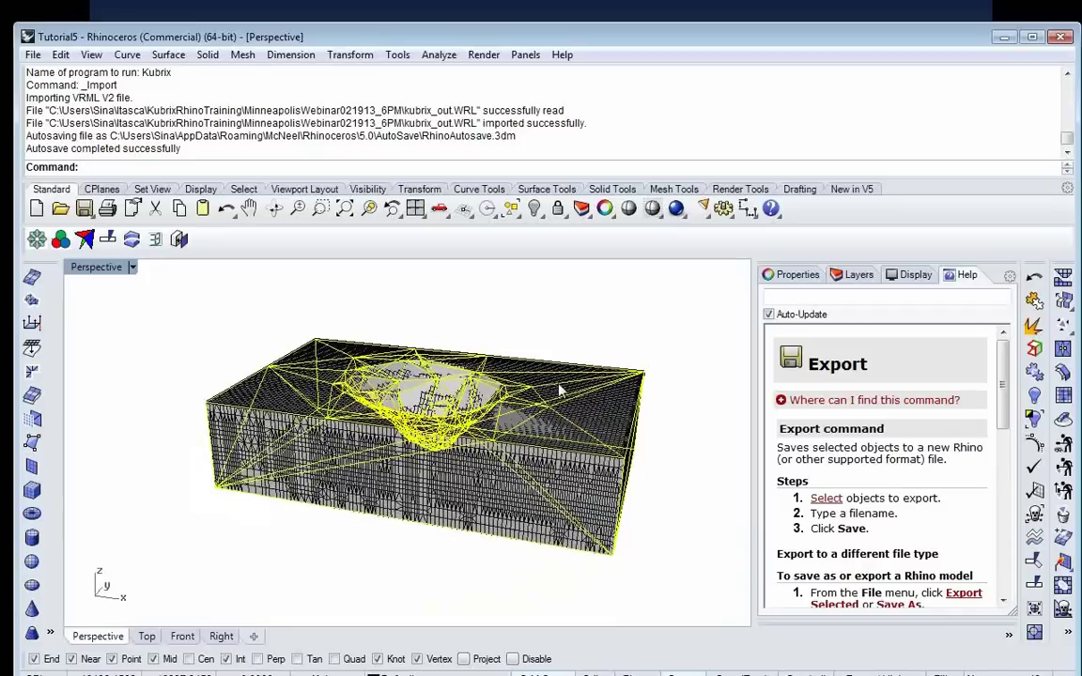
right_click_drag(632, 583, 558, 575)
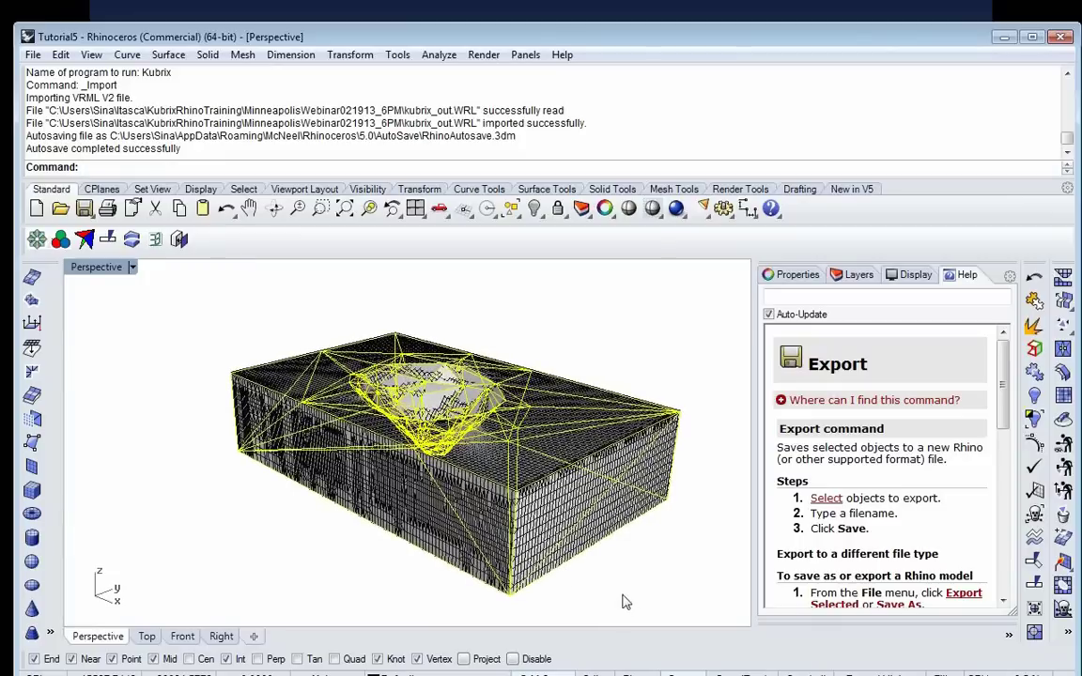
right_click_drag(522, 610, 493, 586)
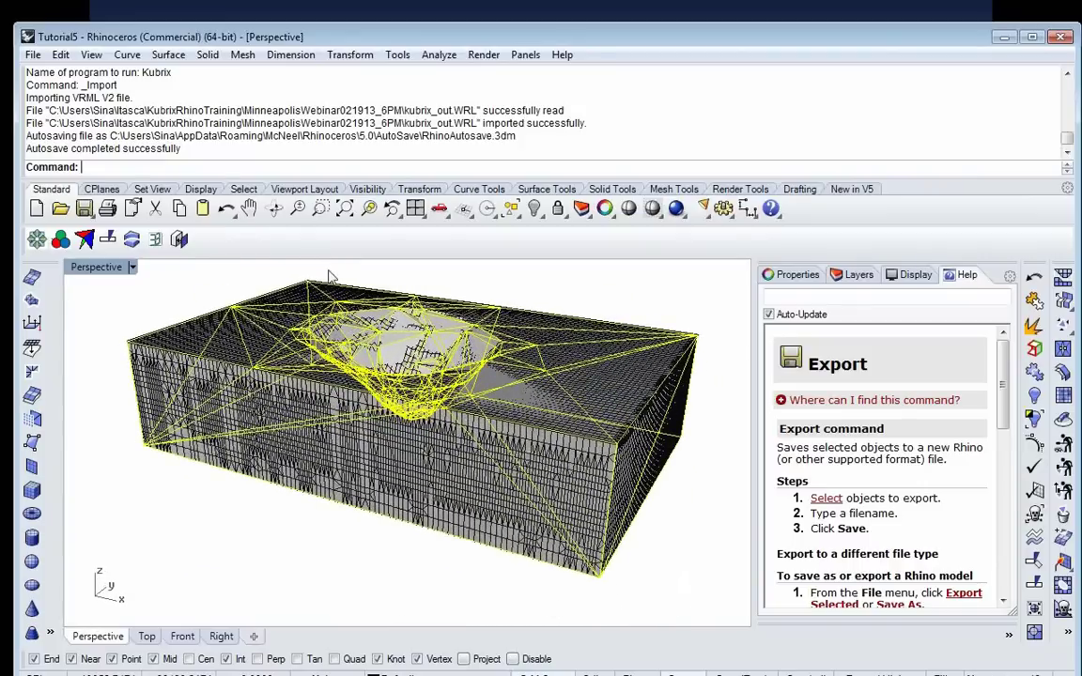
scroll(331, 274, "up", 2)
scroll(338, 284, "down", 5)
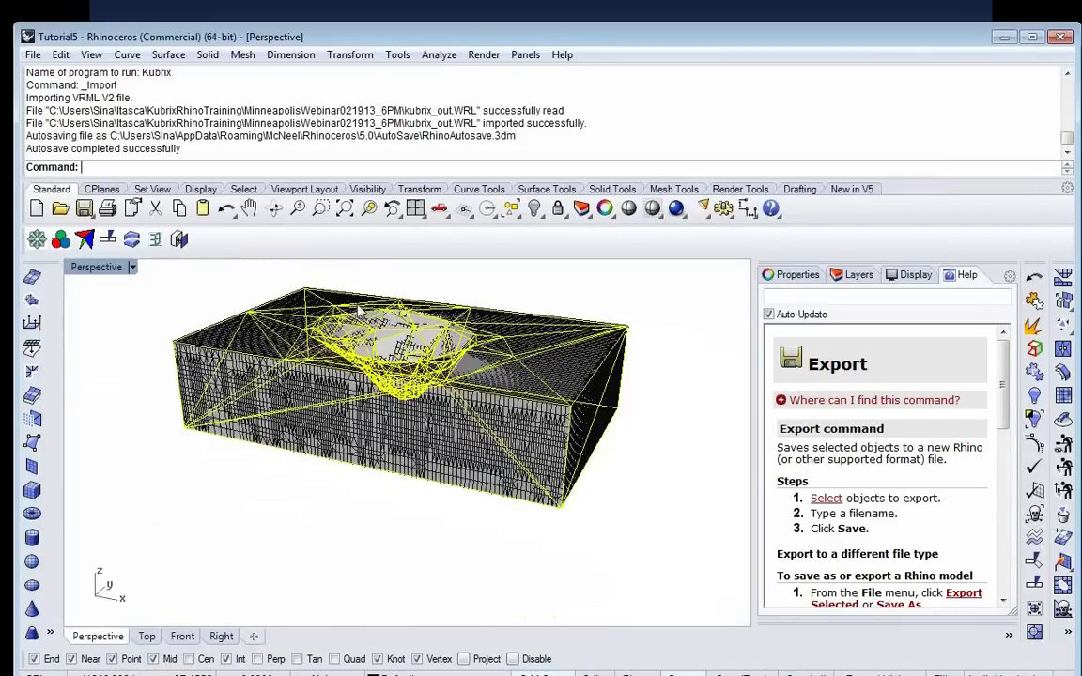
scroll(422, 291, "up", 3)
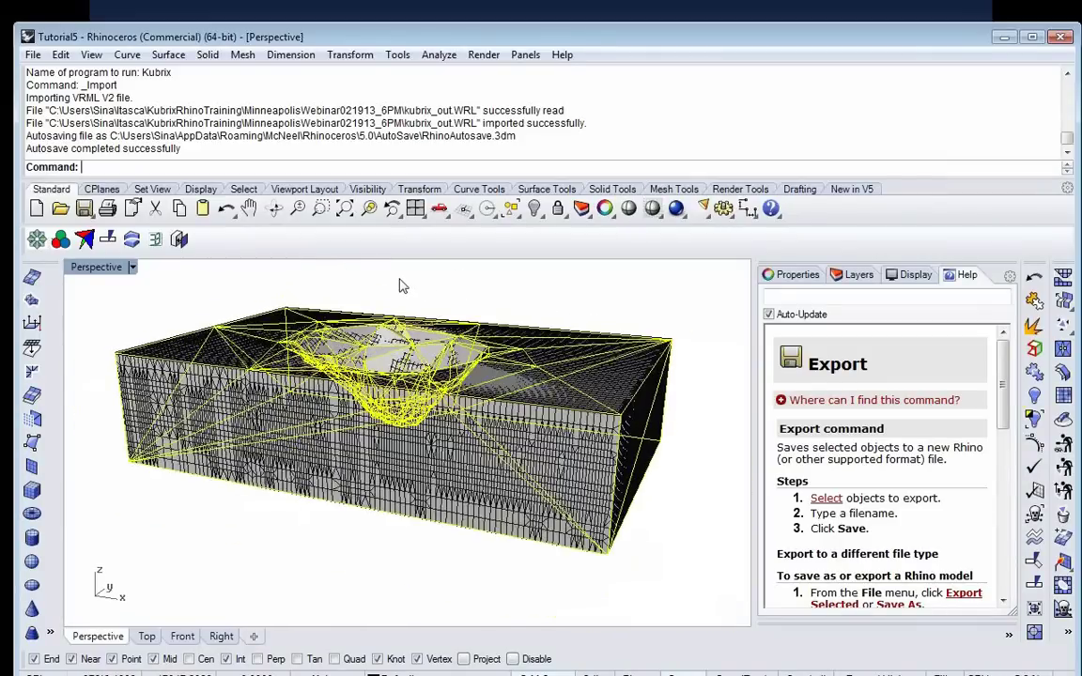
scroll(280, 284, "up", 2)
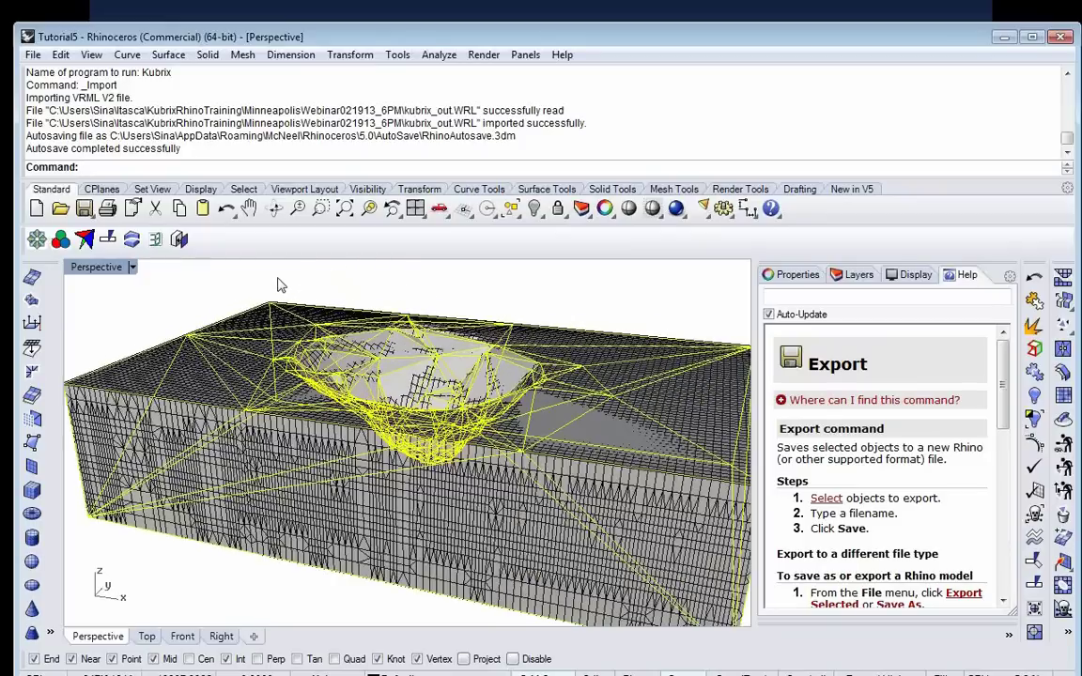
scroll(278, 287, "down", 1)
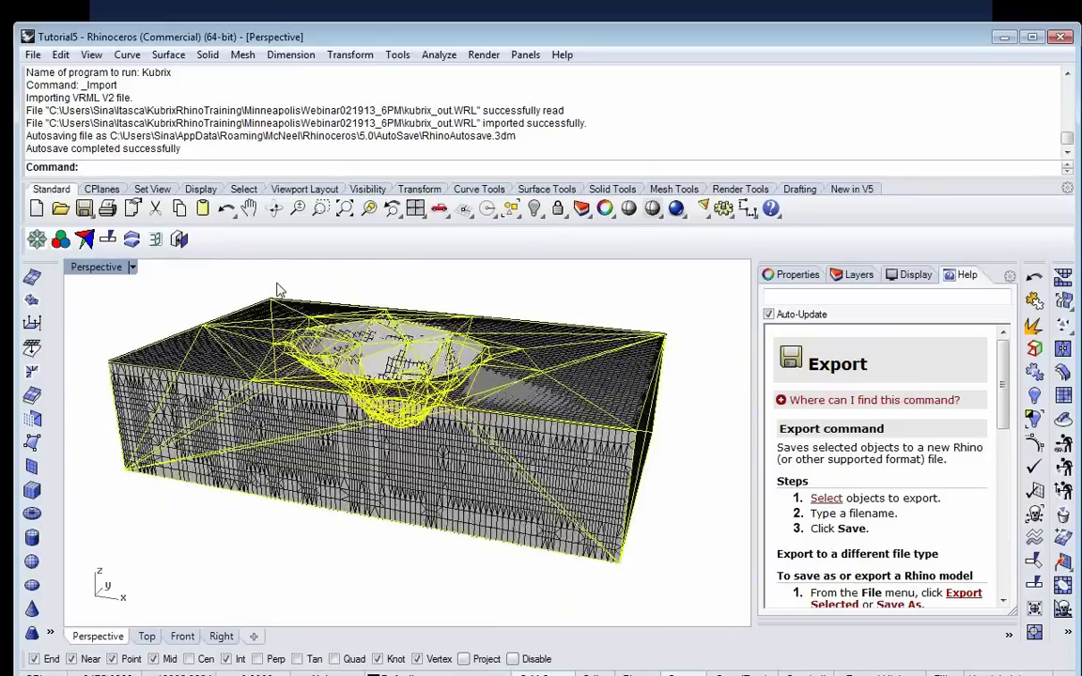